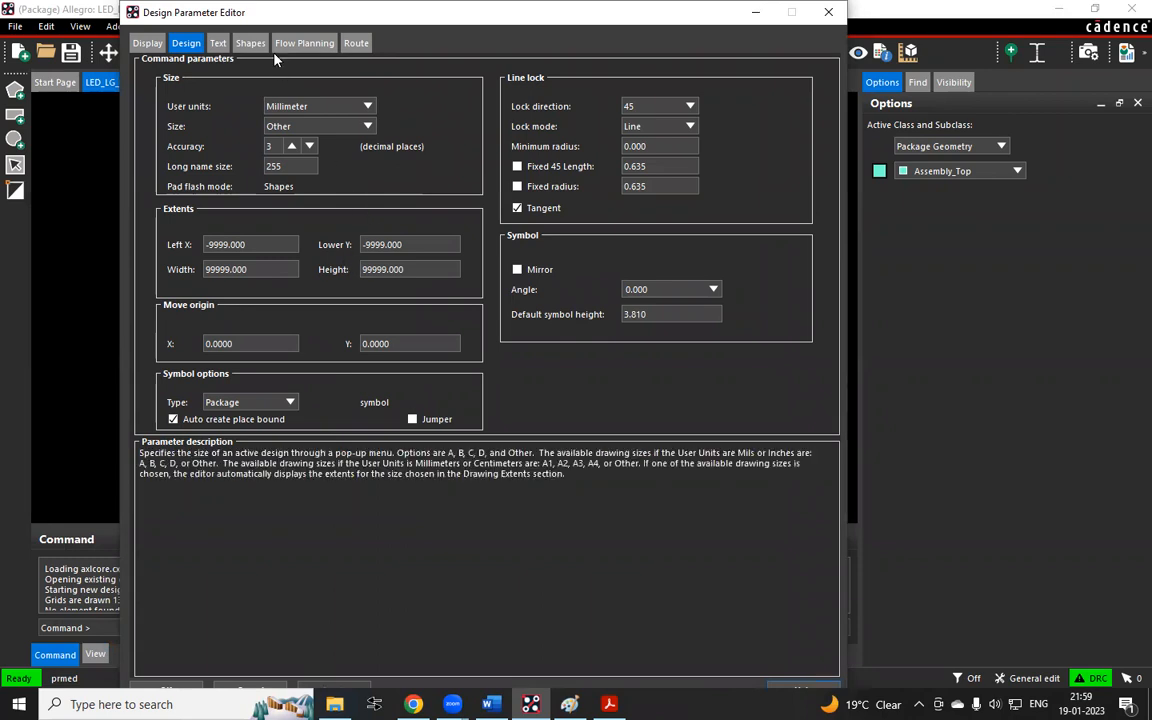
Enable every enhanced display mode, from plated, backdrill and non-plated holes through secondary step models in the 3D canvas
left_click(149, 44)
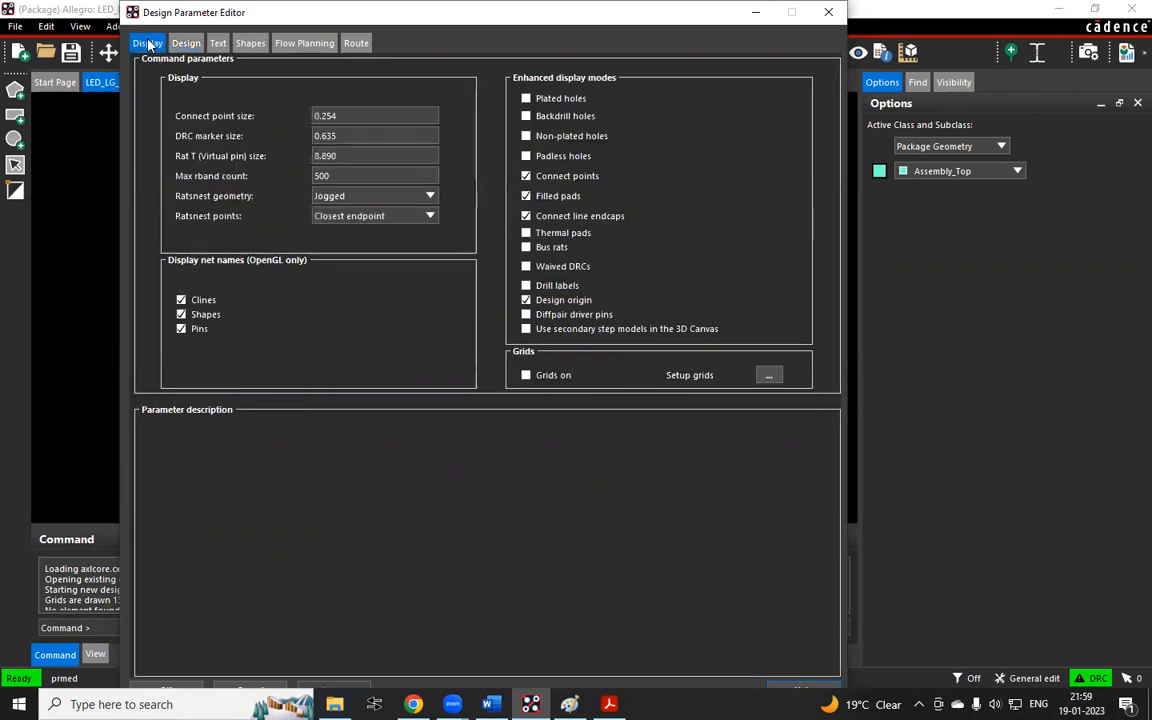
left_click(528, 98)
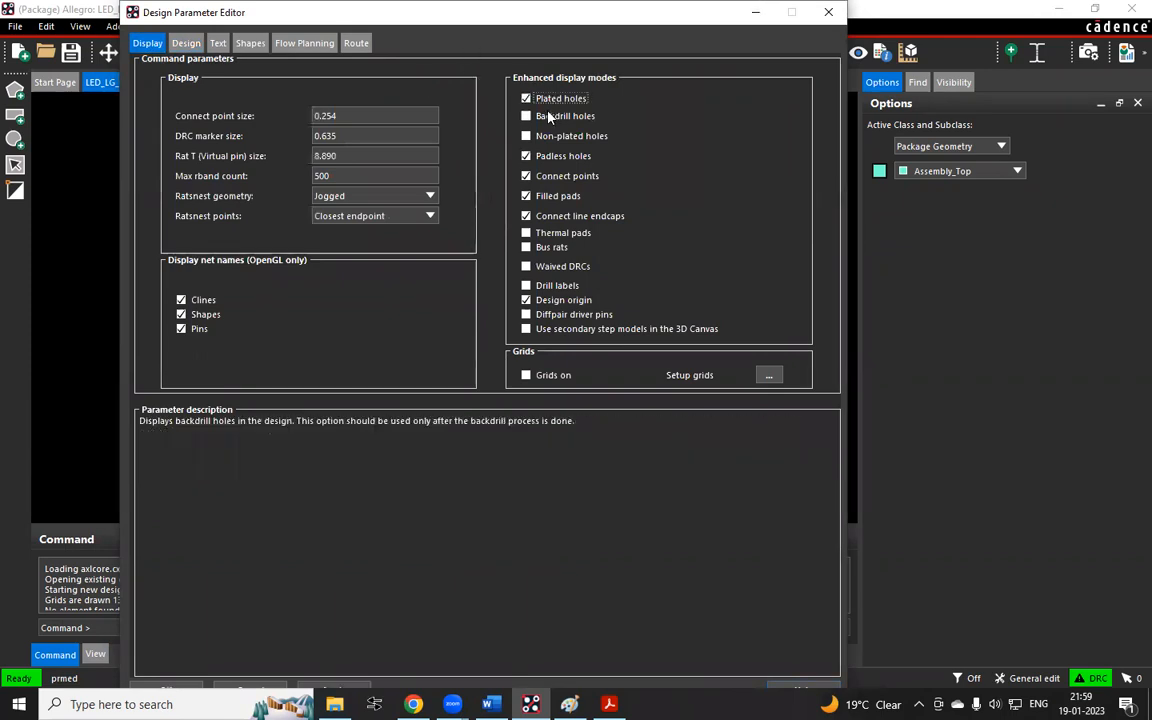
left_click(546, 117)
left_click(540, 136)
left_click(540, 234)
left_click(545, 248)
left_click(528, 266)
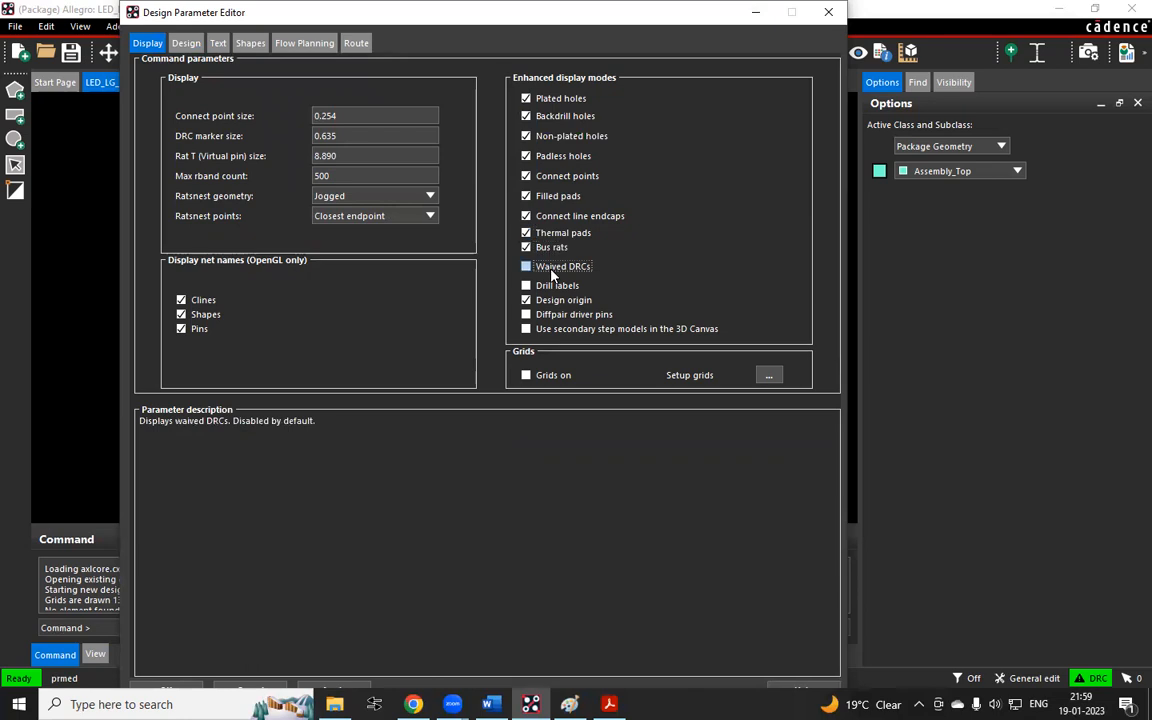
left_click(556, 286)
left_click(556, 315)
left_click(556, 330)
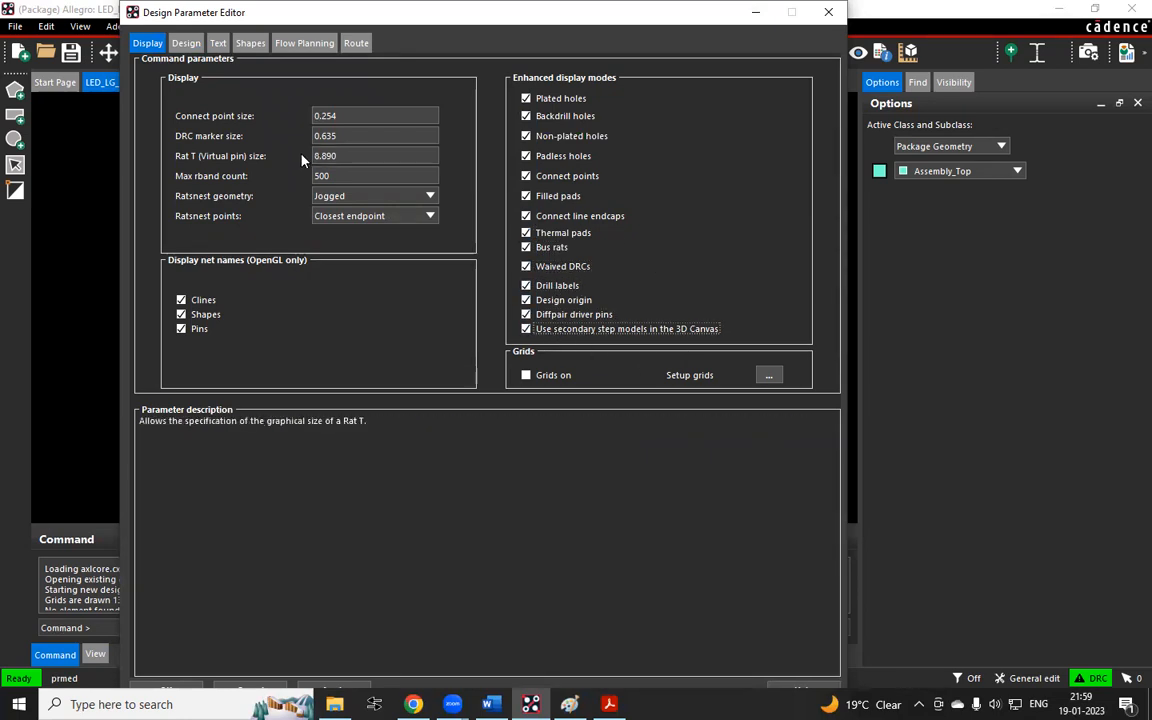
Open grid setup and set the Non-Etch grid spacing to 0.1 for both x and y
left_click(769, 376)
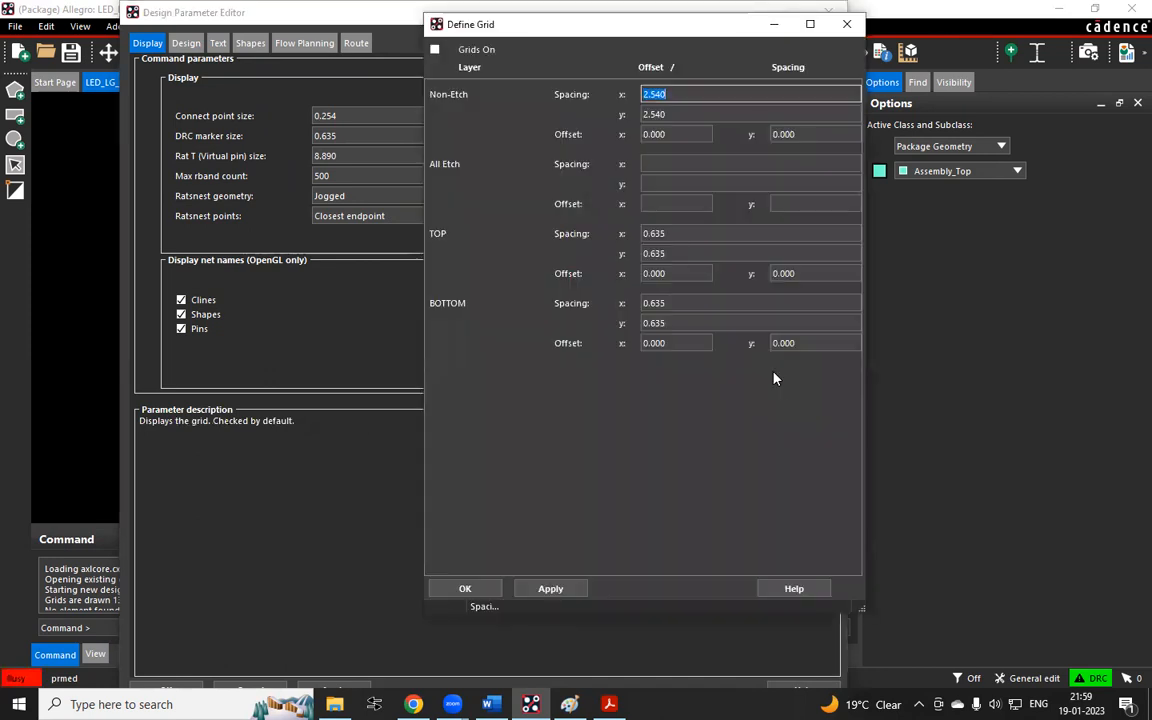
left_click_drag(545, 33, 351, 25)
key("BackSpace")
type(".1")
key("Tab")
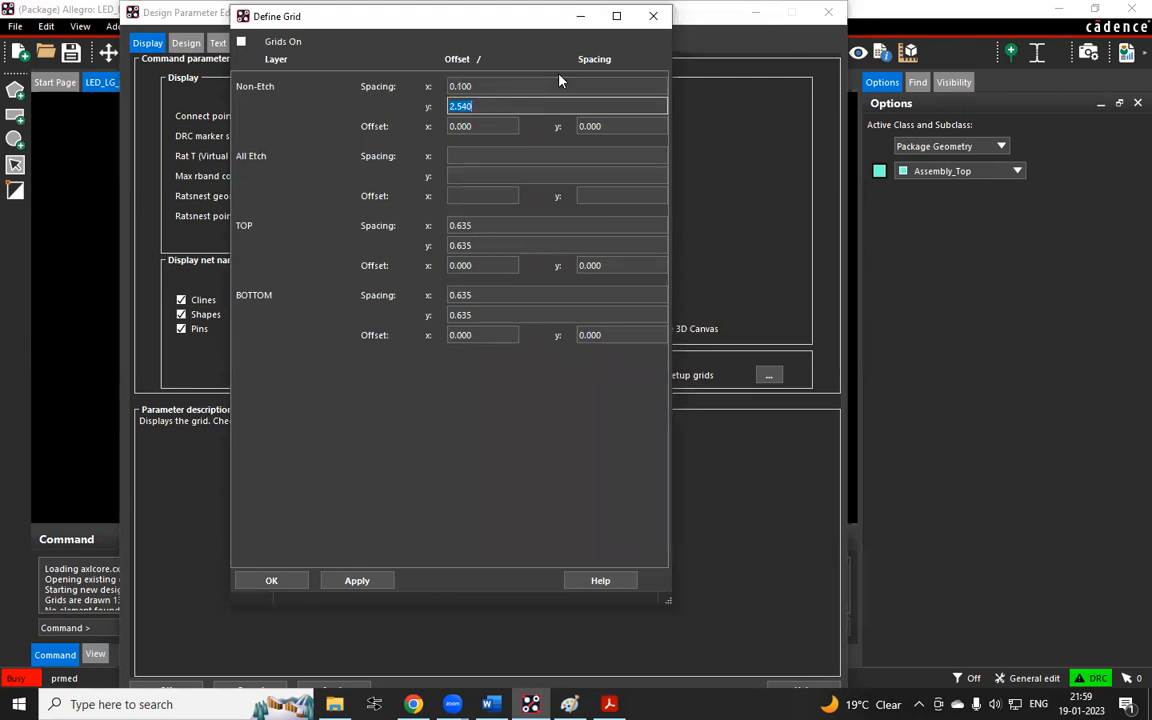
type("3.")
key("BackSpace")
key("BackSpace")
type(".1")
key("Tab")
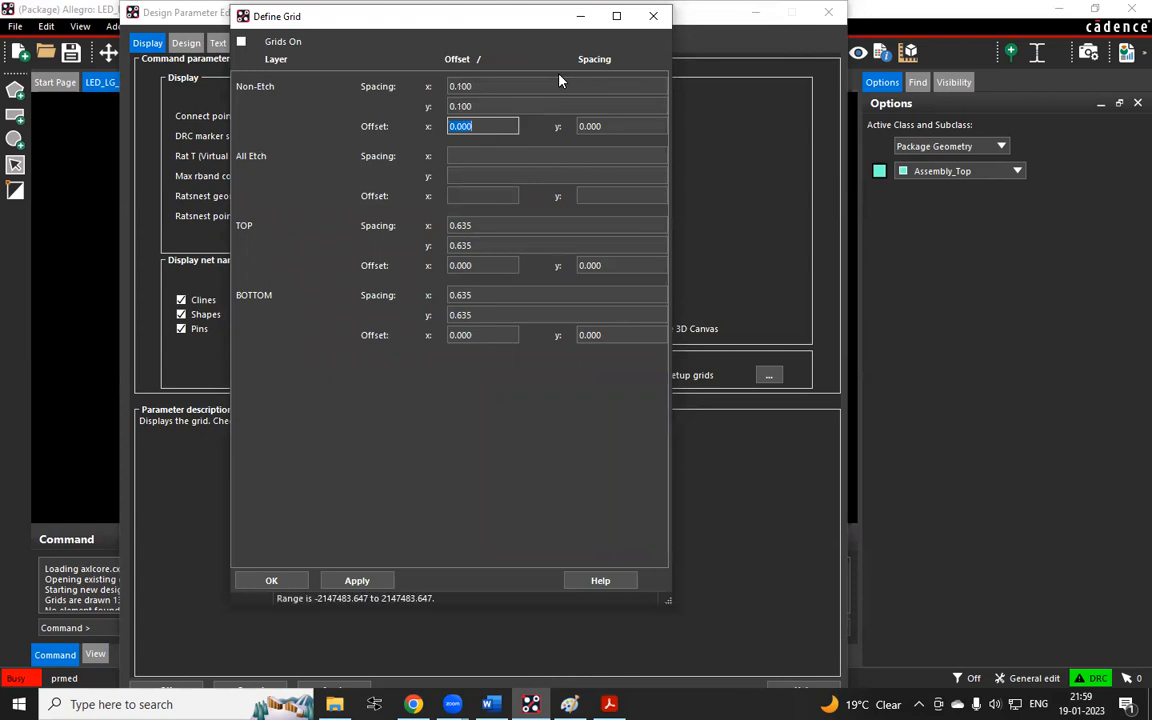
Set the All Etch grid spacing to .1 for both x and y
key("Tab")
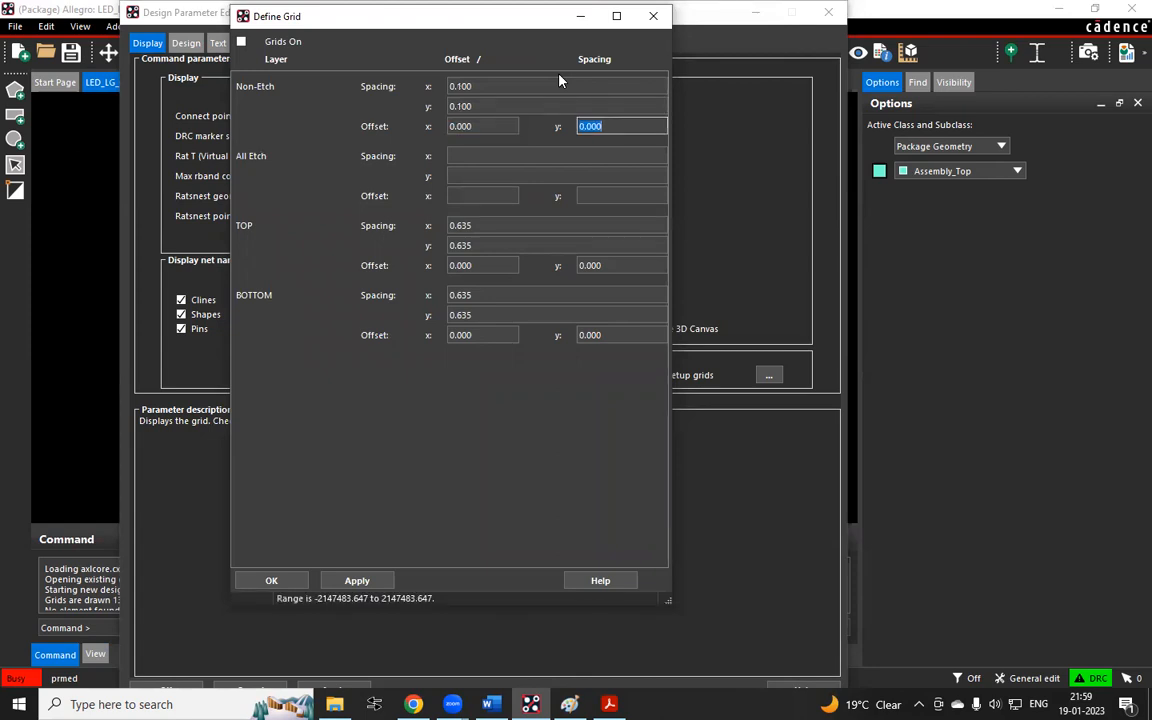
key("Tab")
type(".1")
key("Tab")
type(".1")
key("Tab")
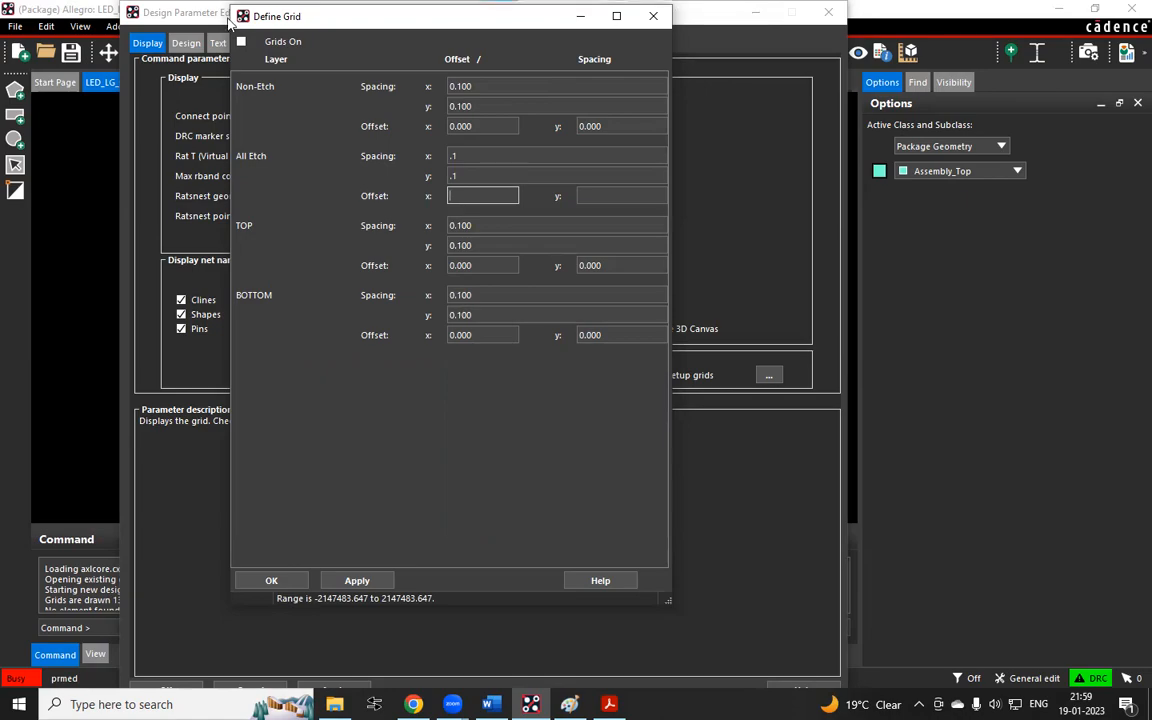
Capture a screenshot of the Define Grid dialog and paste it into the Paint canvas
left_click_drag(229, 4, 715, 614)
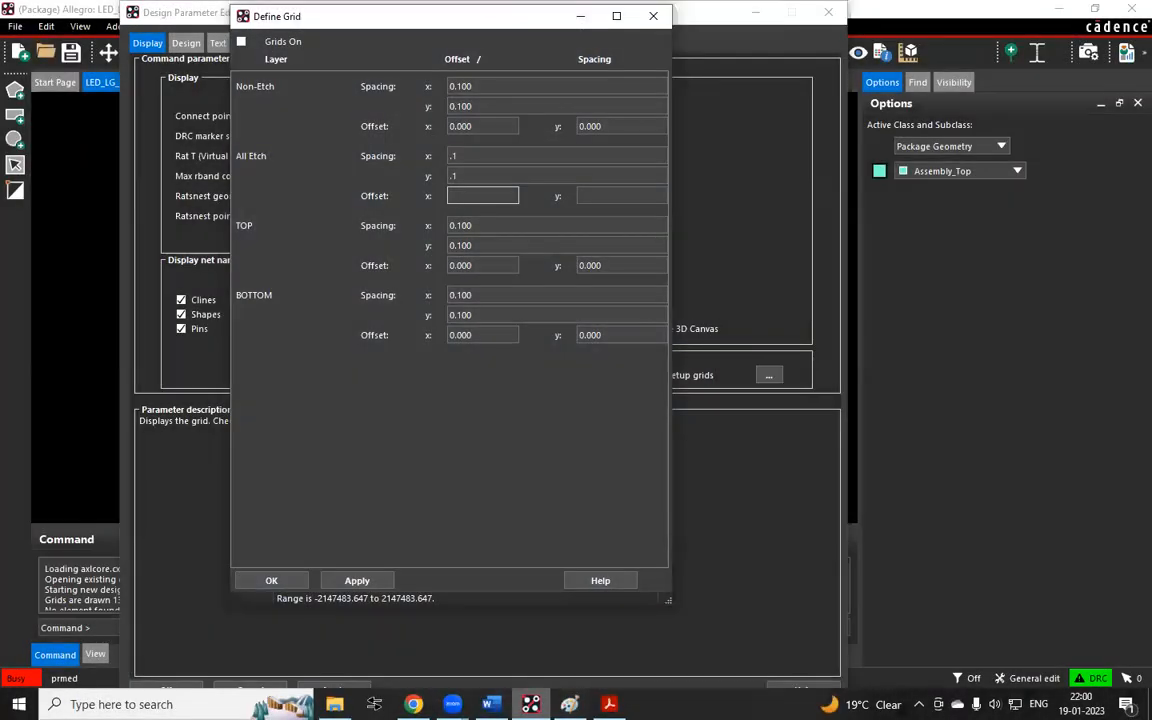
left_click(570, 704)
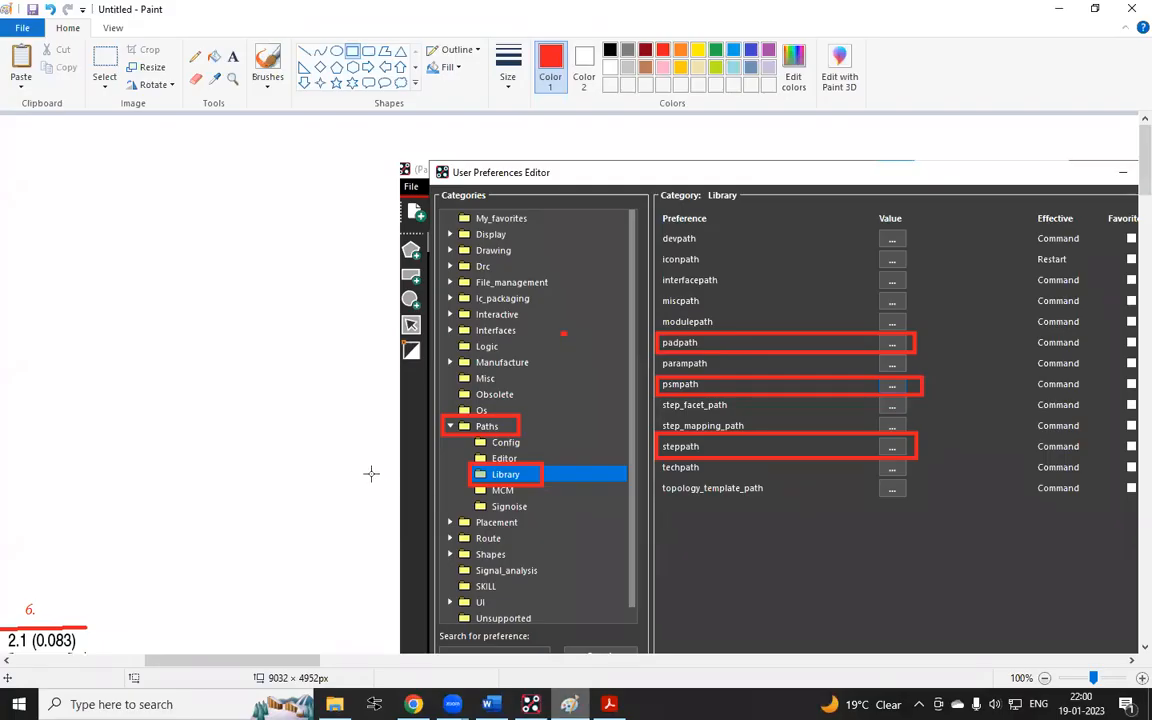
scroll(259, 429, "down", 5)
scroll(259, 429, "down", 10)
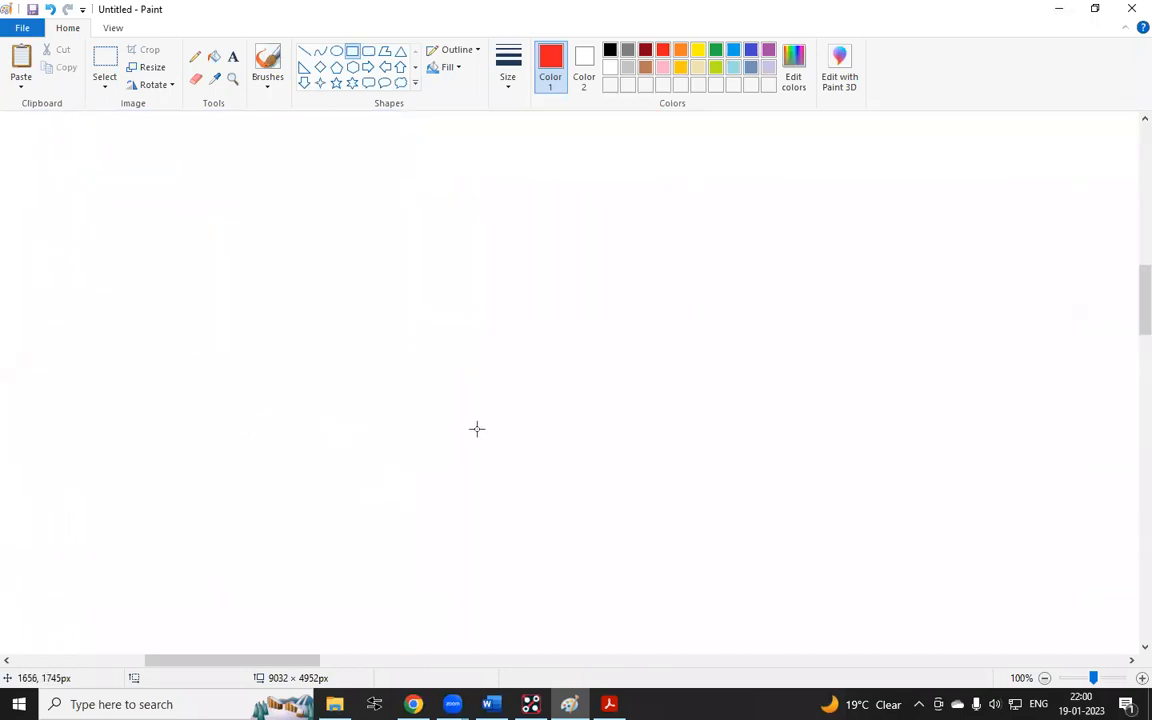
key("ctrl+v")
left_click_drag(406, 329, 626, 304)
left_click(206, 273)
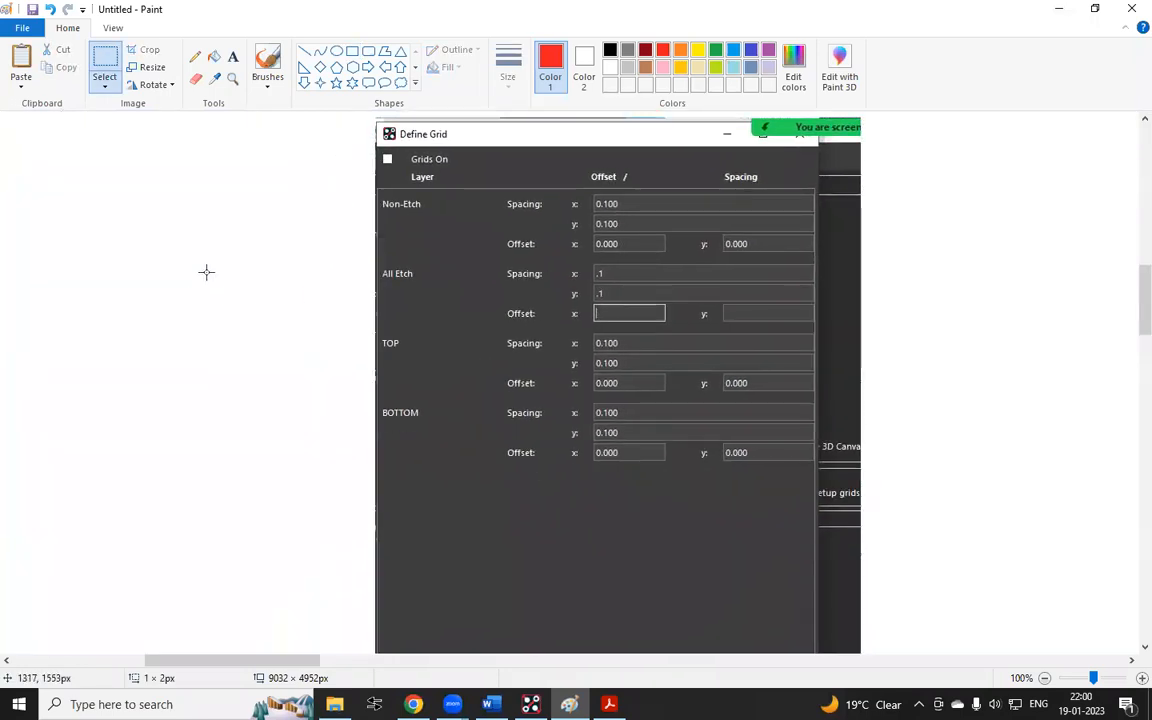
Draw red rectangles highlighting the Non-Etch and All Etch spacing rows on the pasted screenshot
left_click(352, 51)
mouse_move(381, 194)
left_mouse_down()
mouse_move(617, 249)
mouse_move(816, 234)
left_mouse_up()
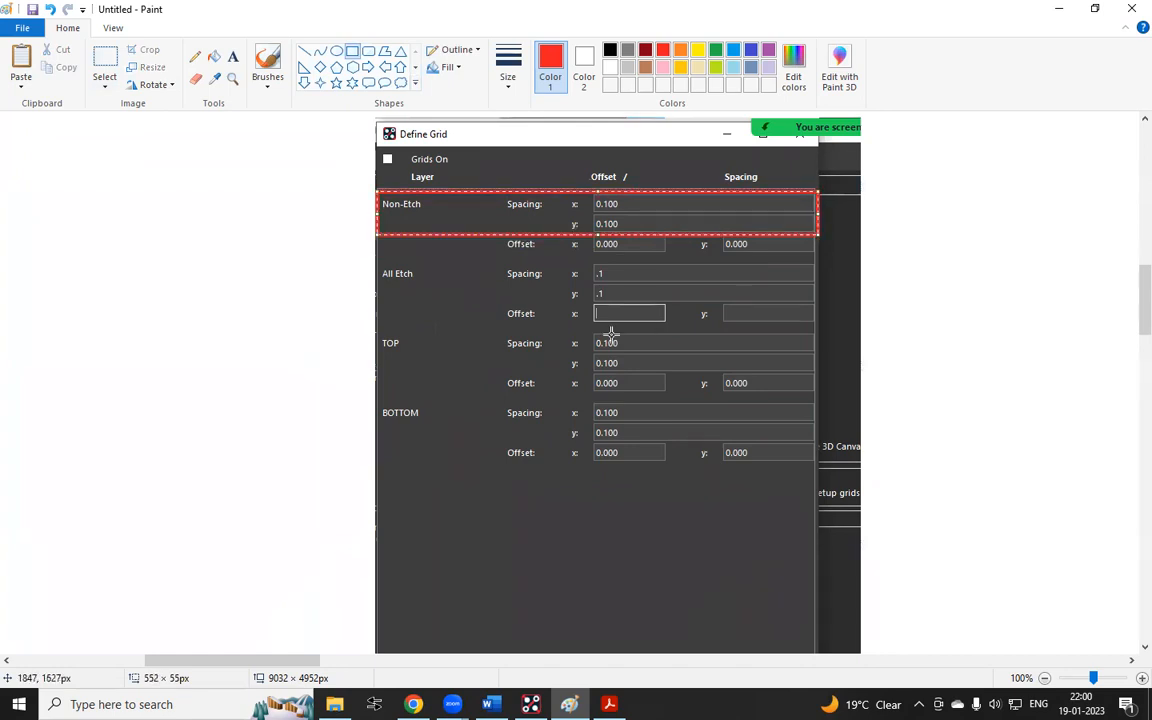
mouse_move(373, 252)
left_mouse_down()
mouse_move(571, 301)
mouse_move(834, 306)
left_mouse_up()
left_click_drag(189, 284, 185, 286)
Add the note 'ETCH = COPPER ELECTRICAL REGION' beside the highlighted rows
left_click(232, 58)
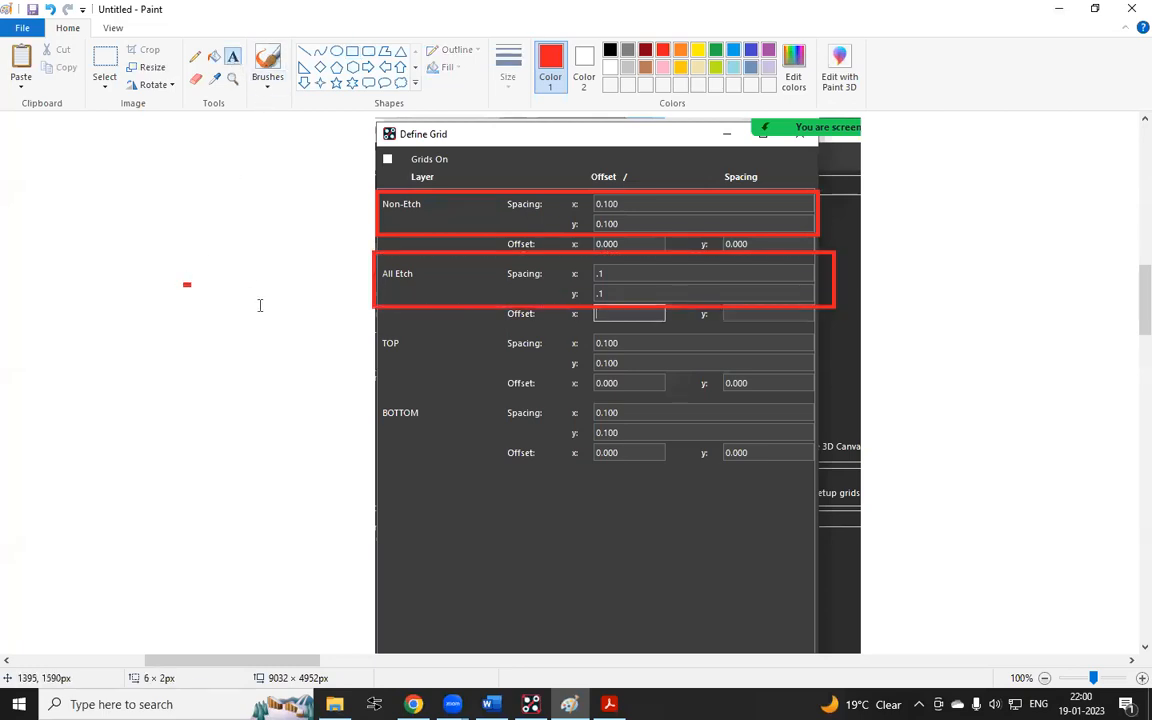
left_click(223, 293)
type("ETCH")
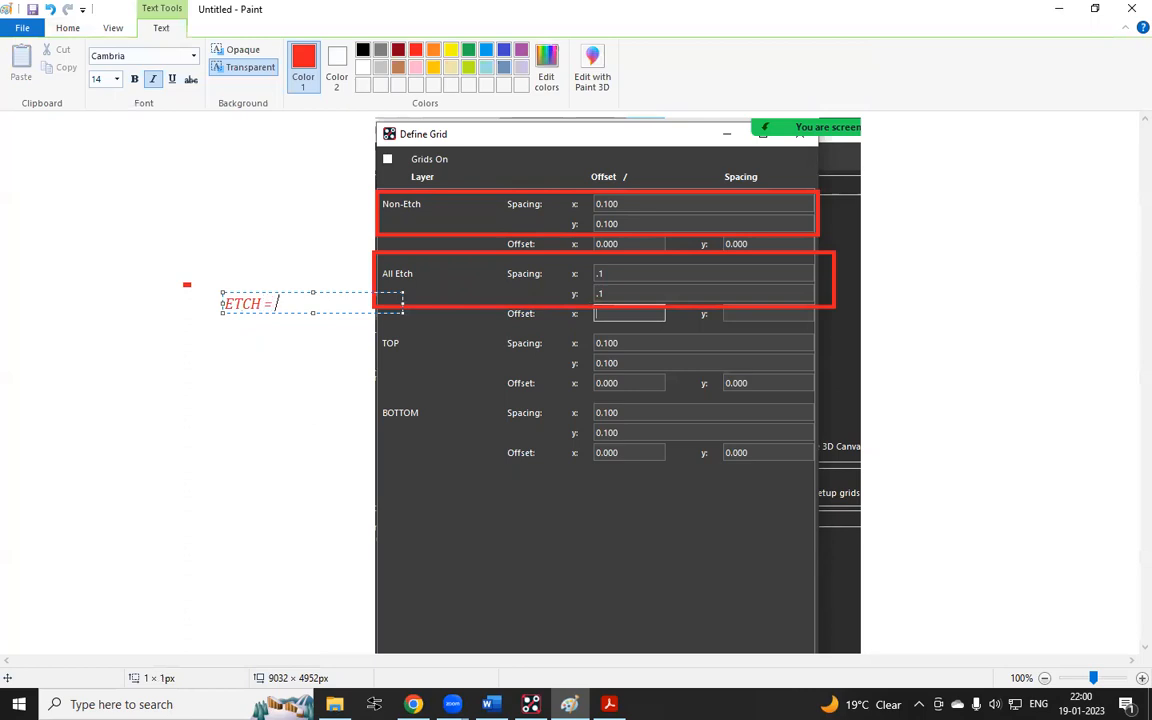
type(" = COPPER")
key("Return")
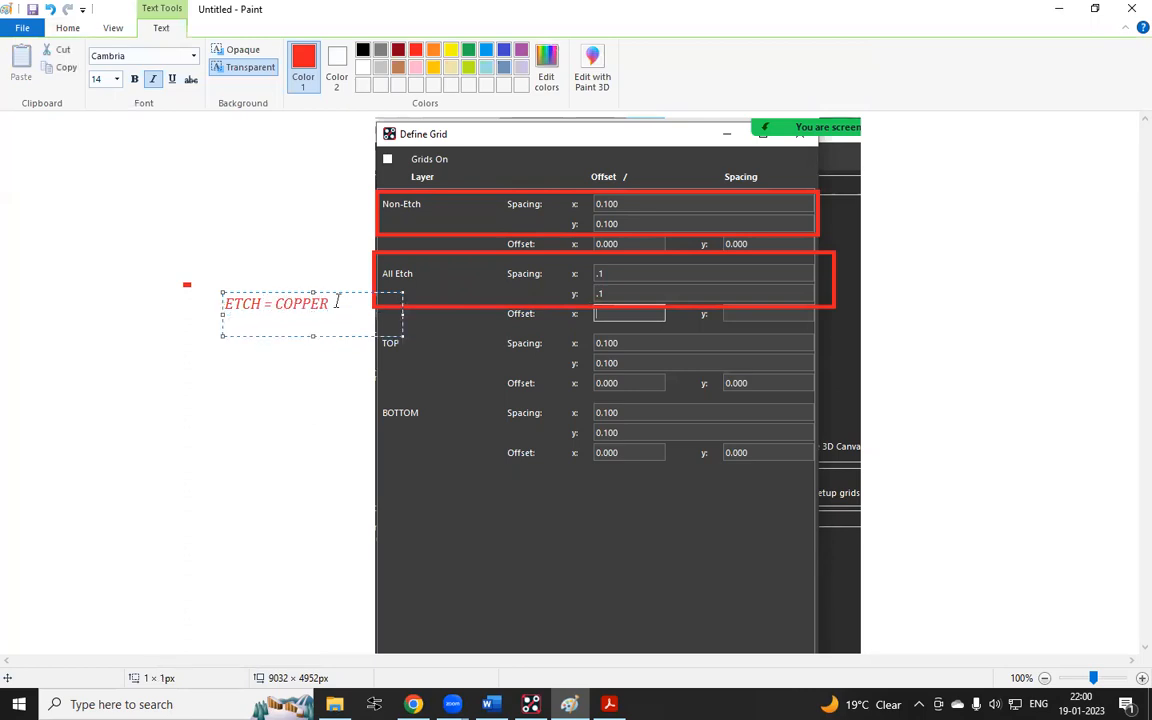
type("ELECTRIC")
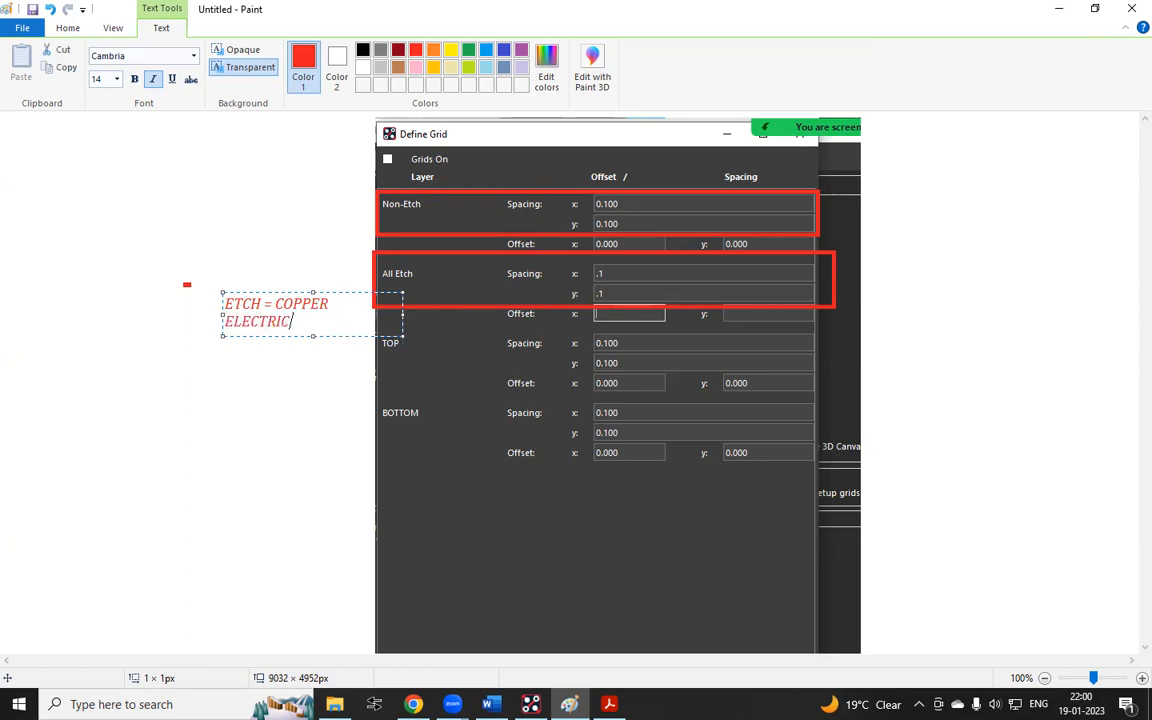
type("AL REGION")
key("Return")
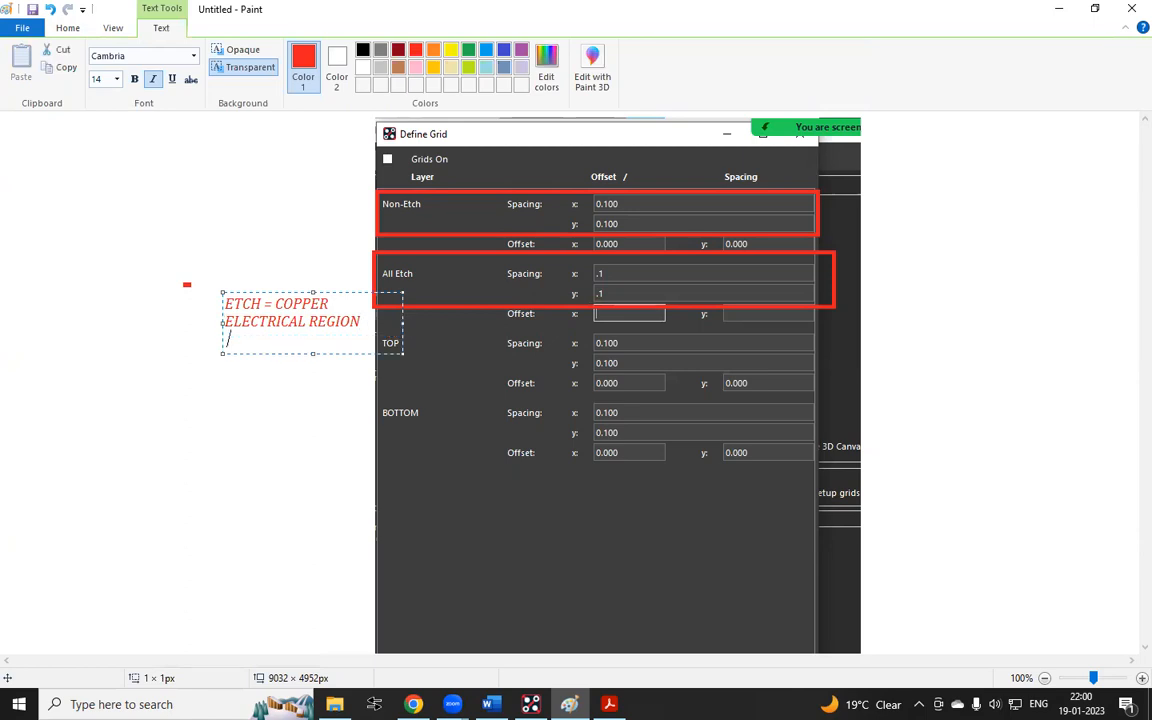
Add a second note below reading 'NON ETCH = NON ELECTRICAL REGION'
left_click(180, 393)
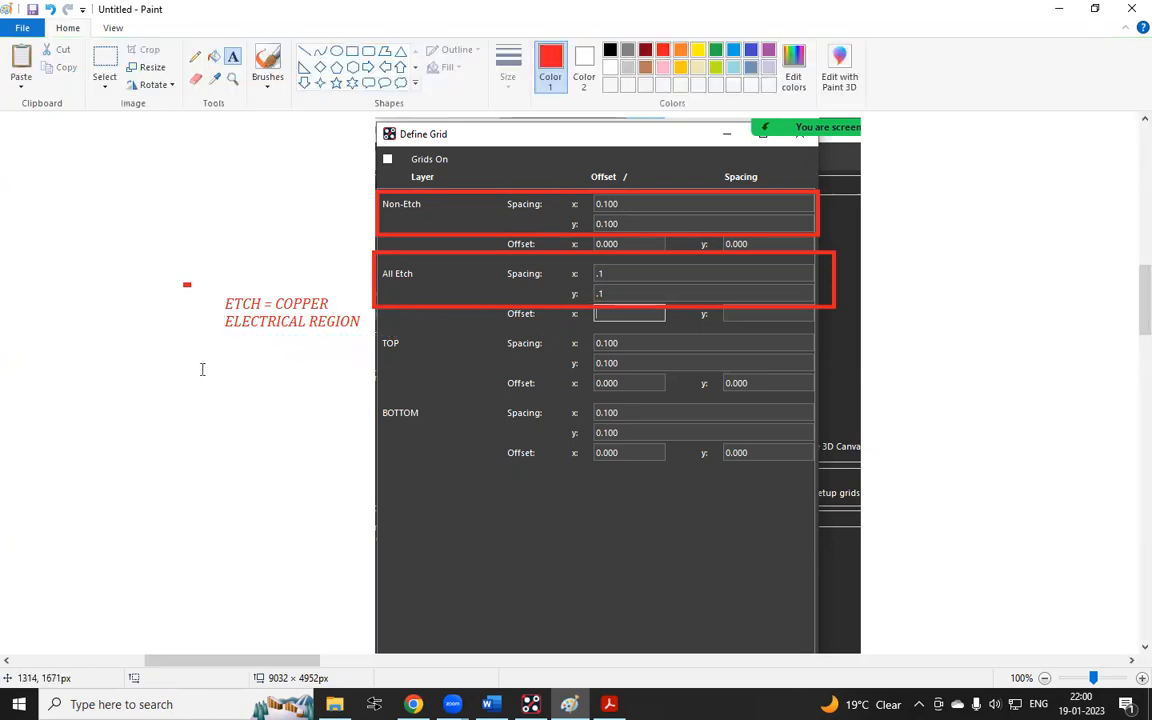
left_click(203, 371)
type("NON ETCH RE")
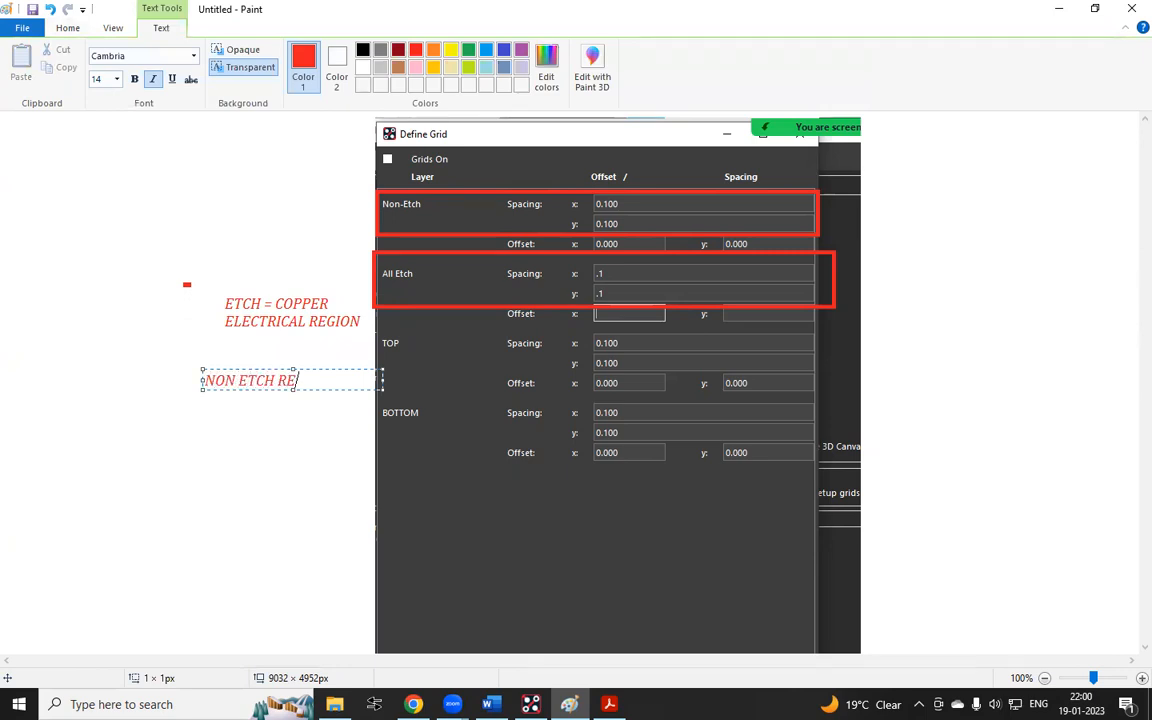
type("GION")
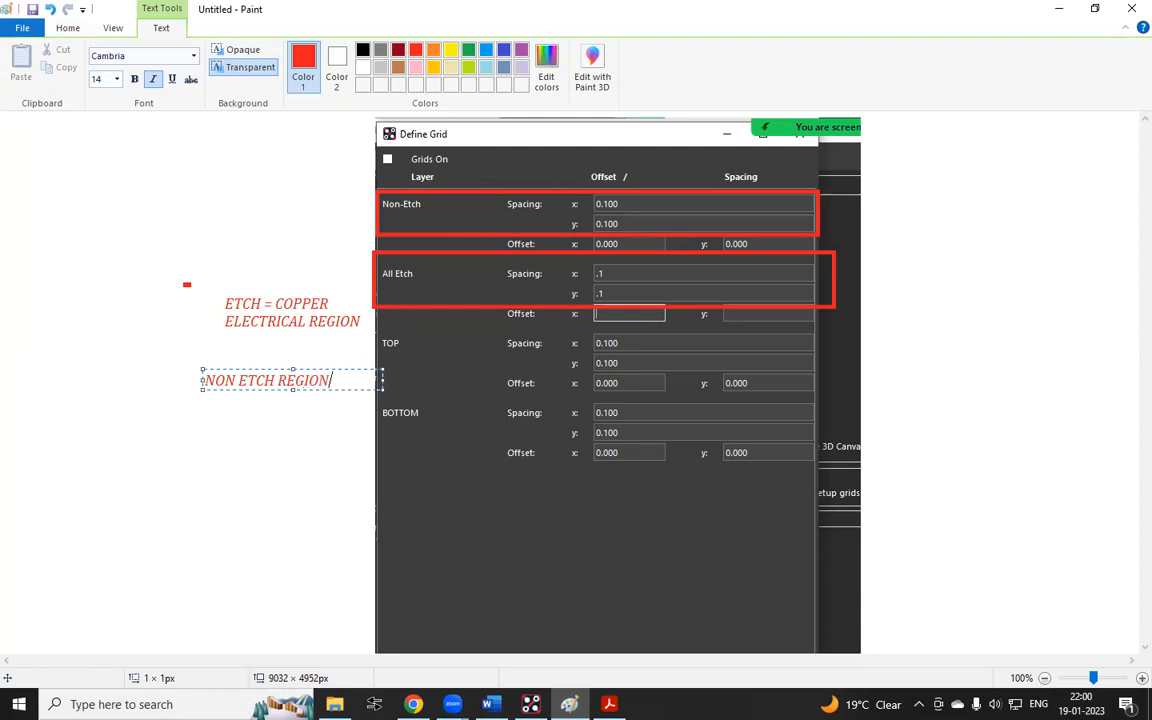
left_click(281, 380)
type("= NI")
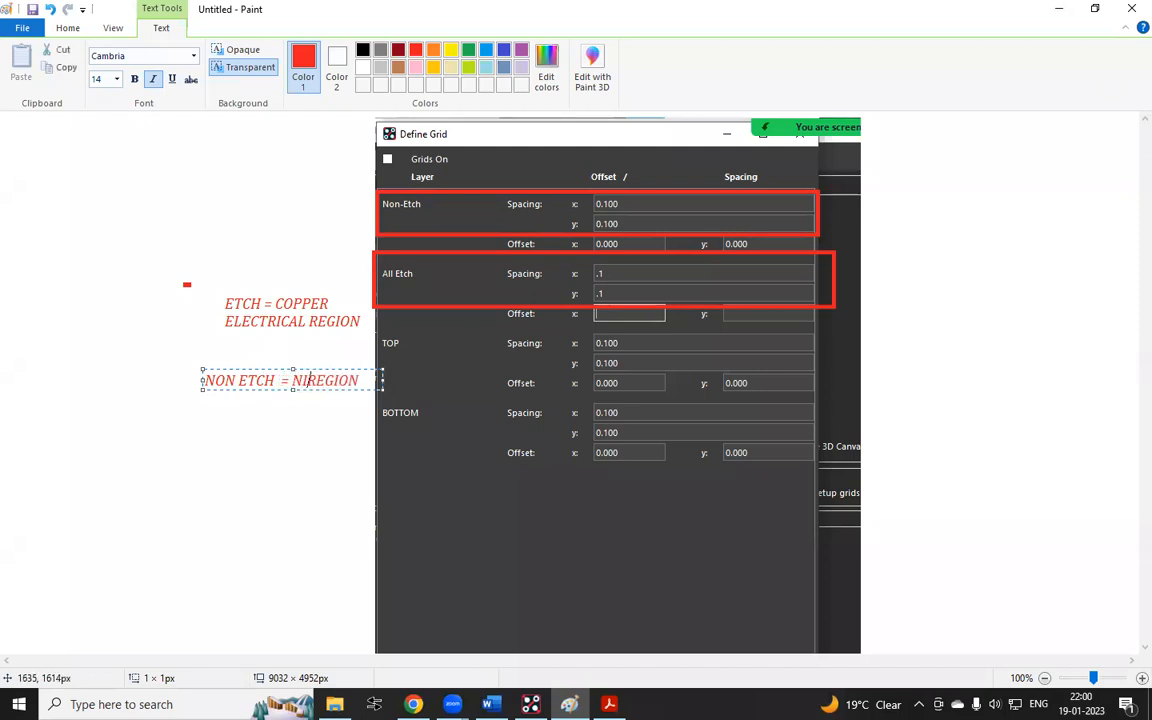
type("ON ")
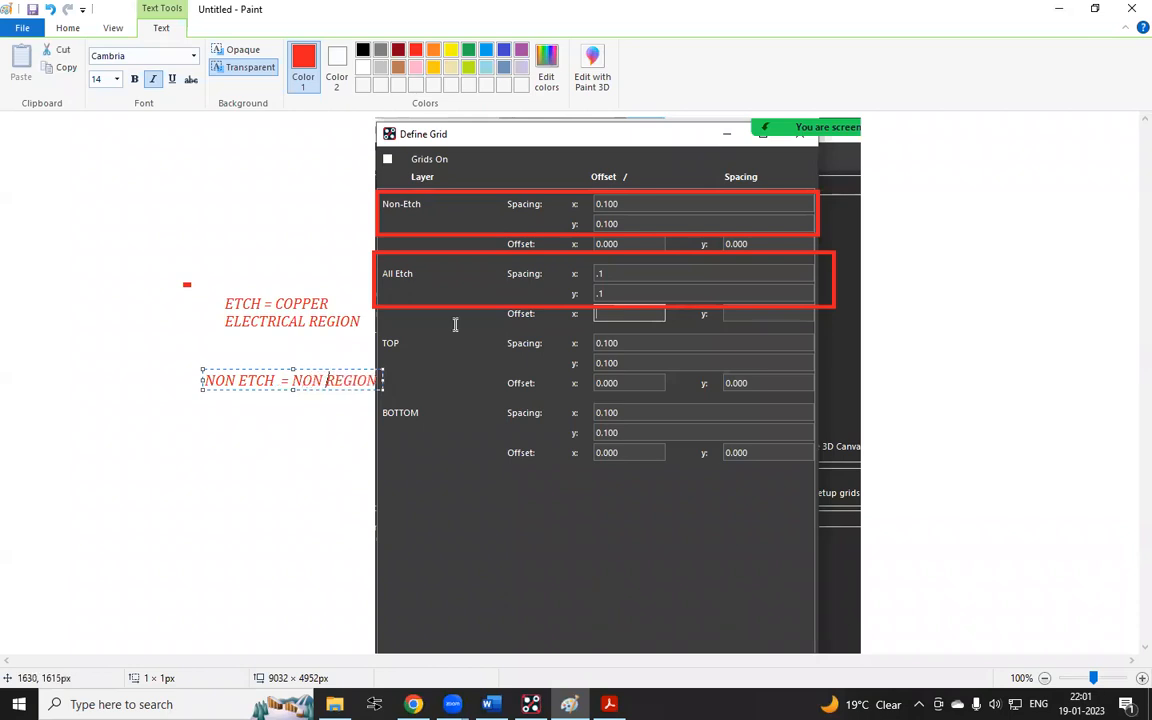
type("ELECTRICAL")
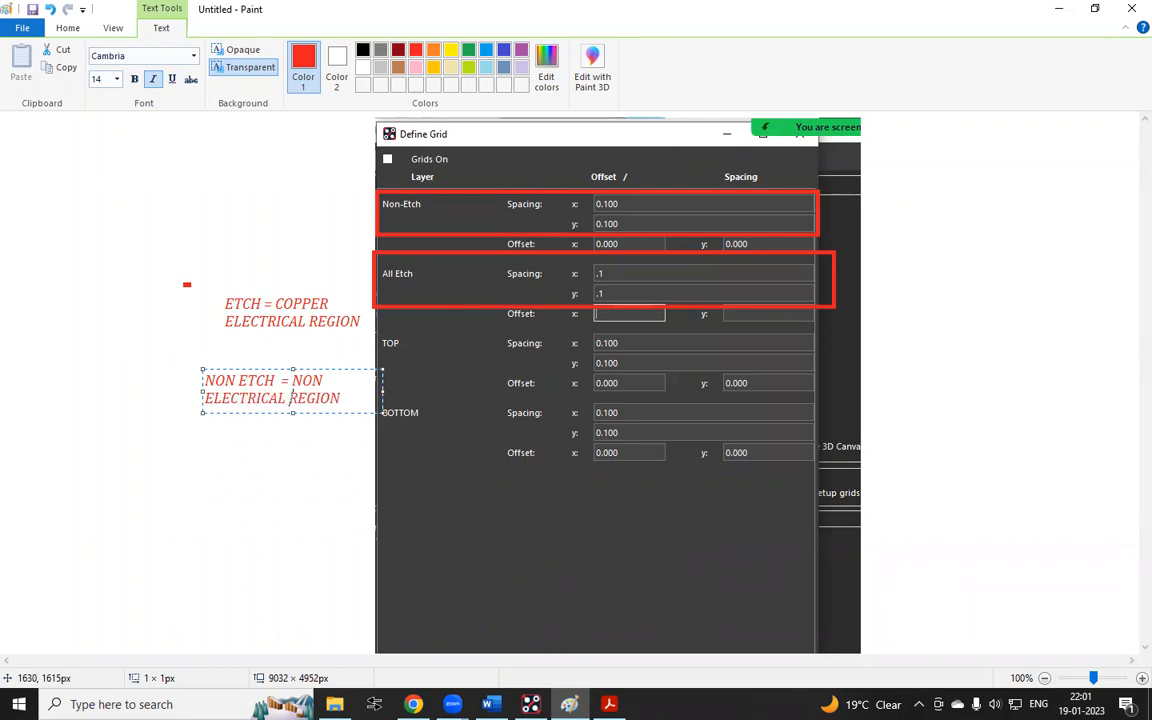
left_click(260, 342)
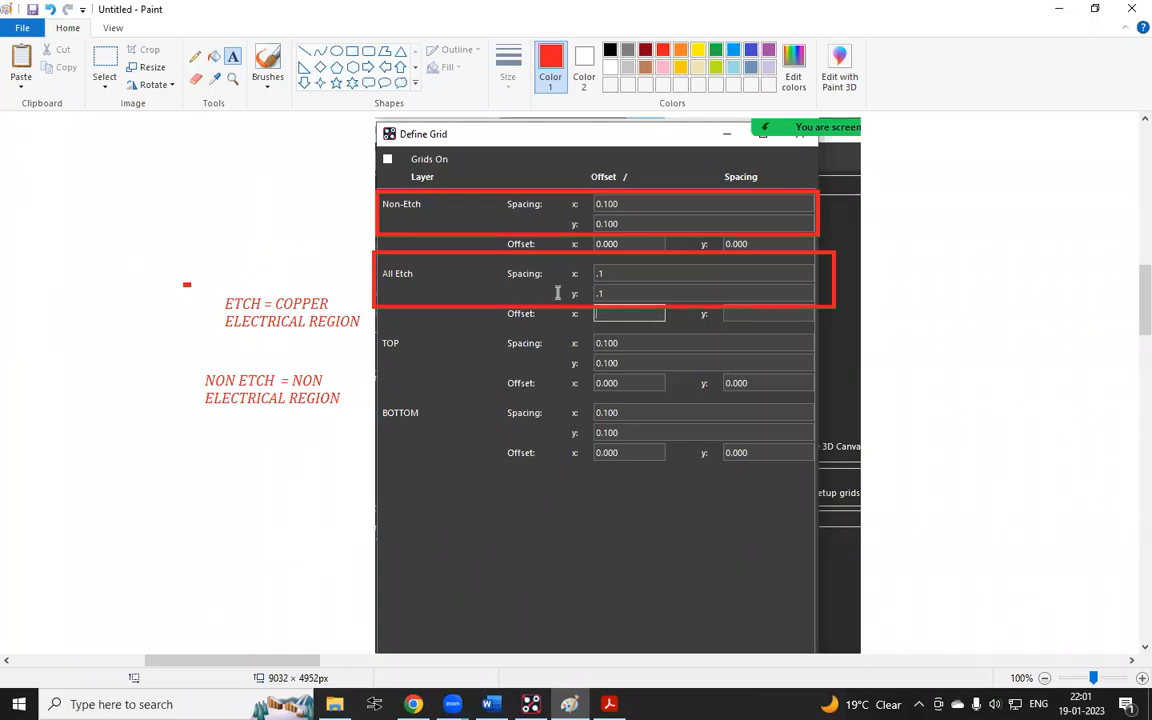
Draw red rectangles around the OK and Apply buttons of the captured dialog
scroll(567, 331, "down", 3)
scroll(565, 336, "up", 2)
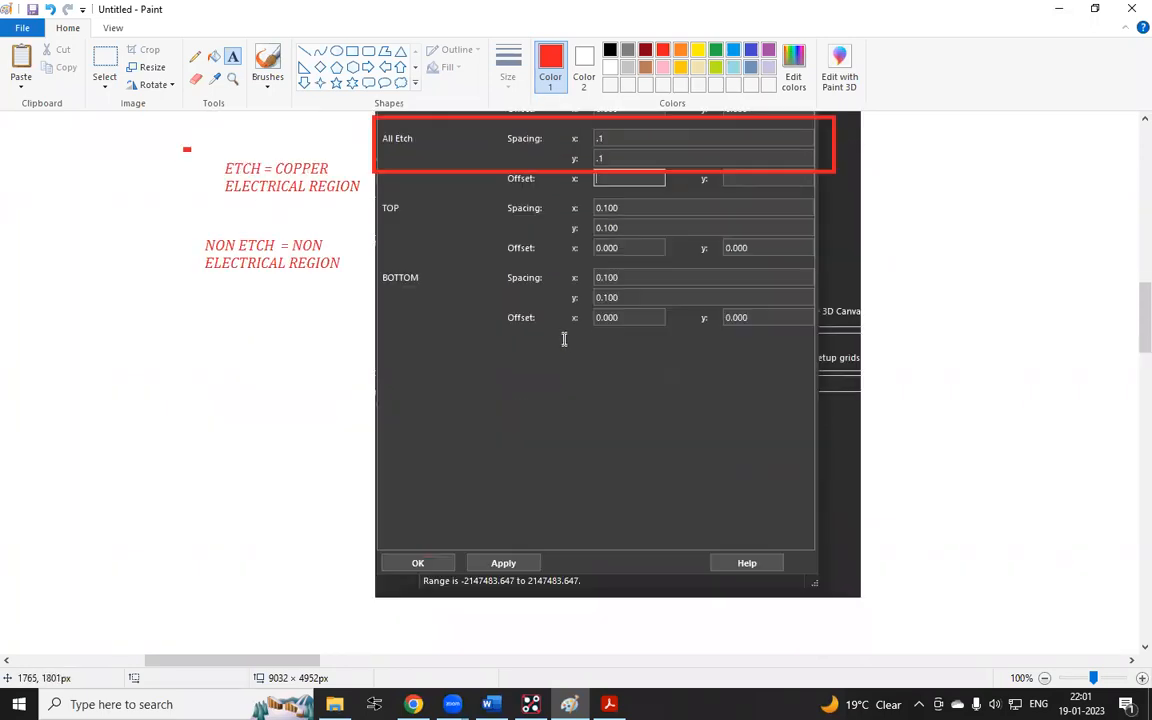
scroll(565, 336, "up", 2)
left_click(353, 53)
scroll(358, 68, "down", 1)
scroll(372, 115, "down", 2)
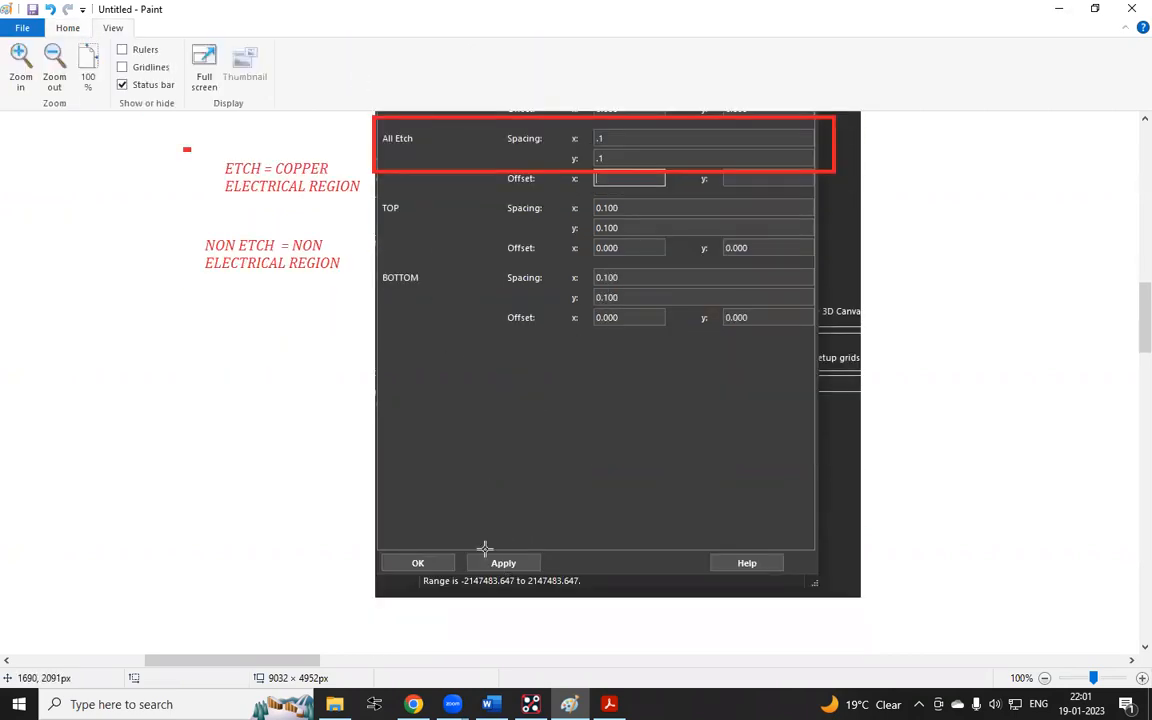
left_click_drag(459, 533, 572, 598)
left_click_drag(353, 523, 459, 588)
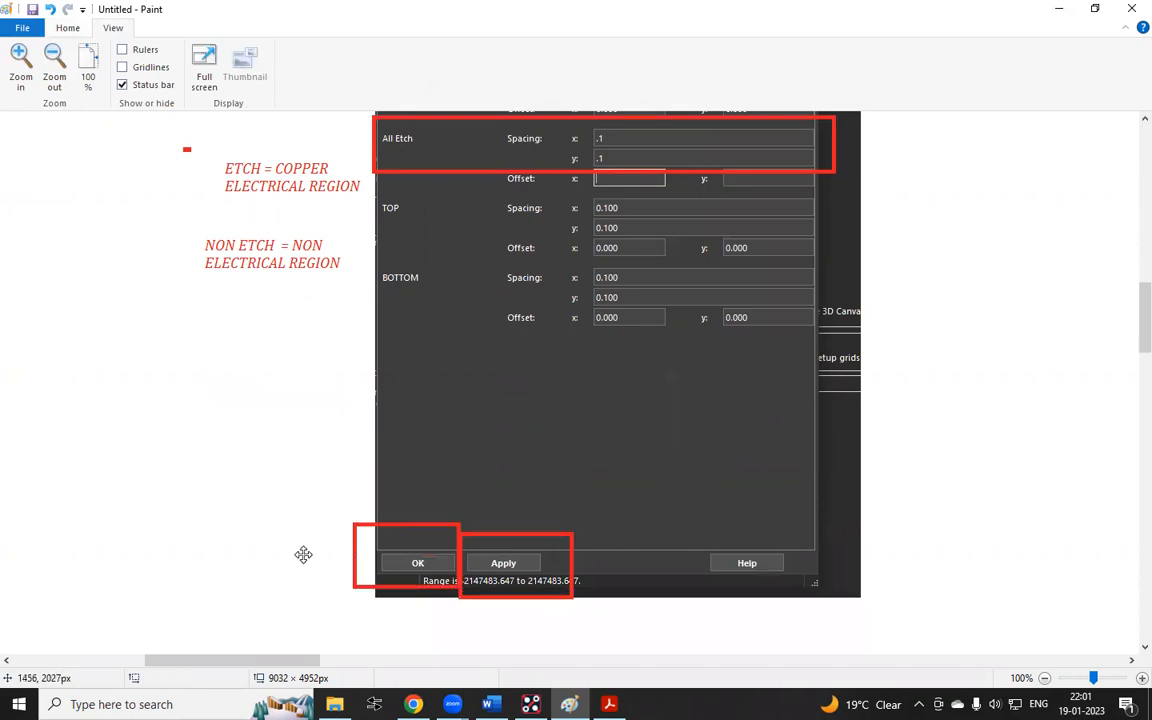
Select the annotated screenshot and send it as a message in the open WhatsApp group chat
scroll(330, 500, "down", 1, "ctrl")
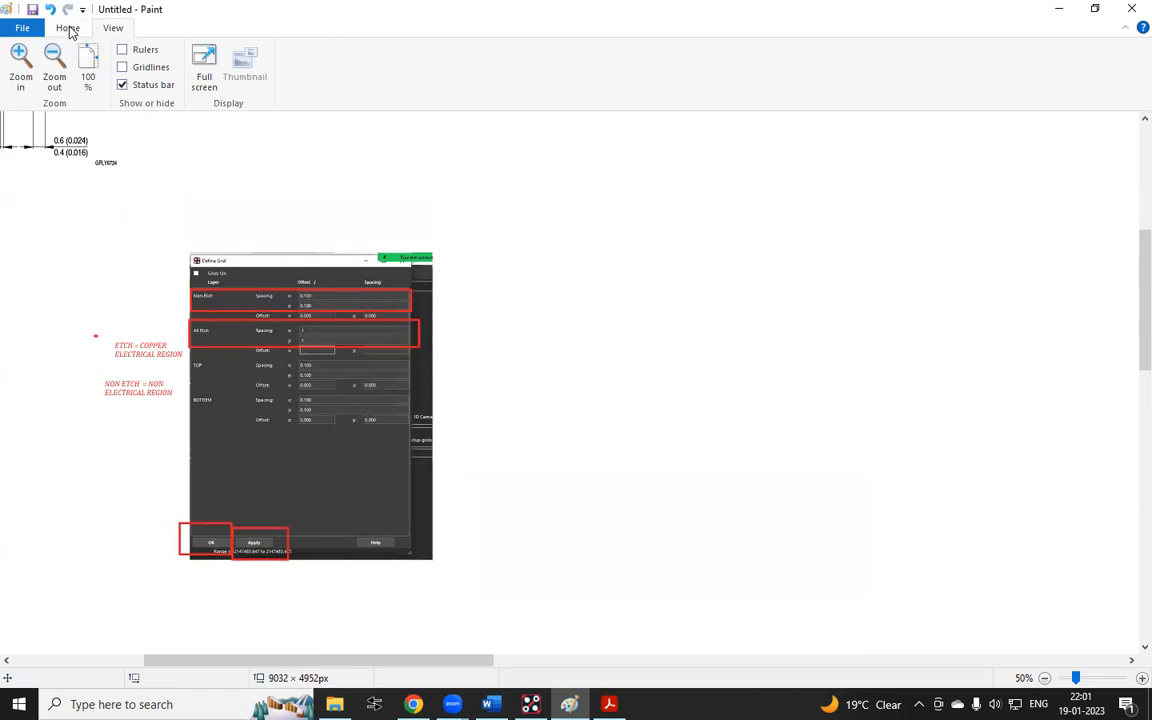
left_click(68, 30)
left_click_drag(59, 218, 472, 572)
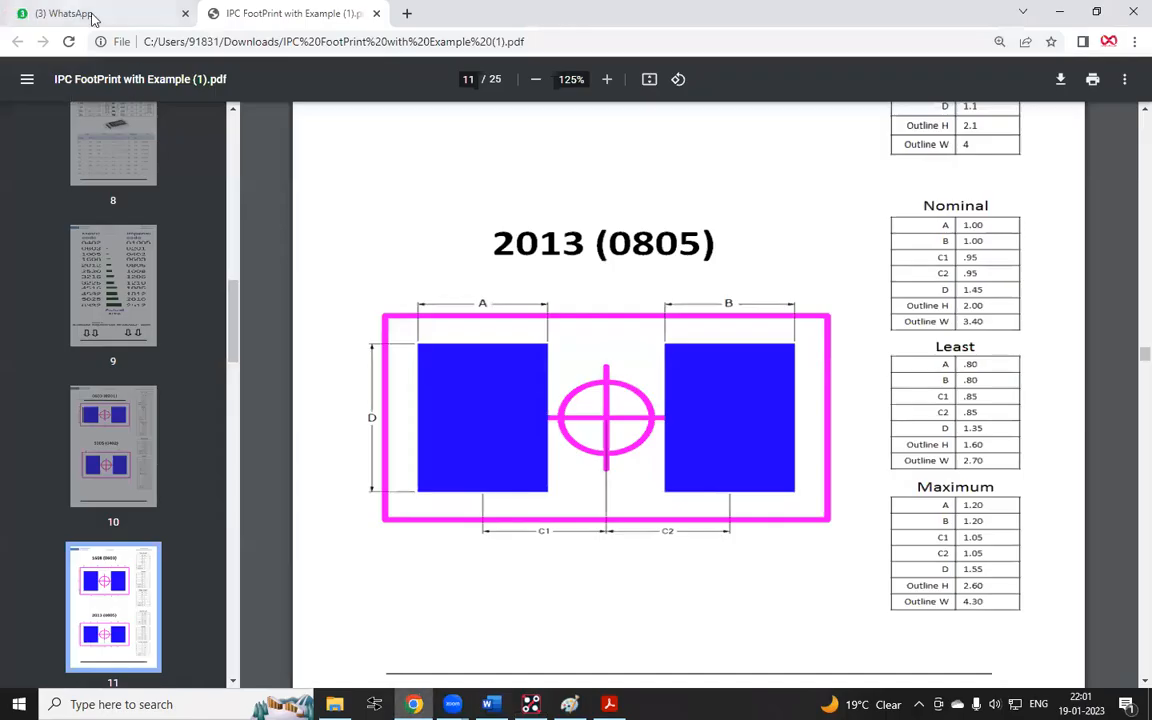
left_click(130, 14)
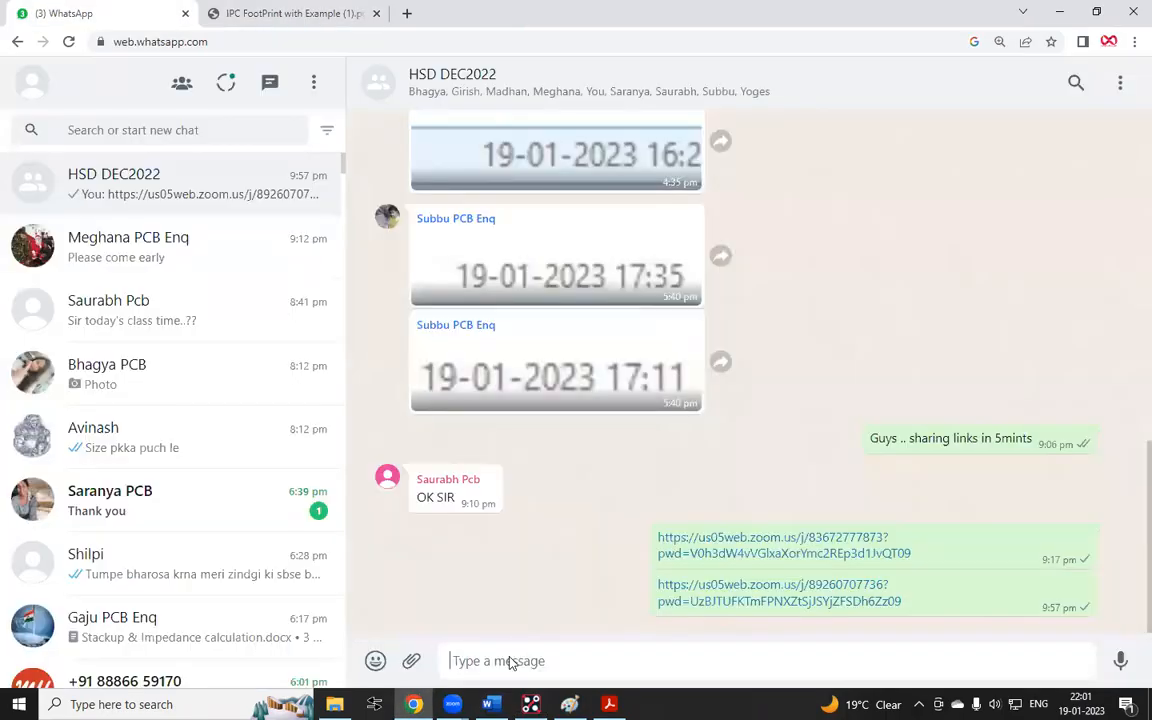
key("ctrl+v")
key("Return")
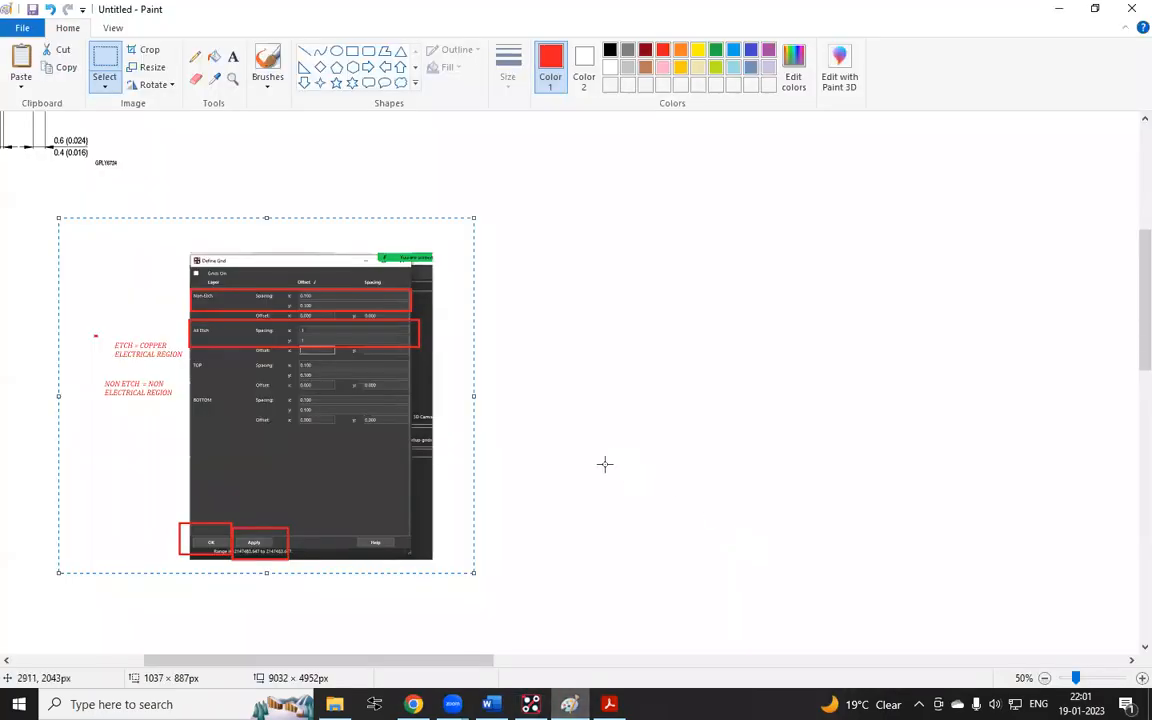
Select the annotated User Preferences screenshot and send it to the WhatsApp group chat
scroll(501, 458, "down", 1, "ctrl")
scroll(203, 339, "up", 3)
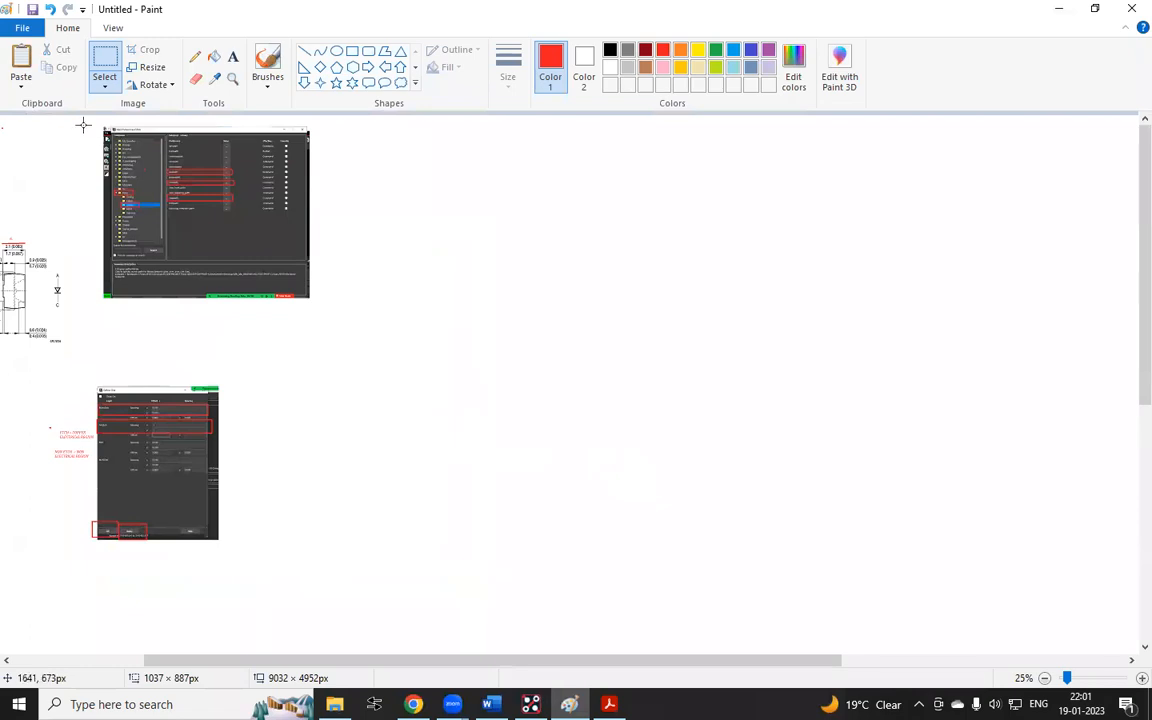
left_click_drag(86, 117, 331, 340)
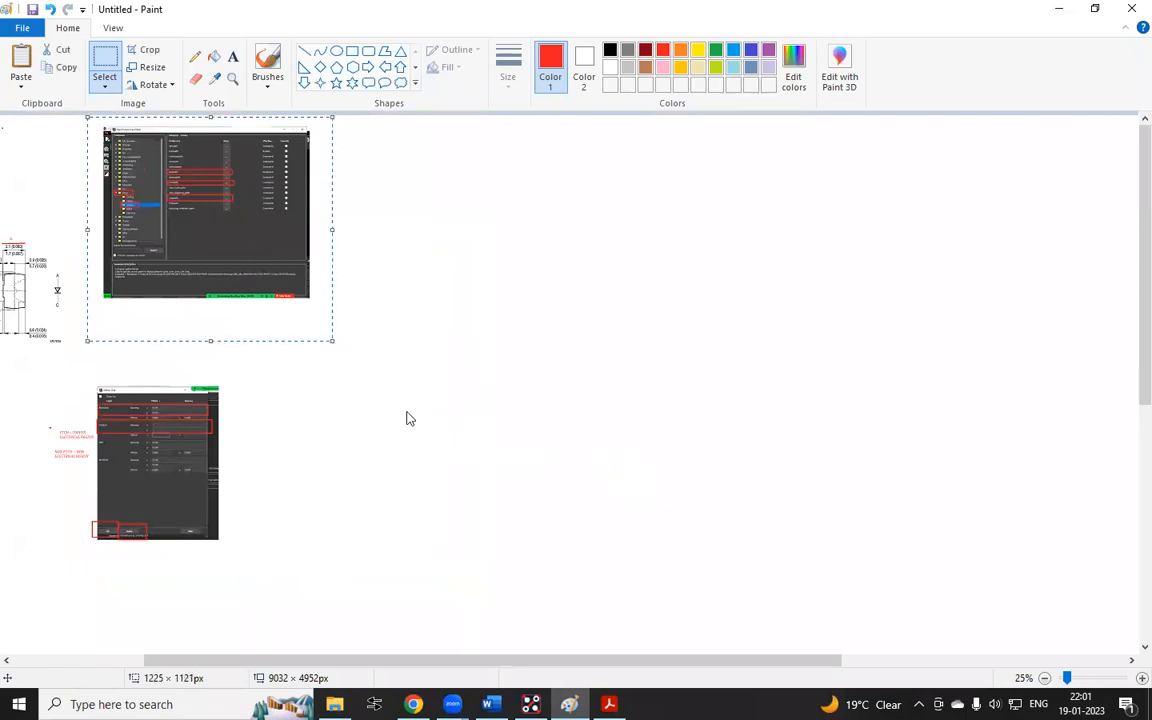
left_click(1059, 8)
left_click(414, 704)
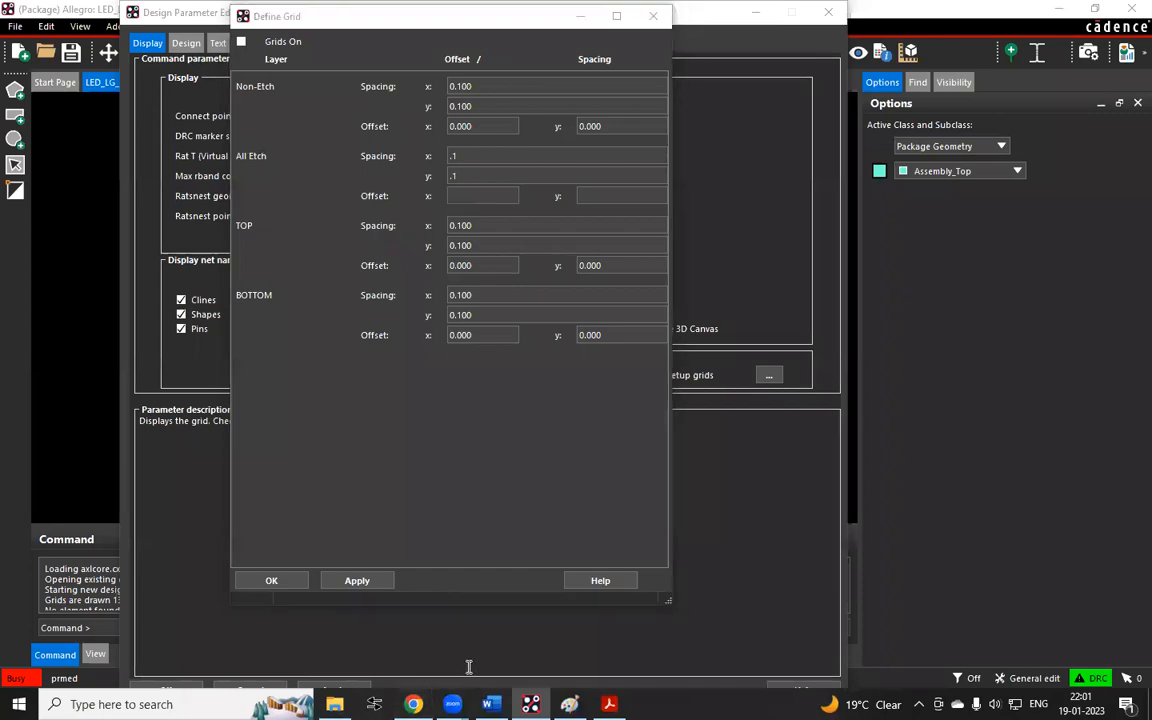
key("ctrl+v")
key("Return")
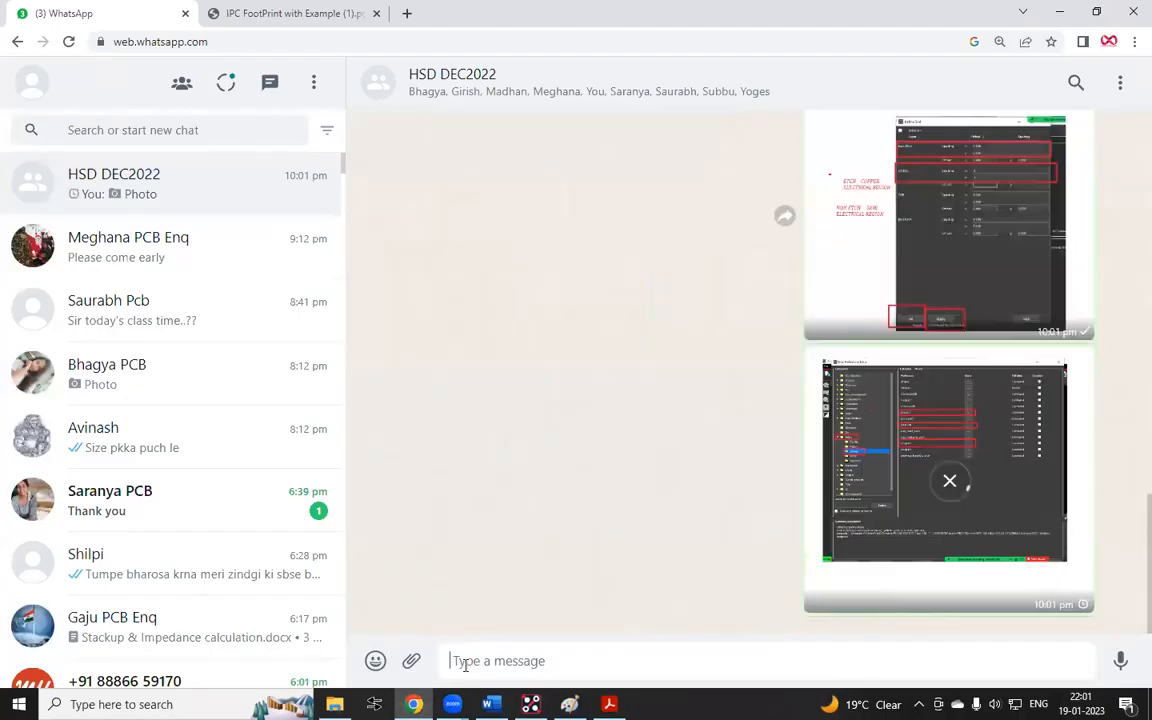
Apply the grid settings and close the Define Grid dialog
key("alt+Tab")
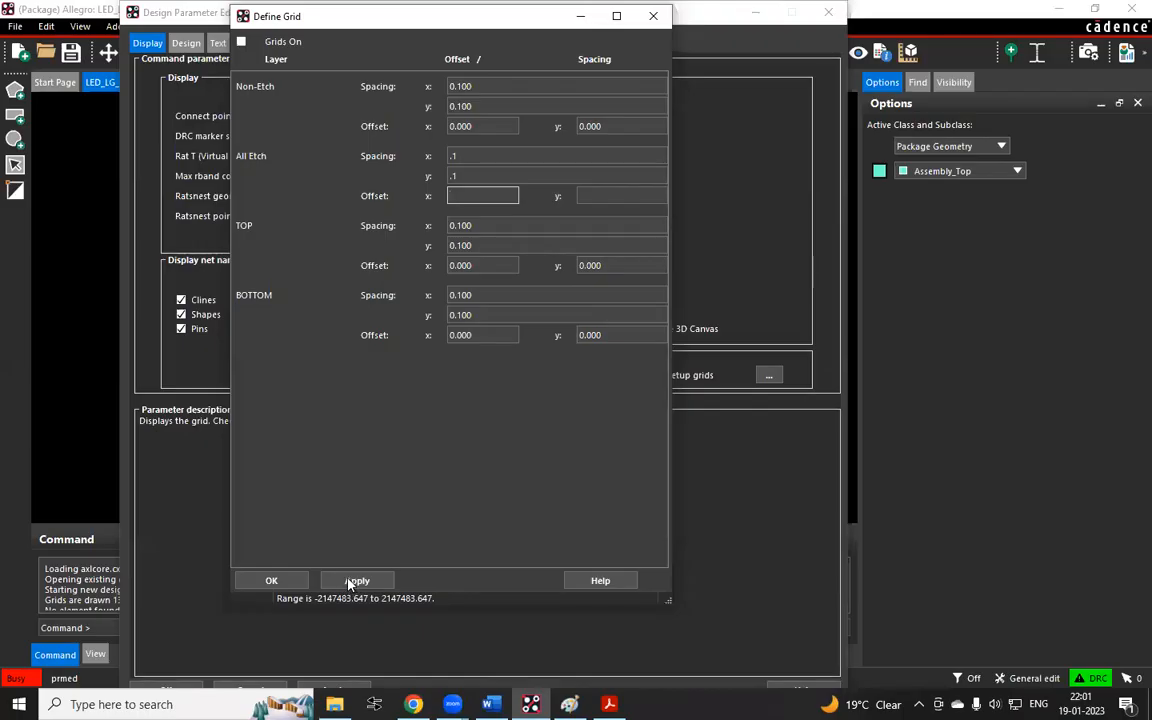
left_click(352, 581)
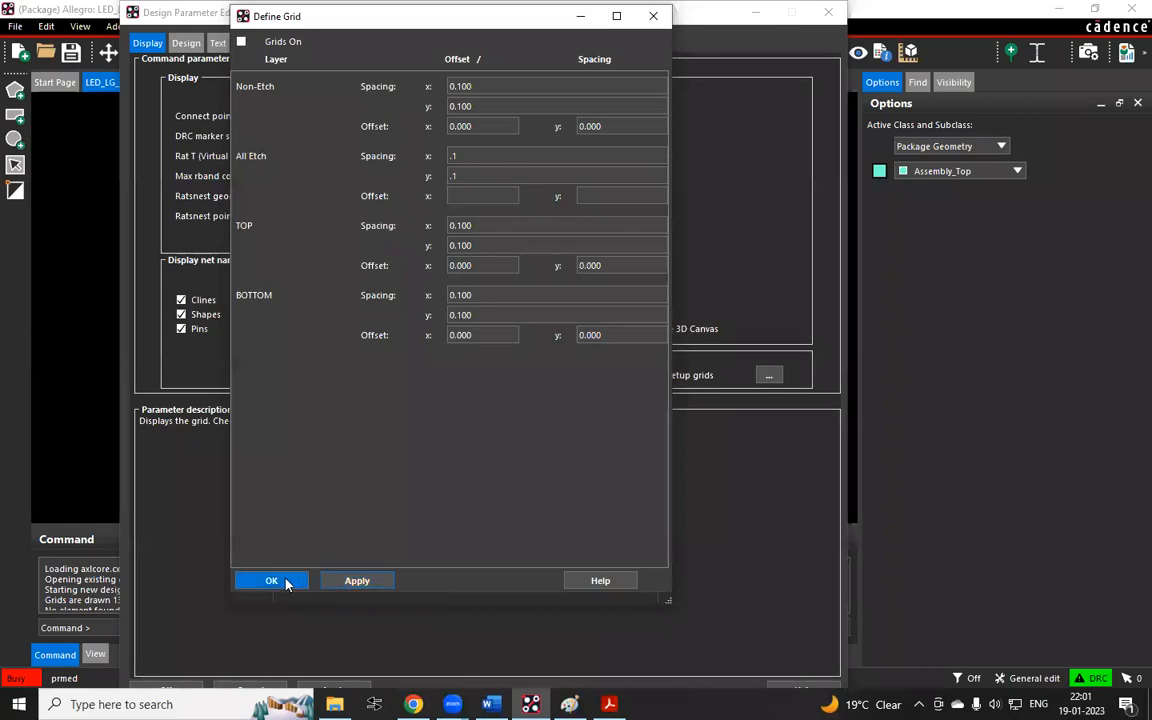
left_click(271, 580)
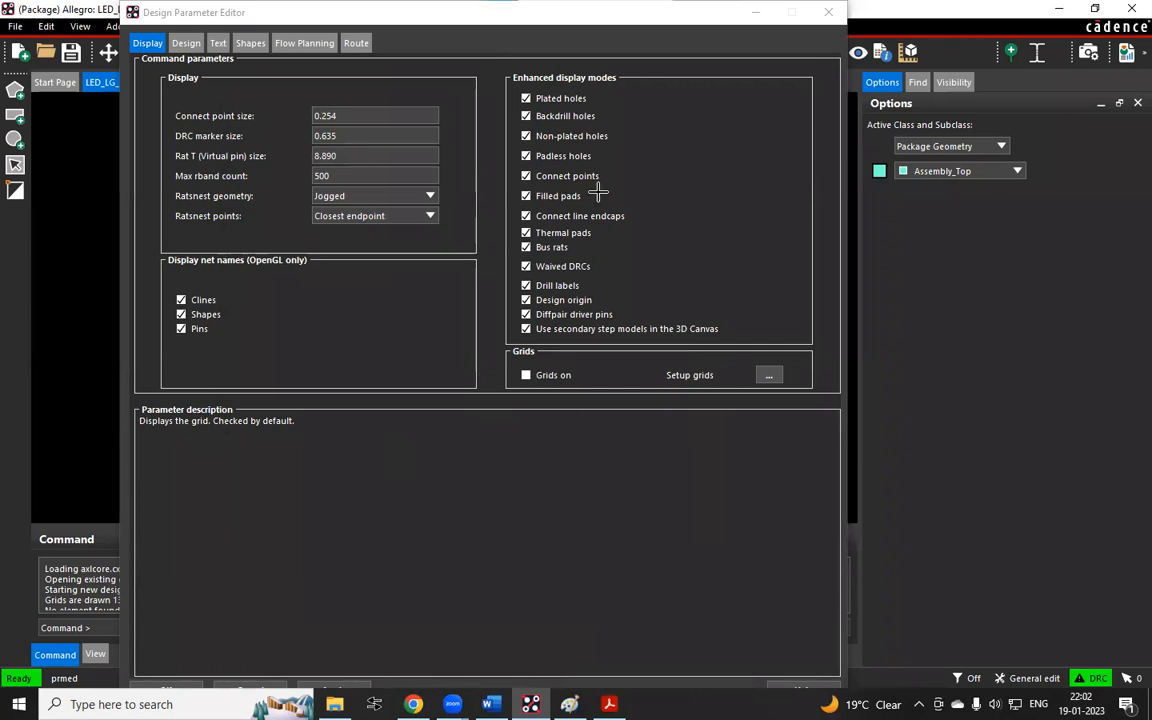
Capture a screenshot of the Enhanced display modes and Grids section of the Design Parameter Editor
key("super+shift+s")
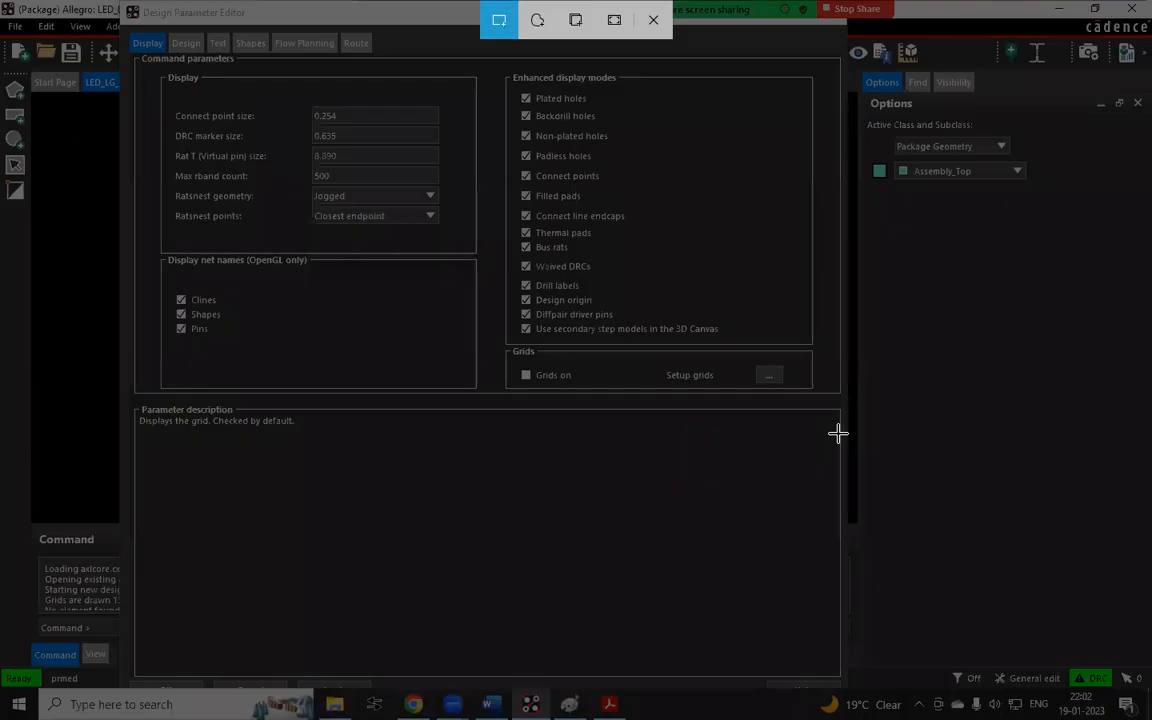
left_click_drag(488, 58, 839, 435)
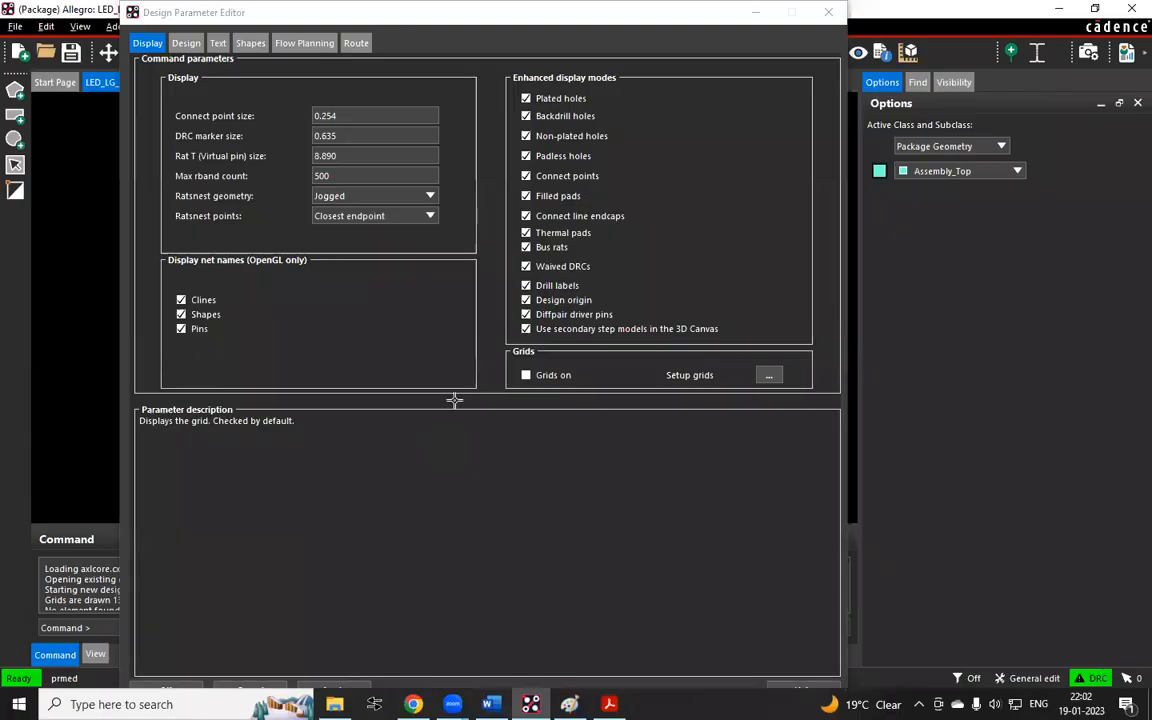
Draw a red rectangle around the Setup grids button on the pasted capture in Paint
key("alt+Tab")
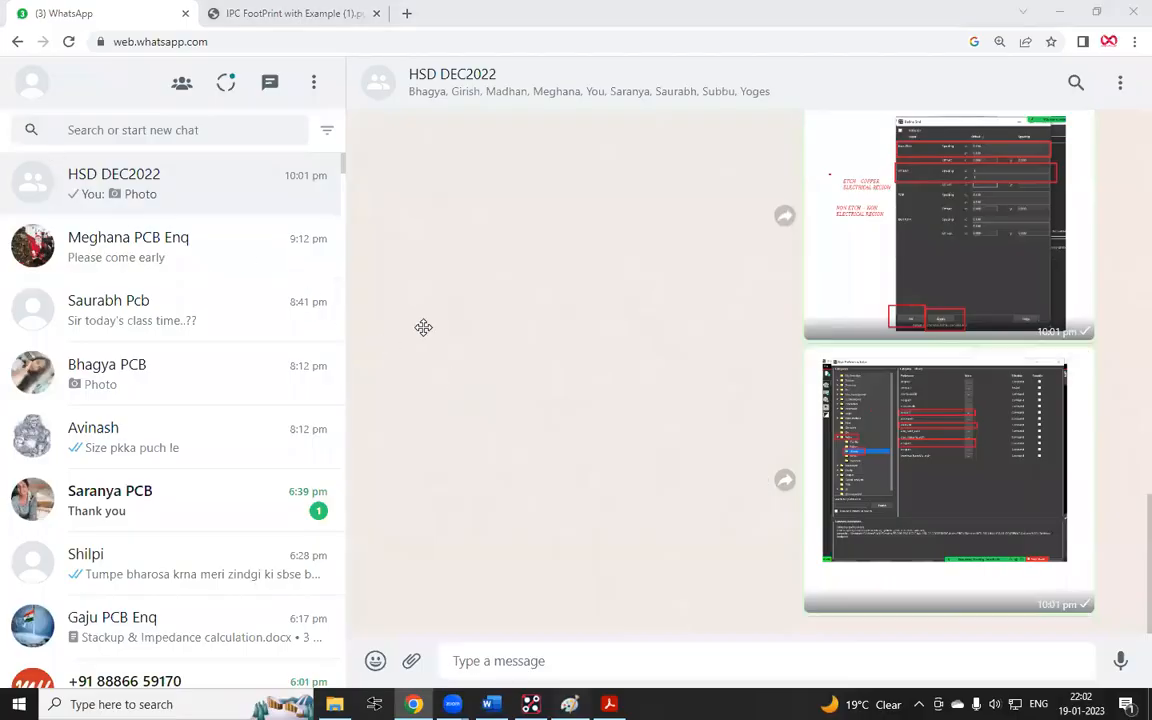
key("alt+Tab")
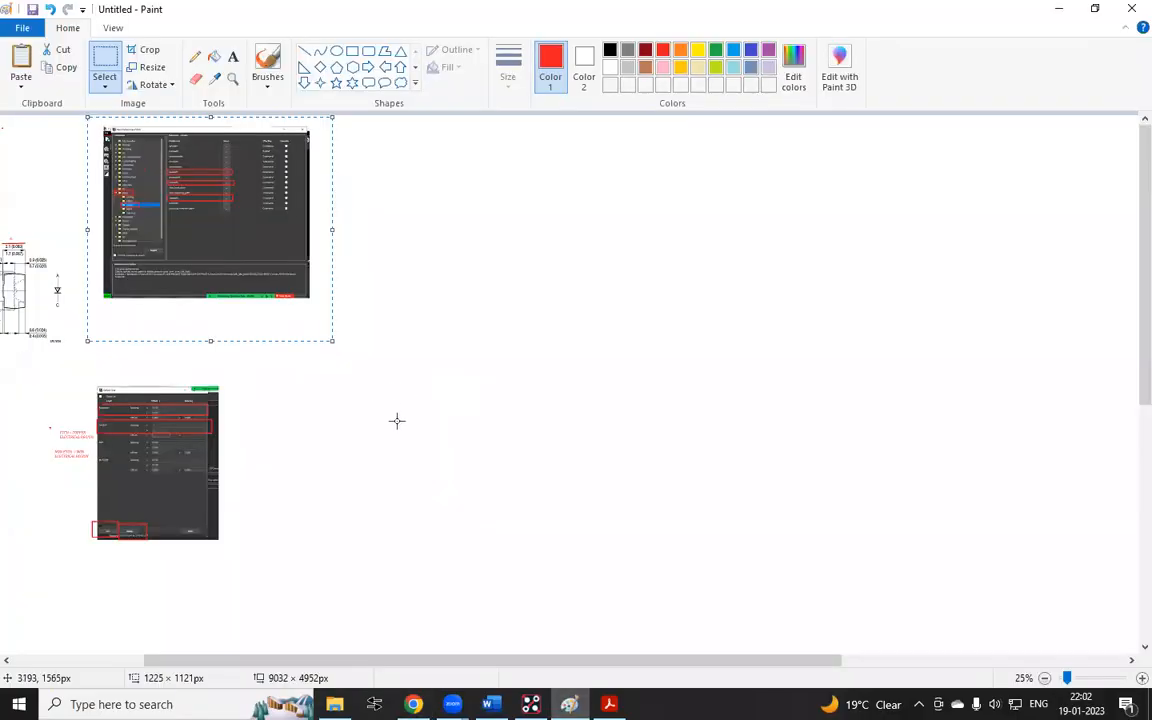
key("ctrl+Page_Up")
key("ctrl+Page_Up")
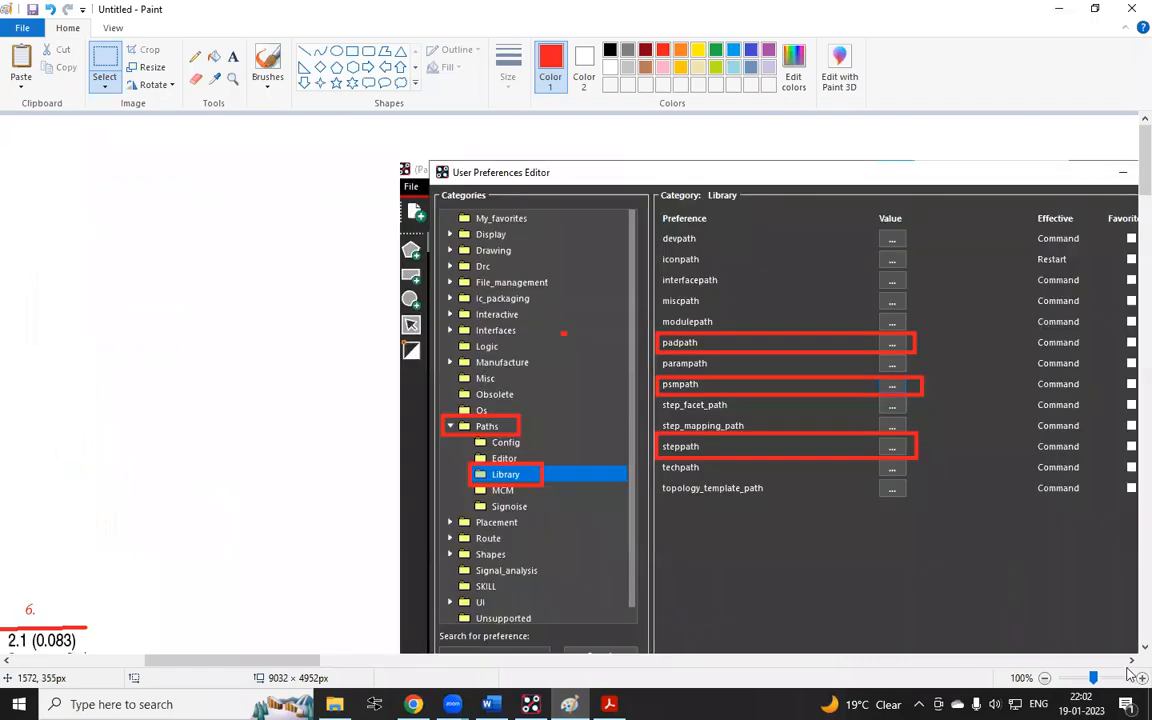
scroll(764, 514, "down", 3)
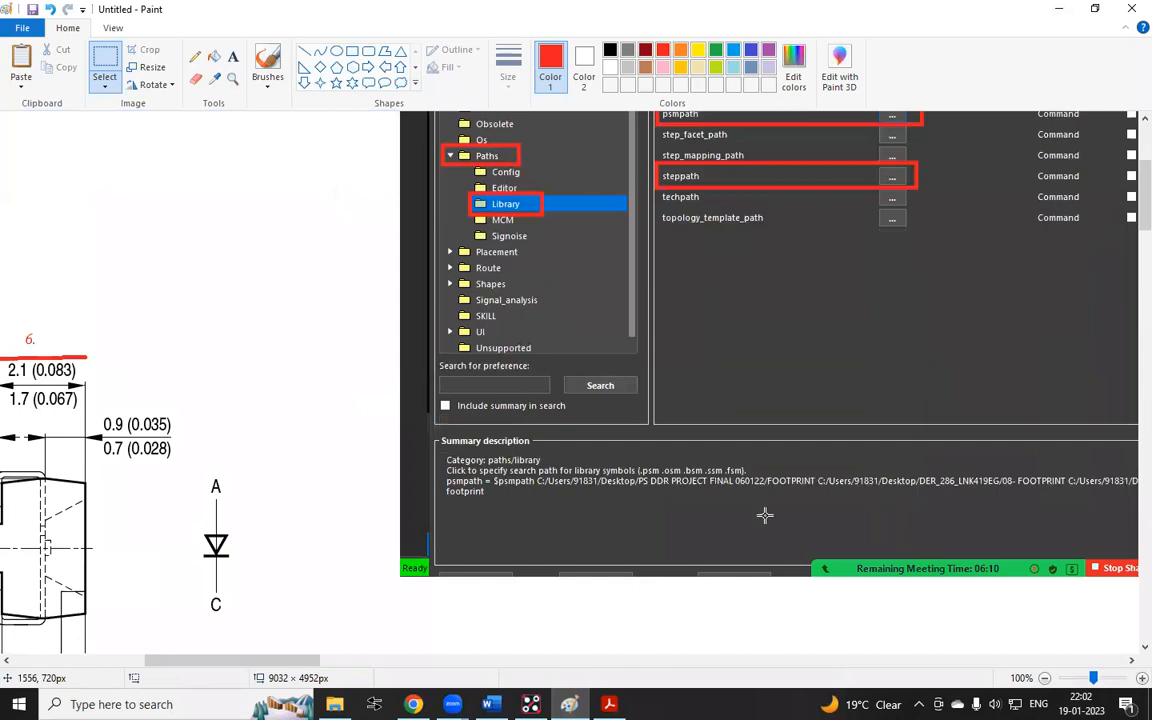
scroll(474, 398, "right", 3, "shift")
scroll(474, 398, "right", 3, "shift")
scroll(444, 372, "down", 2)
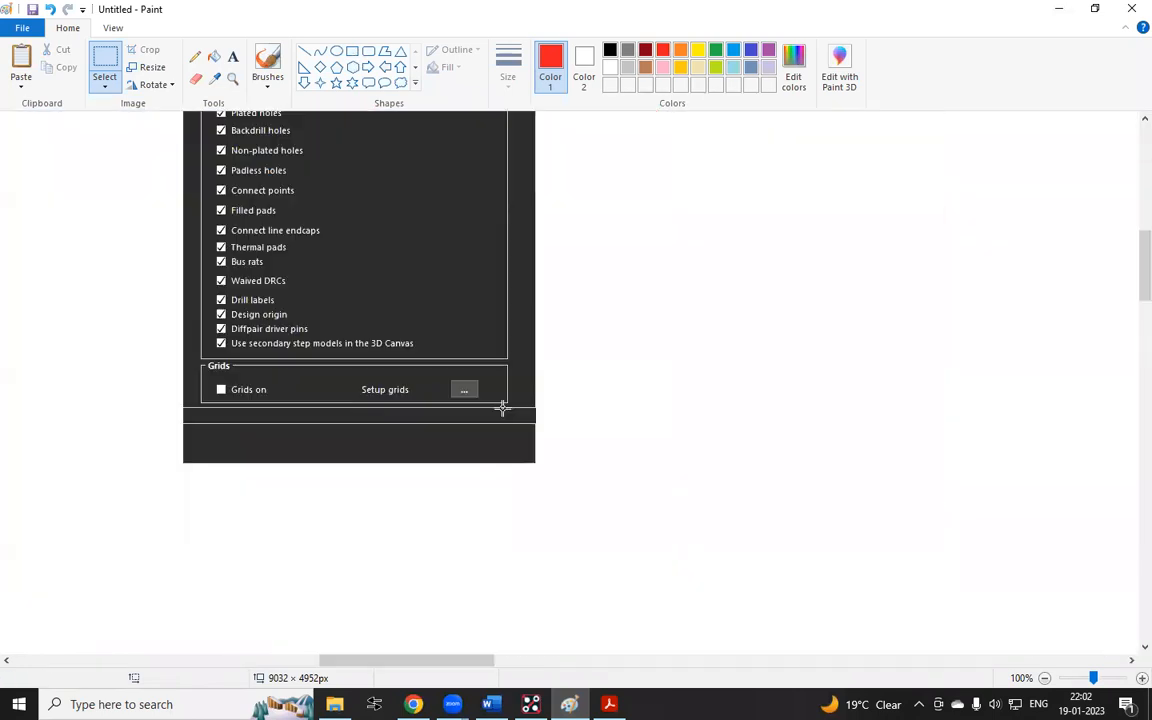
left_click(352, 51)
left_click_drag(426, 363, 507, 405)
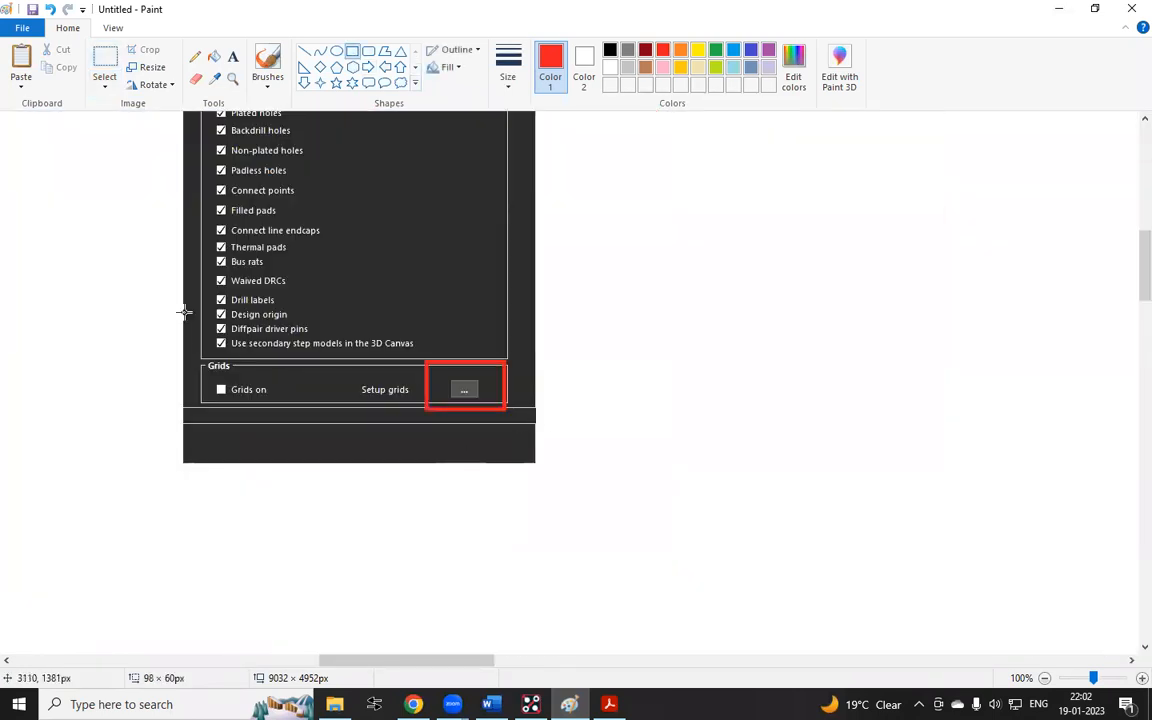
Select the annotated display-modes capture and send it to the WhatsApp group chat
scroll(185, 314, "up", 3)
left_click(103, 59)
scroll(149, 155, "down", 1)
left_click_drag(157, 170, 563, 623)
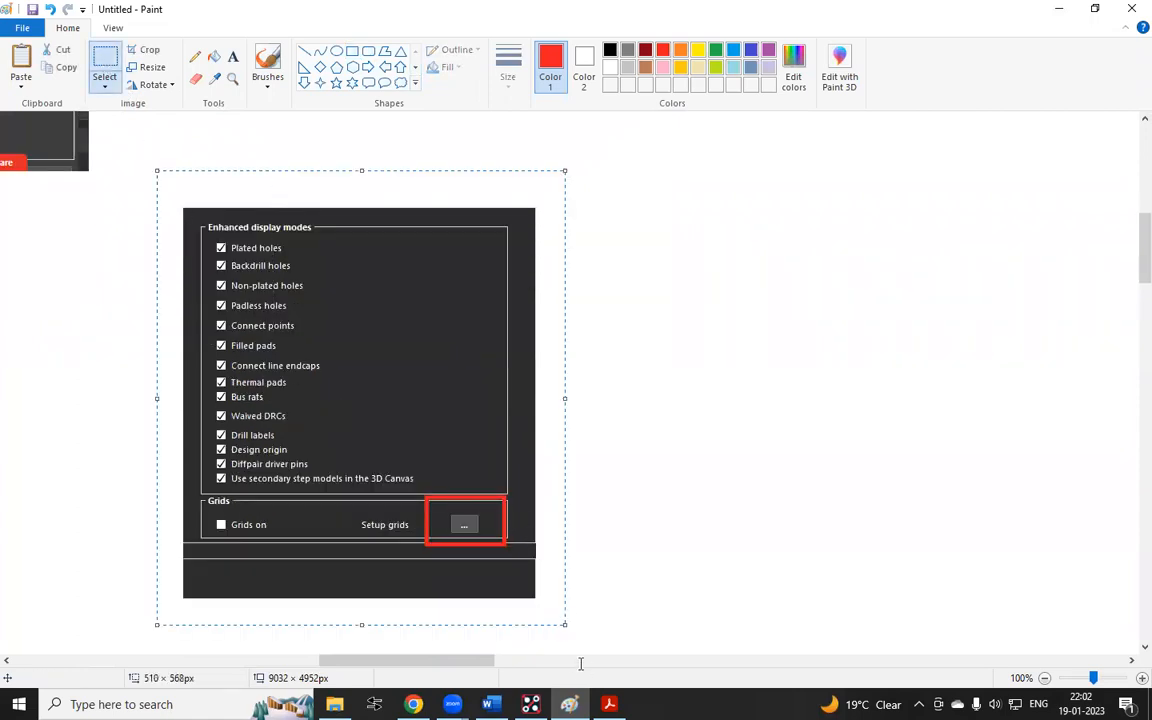
left_click(413, 704)
key("ctrl+v")
key("Return")
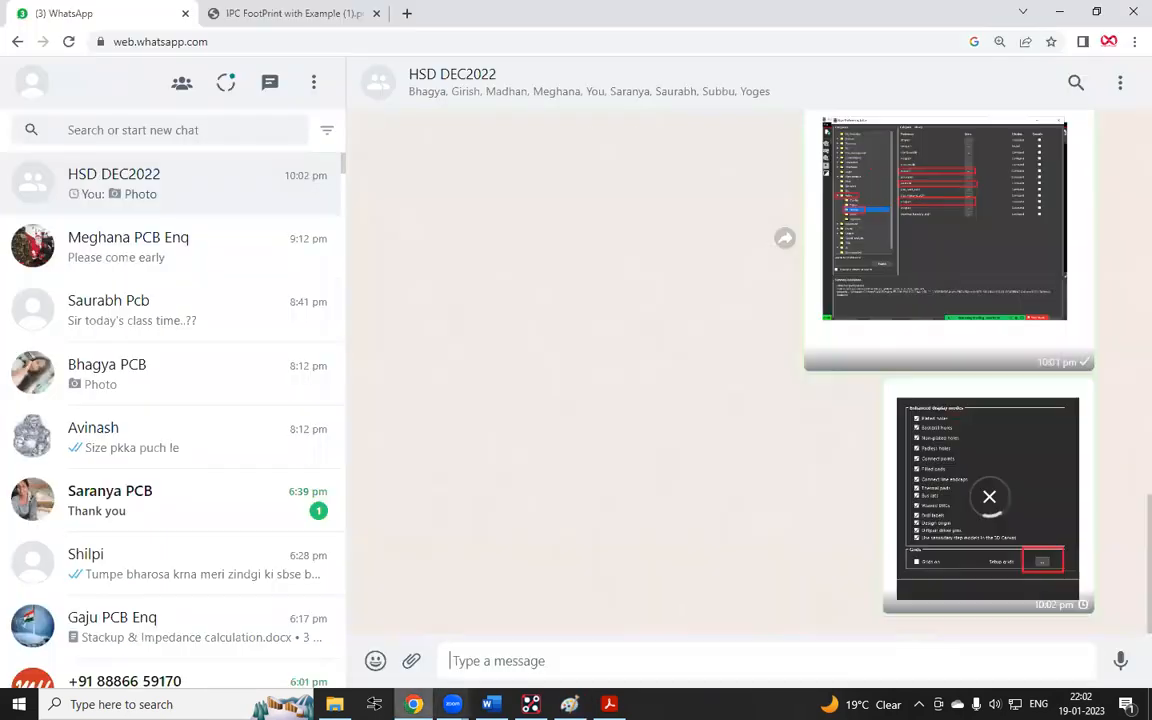
Close the Design Parameter Editor, accepting the settings
key("alt+Tab")
scroll(750, 431, "down", 1, "ctrl")
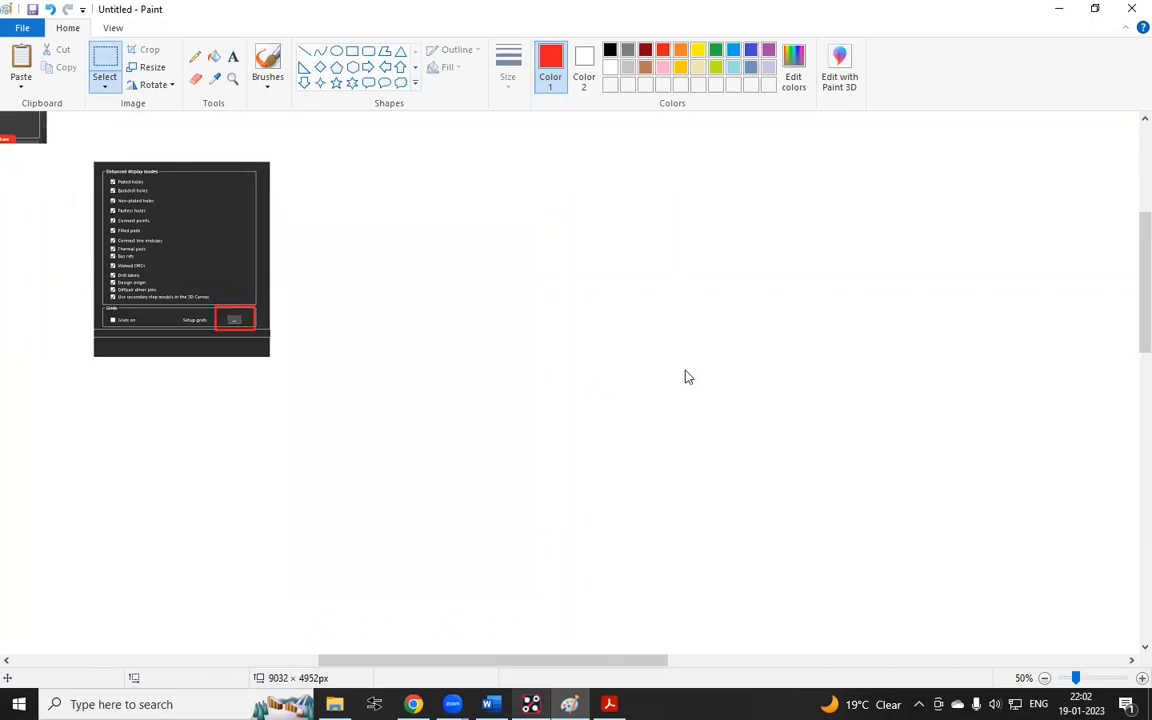
key("alt+Tab")
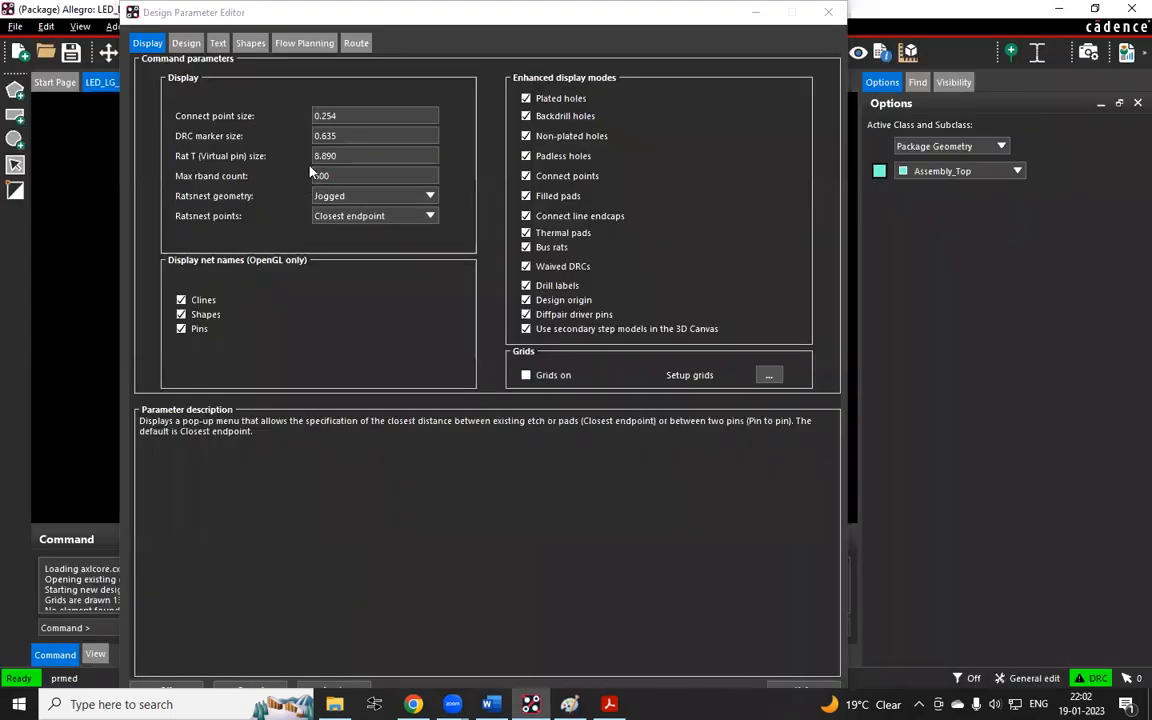
left_click_drag(359, 23, 303, 2)
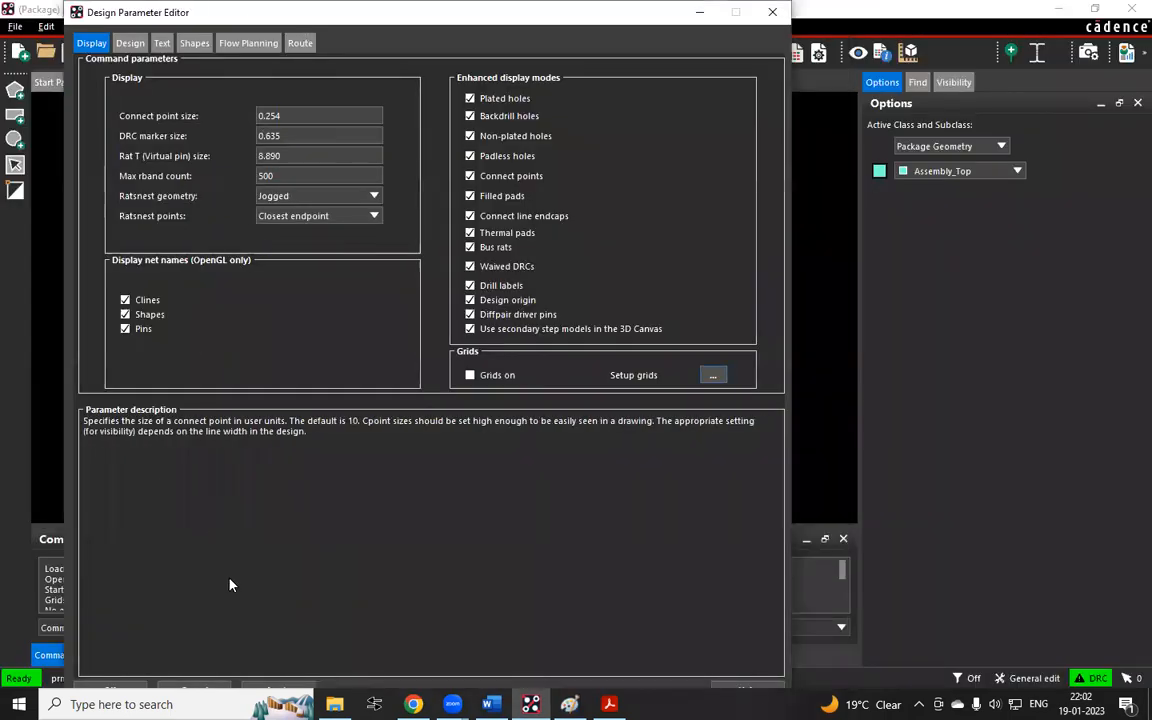
left_click(128, 688)
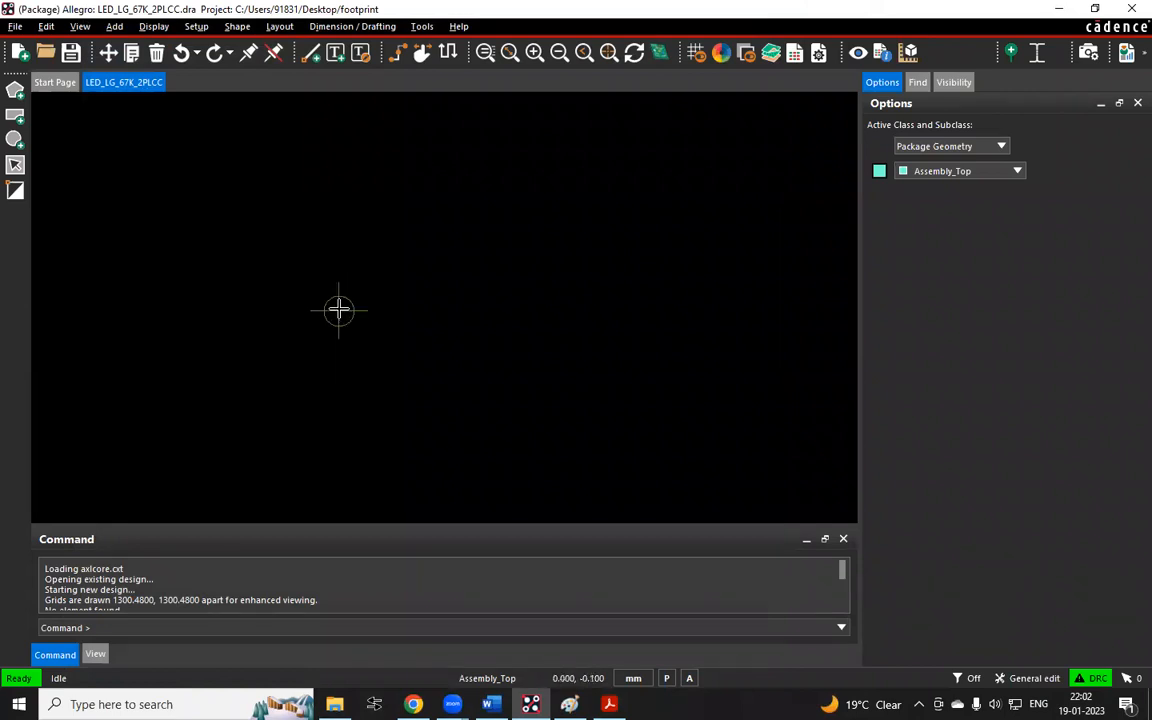
Toggle the grid display on the design canvas with the grid icon
scroll(392, 387, "up", 1)
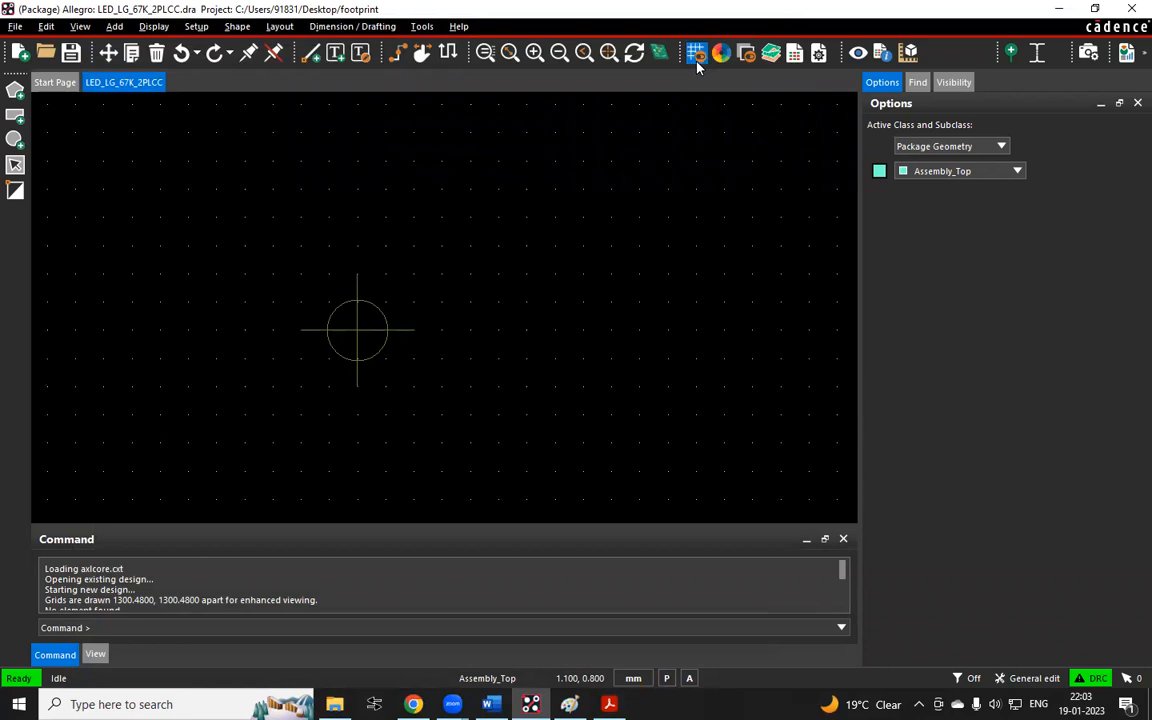
left_click(697, 59)
left_click(699, 47)
left_click(696, 52)
left_click(696, 52)
left_click(697, 54)
scroll(337, 273, "down", 1)
scroll(347, 296, "up", 1)
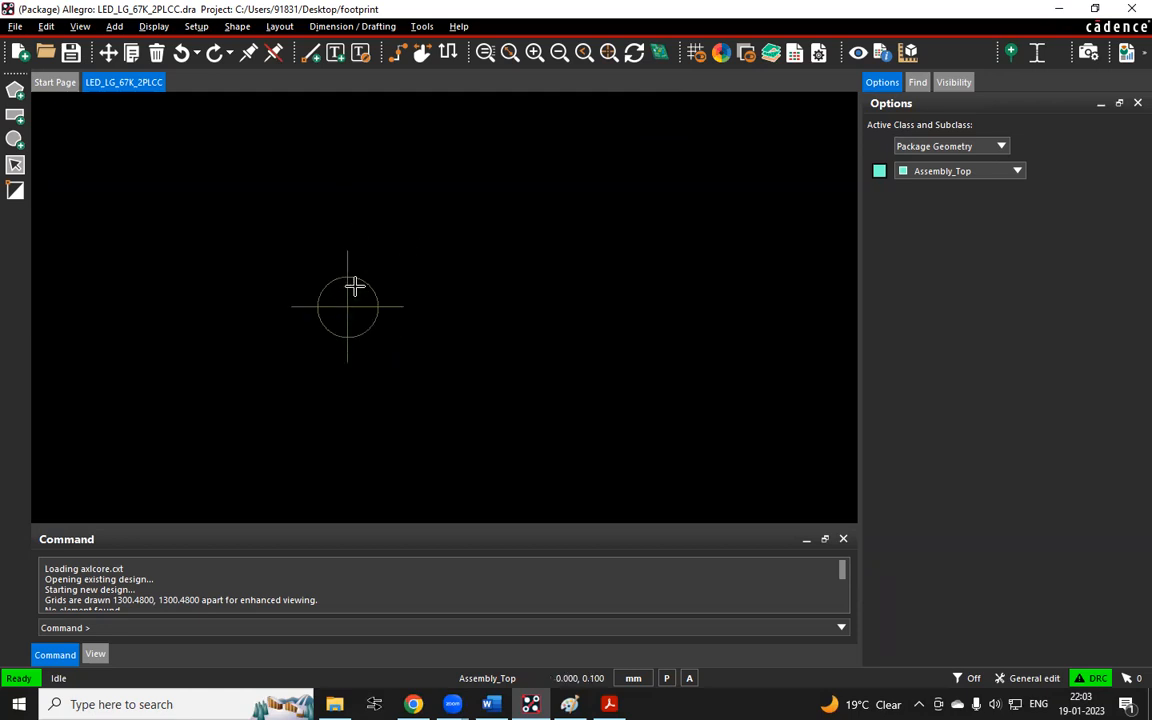
Review the annotated datasheet dimensions and notes in Paint
left_click(569, 704)
scroll(581, 352, "down", 2, "ctrl")
scroll(8, 196, "up", 2, "ctrl")
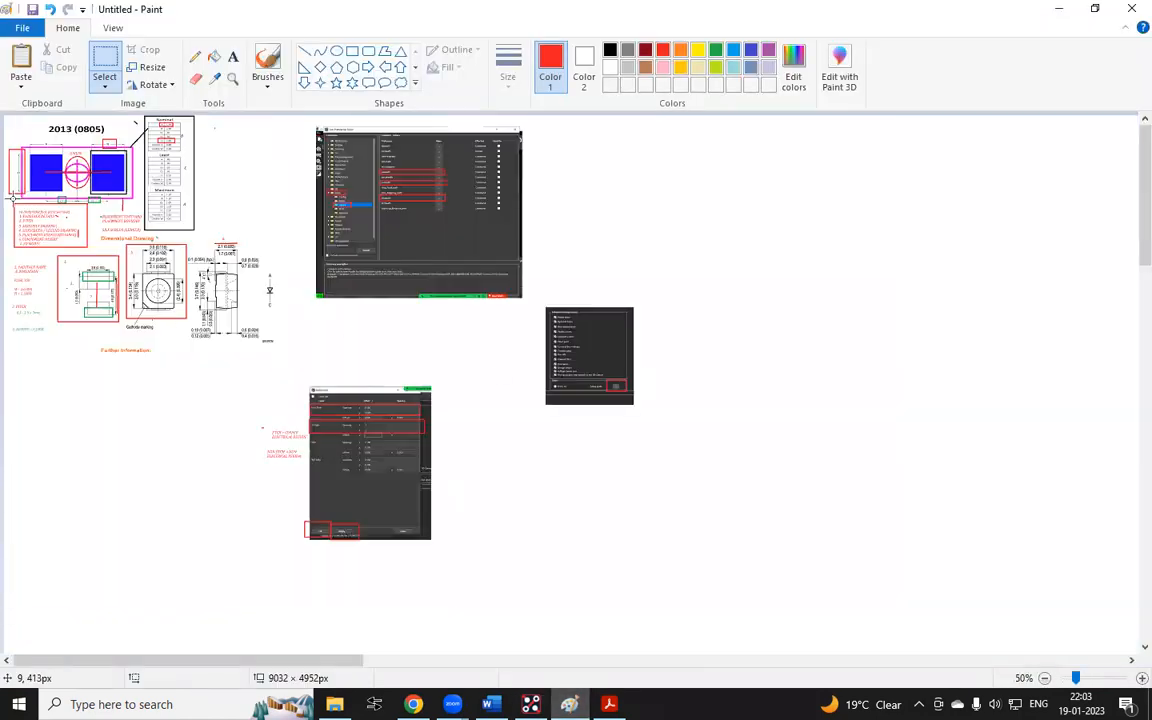
scroll(12, 196, "up", 2, "ctrl")
scroll(12, 196, "down", 5)
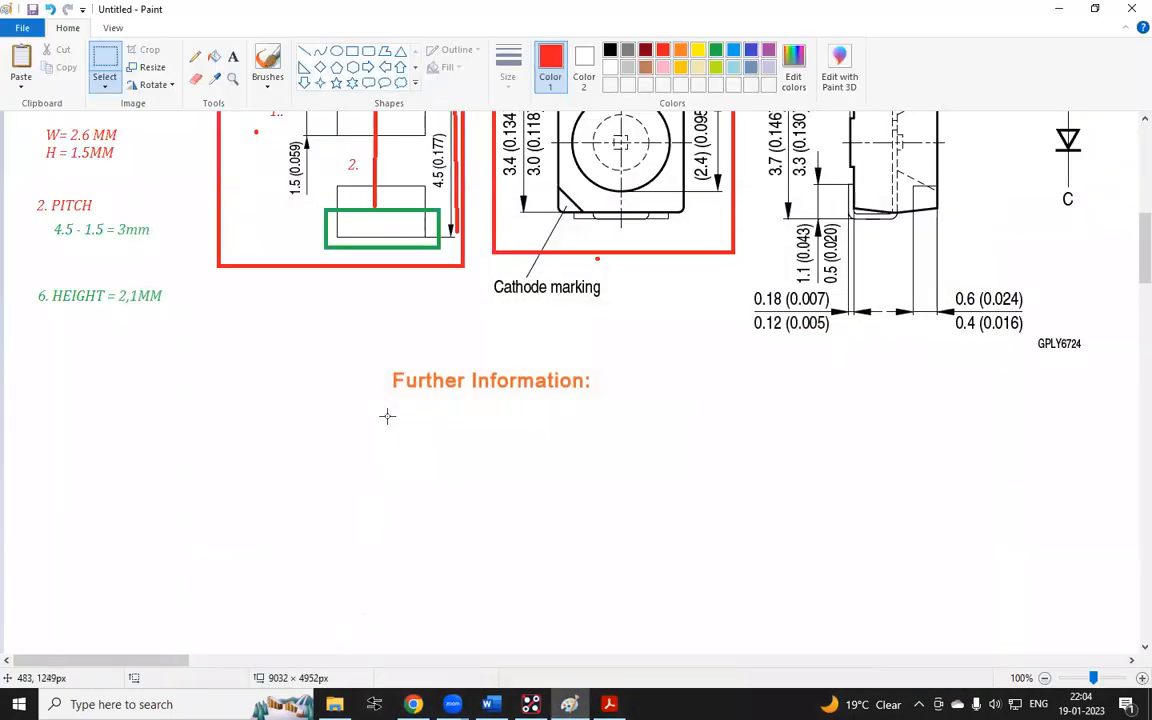
scroll(386, 414, "up", 3)
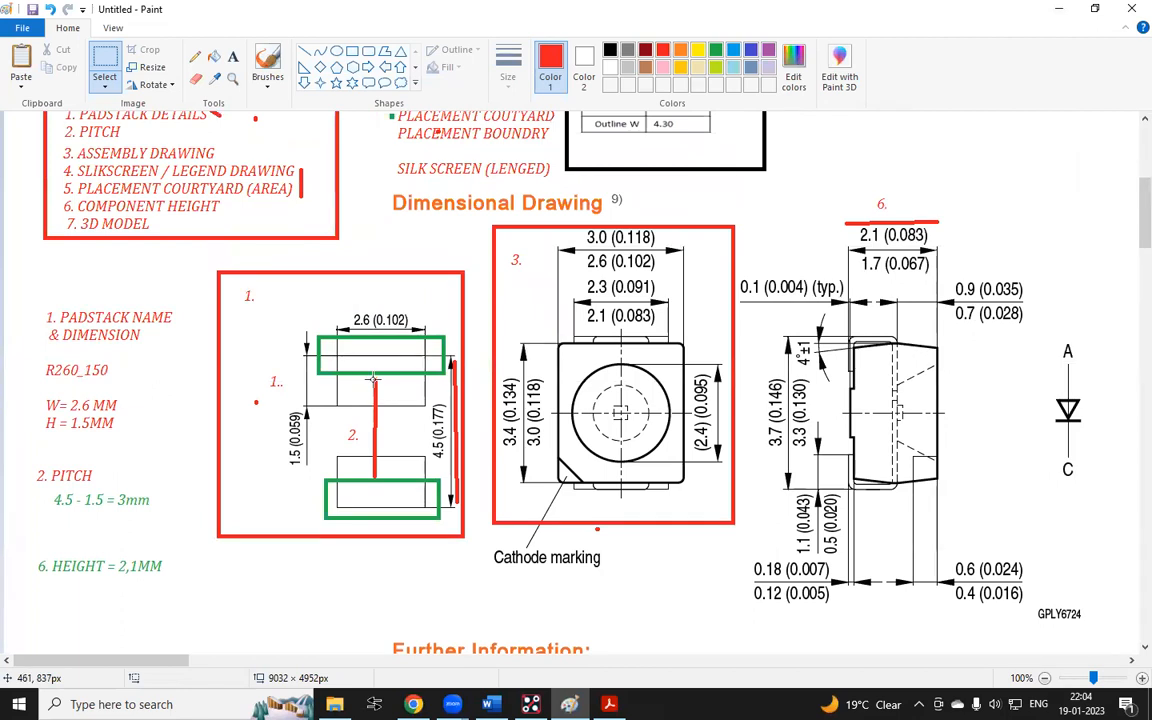
scroll(372, 378, "down", 3)
scroll(322, 218, "up", 3)
scroll(343, 240, "down", 3)
scroll(347, 229, "up", 1, "ctrl")
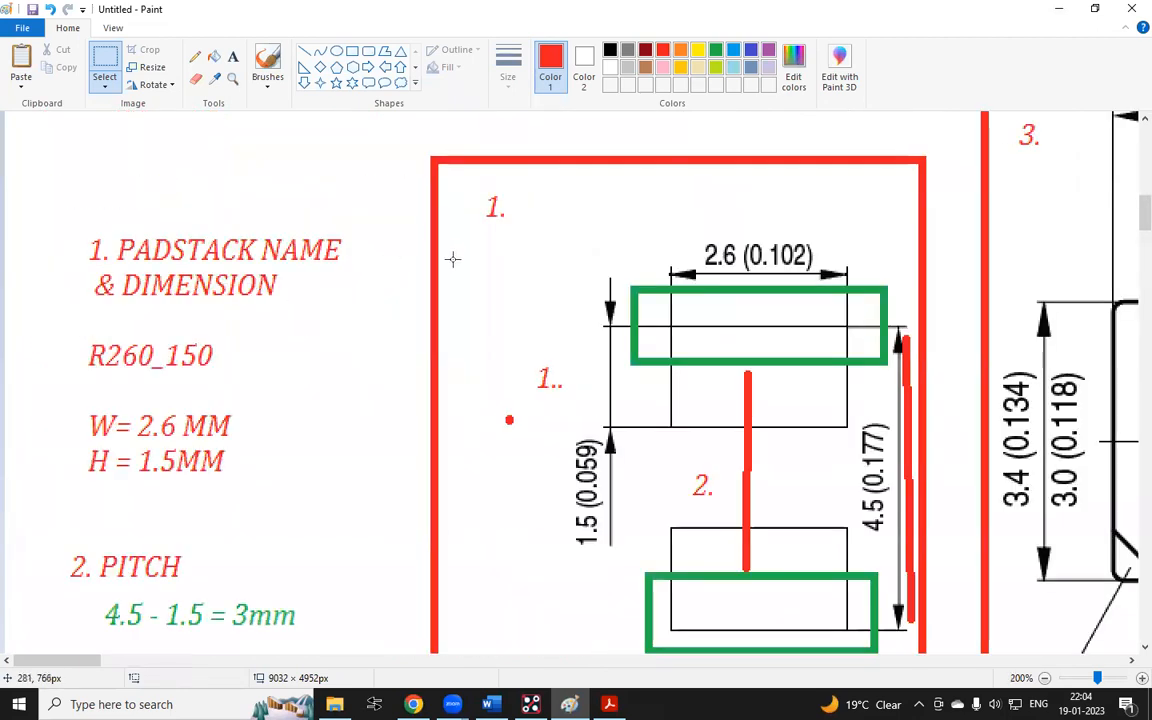
scroll(452, 259, "down", 3)
scroll(360, 252, "down", 1, "ctrl")
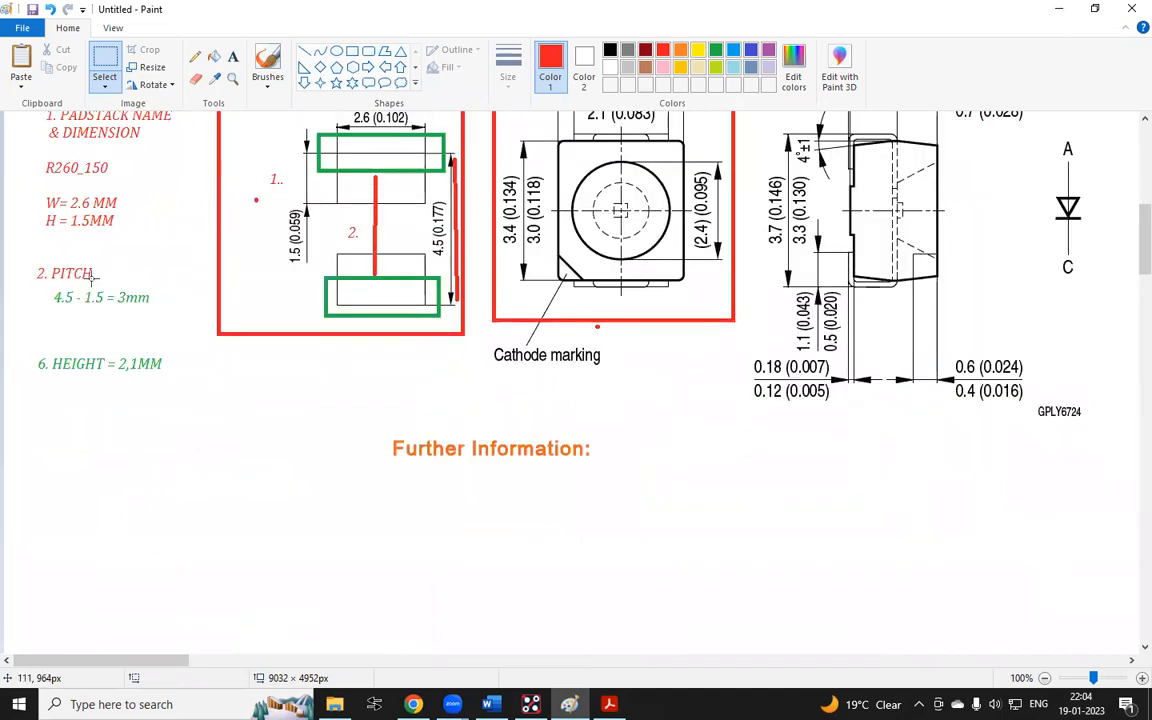
scroll(91, 274, "up", 3)
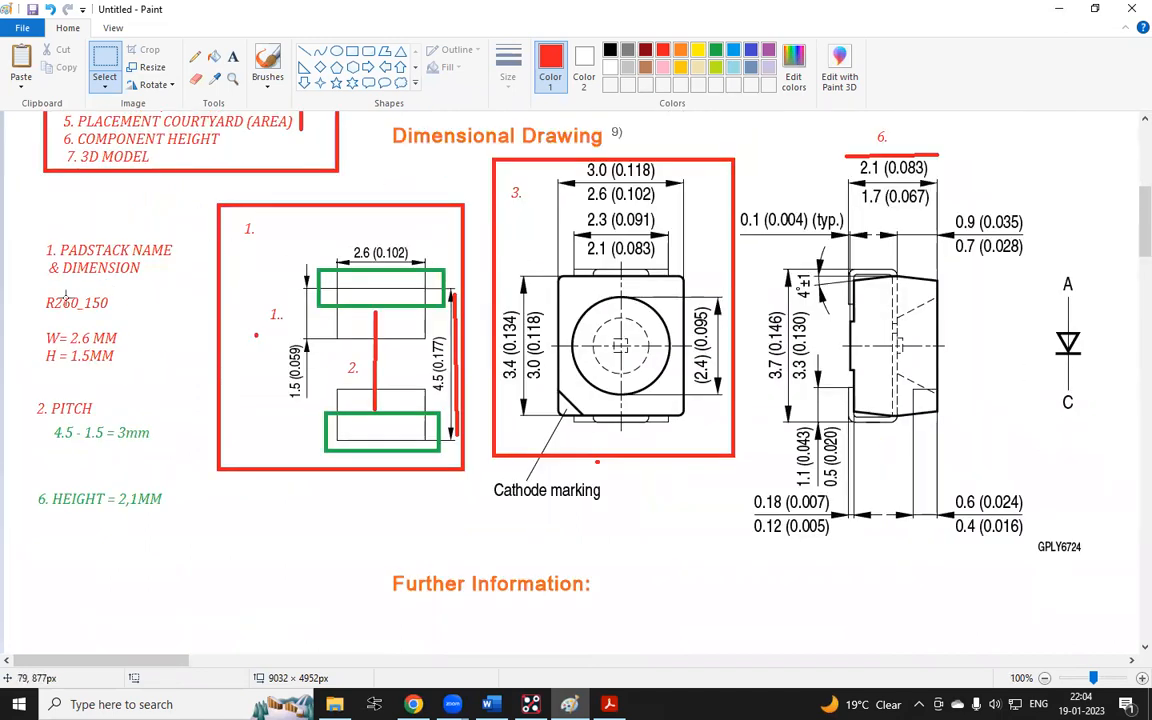
Draw red rectangles around the padstack name R260_150 and the pitch note
left_click_drag(36, 290, 127, 316)
left_click(185, 308)
left_click_drag(36, 289, 120, 312)
left_click(216, 272)
left_click(352, 50)
left_click_drag(35, 287, 130, 316)
left_click_drag(17, 386, 172, 446)
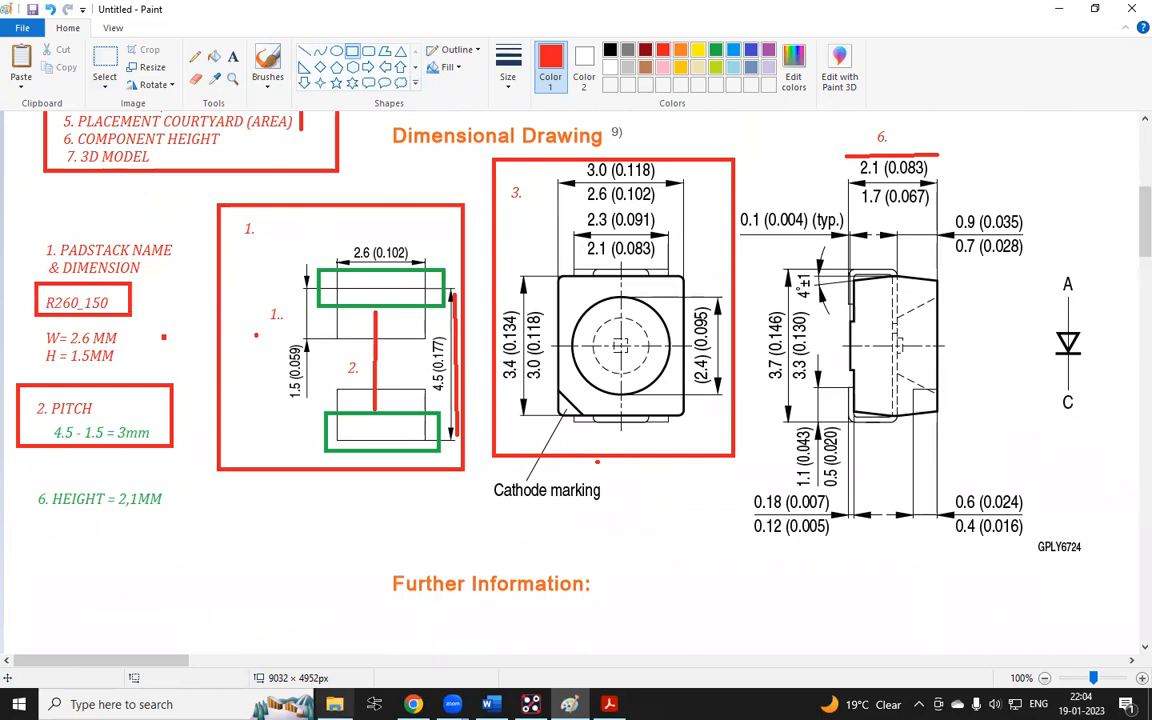
Start the Pins command in Allegro and open the padstack selection list
left_click(531, 705)
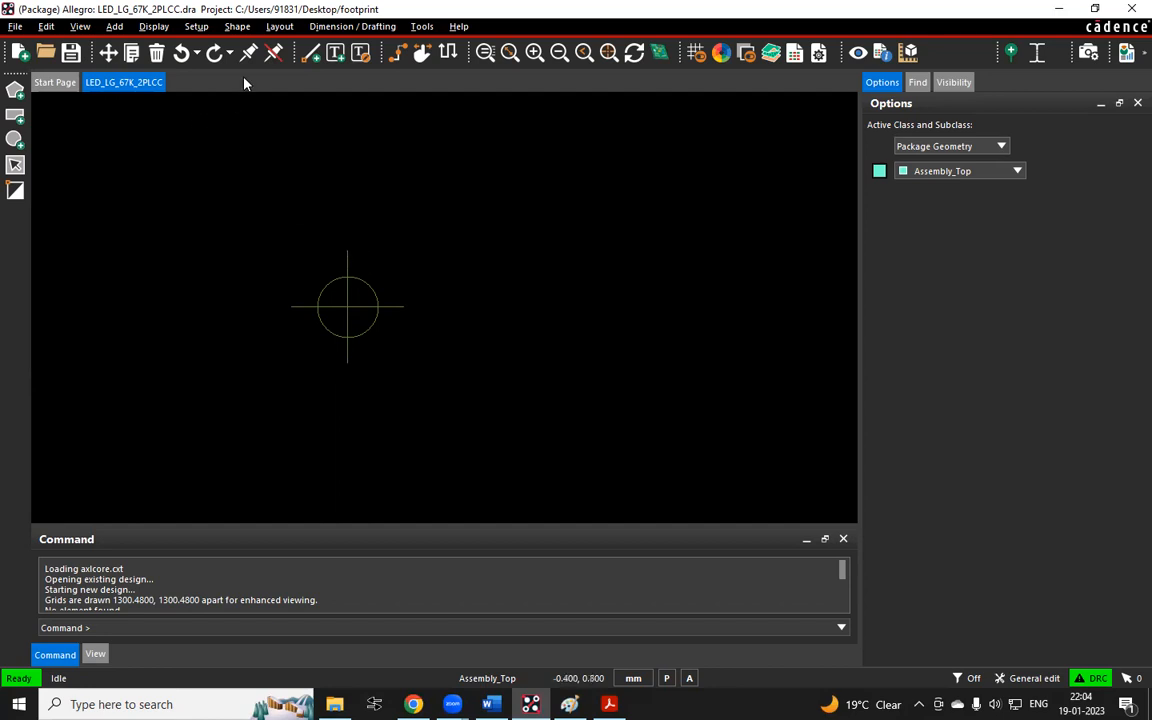
left_click(276, 27)
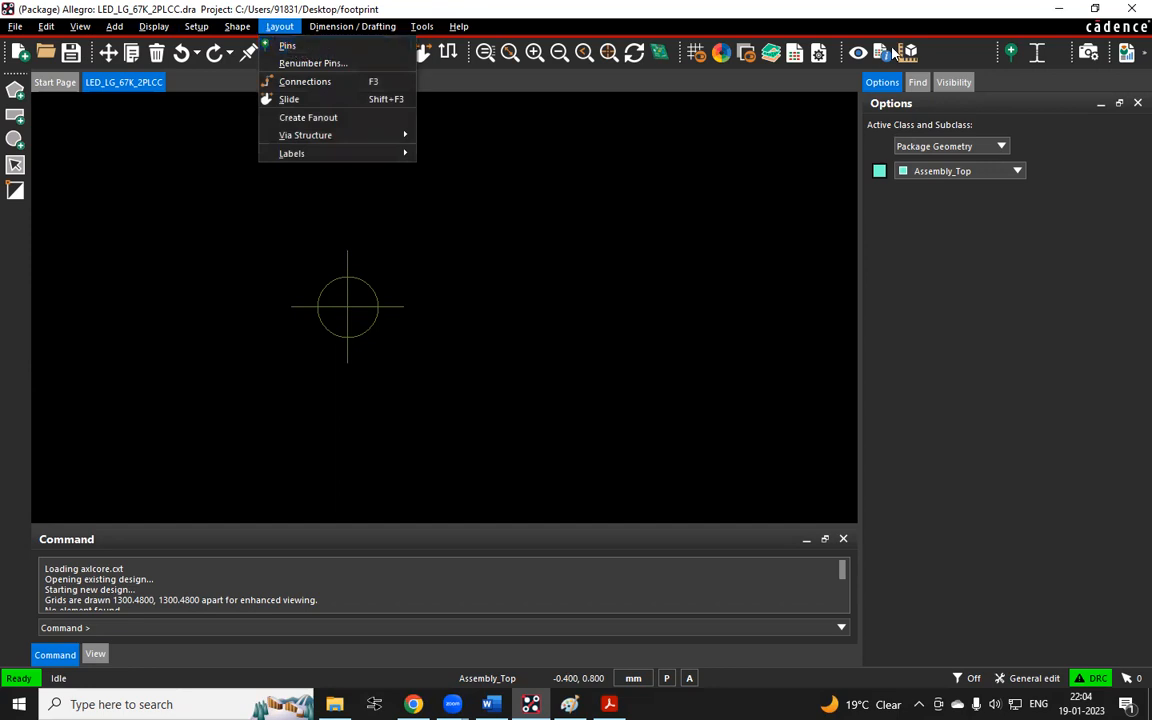
left_click(998, 54)
left_click_drag(998, 54, 943, 54)
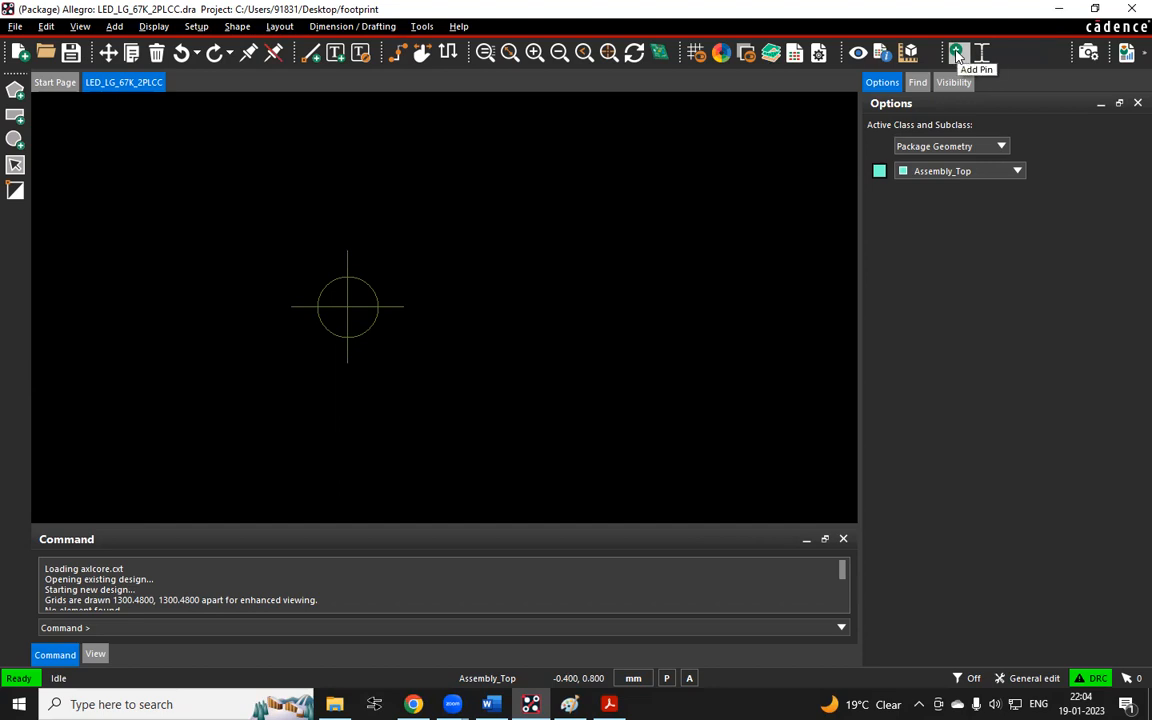
left_click(279, 26)
left_click(287, 46)
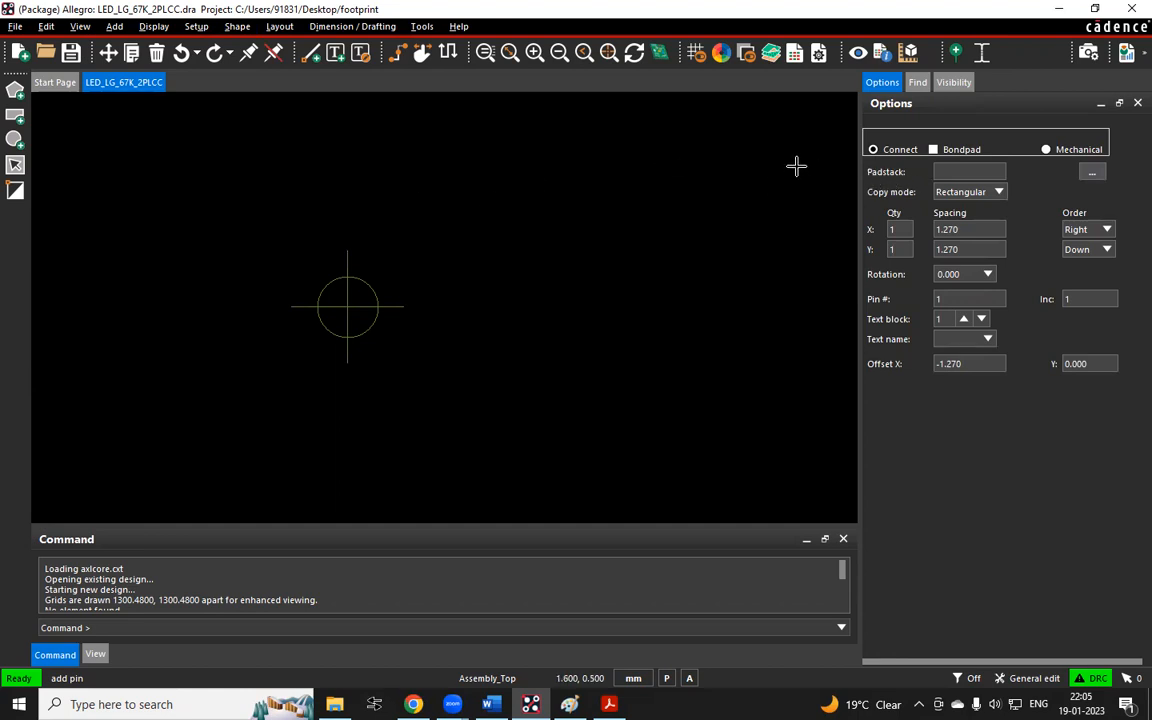
left_click(1092, 173)
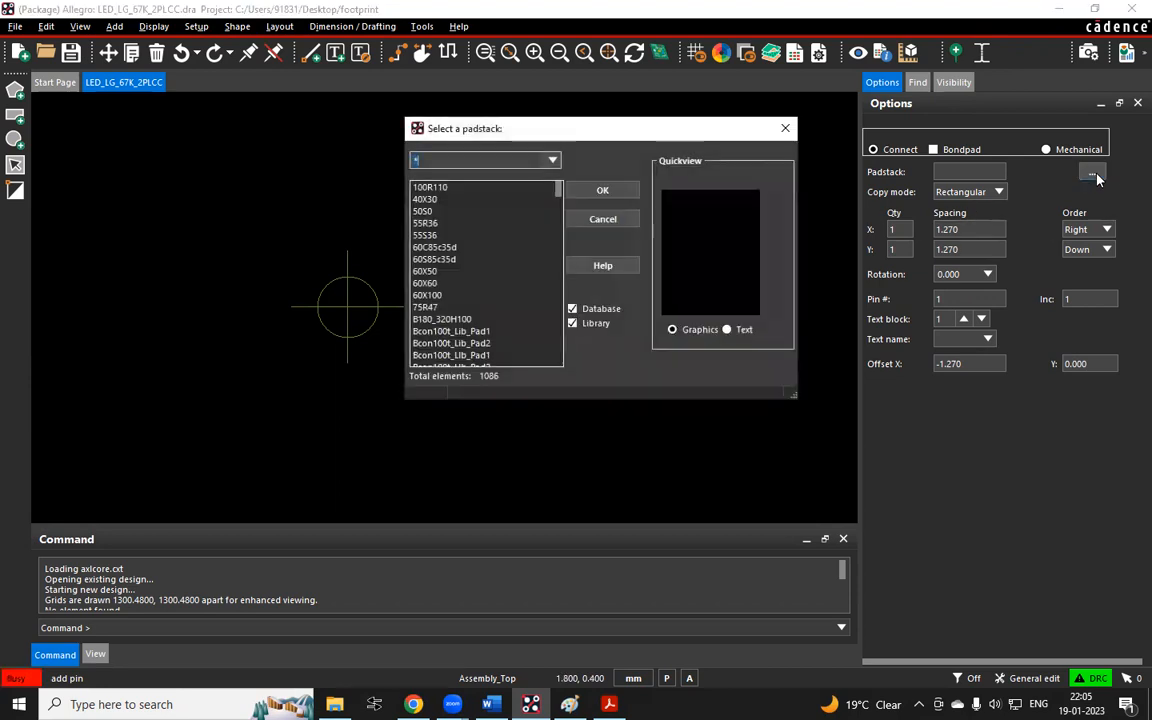
Scroll through the padstack list, then close the padstack selection dialog and finish the Pins command
scroll(446, 318, "down", 5)
scroll(446, 318, "down", 10)
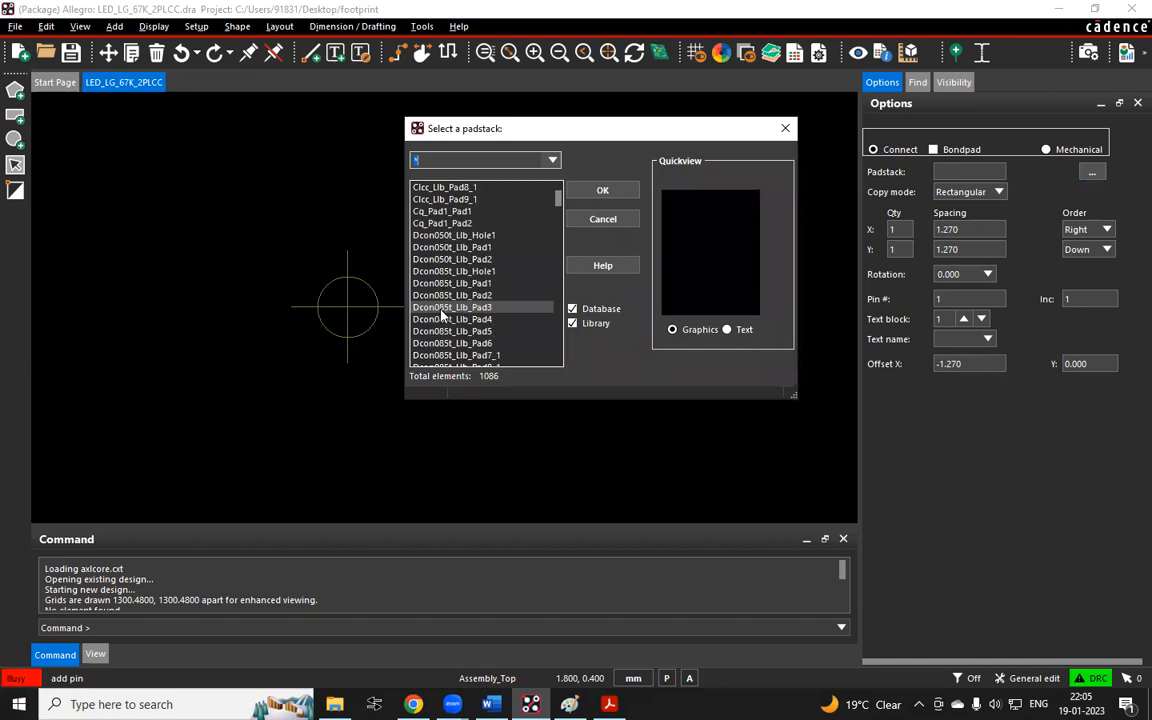
scroll(441, 314, "up", 5)
scroll(441, 314, "up", 10)
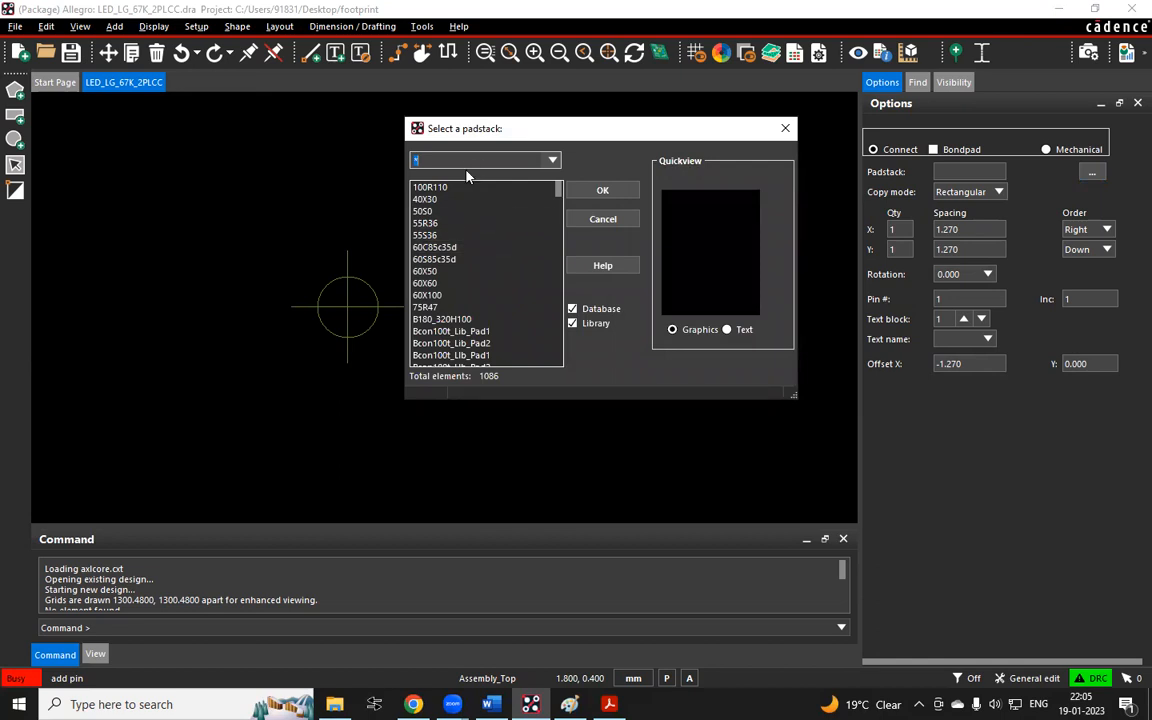
left_click(786, 131)
right_click(650, 118)
left_click(665, 123)
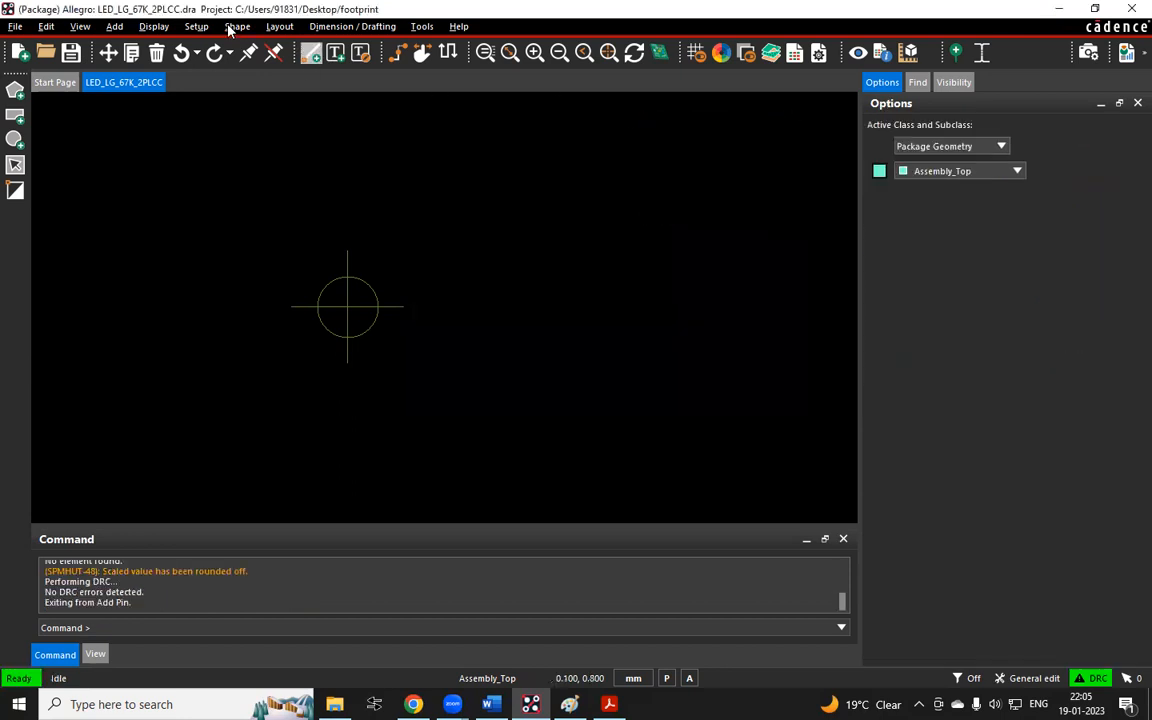
Restart the Pins command and capture a screenshot of its Options panel
left_click(279, 26)
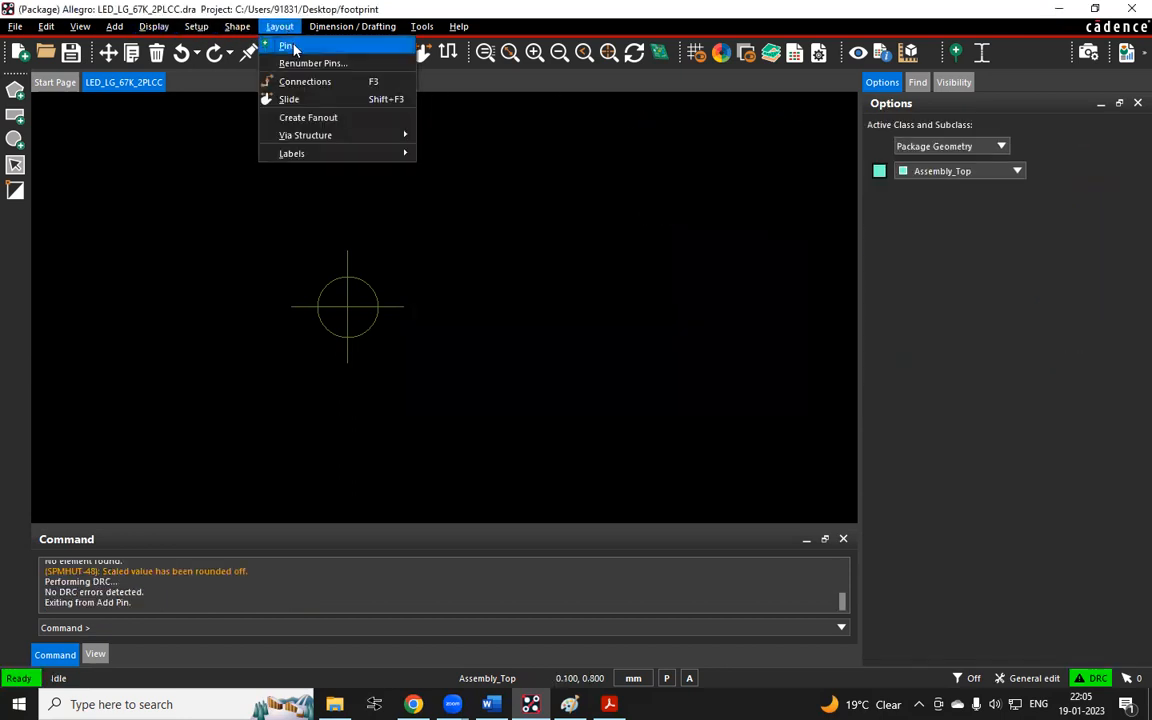
left_click(291, 46)
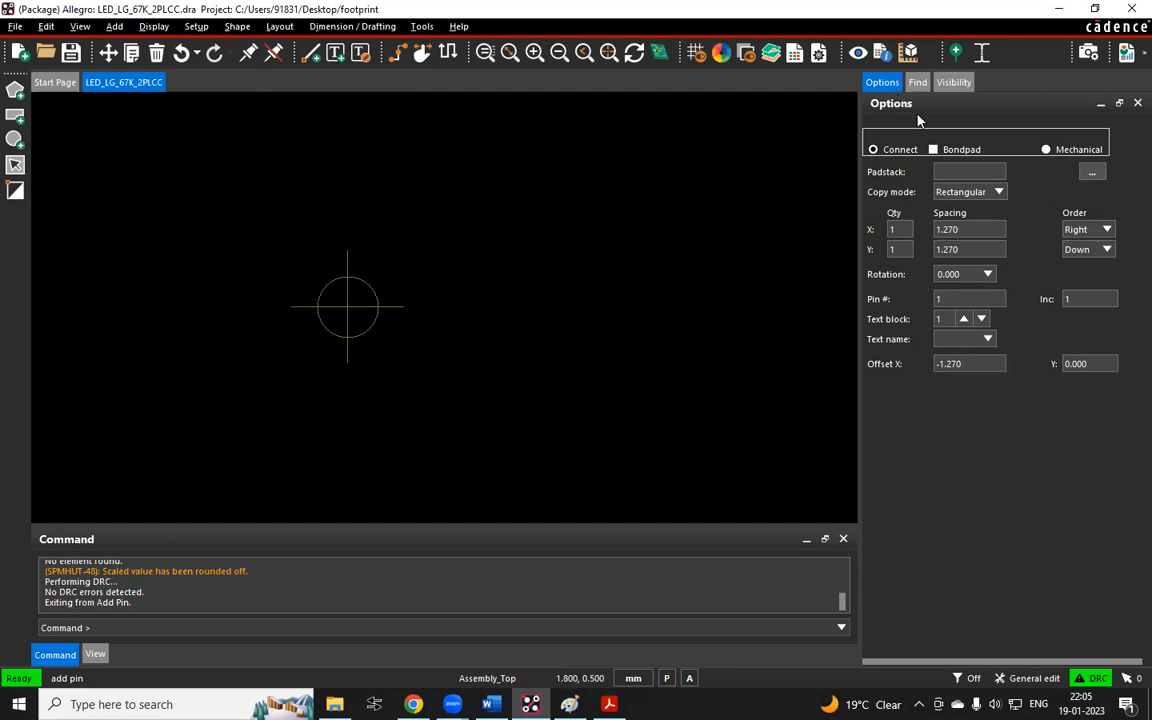
key("shift+super+s")
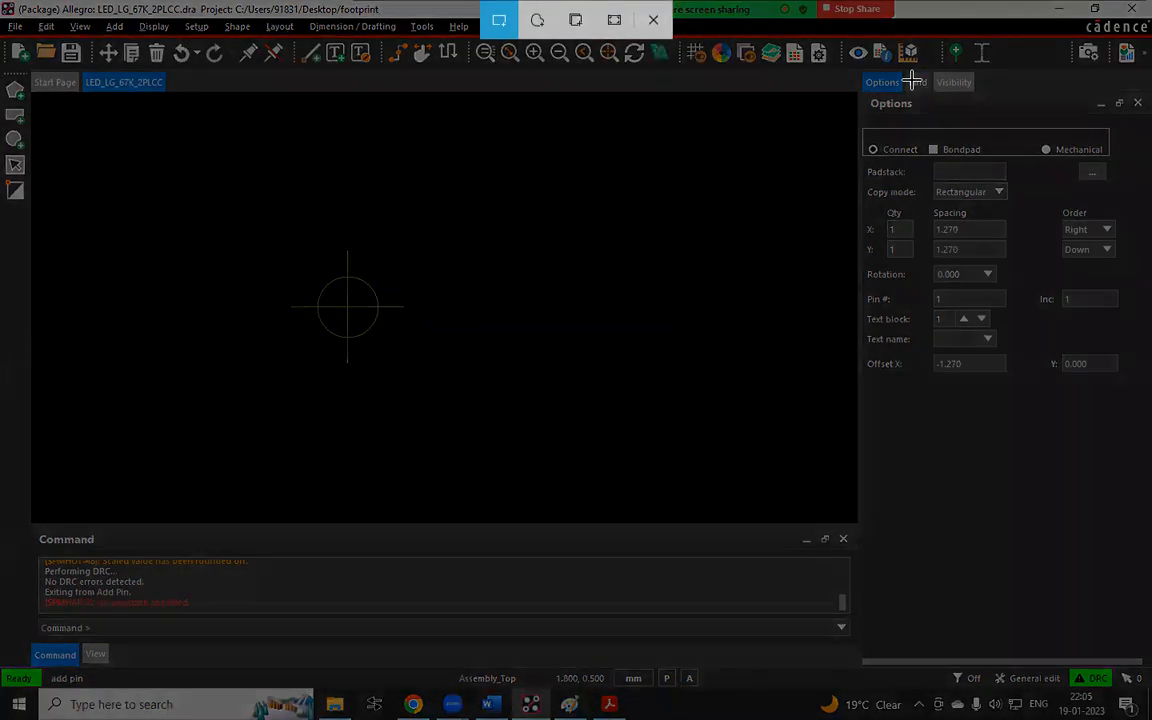
left_click_drag(850, 60, 1150, 480)
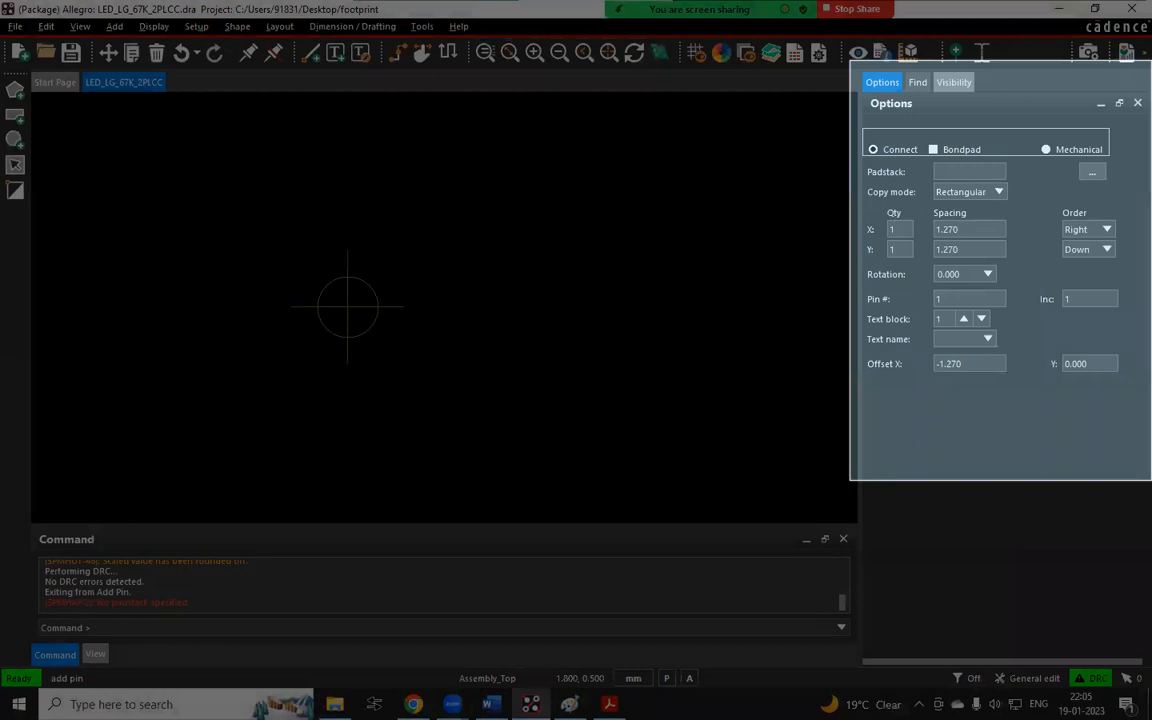
Paste the Options panel screenshot into the Paint canvas and move it into an empty area
key("alt+Tab")
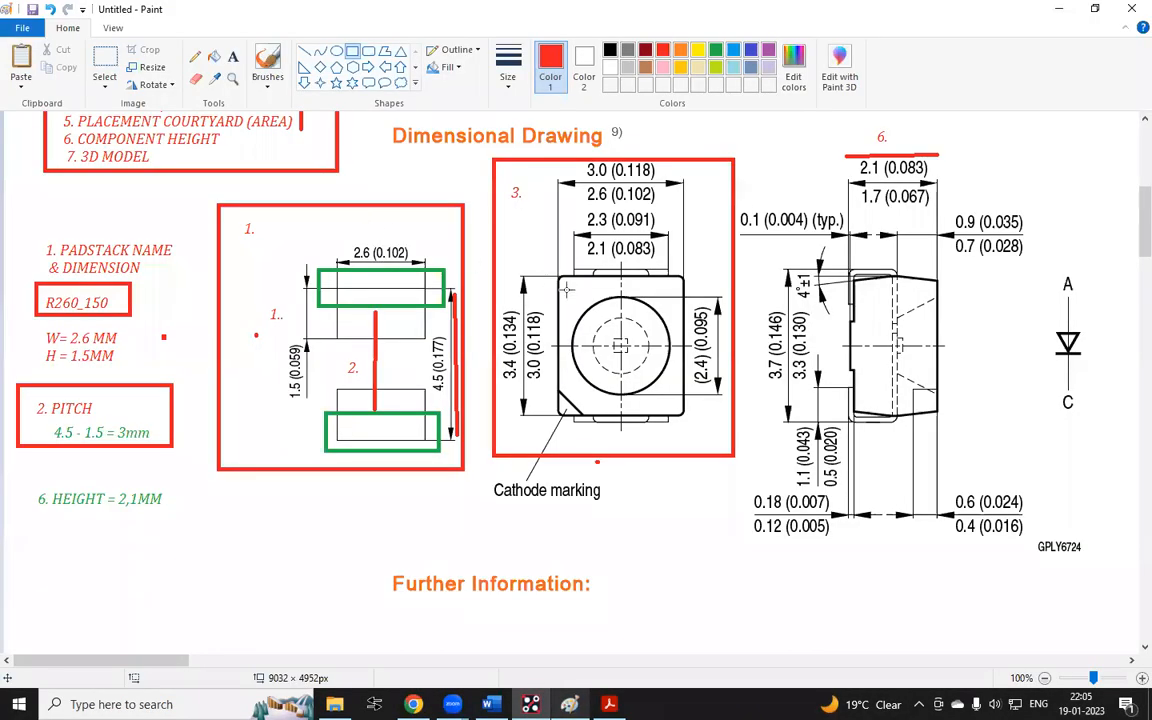
scroll(620, 298, "down", 4)
key("ctrl+v")
left_click_drag(115, 245, 292, 363)
left_click(277, 203)
left_click_drag(277, 203, 258, 74)
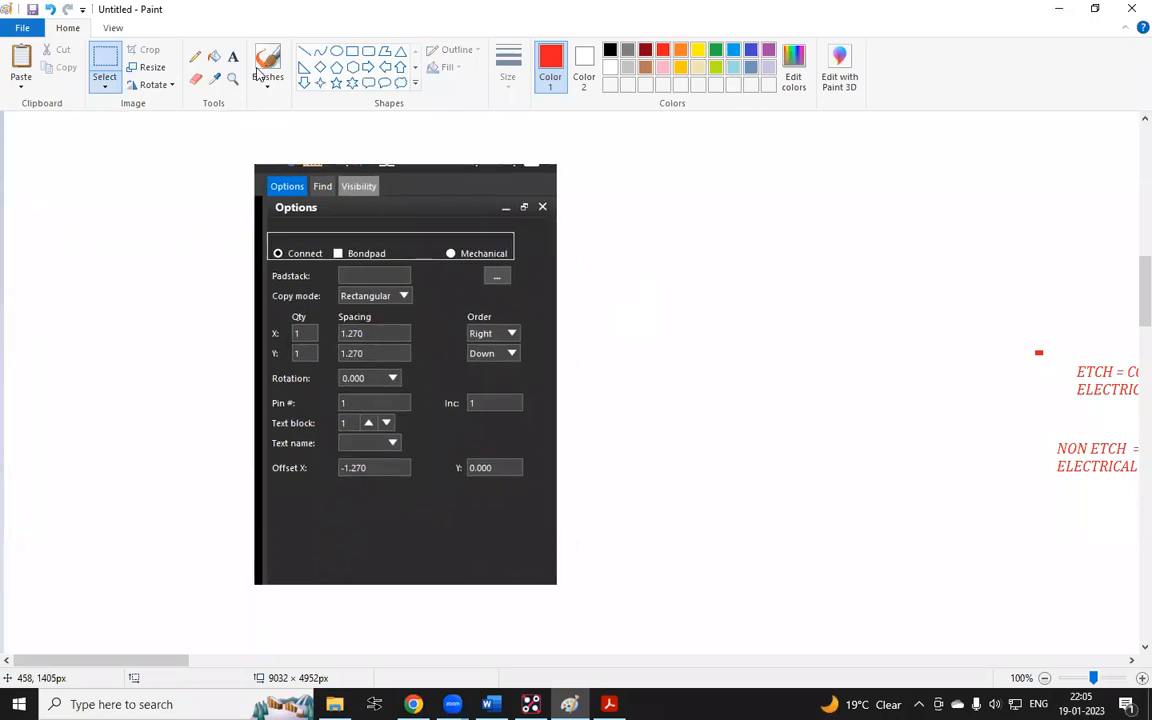
Draw red rectangles around the Options and Visibility tabs in the pasted screenshot
left_click(352, 51)
mouse_move(257, 162)
left_mouse_down()
mouse_move(307, 200)
mouse_move(309, 163)
mouse_move(338, 200)
mouse_move(390, 204)
left_mouse_up()
left_click(339, 163)
left_click(490, 188)
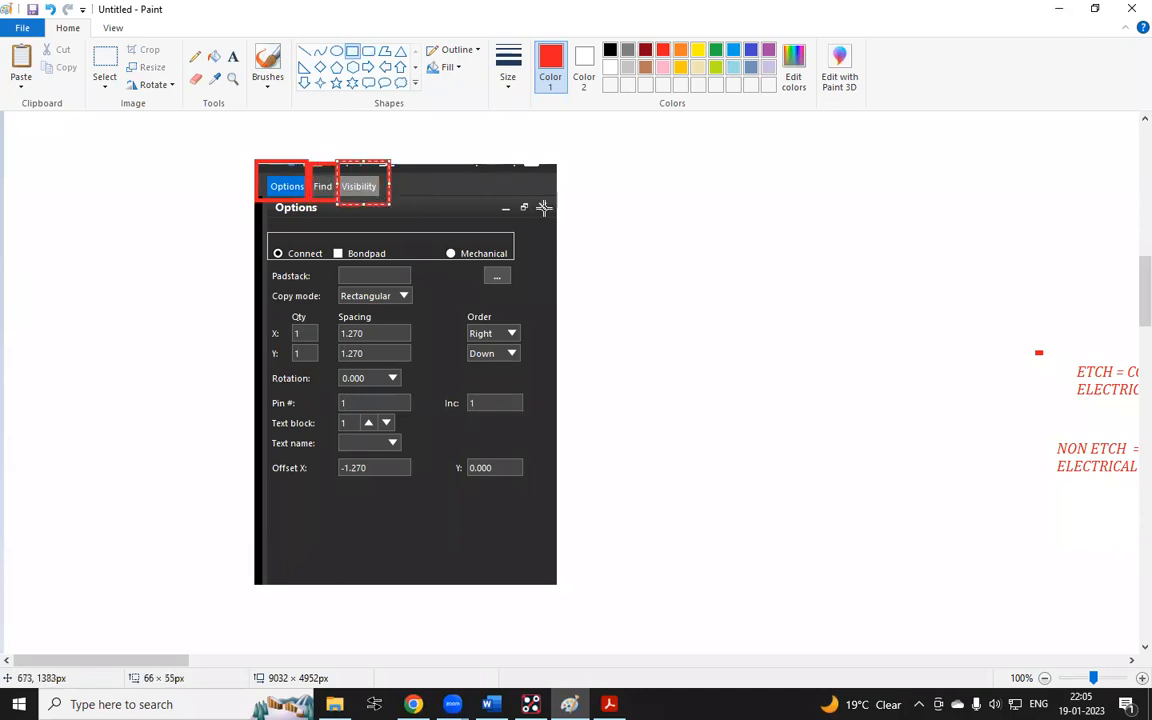
Return to Allegro, move the Options tab after the Visibility tab, and end the Pins command
left_click(531, 704)
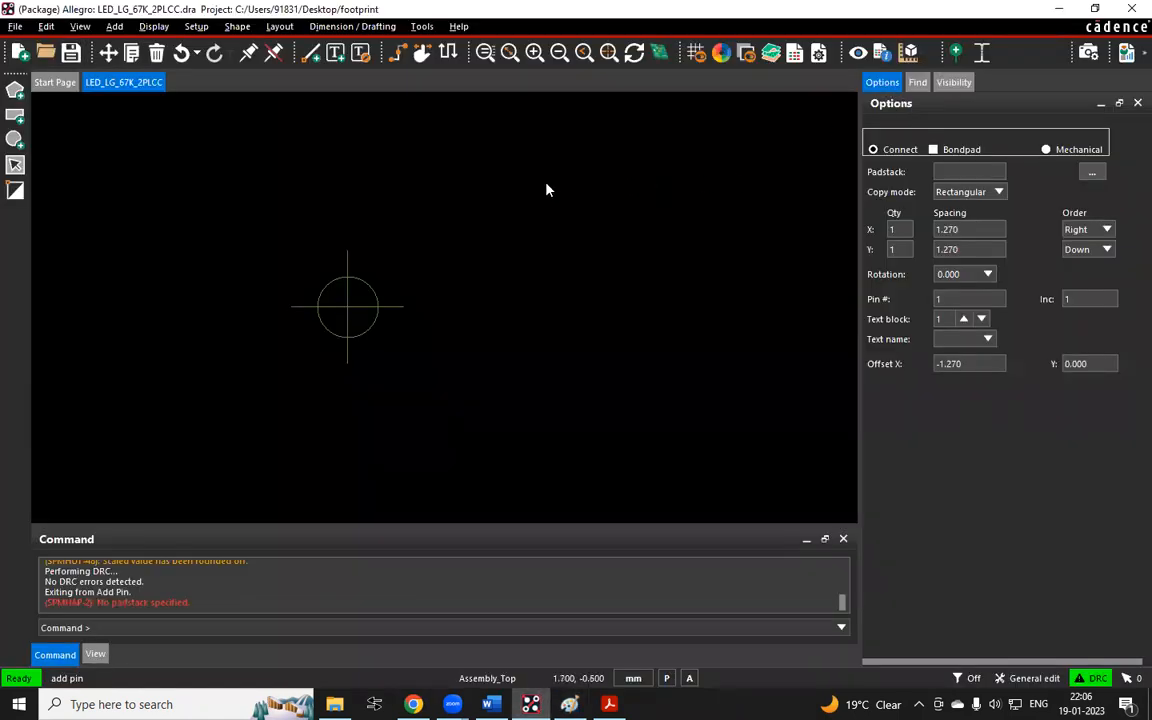
left_click_drag(967, 119, 940, 94)
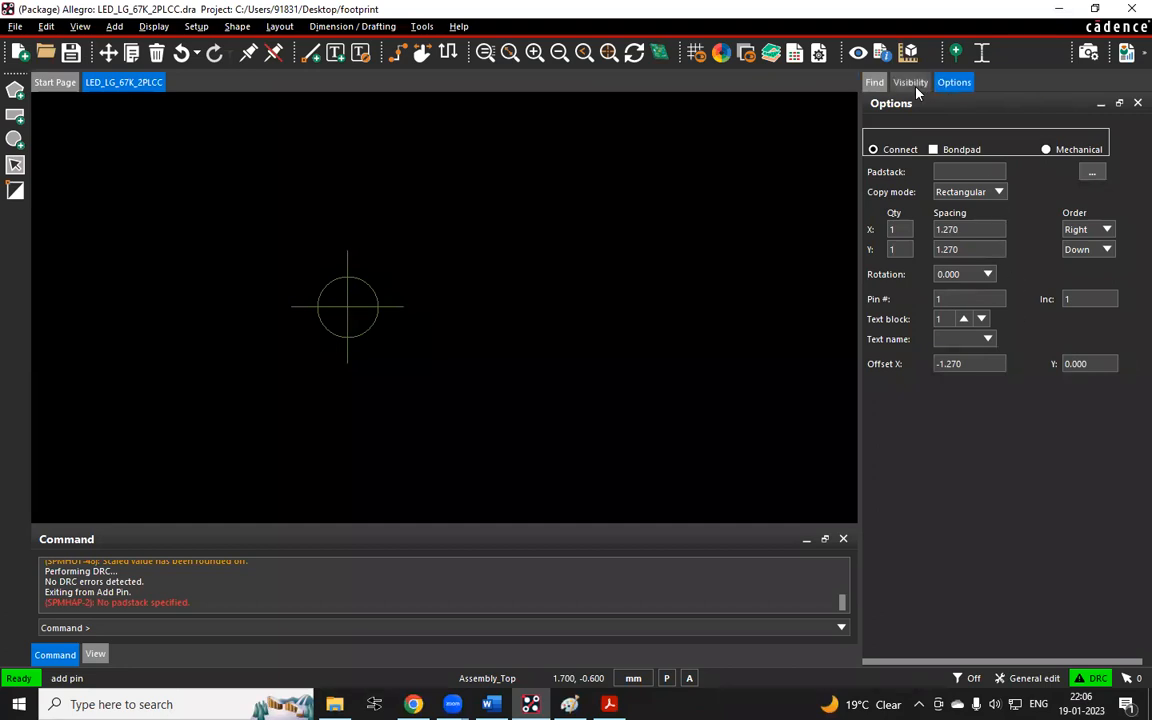
left_click(911, 83)
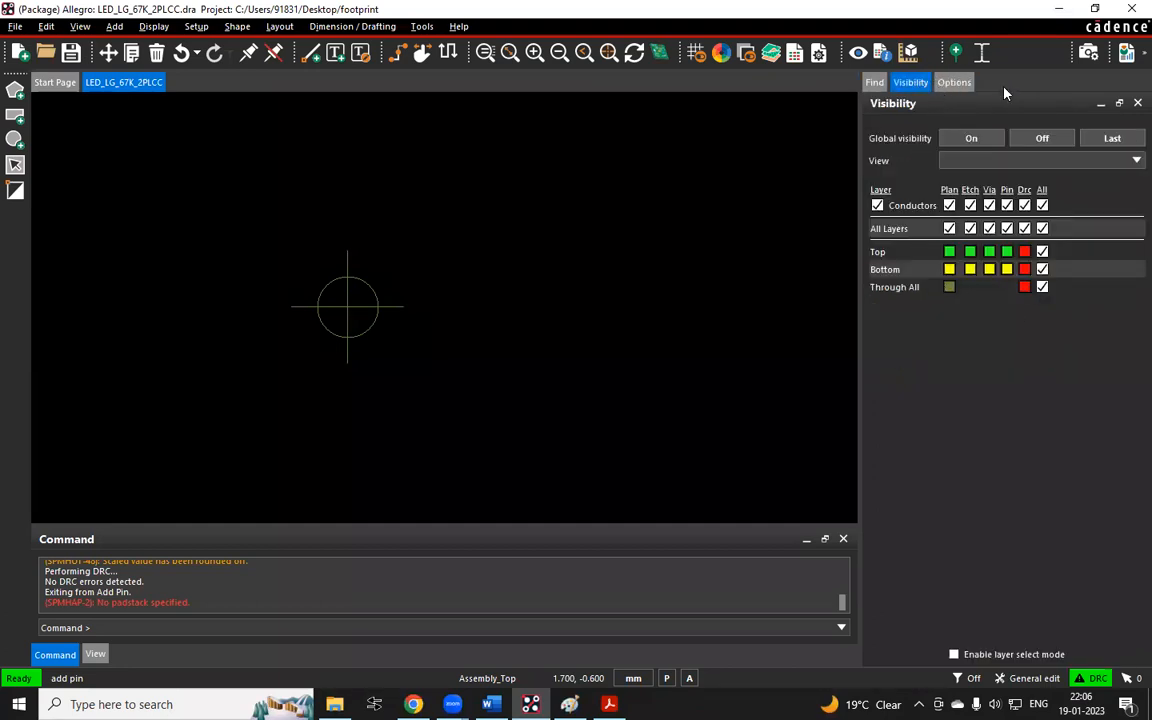
left_click(958, 83)
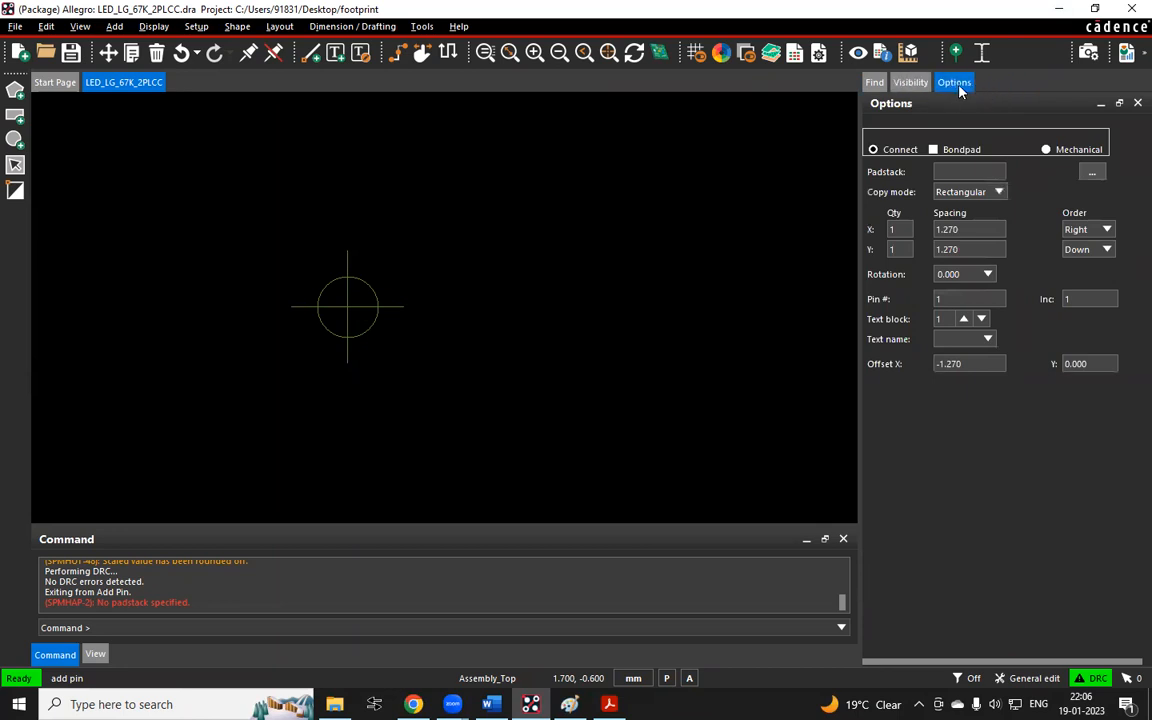
left_click(761, 277)
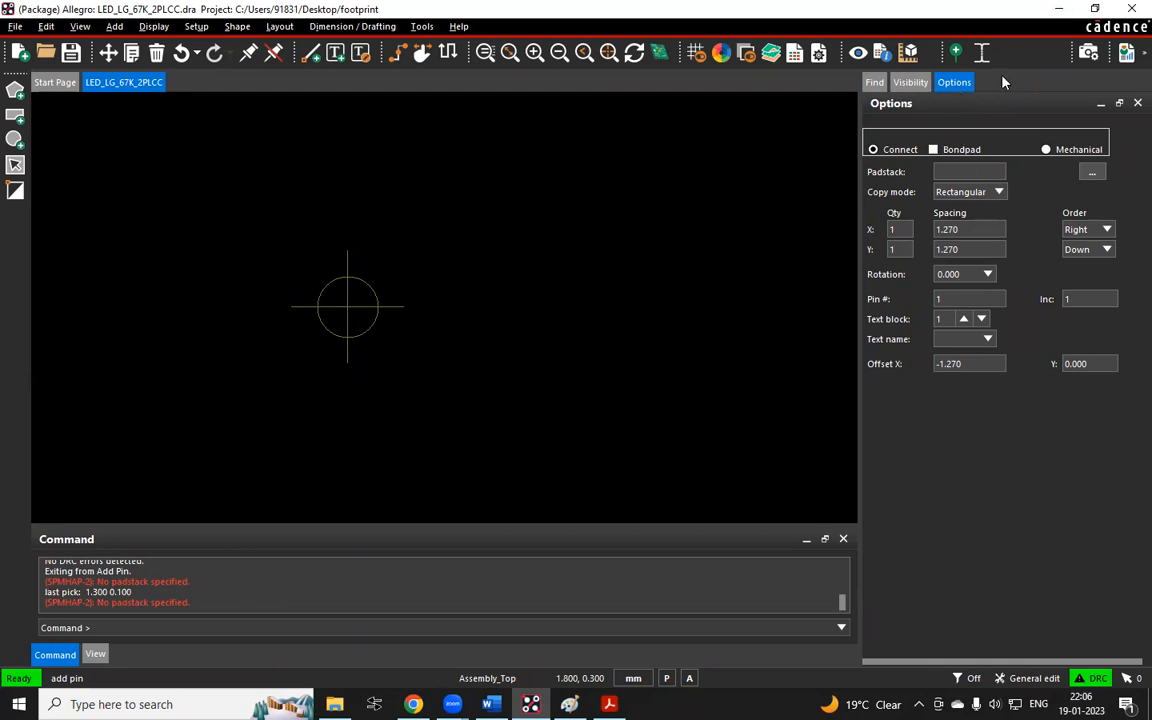
right_click(627, 208)
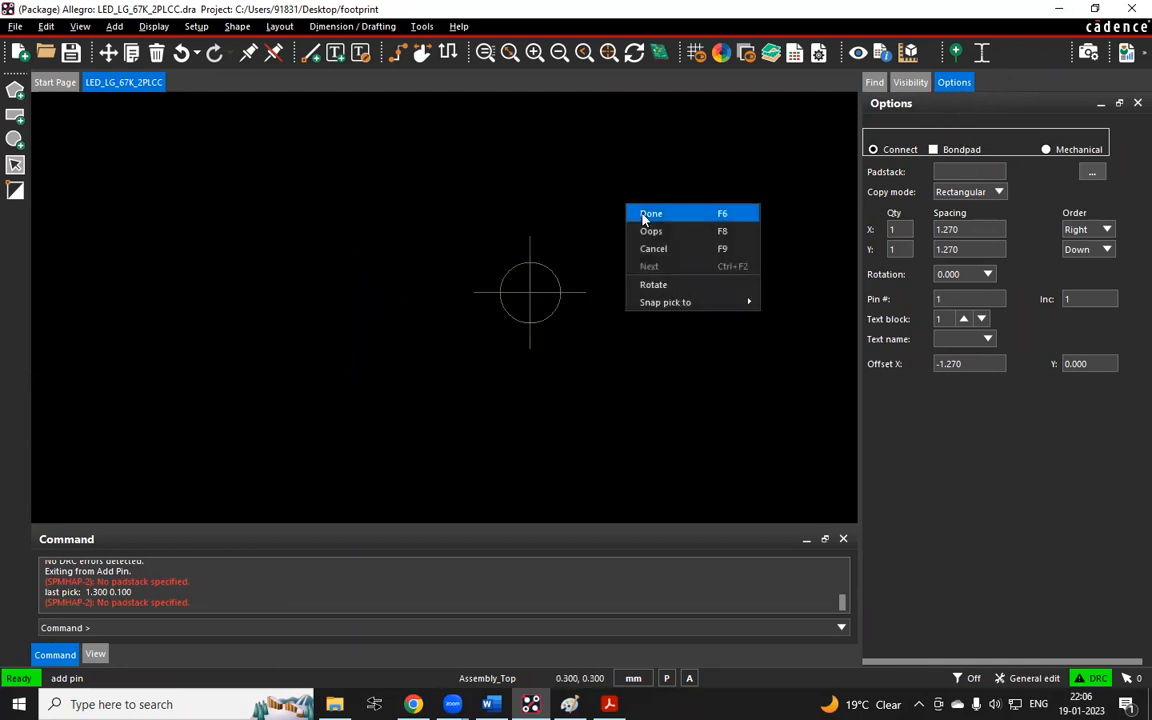
left_click(648, 215)
Move the Options tab back to the first position in the side panel's tab row
left_click_drag(958, 85, 995, 198)
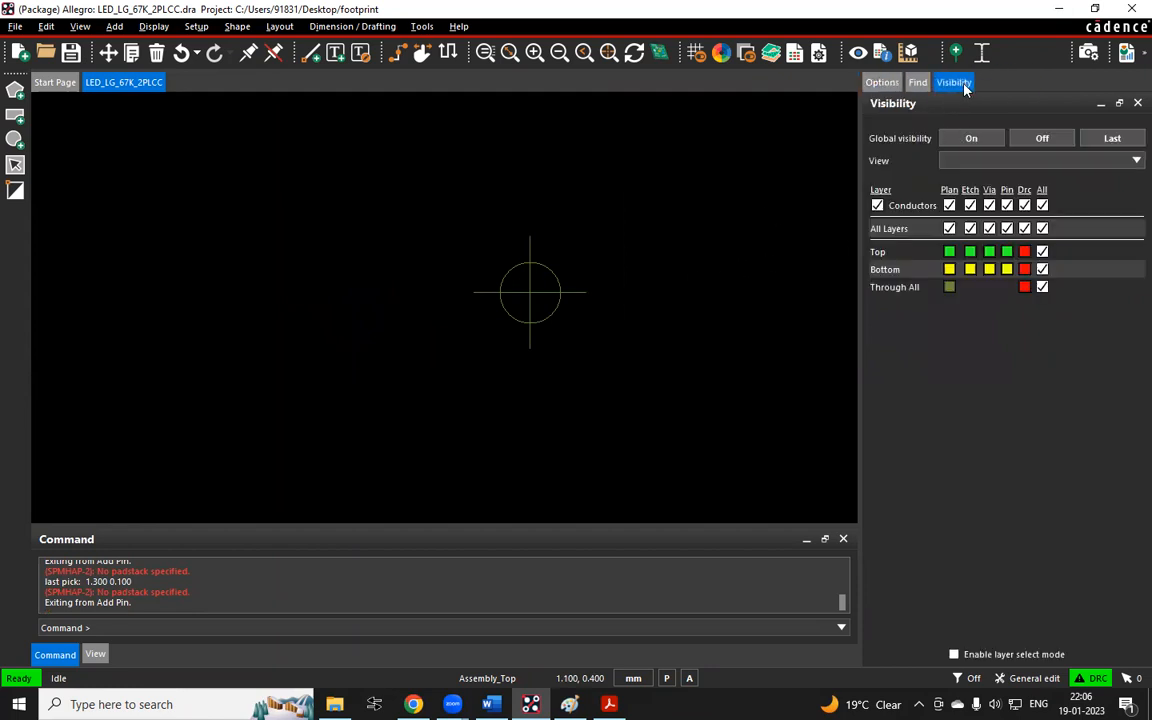
right_click(787, 206)
left_click(743, 193)
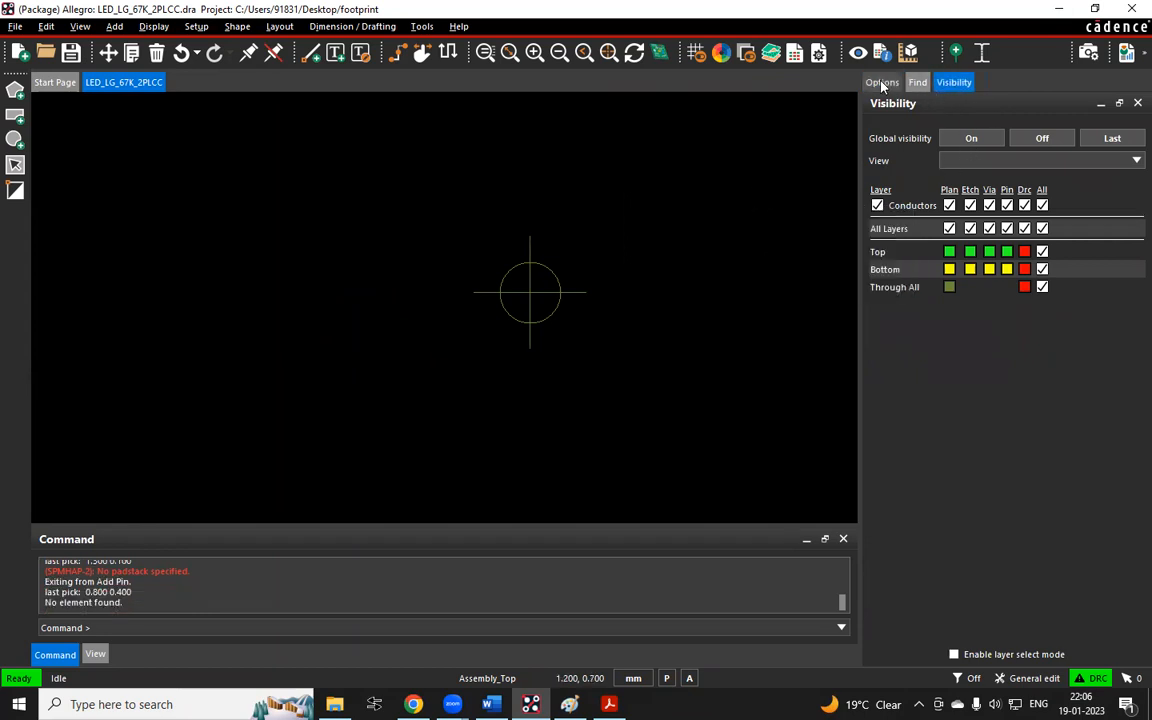
right_click(1022, 57)
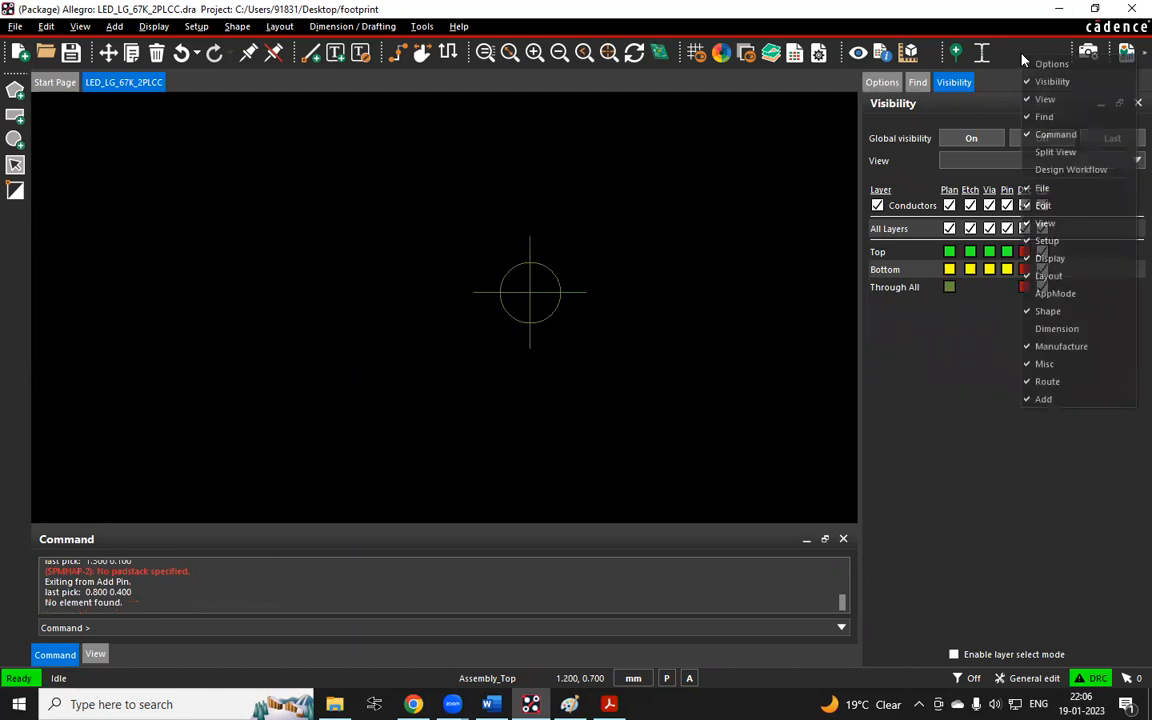
left_click(773, 180)
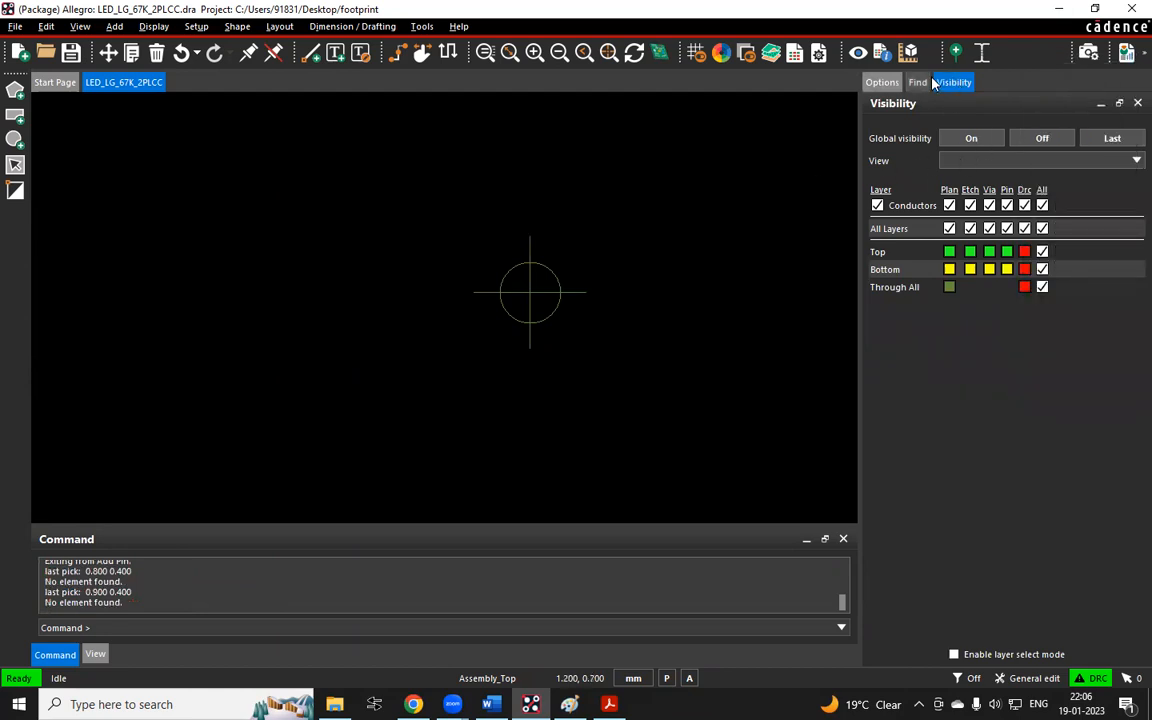
Hide the Options, Visibility and Find panels from the panel context menu
right_click(1023, 61)
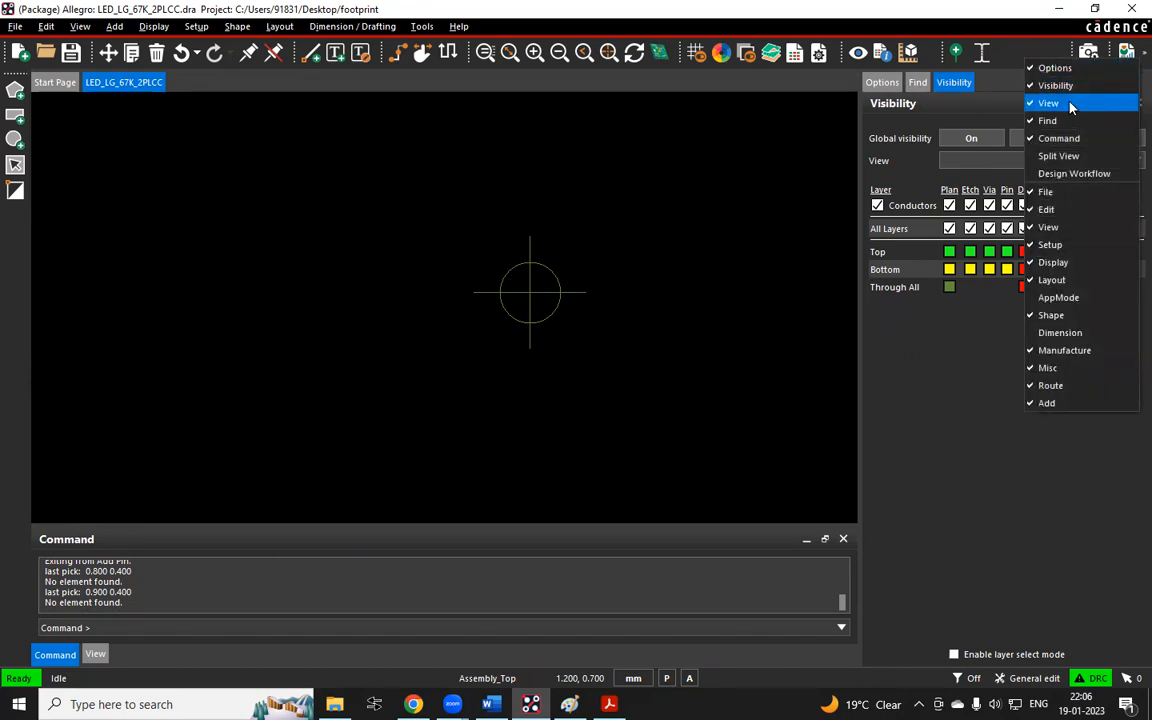
left_click(1062, 68)
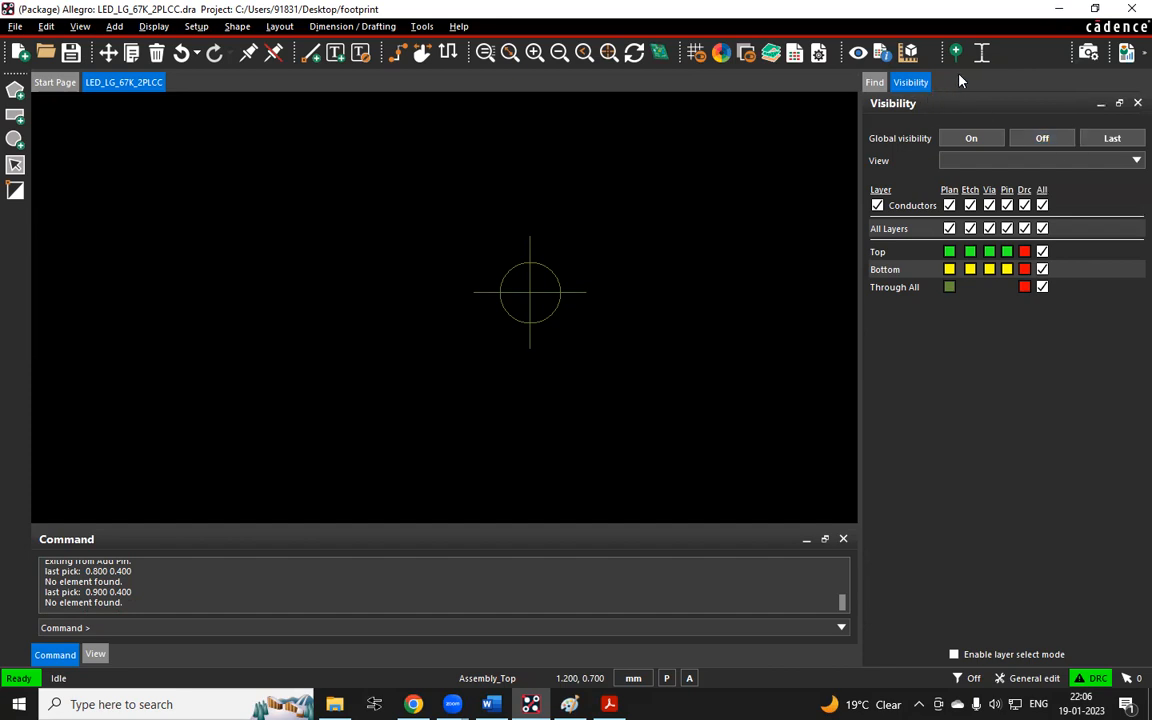
right_click(1013, 67)
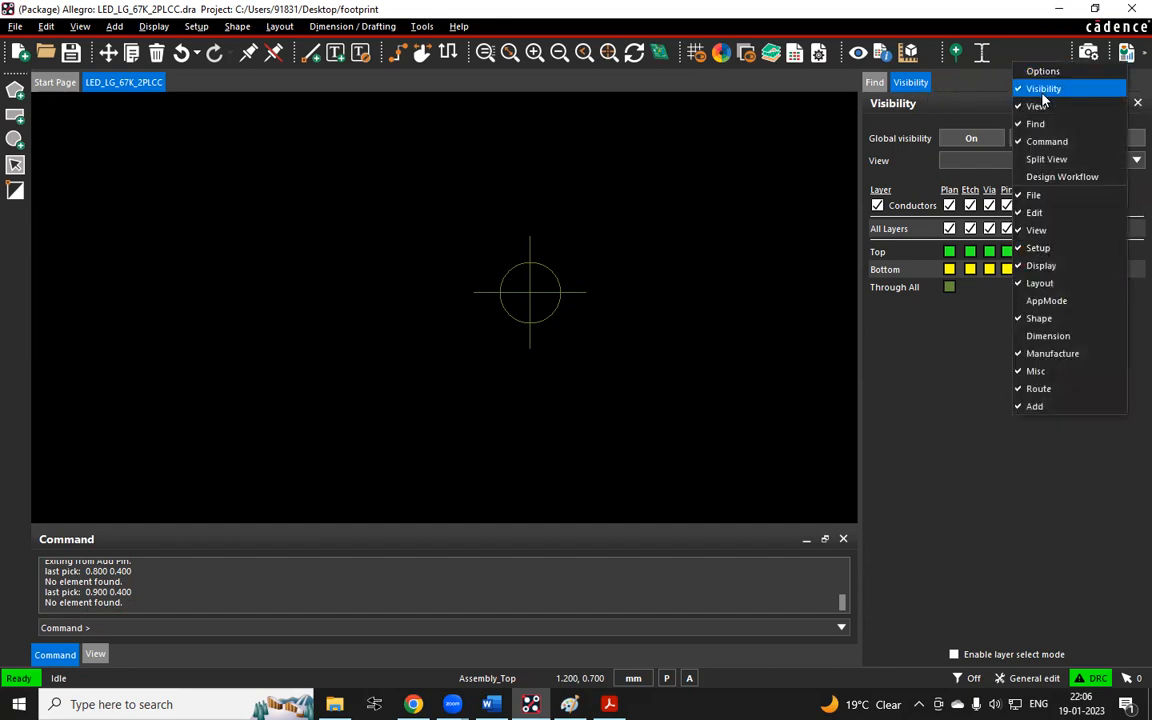
left_click(1042, 90)
right_click(1022, 67)
left_click(1038, 120)
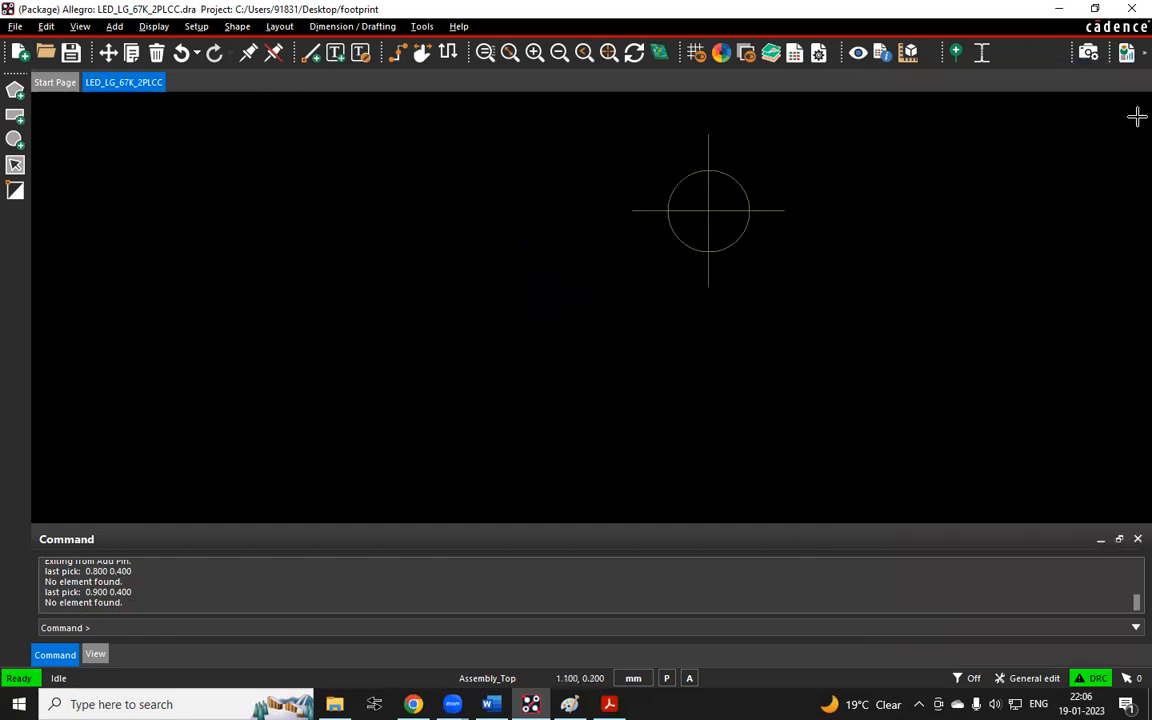
left_click_drag(1030, 110, 1139, 519)
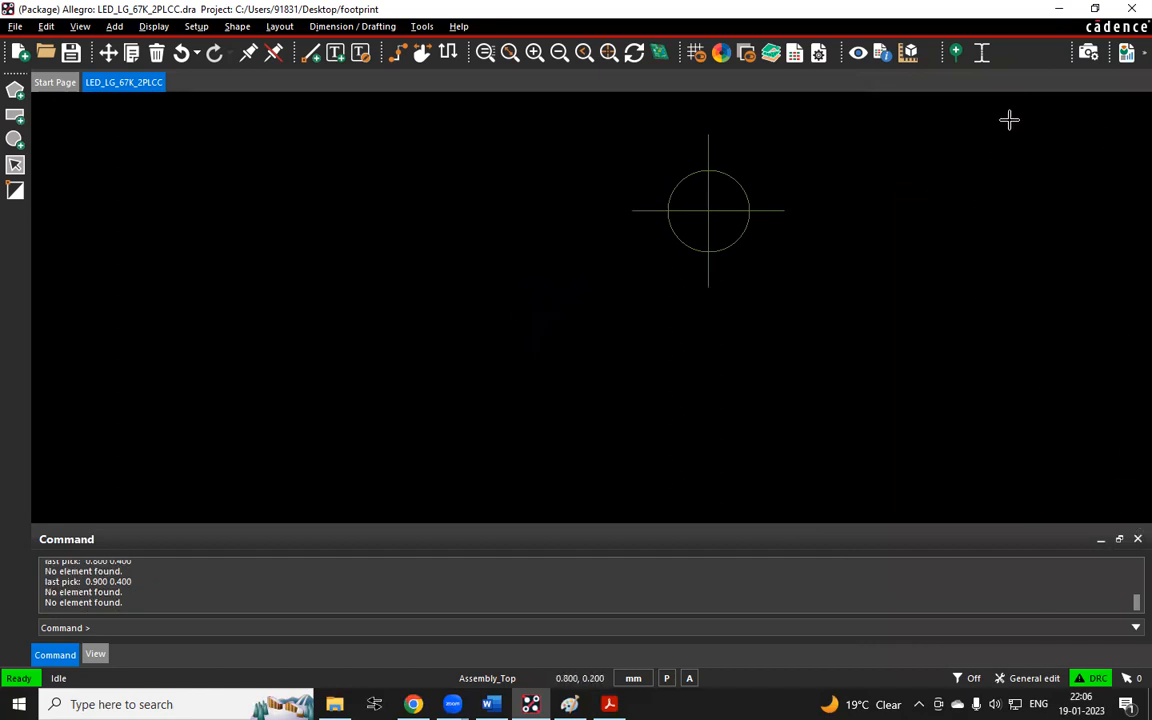
Show the Visibility, Find and Options panels again from the panel context menu
right_click(1010, 58)
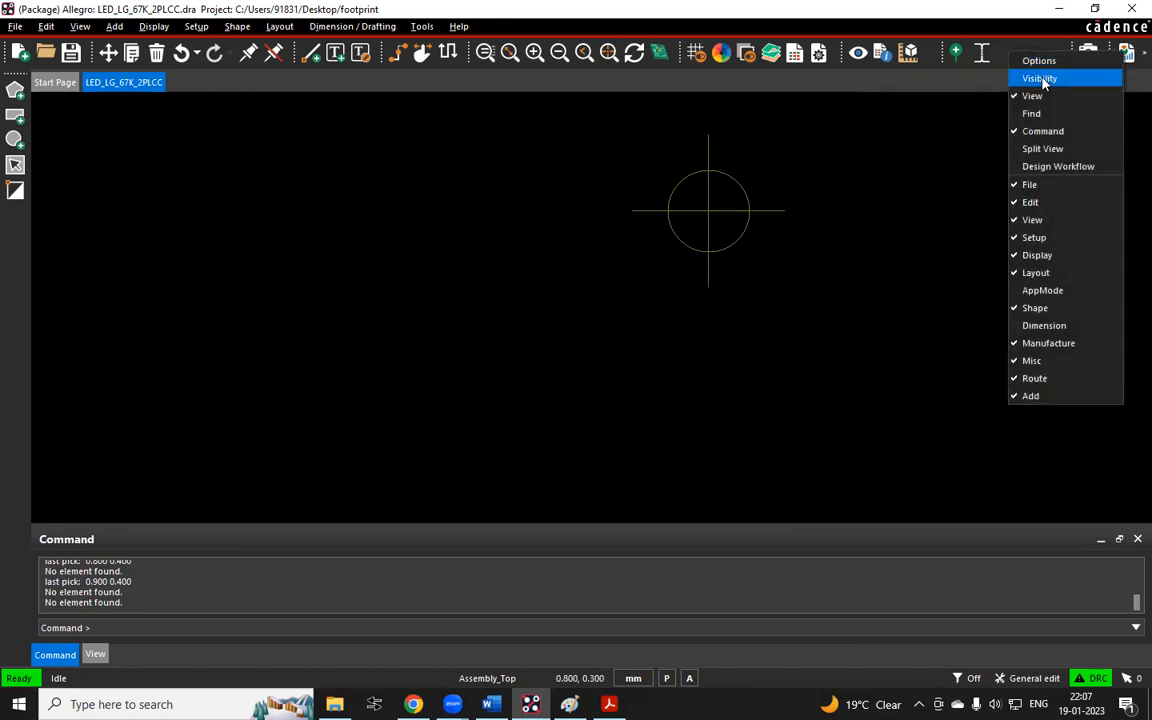
left_click(1040, 78)
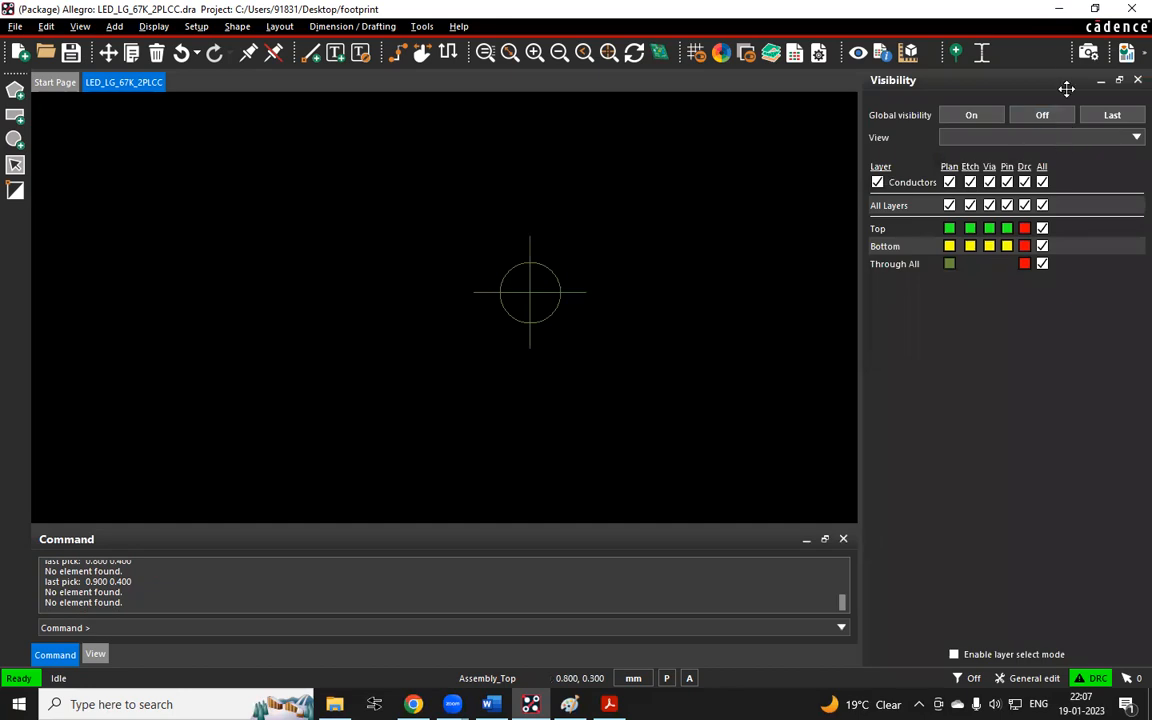
right_click(1025, 52)
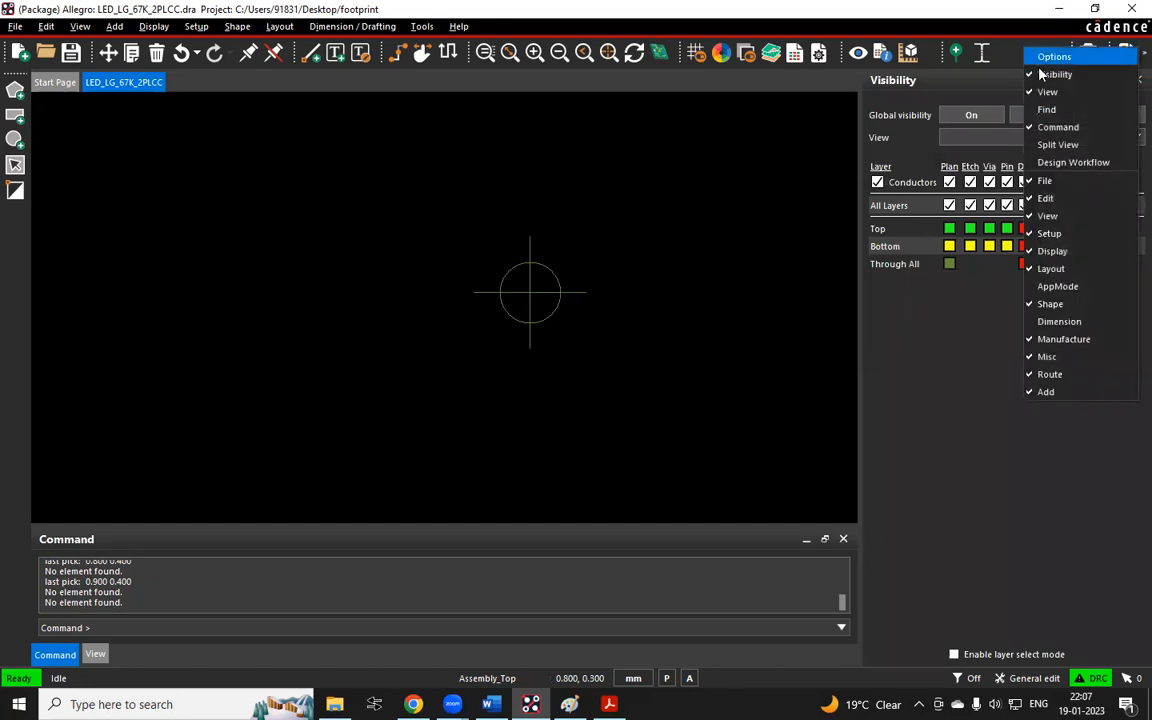
left_click(1040, 107)
right_click(1036, 55)
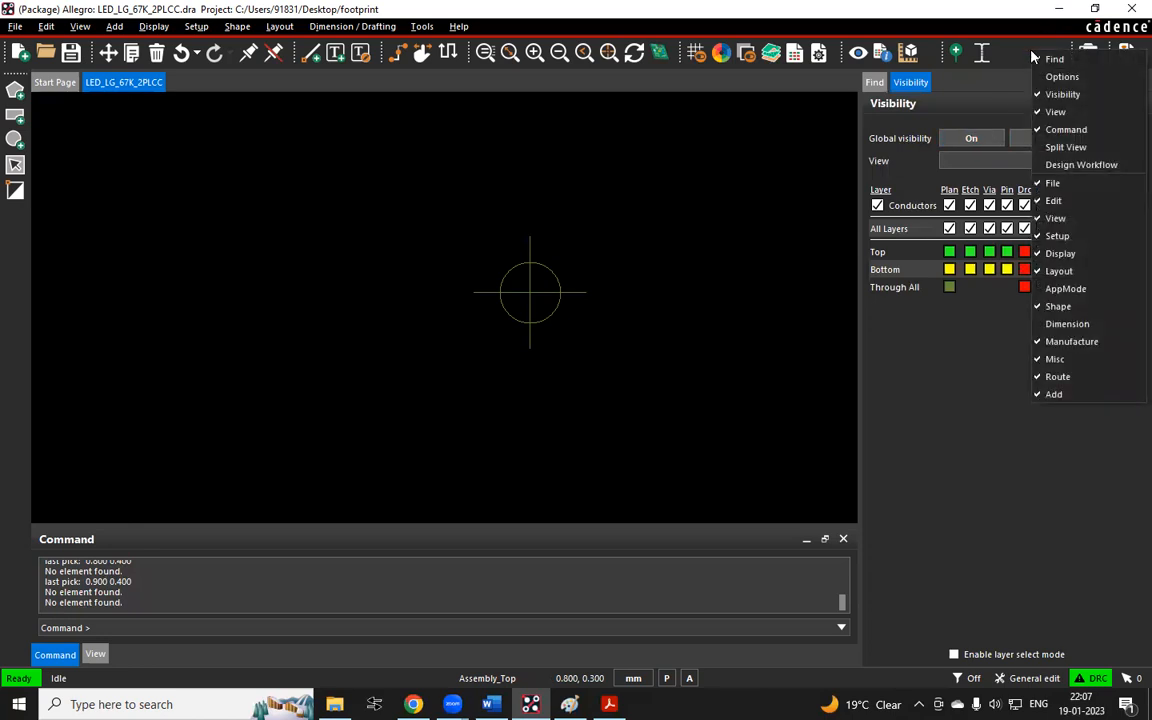
left_click(1062, 76)
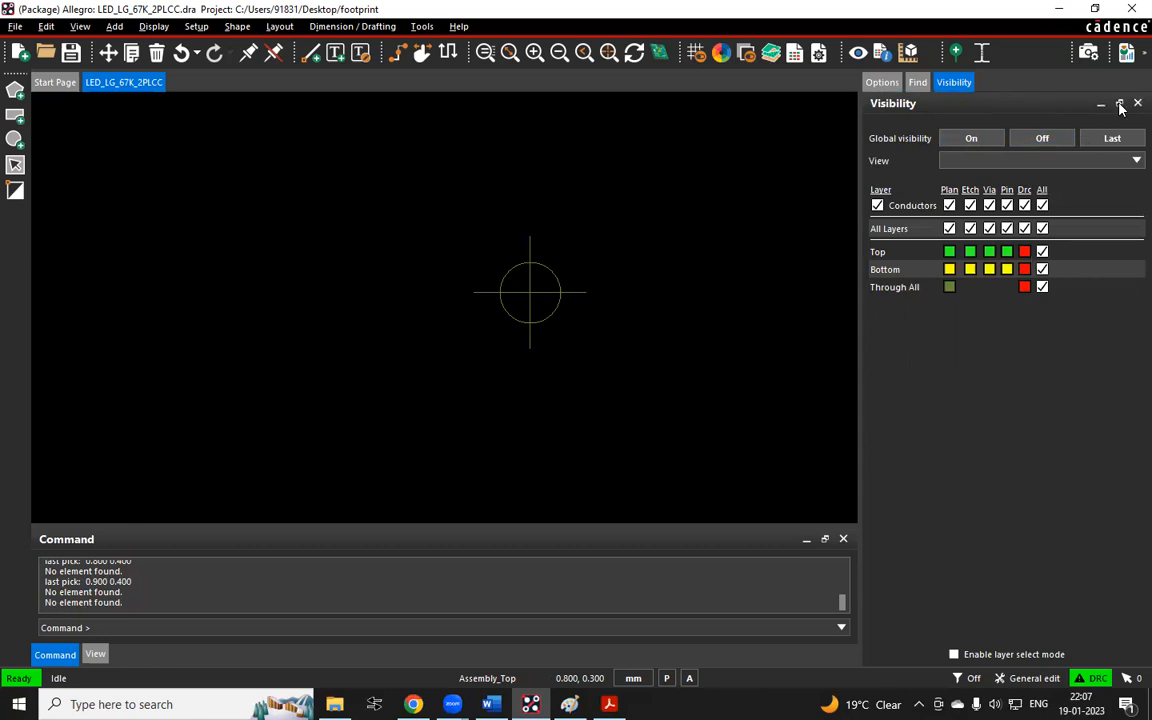
Rearrange the layout by floating the Visibility, Options and Find panels and docking them along the top and bottom edges
left_click_drag(1076, 110, 515, 128)
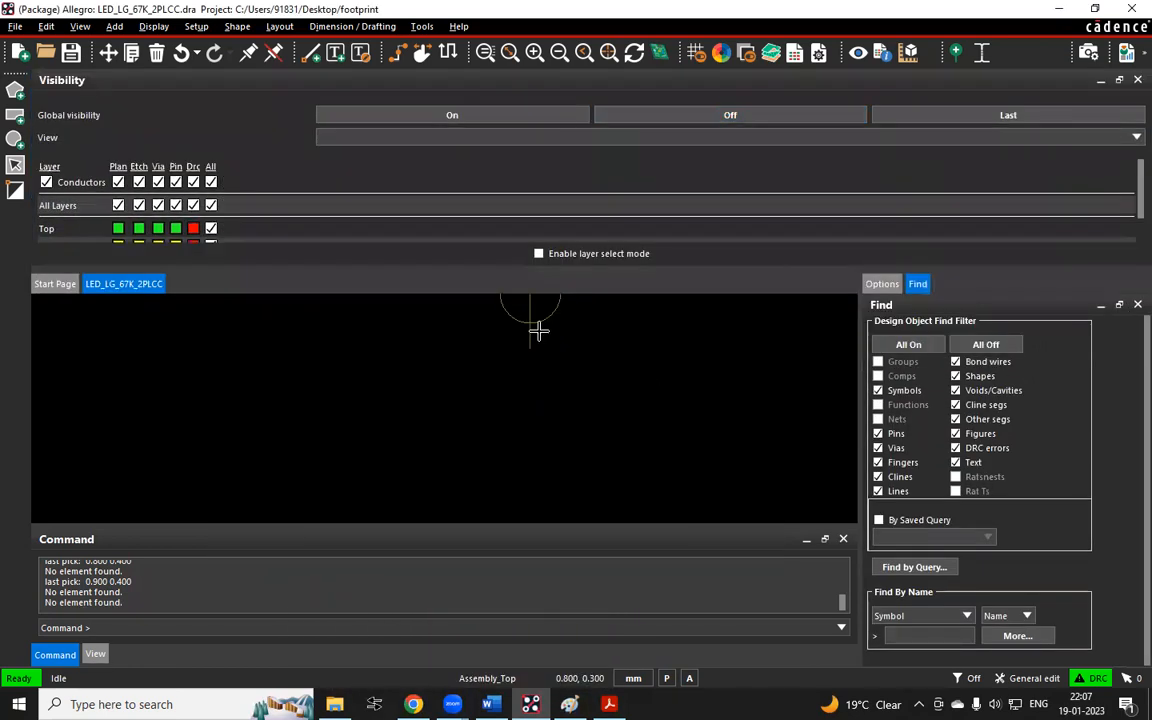
left_click_drag(917, 284, 103, 323)
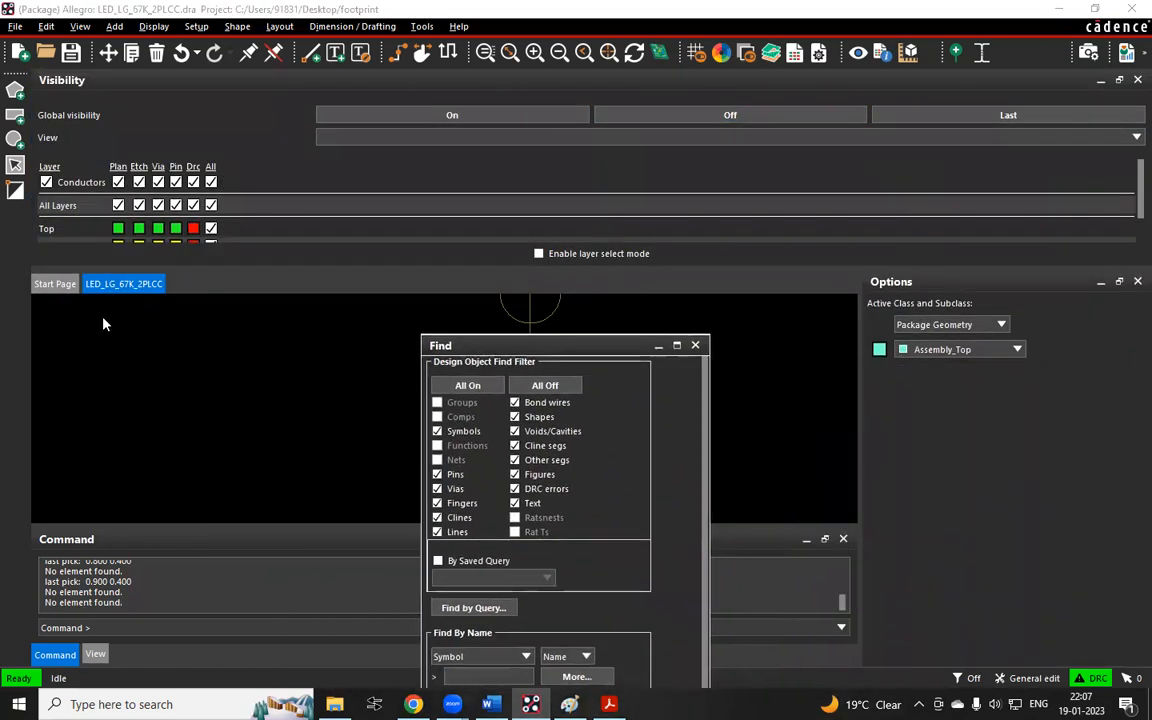
left_click_drag(248, 332, 416, 474)
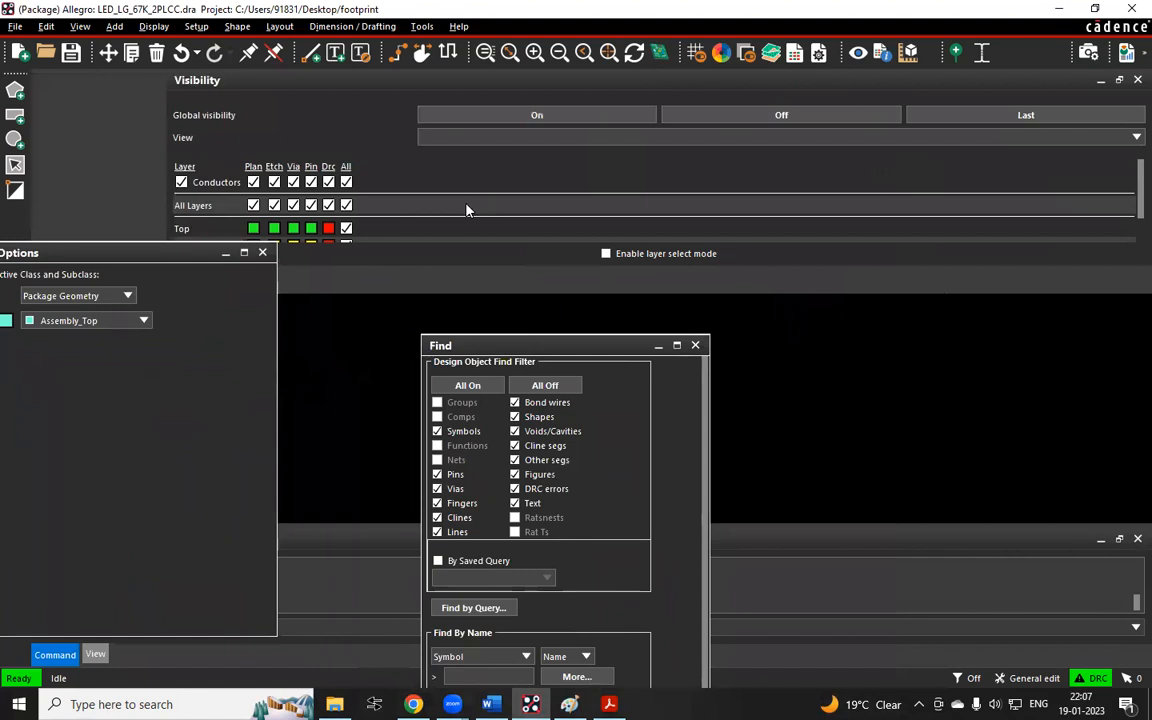
left_click_drag(1103, 156, 1008, 100)
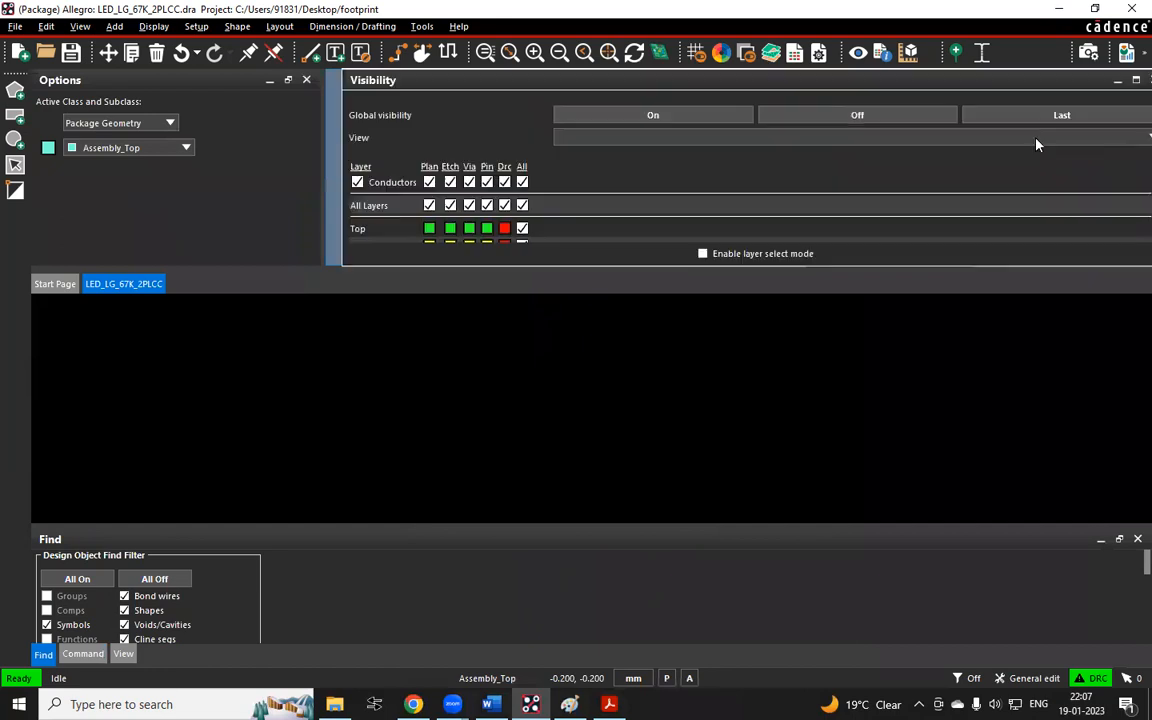
left_click_drag(1128, 90, 390, 170)
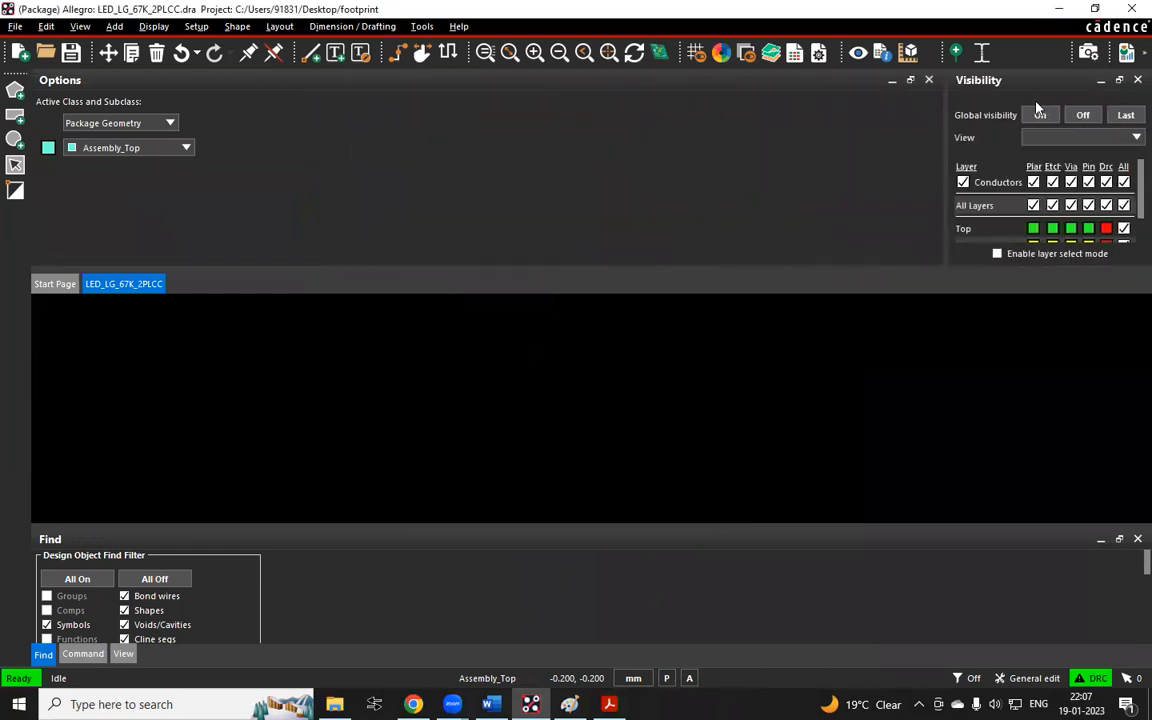
Dock the Visibility panel full-width across the top of the workspace, grouped together with the Options panel
left_click_drag(1013, 100, 868, 129)
left_click_drag(621, 169, 242, 165)
left_click_drag(156, 88, 1080, 90)
left_click_drag(748, 82, 1111, 85)
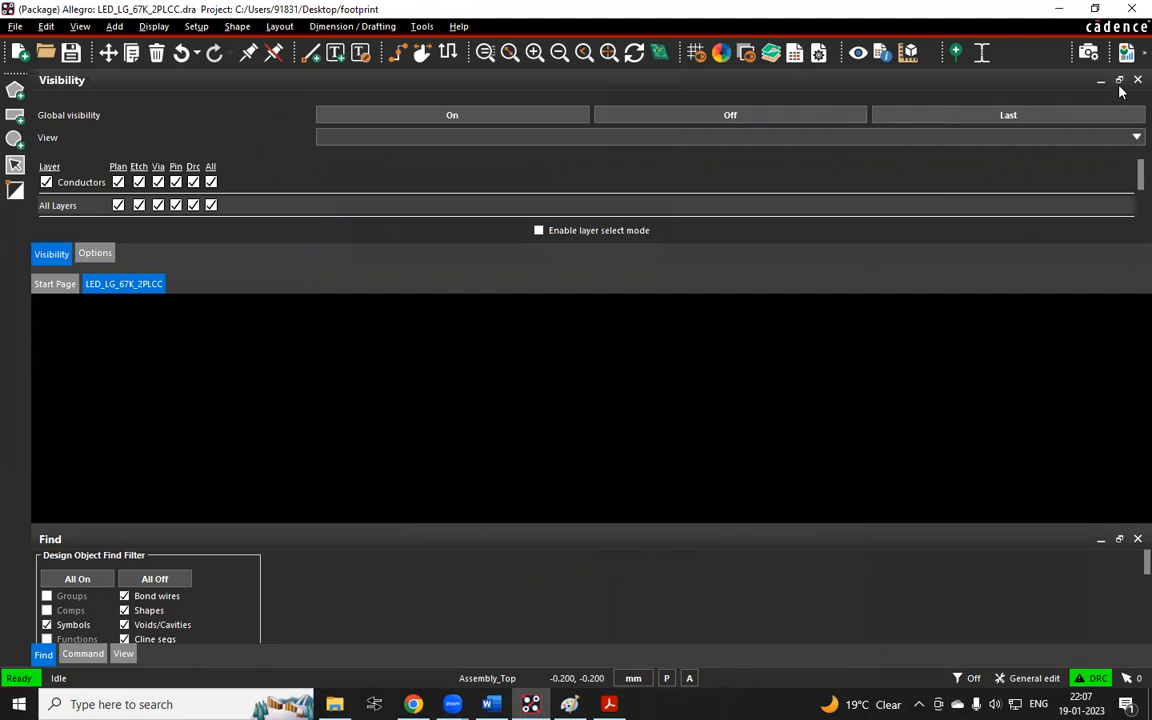
Float the Visibility panel, dock it beside the Options panel in the top area, and enlarge that area downward
left_click(1119, 81)
left_click_drag(1135, 107, 379, 159)
left_click_drag(244, 81, 1058, 127)
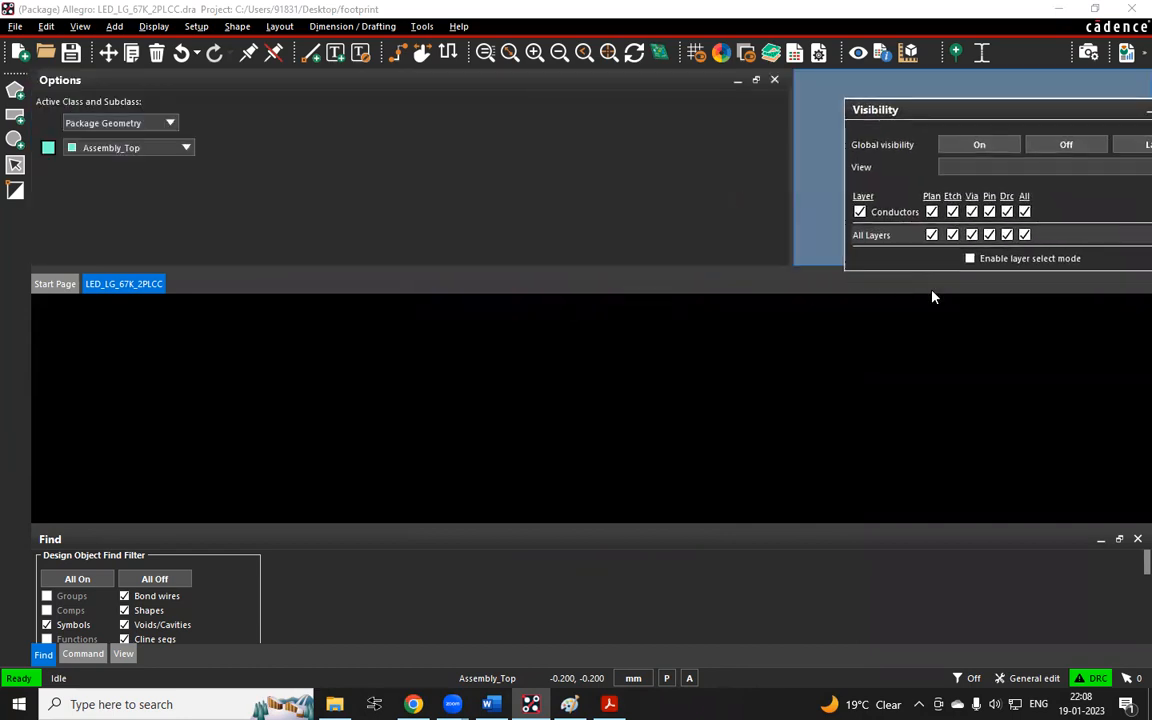
left_click_drag(953, 268, 953, 476)
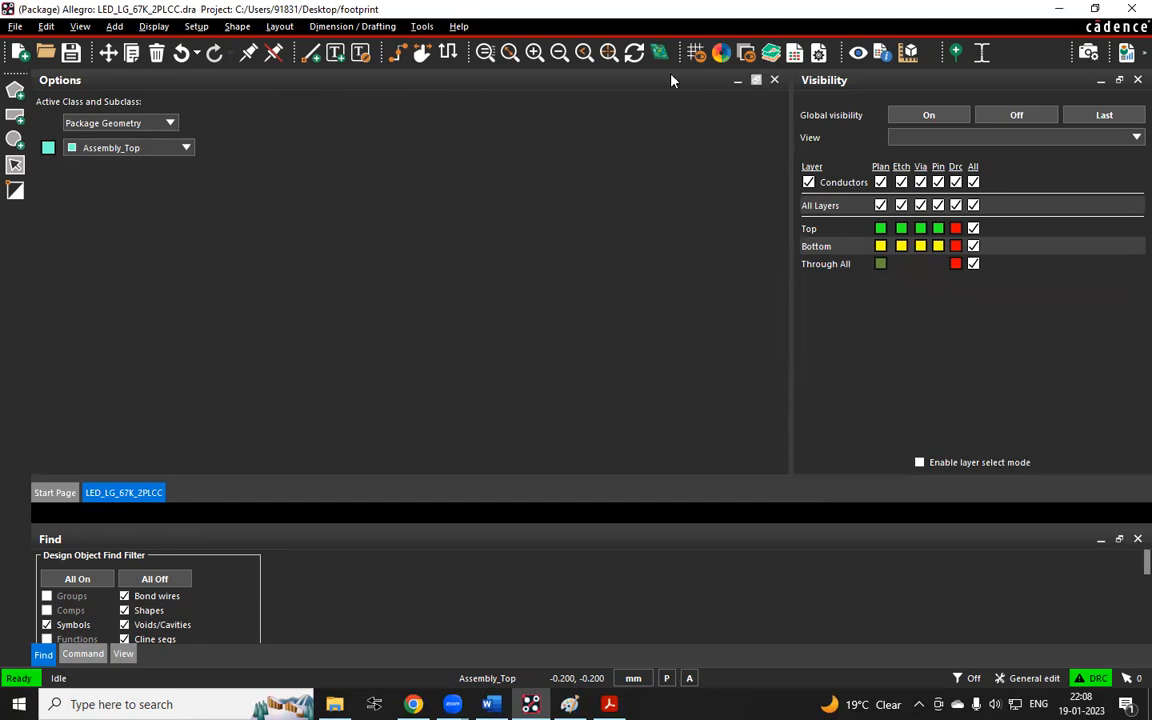
Gather the Options, Visibility and Find panels into one grouped panel docked on the right side of the canvas
left_click_drag(694, 80, 1117, 90)
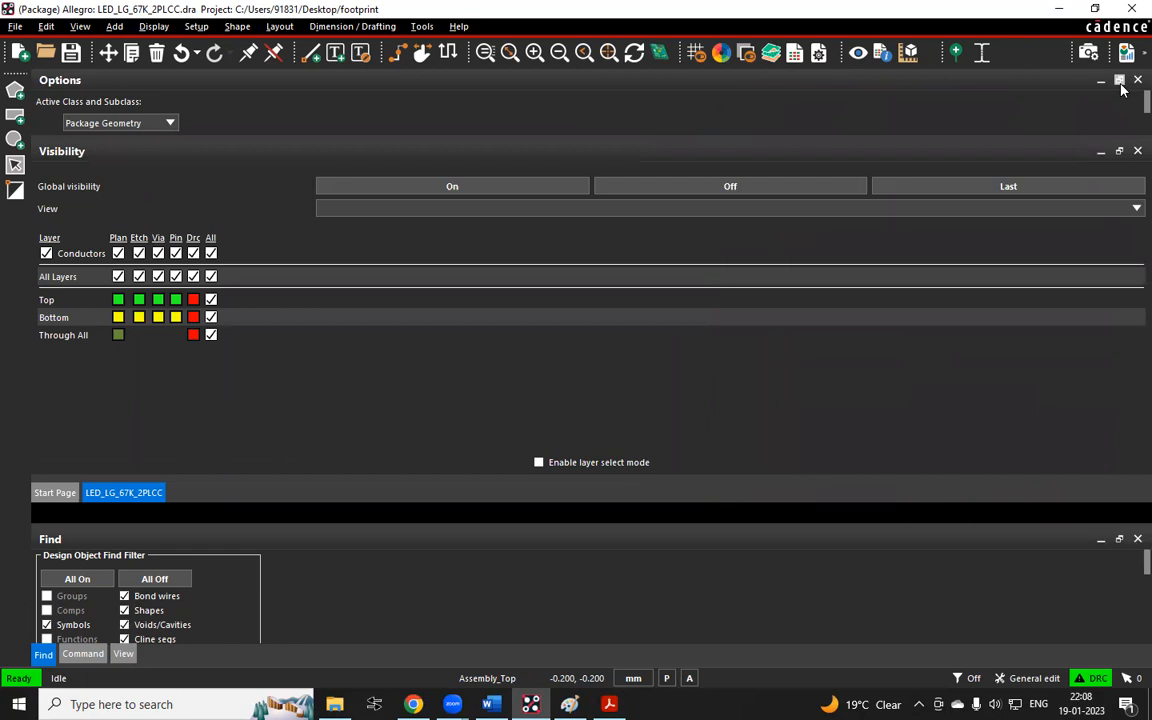
left_click(1119, 80)
left_click(1119, 80)
left_click_drag(248, 90, 1023, 206)
left_click_drag(128, 80, 1077, 263)
left_click(108, 579)
left_click_drag(110, 545, 962, 99)
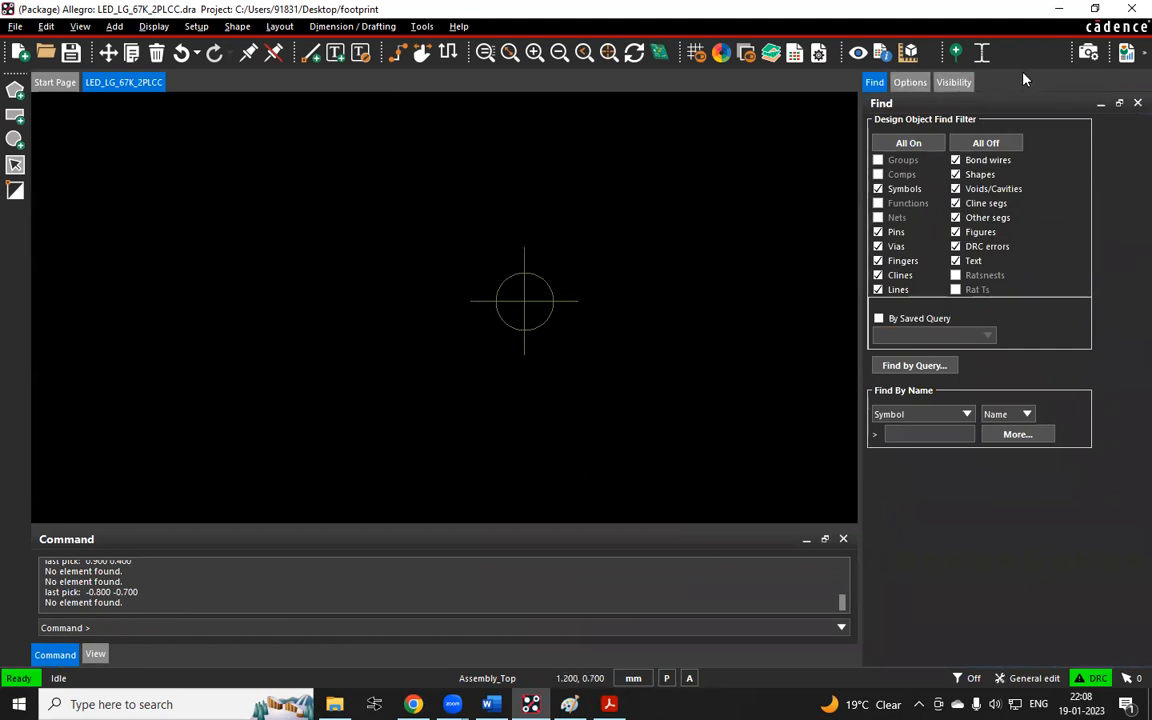
left_click(955, 84)
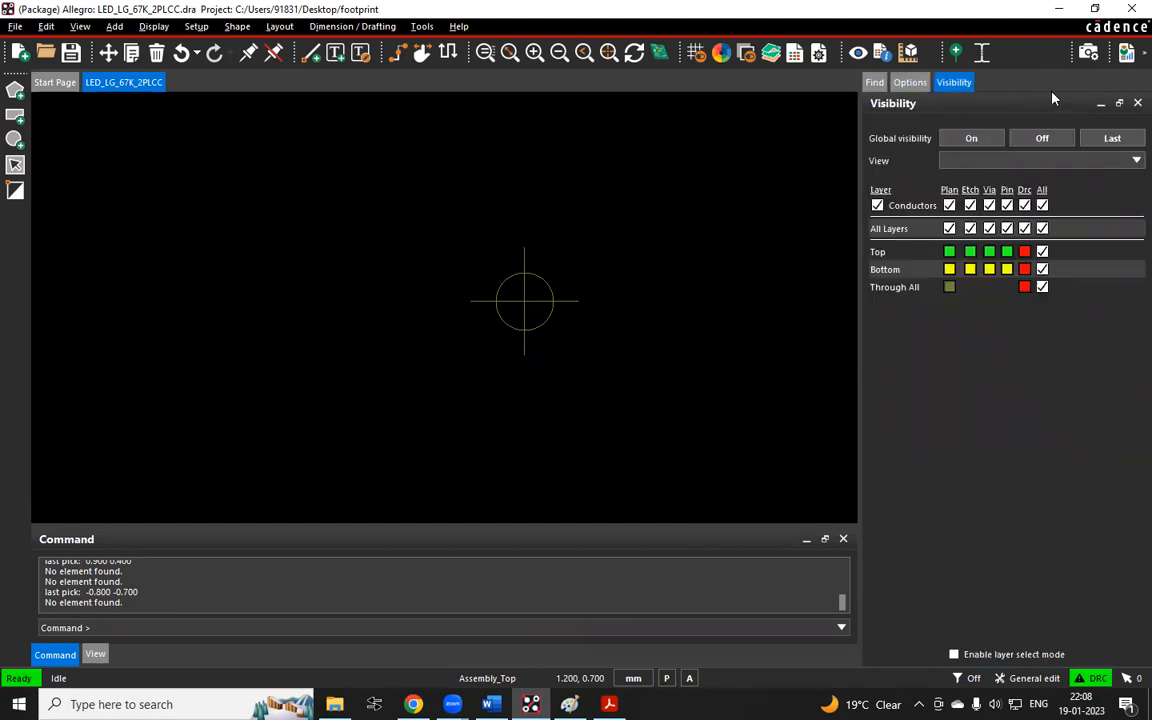
Dock the Visibility panel along the left edge of the canvas and briefly view the Start Page before returning to the design
left_click(1119, 104)
left_click_drag(278, 82, 46, 153)
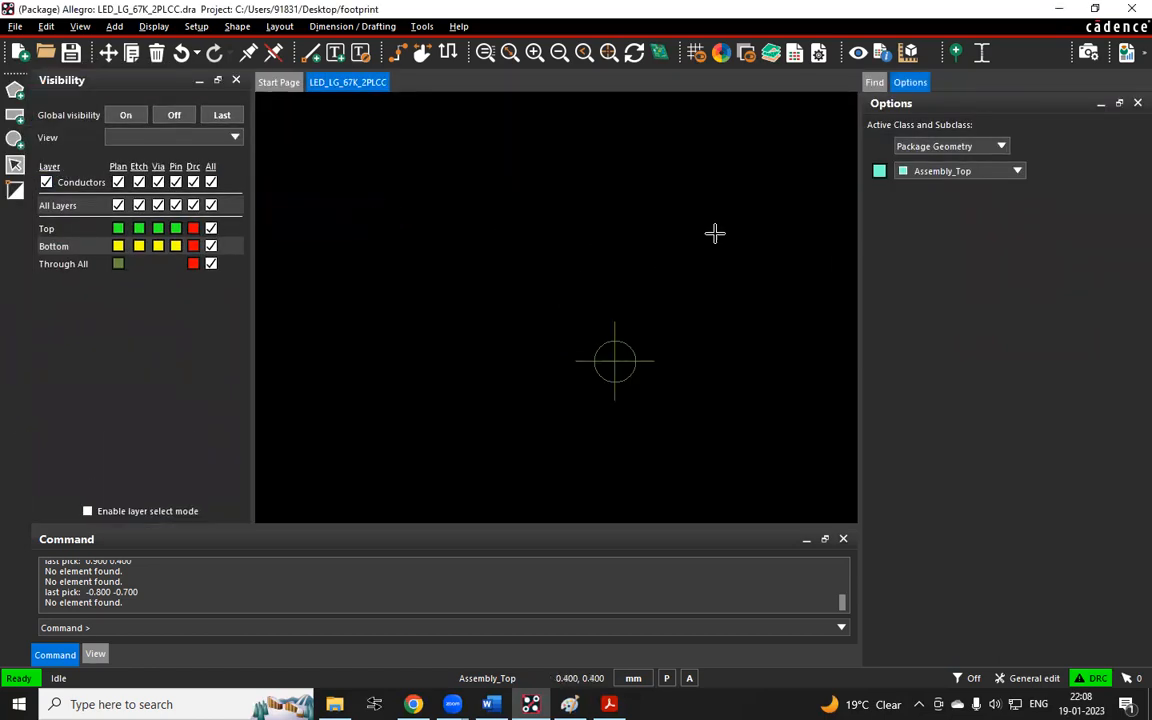
left_click_drag(483, 305, 836, 497)
left_click(281, 88)
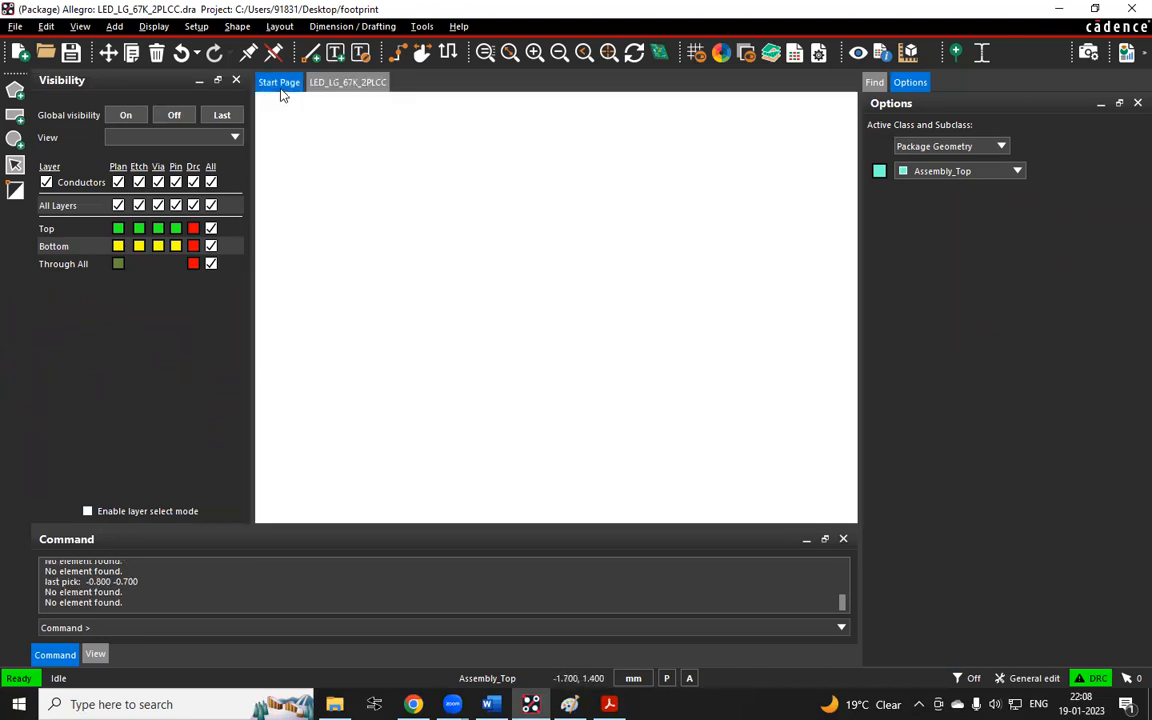
left_click(344, 83)
Move the Visibility panel back into the right-side panel group and view its Find and Options pages
left_click_drag(300, 139, 782, 496)
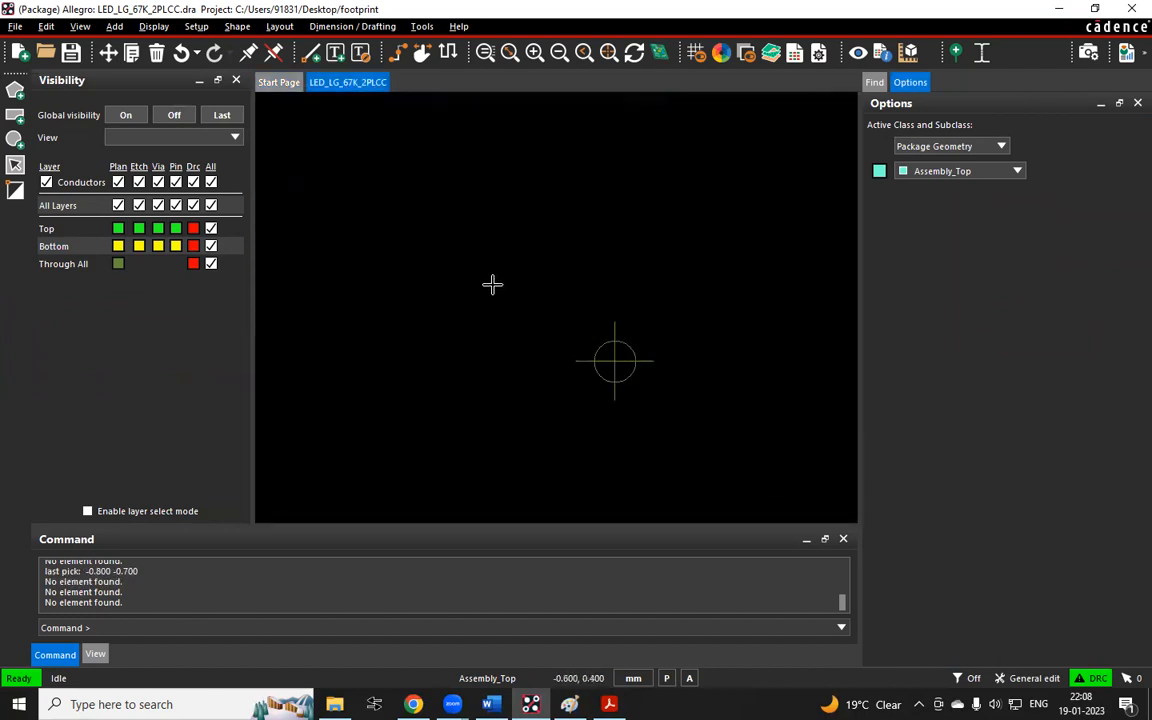
left_click_drag(294, 123, 771, 436)
left_click_drag(138, 85, 886, 96)
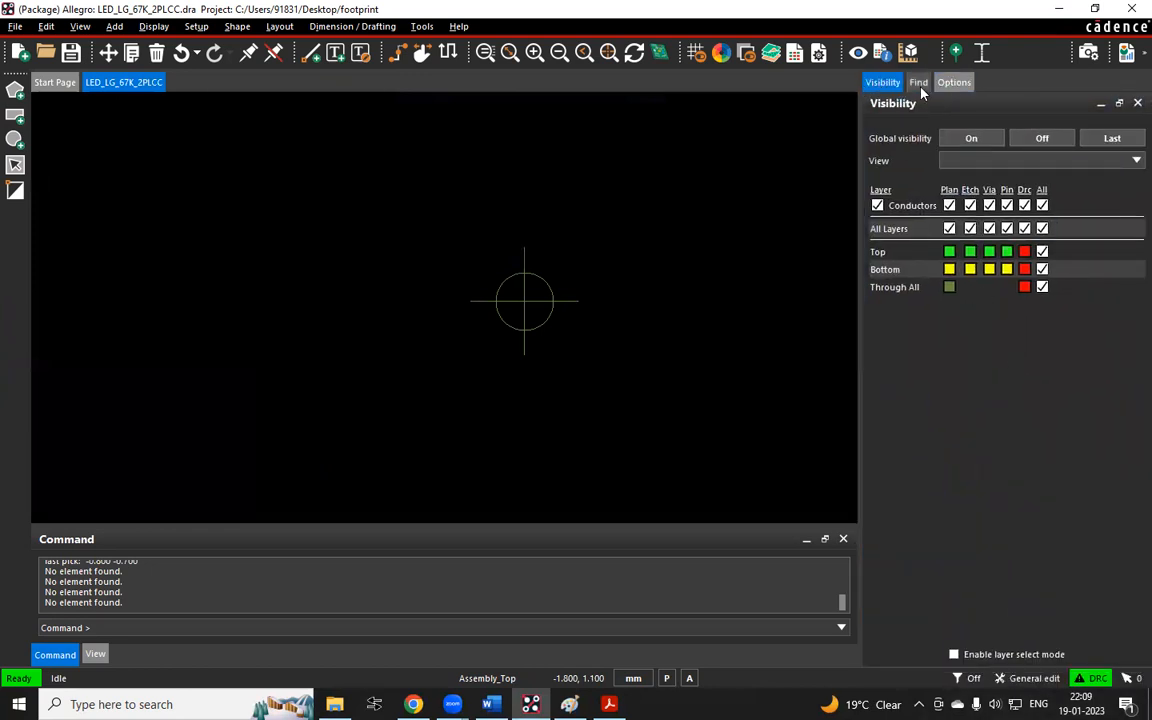
left_click(918, 83)
left_click(955, 83)
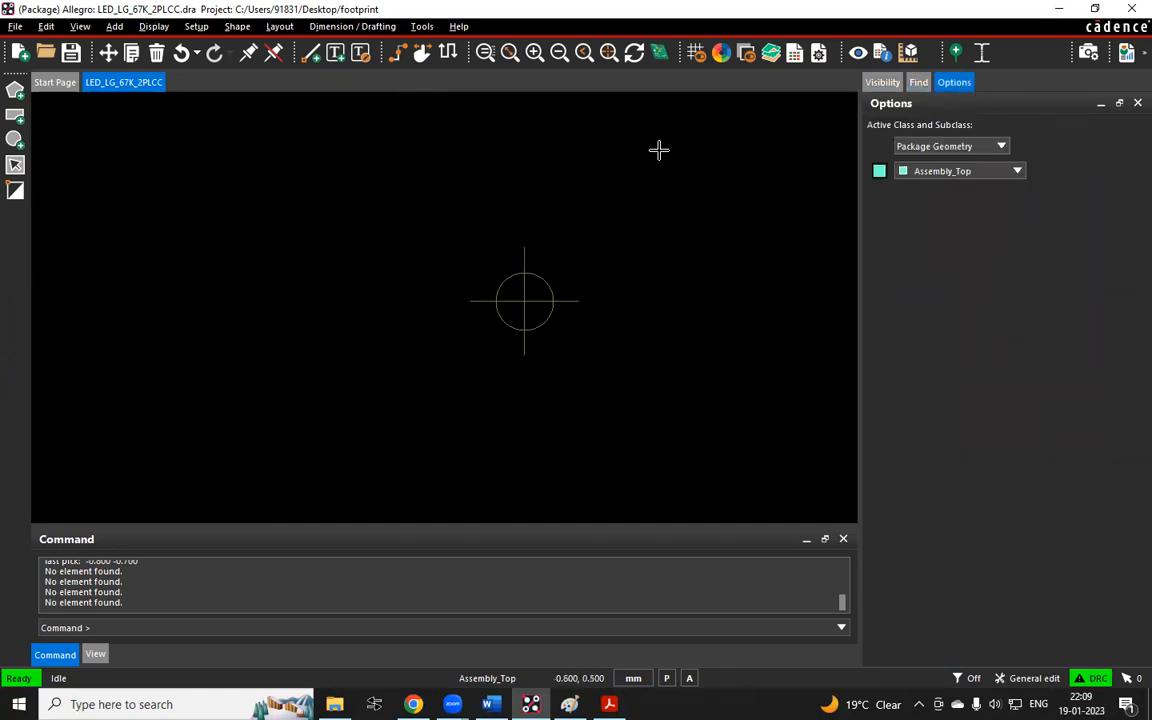
Narrow the right-side panel and move Options to the first position in that panel group
left_click_drag(62, 116, 272, 180)
left_click_drag(861, 287, 969, 291)
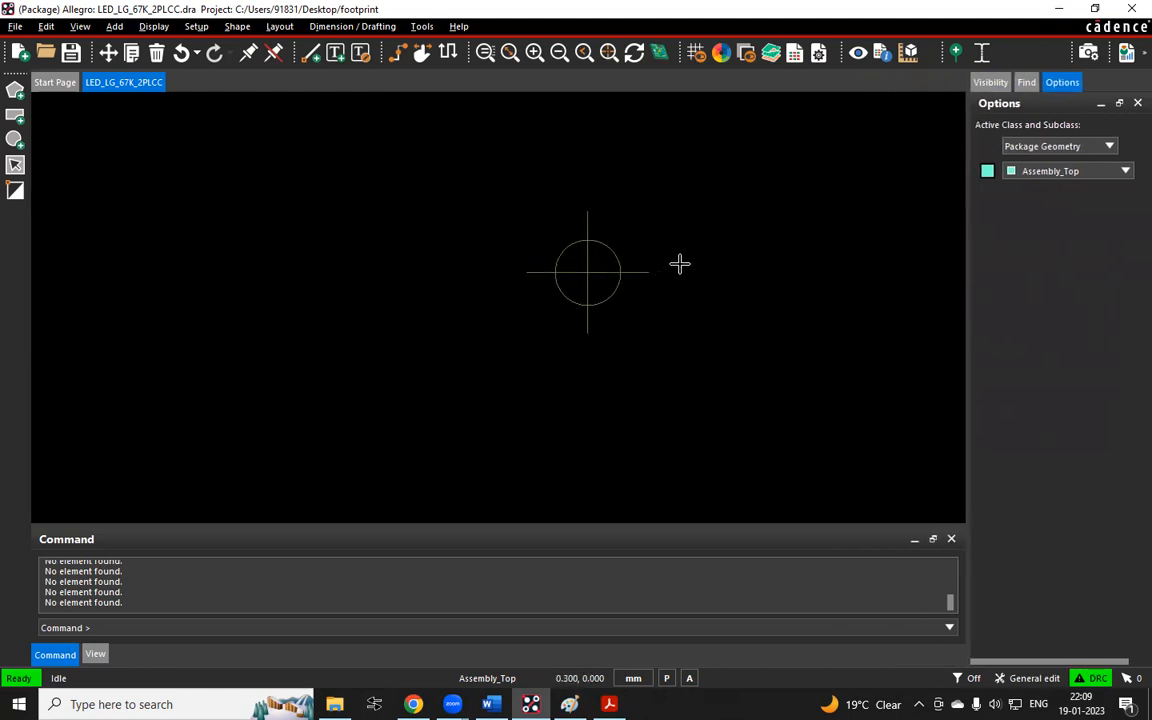
left_click(1118, 104)
left_click_drag(383, 274, 1092, 249)
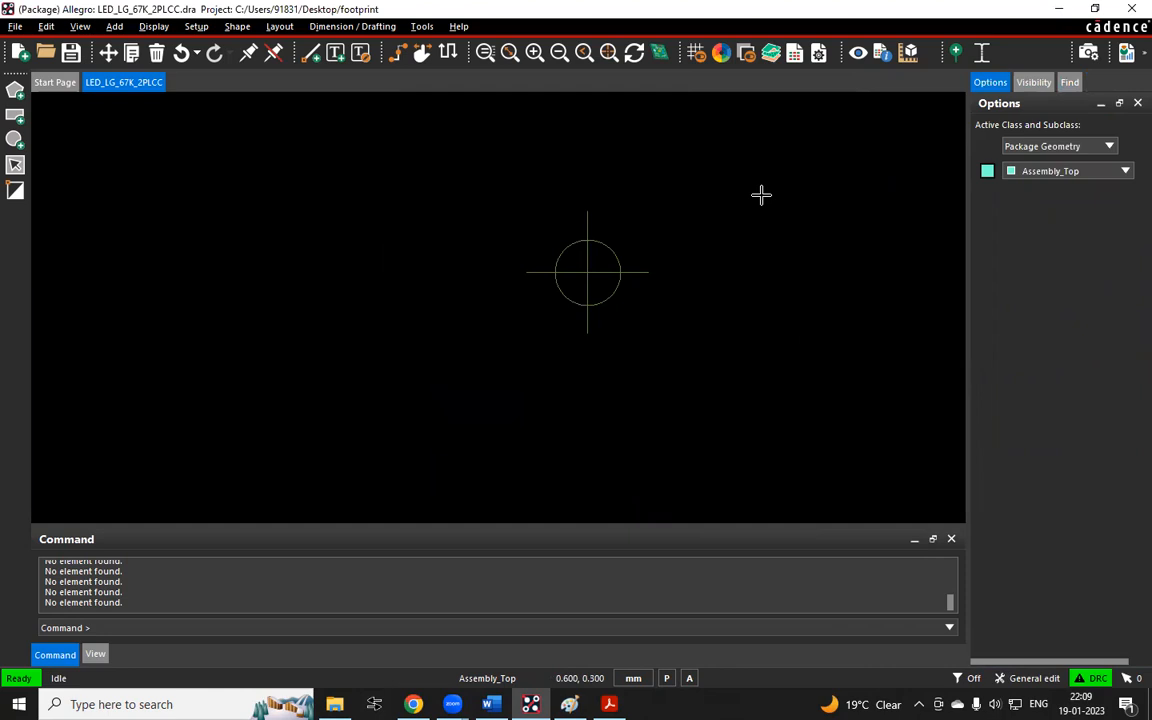
Capture a full-screen snip of the Allegro window and paste it into Paint
key("super+shift+s")
left_click_drag(2, 2, 1142, 694)
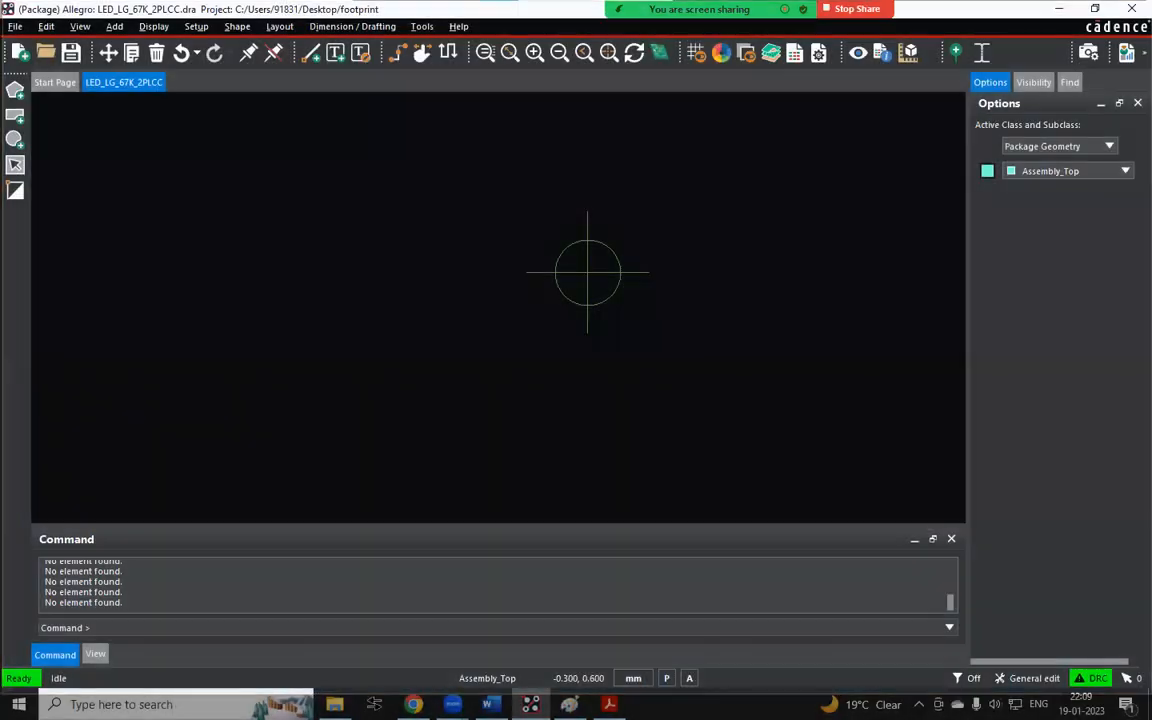
left_click(571, 704)
scroll(506, 482, "down", 5)
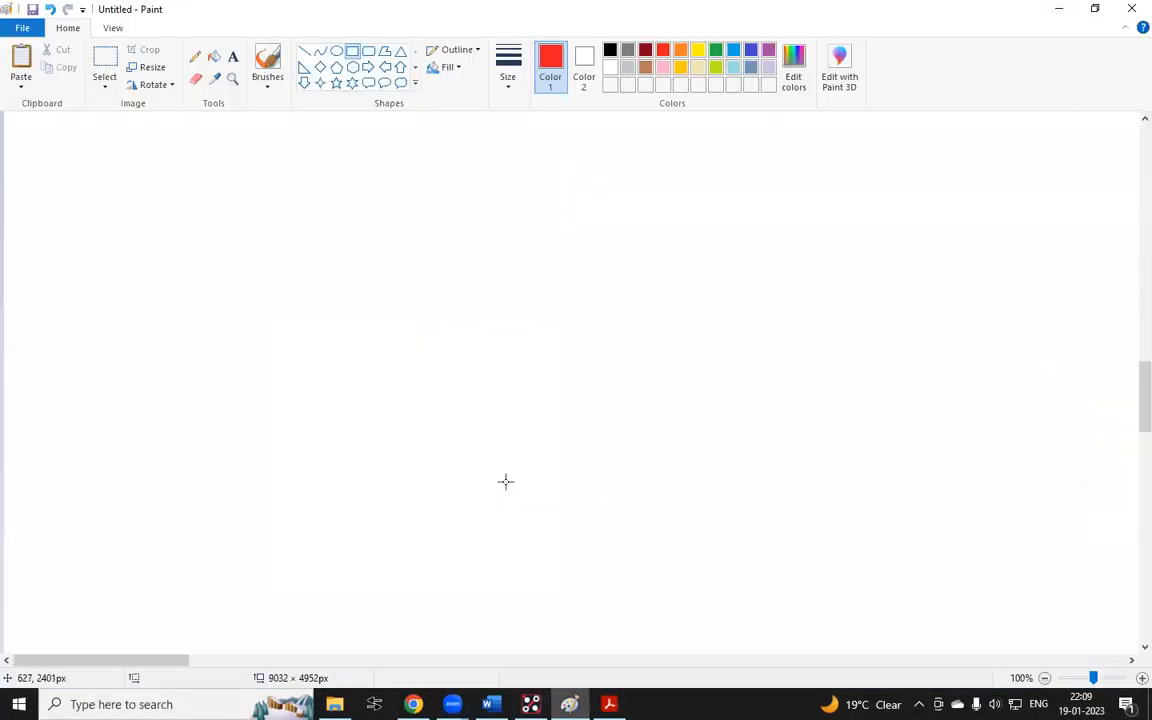
key("ctrl+v")
scroll(738, 327, "down", 1, "ctrl")
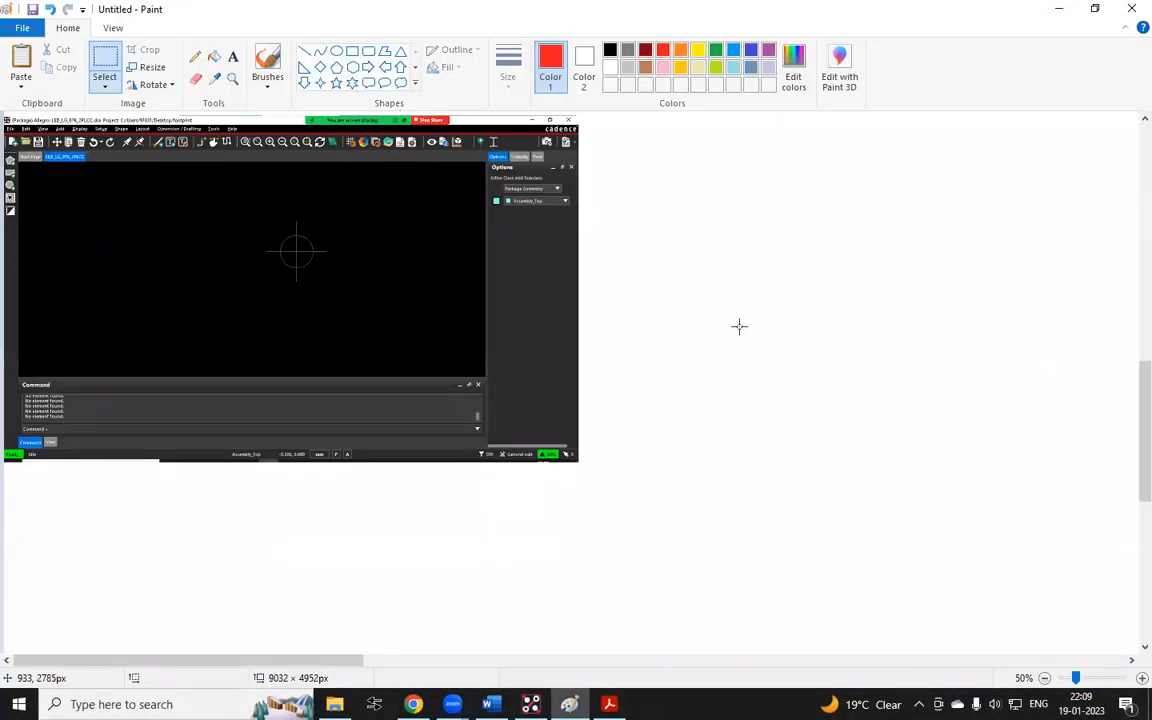
scroll(72, 158, "up", 1, "ctrl")
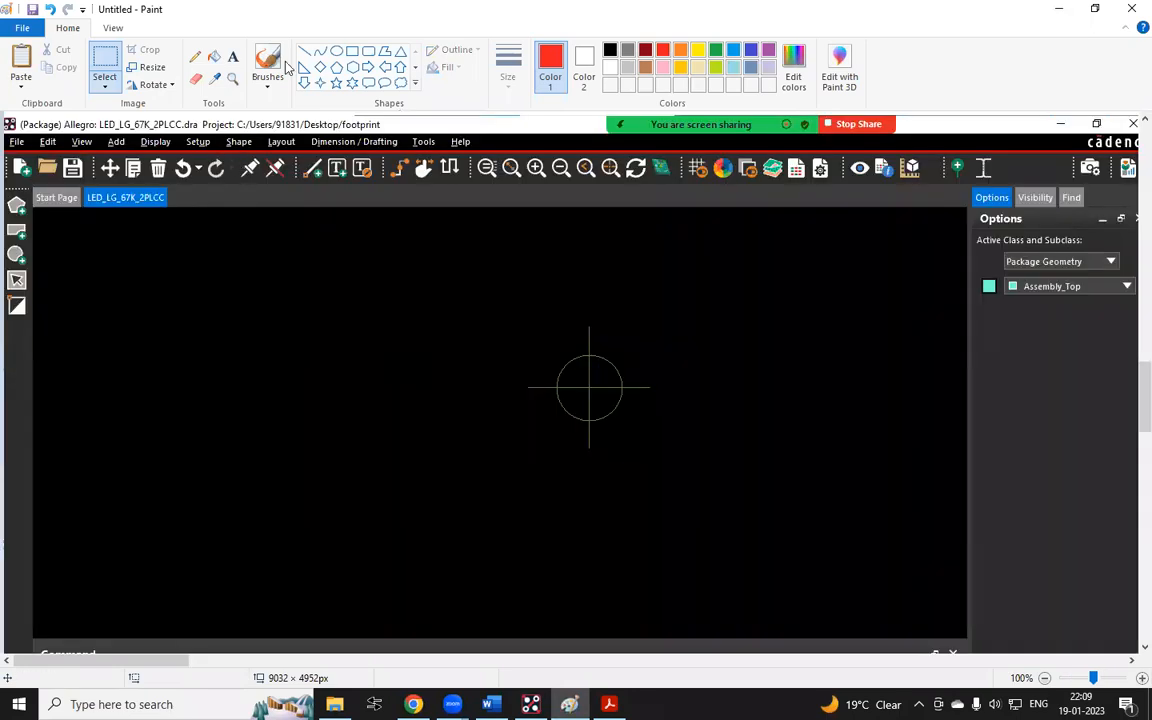
Outline the move, copy, delete, undo and redo toolbar icons in the pasted screenshot with a red rectangle
left_click(352, 50)
mouse_move(94, 153)
left_mouse_down()
mouse_move(146, 181)
mouse_move(281, 187)
mouse_move(229, 183)
left_mouse_up()
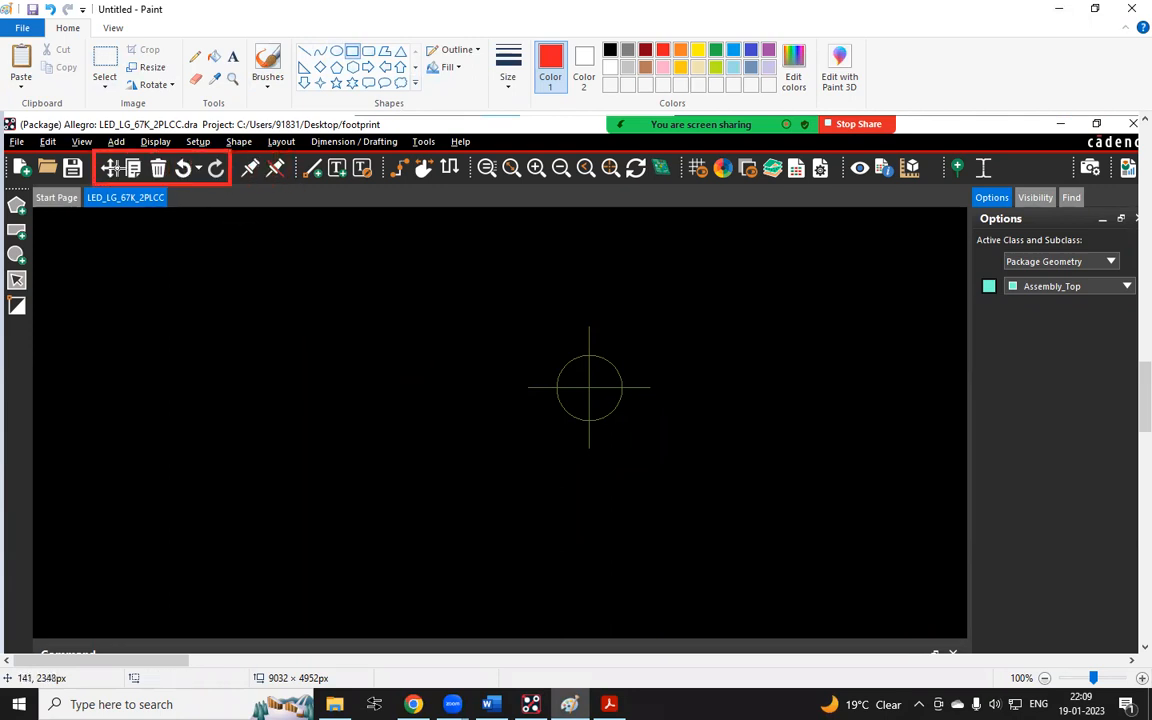
scroll(100, 172, "up", 1, "ctrl")
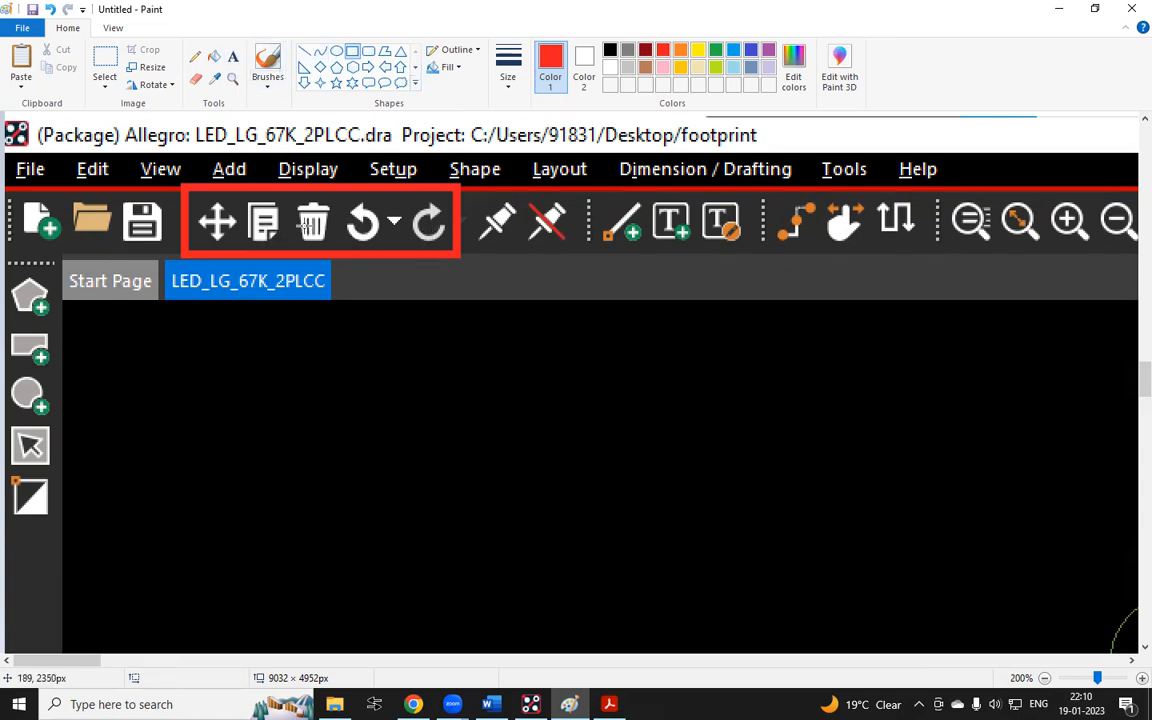
scroll(257, 206, "down", 1, "ctrl")
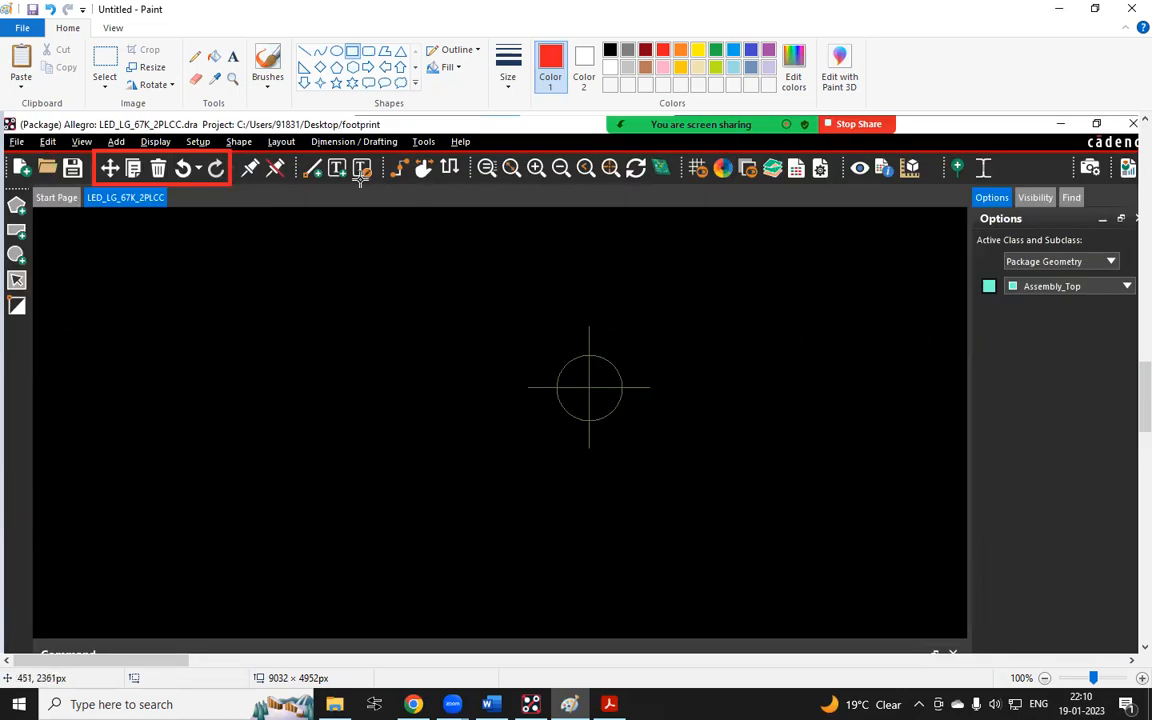
scroll(336, 168, "up", 1, "ctrl")
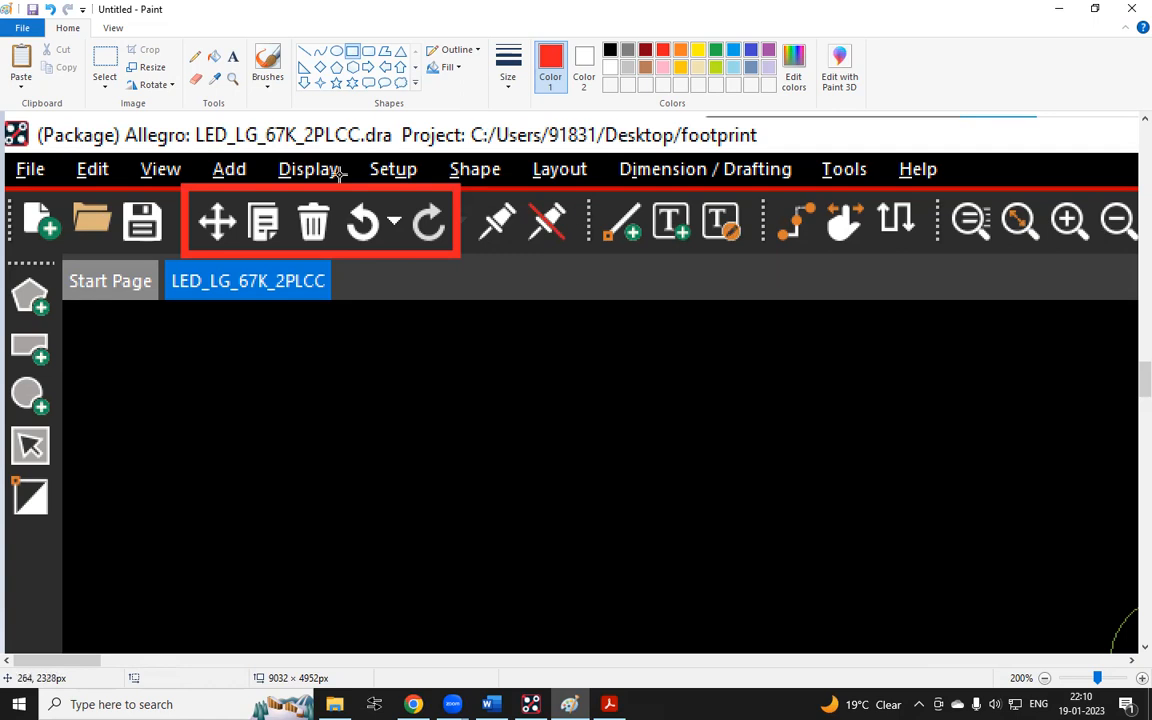
scroll(728, 226, "down", 1, "ctrl")
Mark further toolbar groups with red rectangles: add-line and text icons, zoom icons, grid icon and visibility icons
mouse_move(398, 159)
left_mouse_down()
mouse_move(468, 186)
mouse_move(411, 175)
mouse_move(300, 182)
left_mouse_up()
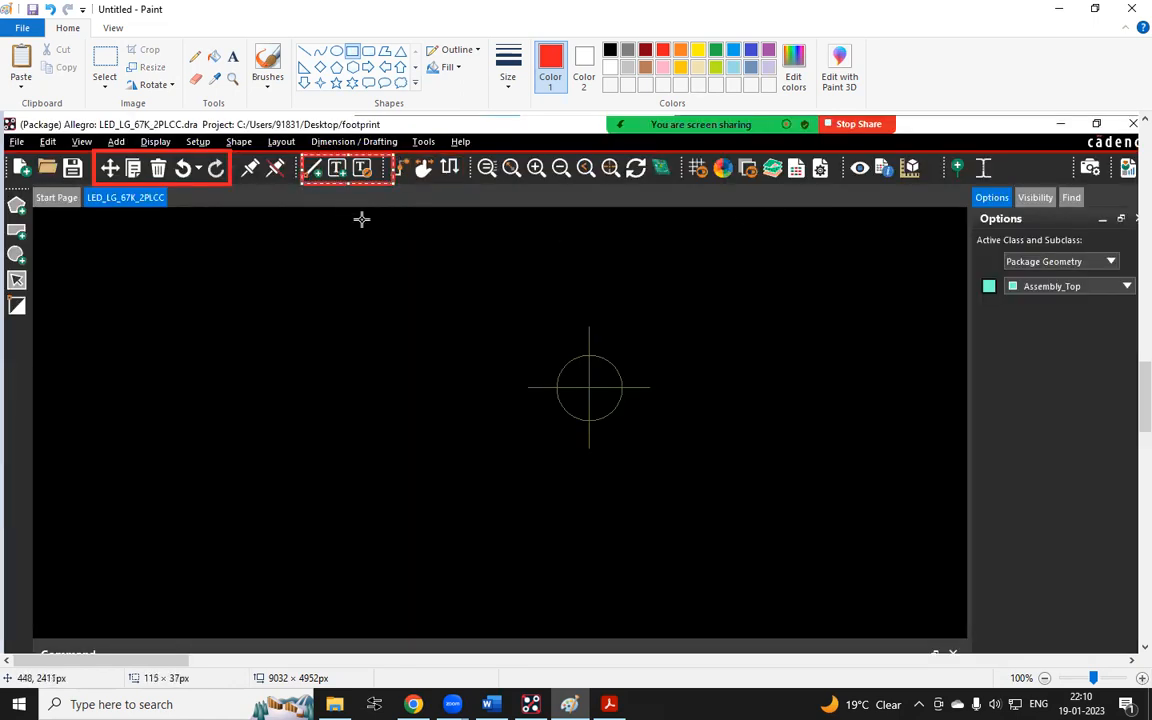
left_click(403, 241)
left_click_drag(494, 147, 651, 186)
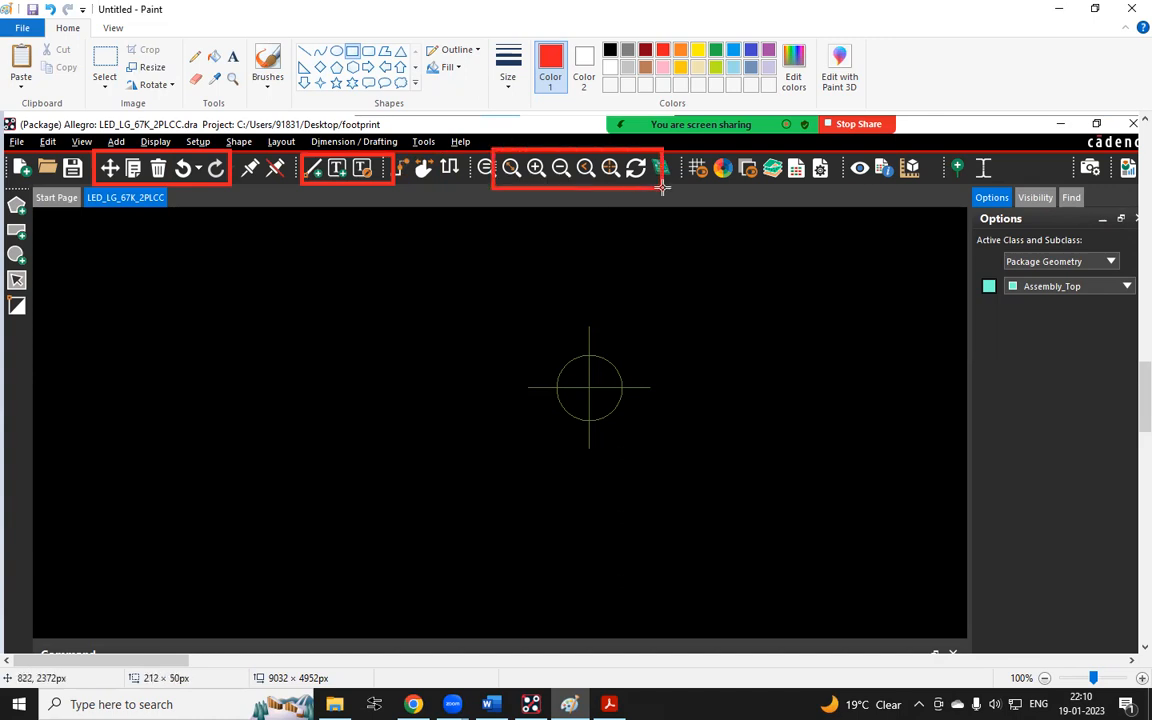
left_click_drag(686, 141, 708, 185)
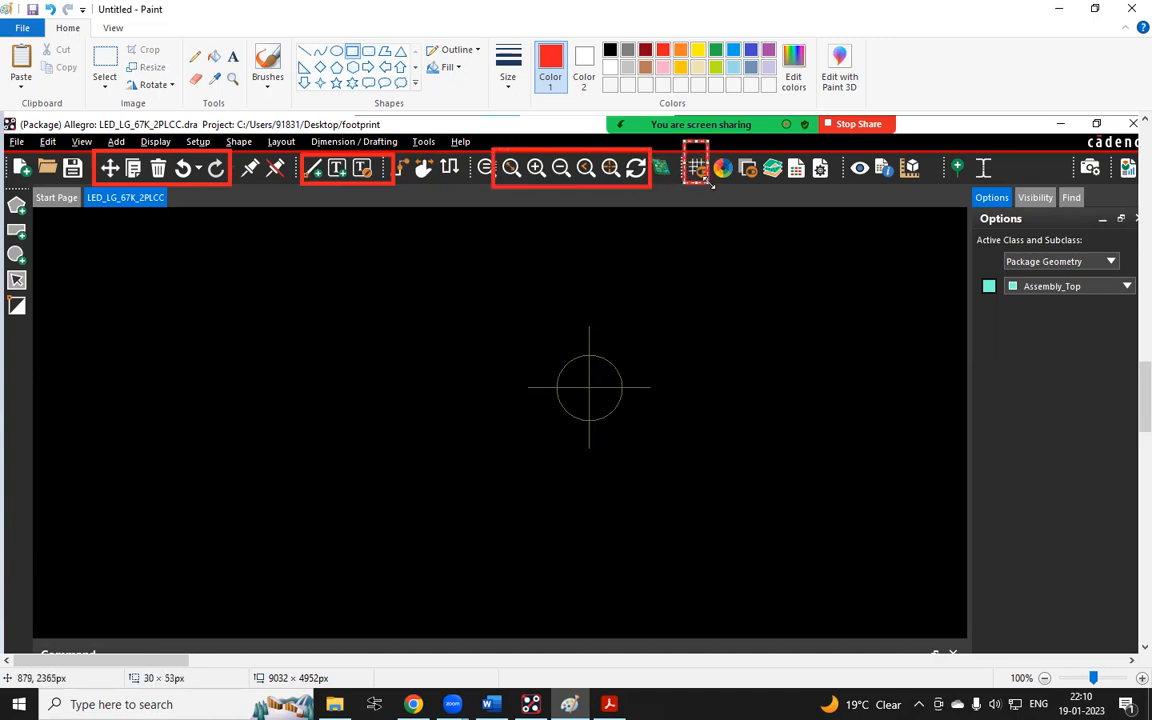
left_click_drag(657, 143, 675, 196)
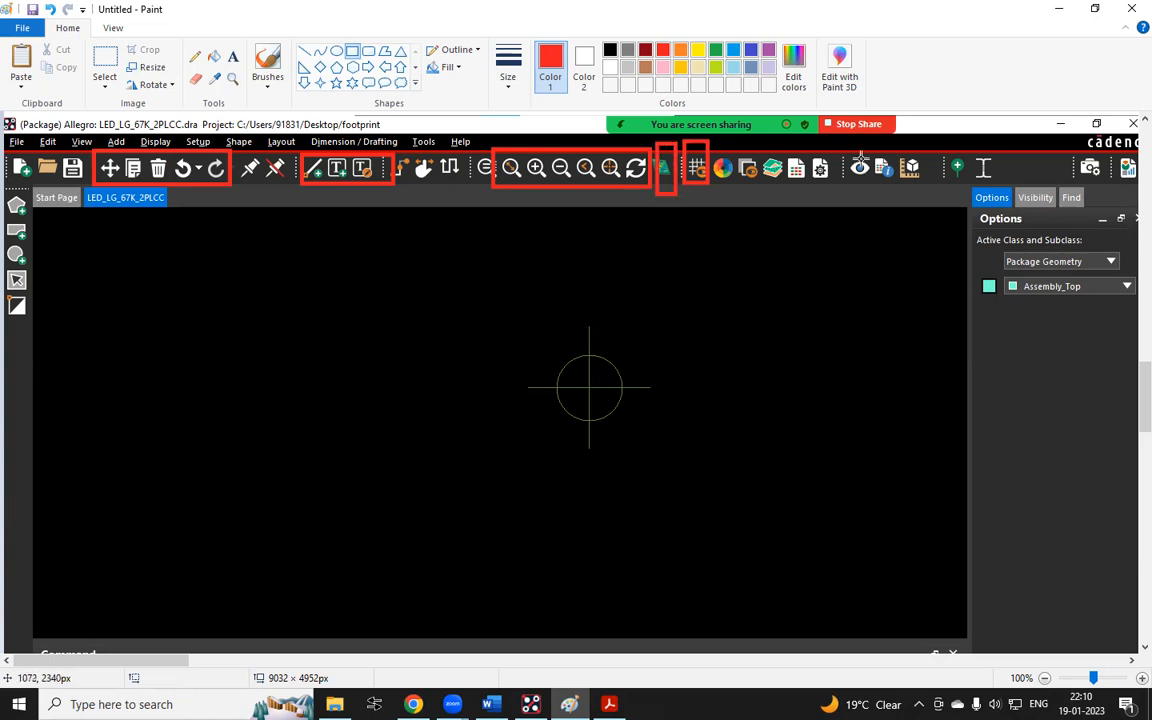
mouse_move(848, 142)
left_mouse_down()
mouse_move(923, 184)
mouse_move(947, 184)
mouse_move(923, 220)
left_mouse_up()
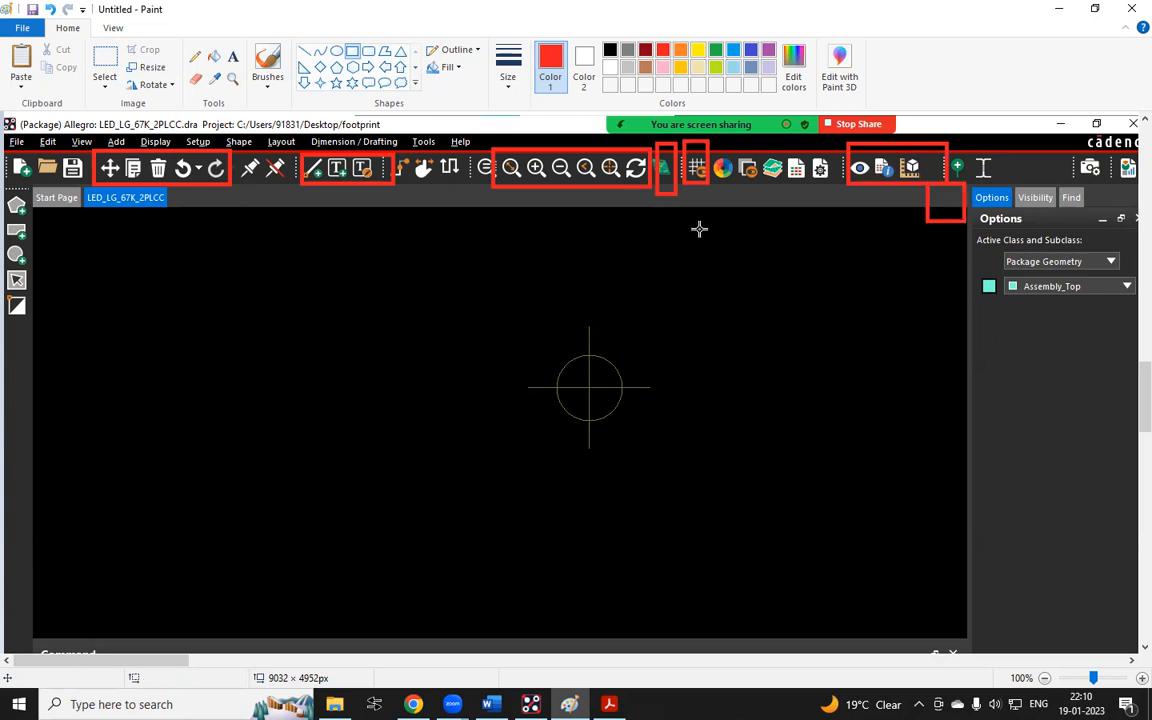
Outline the Options, Visibility and Find panel selectors in the screenshot with a red rectangle
scroll(628, 216, "down", 1, "ctrl")
scroll(606, 225, "up", 1, "ctrl")
left_click(1131, 661)
left_click(1130, 662)
left_click_drag(401, 175, 523, 186)
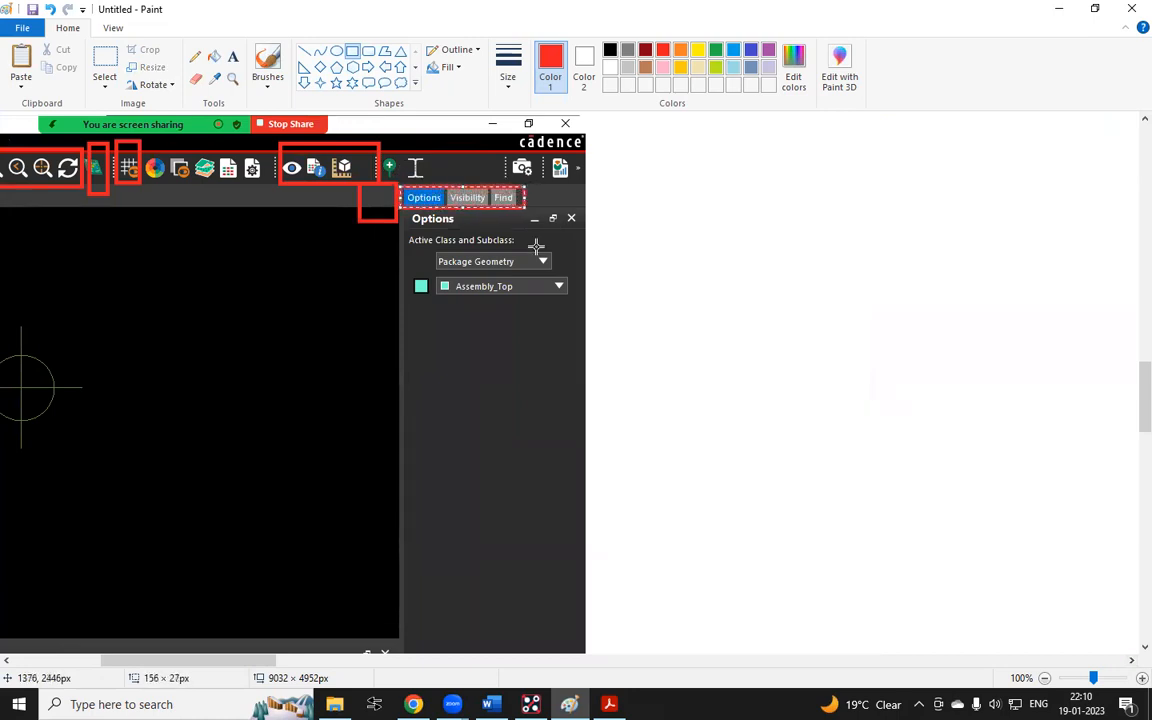
left_click(545, 357)
Outline the command input line and label it "Command Console" in red text
scroll(580, 300, "down", 4)
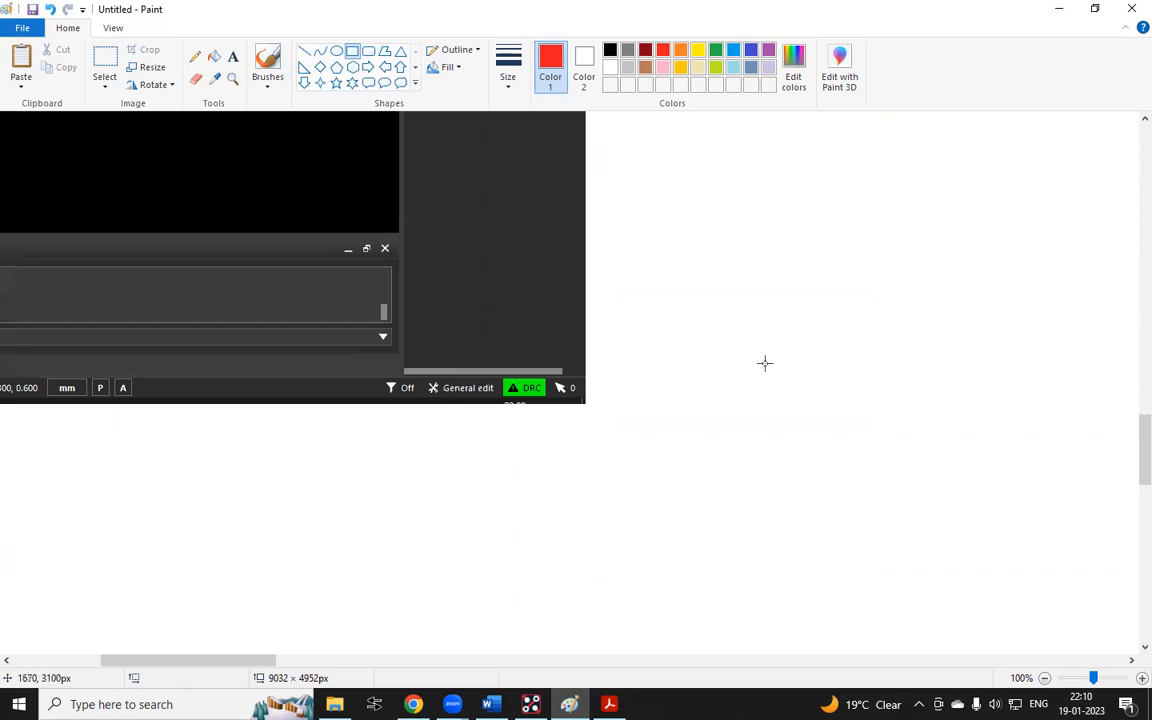
scroll(765, 363, "down", 3, "ctrl")
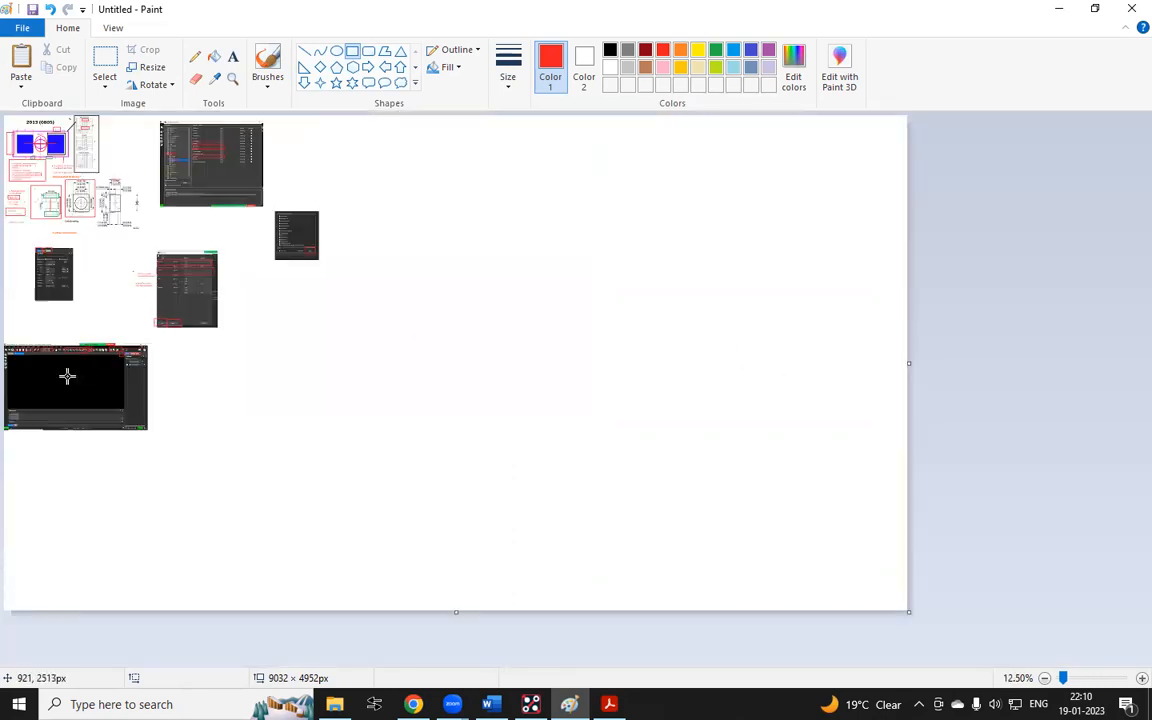
scroll(5, 360, "up", 3, "ctrl")
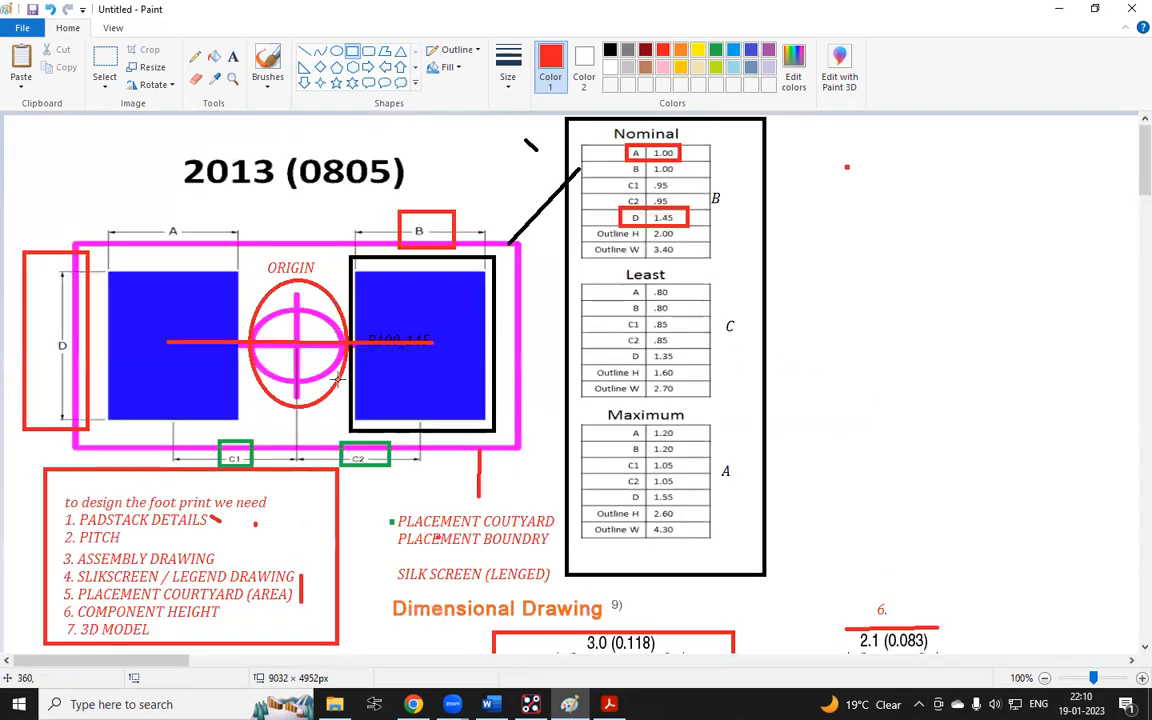
scroll(338, 379, "down", 20)
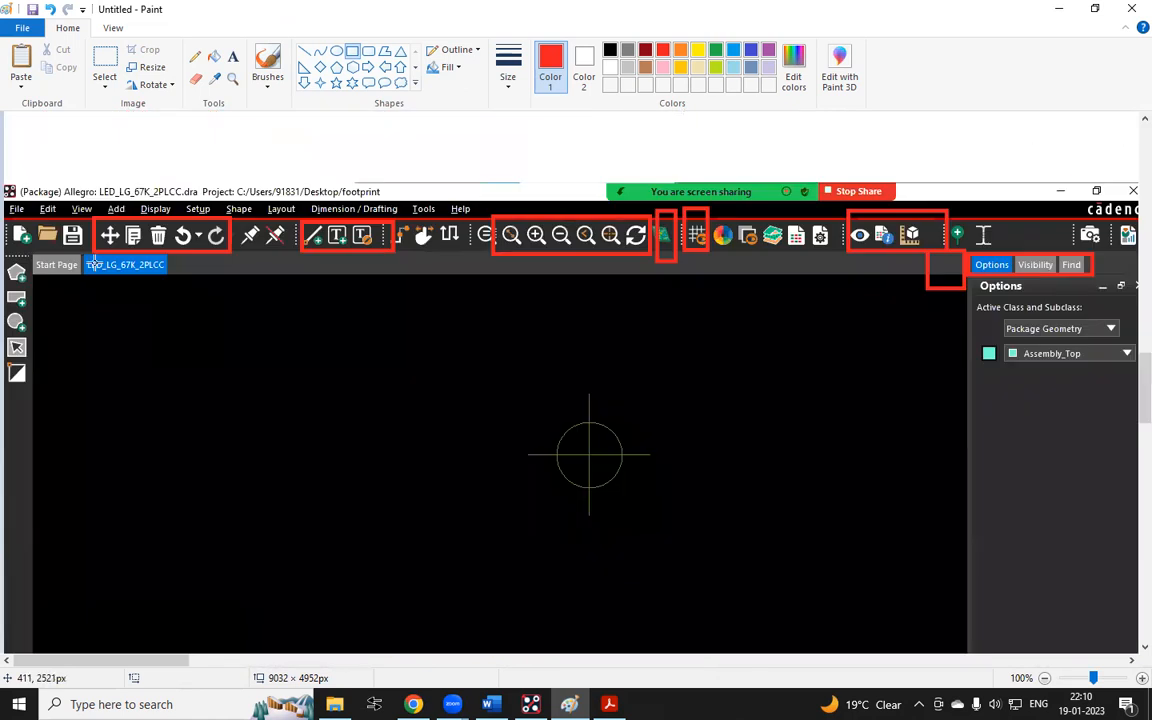
scroll(93, 263, "down", 5)
left_click_drag(95, 263, 590, 277)
left_click(233, 56)
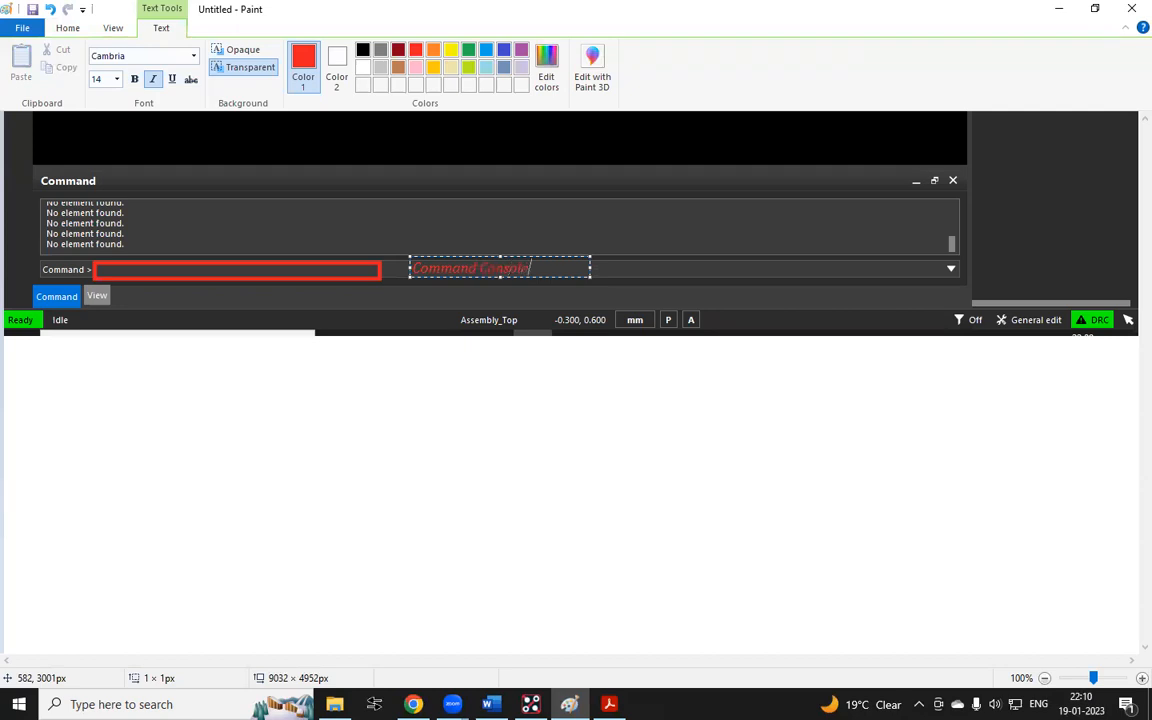
left_click(240, 307)
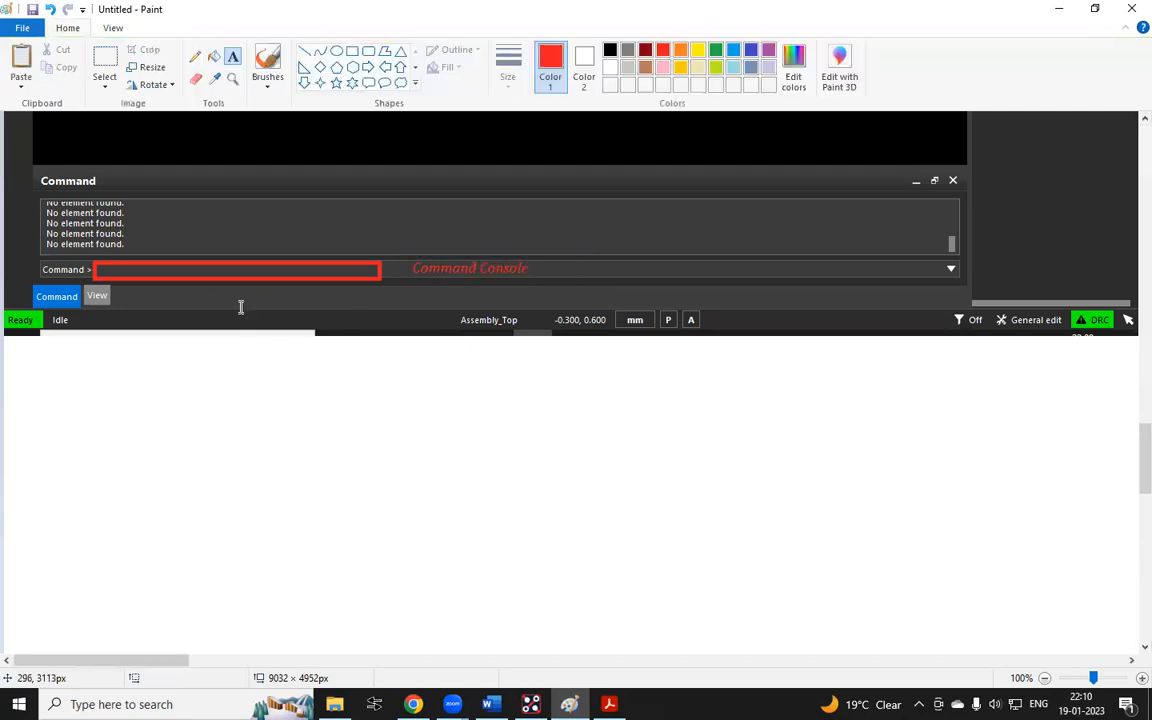
scroll(477, 225, "up", 3)
scroll(452, 254, "down", 2, "ctrl")
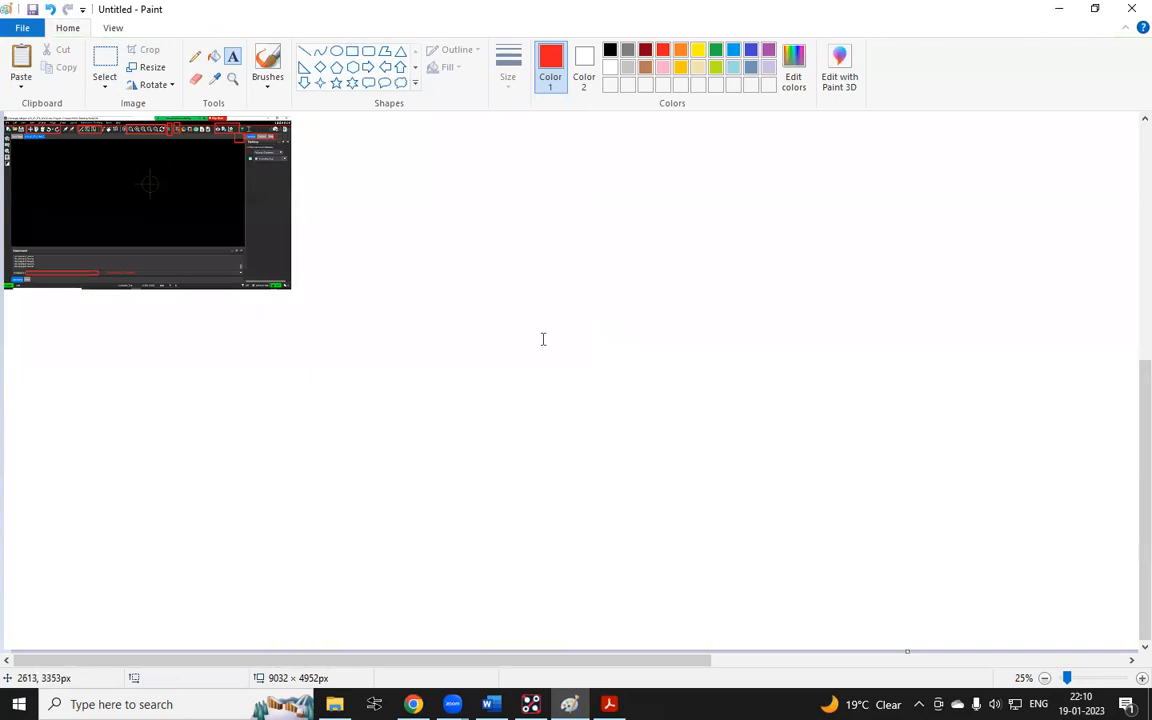
scroll(552, 350, "up", 1, "ctrl")
scroll(784, 393, "up", 2, "ctrl")
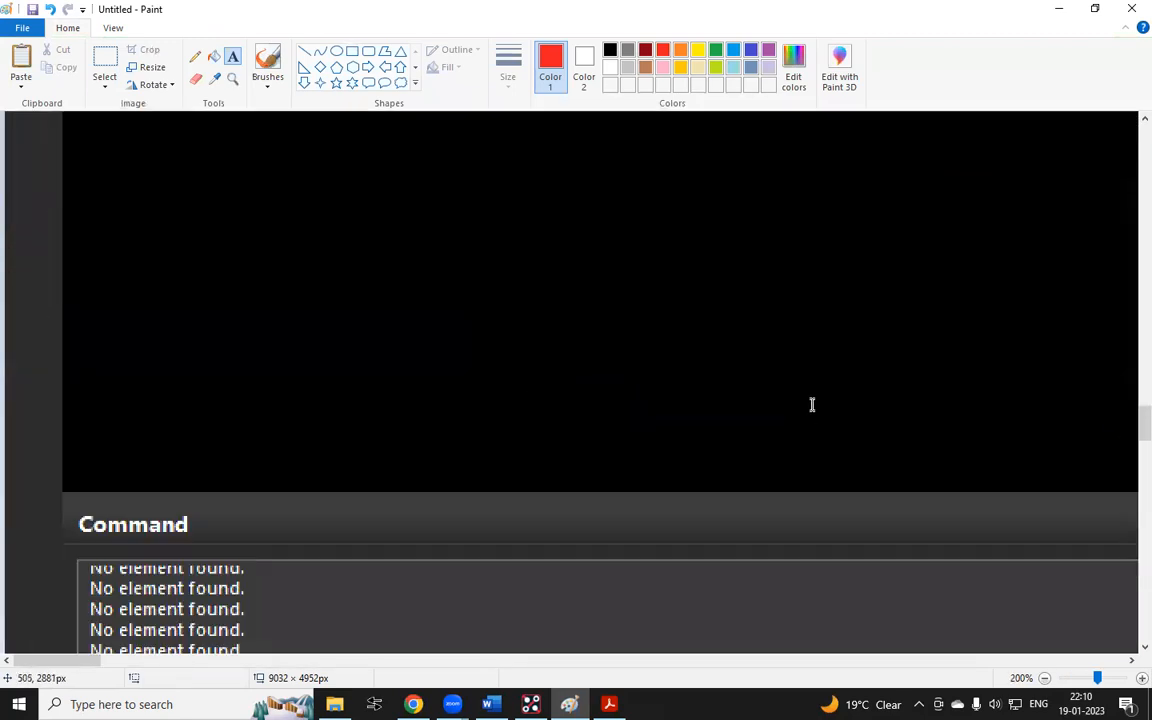
Outline the General edit mode indicator in the screenshot's status bar with a red rectangle
scroll(812, 404, "down", 5)
scroll(1130, 662, "right", 10)
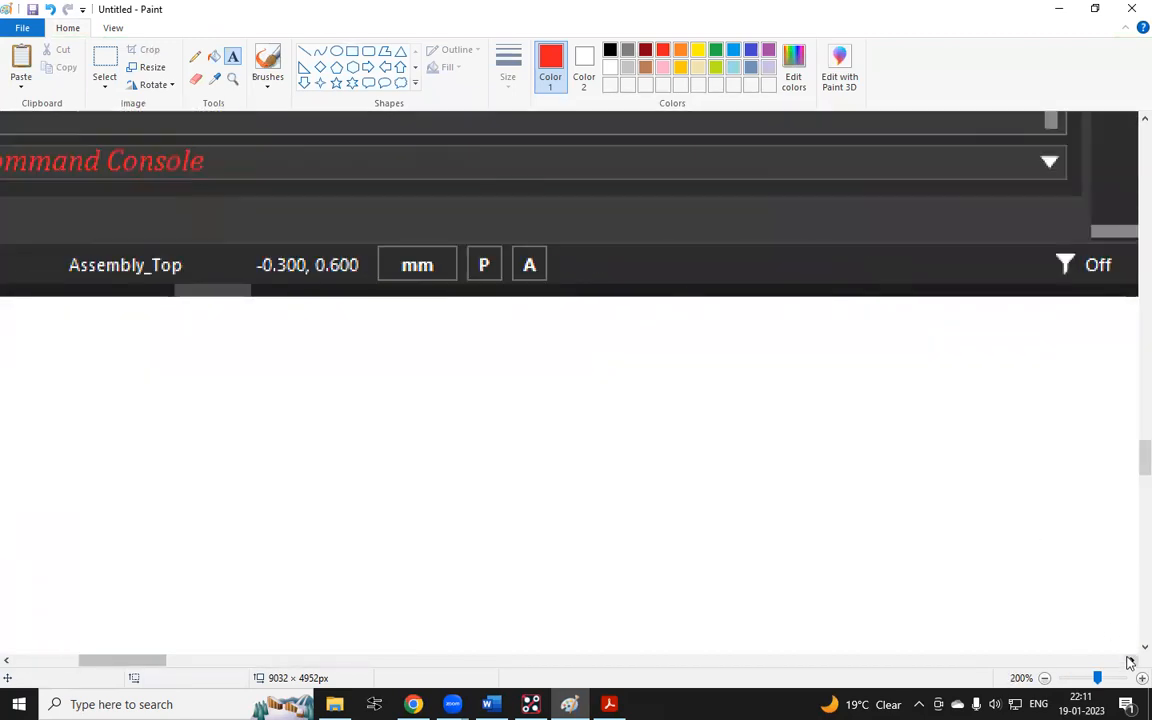
scroll(784, 347, "up", 1)
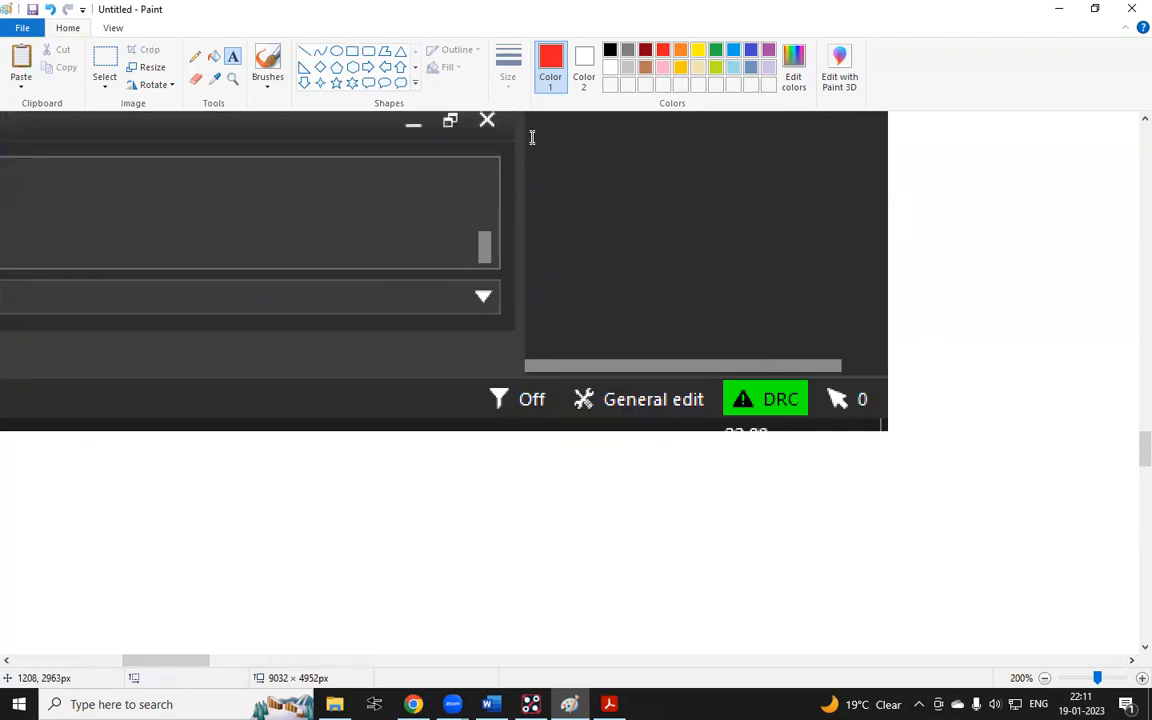
left_click(352, 51)
left_click_drag(545, 359, 722, 432)
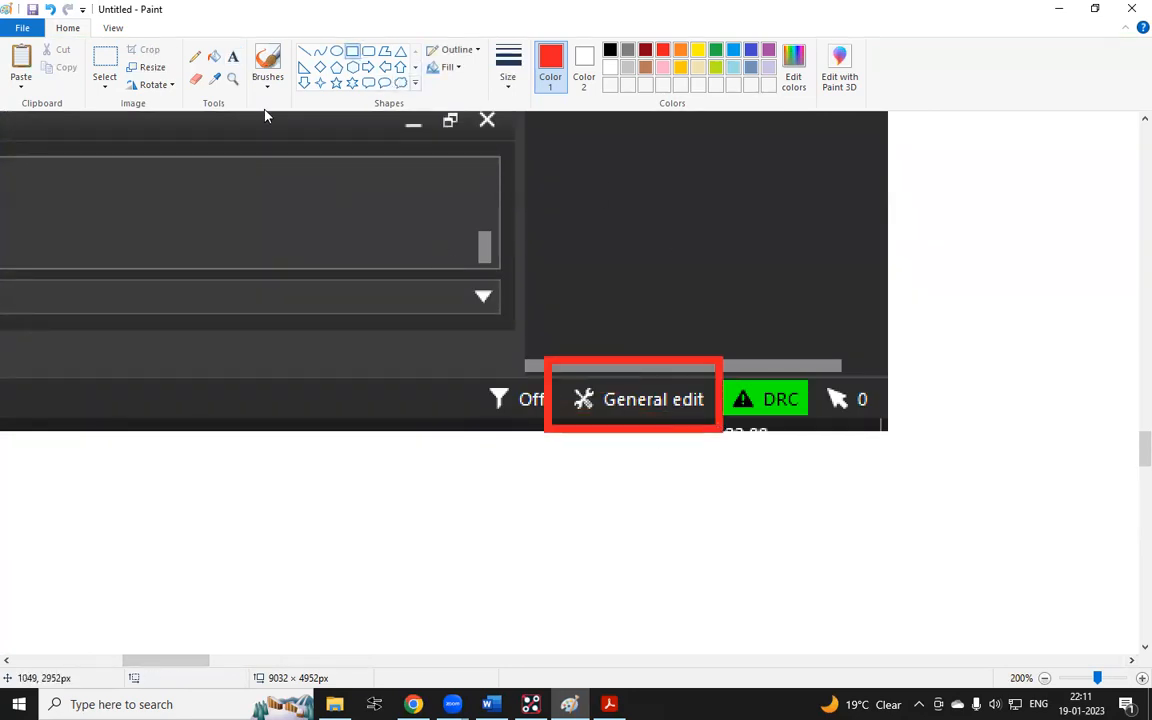
Label the outlined indicator "EDITOR WORK SPACE" in red text placed above it
left_click(233, 56)
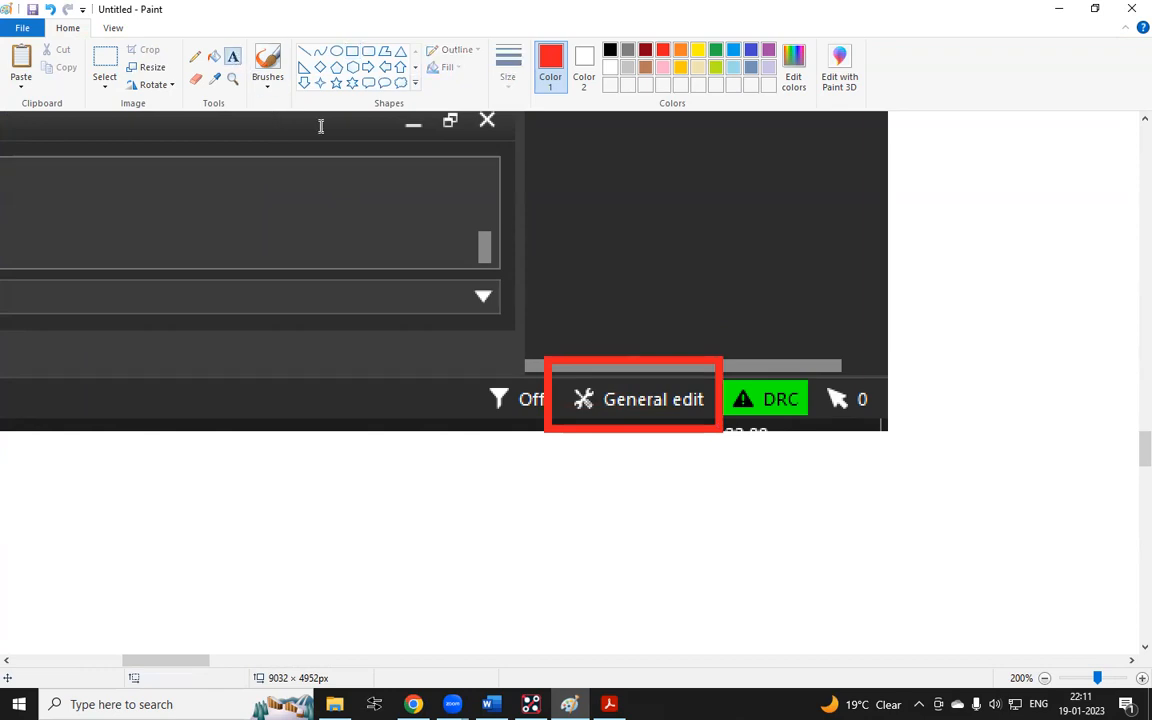
left_click(561, 321)
type("EDITOR WO")
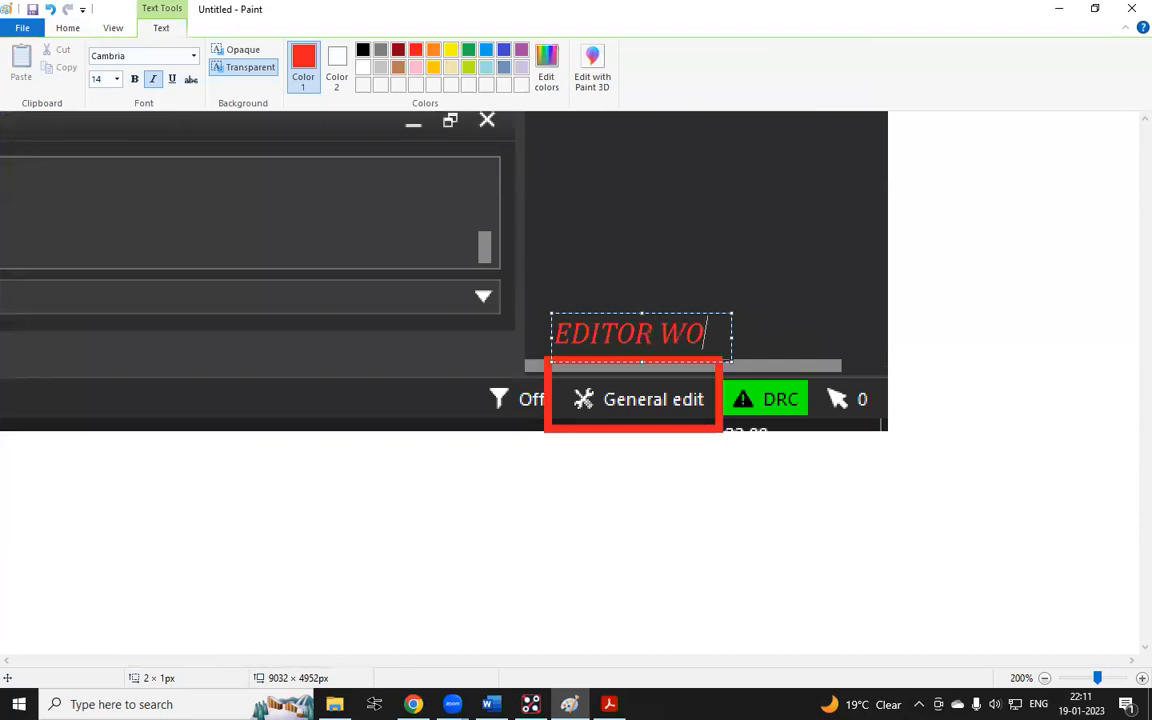
type("RK SPACE")
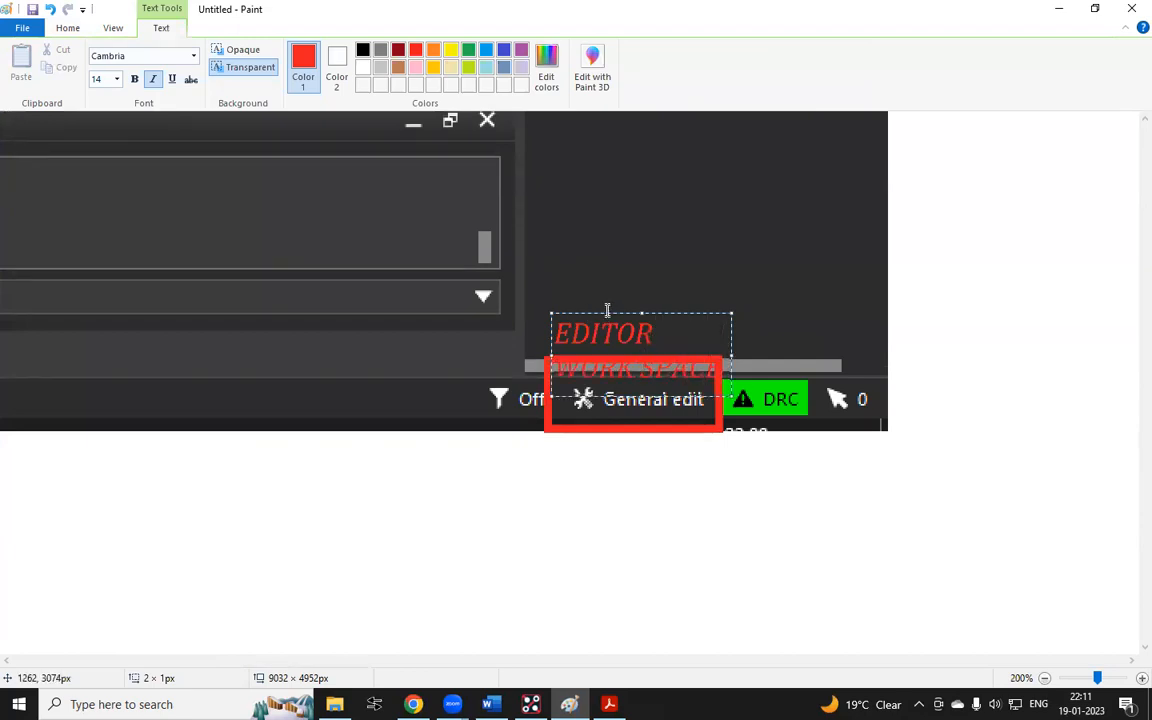
left_click_drag(612, 310, 612, 260)
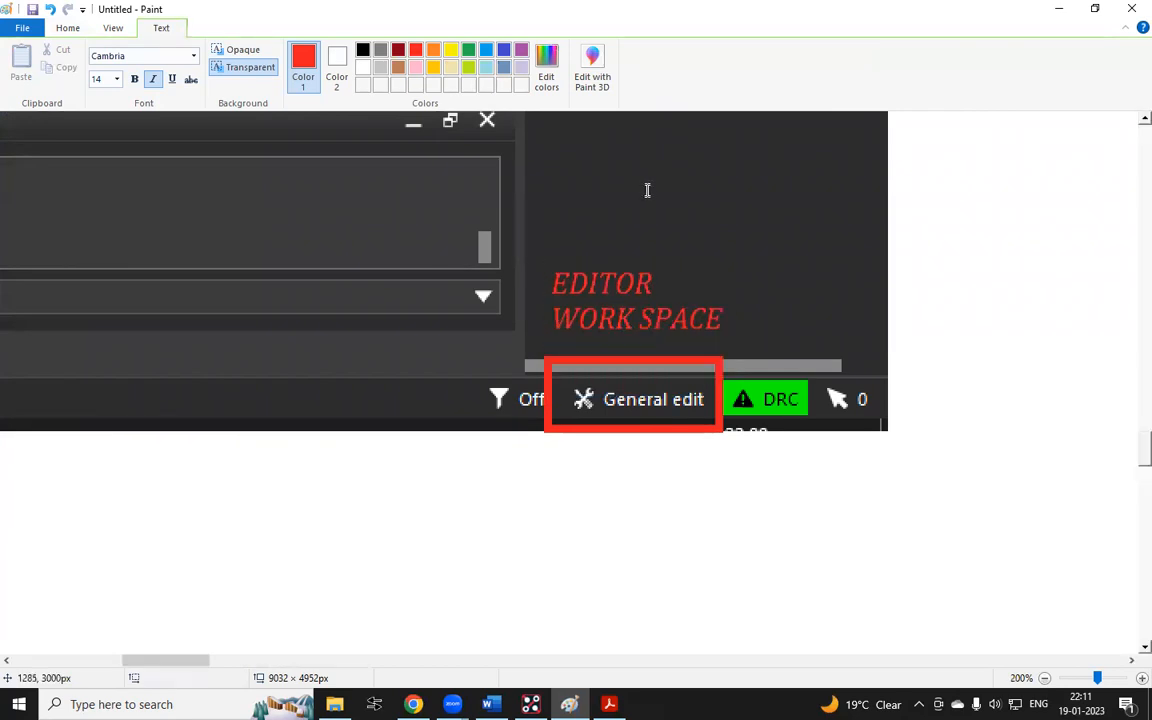
left_click(635, 195)
Switch the application mode through Etch Edit, Shape Edit and None, ending back on General Edit
left_click(531, 704)
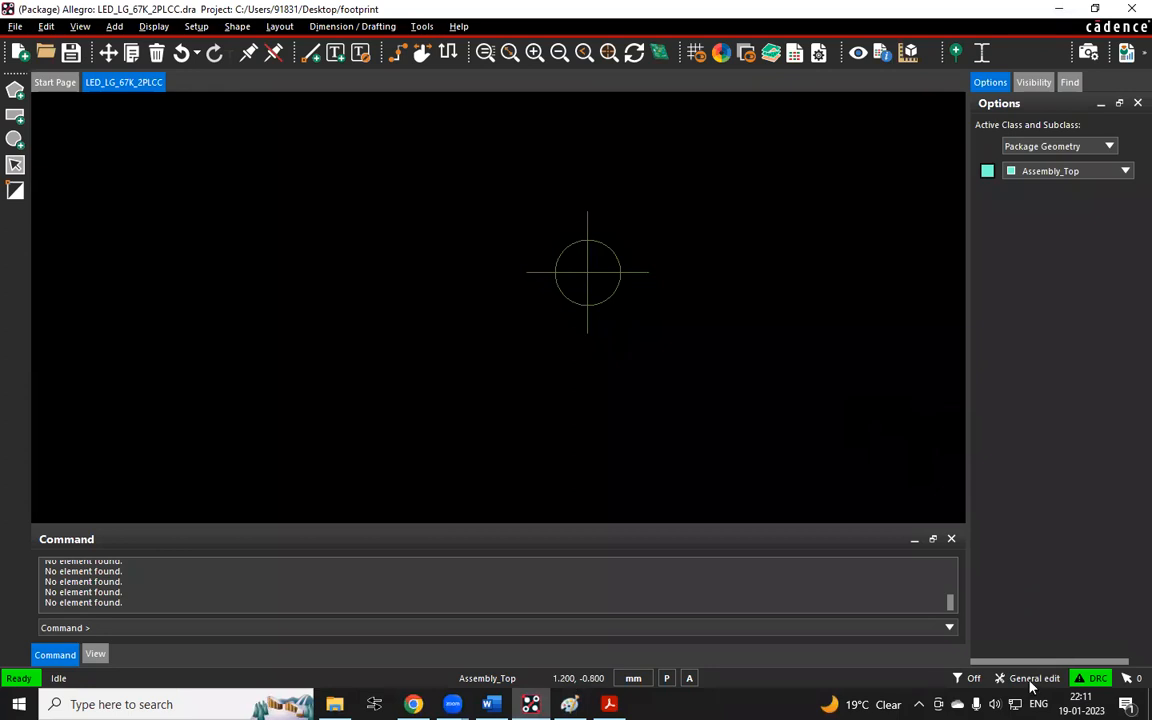
left_click(1033, 678)
left_click(1056, 633)
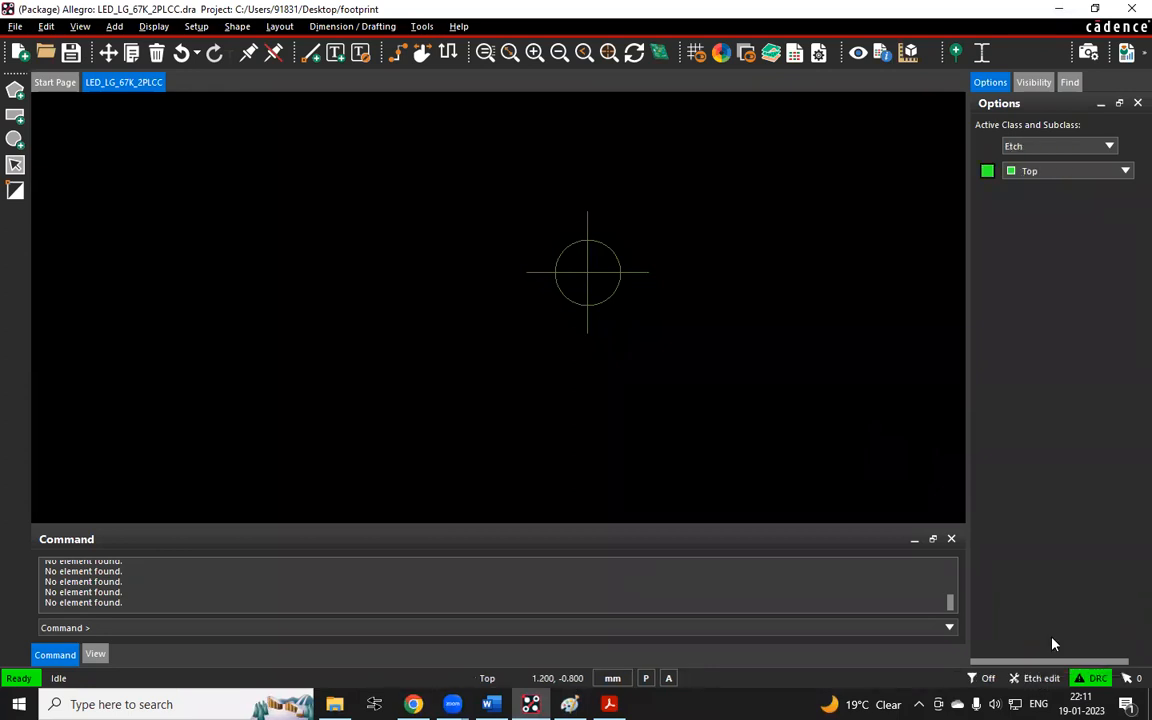
left_click(1040, 678)
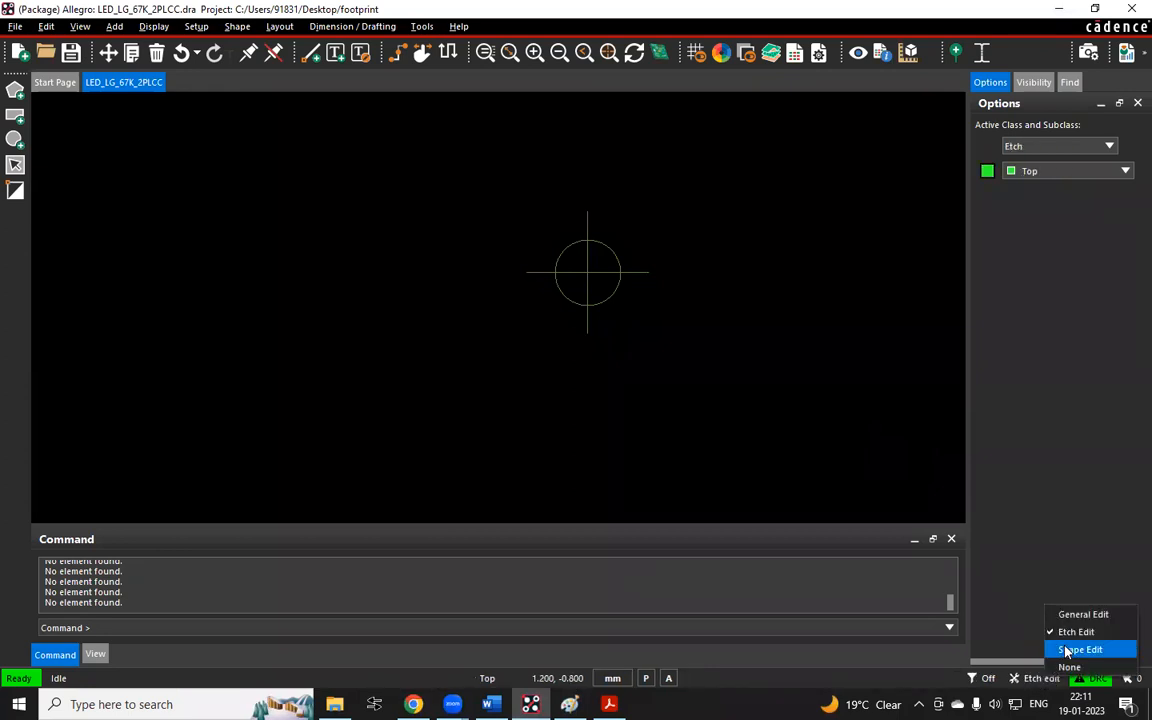
left_click(1078, 649)
left_click(1040, 678)
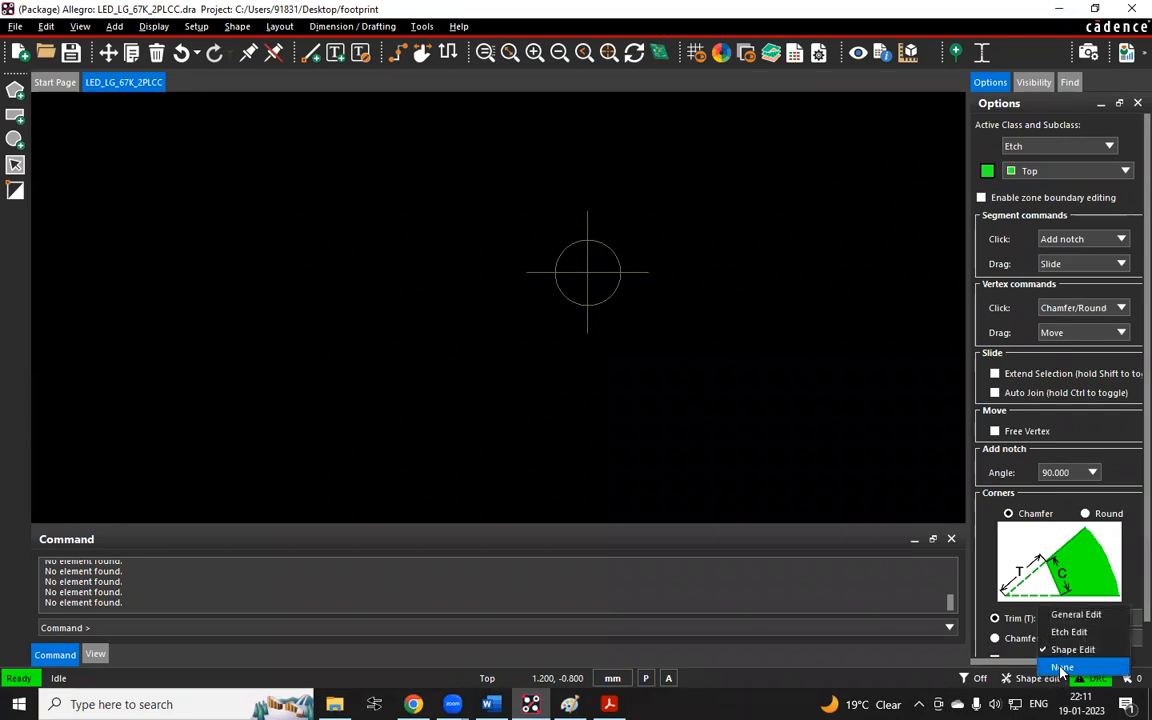
left_click(1063, 666)
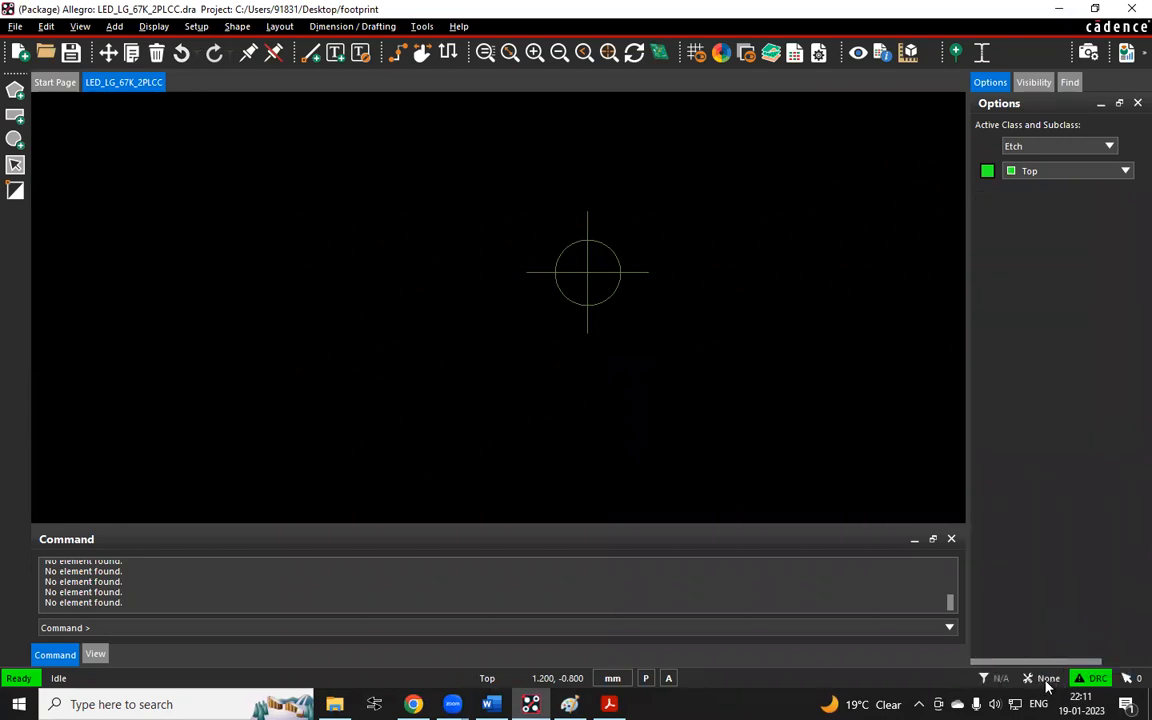
left_click(1045, 679)
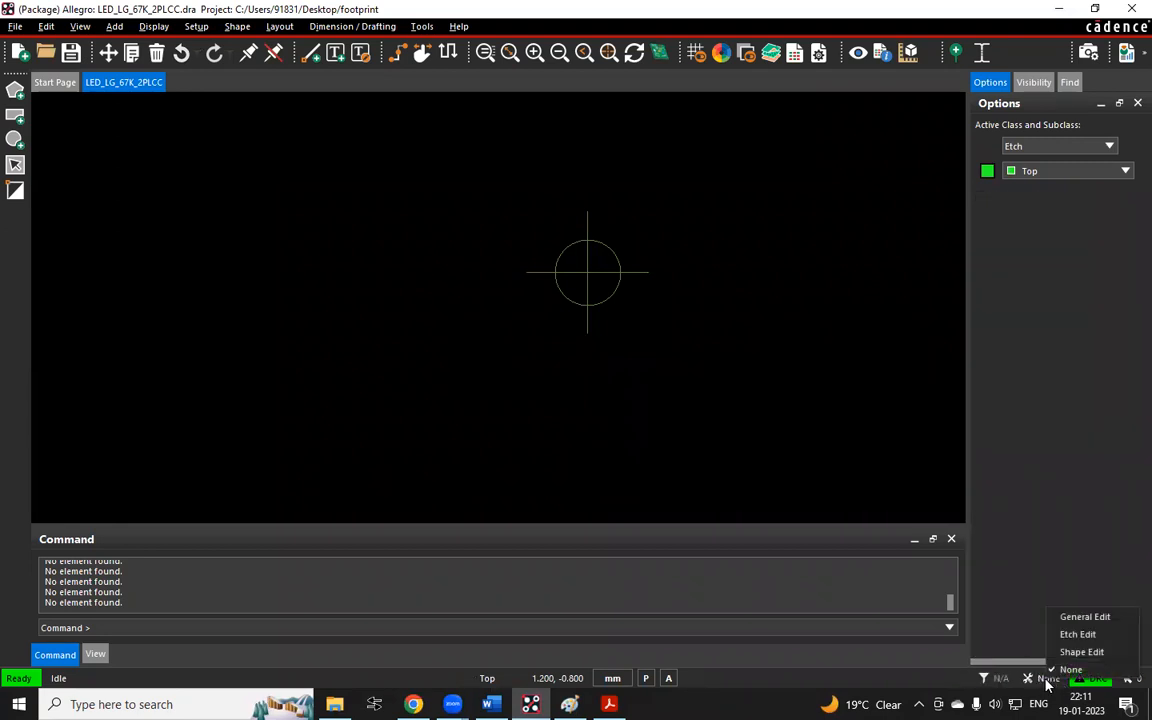
left_click(1081, 617)
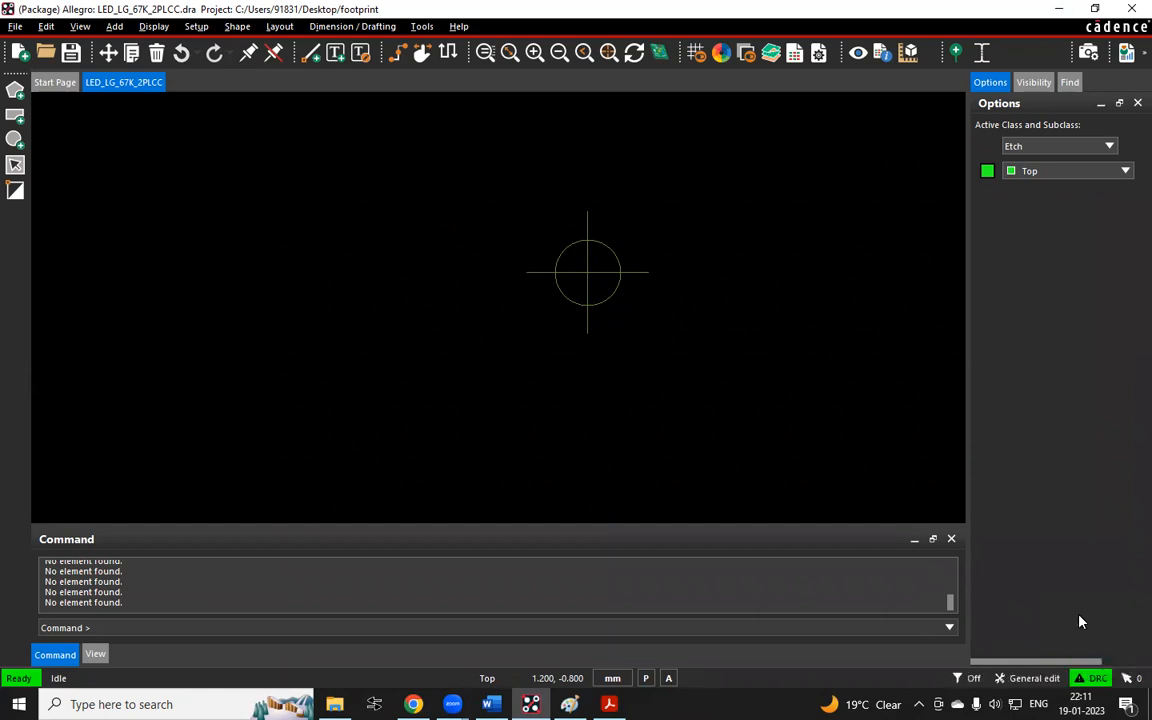
left_click(1040, 678)
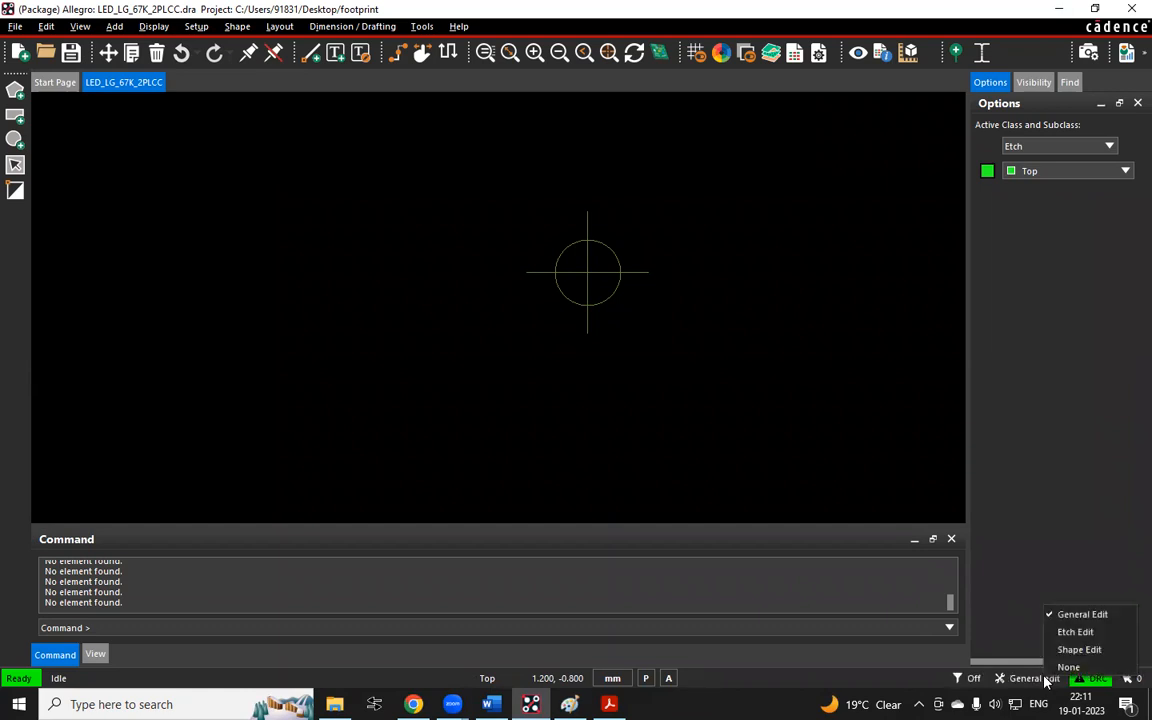
left_click(1066, 636)
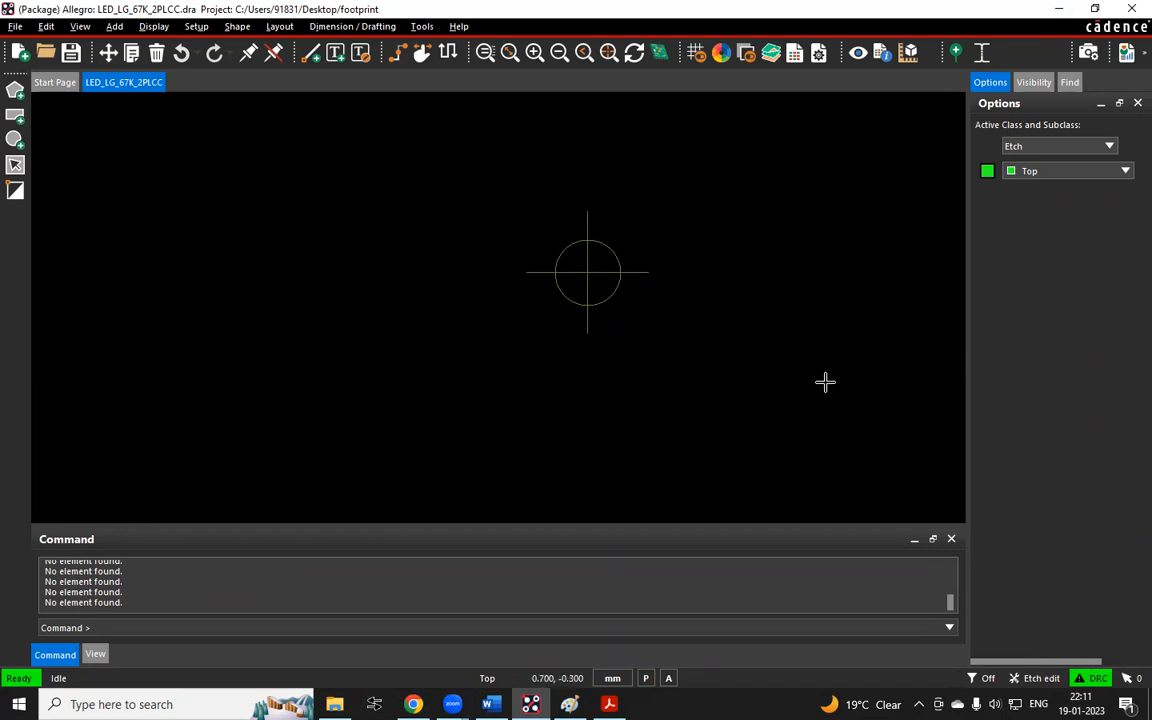
left_click(1040, 678)
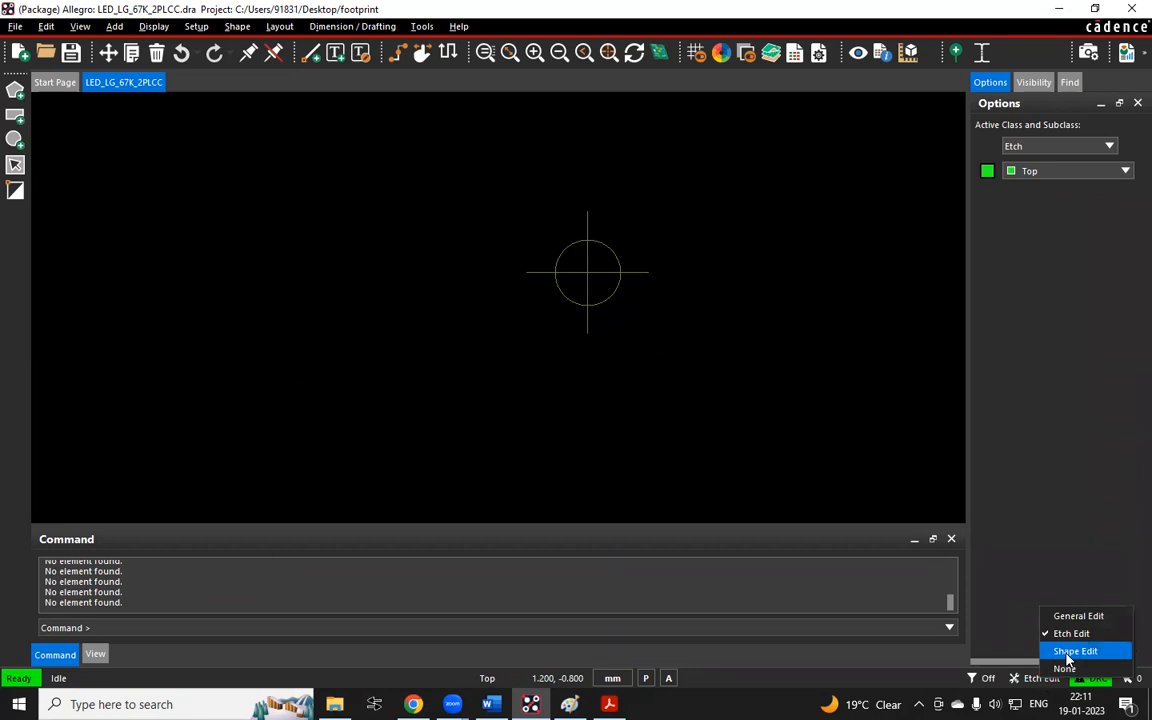
left_click(1068, 652)
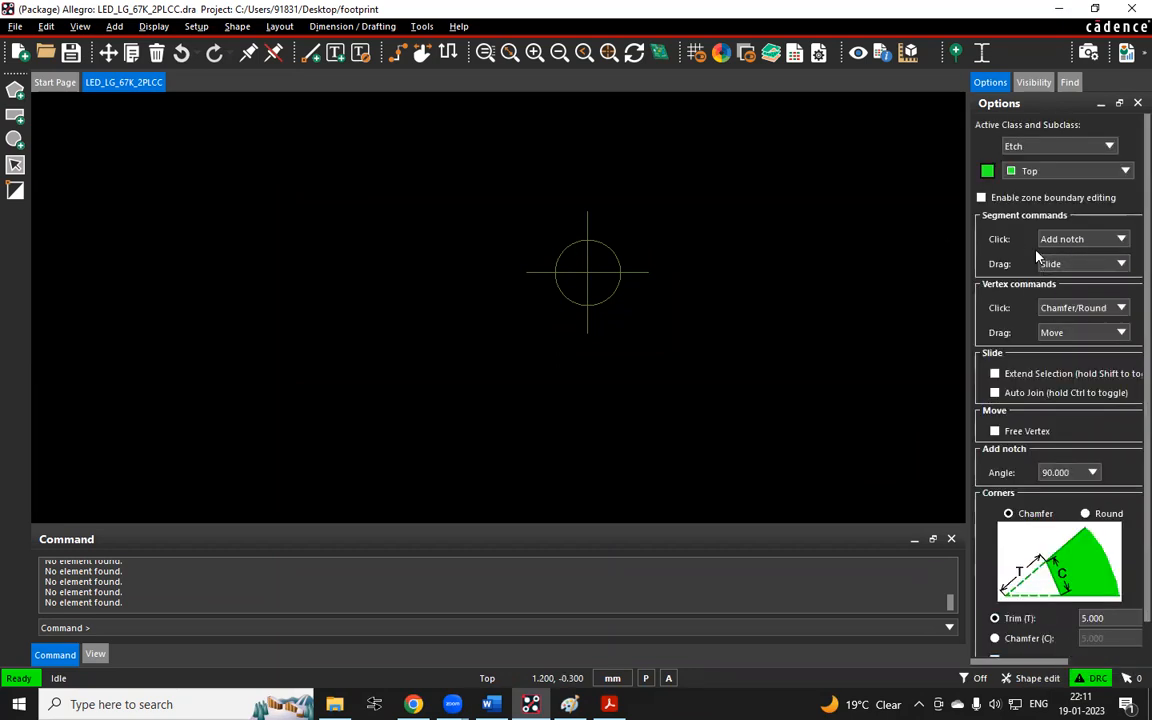
left_click(1040, 680)
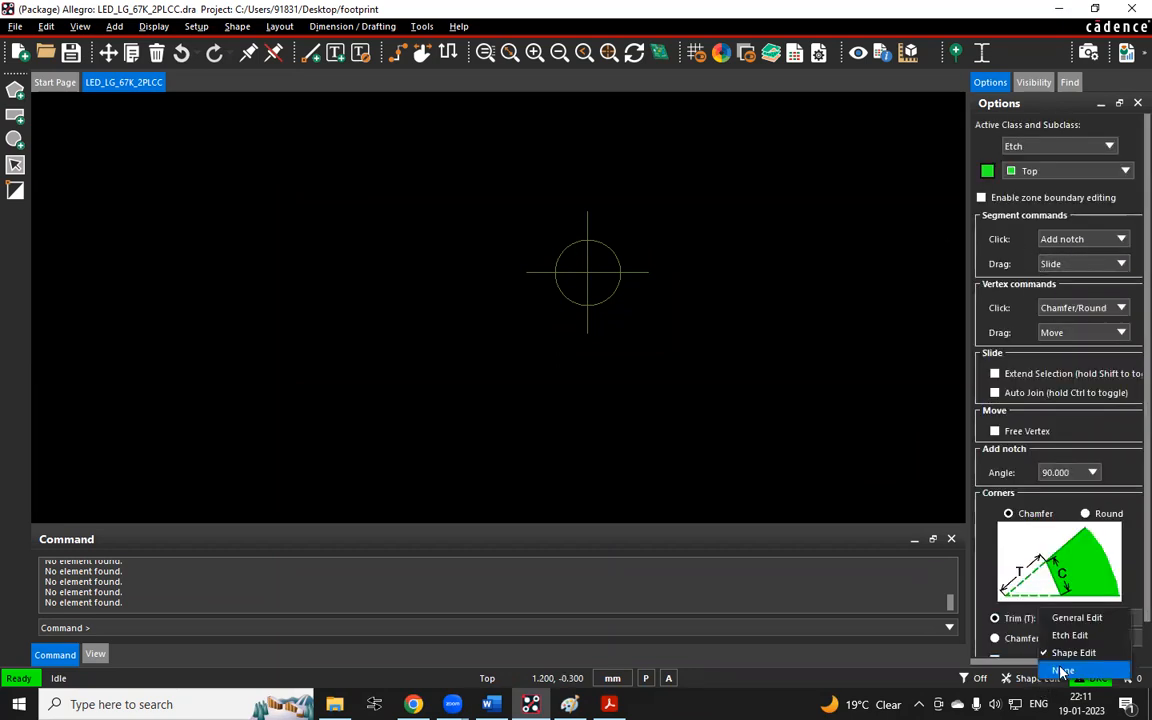
left_click(1068, 616)
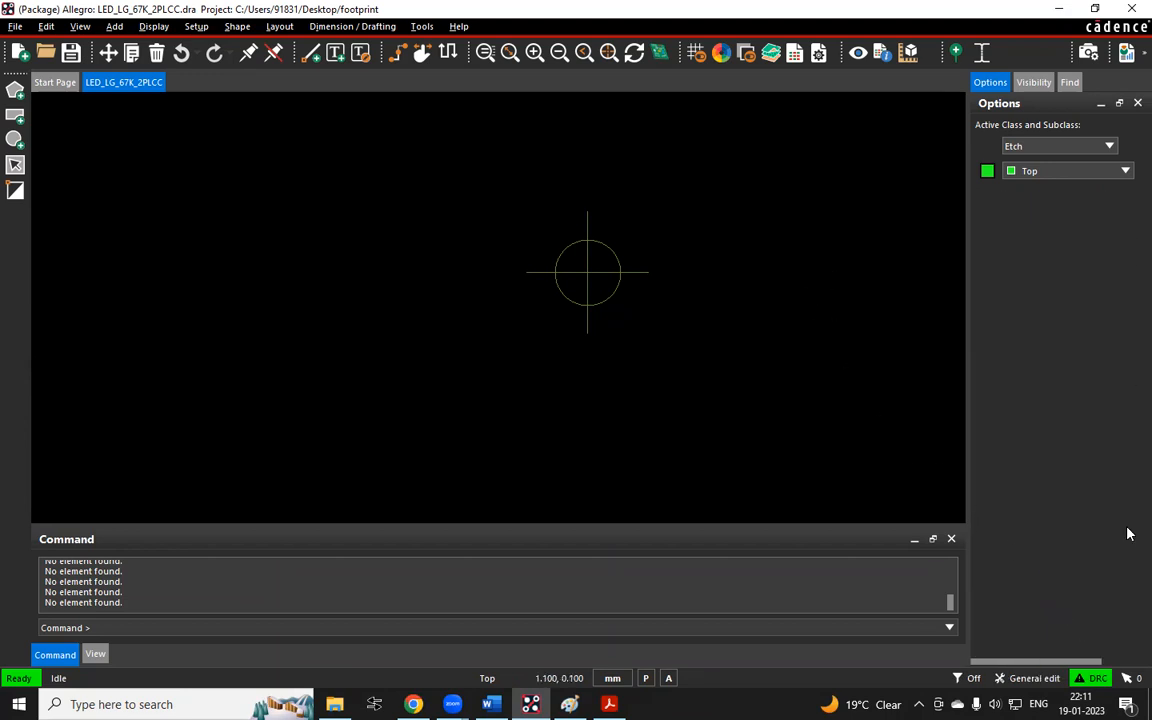
left_click(1036, 679)
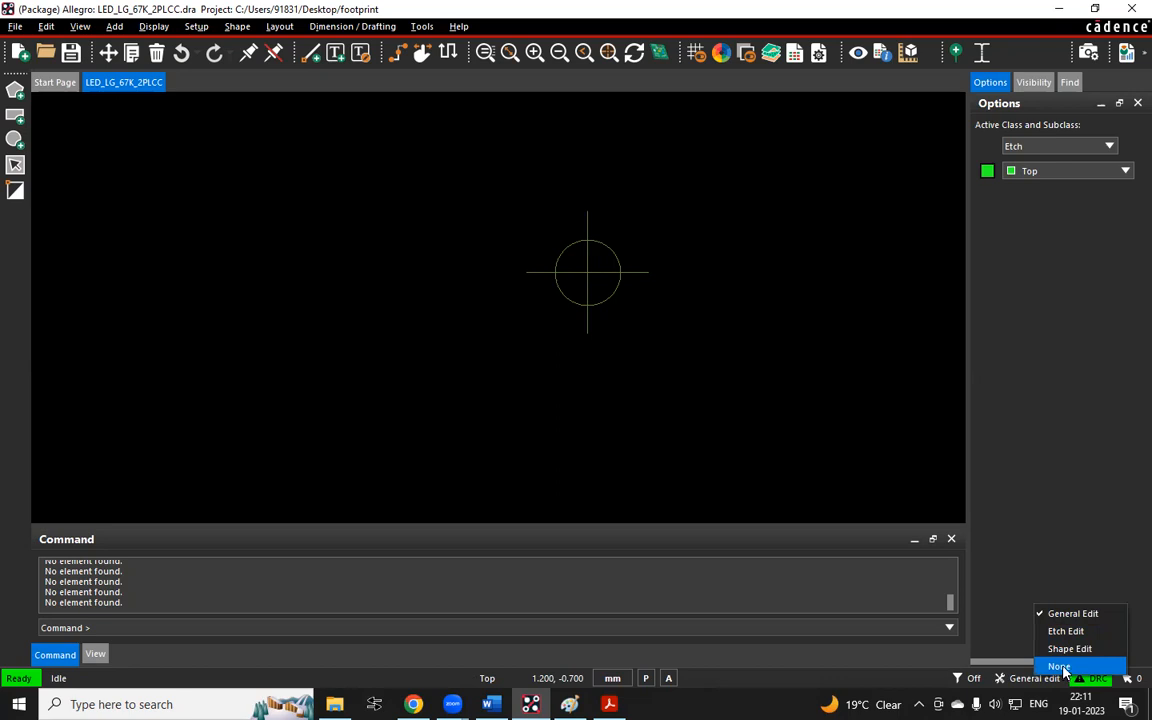
left_click(476, 419)
Select the annotated Allegro interface screenshot on the Paint canvas
scroll(463, 324, "down", 2)
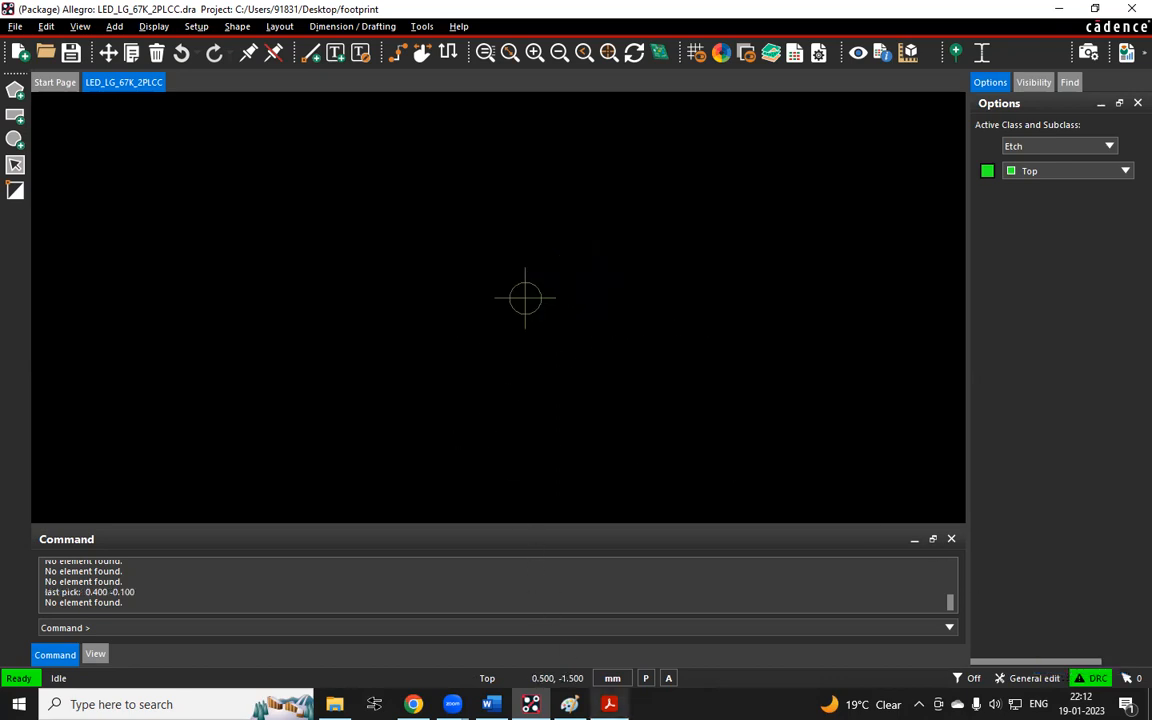
left_click(569, 704)
scroll(690, 448, "down", 2, "ctrl")
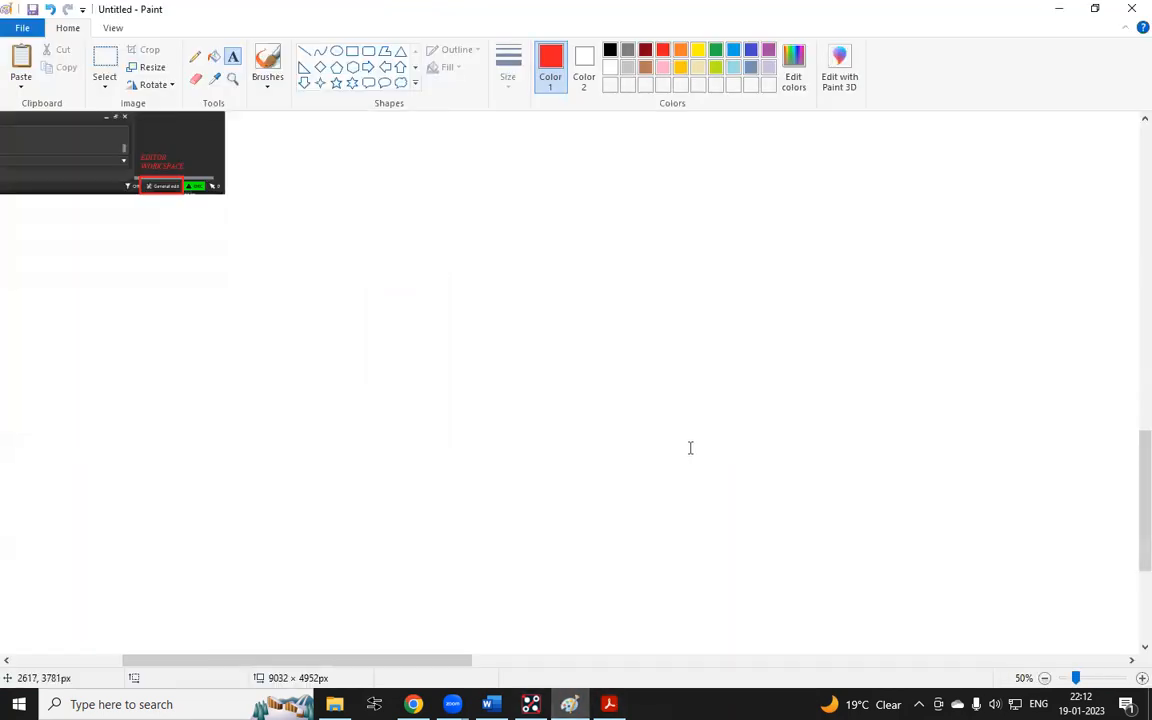
scroll(690, 448, "up", 3)
scroll(527, 337, "down", 2, "ctrl")
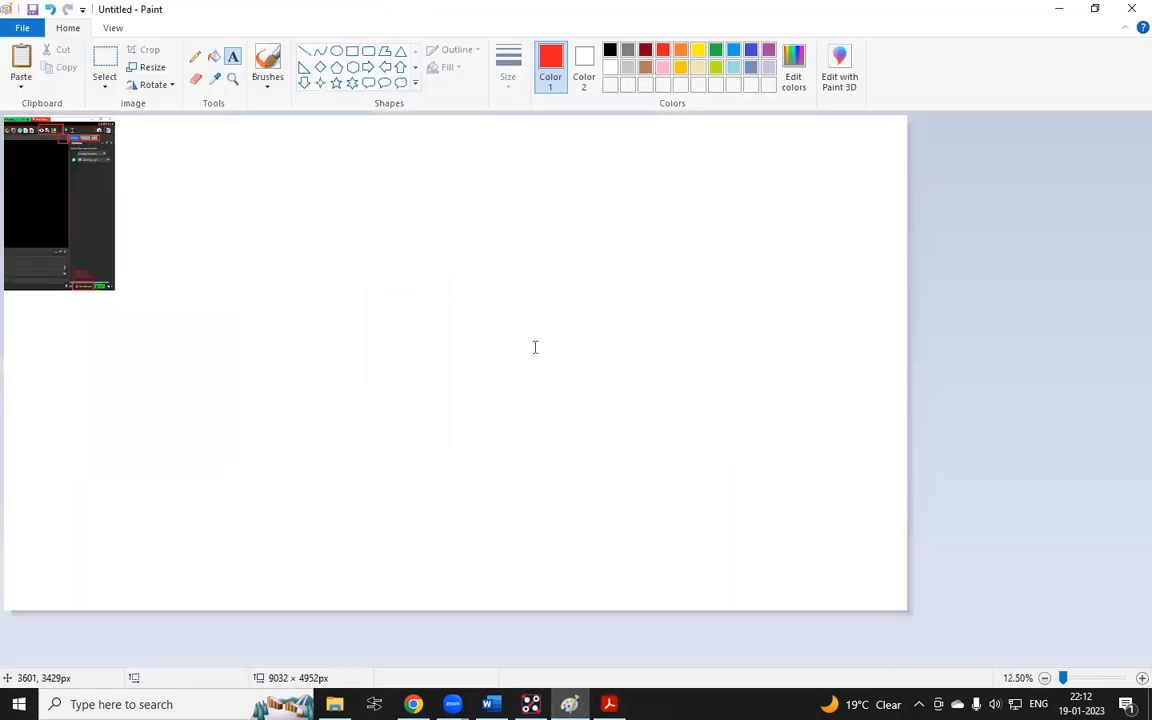
scroll(4, 358, "up", 1, "ctrl")
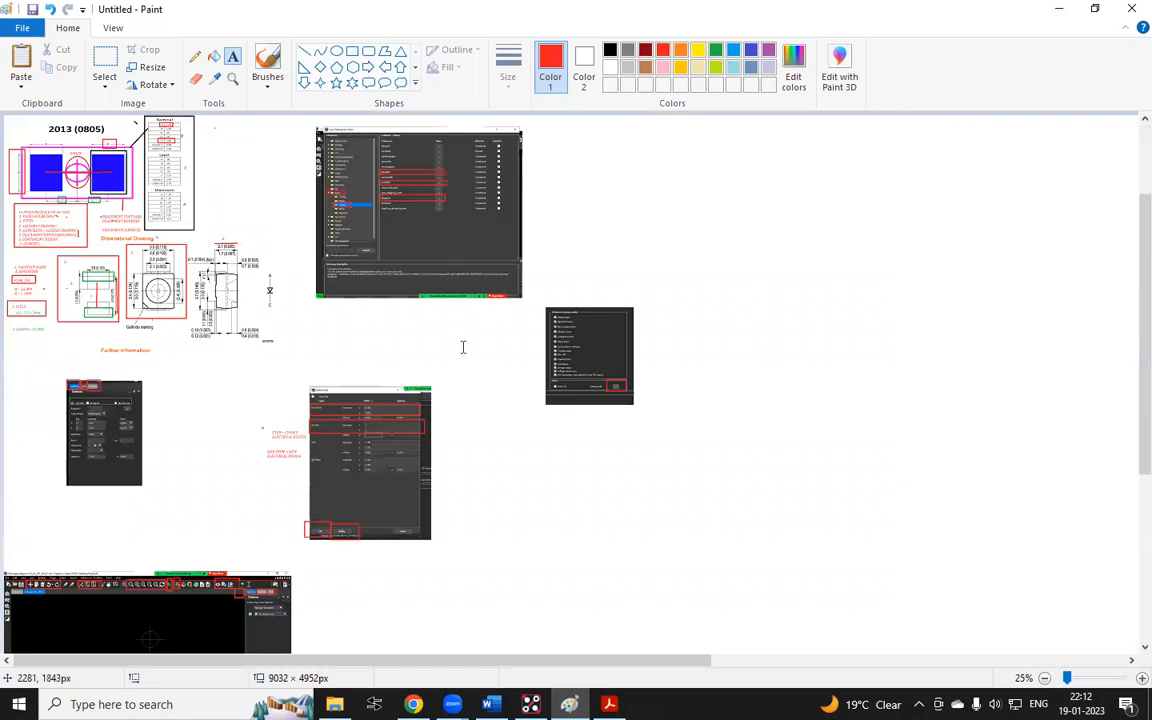
scroll(463, 347, "down", 3)
left_click(104, 62)
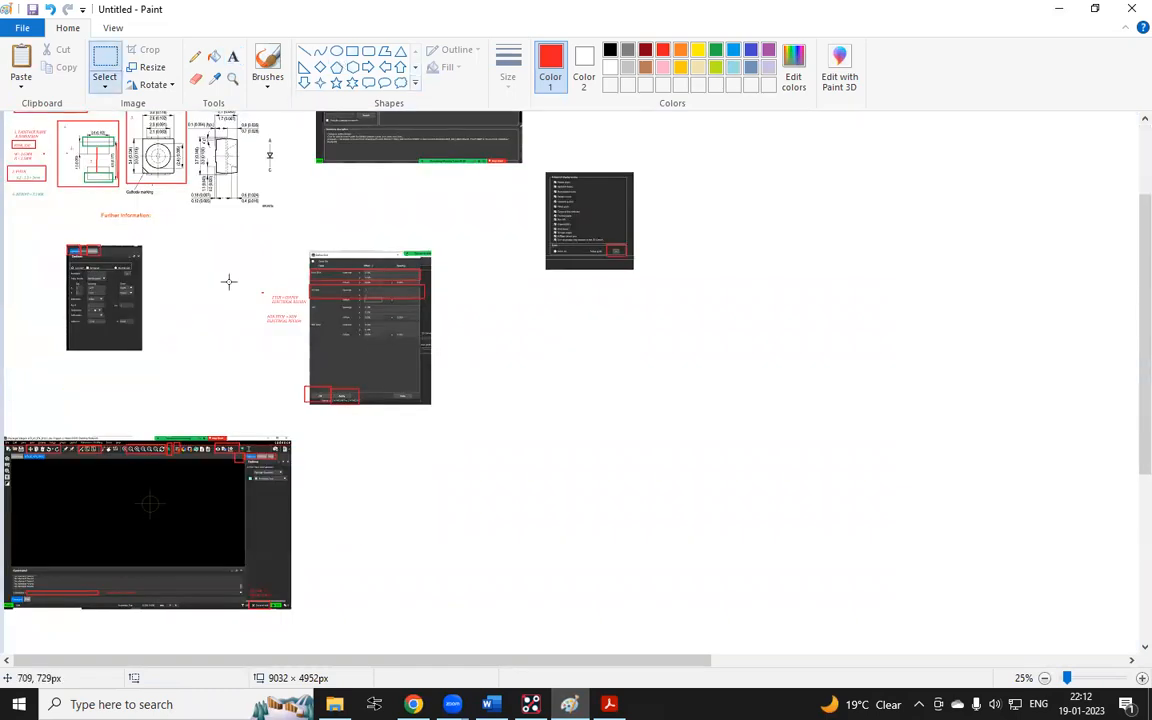
left_click_drag(291, 432, 4, 614)
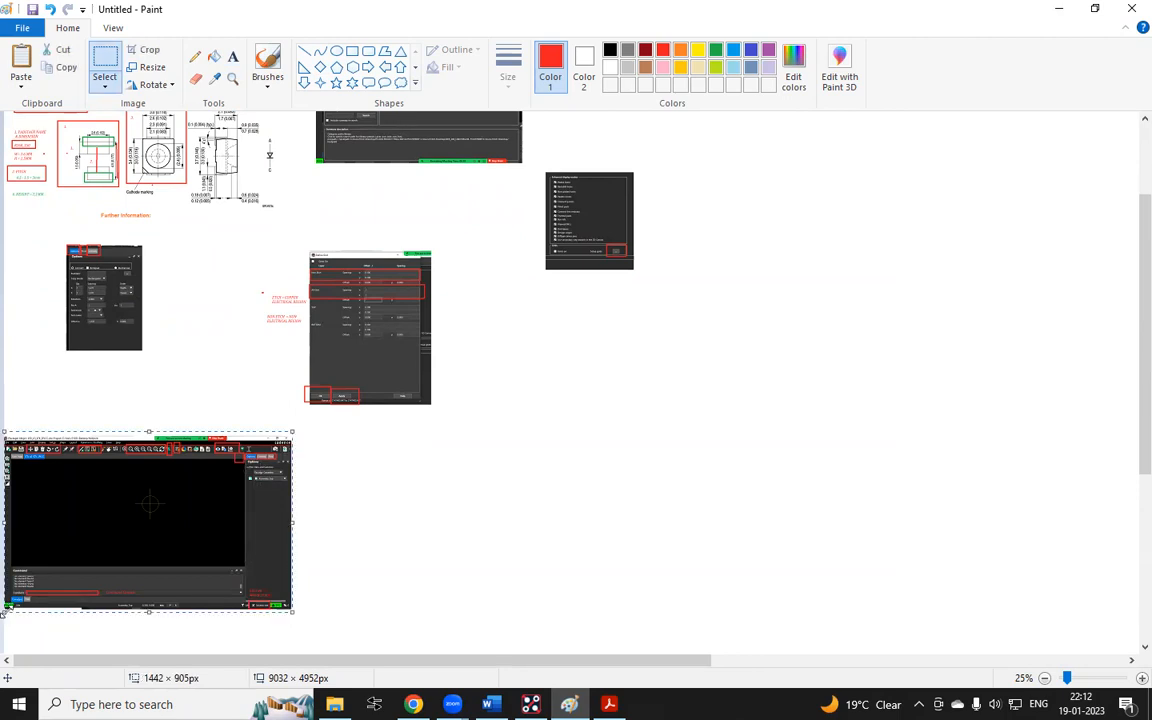
Paste the screenshot into the HSD DEC2022 group chat and send it
left_click(414, 704)
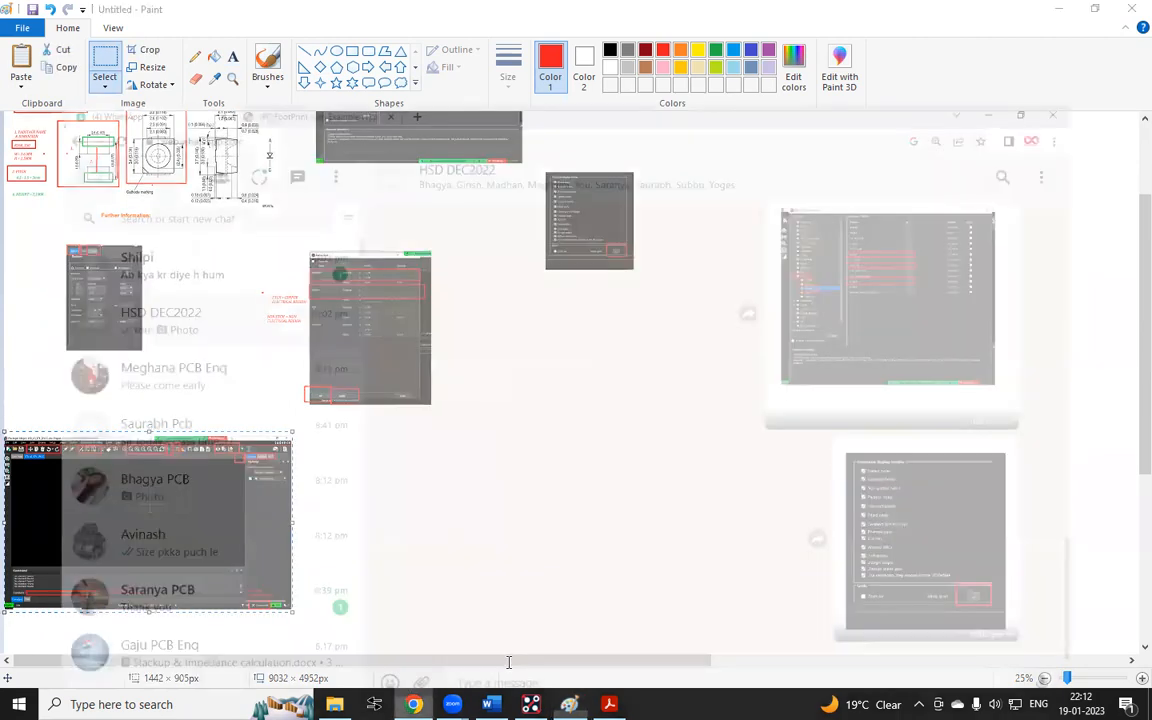
key("ctrl+v")
key("Return")
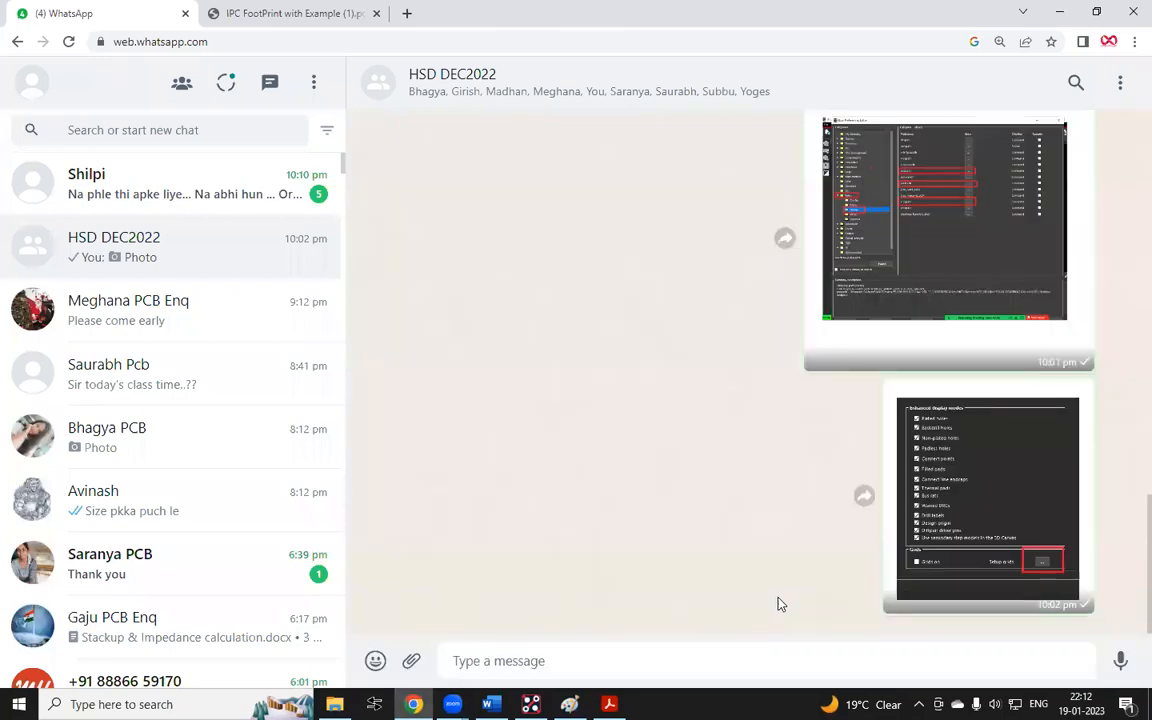
Start the Add Pin command in the LED_LG_67K_2PLCC footprint and widen the Options panel
left_click(531, 704)
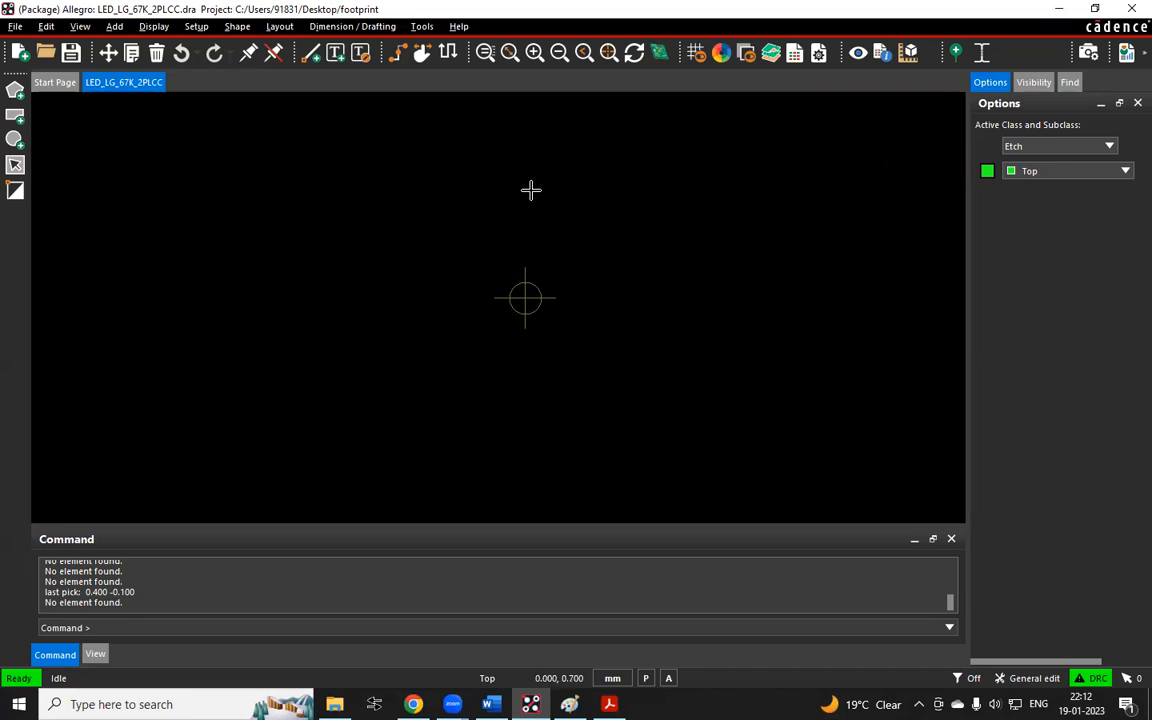
left_click(279, 27)
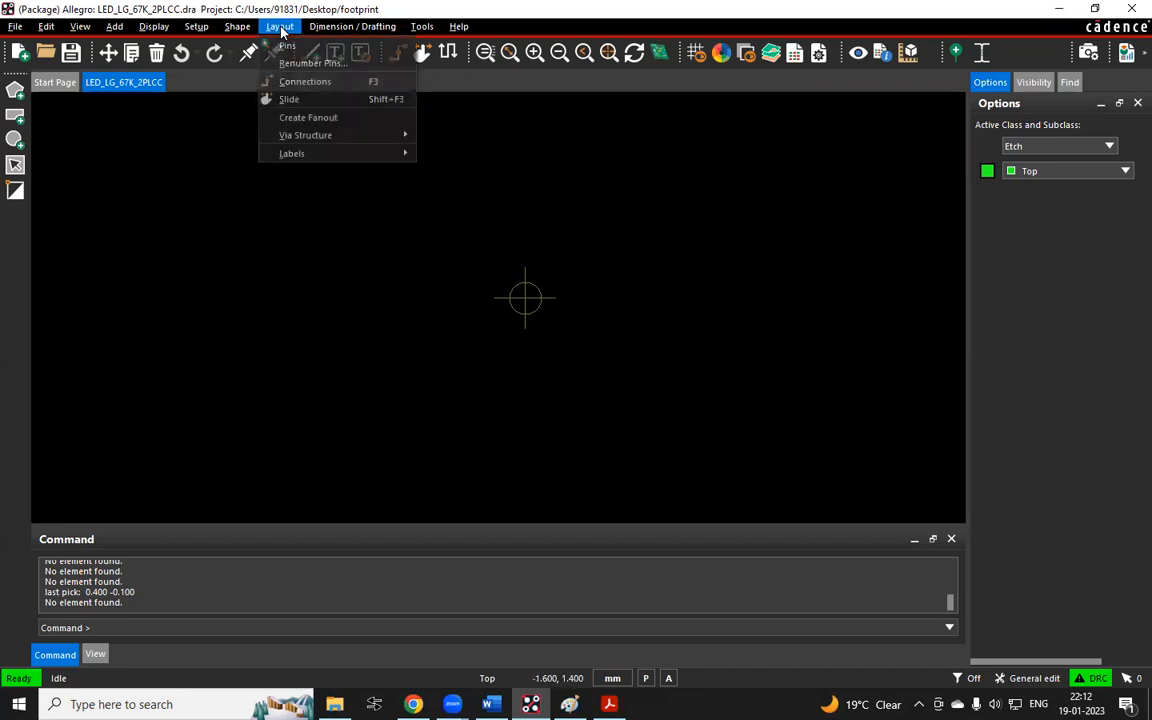
left_click(910, 33)
left_click(955, 54)
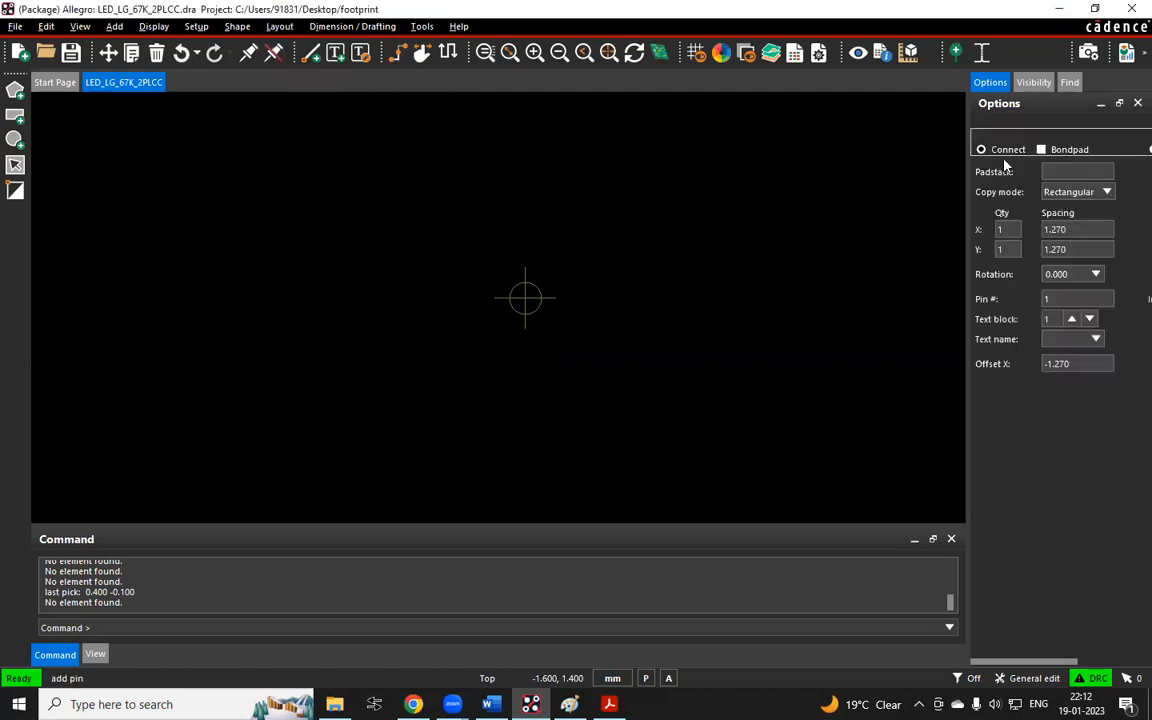
left_click_drag(967, 121, 884, 144)
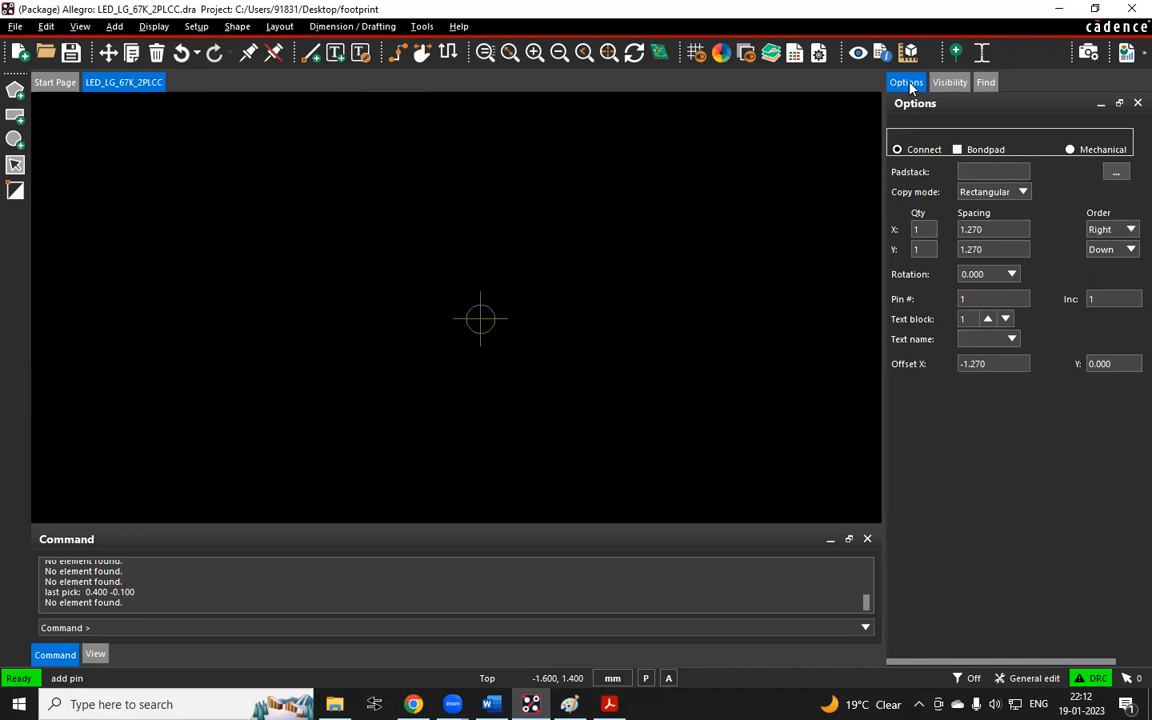
Choose the R260_150 padstack for the pins, filtering the padstack list with R260*
left_click(1116, 172)
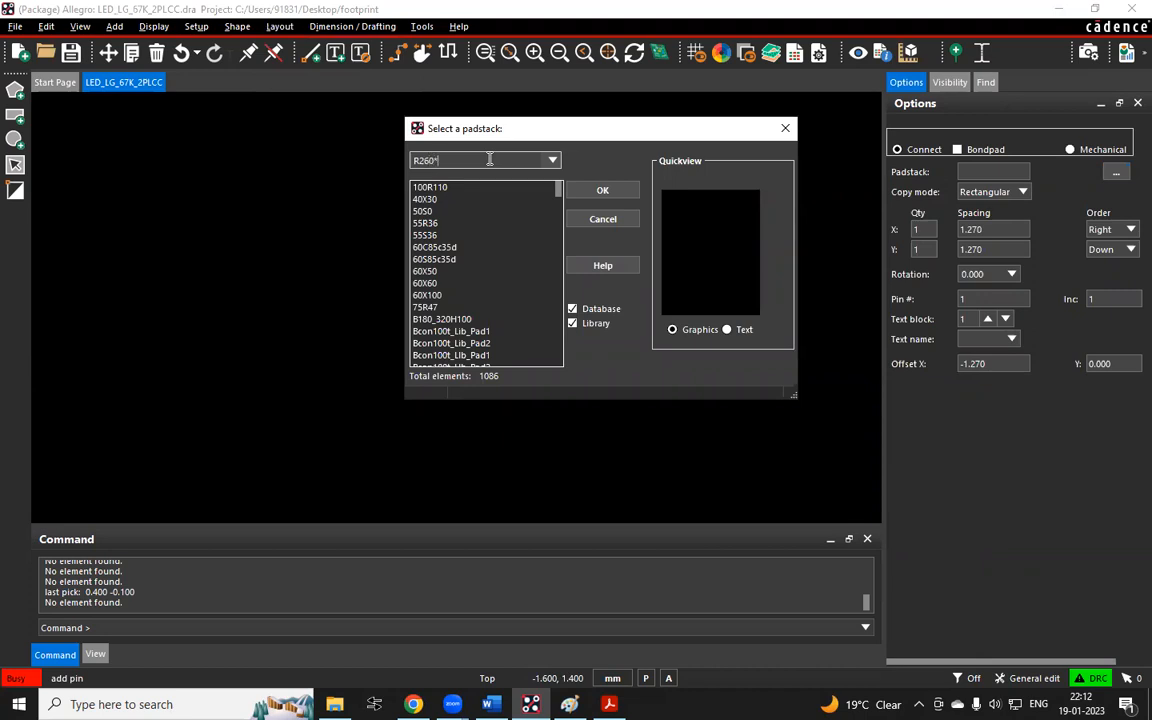
key("Return")
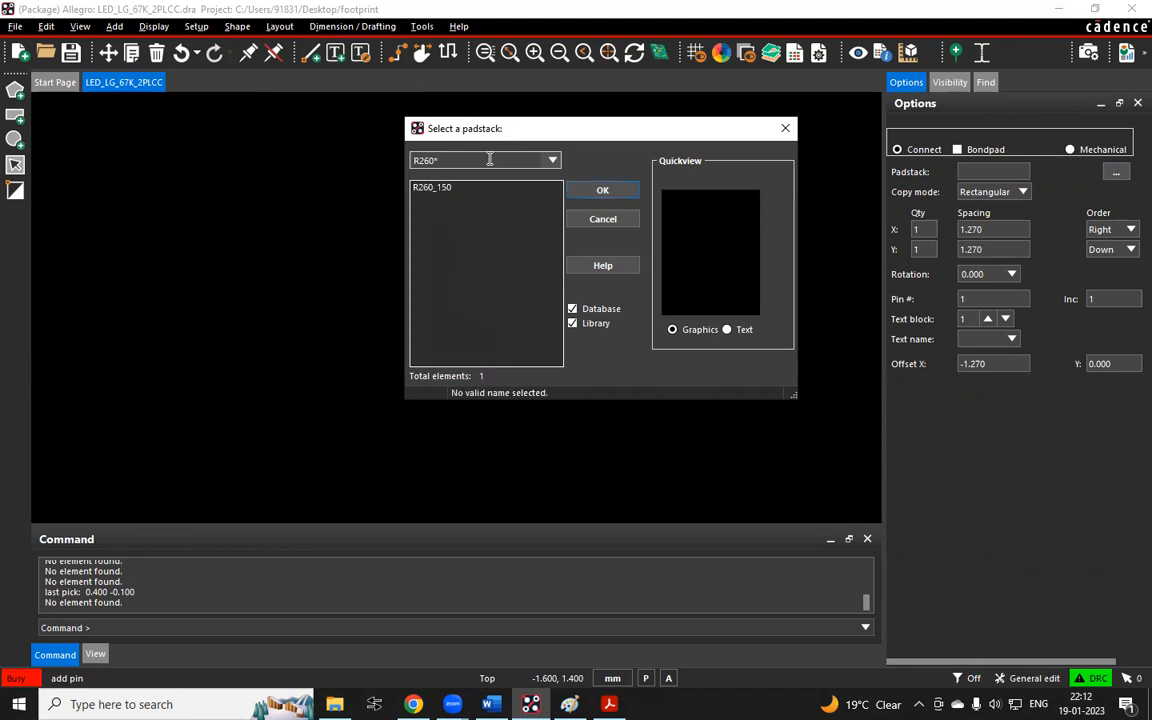
left_click(445, 191)
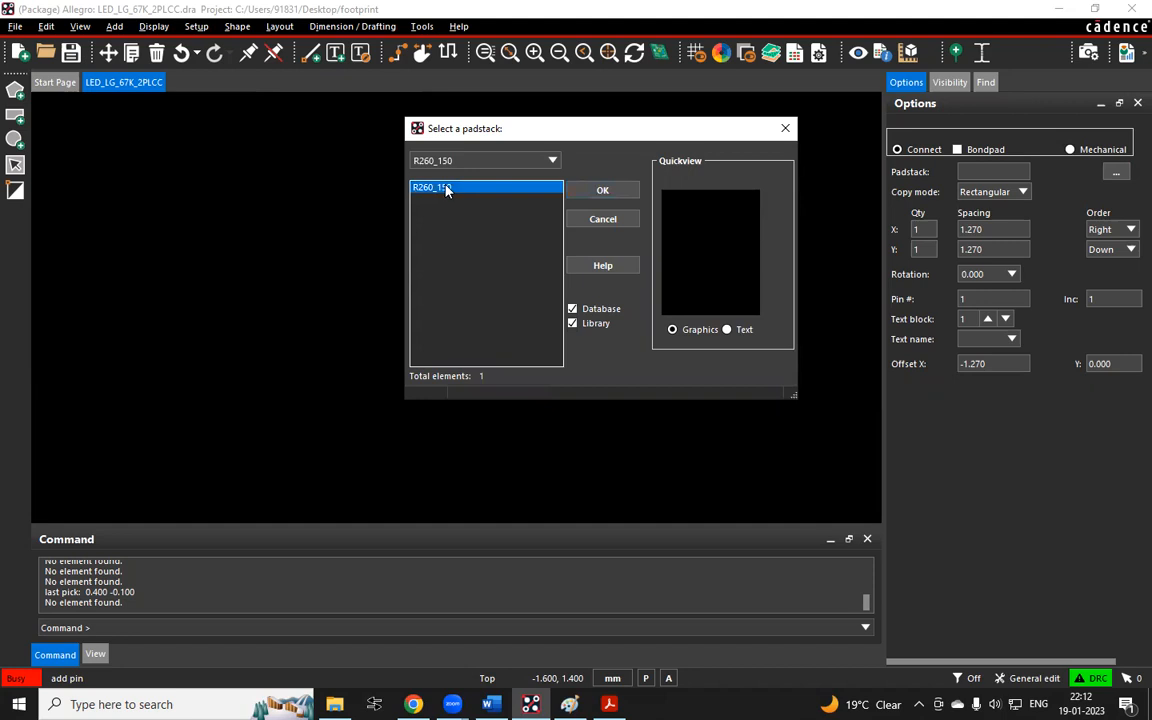
left_click(590, 191)
scroll(465, 300, "down", 3)
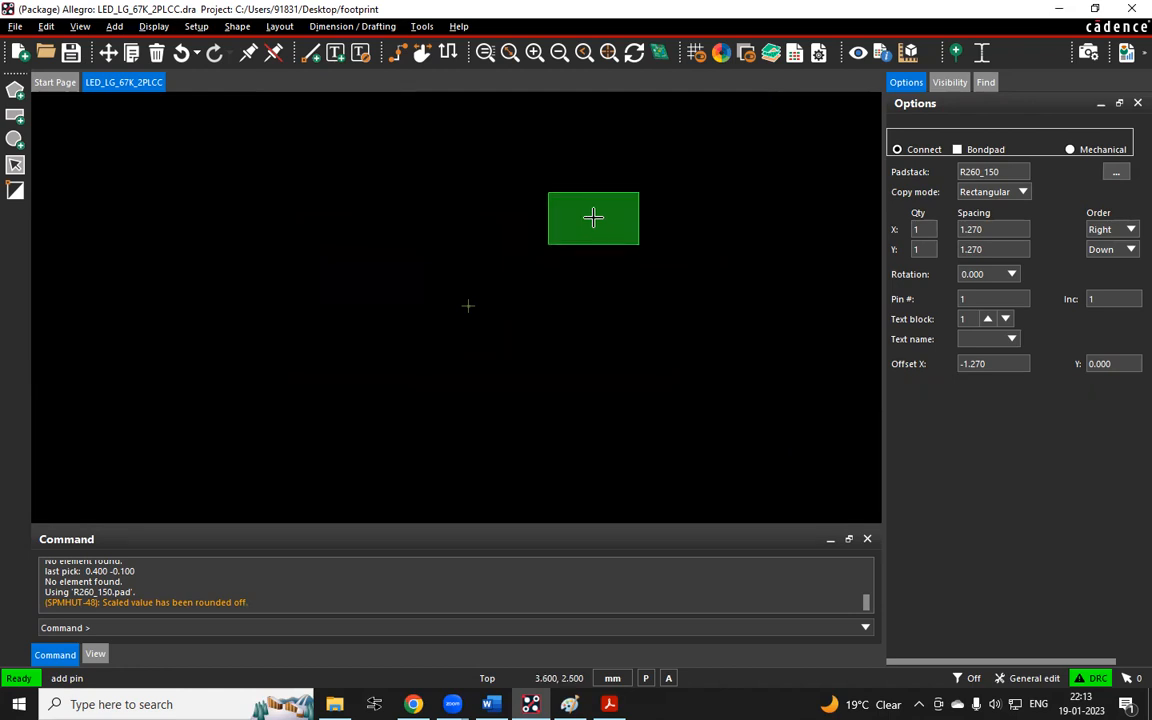
On the annotated datasheet image, draw blue centre lines through the two pads and circle their midpoint
key("alt+Tab")
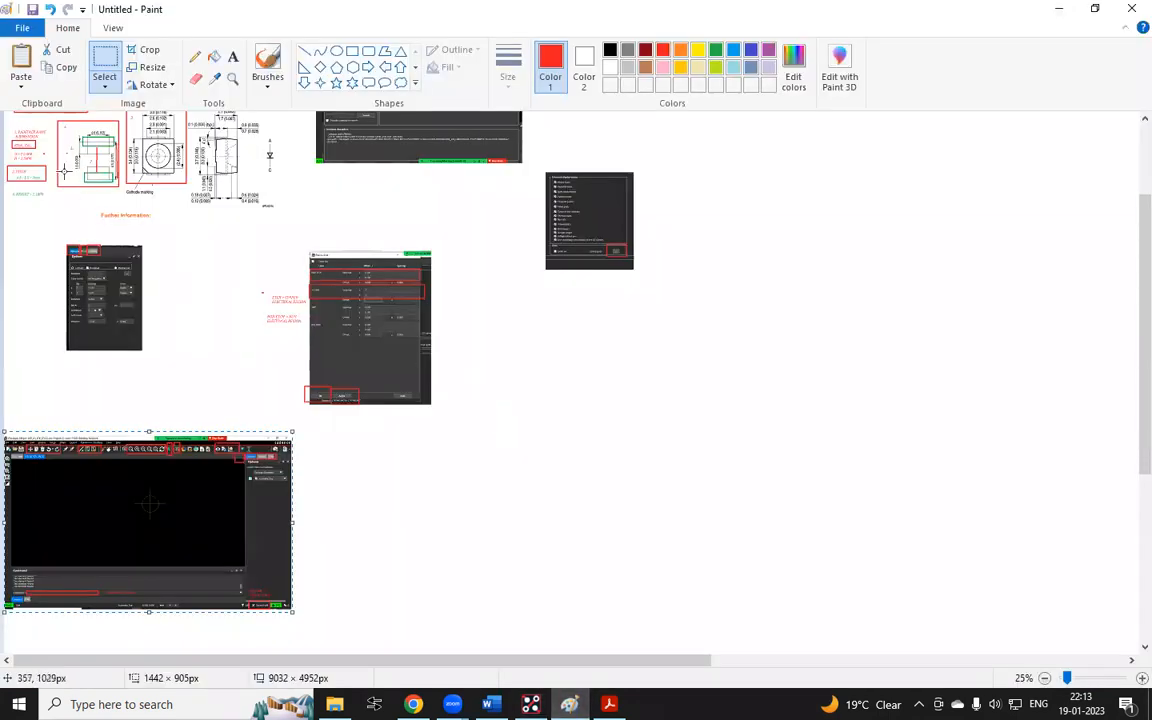
scroll(537, 296, "up", 2, "ctrl")
scroll(537, 296, "up", 1, "ctrl")
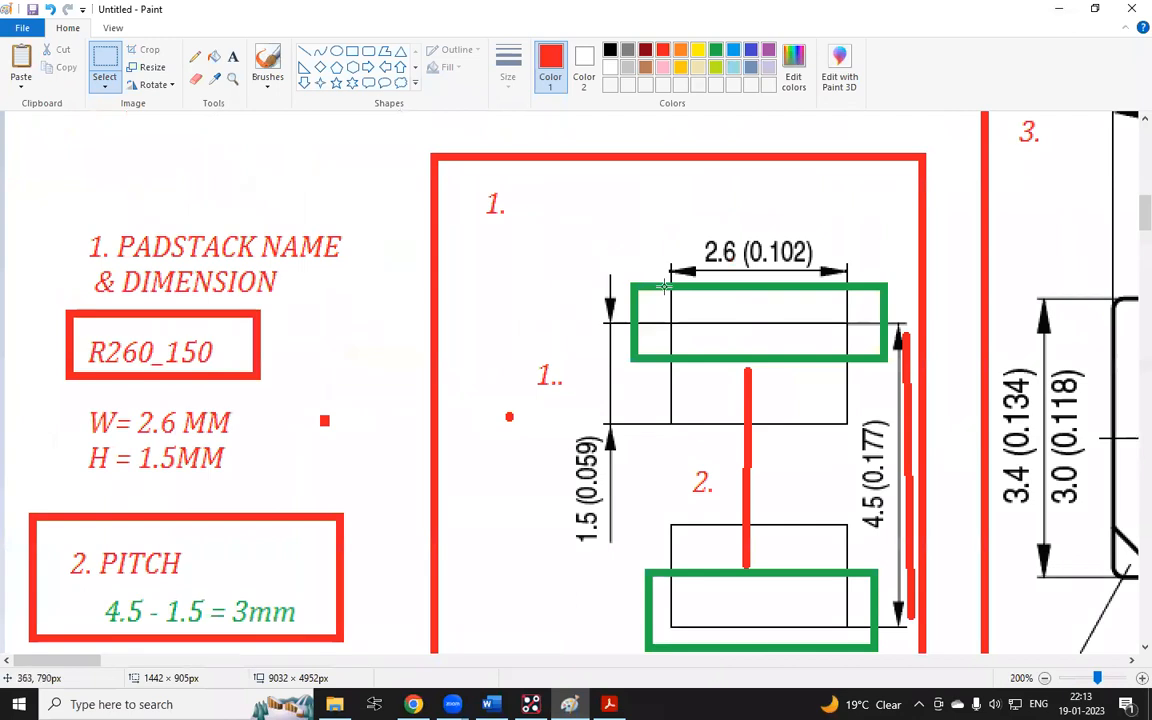
scroll(600, 262, "down", 1)
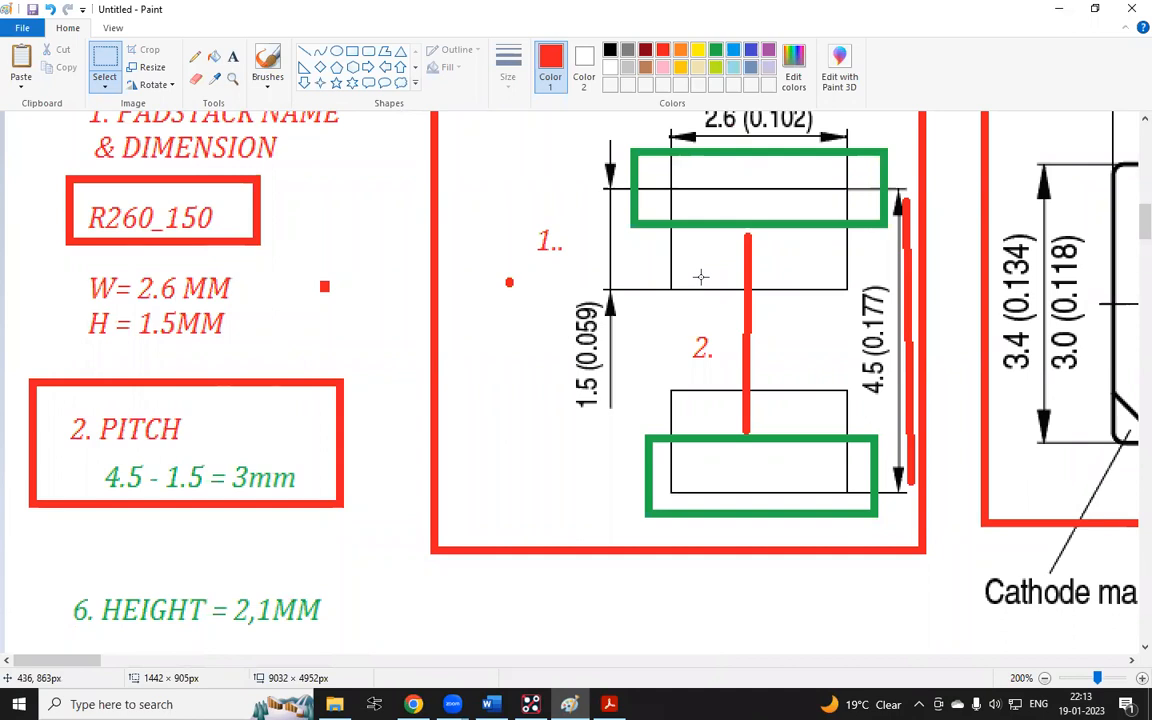
scroll(701, 277, "up", 3)
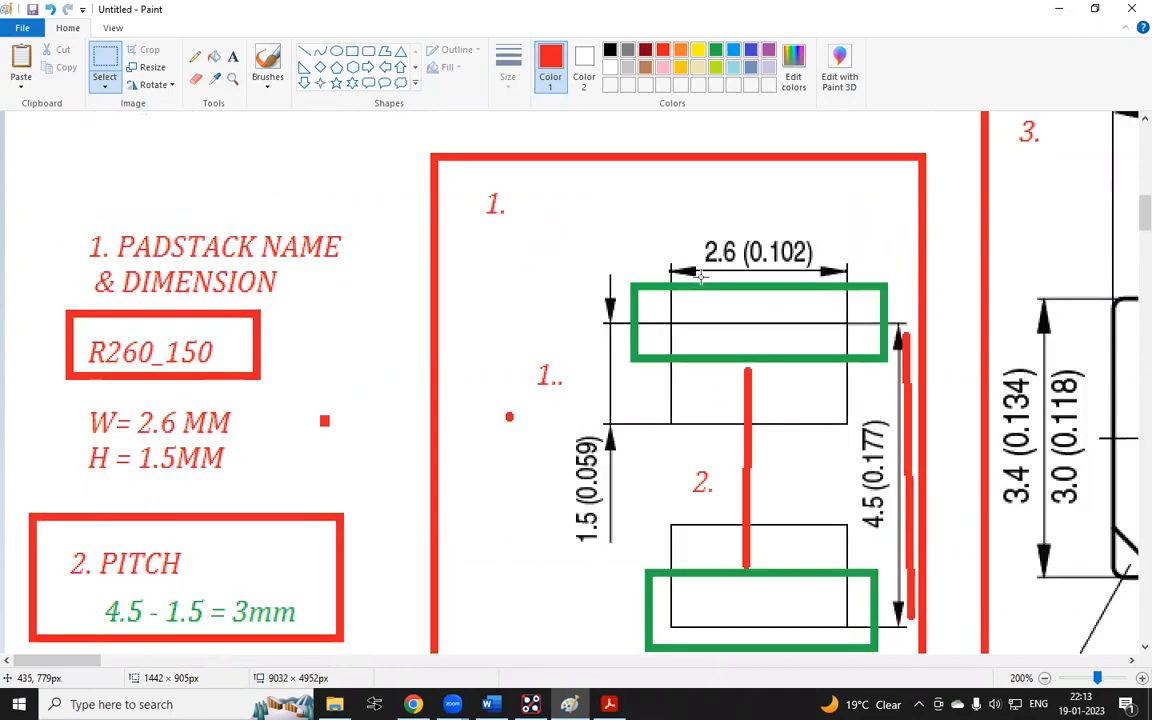
left_click(305, 51)
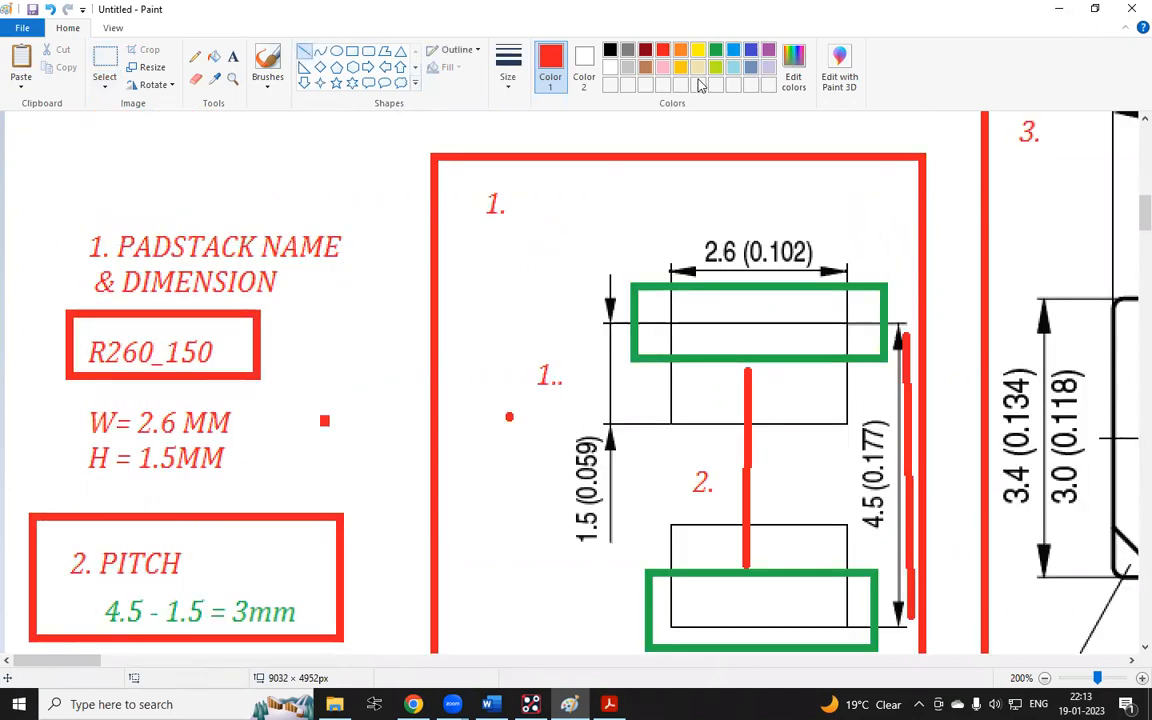
left_click(715, 49)
left_click(750, 49)
left_click_drag(750, 205, 751, 662)
scroll(636, 433, "down", 3)
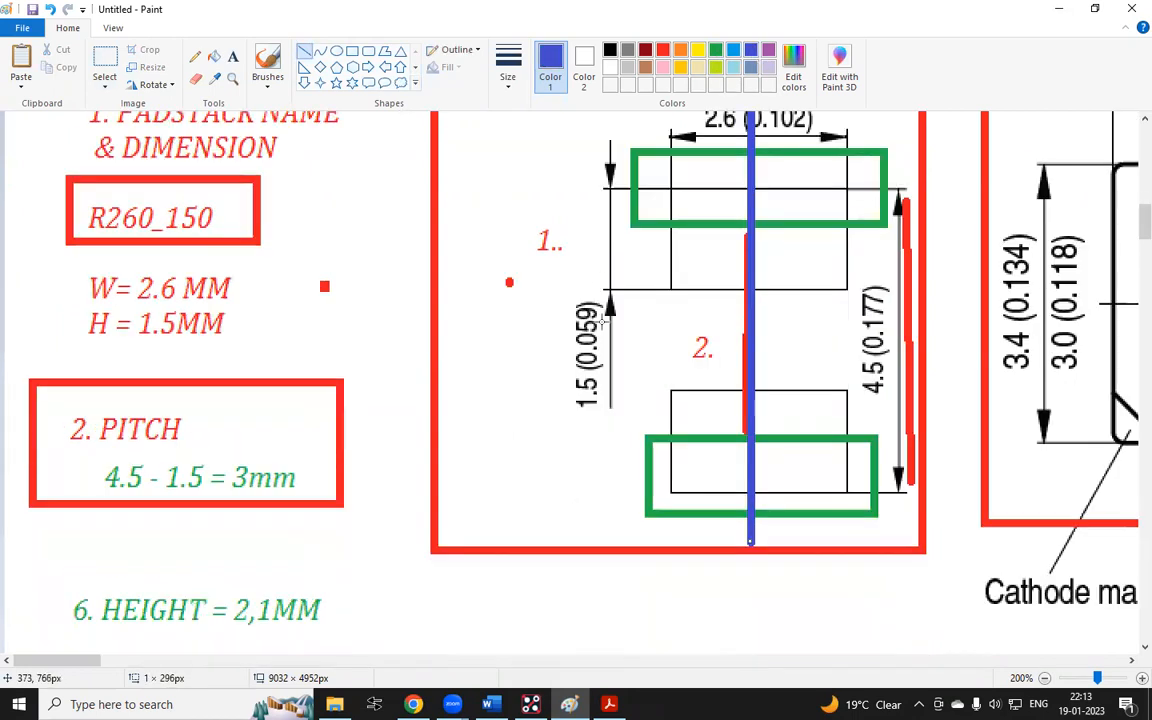
left_click_drag(482, 316, 1015, 315)
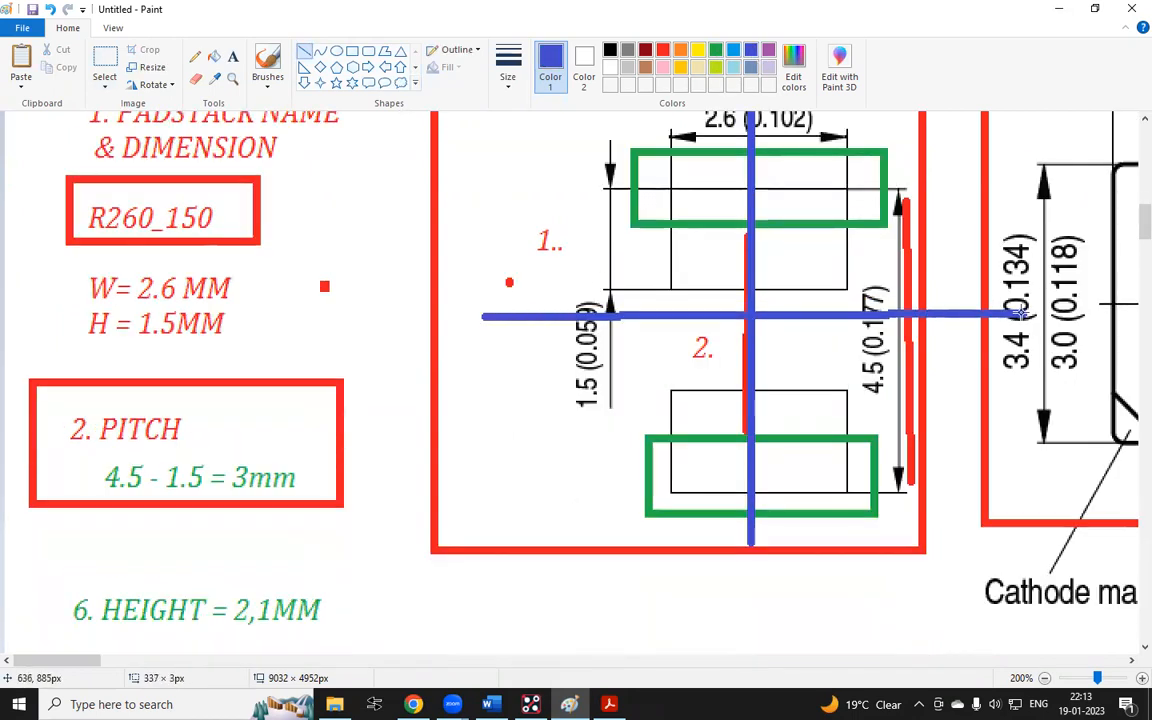
left_click(337, 51)
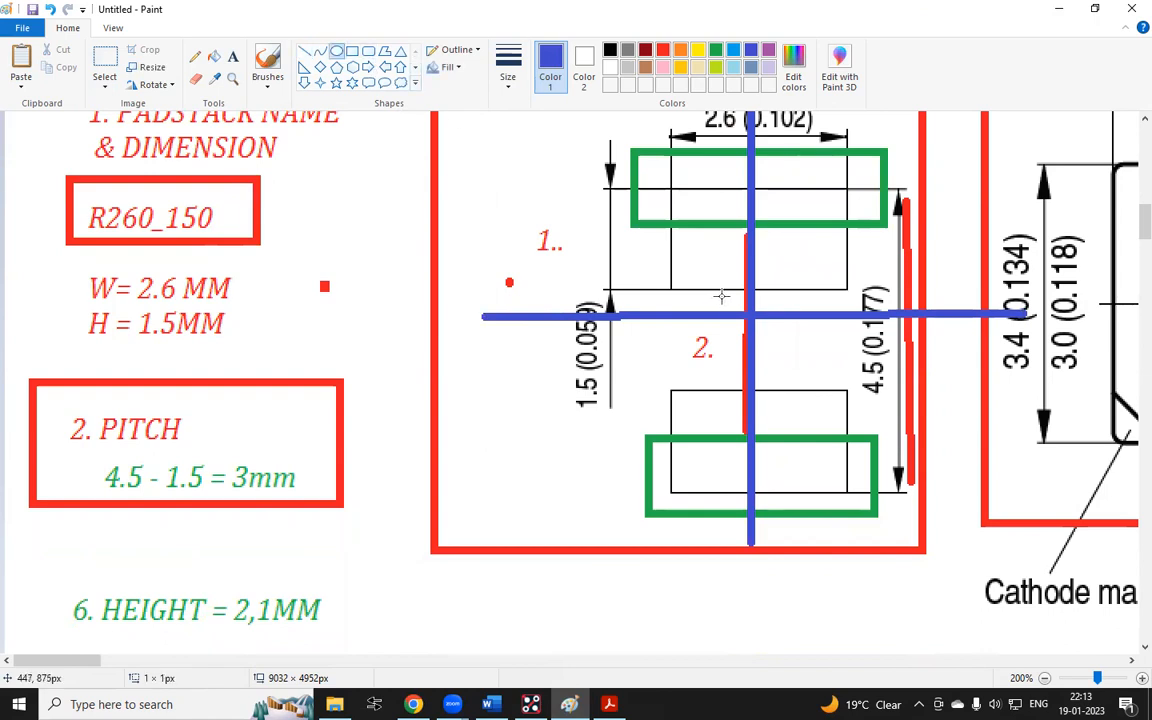
left_click_drag(718, 296, 791, 340)
Draw a separate blue cross of axis lines in the empty area below the datasheet
scroll(760, 320, "up", 3)
scroll(720, 295, "down", 3)
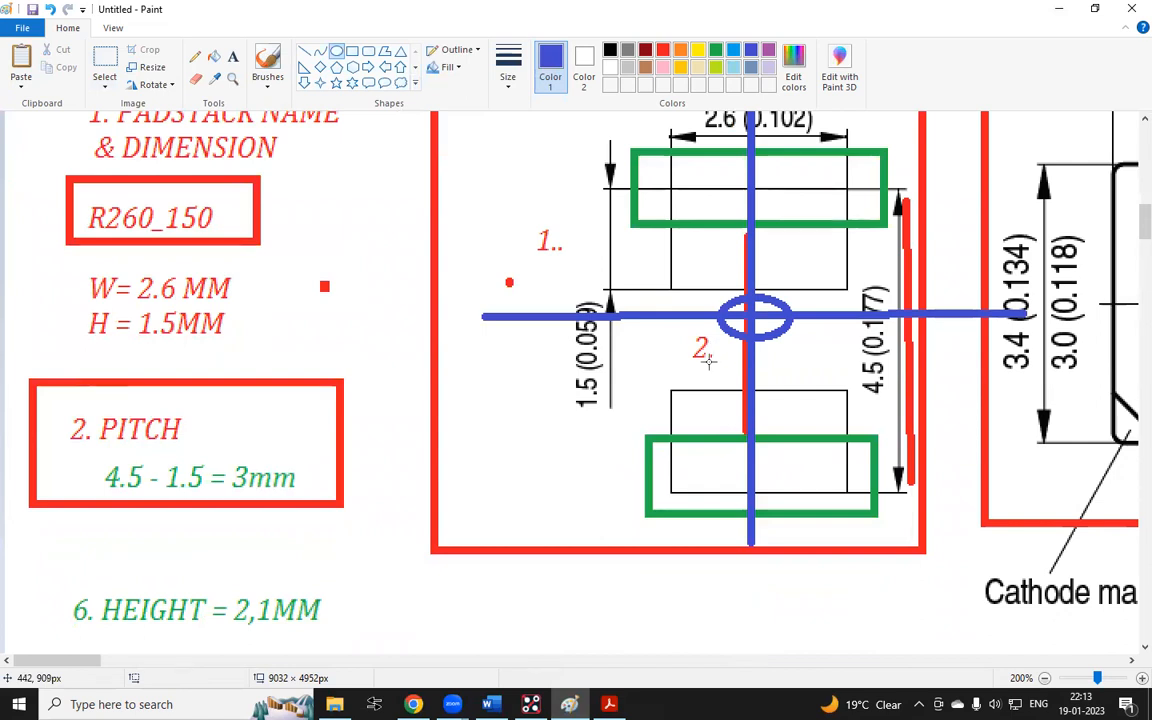
scroll(704, 350, "down", 9)
left_click_drag(465, 229, 468, 463)
key("ctrl+z")
left_click_drag(485, 221, 484, 553)
left_click_drag(262, 363, 772, 363)
Sketch blue rectangles along the cross's axes to illustrate pad placement around the origin
left_click(352, 51)
left_click_drag(551, 324, 615, 413)
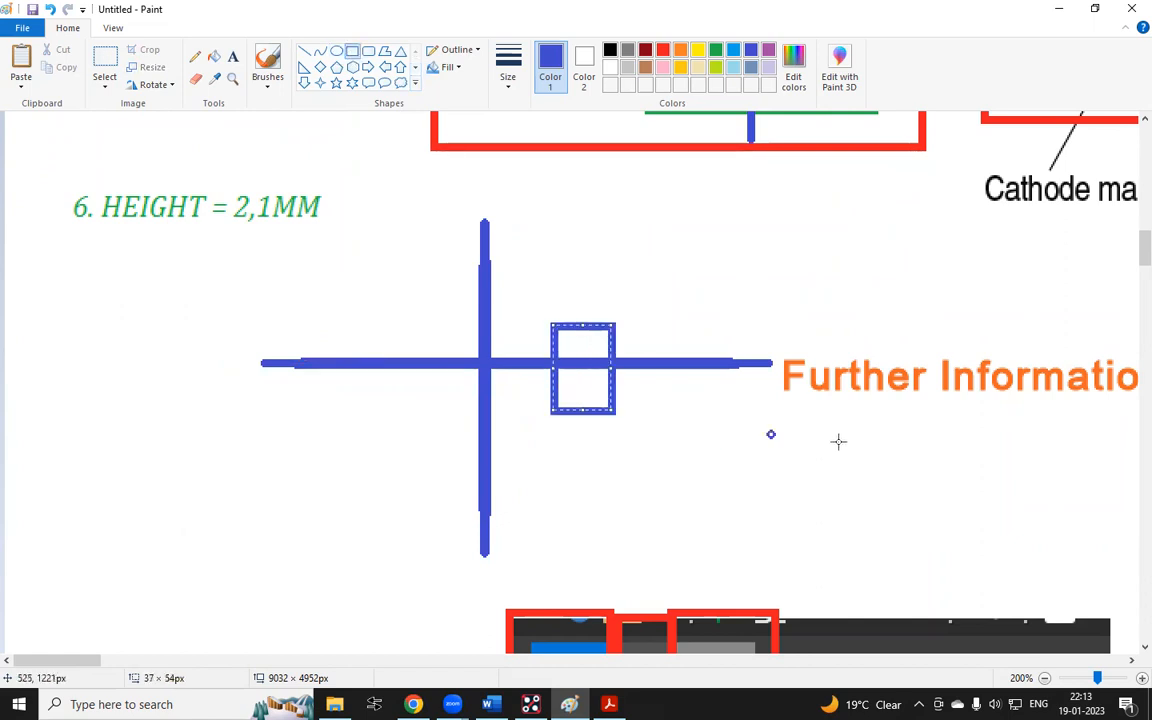
left_click_drag(681, 320, 757, 425)
left_click_drag(794, 466, 807, 481)
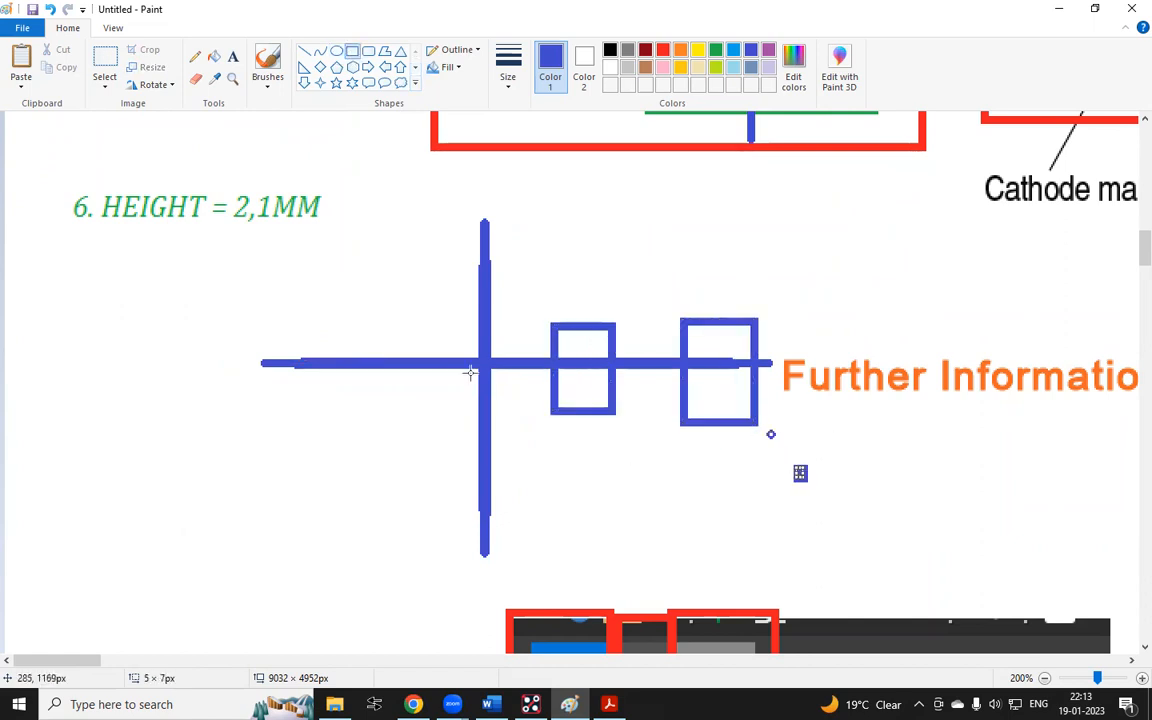
left_click_drag(453, 310, 527, 352)
left_click_drag(433, 207, 536, 258)
left_click(625, 231)
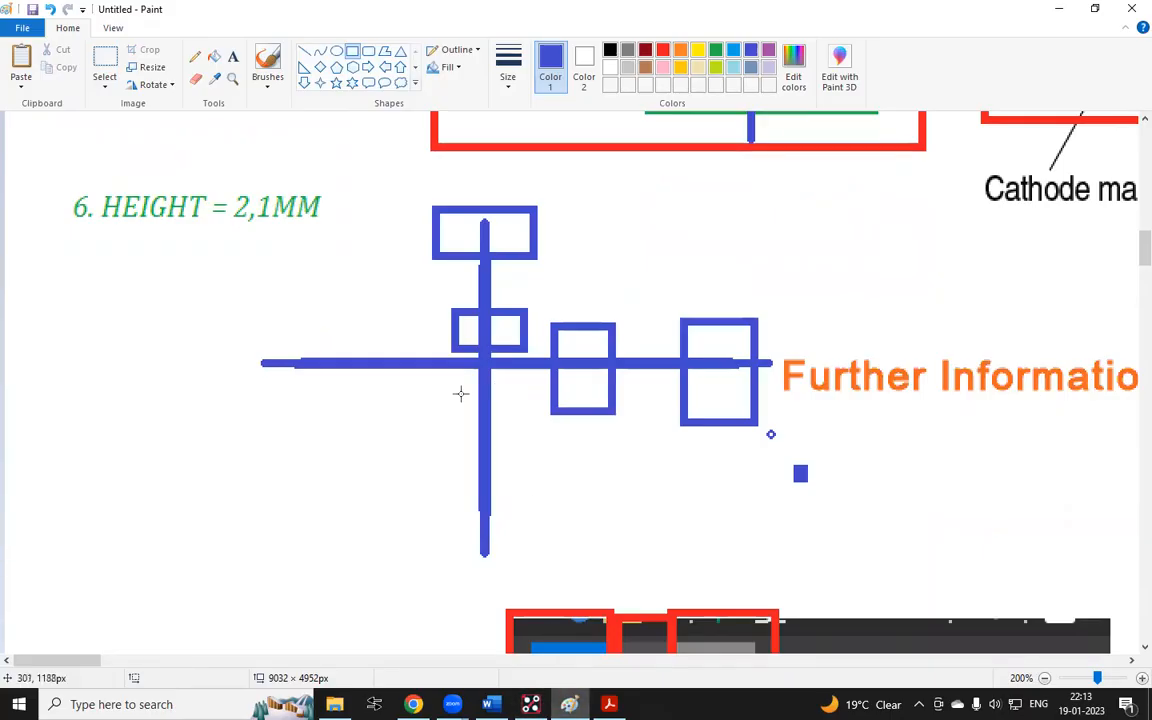
Mark small blue rectangles inside the upper and lower pads of the datasheet drawing
scroll(463, 393, "up", 4)
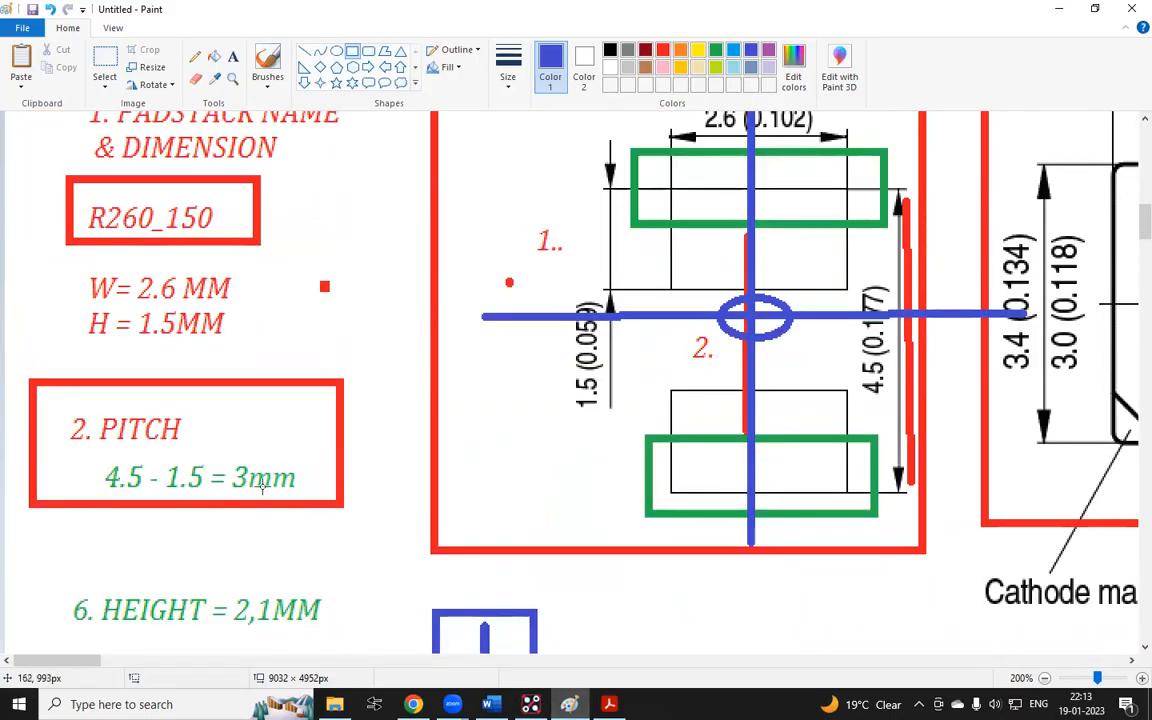
left_click(531, 704)
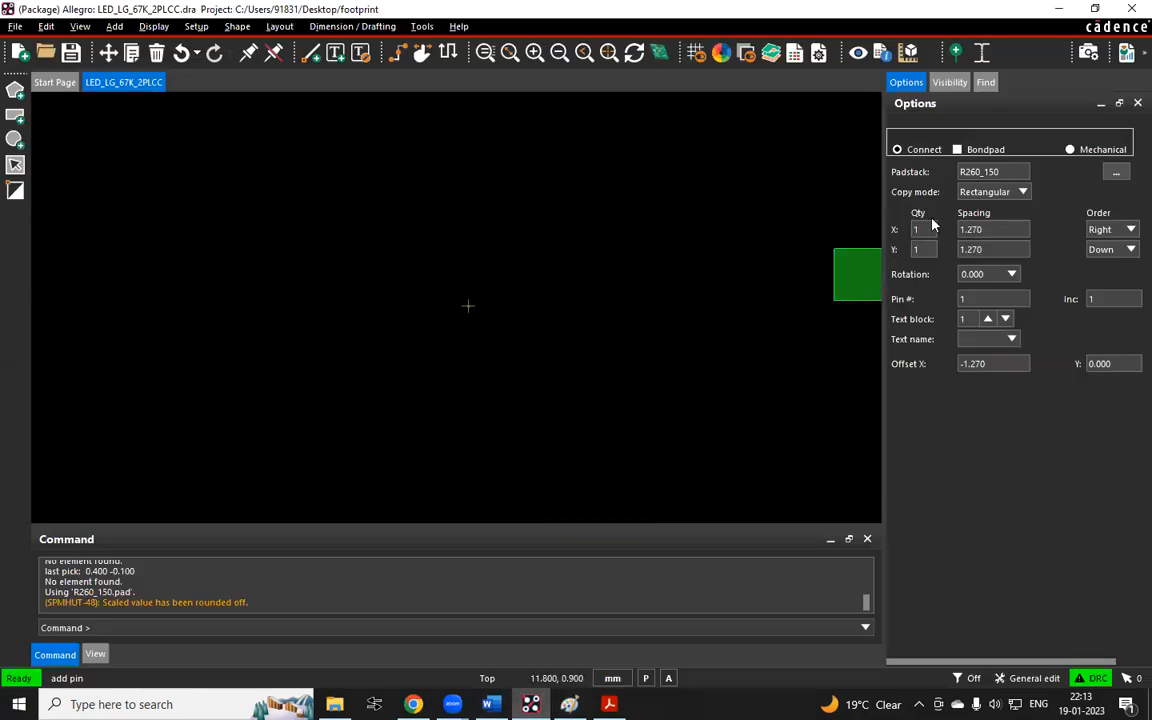
left_click(930, 230)
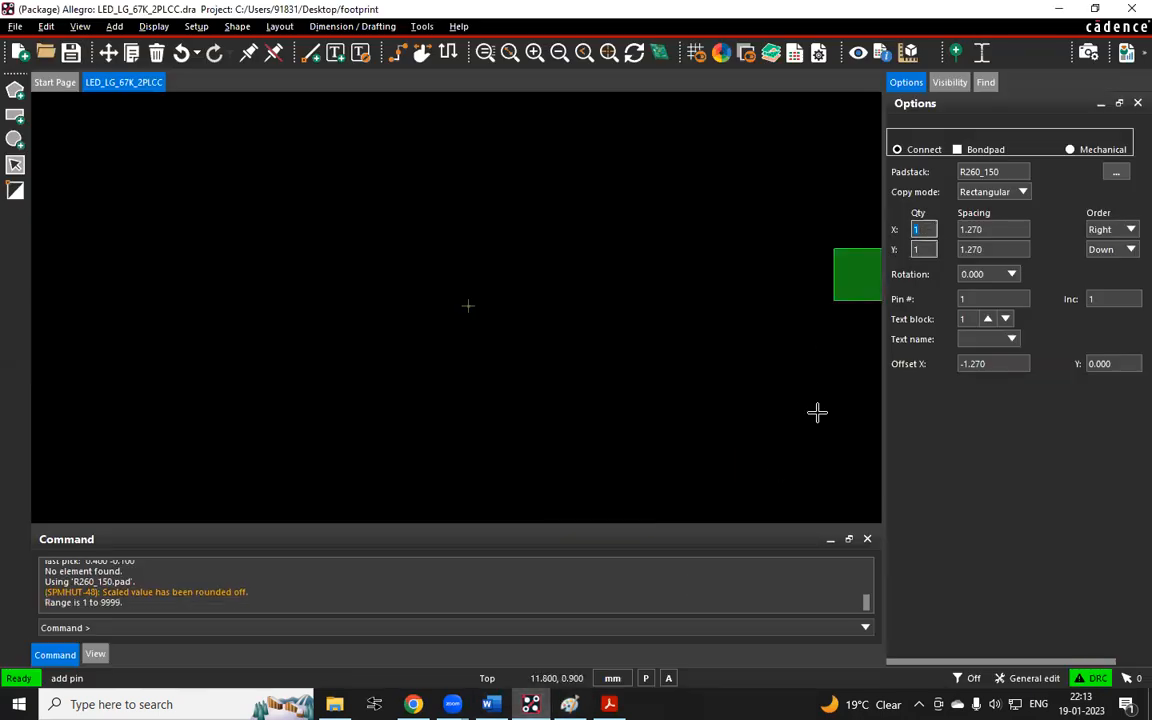
left_click(570, 704)
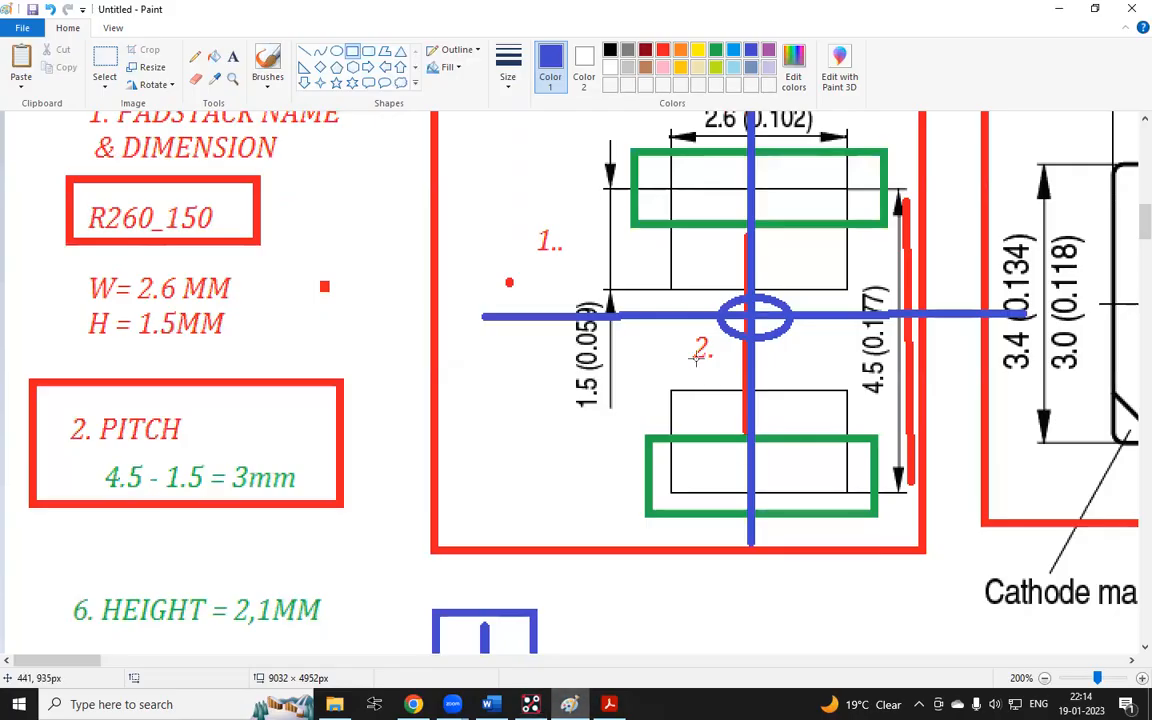
scroll(700, 347, "down", 2)
scroll(736, 321, "up", 4)
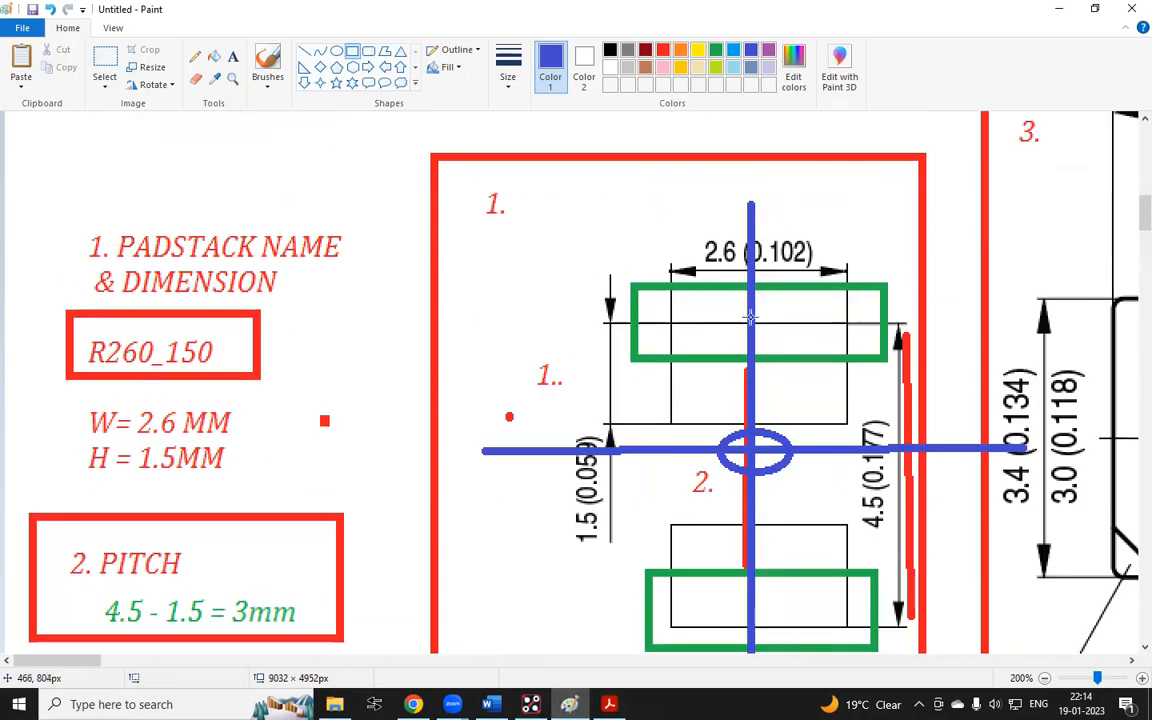
scroll(751, 318, "down", 2)
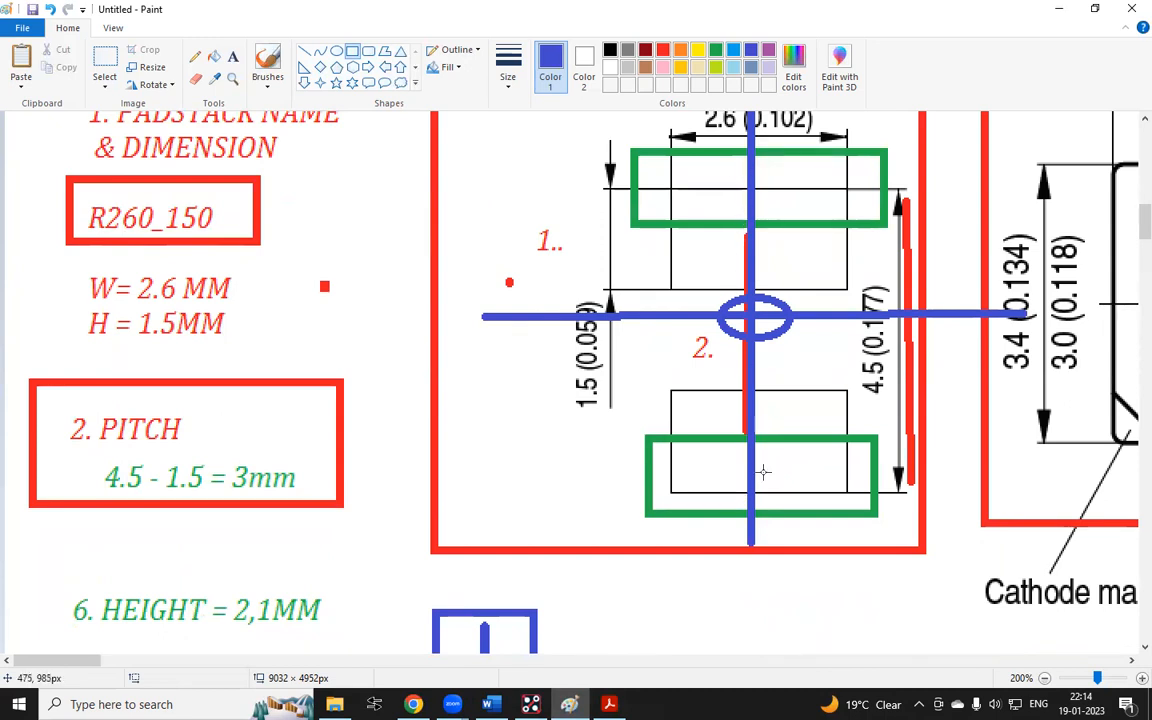
left_click_drag(781, 404, 798, 469)
left_click_drag(771, 197, 785, 238)
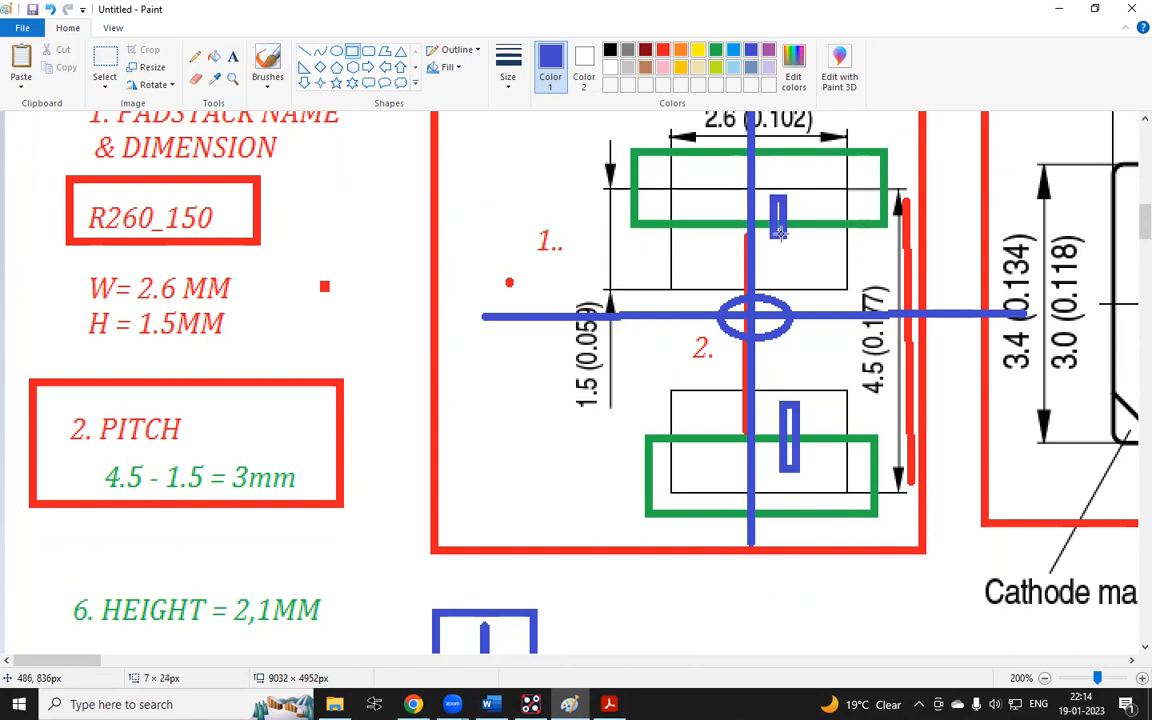
Set the pin array to 2 pins in Y with a Y spacing of 3 mm
key("alt+Tab")
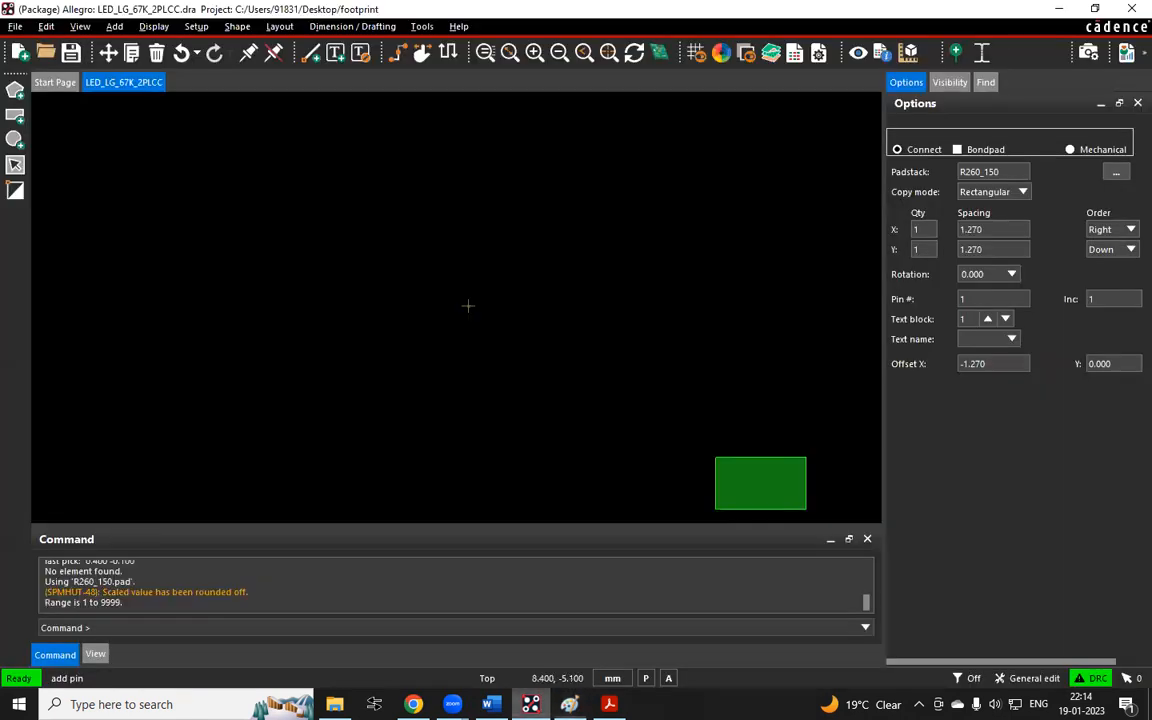
double_click(924, 249)
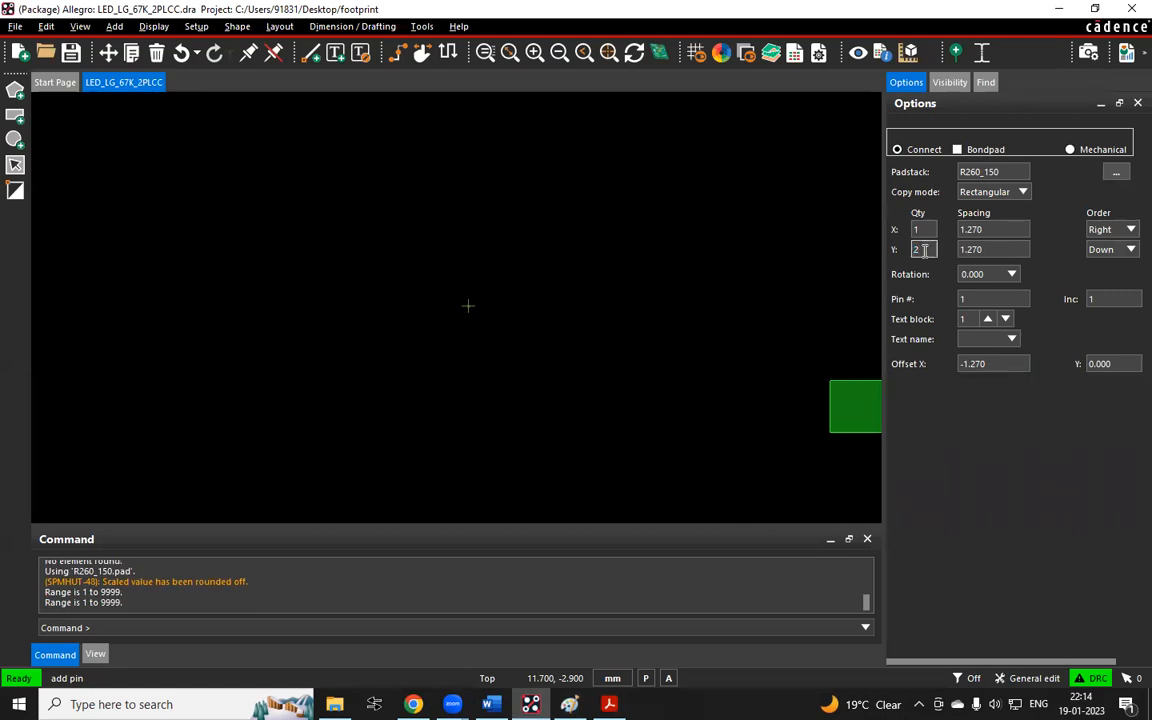
type("2")
double_click(993, 248)
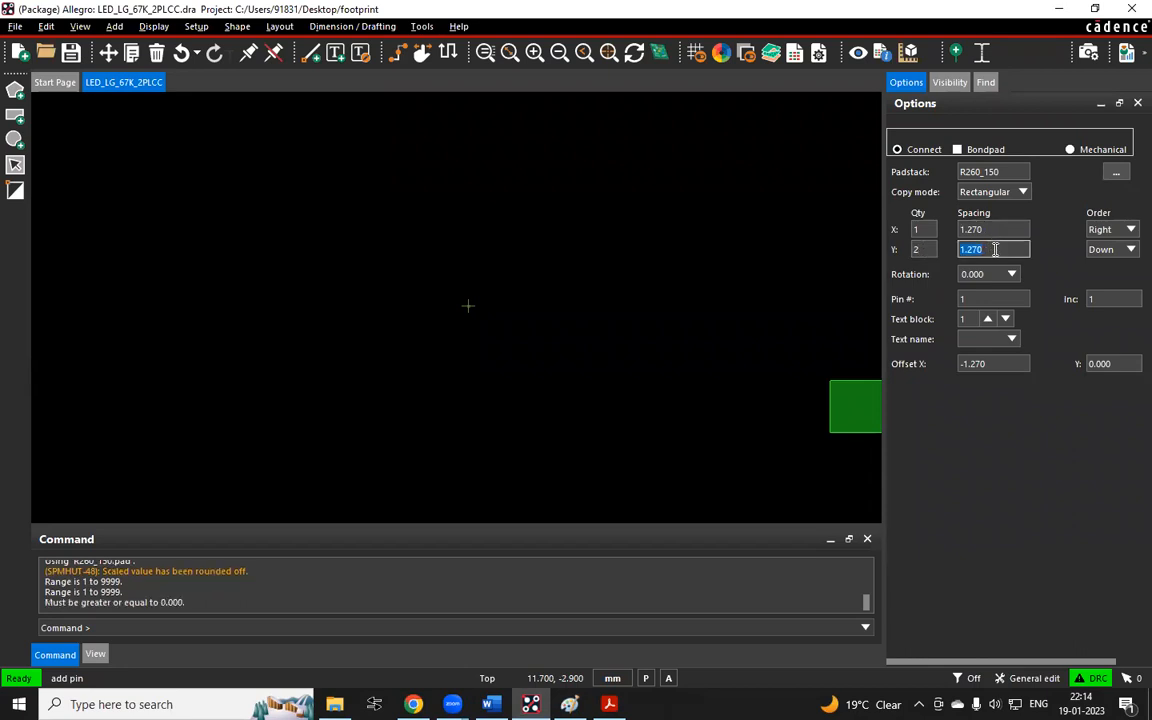
type("3")
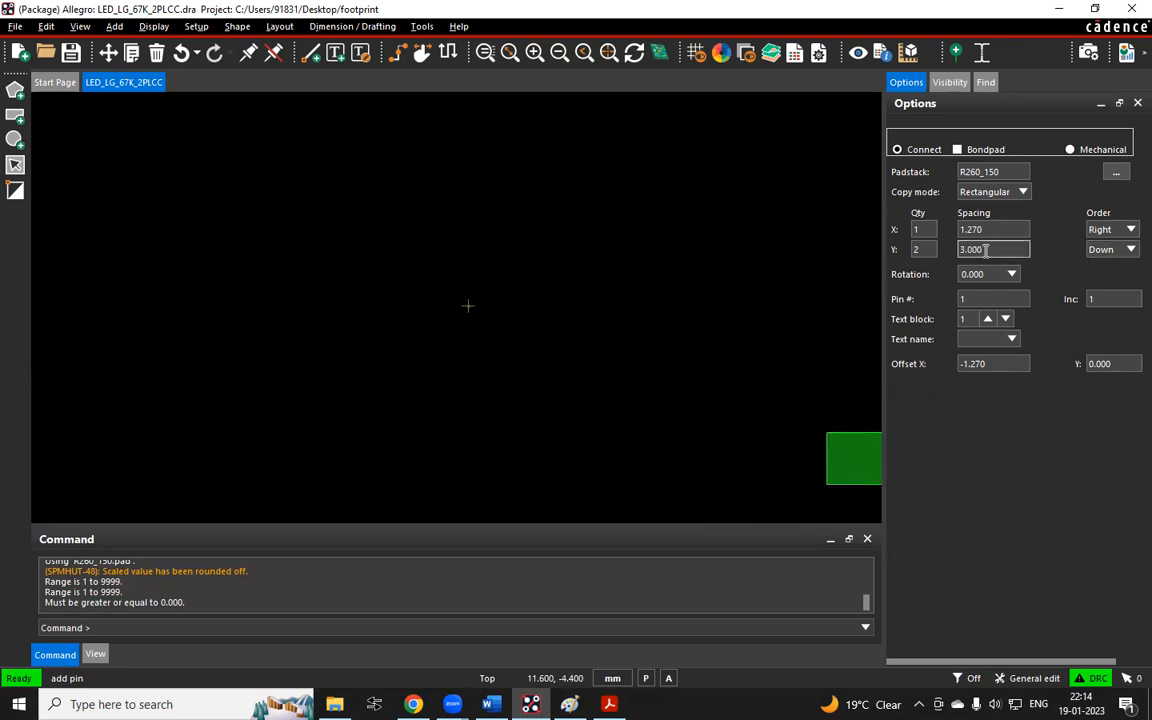
left_click(1129, 250)
left_click(1129, 252)
left_click(1129, 252)
left_click(1114, 266)
left_click(1129, 250)
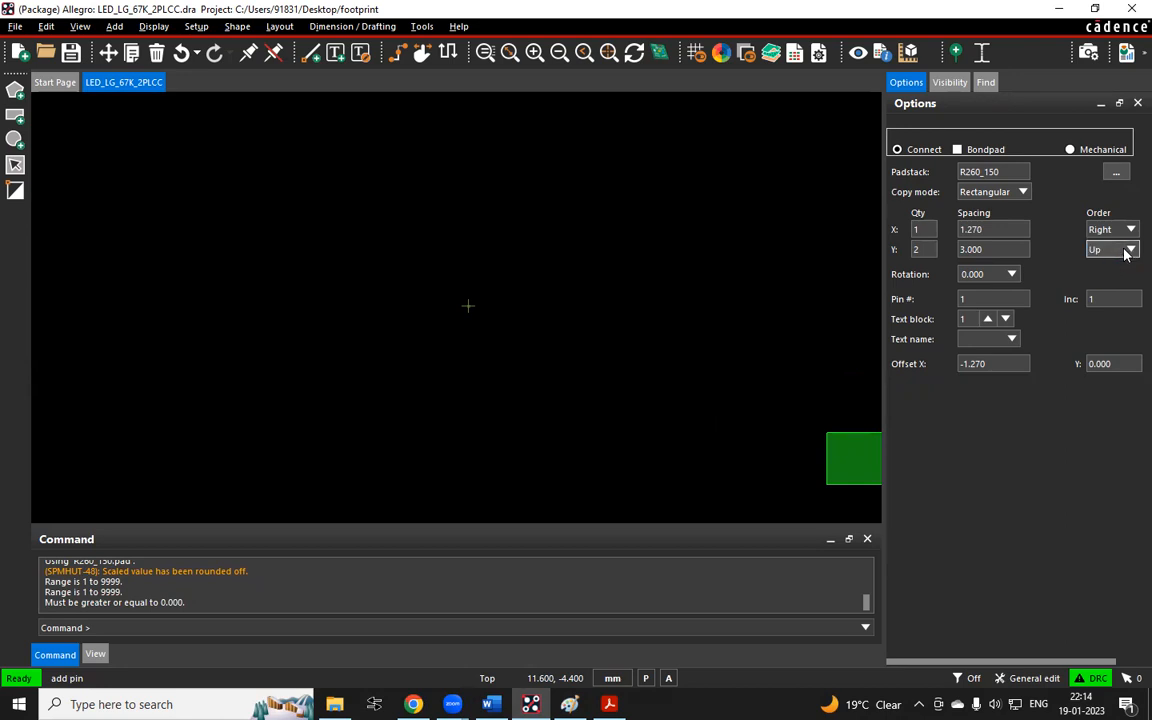
left_click(1122, 270)
Set the pin X offset to 0
double_click(962, 300)
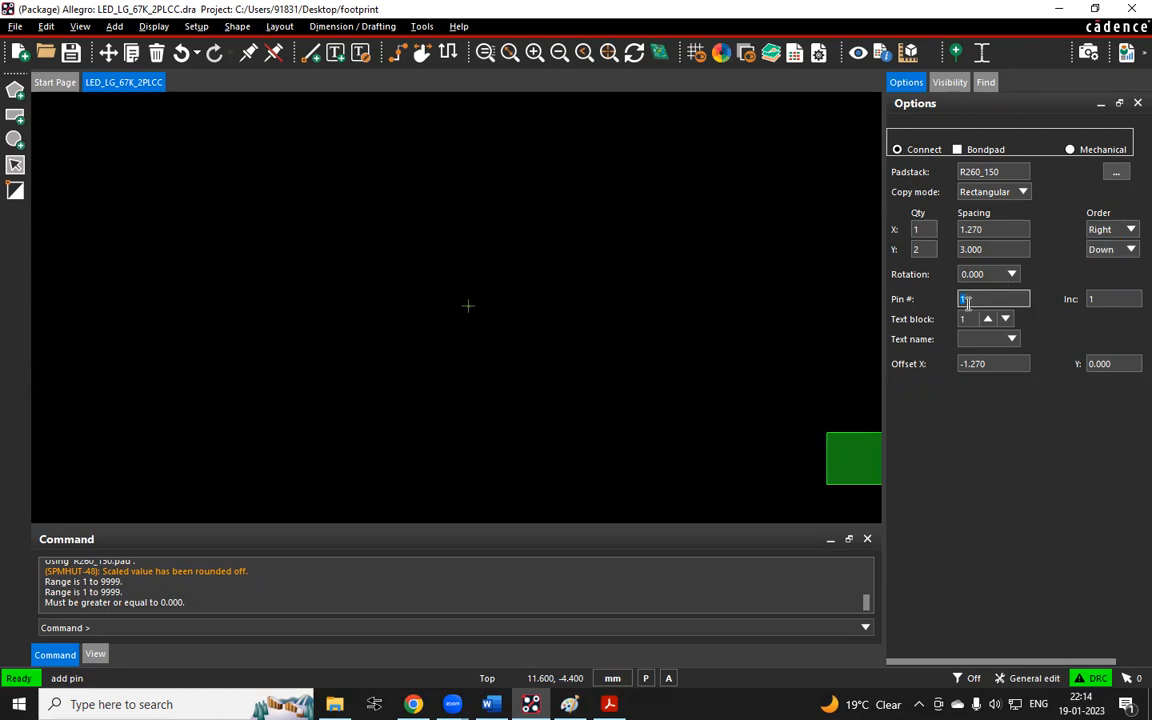
left_click(968, 303)
double_click(993, 364)
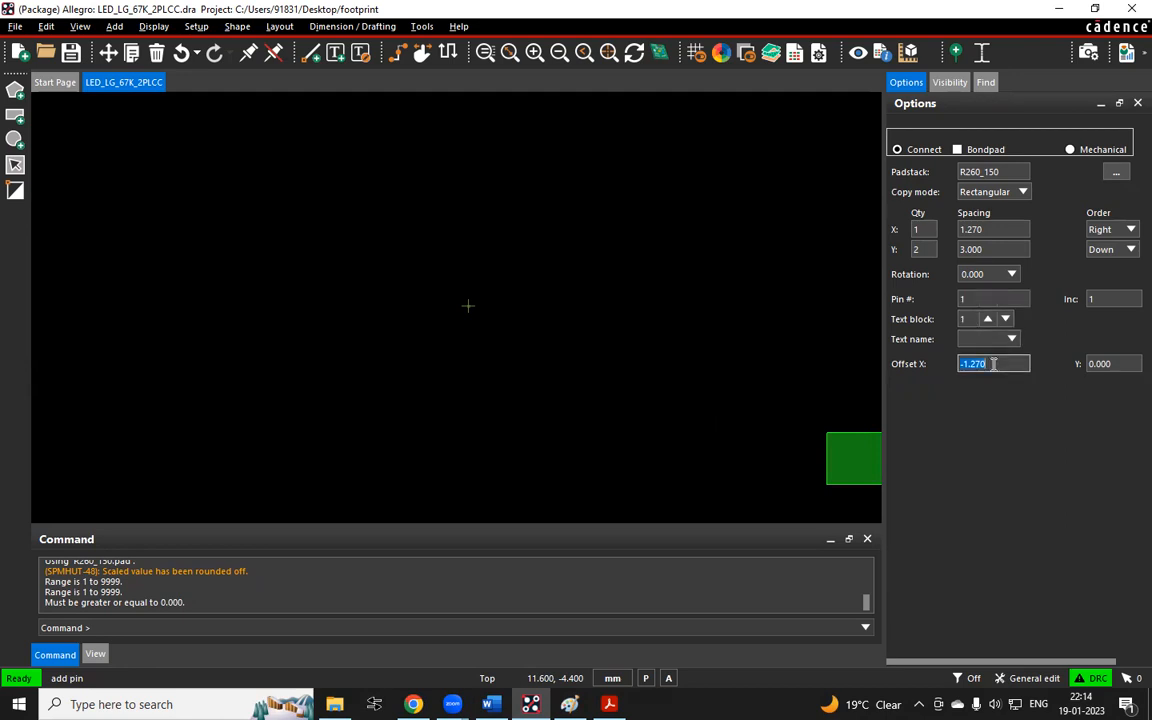
type("0")
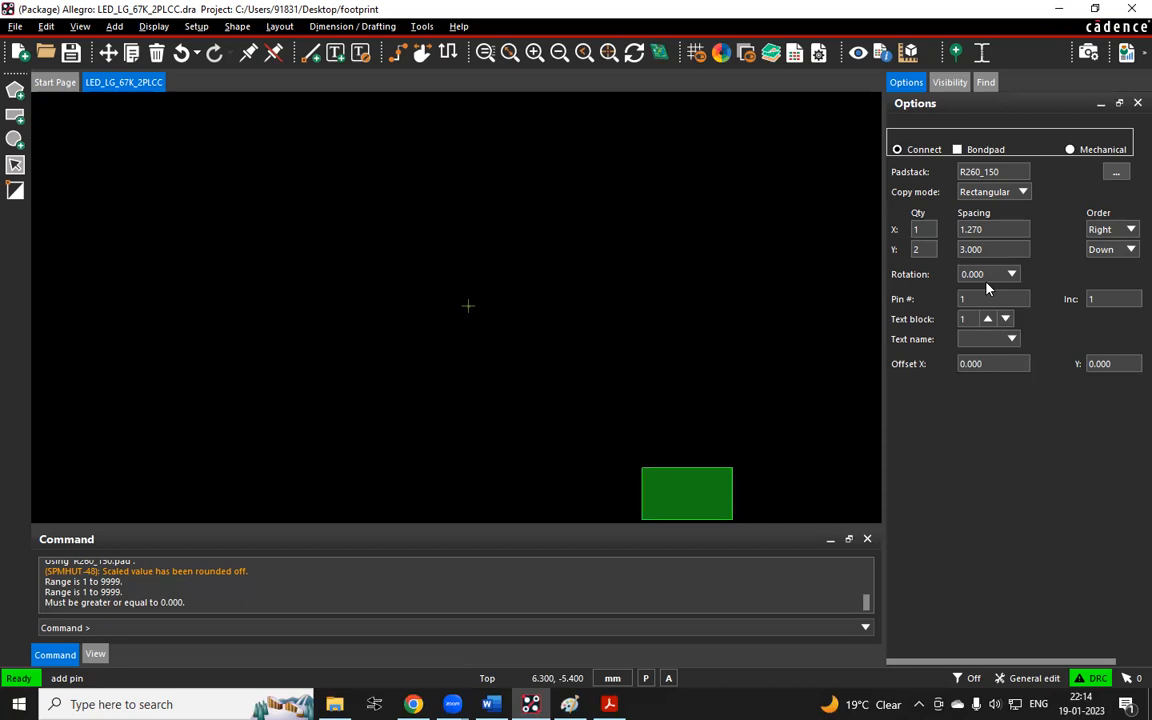
left_click(916, 229)
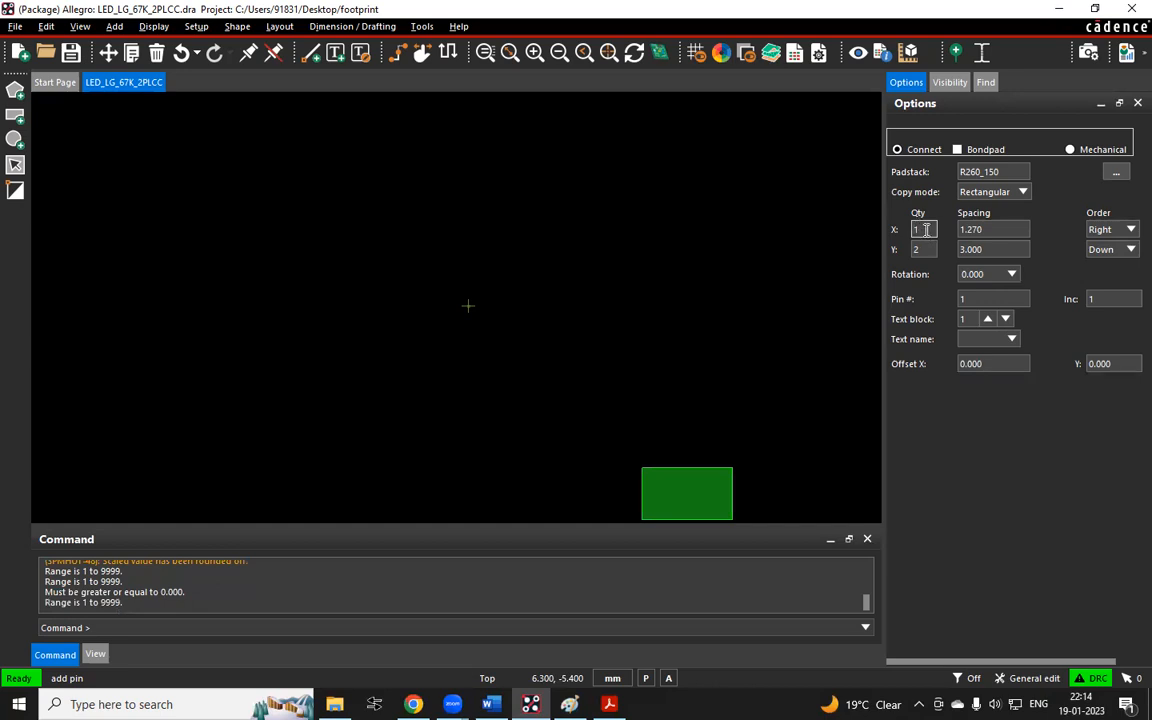
Switch to Paint and draw a blue circle marking the origin where the cross's axes meet in the datasheet sketch
left_click(976, 250)
double_click(976, 250)
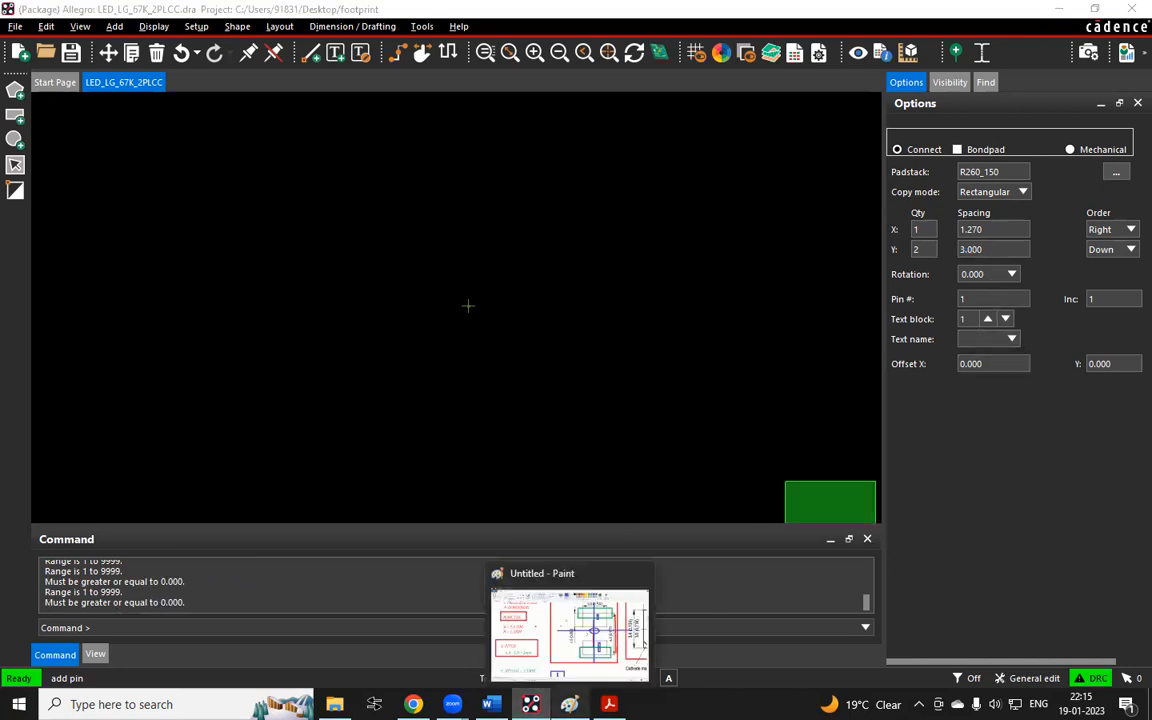
left_click(569, 704)
scroll(704, 268, "down", 4)
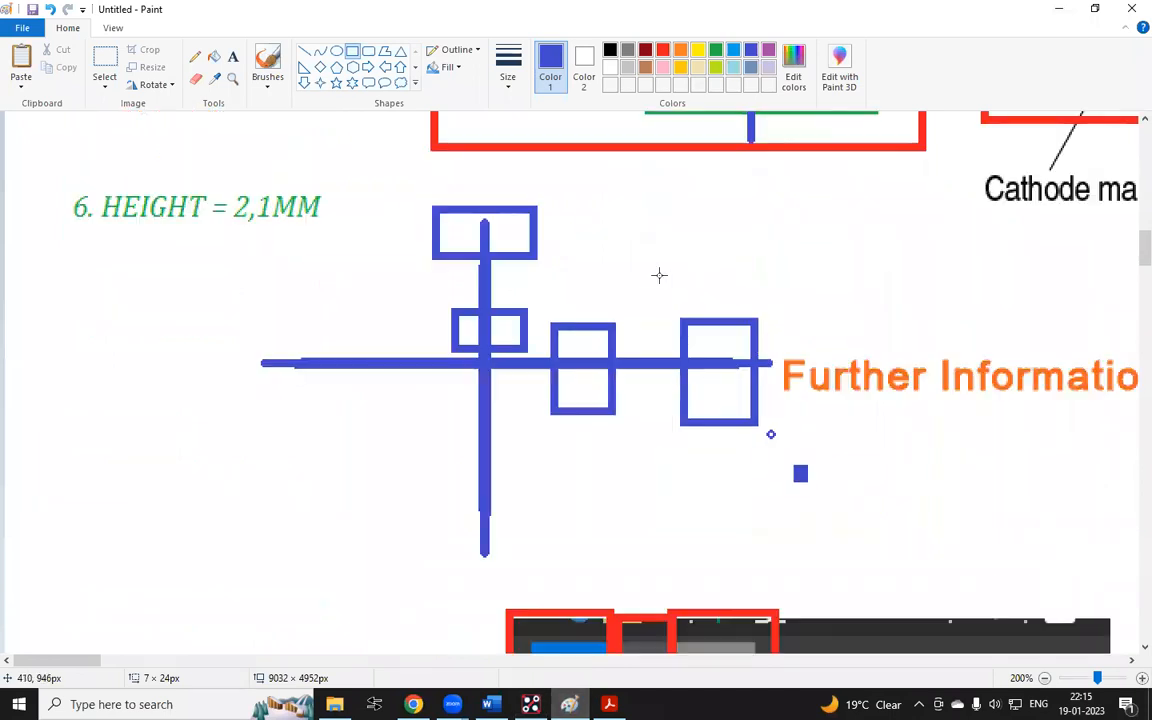
left_click(336, 51)
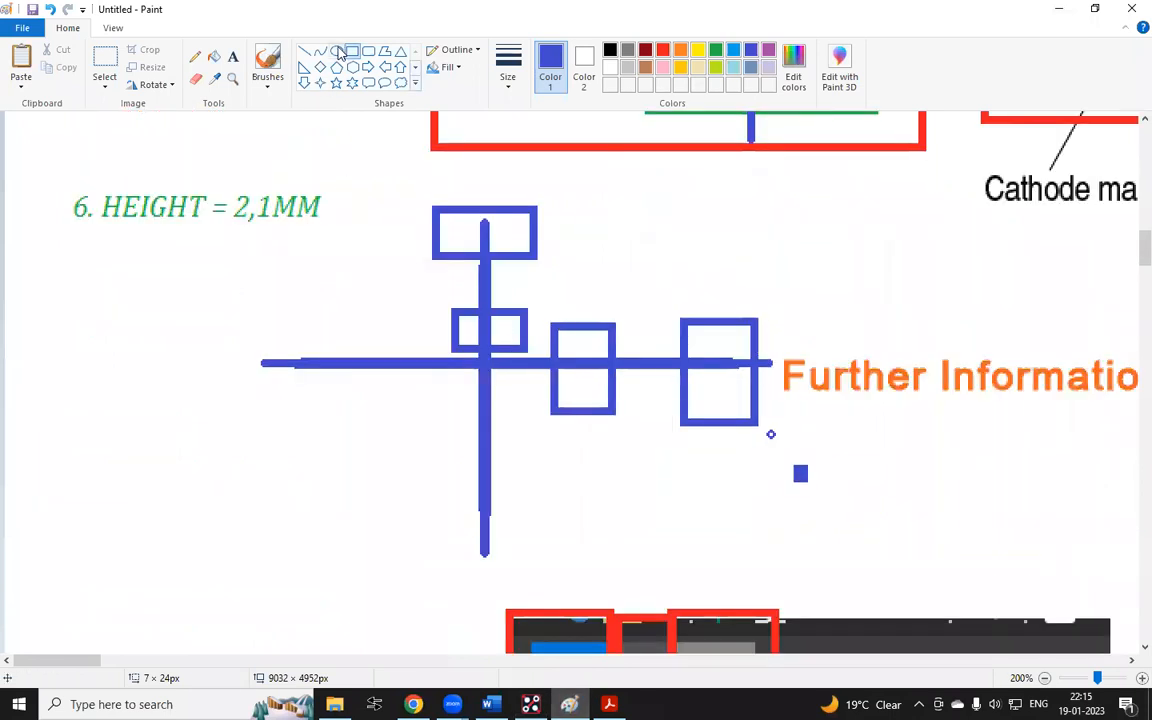
left_click_drag(447, 328, 512, 391)
left_click(578, 282)
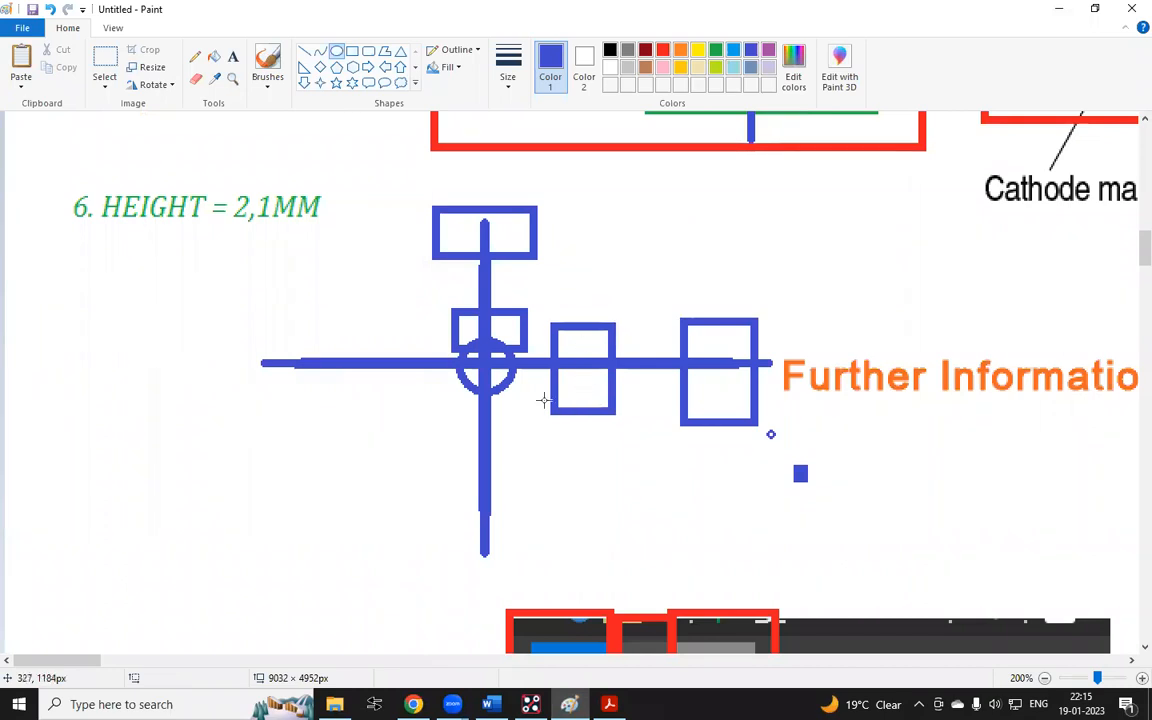
Add a blue text note below the sketch reading "x corrdinate of X Axis Space Coordinate of Y Axis" on one line
scroll(470, 350, "down", 3)
scroll(448, 363, "down", 1)
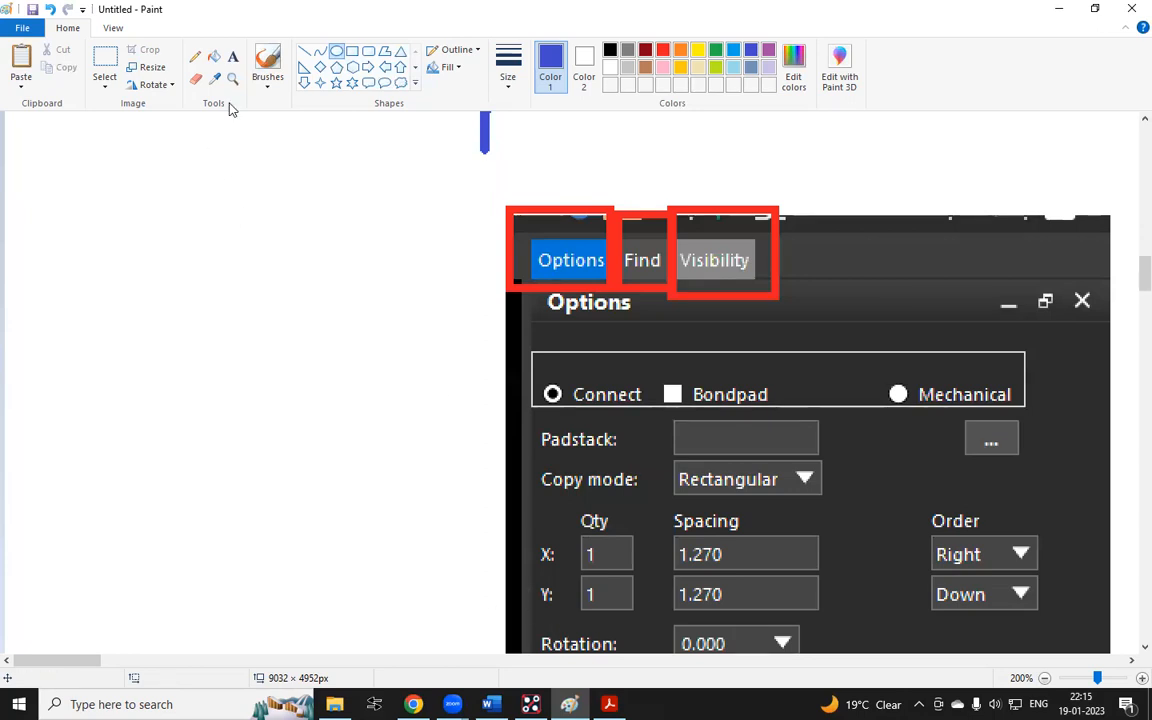
left_click(233, 57)
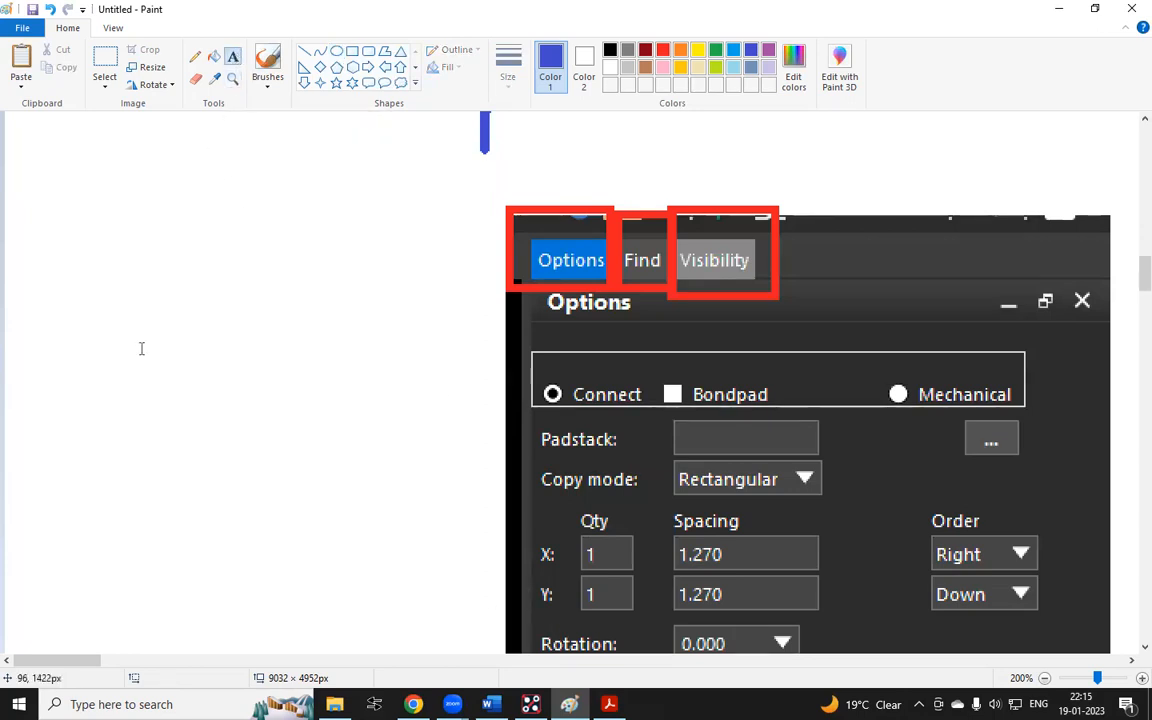
left_click(99, 284)
type("X")
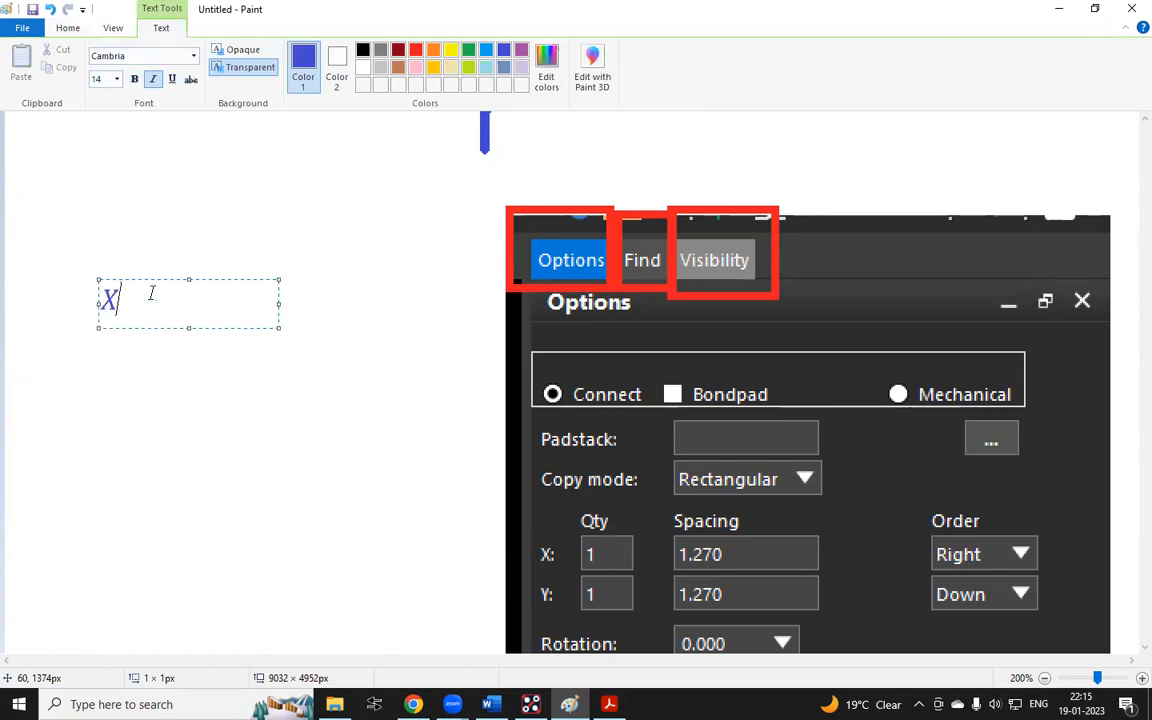
key("BackSpace")
type("x")
type("corrdina")
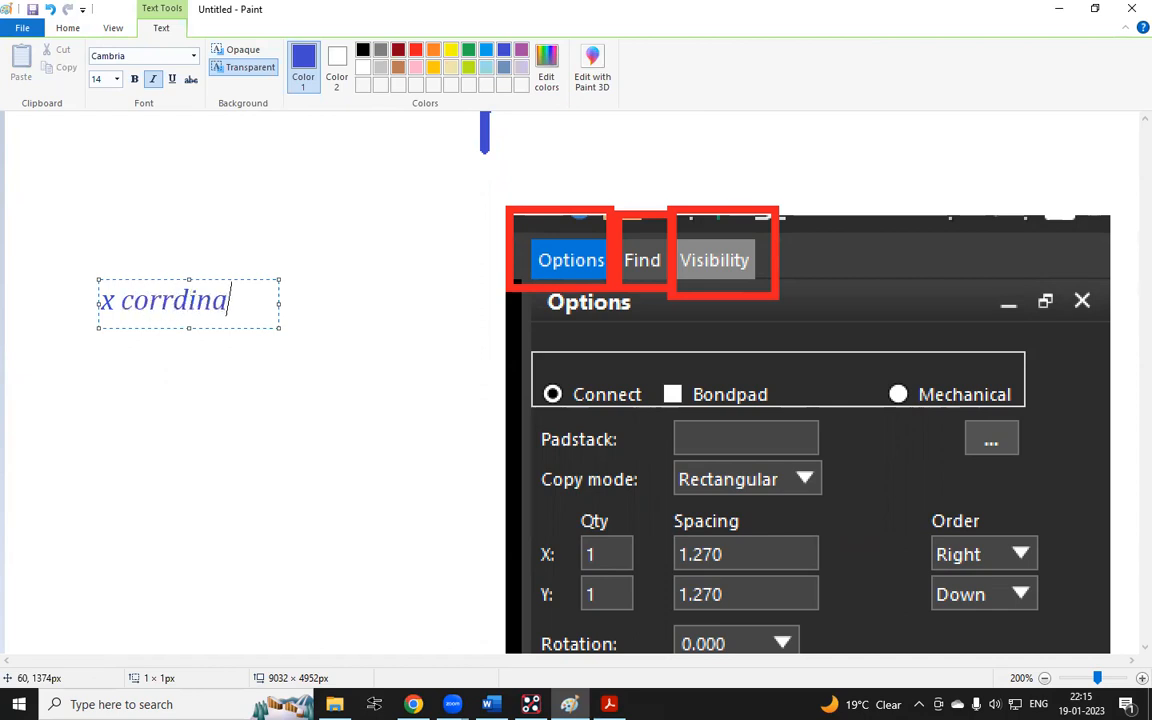
type("te of")
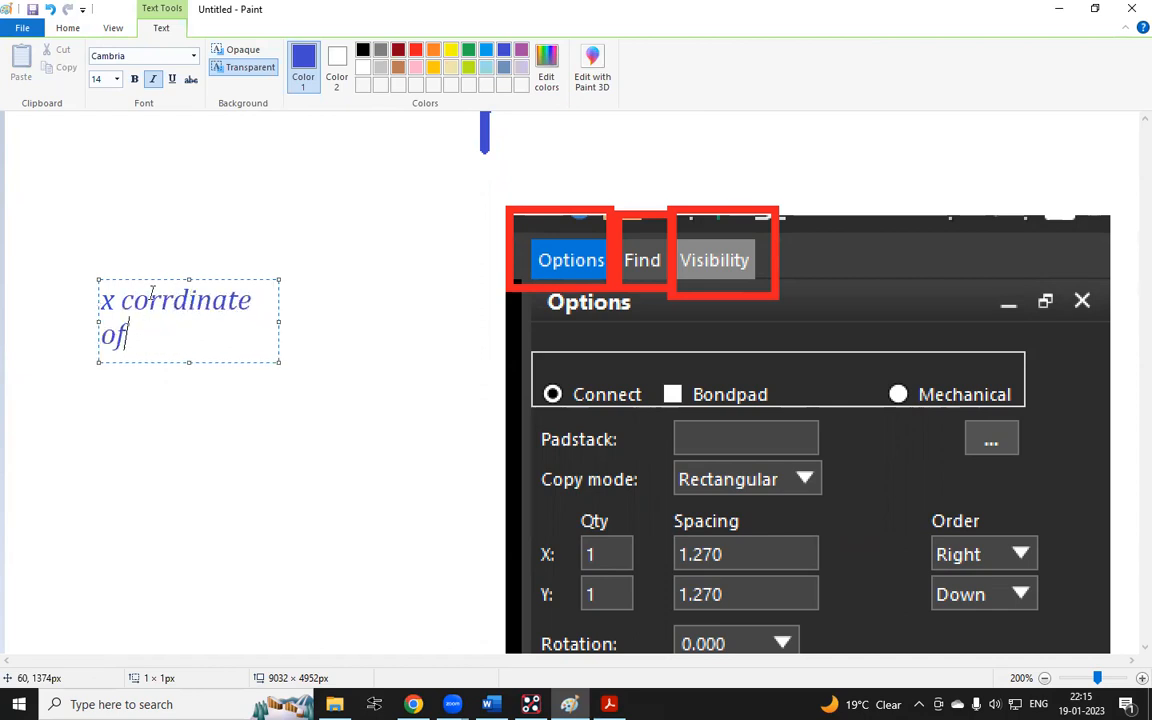
type(" X Axis")
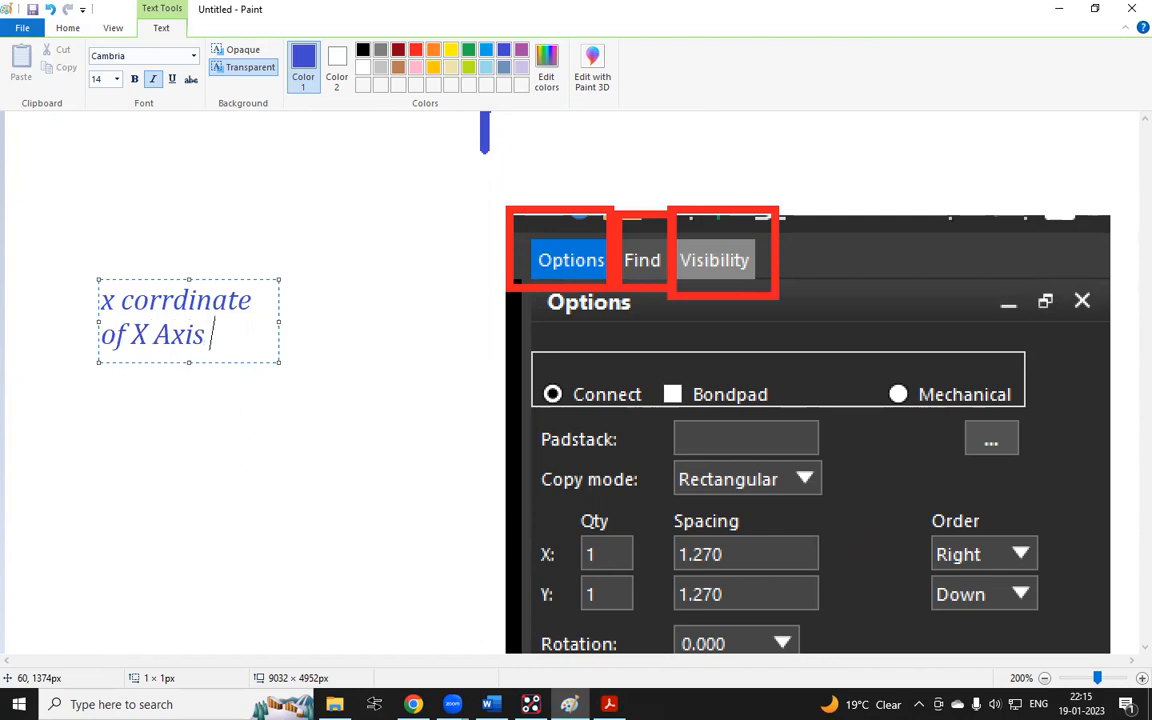
type(" Spac")
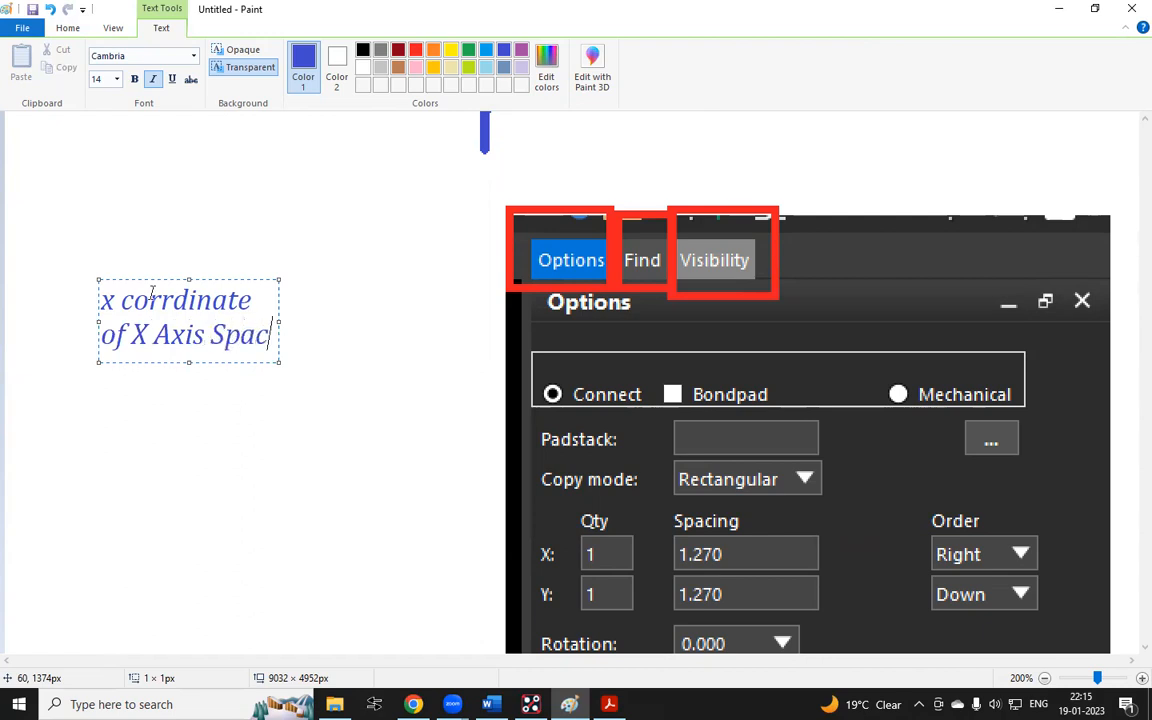
type("e Coo")
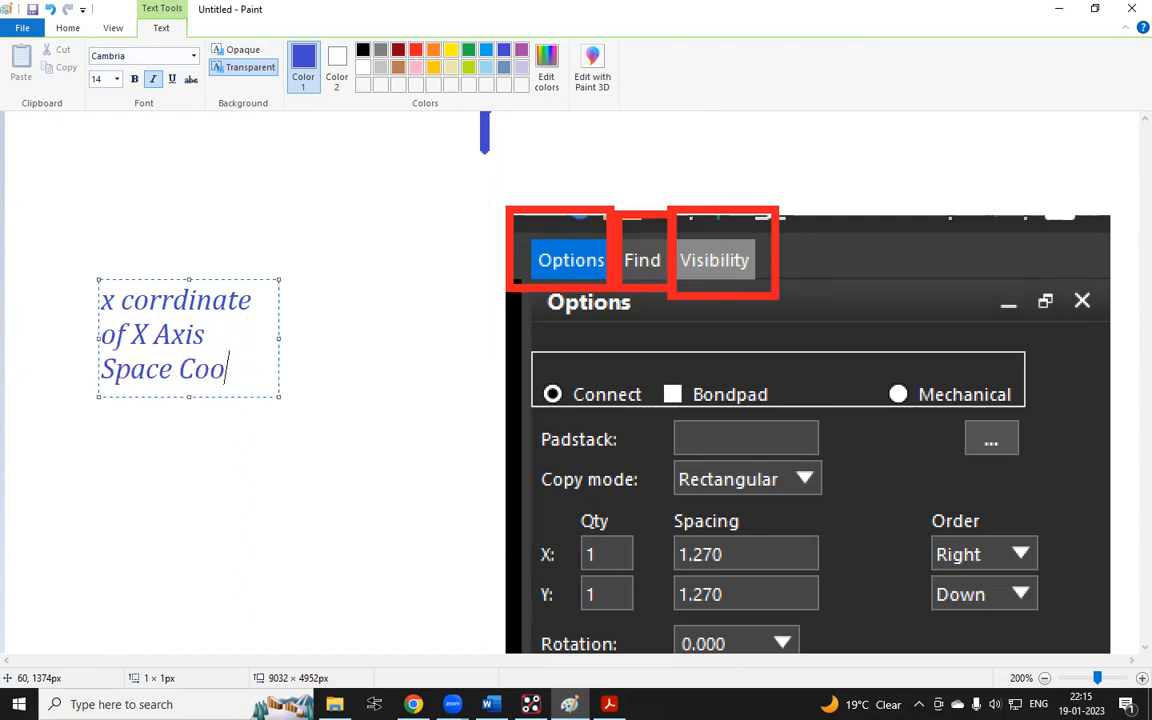
type("rdinate ")
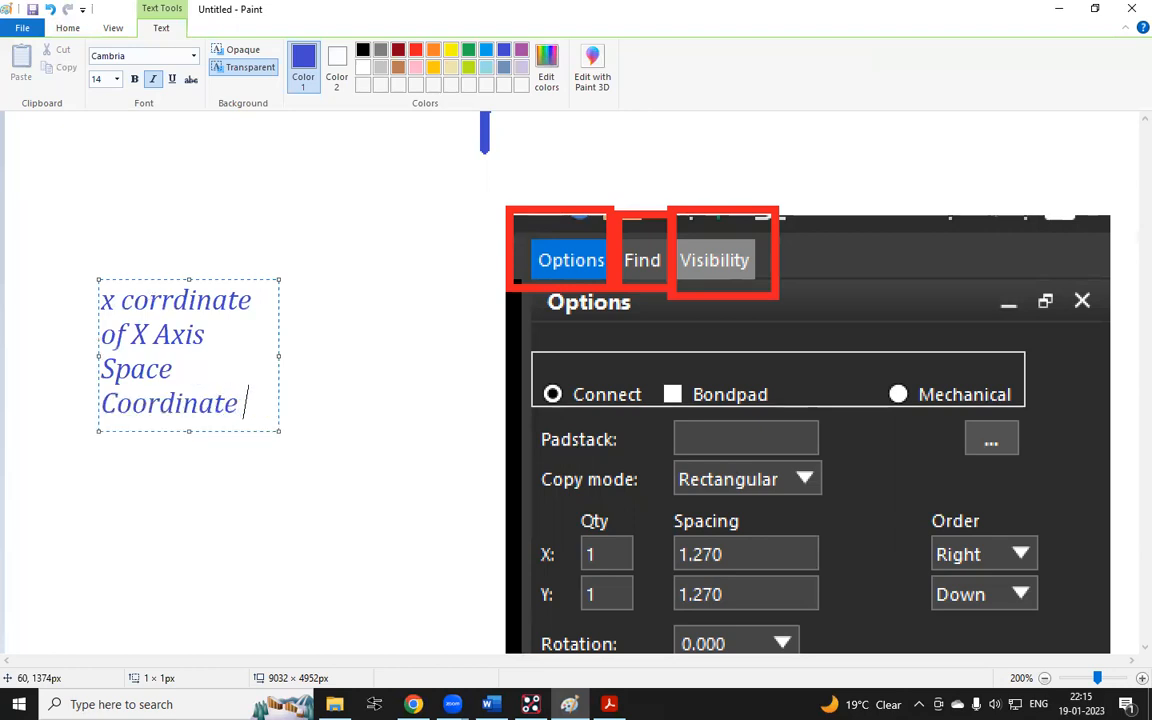
type("of Y Axis")
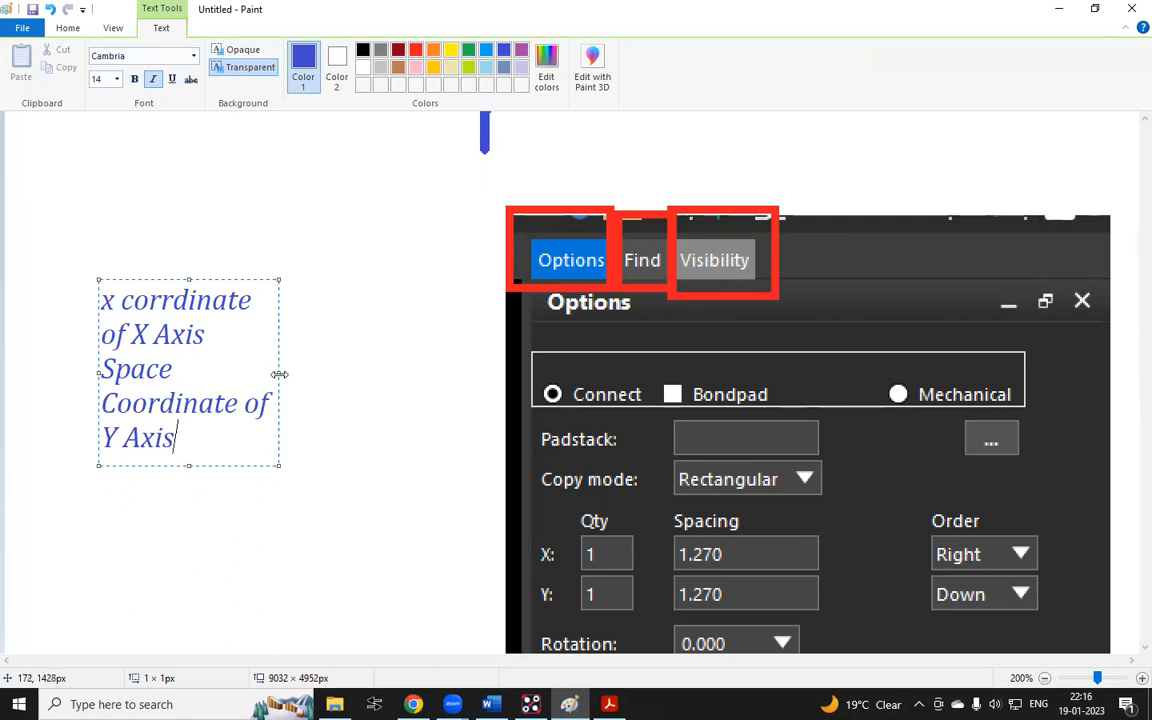
left_click_drag(279, 374, 744, 330)
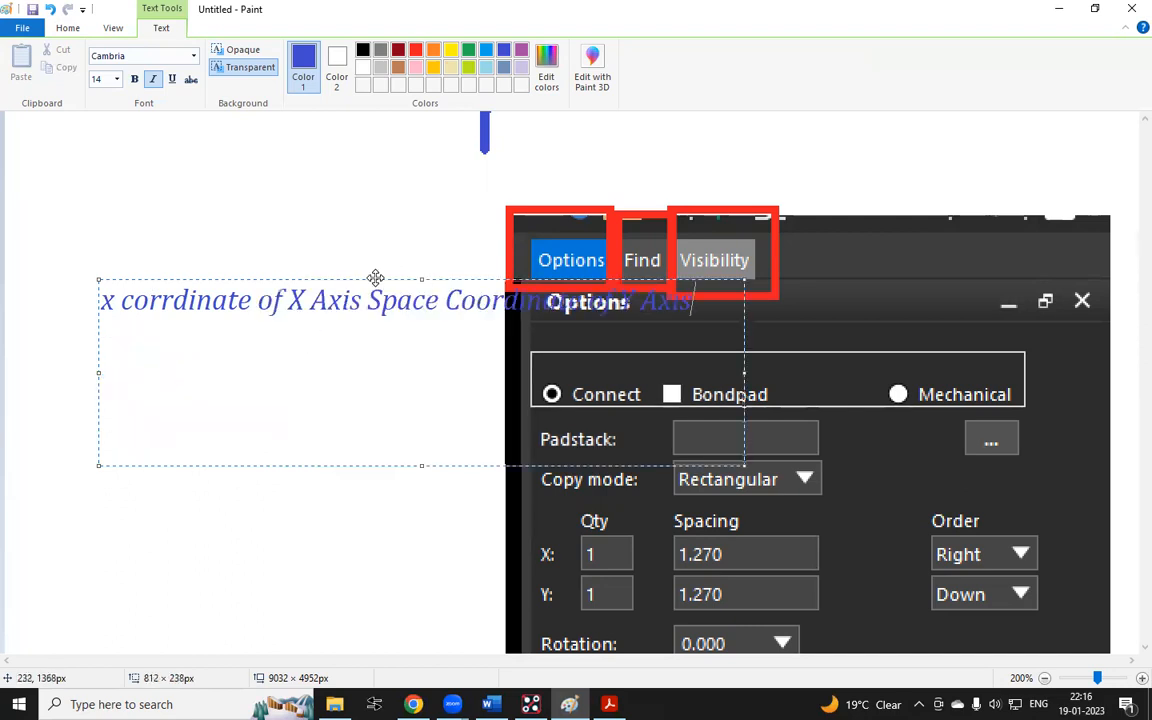
left_click_drag(370, 277, 284, 146)
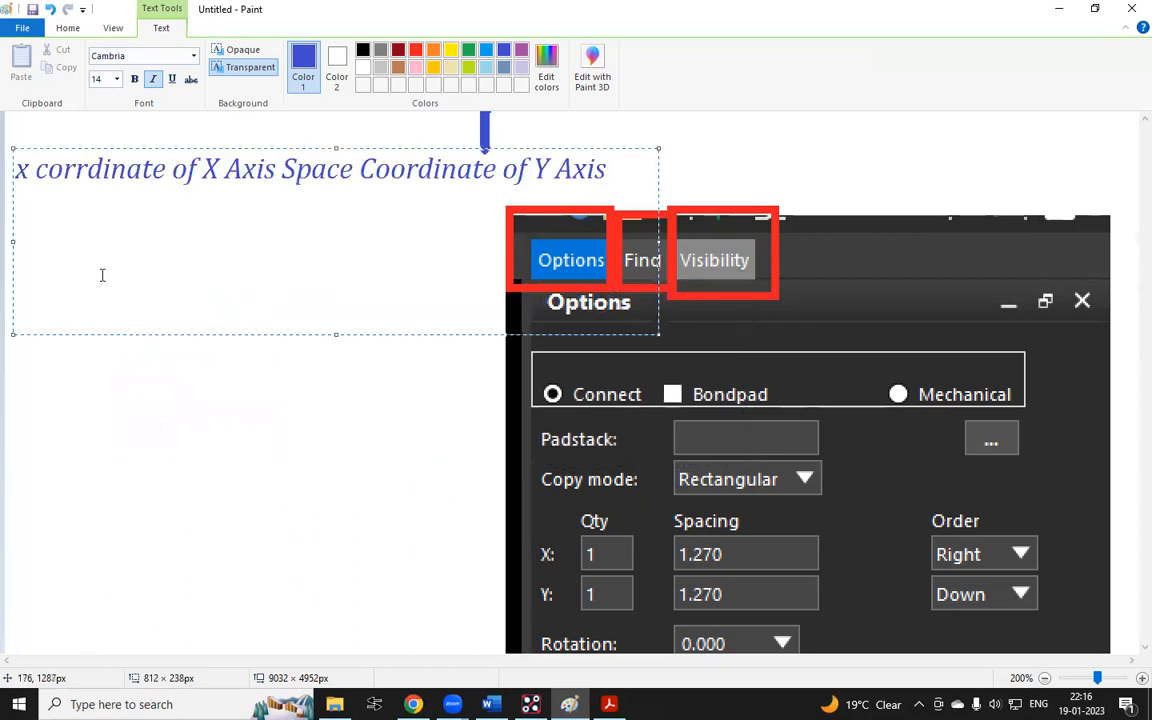
Add a second note line below it reading "x 0 0 enter"
left_click(609, 170)
key("Return")
type("x")
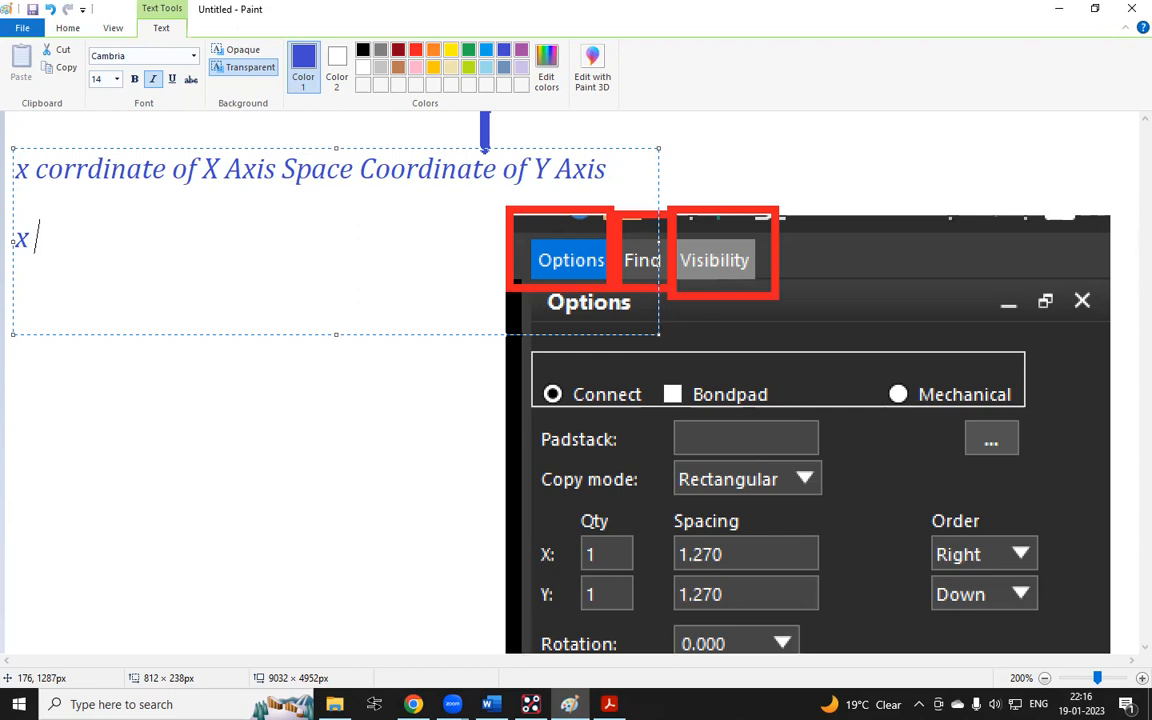
left_click(332, 404)
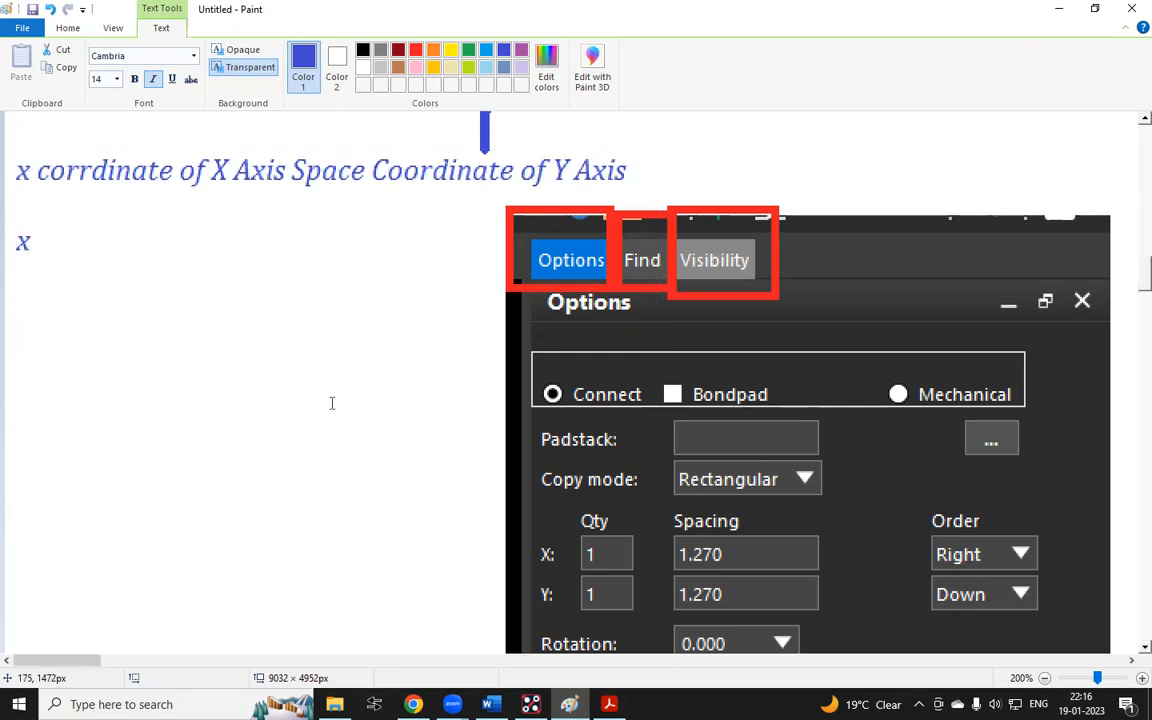
scroll(455, 300, "up", 5)
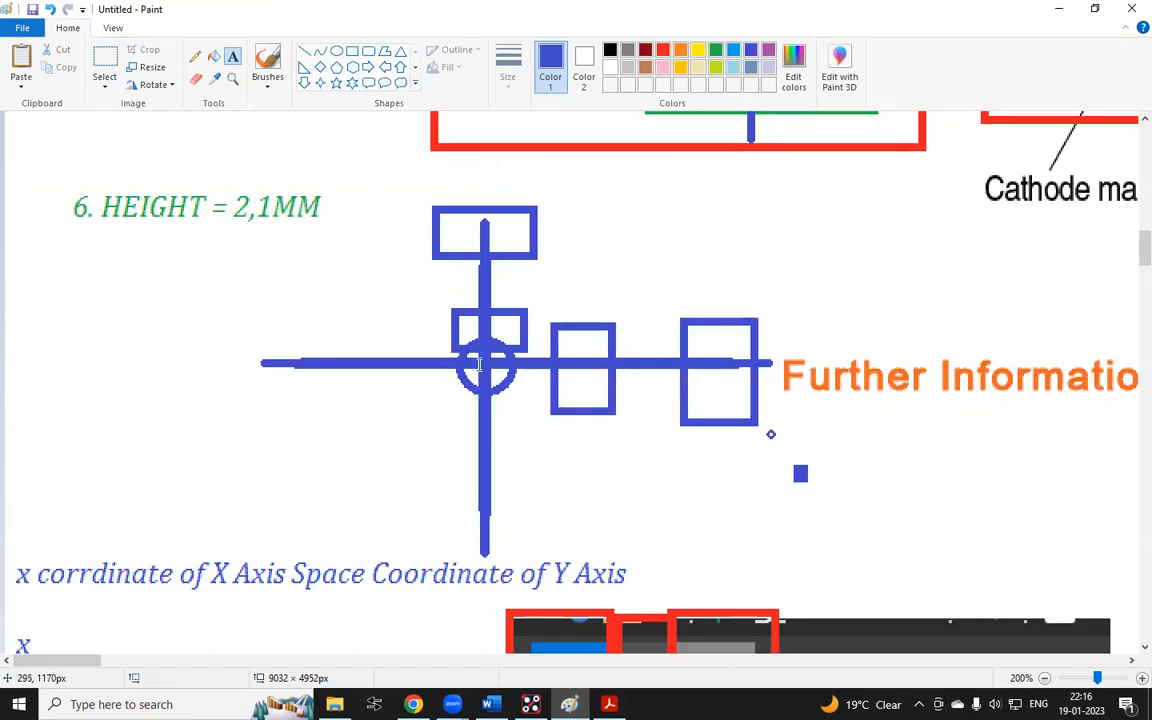
scroll(477, 355, "down", 5)
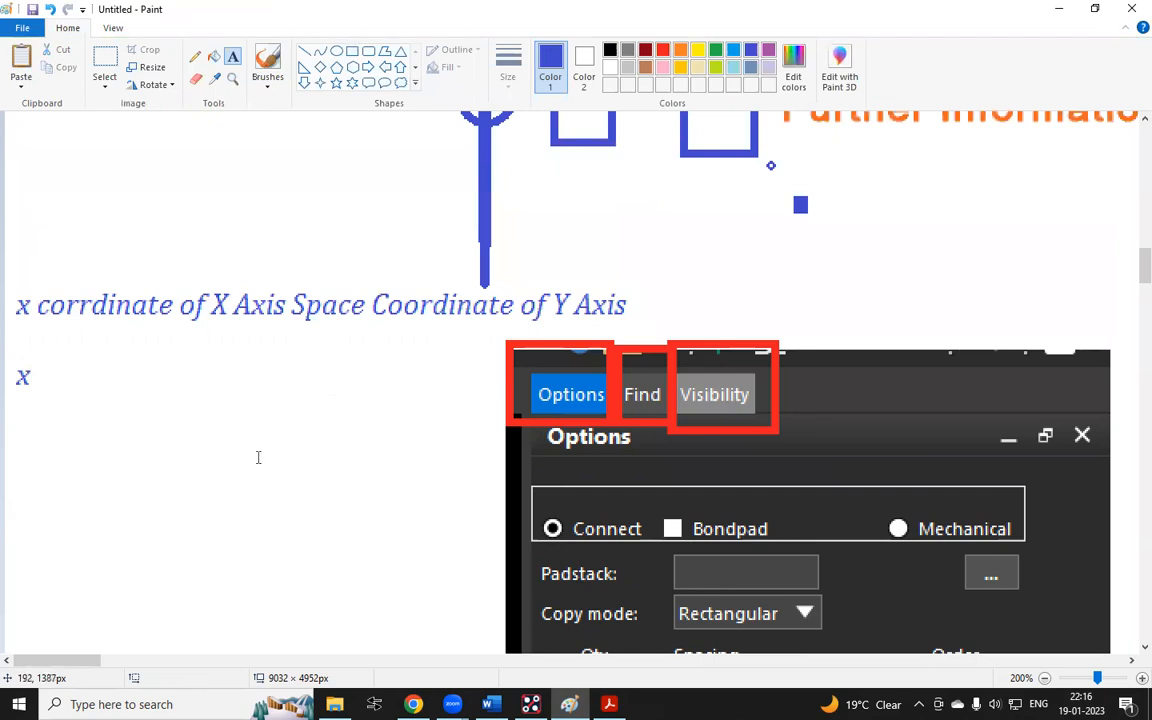
left_click(37, 375)
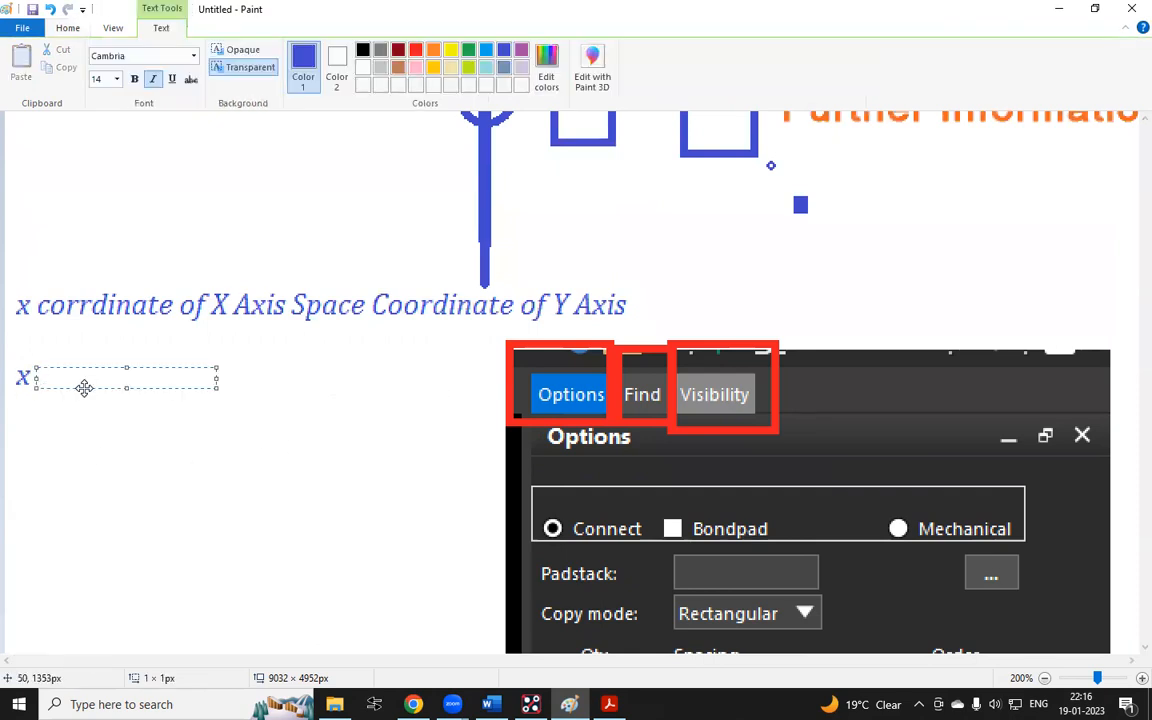
type("0")
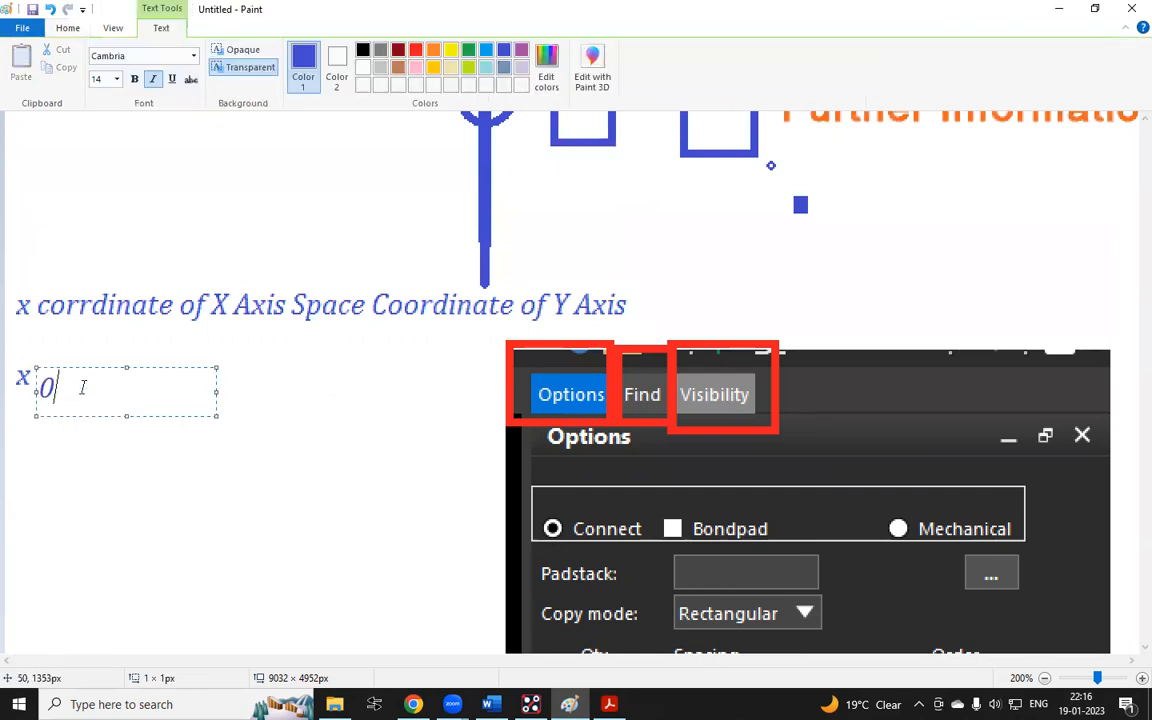
type(" 0 enter")
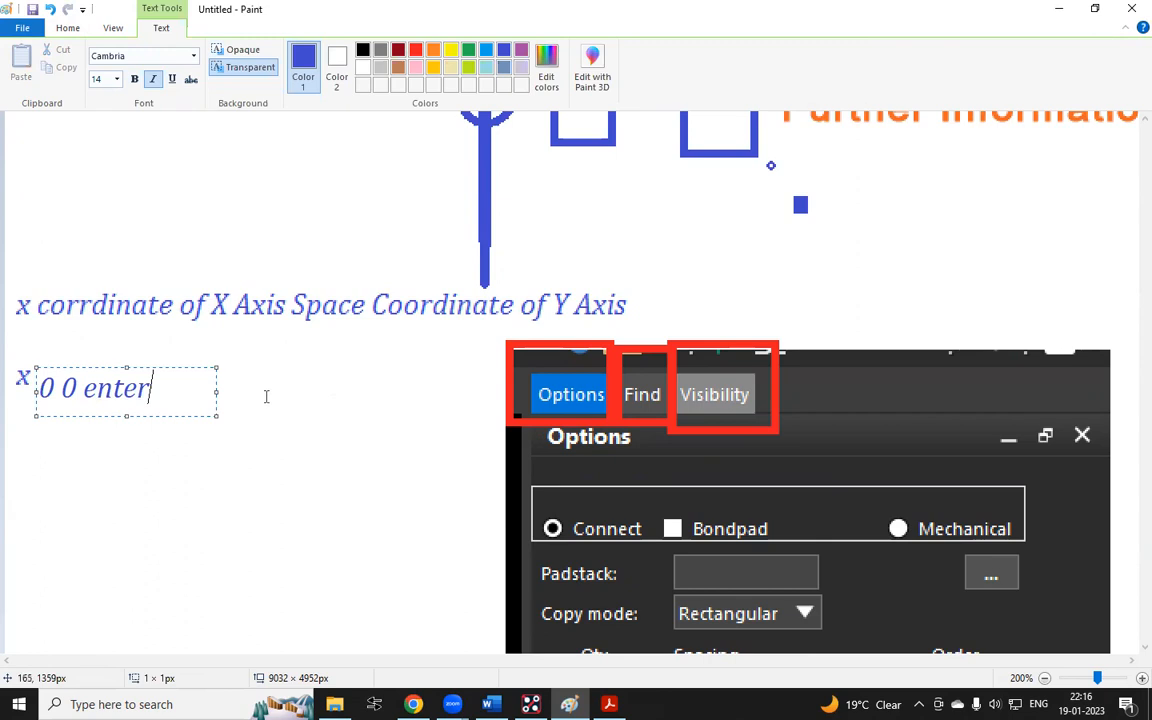
left_click(350, 404)
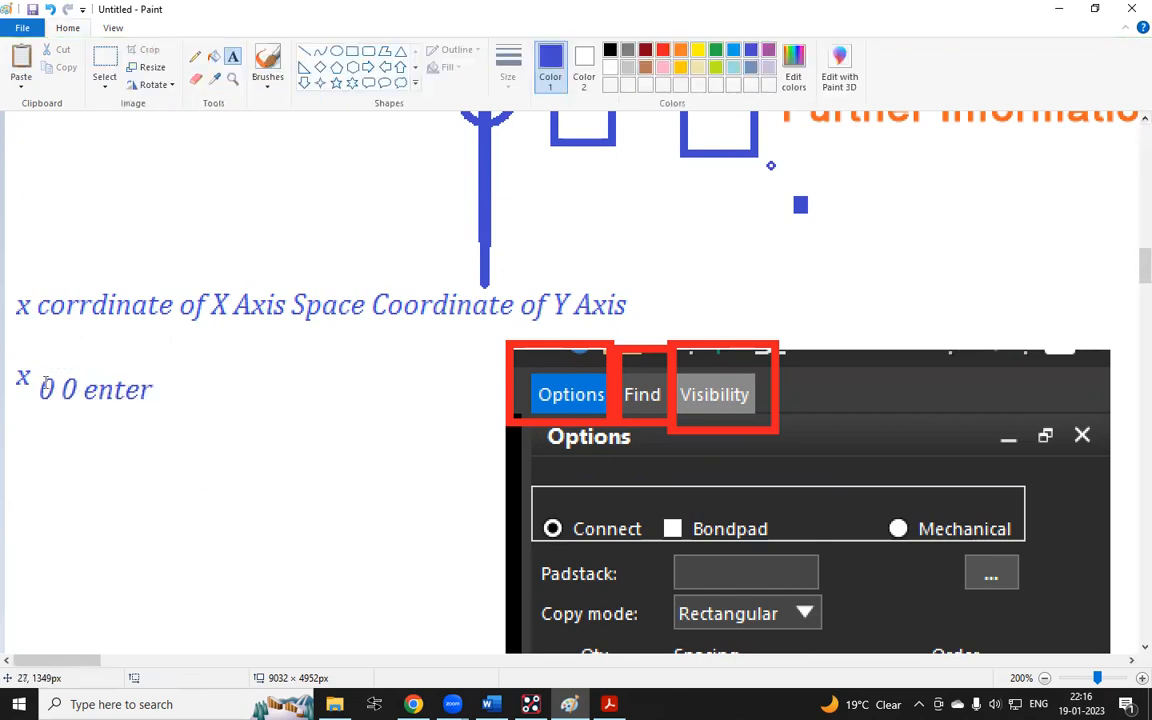
Switch back to Allegro, place the pin array at the origin with the command x 0 0, and finish Add Pin
left_click(533, 705)
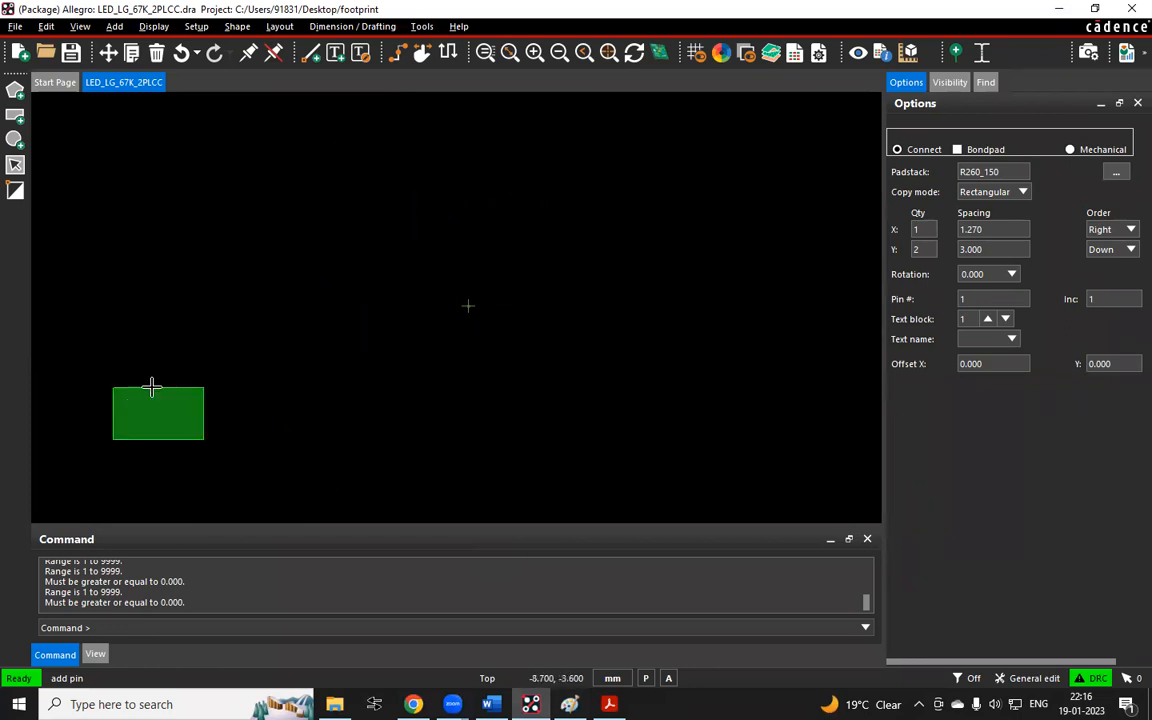
left_click(129, 627)
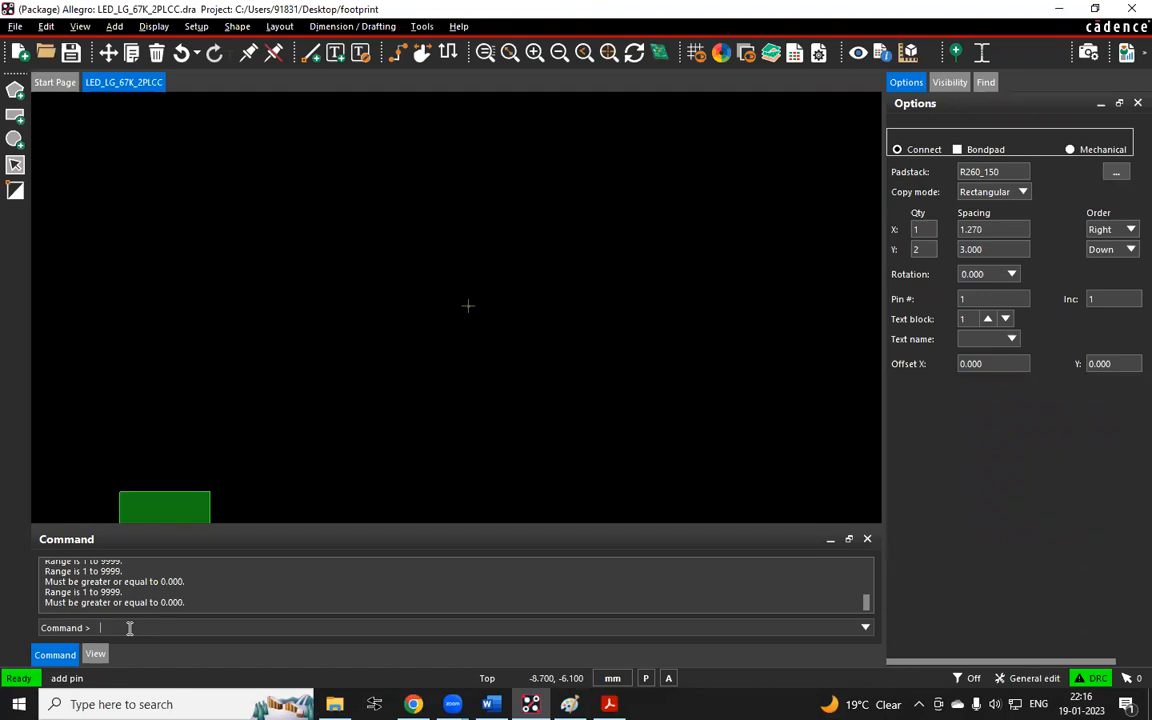
type("x")
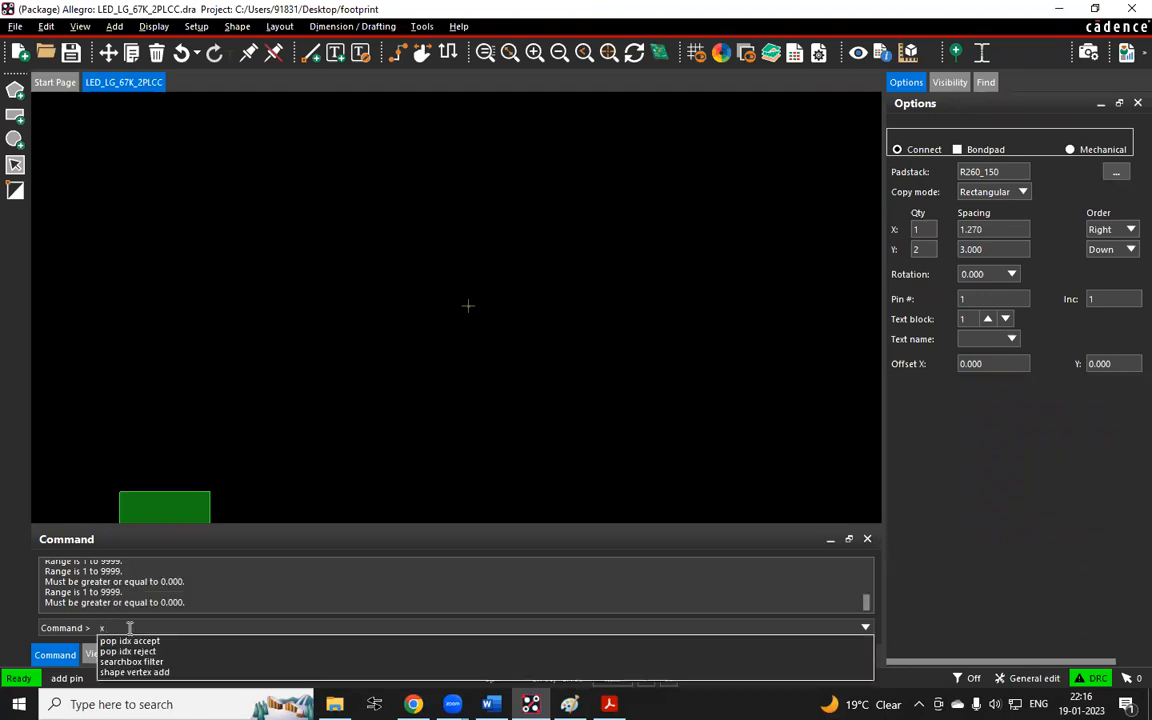
type(" 0 0")
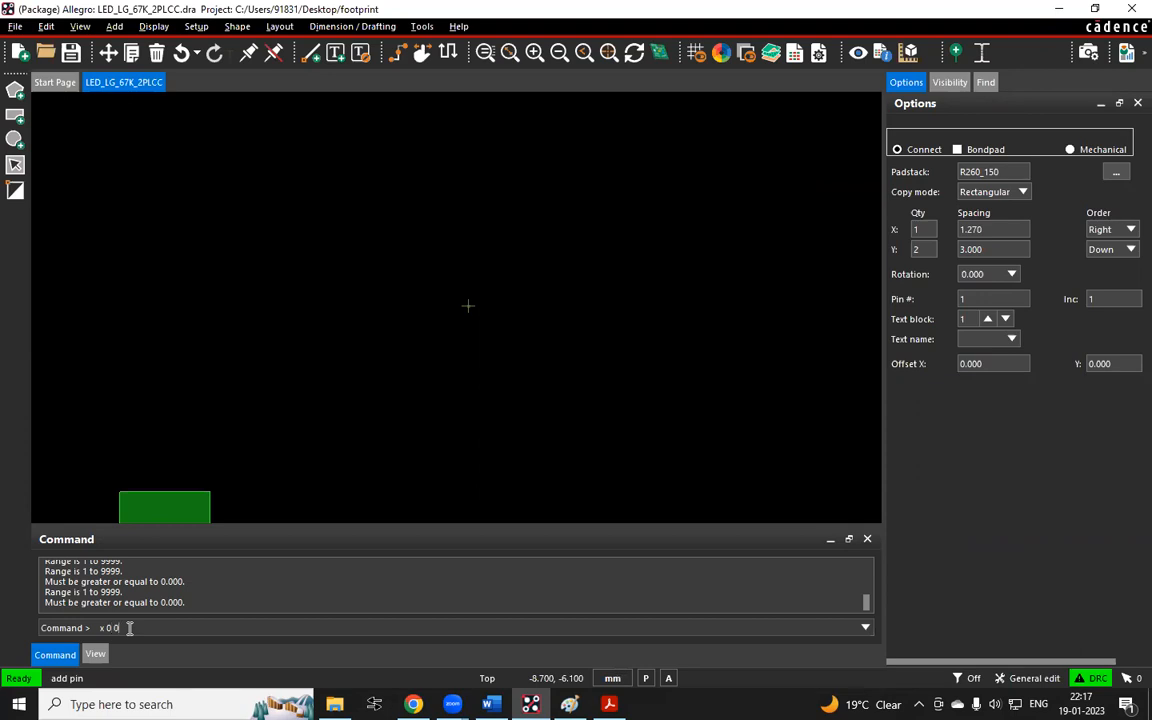
key("Return")
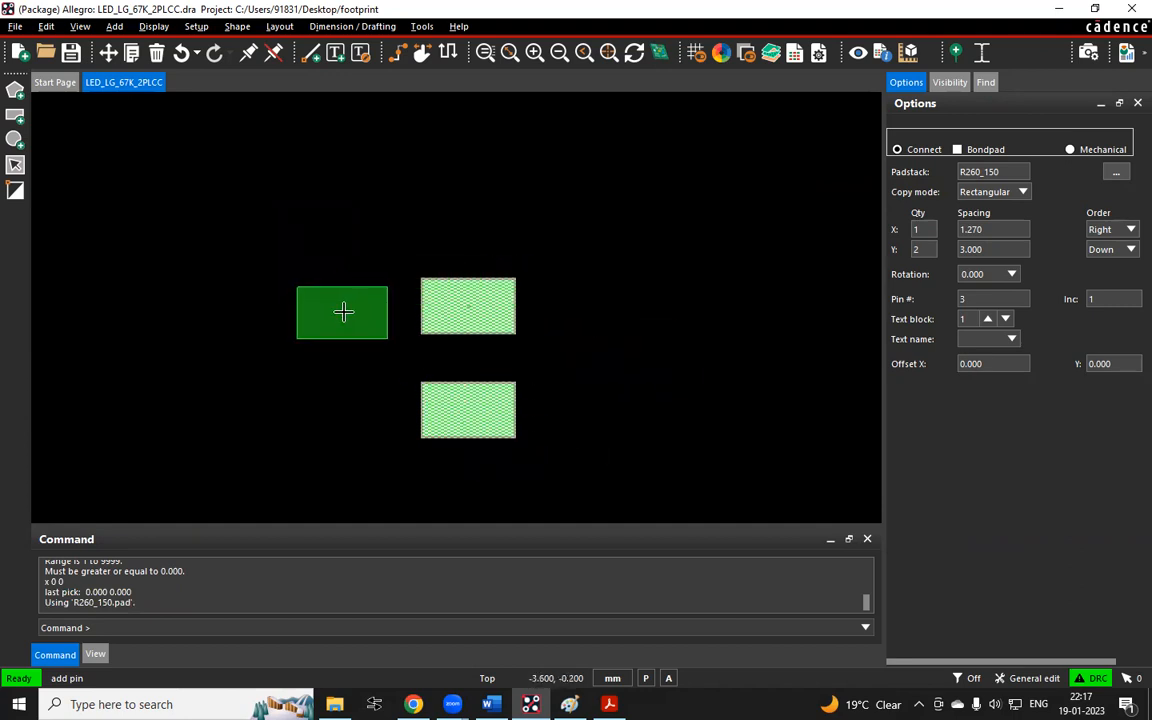
right_click(282, 230)
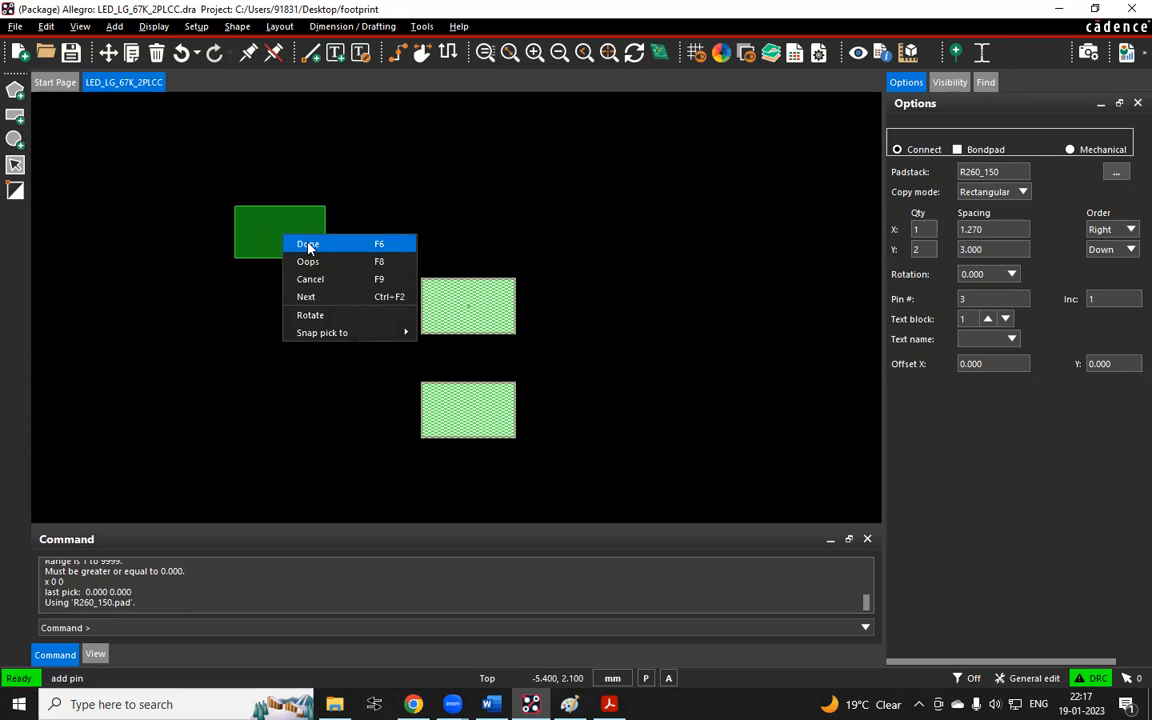
left_click(298, 241)
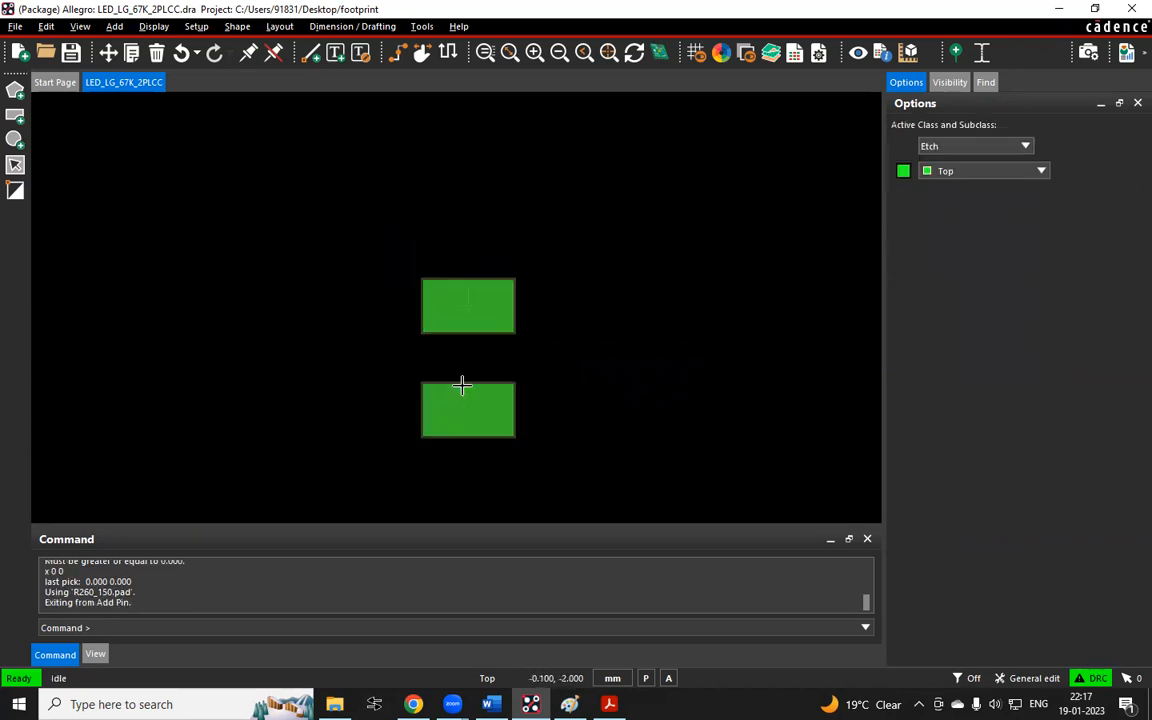
Zoom in and out on the two placed pads to examine them and their pin numbers
scroll(481, 301, "up", 3)
scroll(423, 328, "up", 3)
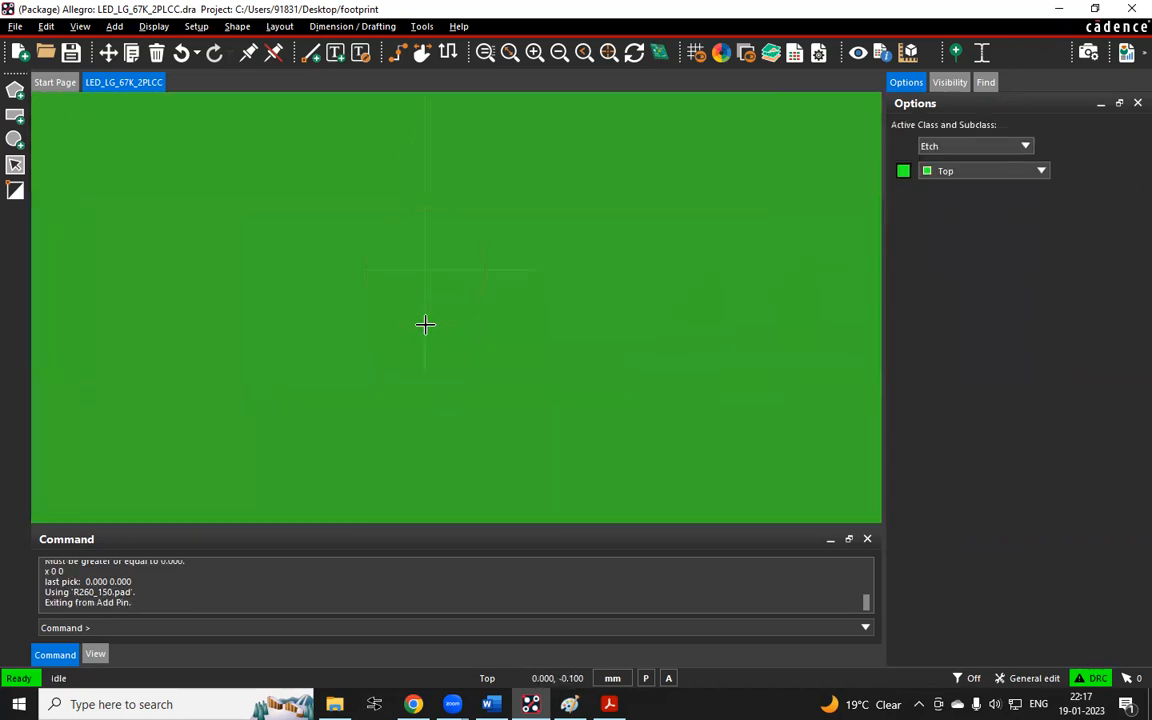
scroll(438, 241, "down", 3)
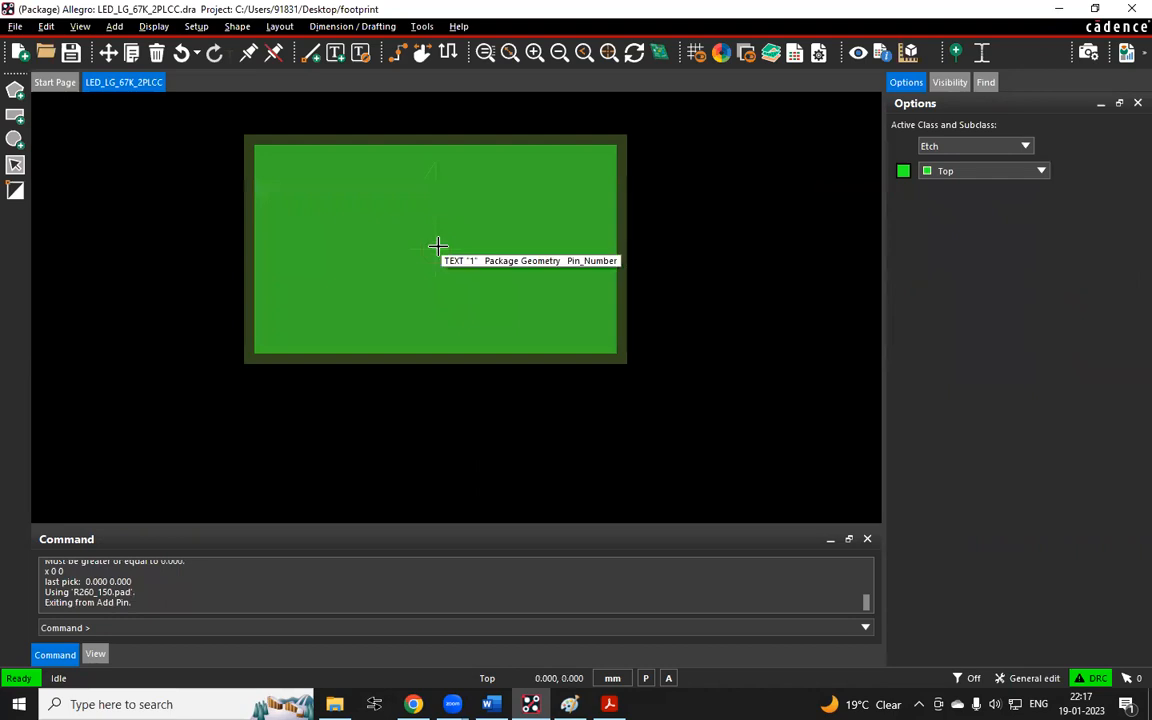
scroll(437, 247, "up", 2)
scroll(418, 258, "up", 2)
scroll(420, 252, "down", 3)
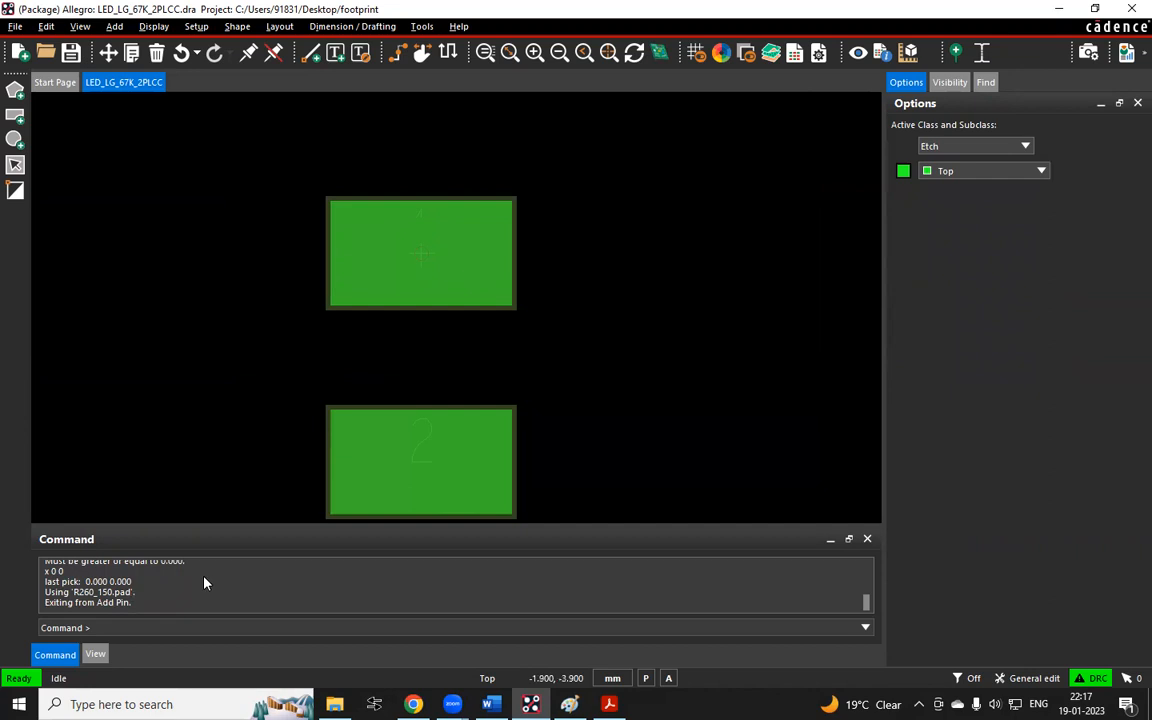
scroll(456, 236, "down", 2)
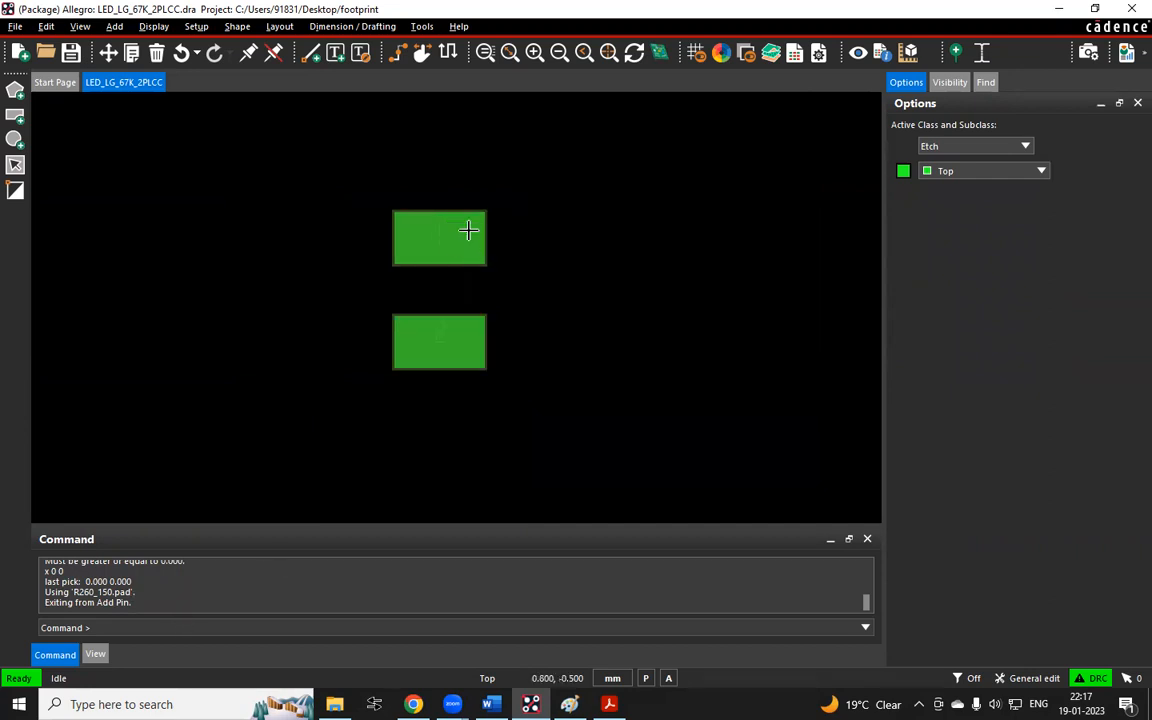
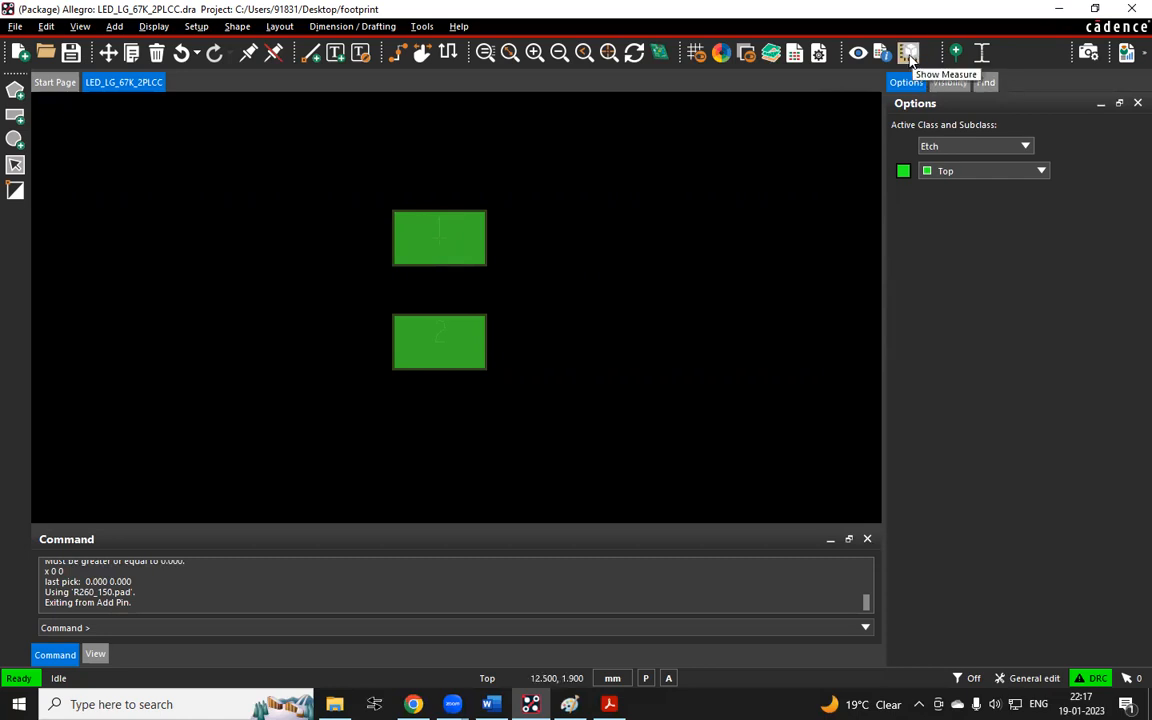
Measure the distance between the two pins using Show Measure with only Pins enabled in the Find filter
left_click(909, 53)
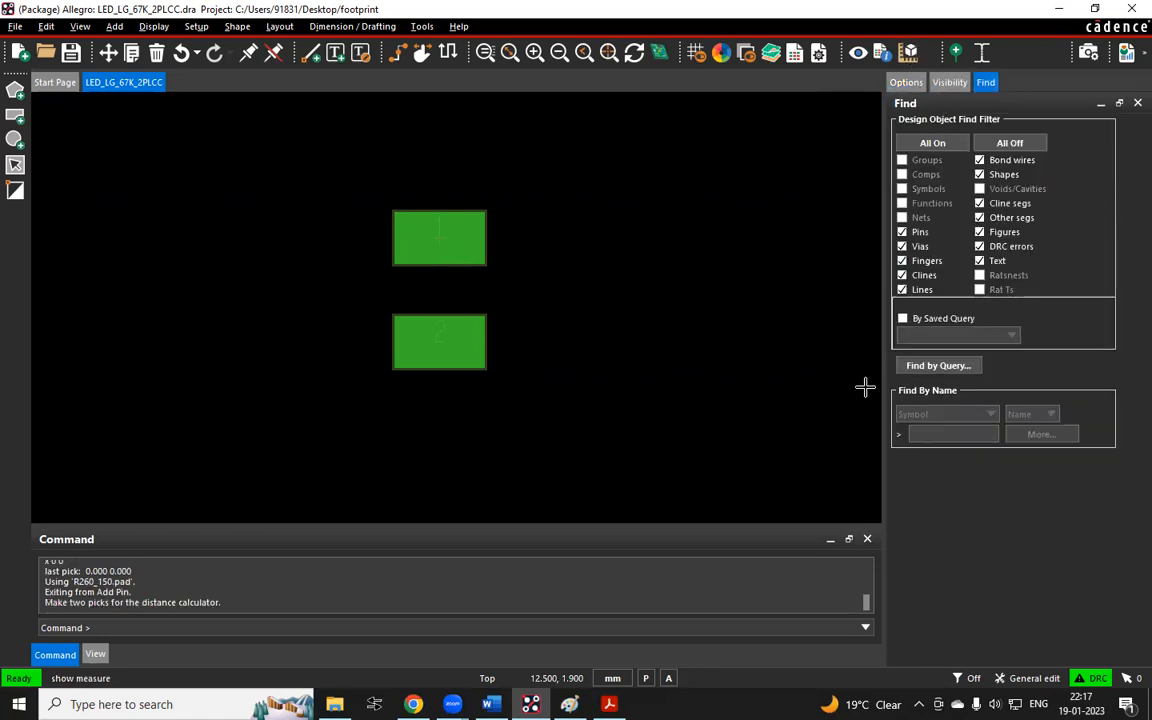
left_click(424, 226)
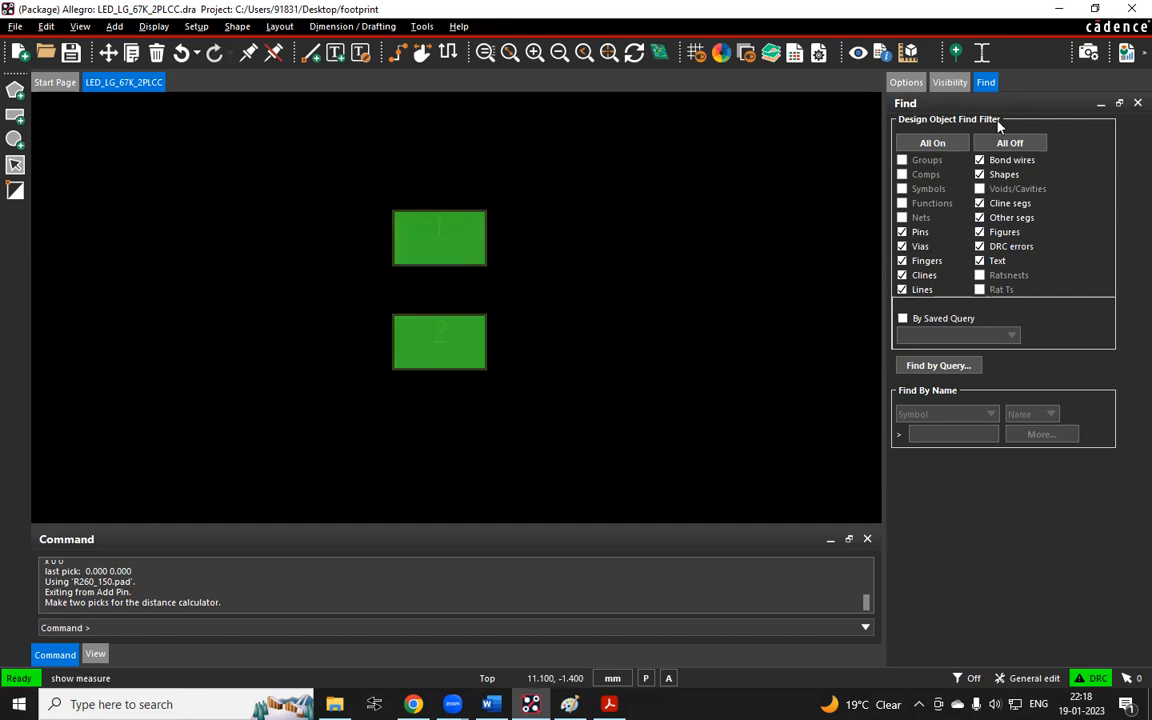
left_click(908, 52)
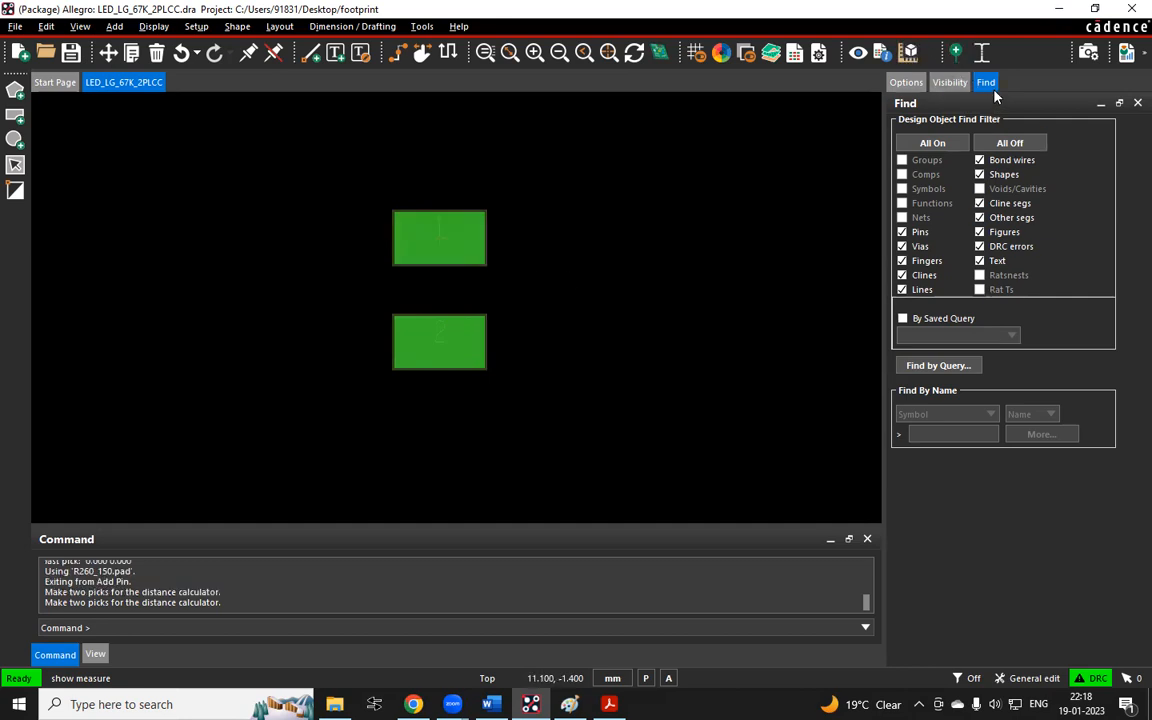
left_click(1022, 147)
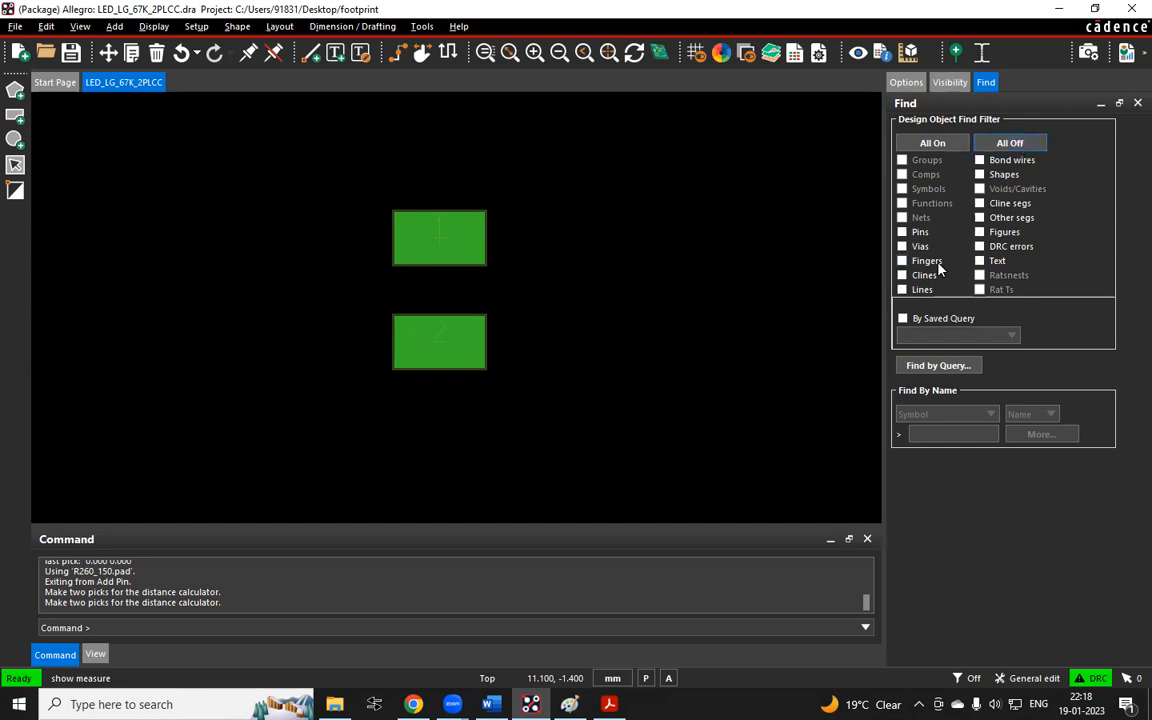
left_click(902, 232)
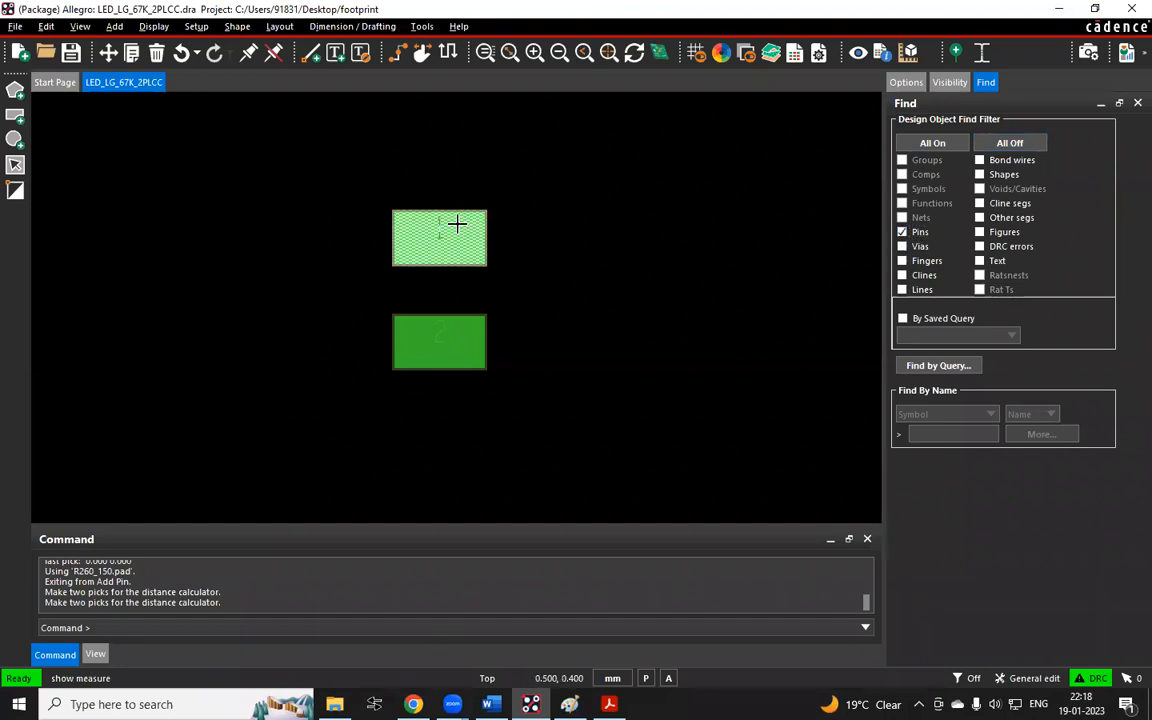
left_click(457, 224)
left_click(440, 342)
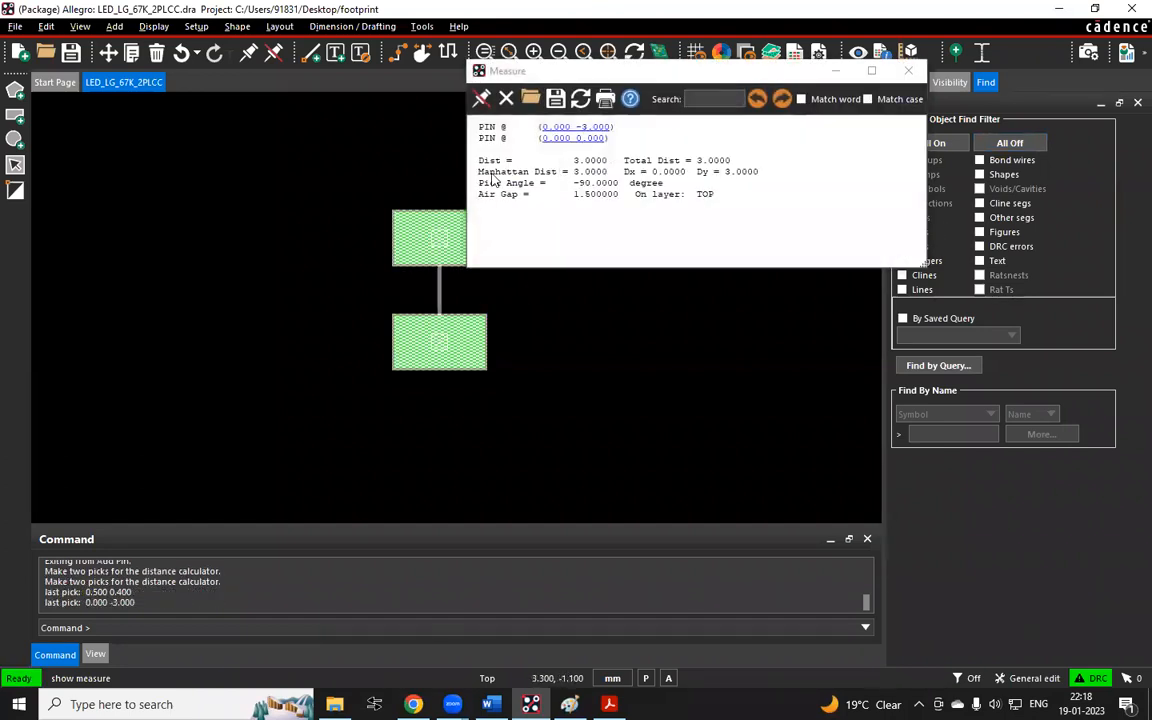
Review the Measure results by highlighting the Dy and Air Gap lines and repositioning the window
left_click_drag(479, 161, 760, 180)
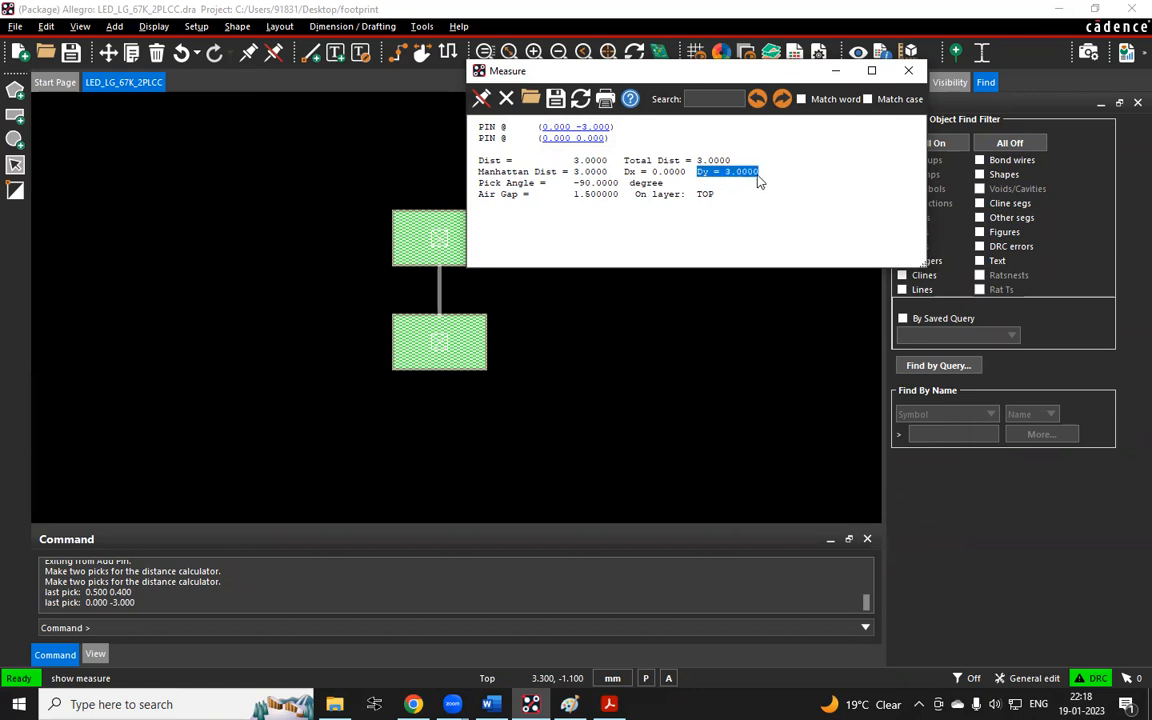
left_click(730, 178)
left_click_drag(478, 194, 715, 197)
left_click(751, 203)
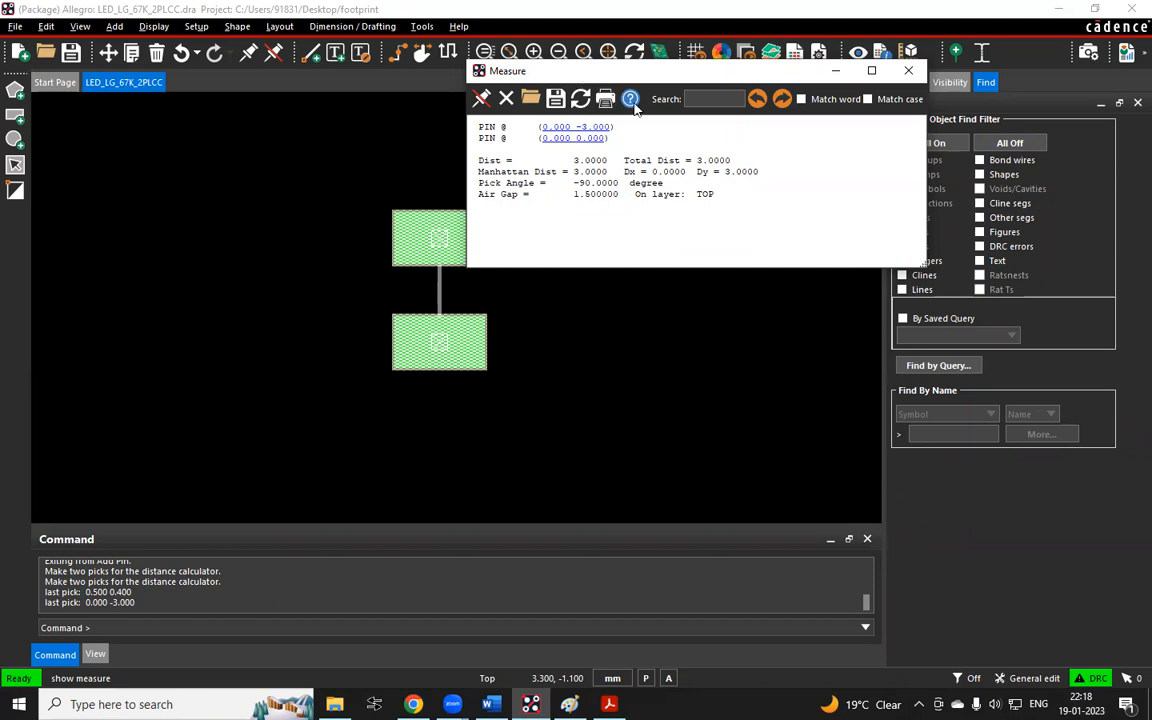
left_click_drag(566, 76, 634, 106)
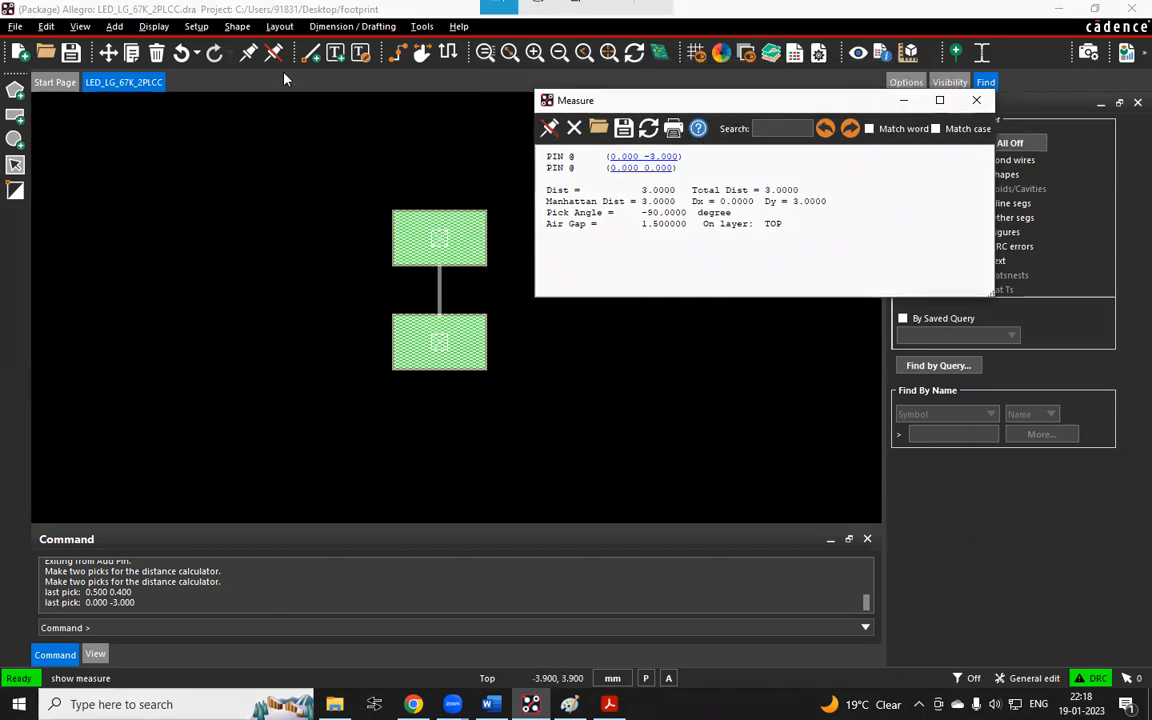
Capture a screenshot of the pads with the Measure window and paste it into the Paint notes
key("super+shift+s")
mouse_move(290, 36)
left_mouse_down()
mouse_move(1019, 409)
mouse_move(1047, 393)
left_mouse_up()
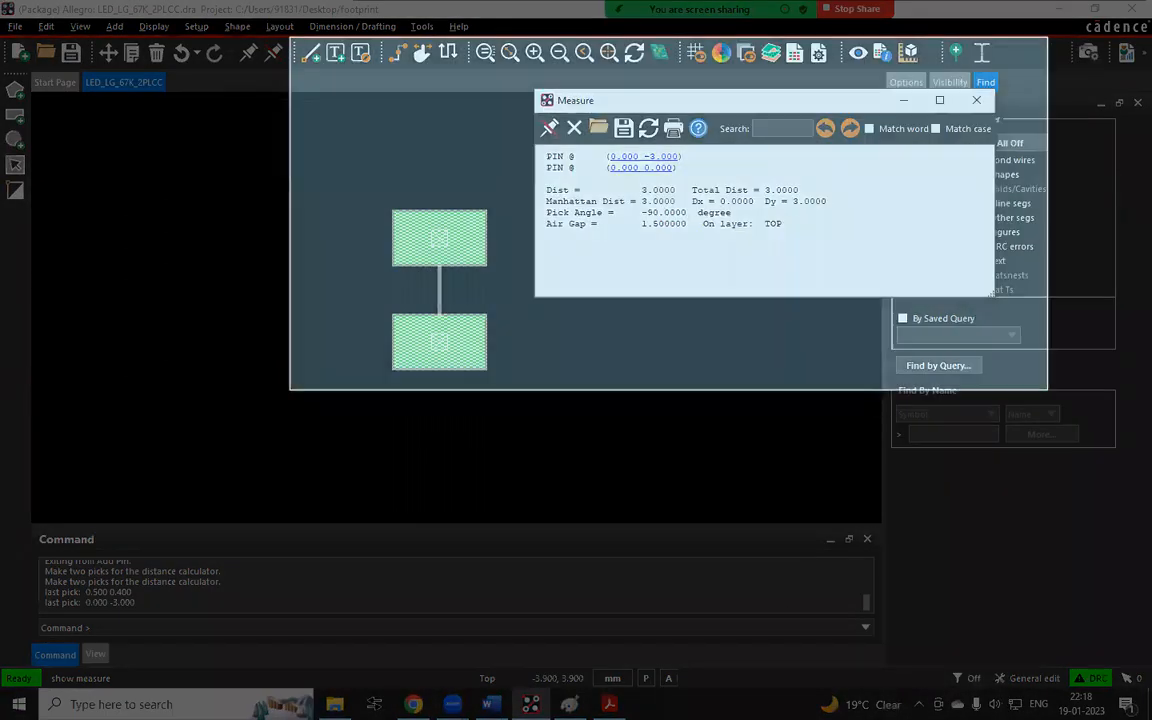
left_click(491, 704)
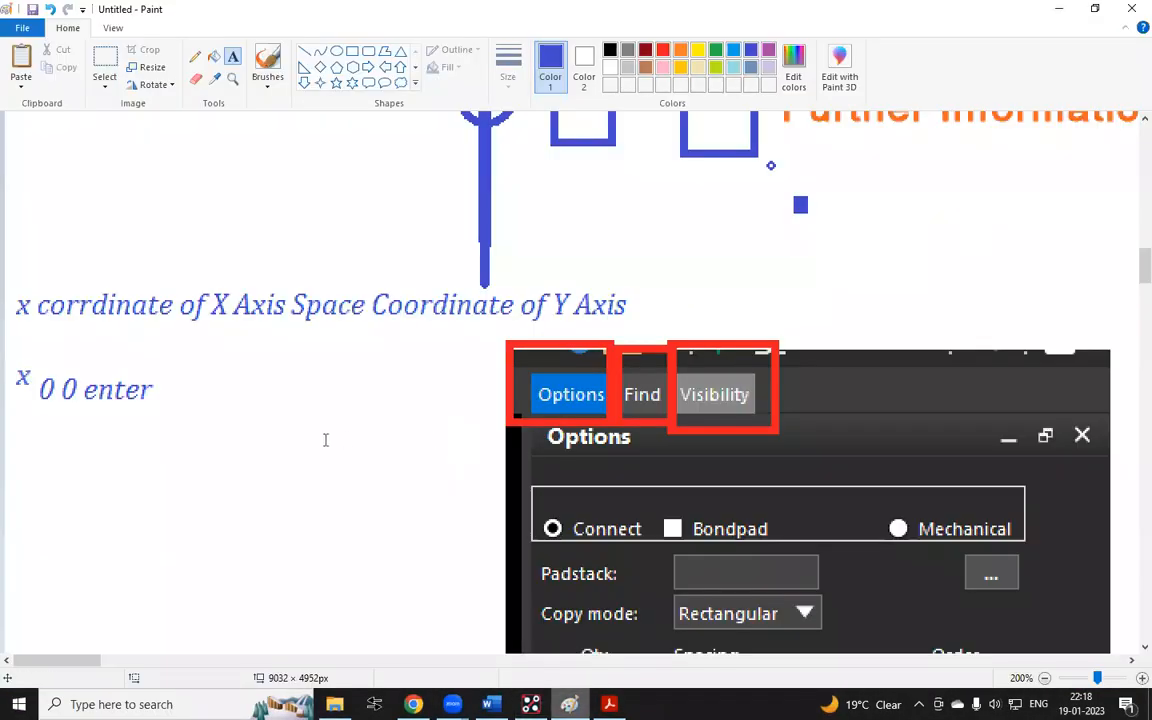
scroll(262, 455, "down", 6)
key("ctrl+v")
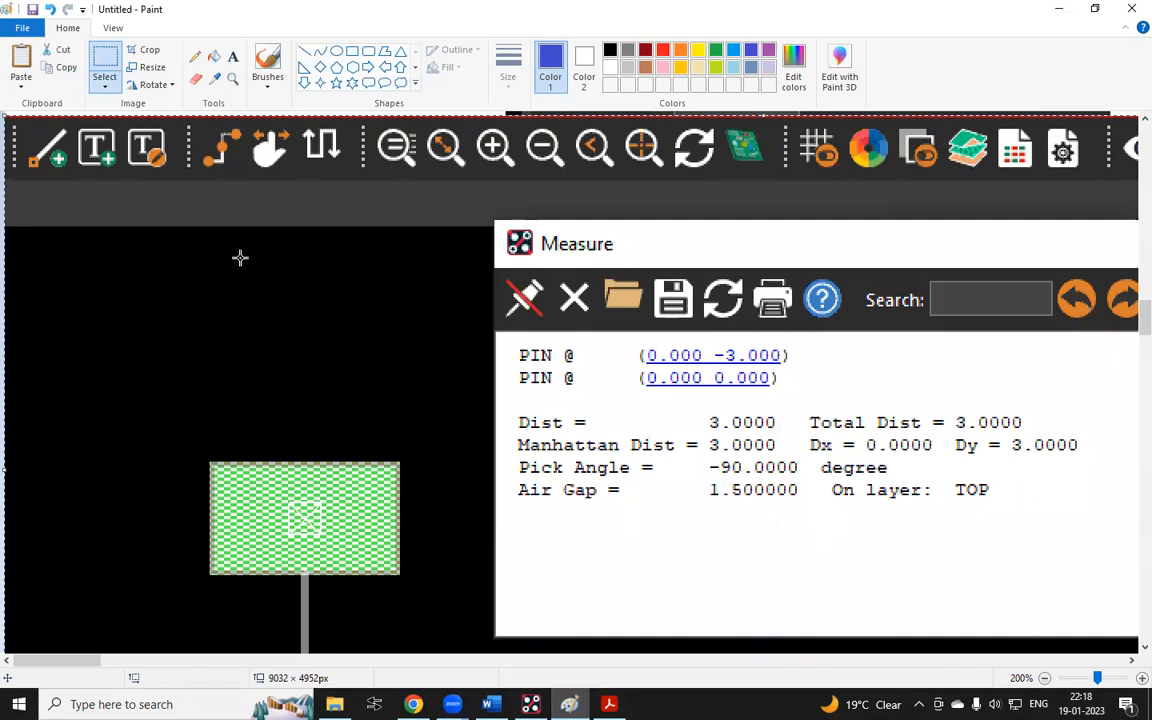
Draw a short blue line marking the Dy = 3.0000 reading in the pasted screenshot
scroll(239, 257, "down", 2, "ctrl")
scroll(235, 212, "up", 1, "ctrl")
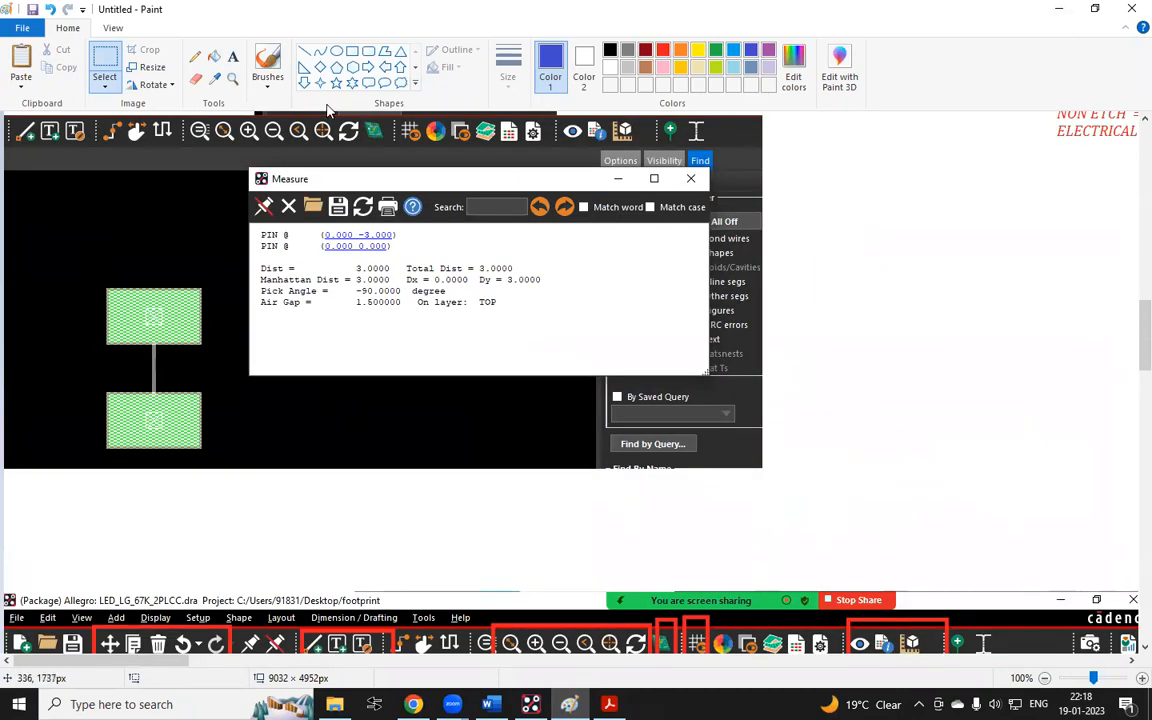
scroll(460, 265, "up", 1, "ctrl")
scroll(473, 285, "down", 1, "ctrl")
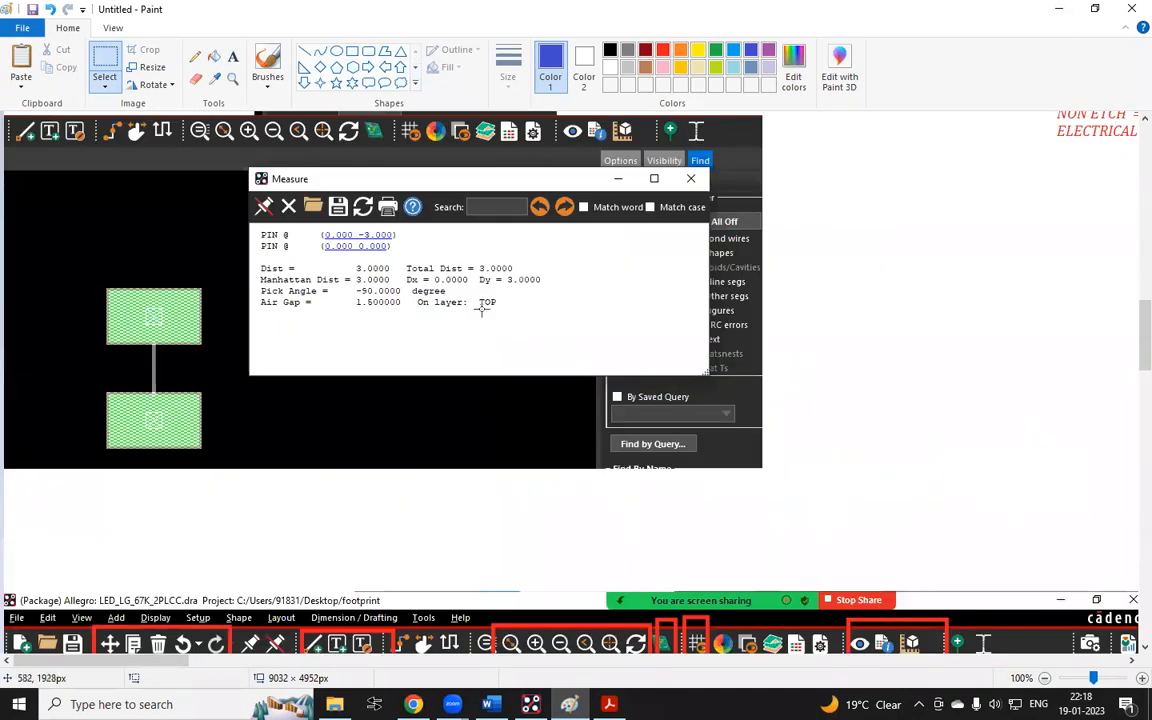
left_click(304, 51)
left_click_drag(547, 280, 590, 280)
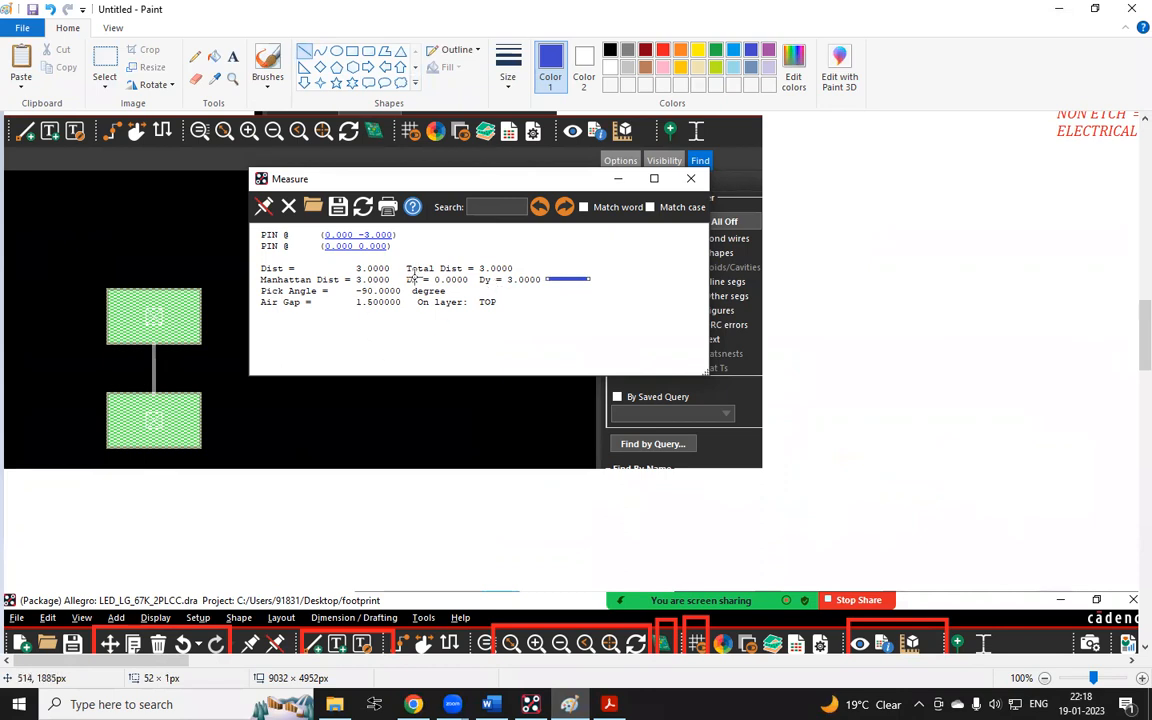
Draw another short blue line marking the Manhattan Dist reading
scroll(398, 280, "up", 1, "ctrl")
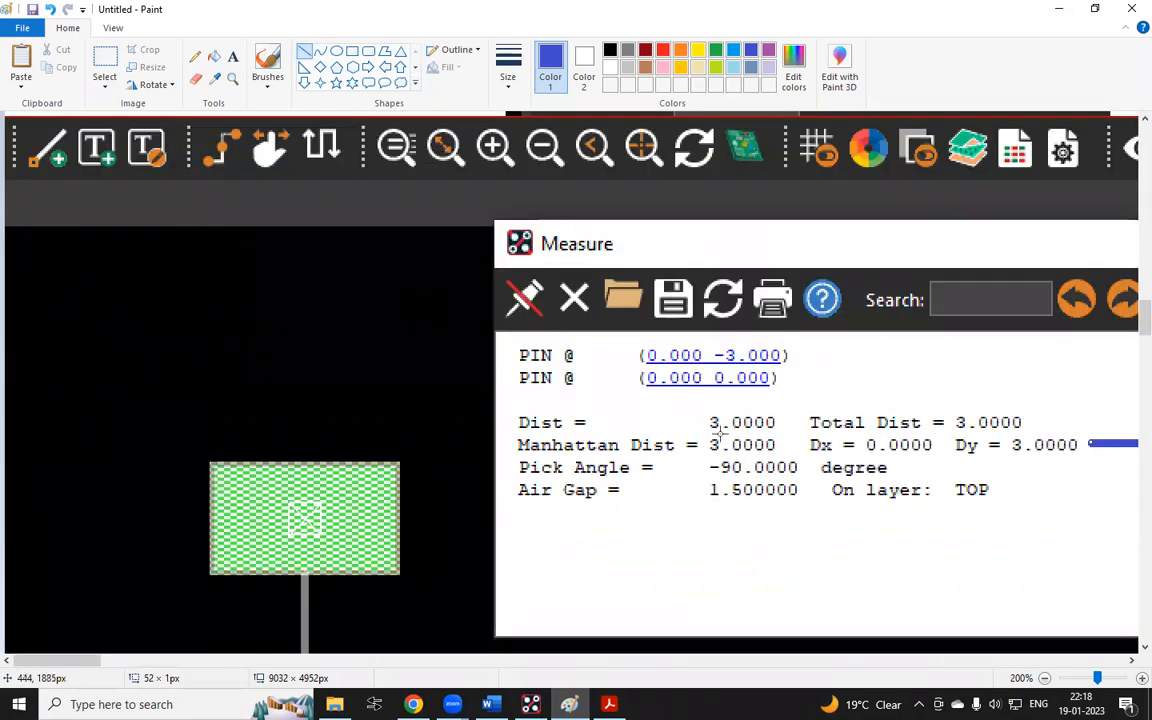
scroll(720, 442, "down", 2)
left_click_drag(808, 311, 783, 311)
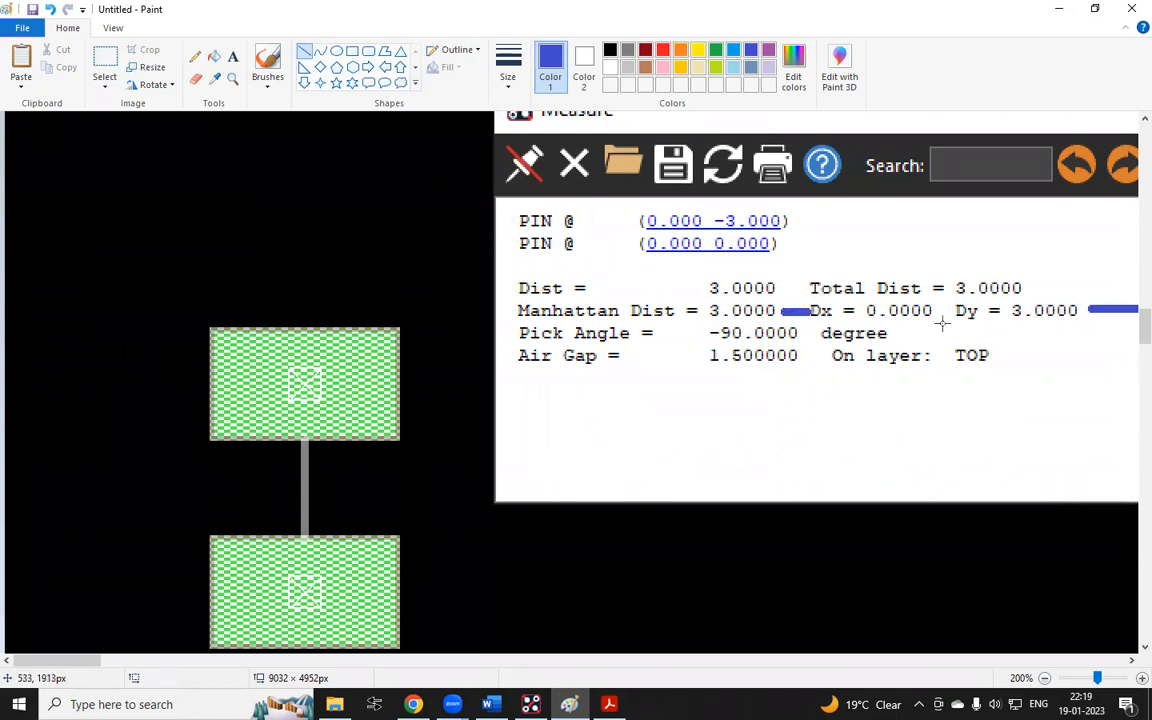
Draw a thin blue rectangle around the Air Gap = 1.500000 line
left_click(352, 50)
left_click(500, 75)
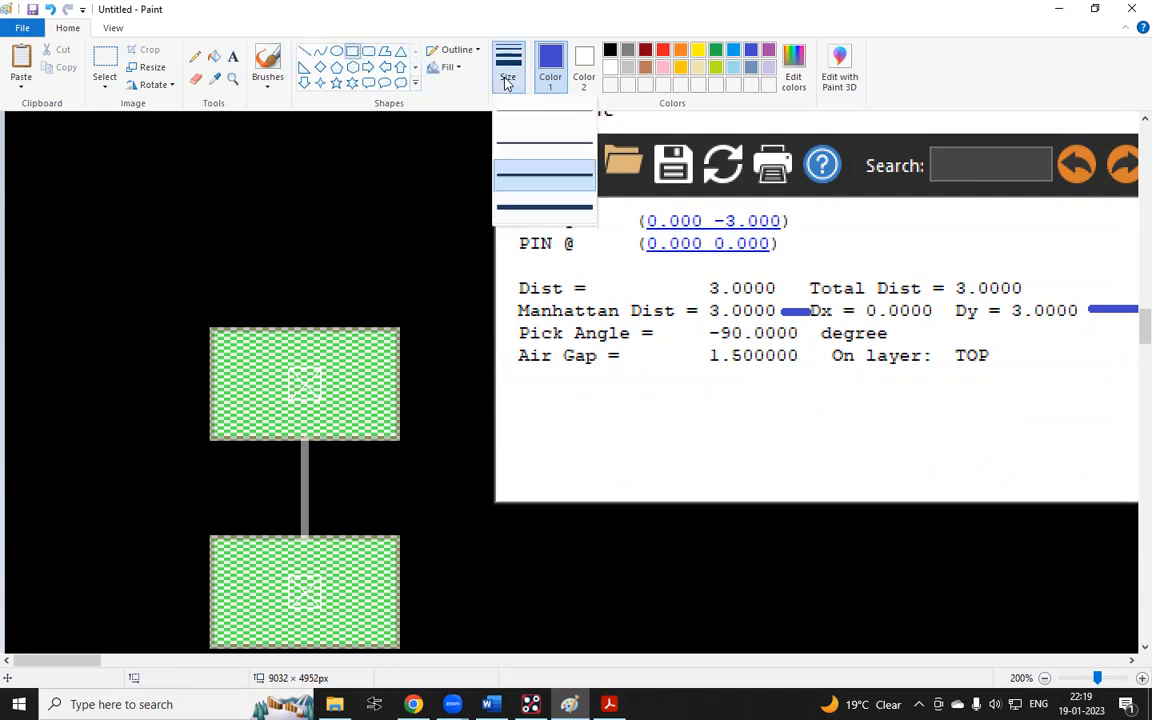
left_click(537, 120)
mouse_move(509, 347)
left_mouse_down()
mouse_move(555, 362)
mouse_move(1018, 382)
left_mouse_up()
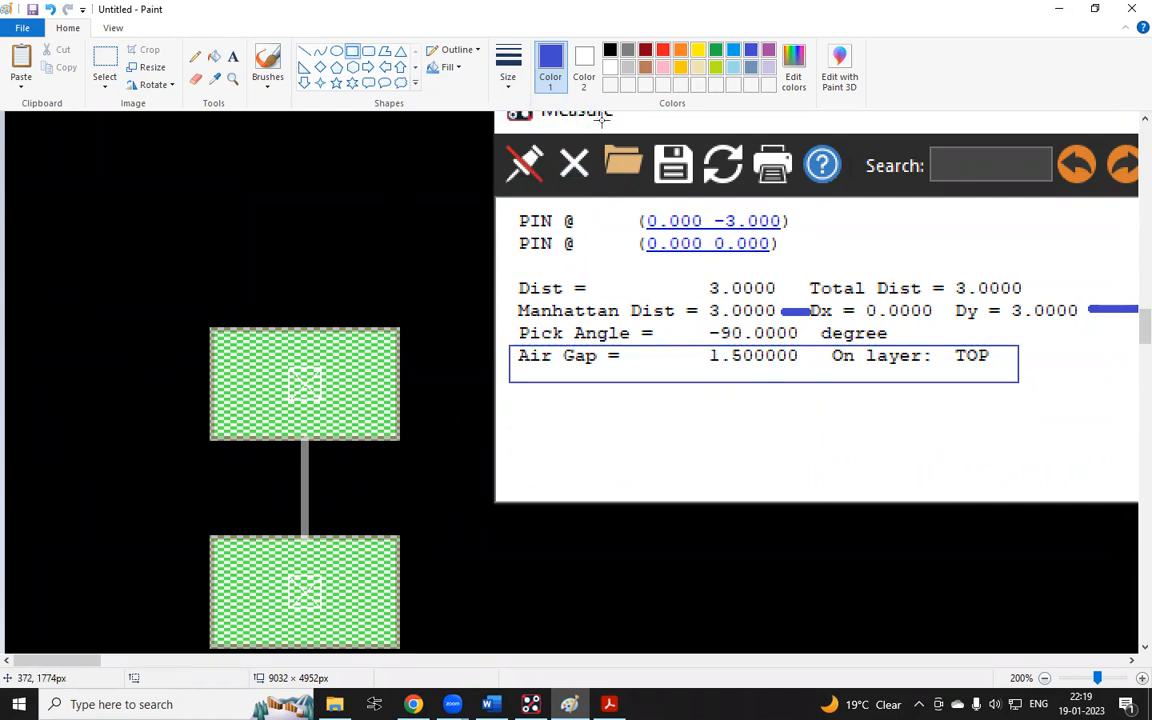
Draw thick red vertical lines across the air gap and between the two pad centres
left_click(662, 50)
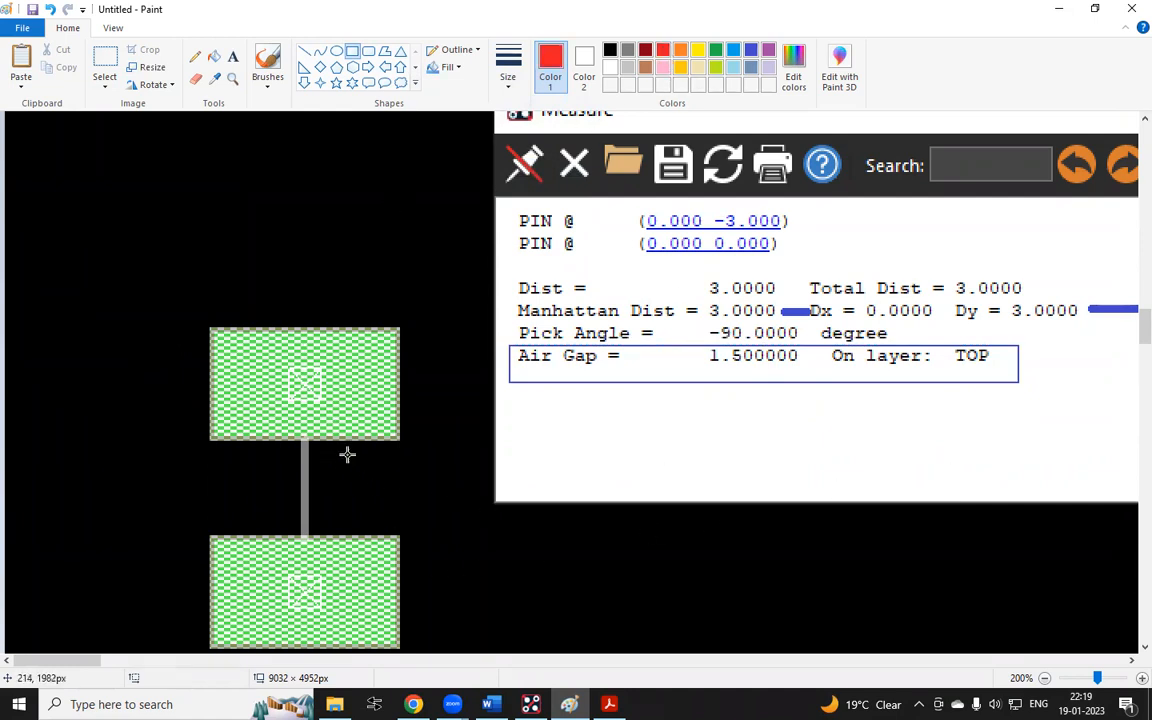
left_click_drag(331, 443, 331, 534)
key("ctrl+z")
left_click_drag(341, 442, 341, 531)
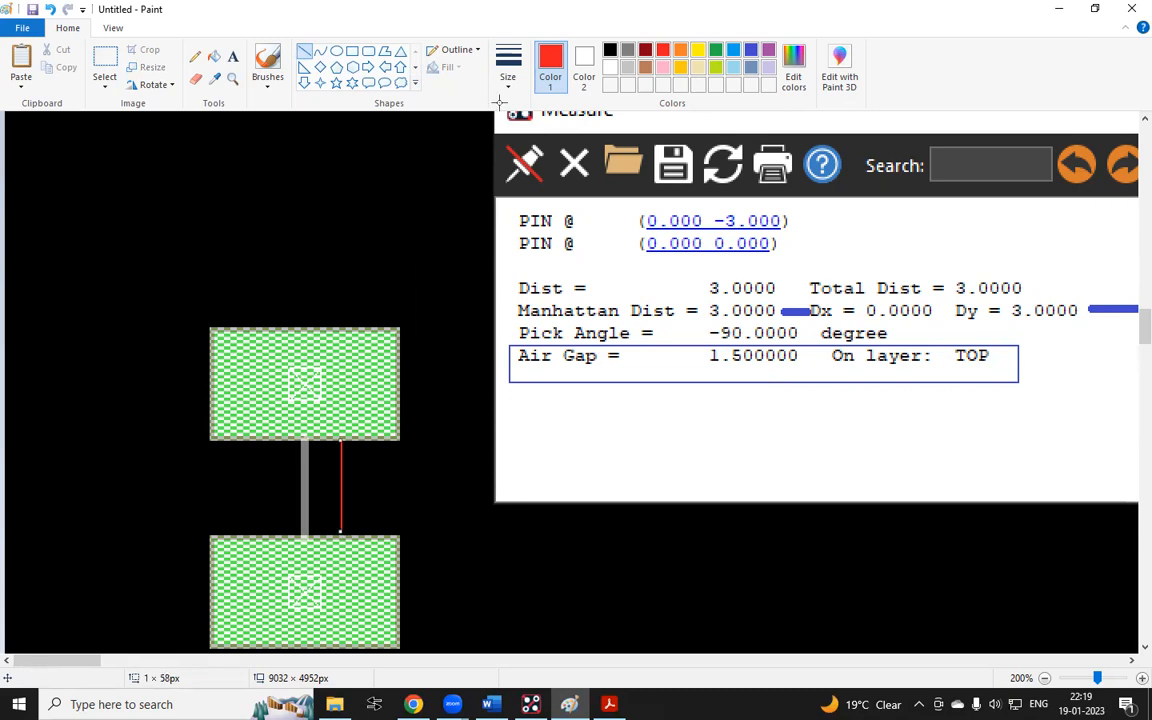
left_click(508, 70)
left_click(543, 172)
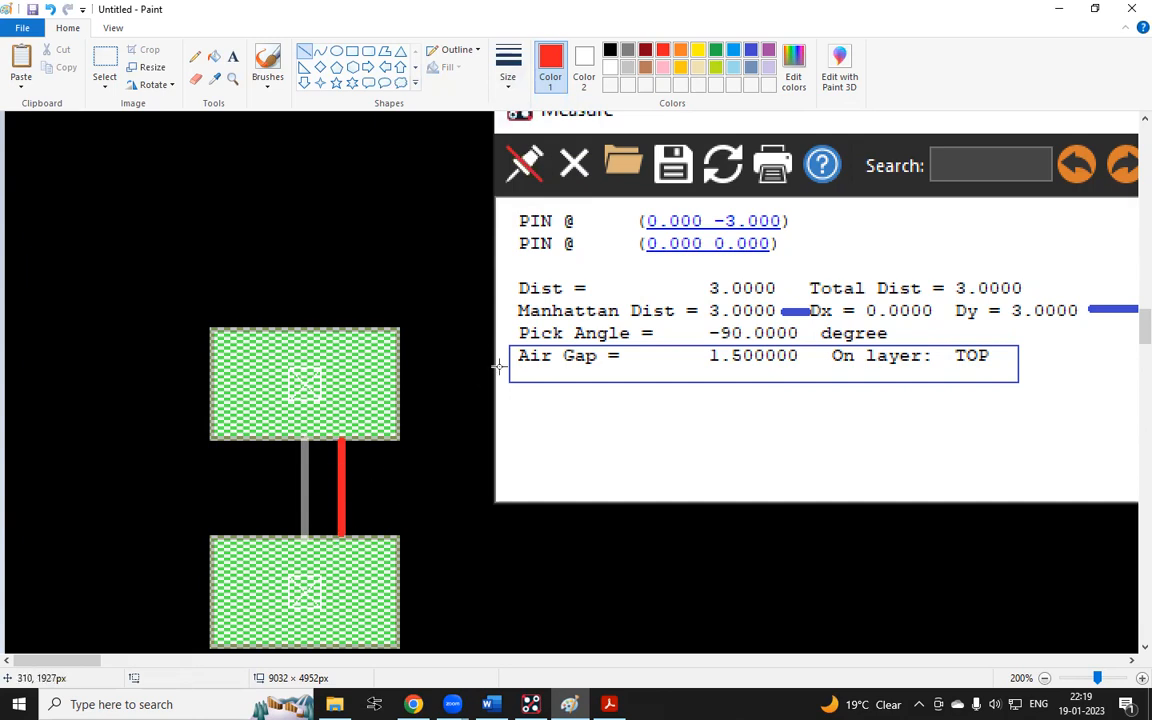
mouse_move(302, 376)
left_mouse_down()
mouse_move(313, 565)
mouse_move(302, 594)
left_mouse_up()
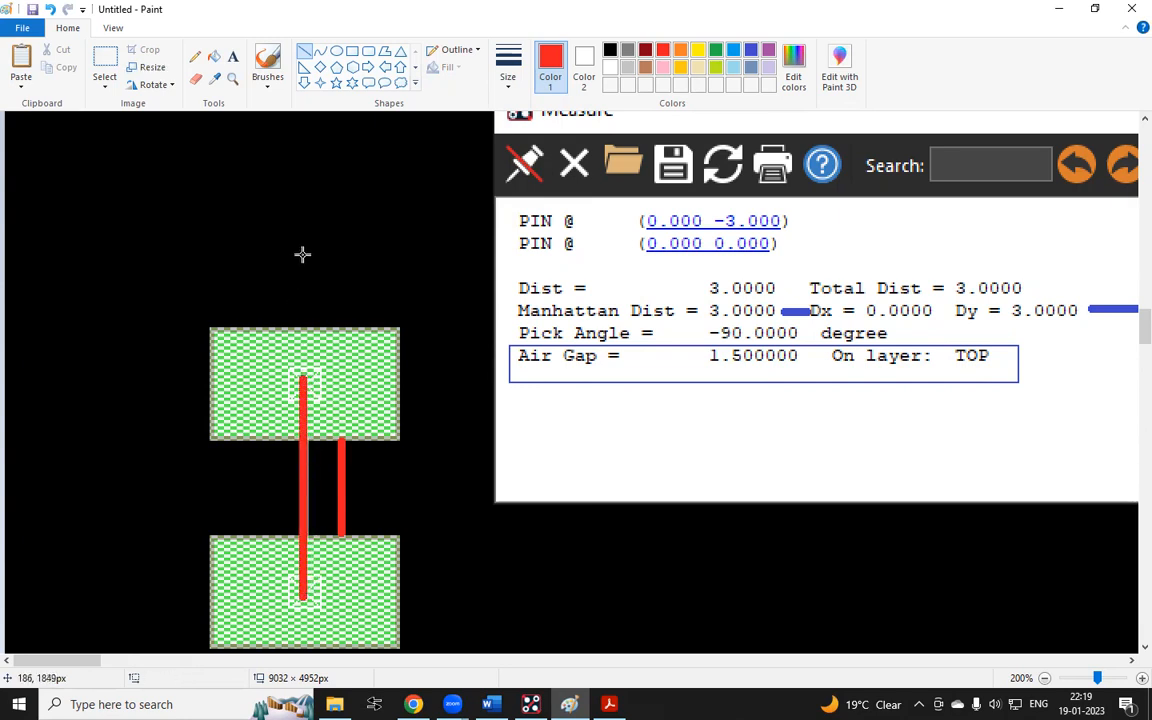
Add red text reading AIR GAP beside the gap line
left_click(233, 56)
left_click(405, 489)
type("A")
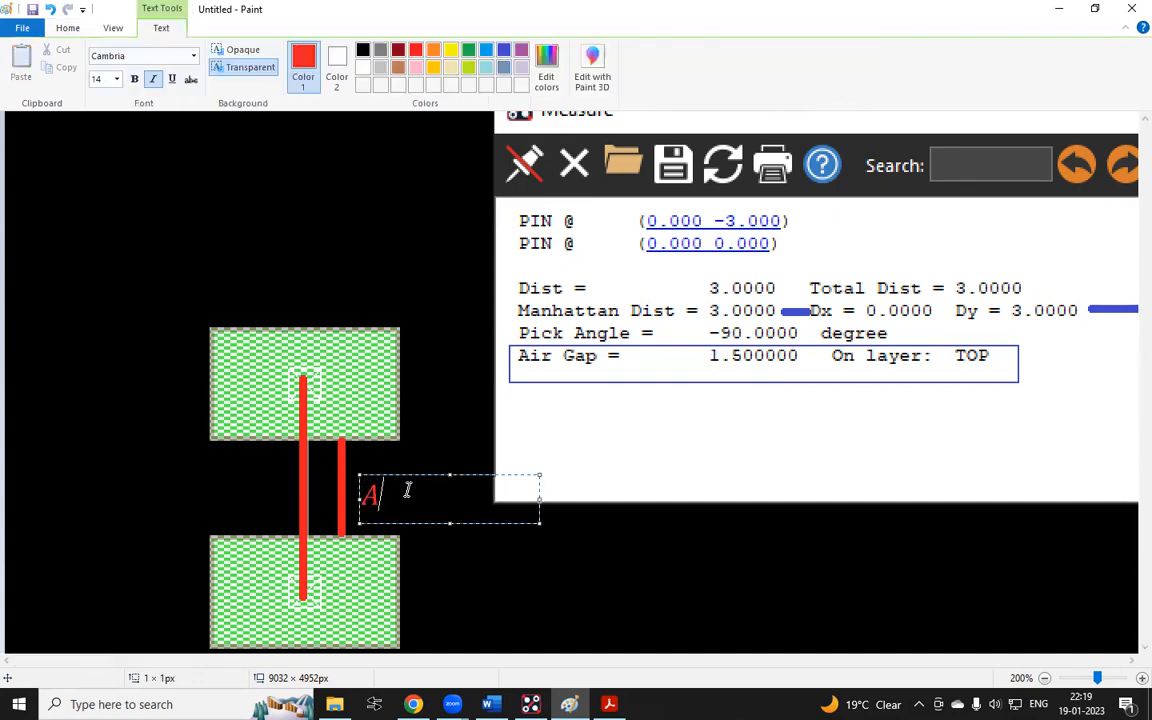
type("IR GAP")
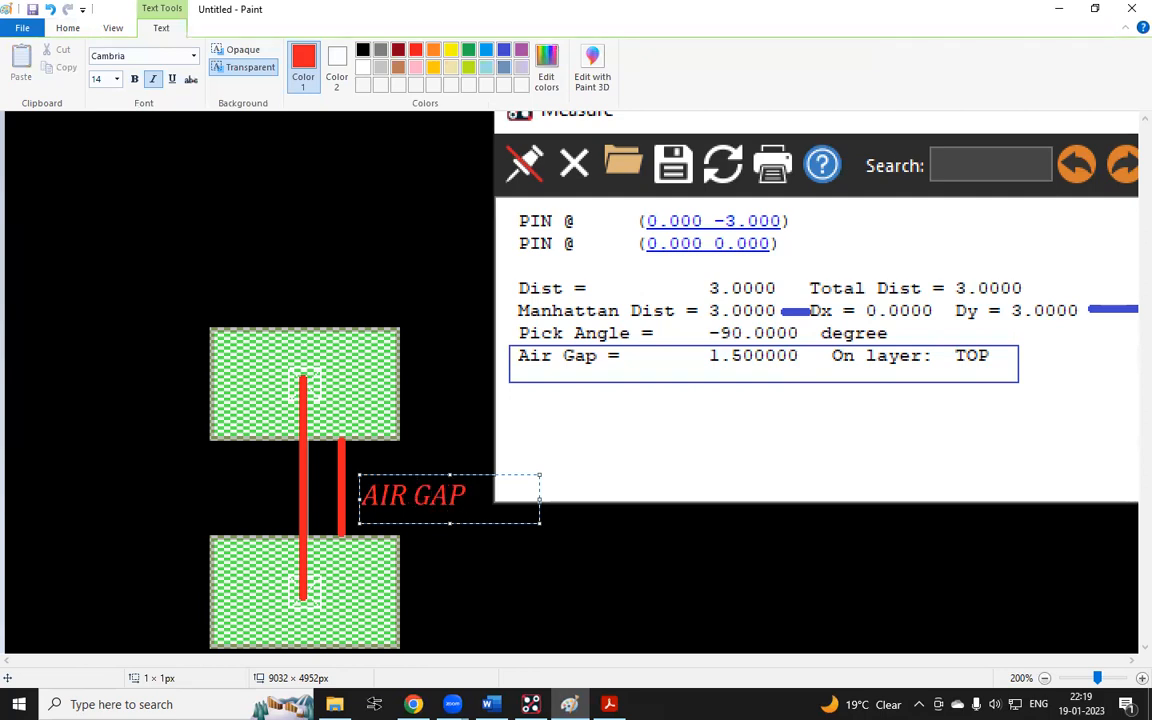
left_click(229, 489)
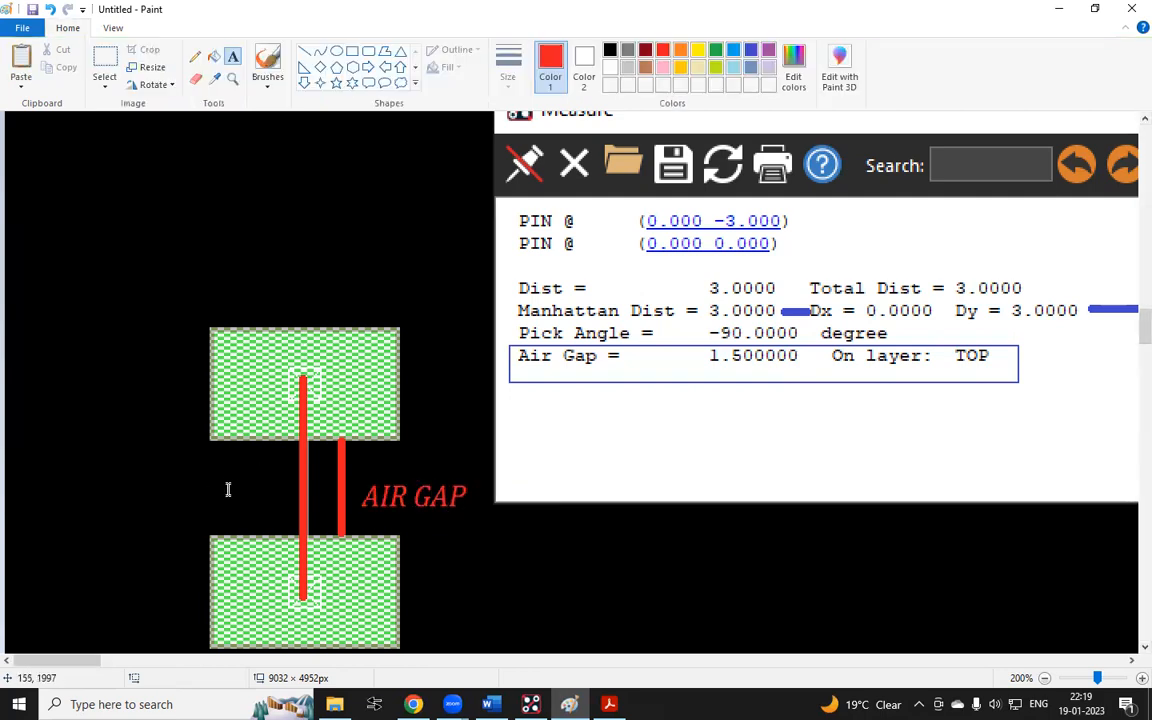
Add red text reading PITCH to the left of the centre-to-centre line
left_click(180, 487)
type("P")
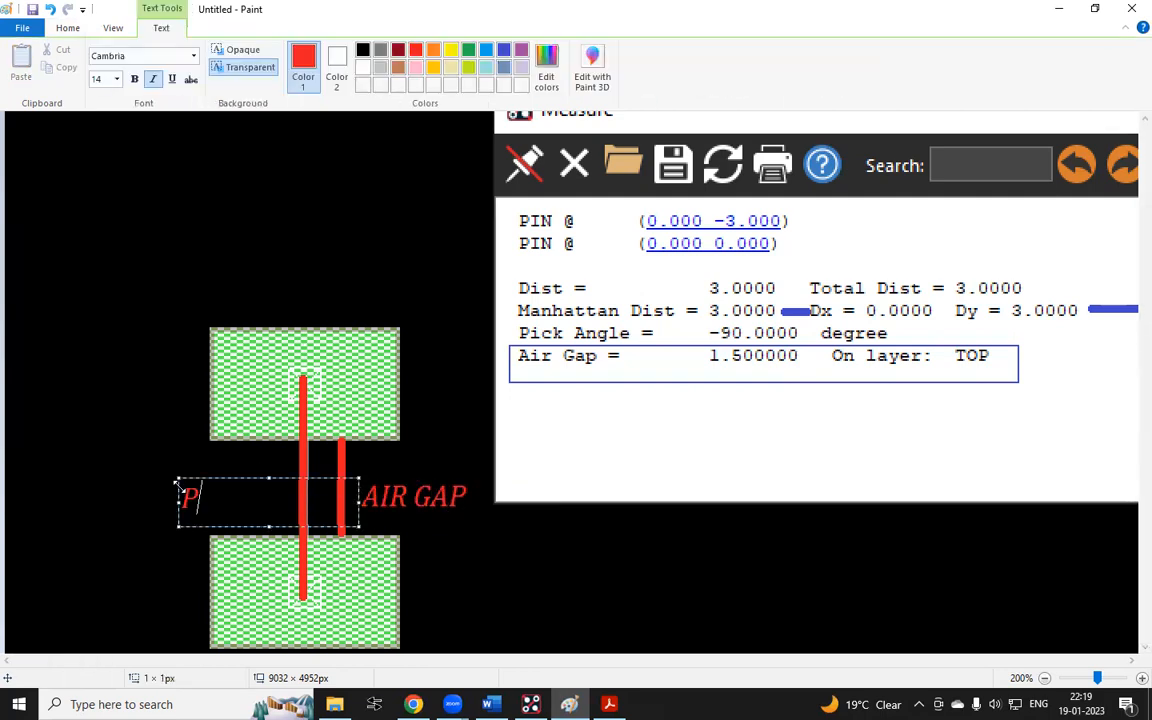
type("ITCH")
left_click_drag(212, 477, 244, 467)
left_click(345, 268)
scroll(348, 270, "down", 2, "ctrl")
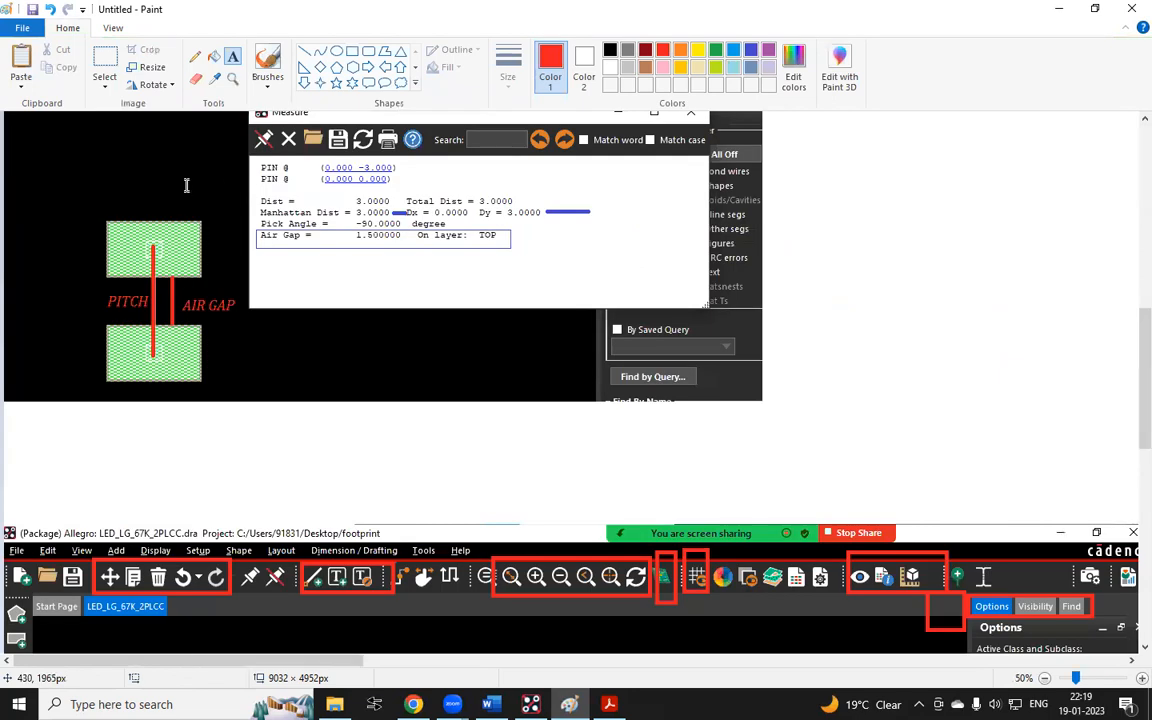
left_click(107, 64)
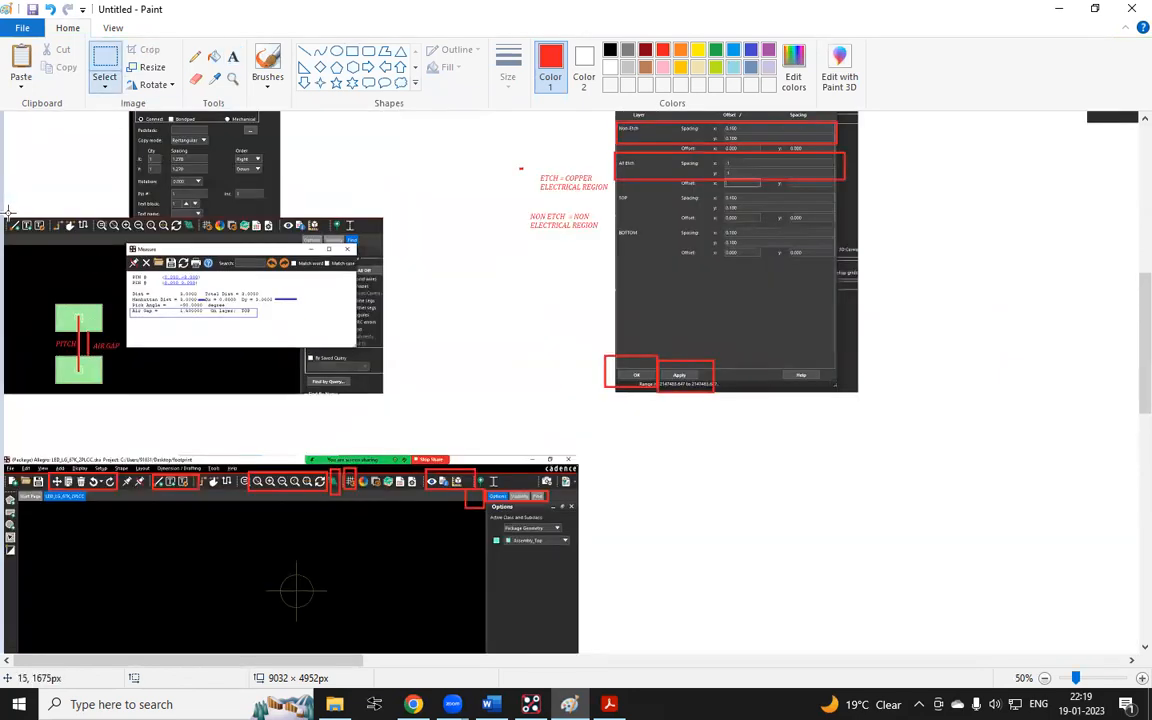
left_click_drag(5, 212, 397, 410)
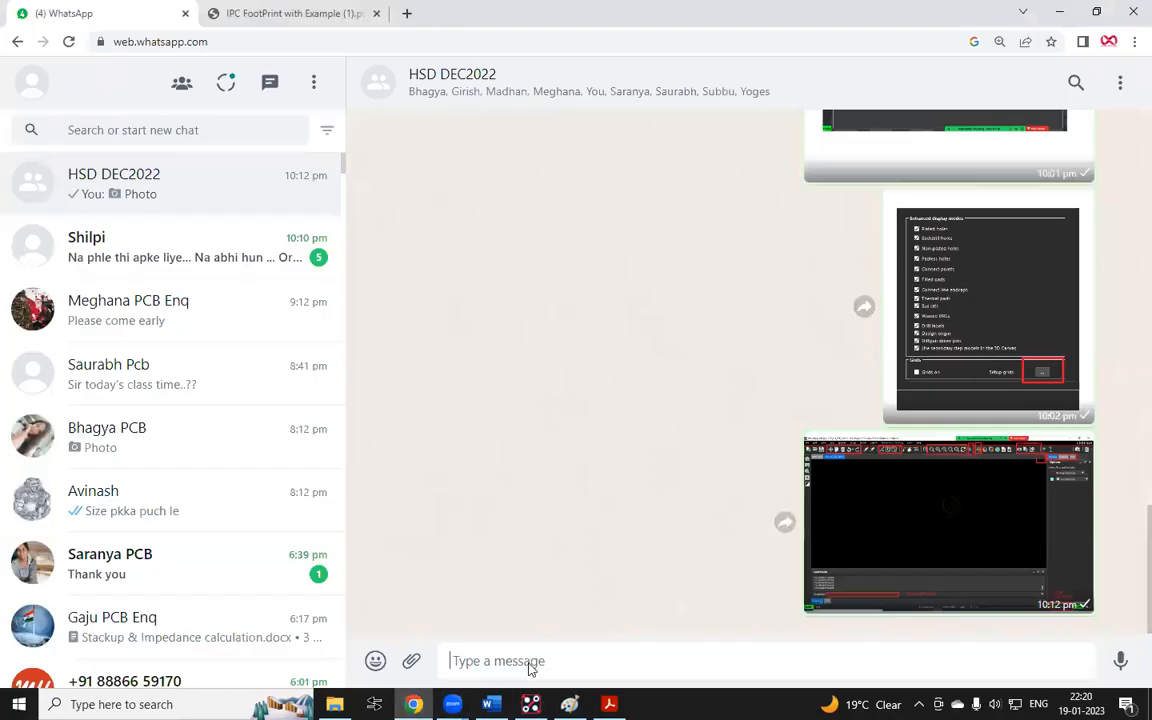
key("ctrl+v")
key("Return")
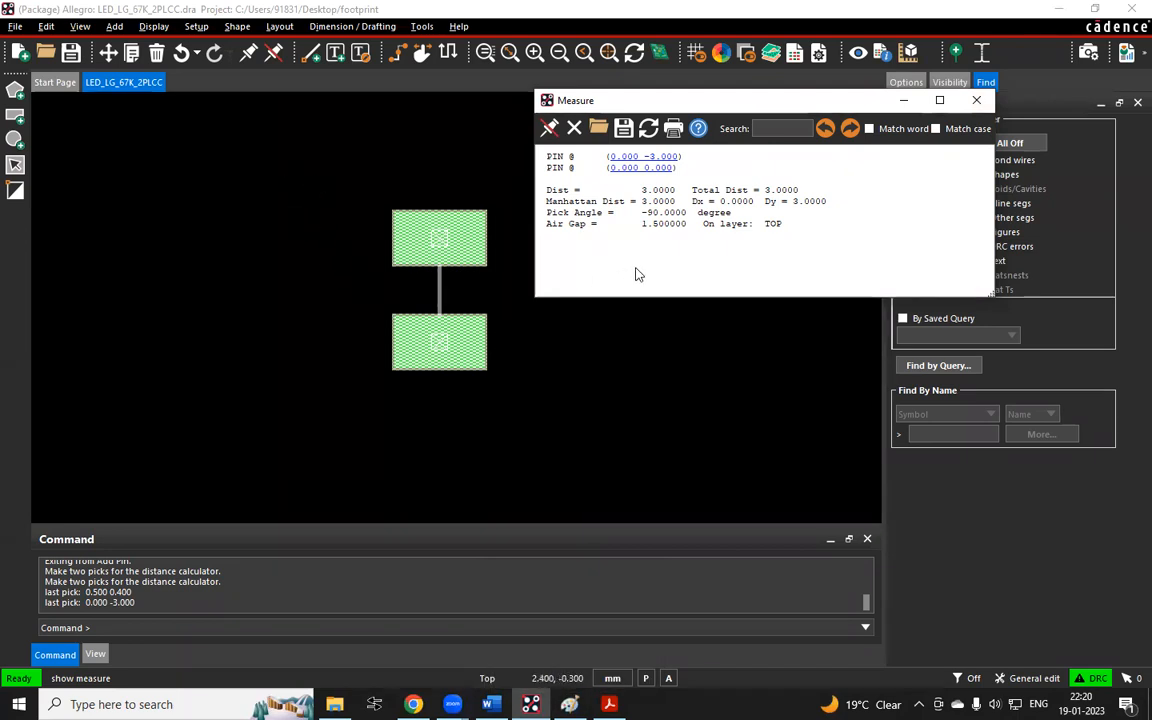
left_click_drag(766, 201, 829, 203)
Return to the Paint notes and review the pitch calculation on the annotated datasheet
left_click(570, 704)
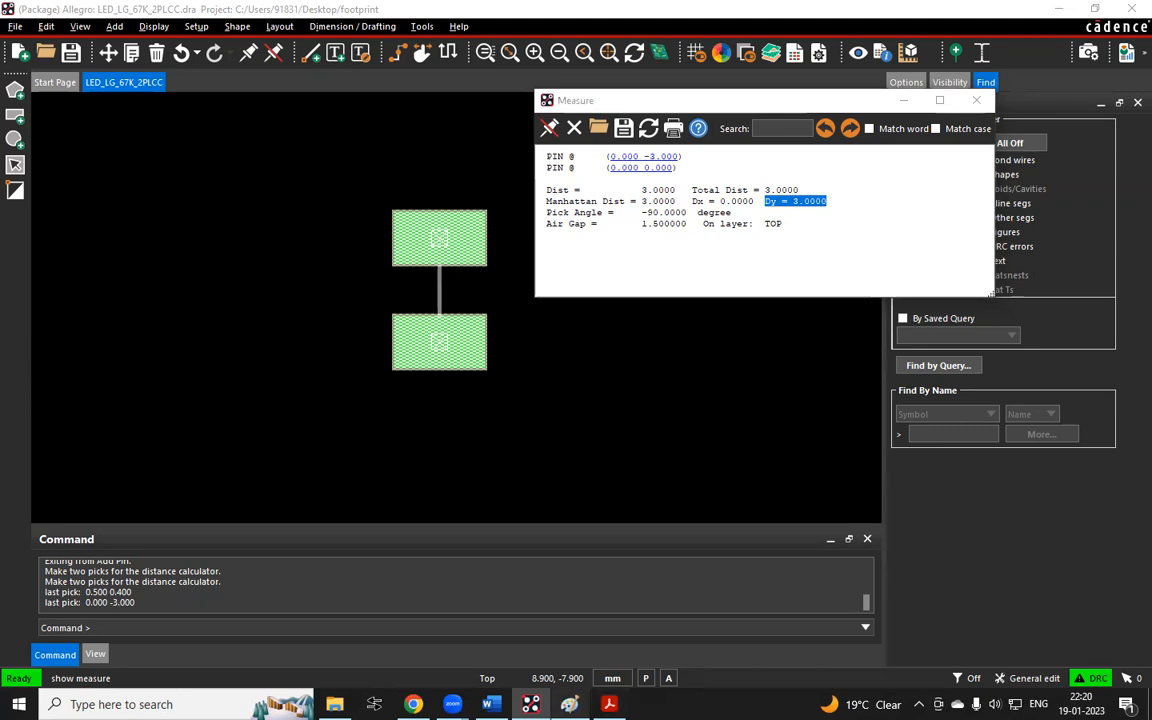
scroll(240, 335, "up", 10)
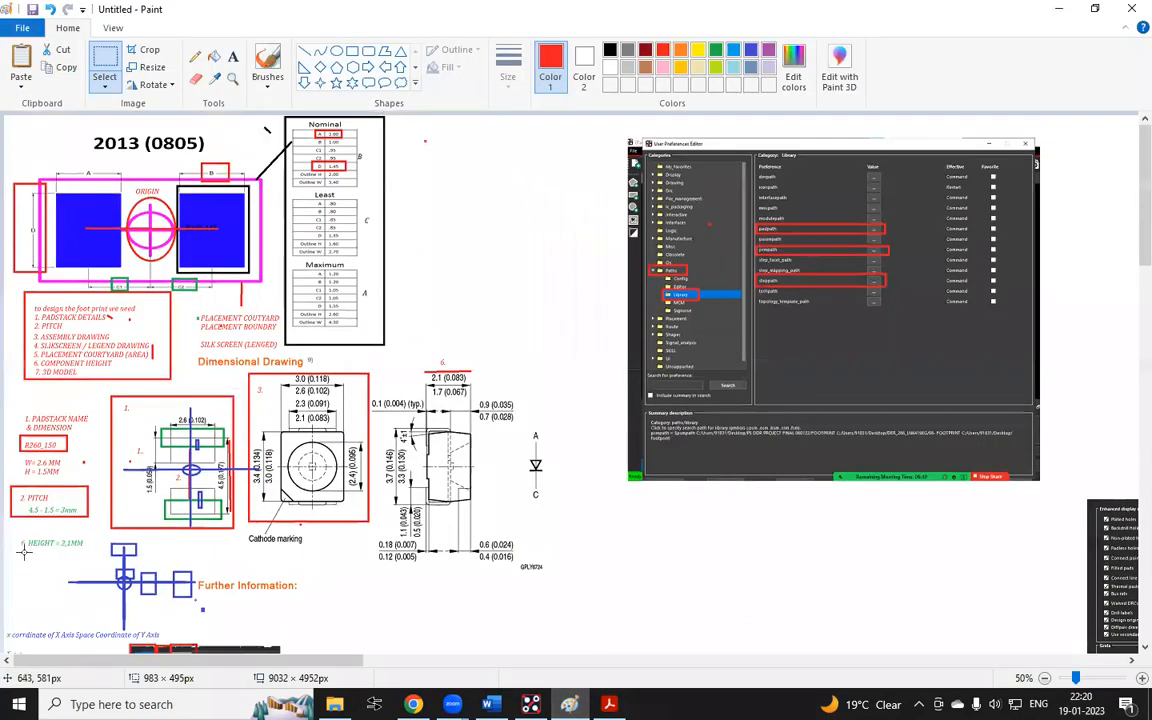
scroll(32, 550, "up", 1, "ctrl")
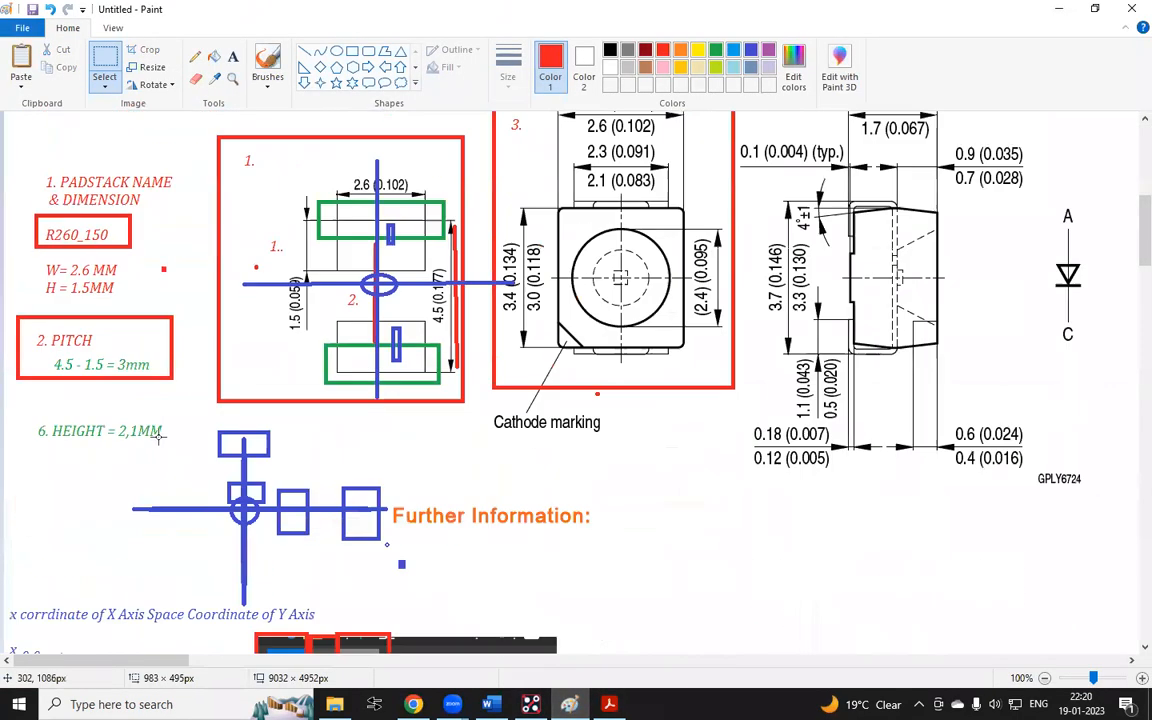
left_click_drag(28, 348, 172, 380)
left_click(173, 277)
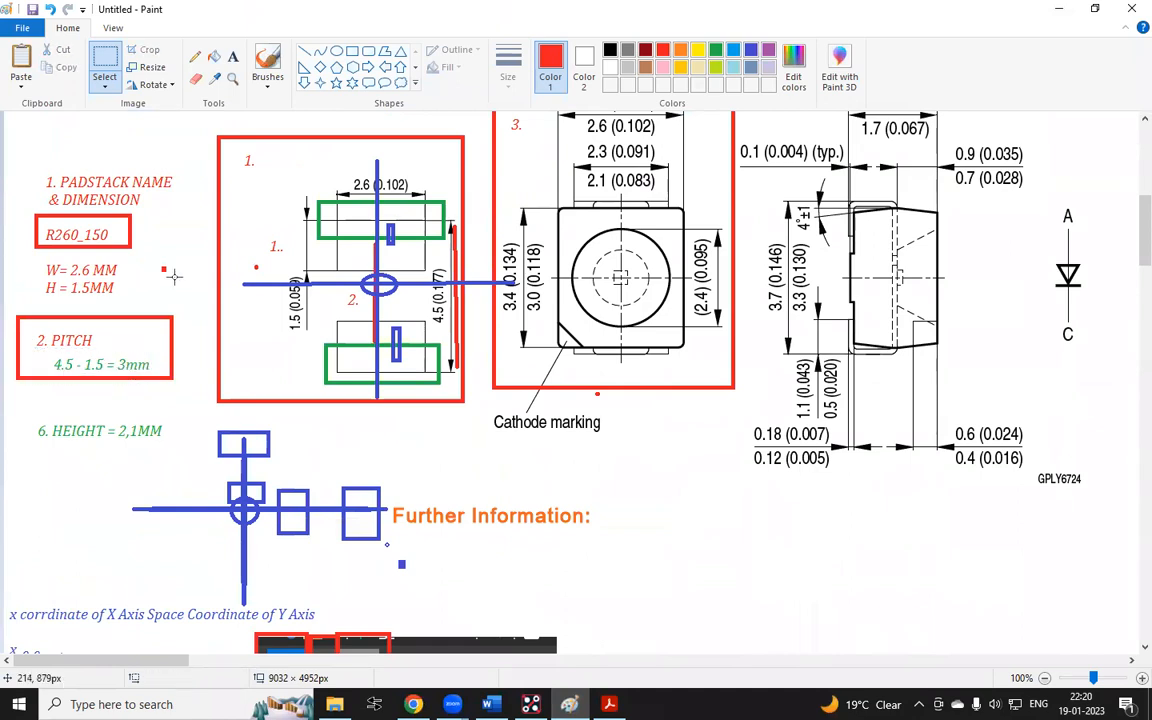
Draw a red rectangle around the 4.5 - 1.5 = 3mm pitch calculation in the notes
left_click(352, 51)
left_click_drag(35, 352, 160, 376)
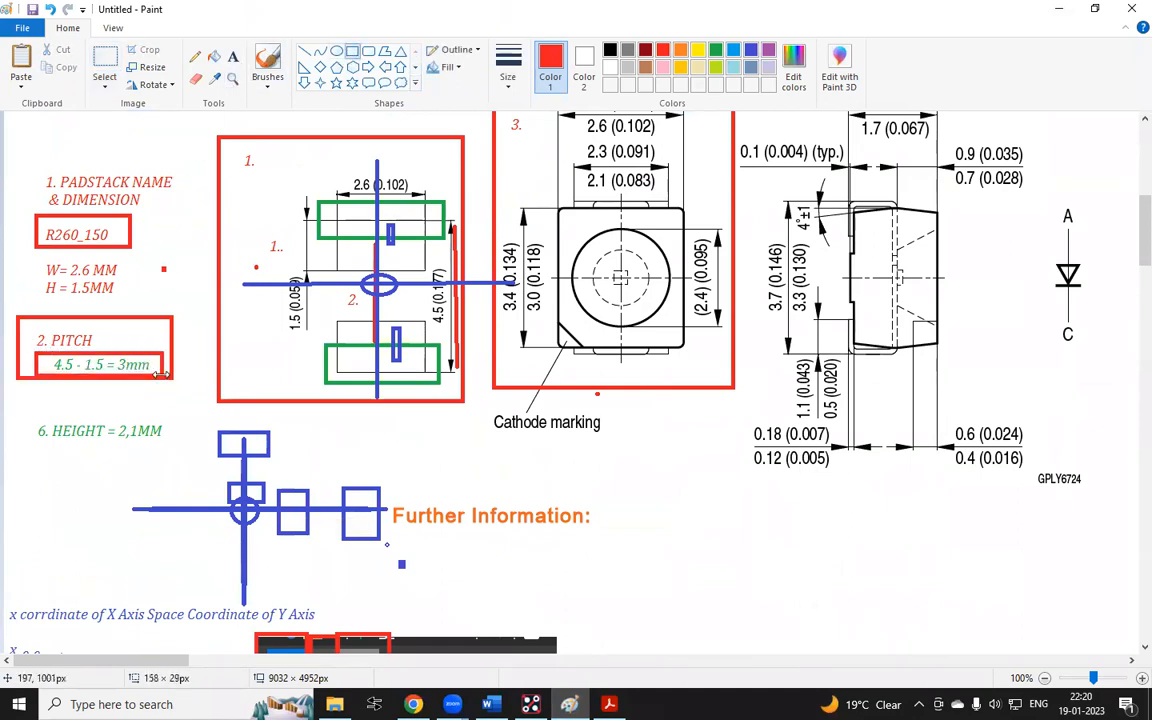
Measure the distance between the two pins in Allegro with only Pins enabled in the find filter
left_click(530, 704)
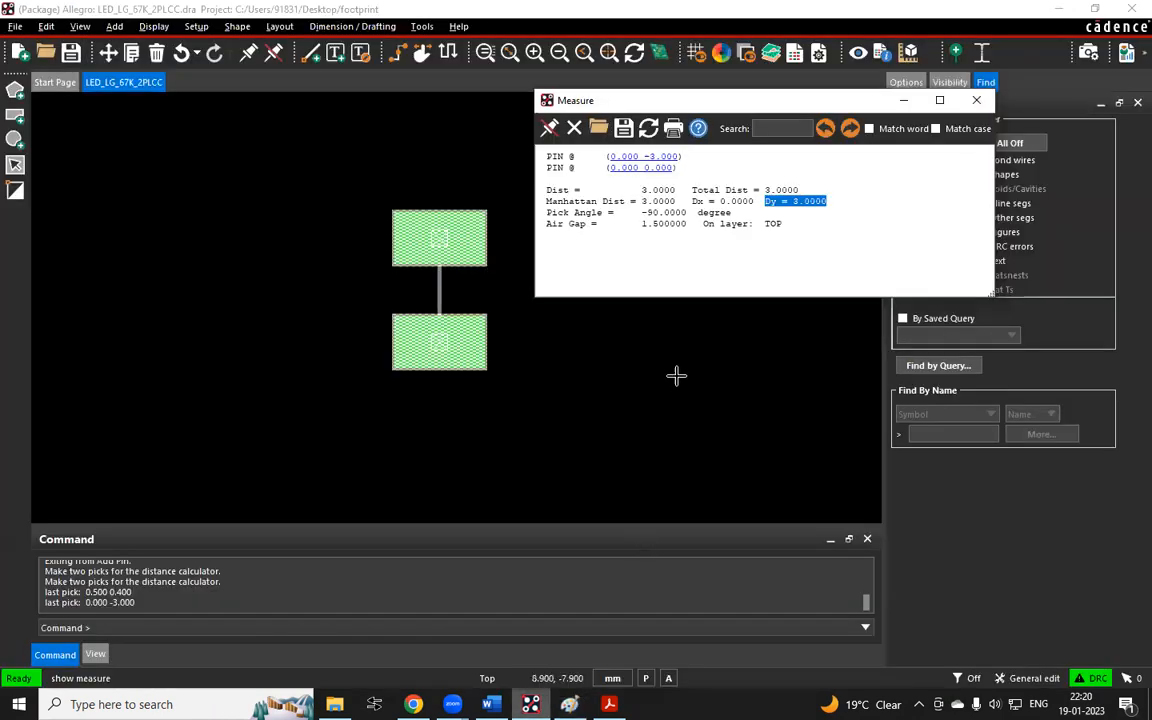
right_click(404, 167)
left_click(487, 168)
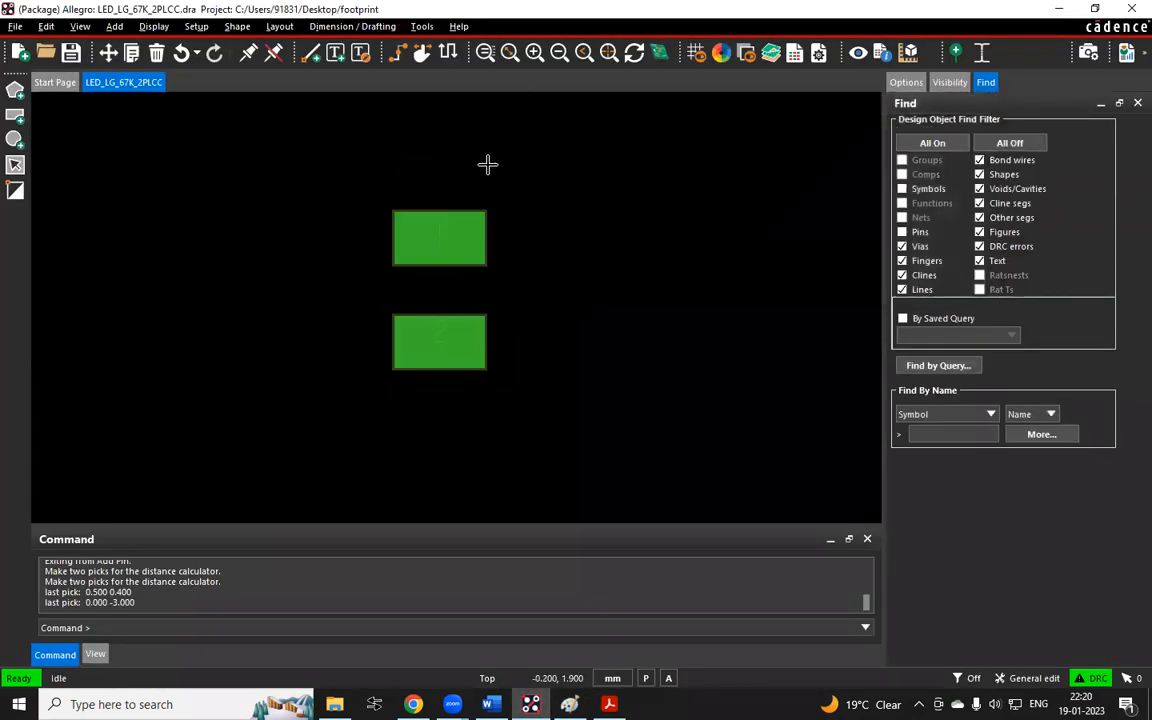
left_click(908, 52)
left_click(1015, 145)
left_click(918, 238)
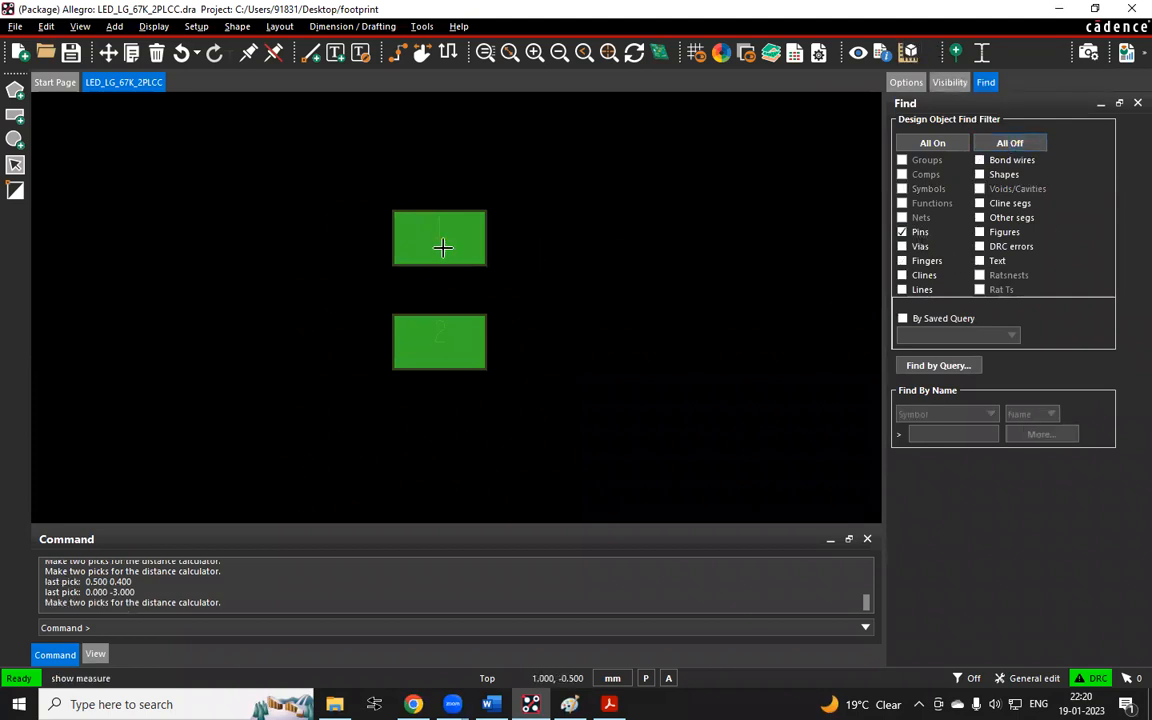
left_click(440, 237)
left_click(440, 334)
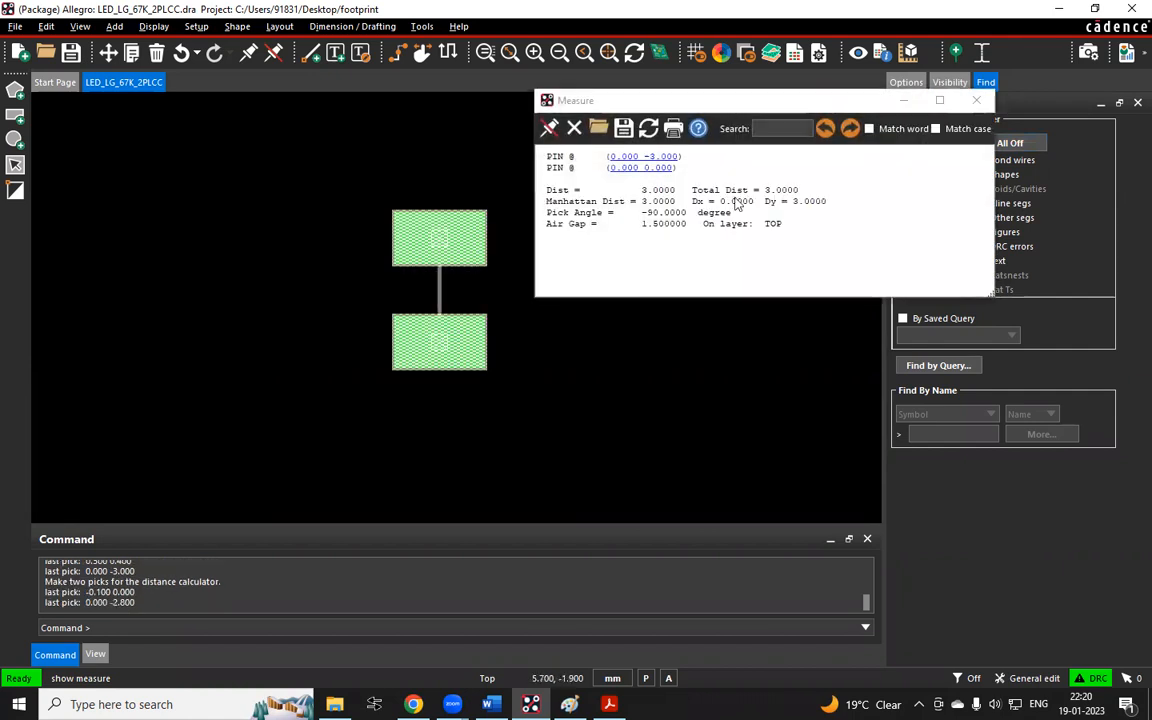
Select the measurement report text, then close the Measure window and end the command
left_click_drag(641, 193, 542, 152)
left_click(847, 233)
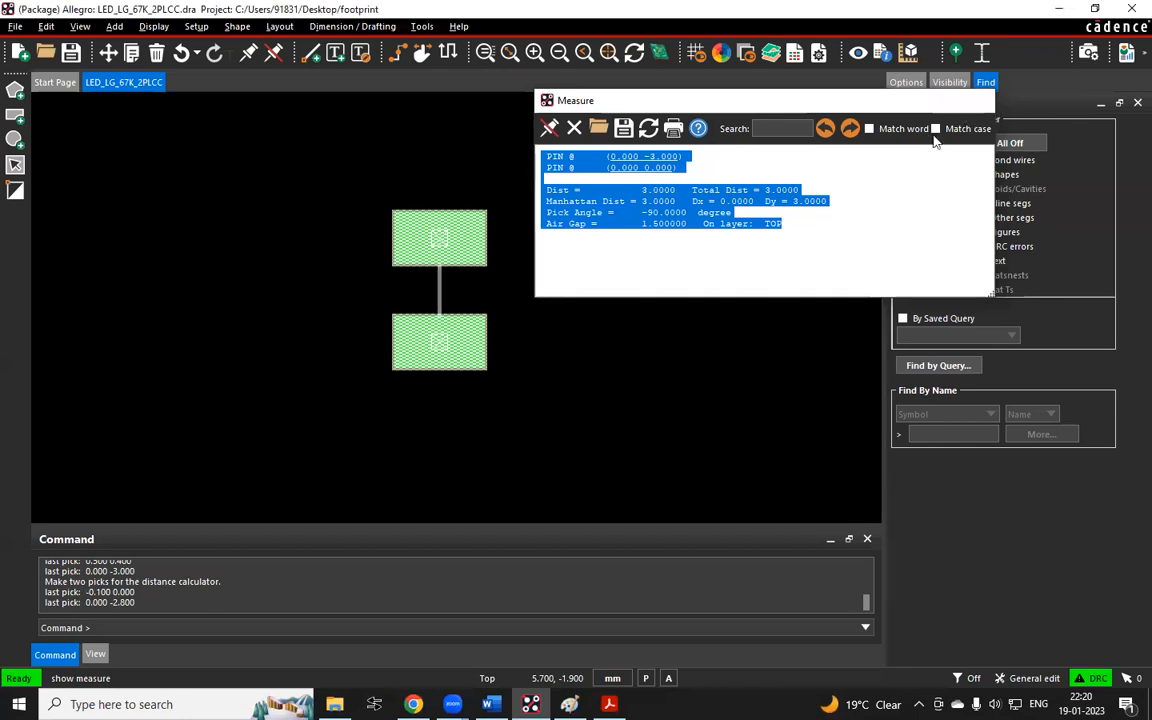
left_click(980, 101)
right_click(693, 185)
left_click(706, 196)
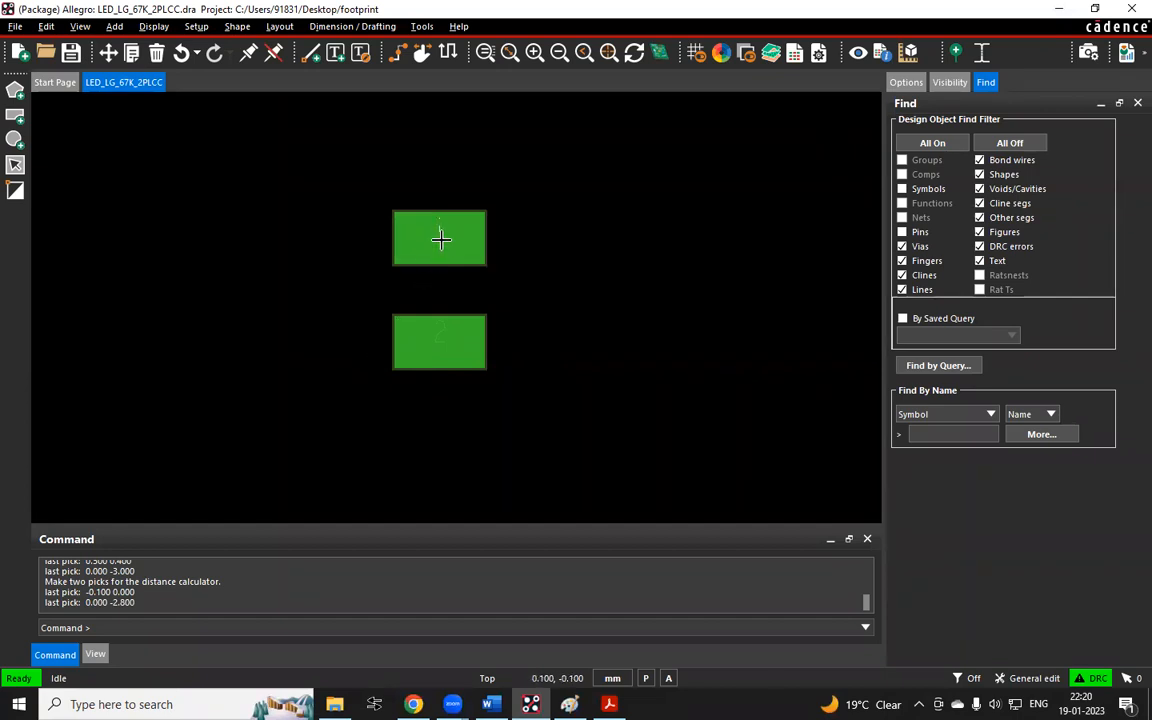
scroll(436, 293, "up", 1)
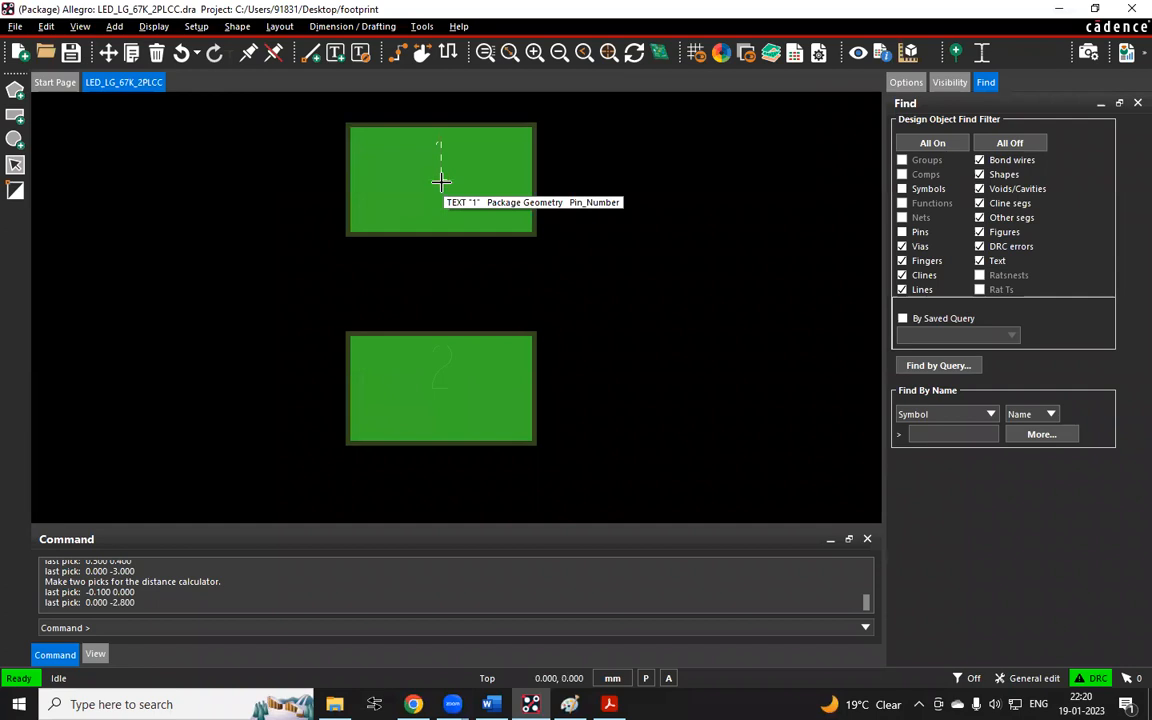
left_click_drag(419, 263, 476, 296)
left_click(703, 249)
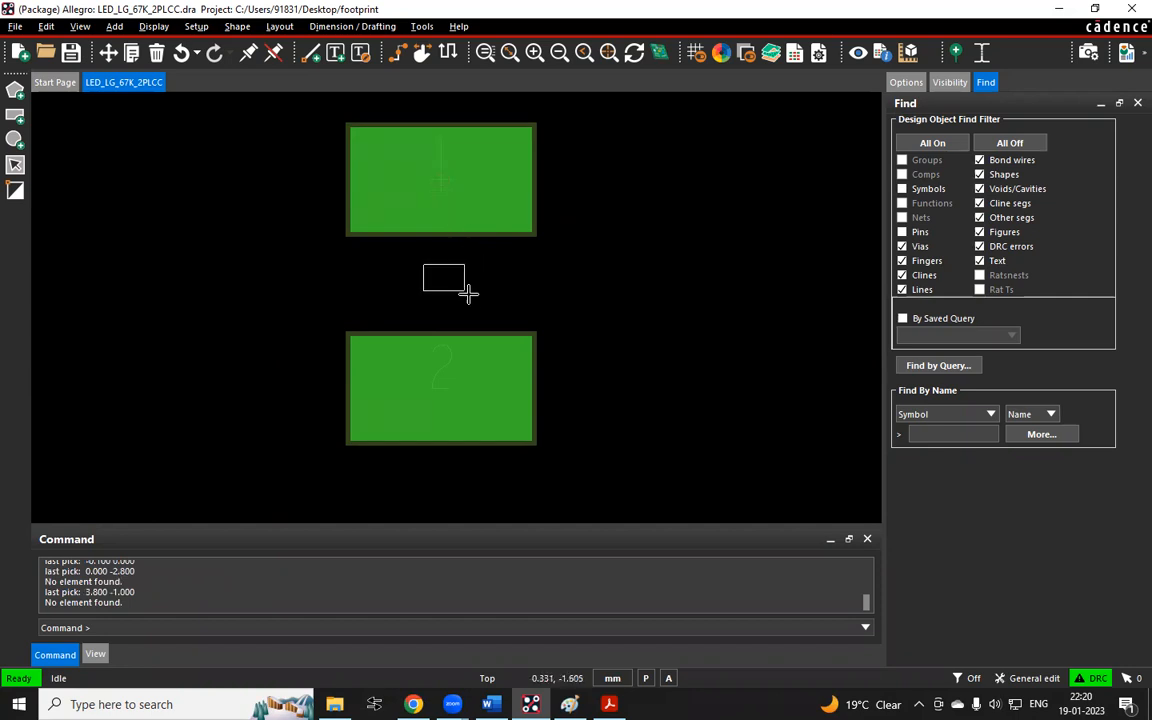
left_click(437, 278)
left_click(413, 704)
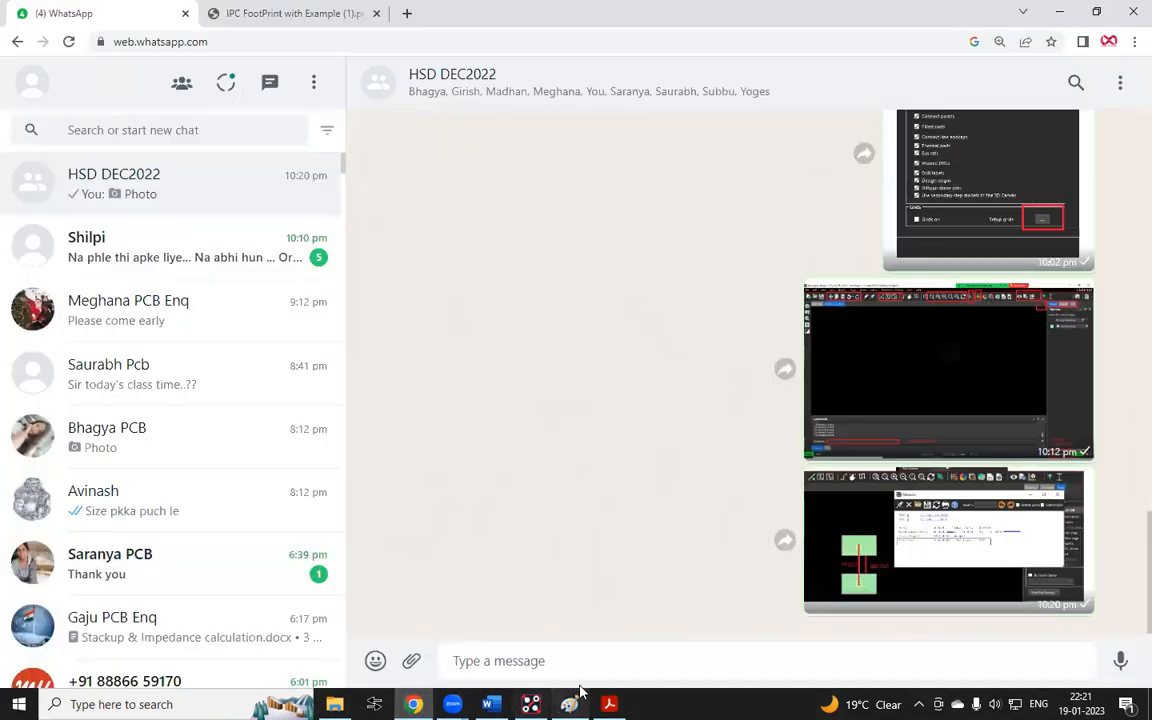
left_click(576, 698)
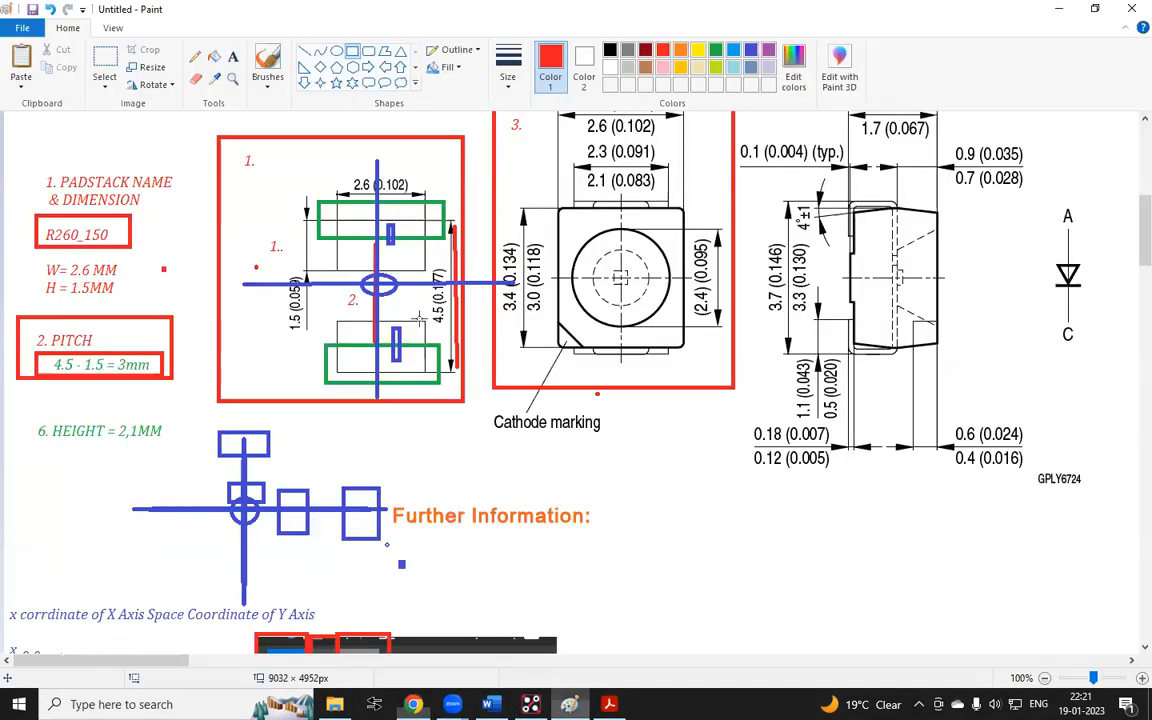
scroll(352, 383, "up", 10)
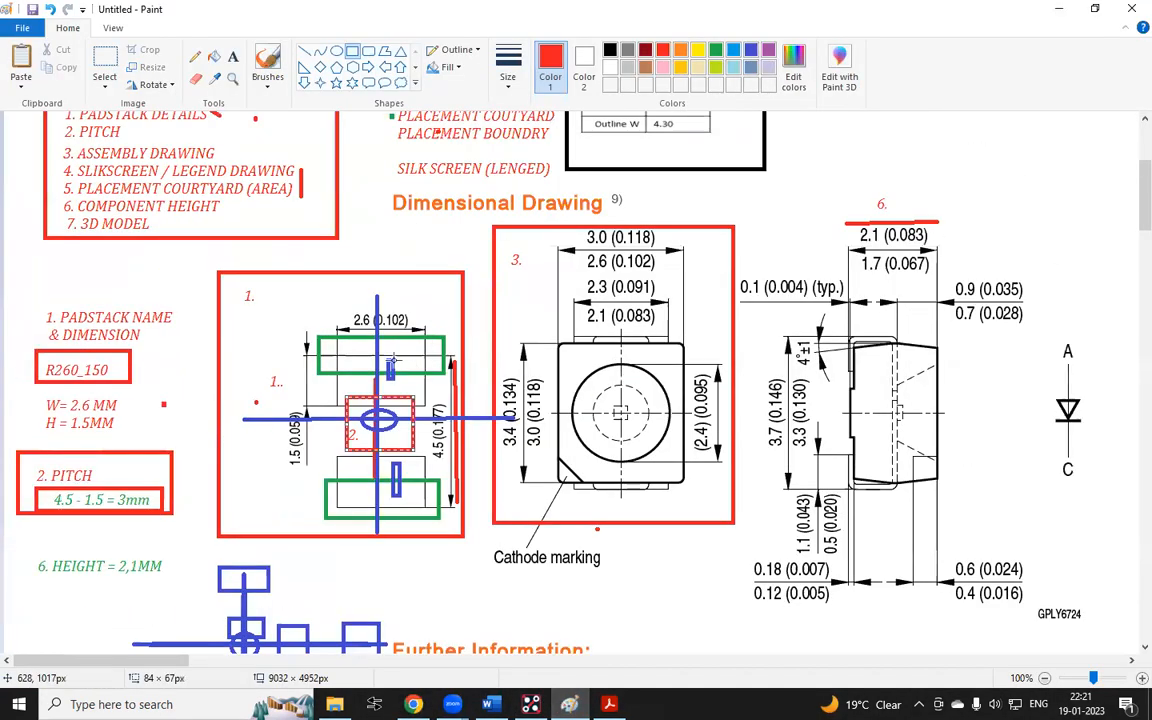
left_click_drag(358, 398, 261, 292)
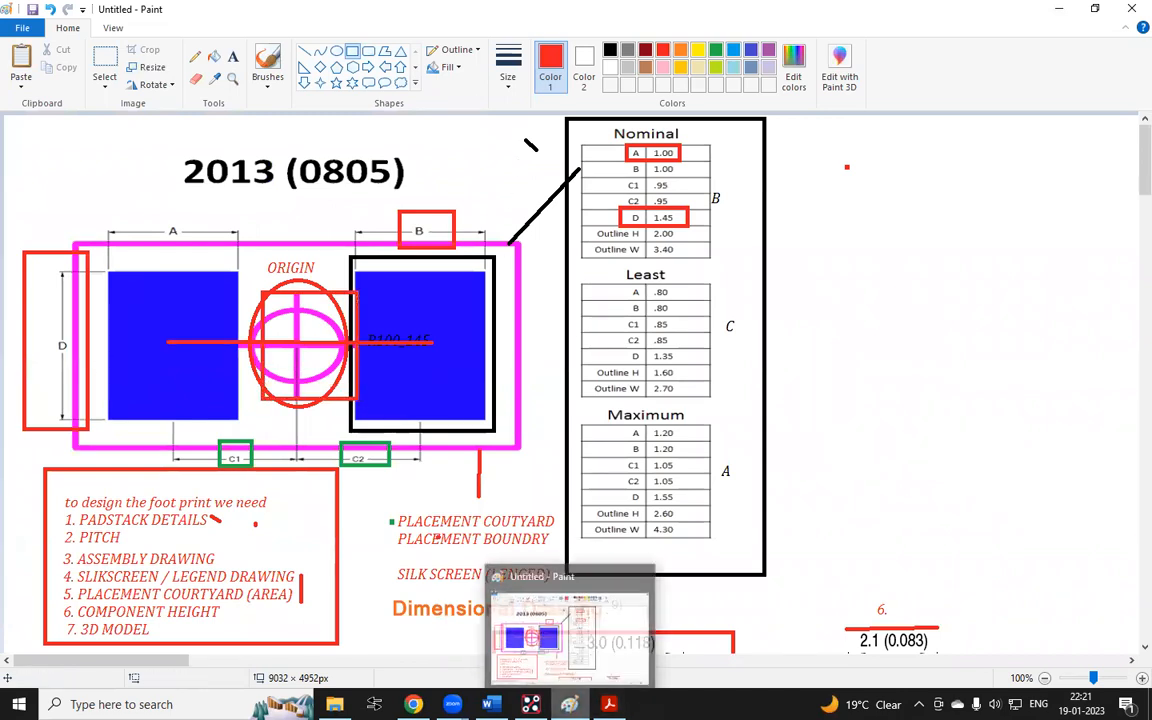
left_click(531, 704)
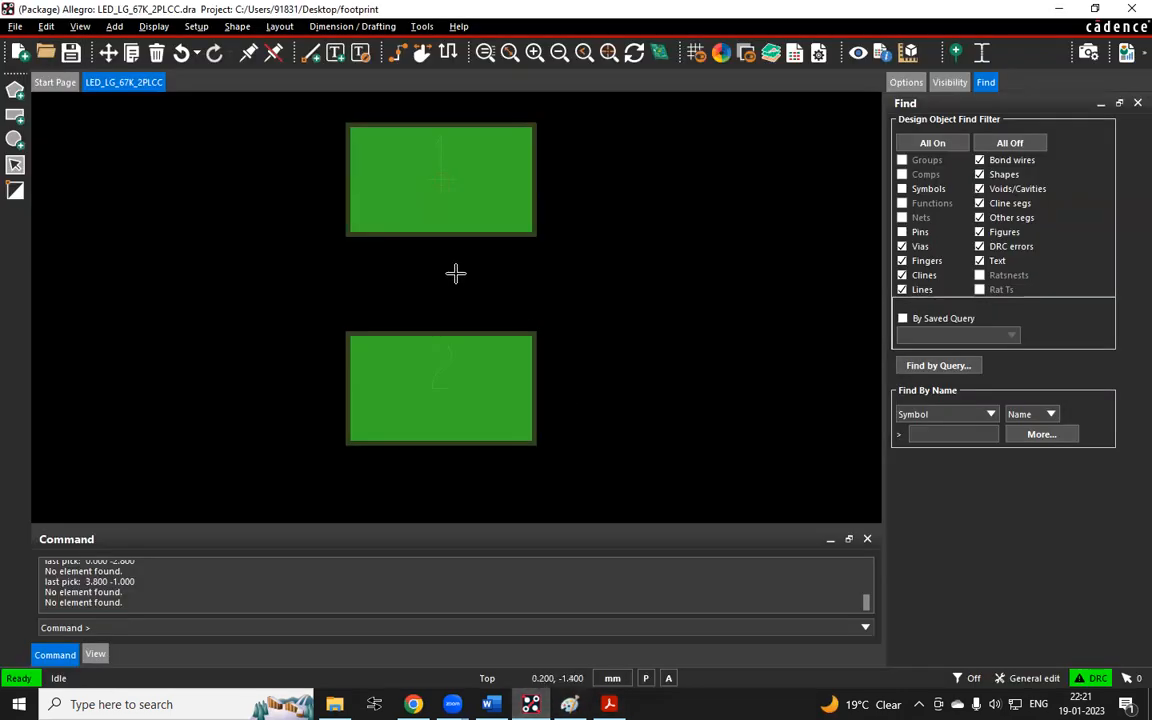
left_click_drag(411, 249, 467, 305)
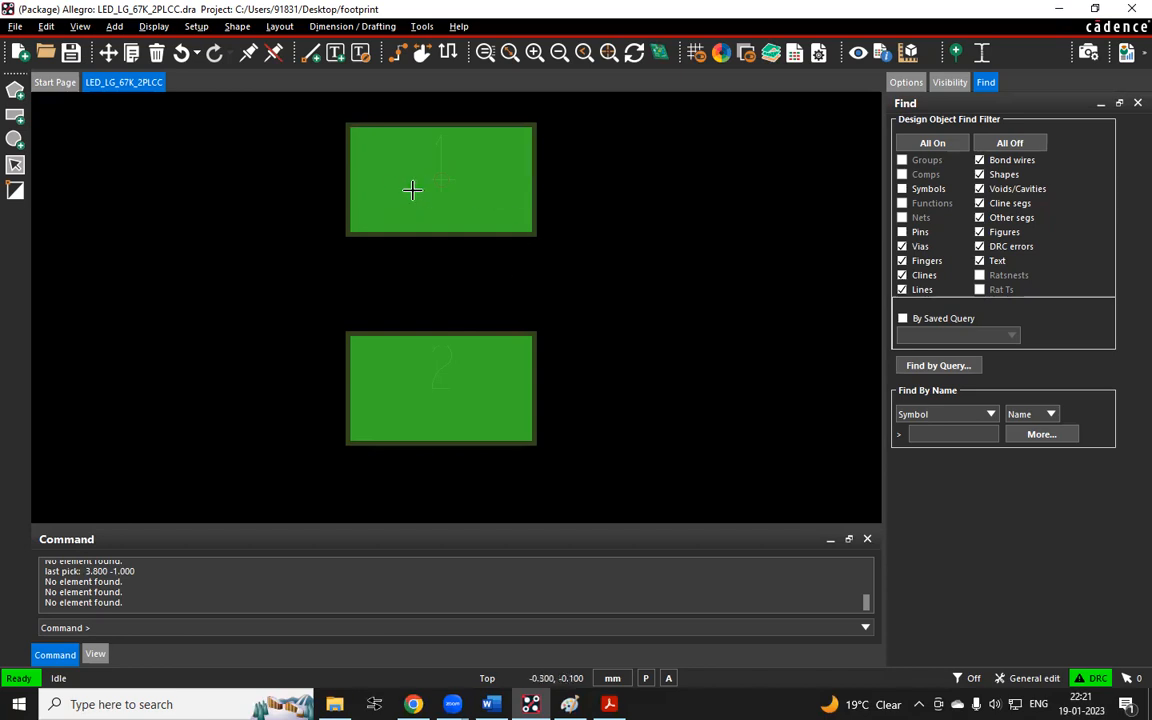
left_click_drag(422, 265, 496, 303)
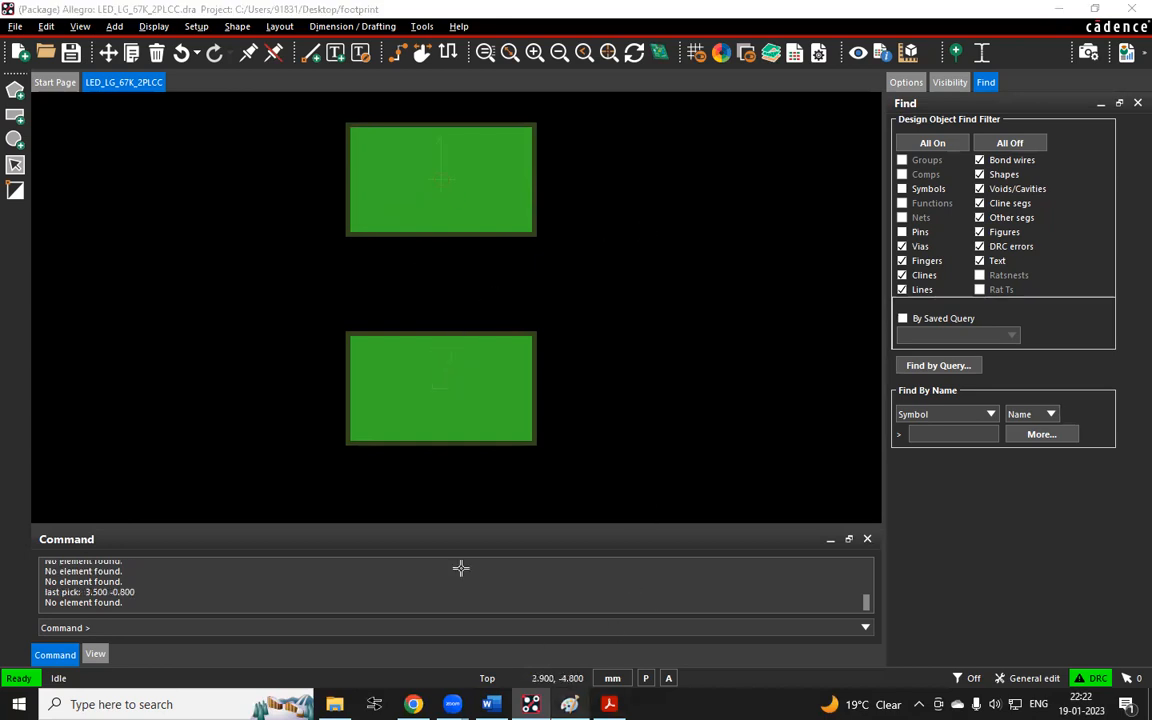
key("alt+Tab")
Draw a small red rectangle marking the body centre on the pitch line of the pasted footprint screenshot
scroll(429, 311, "down", 20)
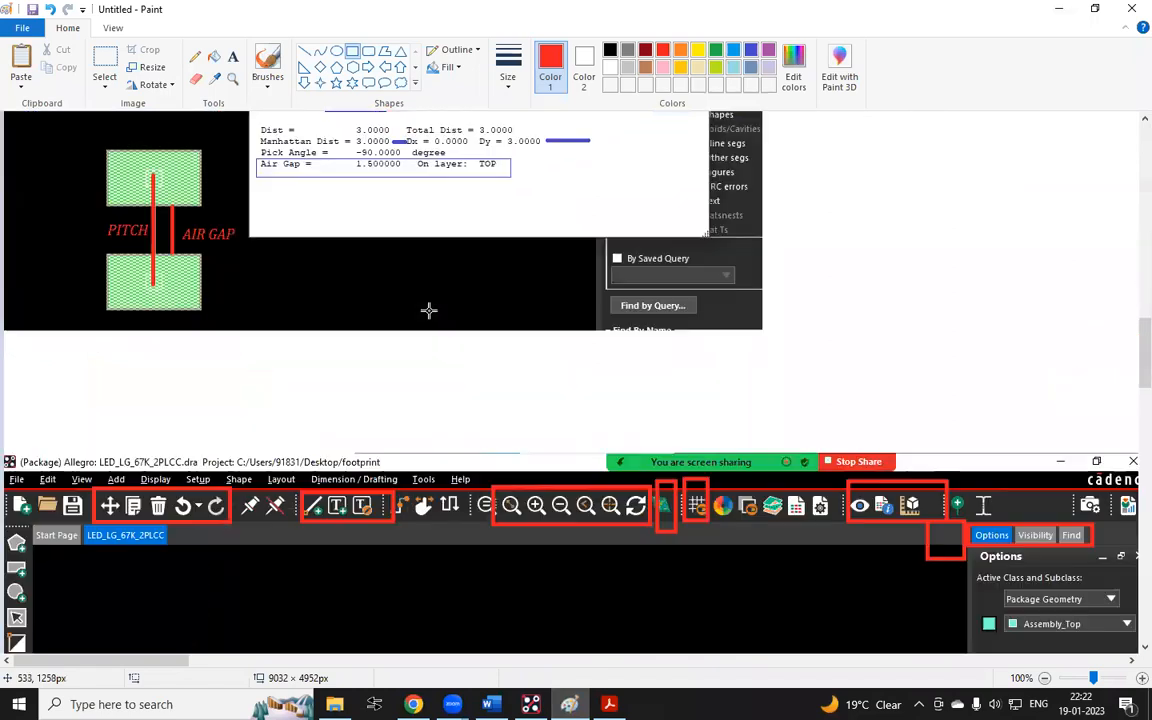
scroll(429, 311, "down", 2, "ctrl")
scroll(234, 347, "up", 10)
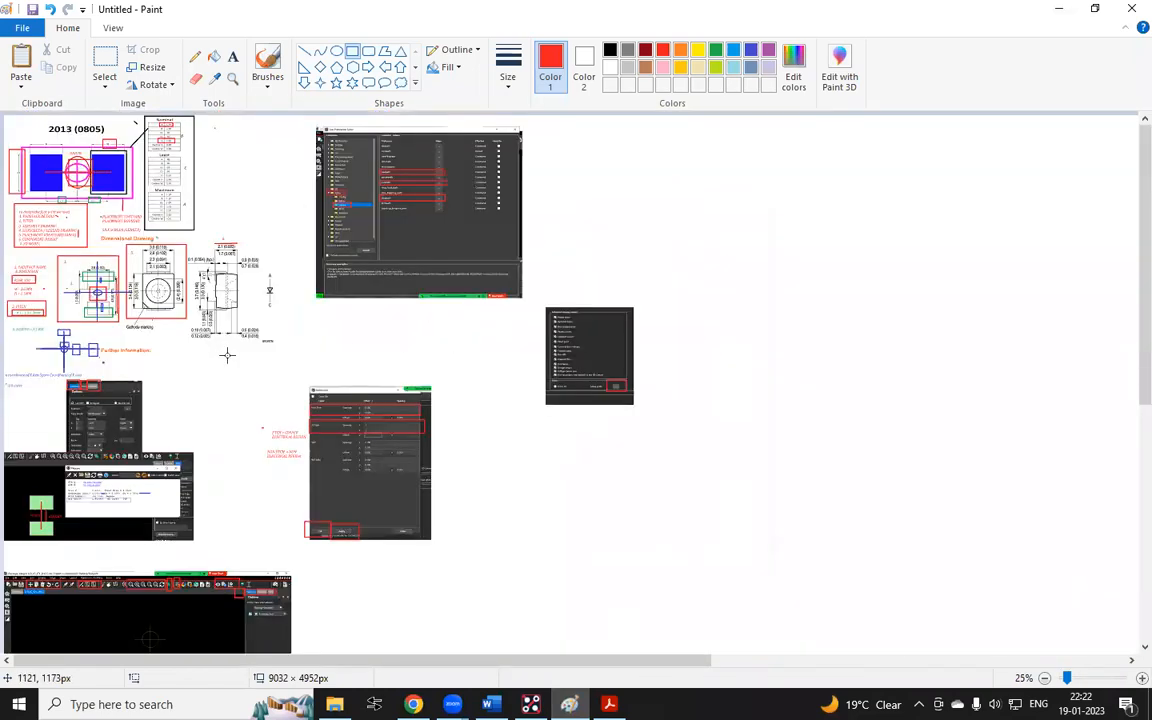
scroll(285, 399, "up", 3, "ctrl")
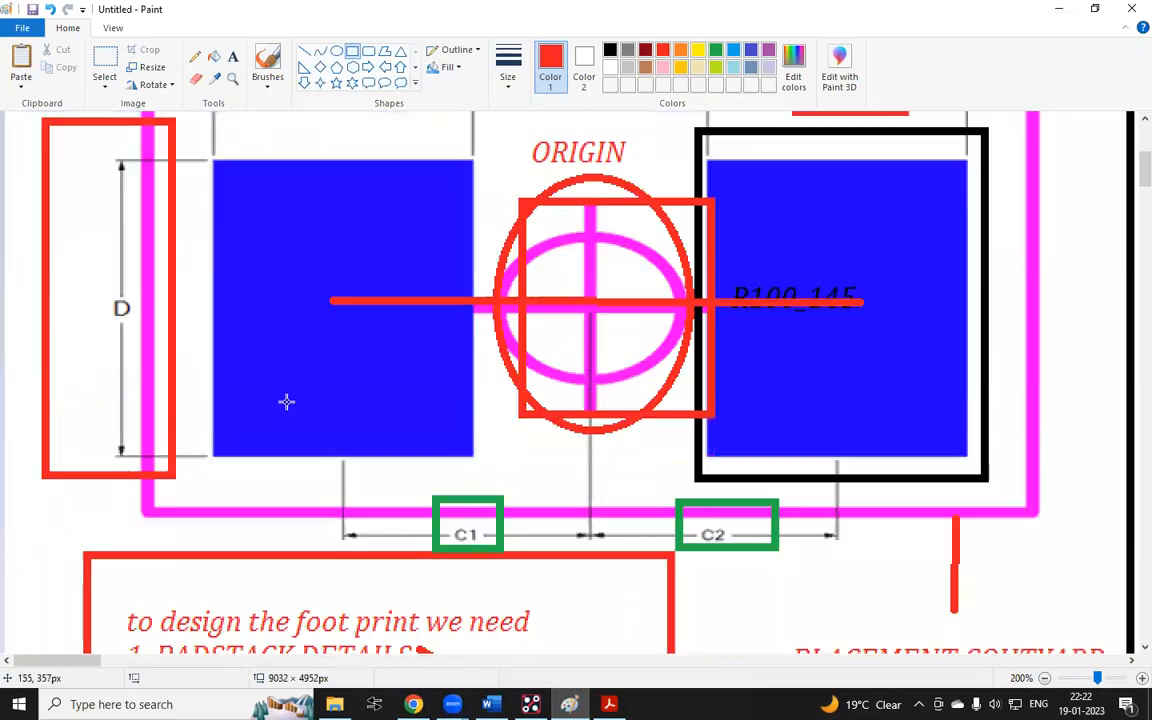
scroll(285, 400, "down", 3)
scroll(285, 400, "down", 20)
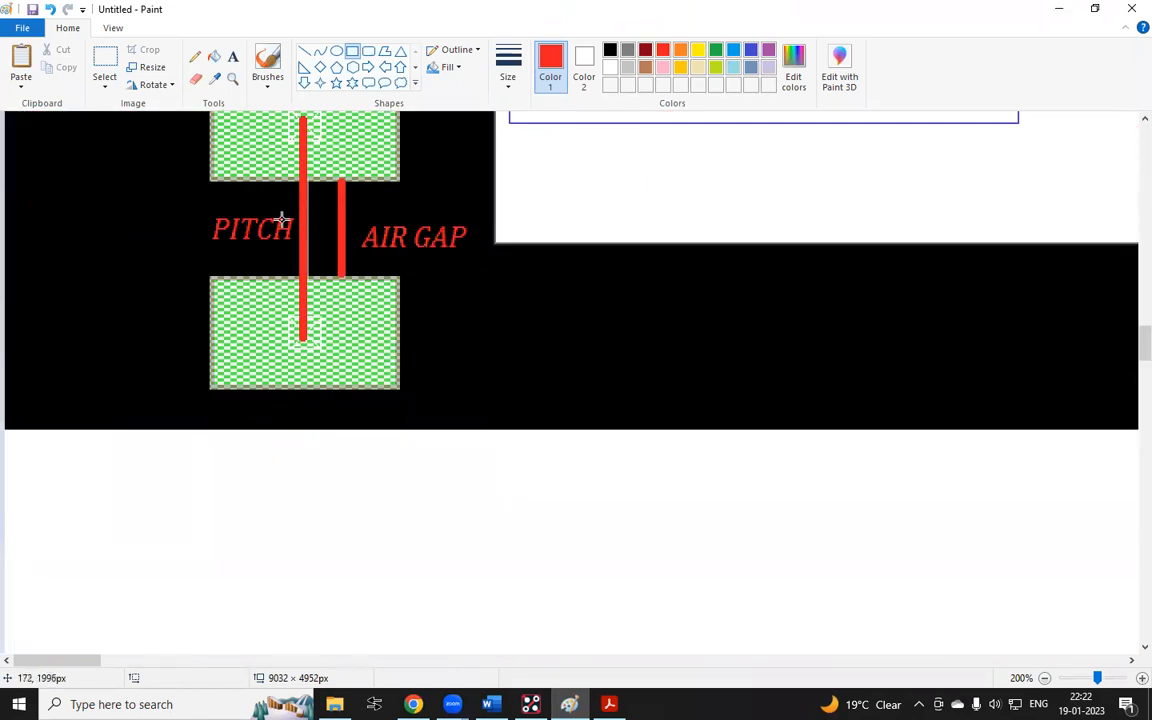
mouse_move(282, 217)
left_mouse_down()
mouse_move(269, 229)
mouse_move(328, 253)
left_mouse_up()
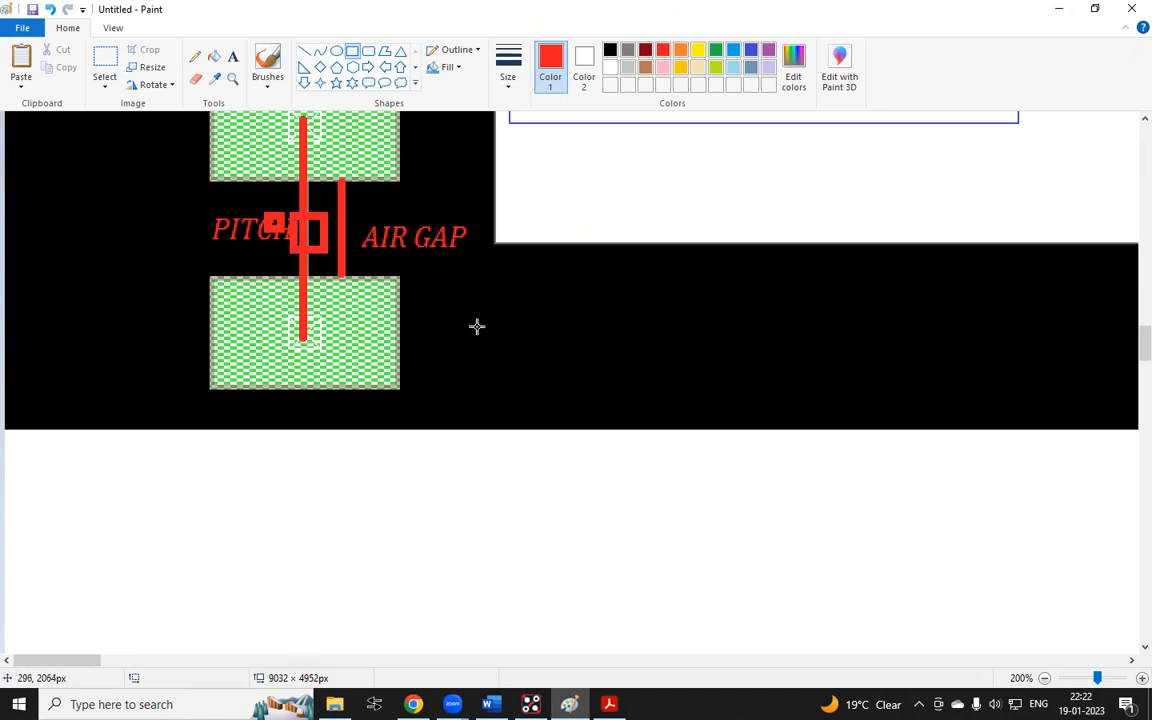
mouse_move(569, 704)
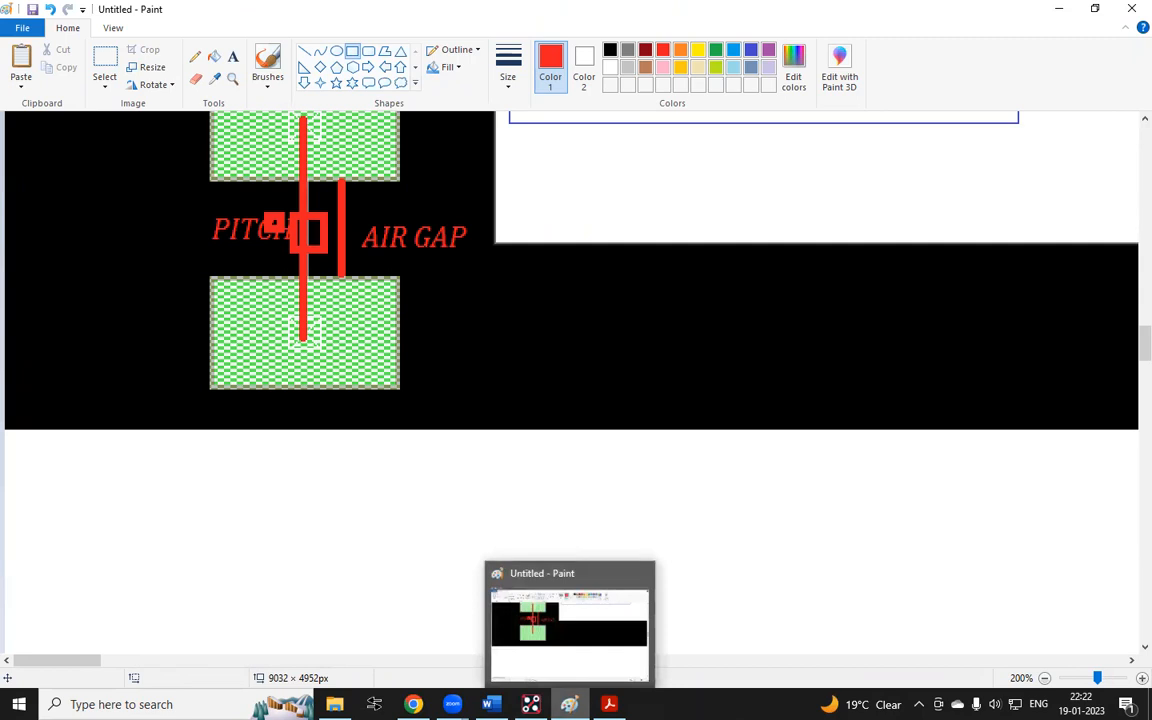
left_click(569, 704)
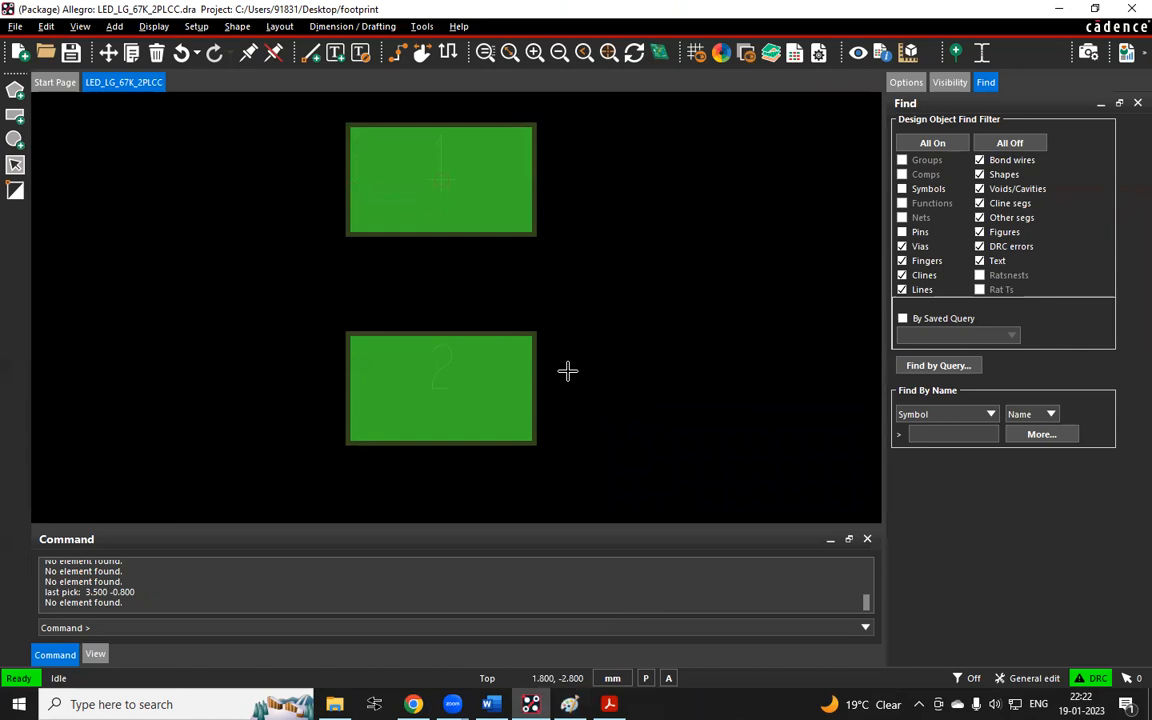
left_click(413, 704)
left_click(569, 704)
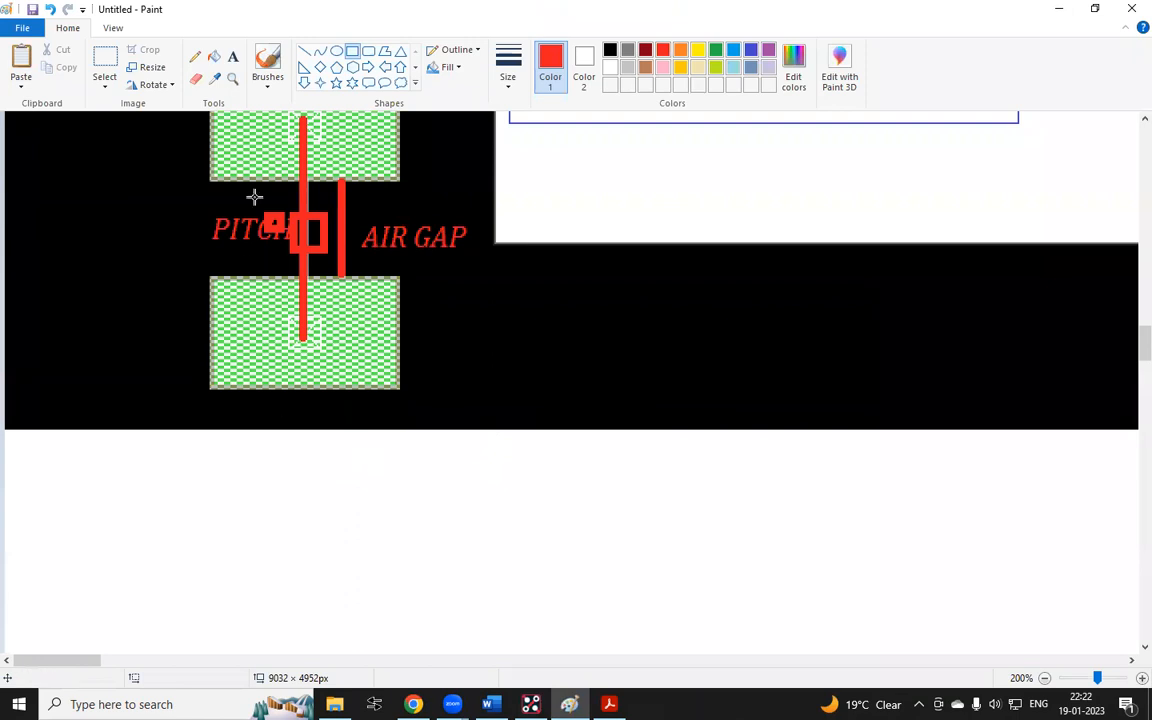
Add red text below the footprint screenshot reading 1. Placing the Pads with Pitch Vlaue
left_click(233, 56)
left_click(114, 507)
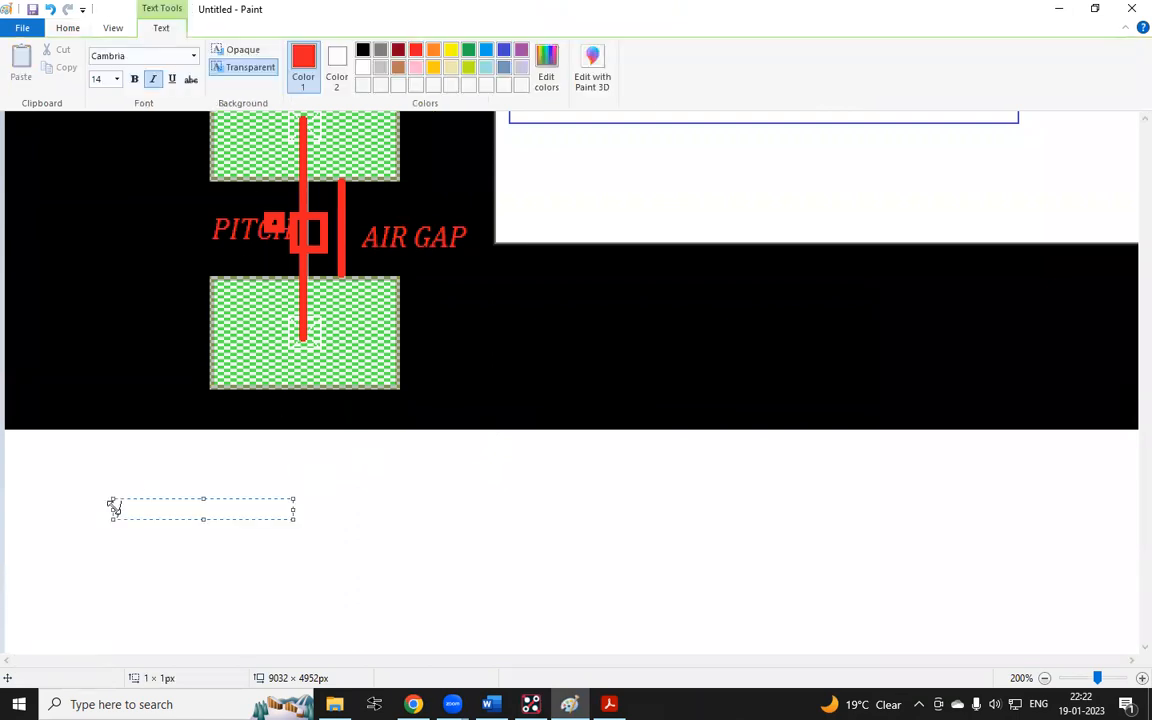
type("1. Placing")
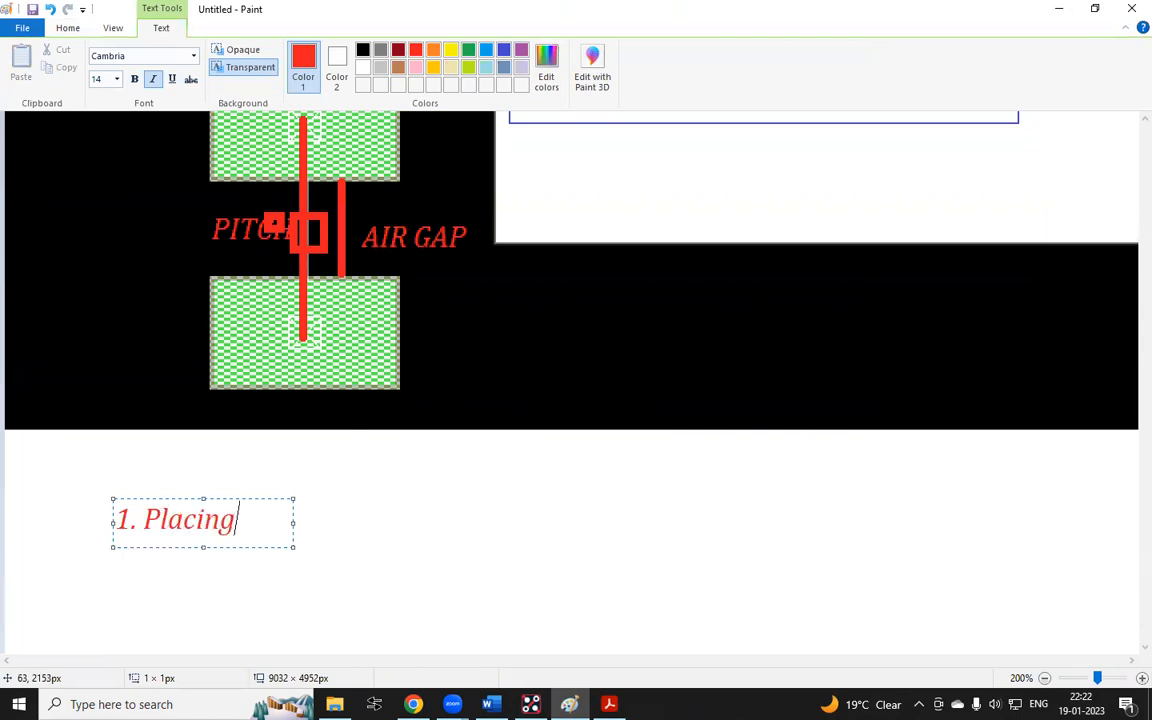
type(" the")
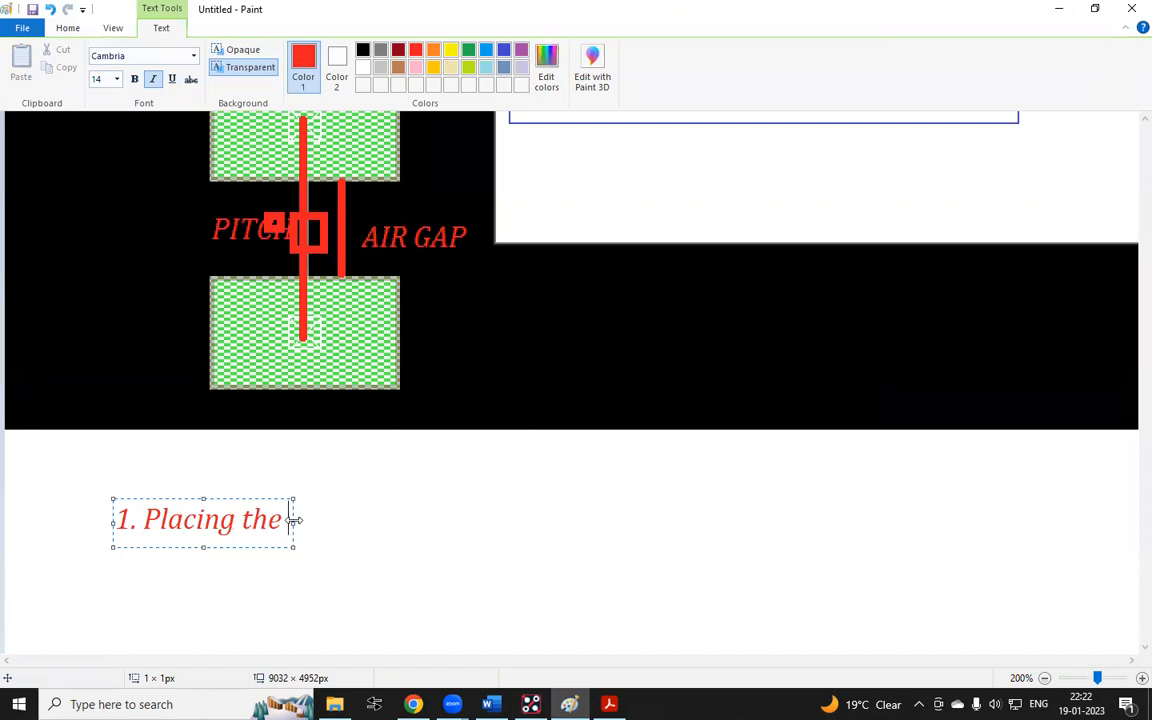
left_click_drag(780, 521, 779, 521)
type("ds")
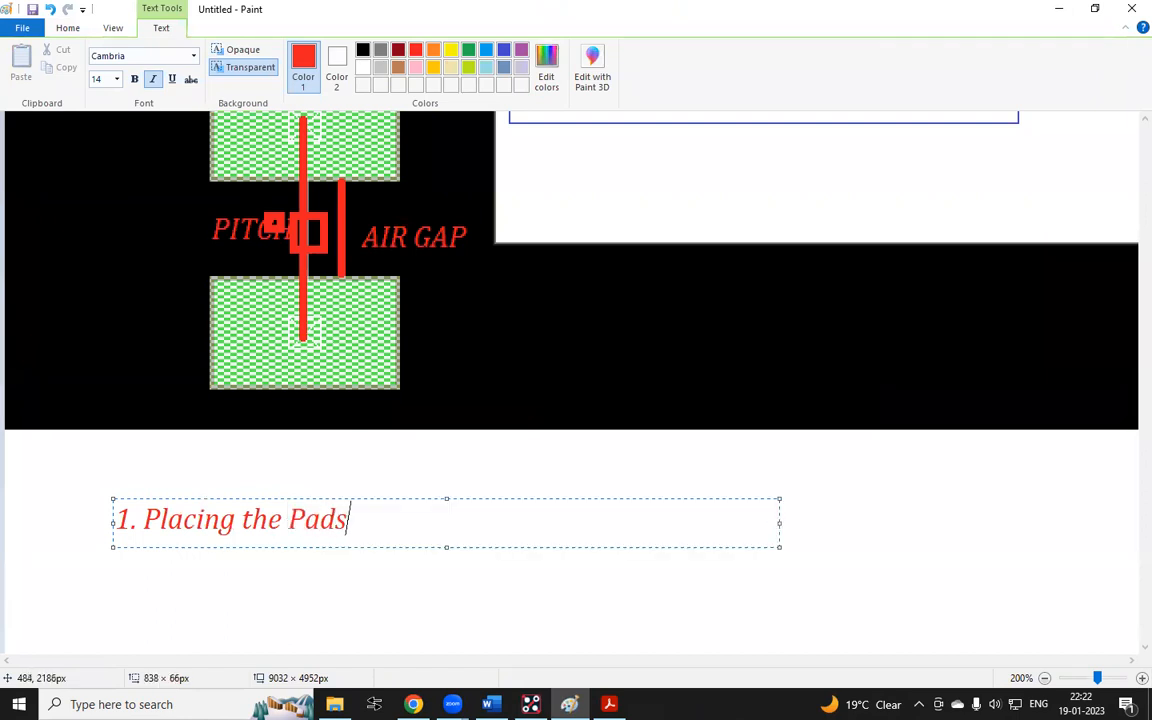
type(" with ")
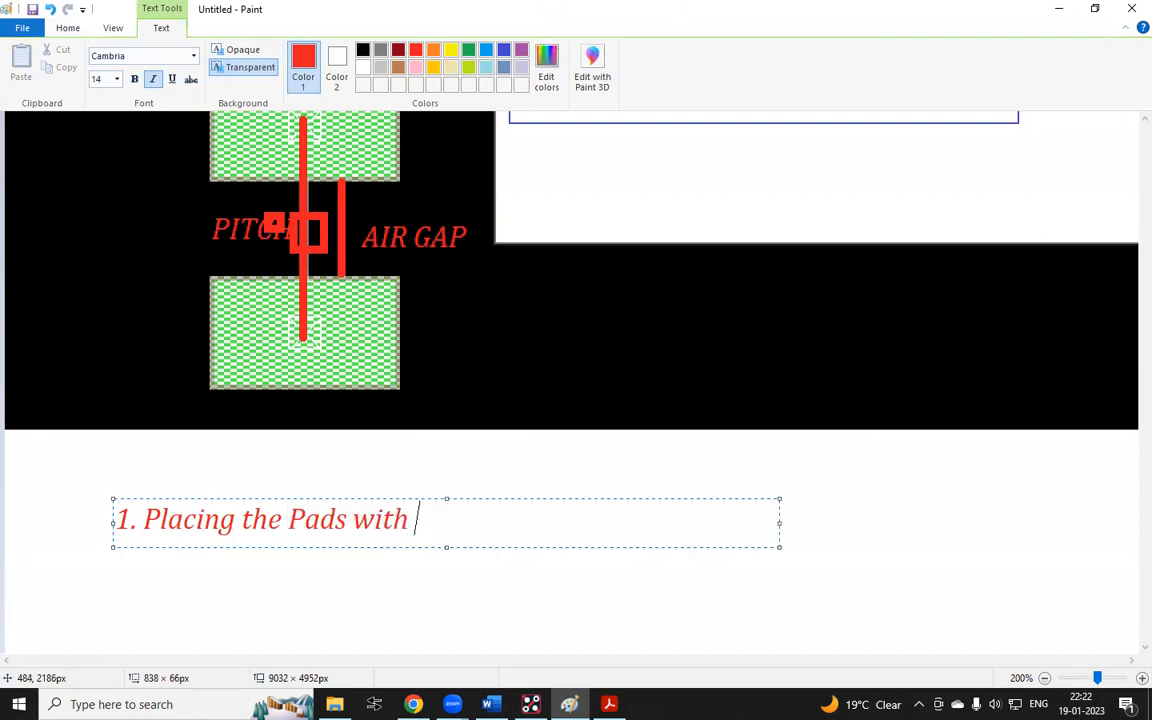
type("Pitch")
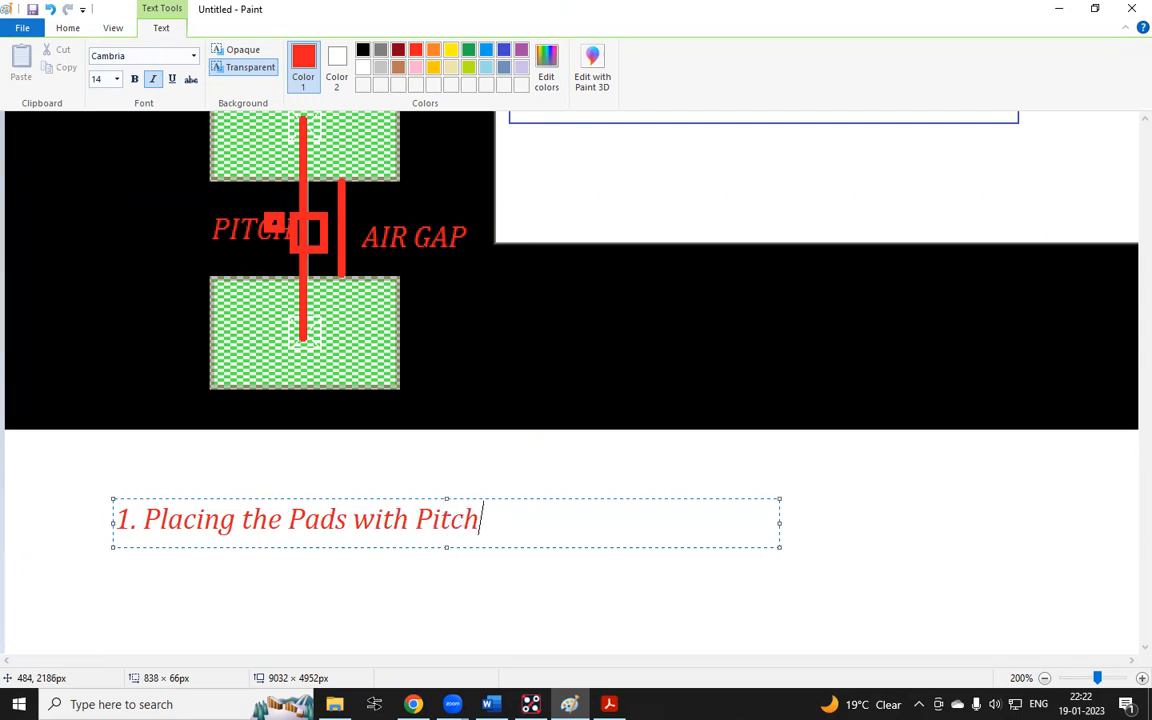
type(" Vlaue")
key("Return")
Add a second note line reading 2. Shift origin at Body Centre (H PITCH or V Pictch /2) and widen its text box
type("2. Shift origin at ")
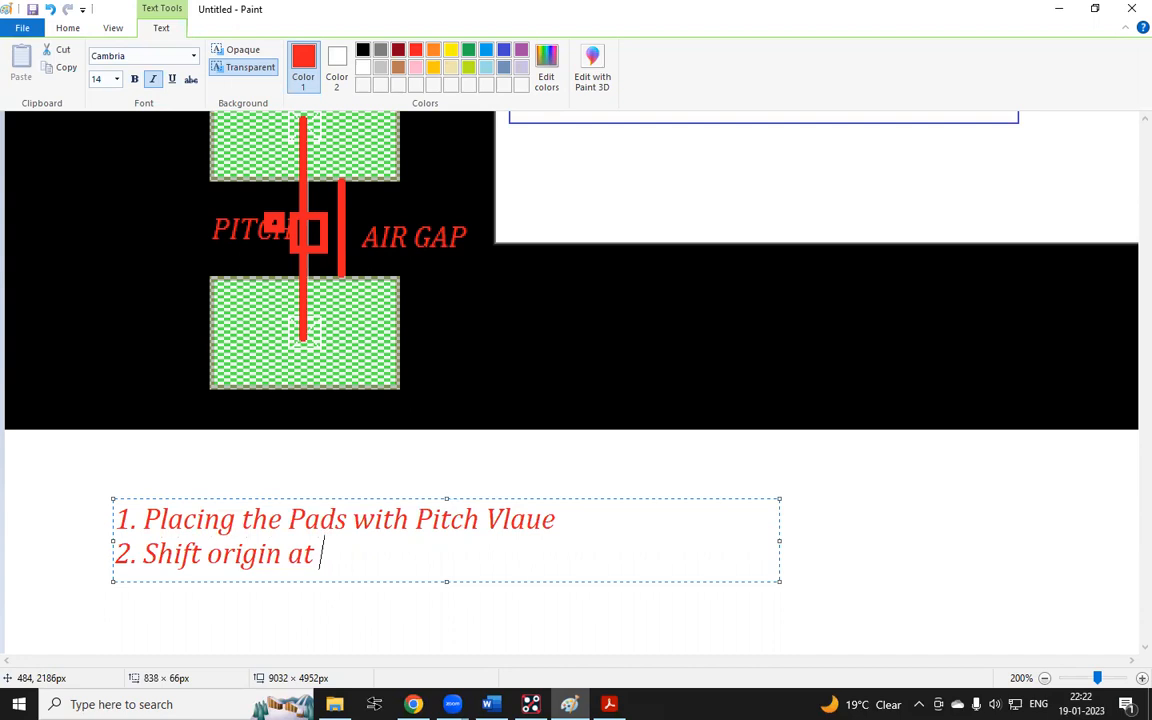
type("Bodu")
key("BackSpace")
type("y ")
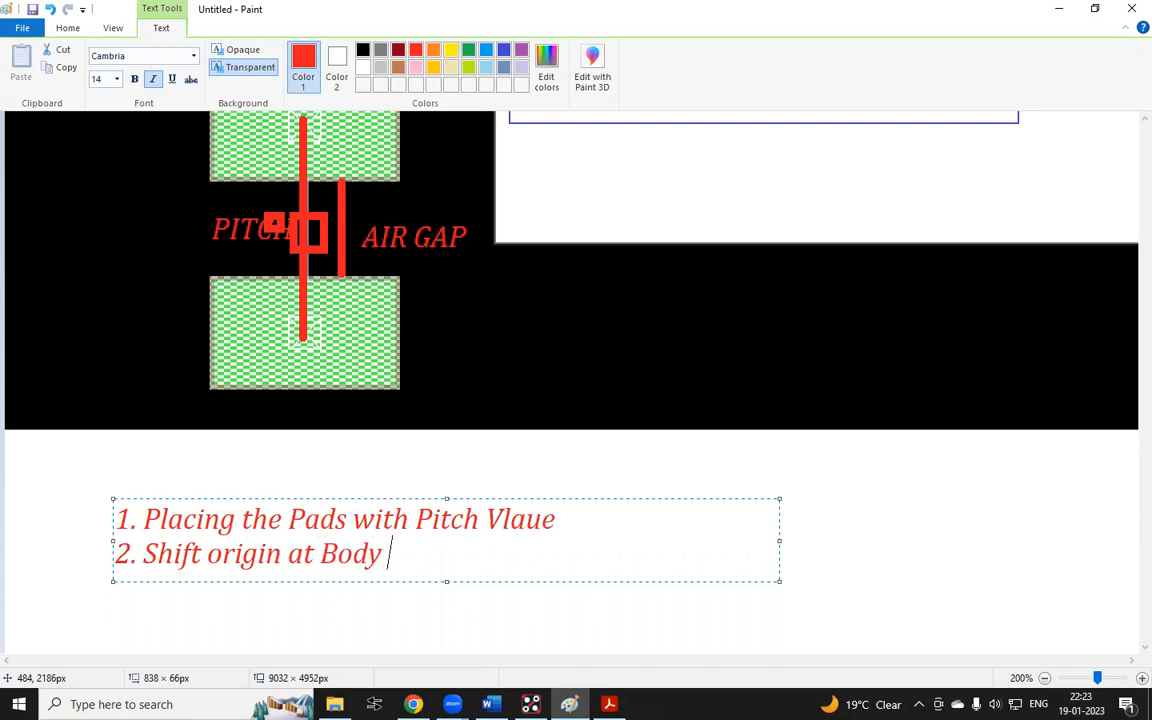
type("Centre")
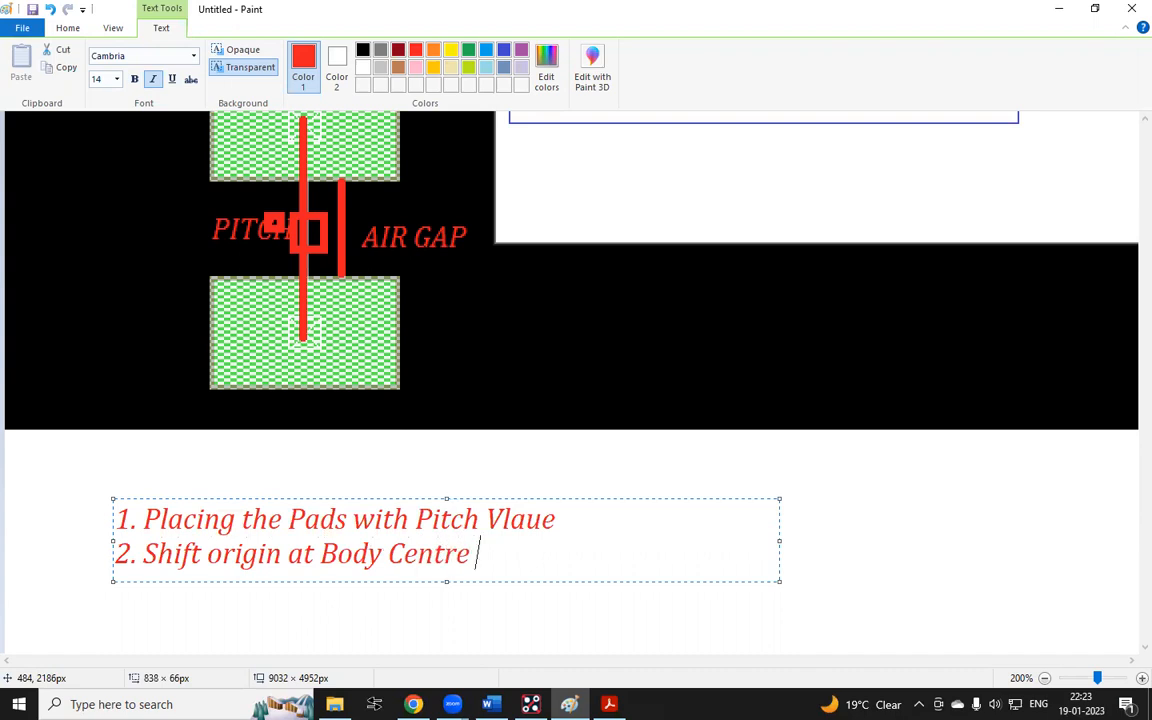
type(" ()")
key("Left")
type("H PIT")
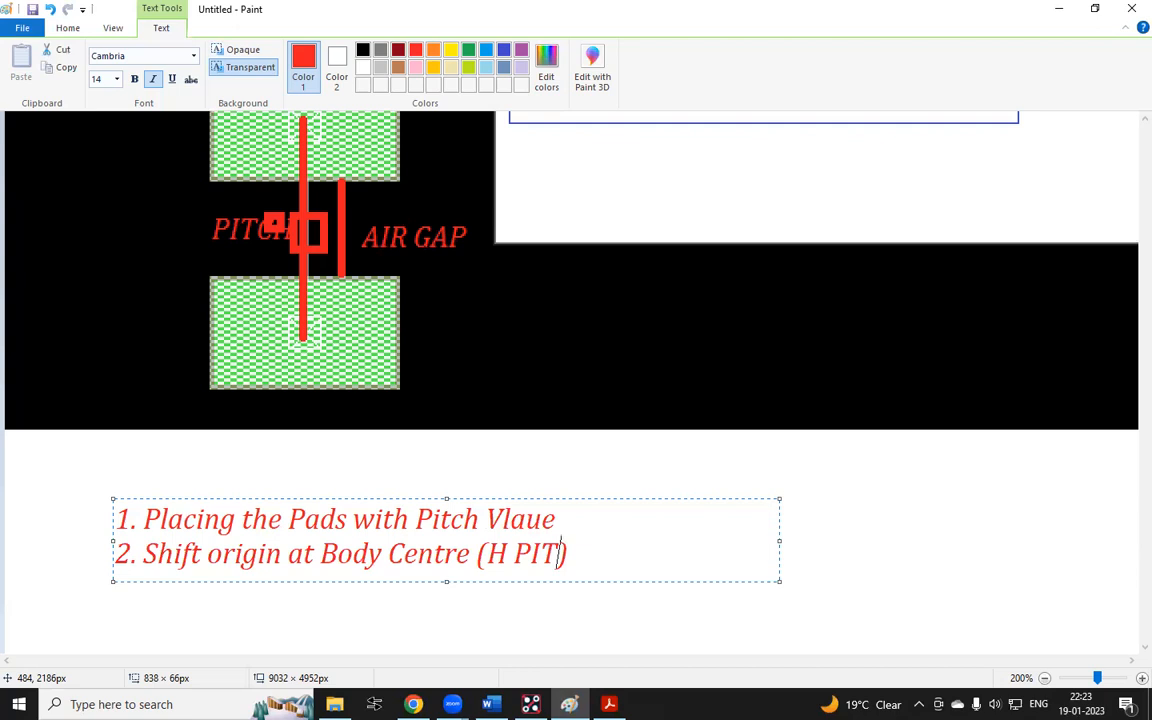
type("CT")
key("BackSpace")
type("H ")
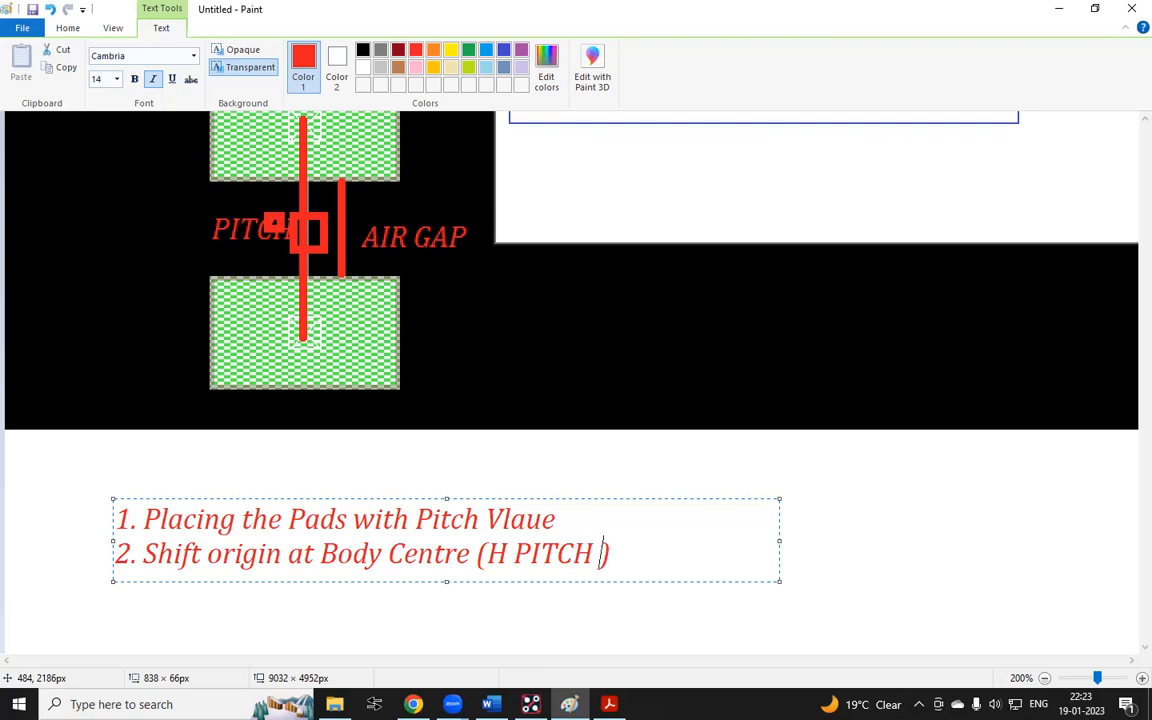
type("or ")
type("V")
type(" Pic")
type("rh")
key("BackSpace")
key("BackSpace")
type("tch ")
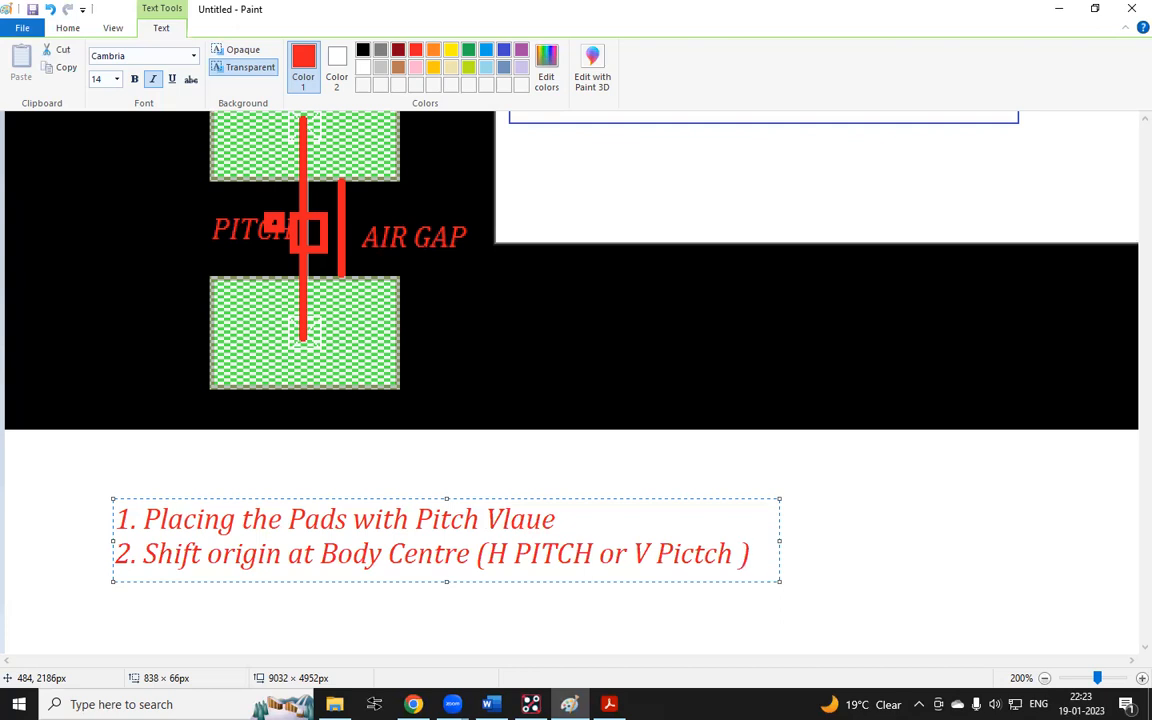
type("/2")
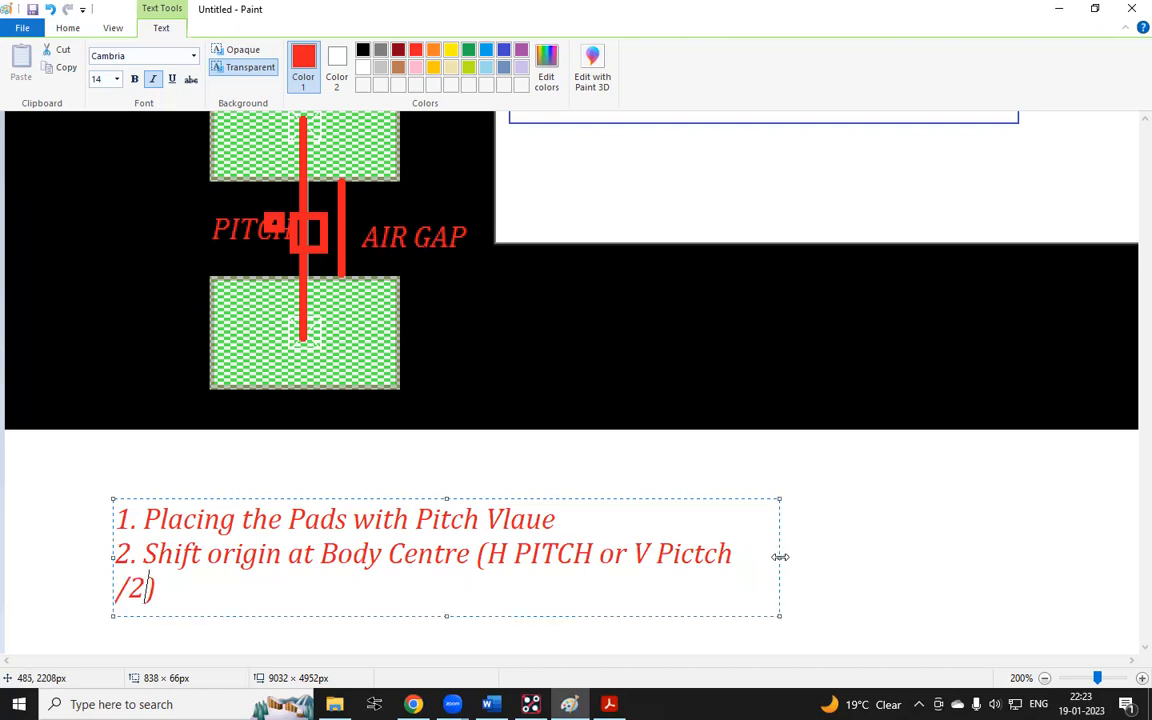
left_click_drag(780, 557, 959, 557)
left_click(704, 449)
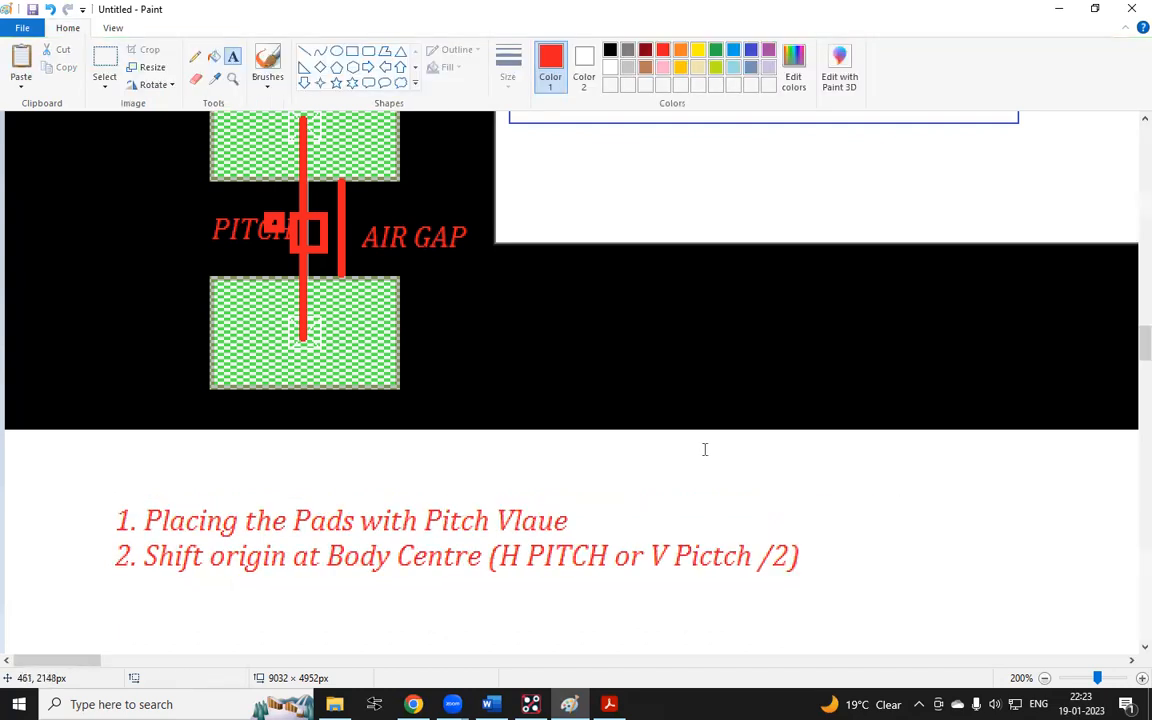
Add an indented sub-note below the second line reading A. tap on origin (x 0 0)
left_click(531, 704)
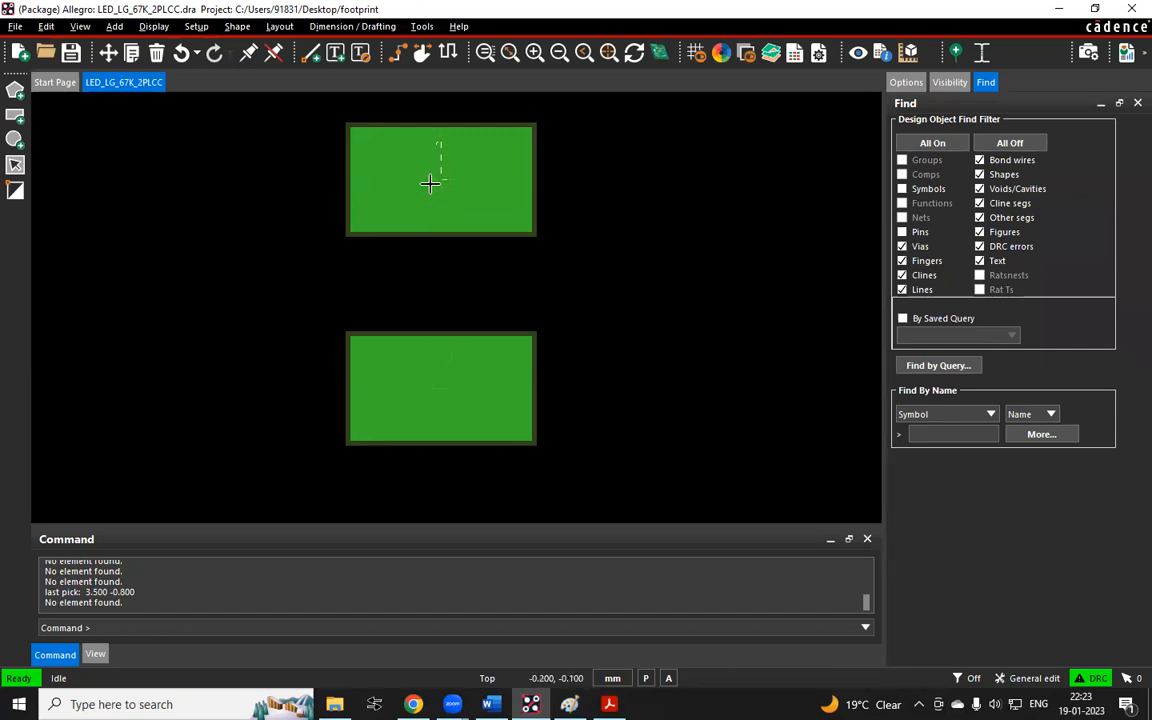
left_click(543, 648)
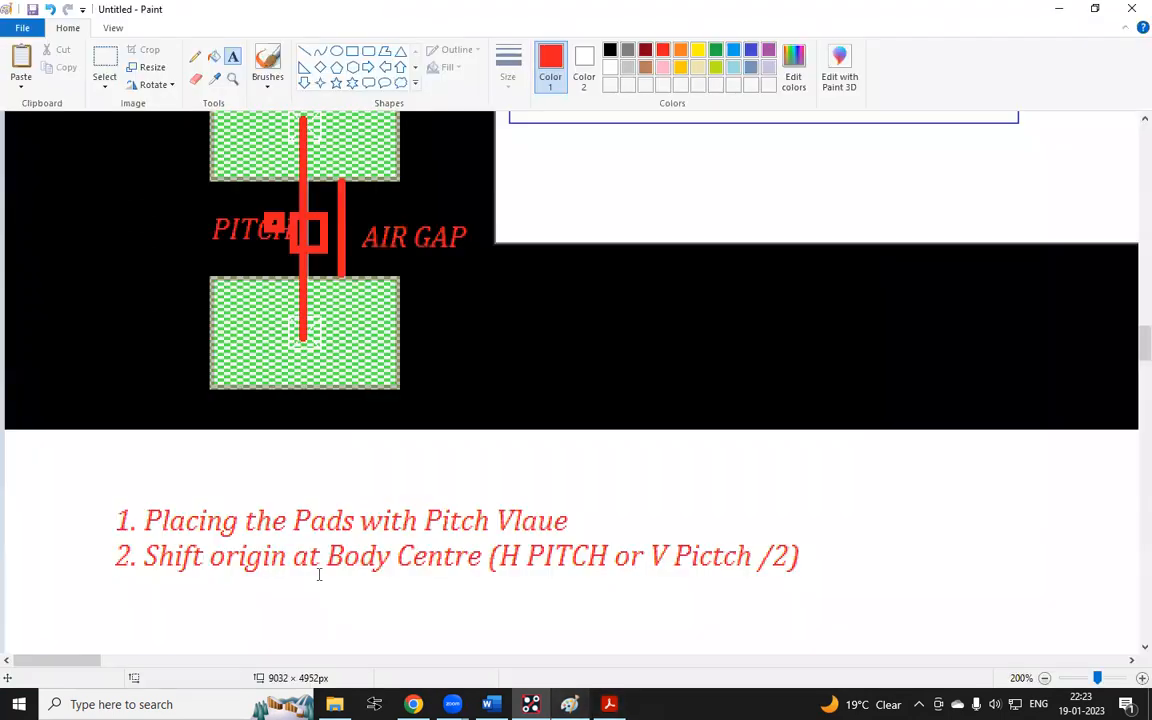
scroll(216, 327, "down", 3)
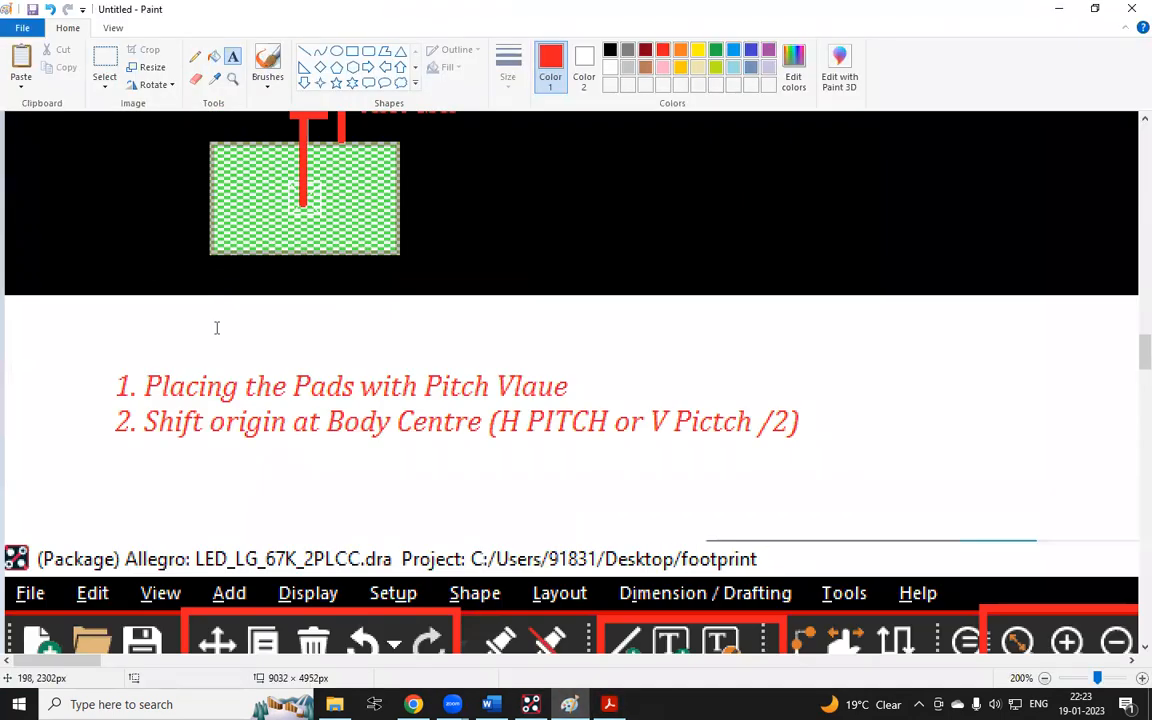
left_click(204, 463)
type("A")
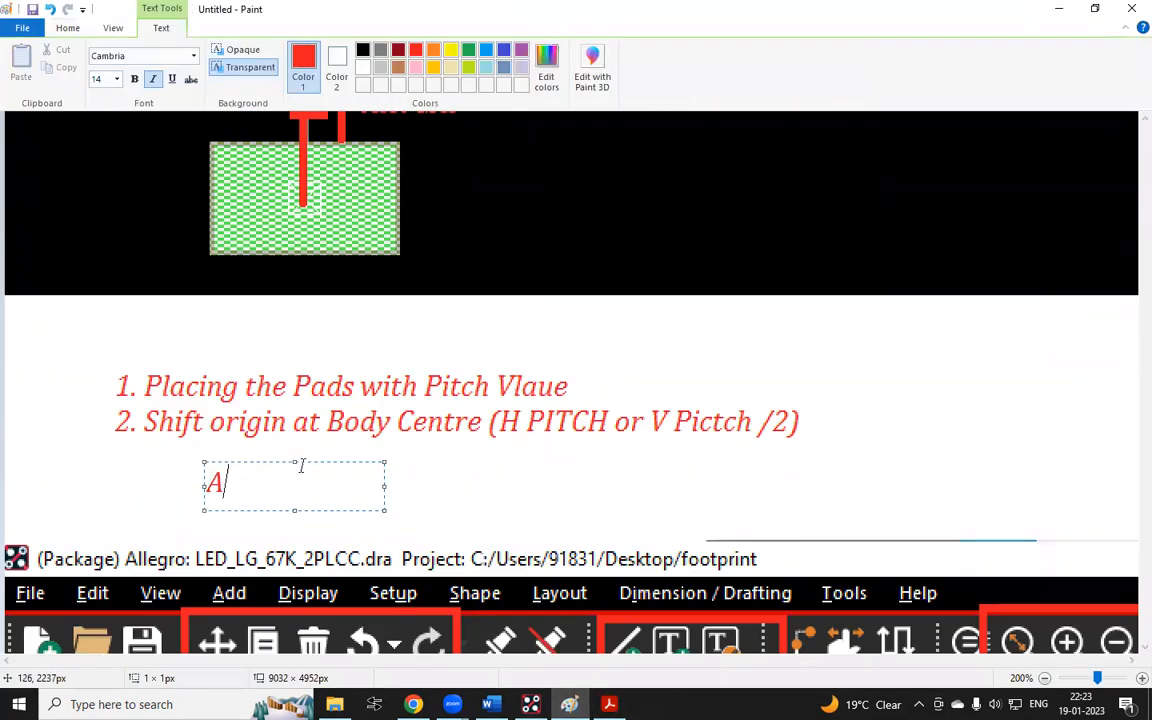
type(". tap on orig")
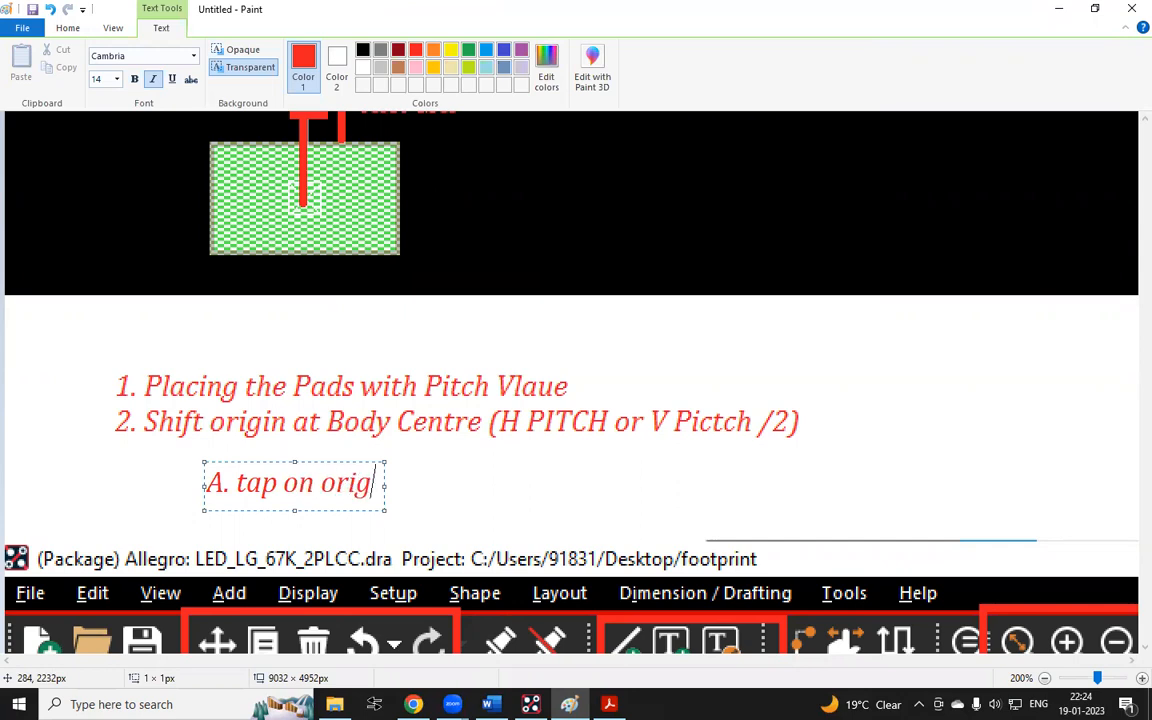
type("in")
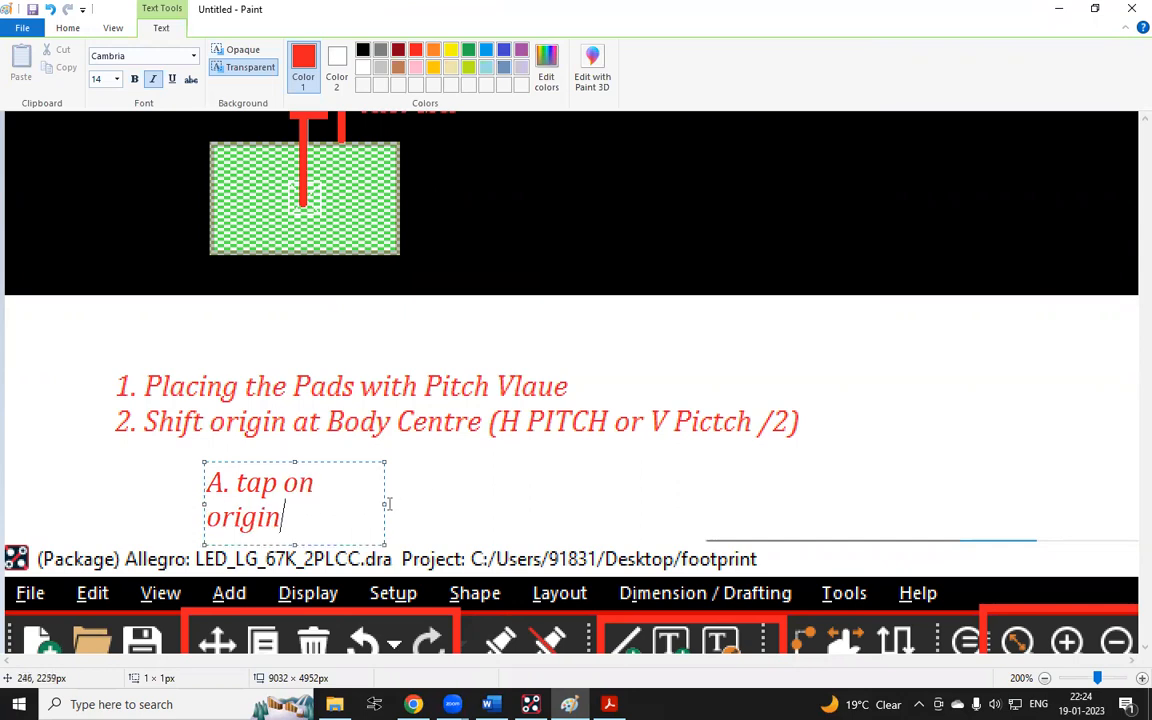
left_click_drag(385, 505, 687, 505)
type("()")
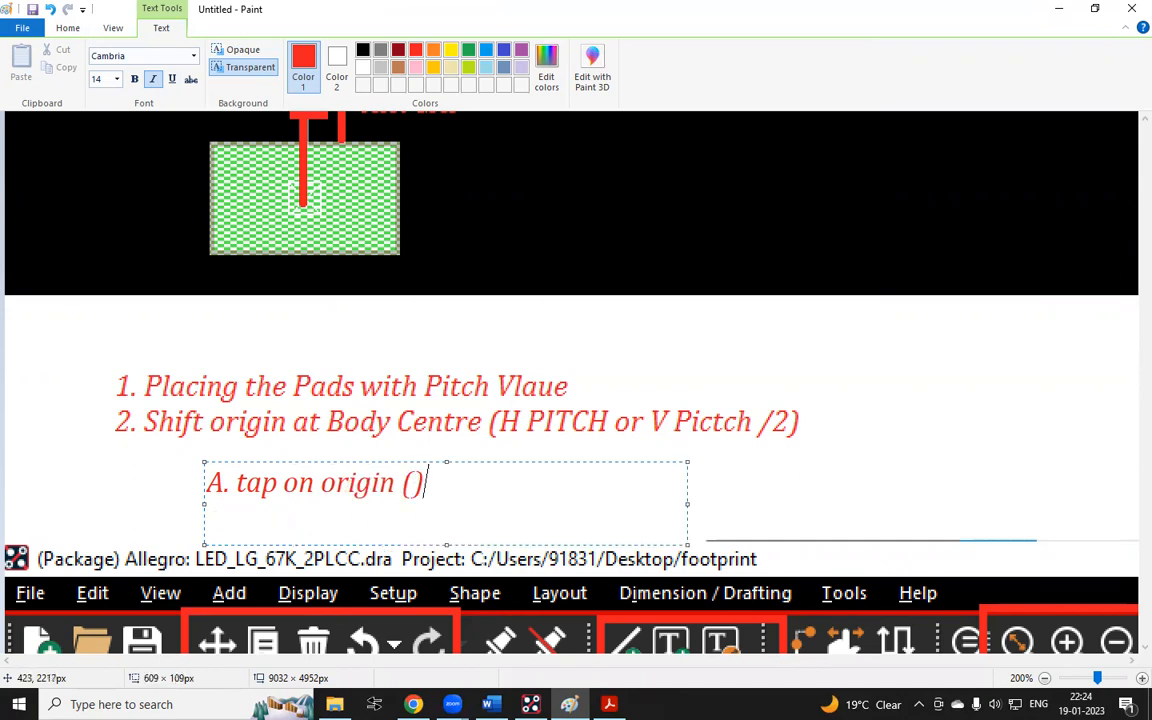
key("Left")
type("x 0 ")
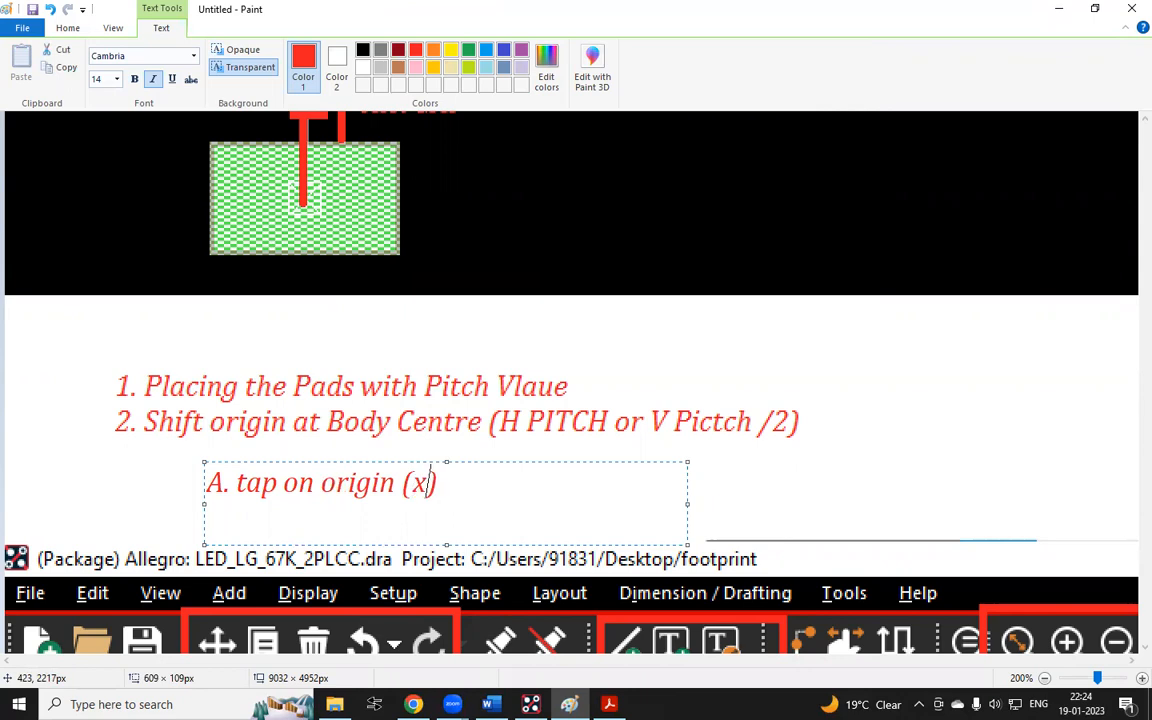
type("0")
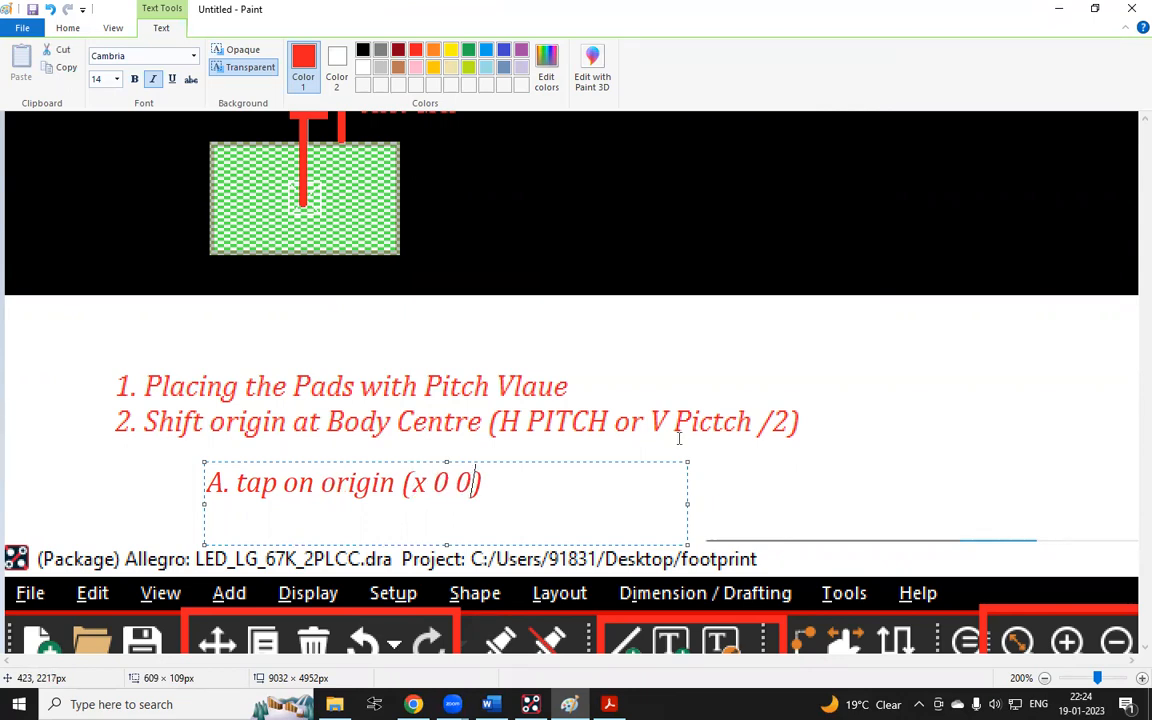
left_click(500, 482)
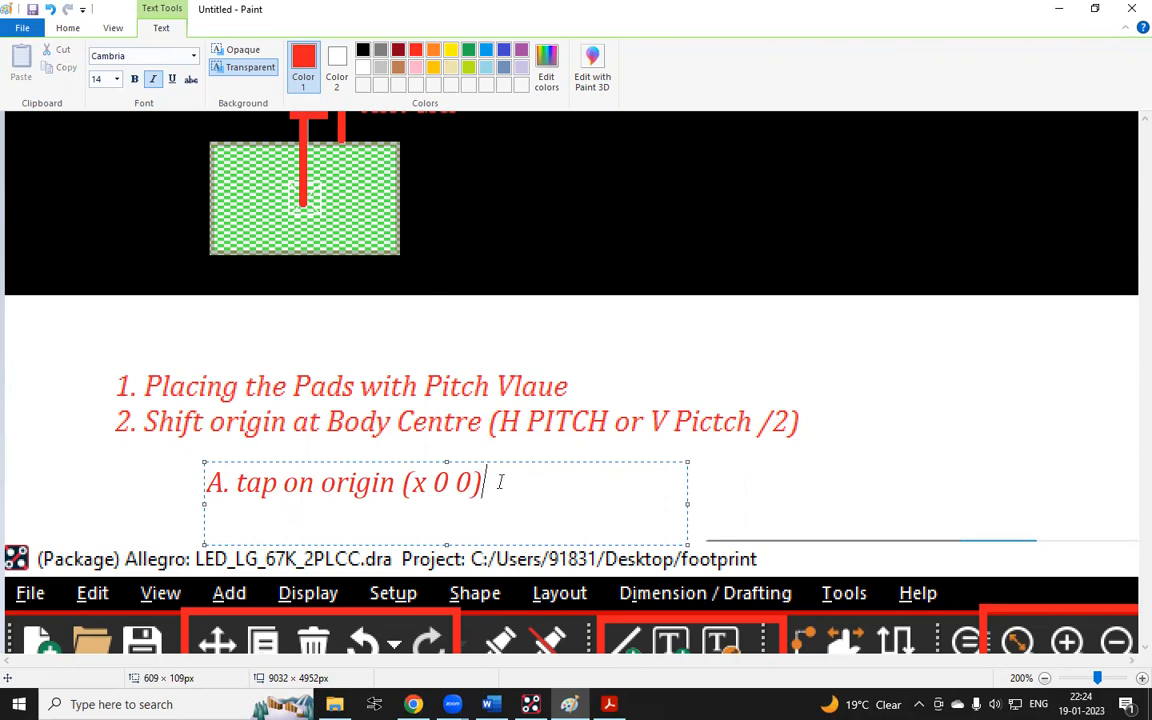
left_click(681, 350)
Enter x 0 0 at the Allegro command line to pick the origin, then cancel the pick
left_click(531, 704)
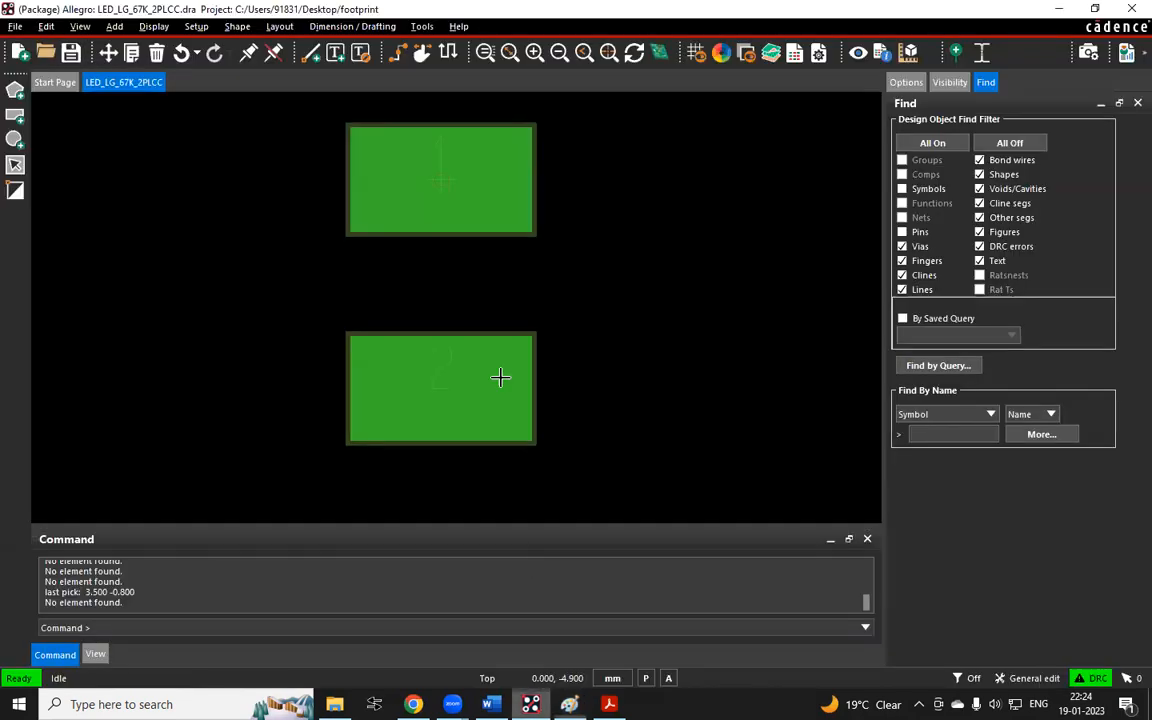
left_click(137, 624)
type("x 0 0")
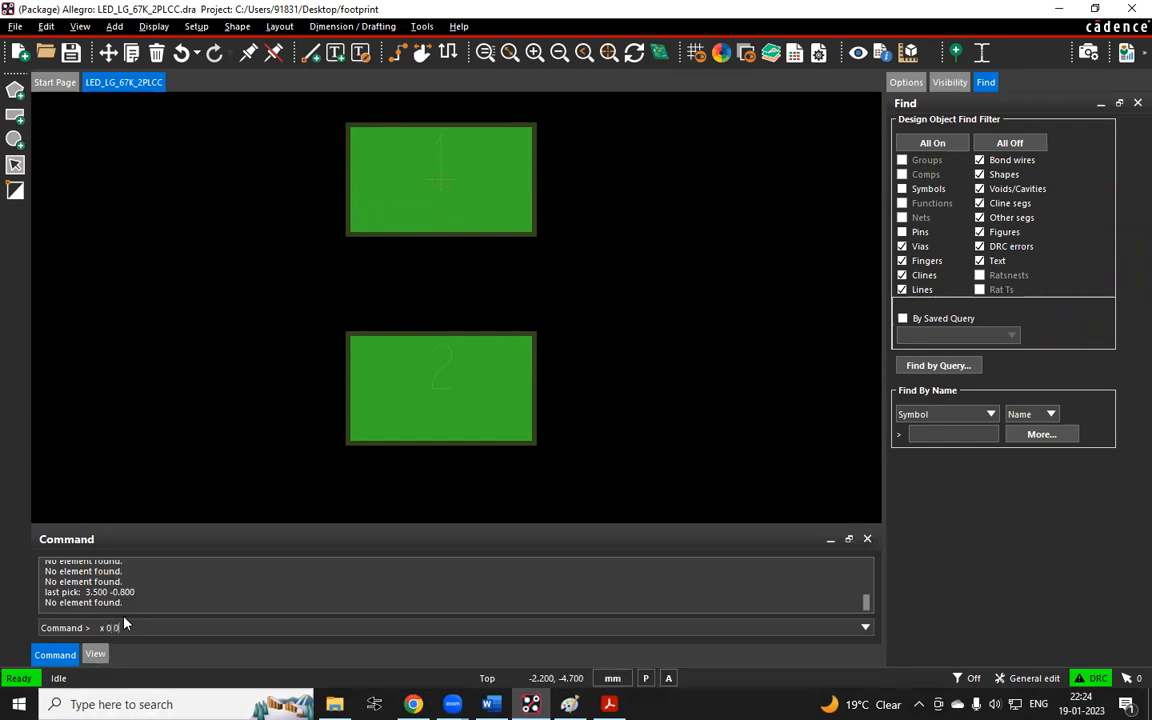
key("Return")
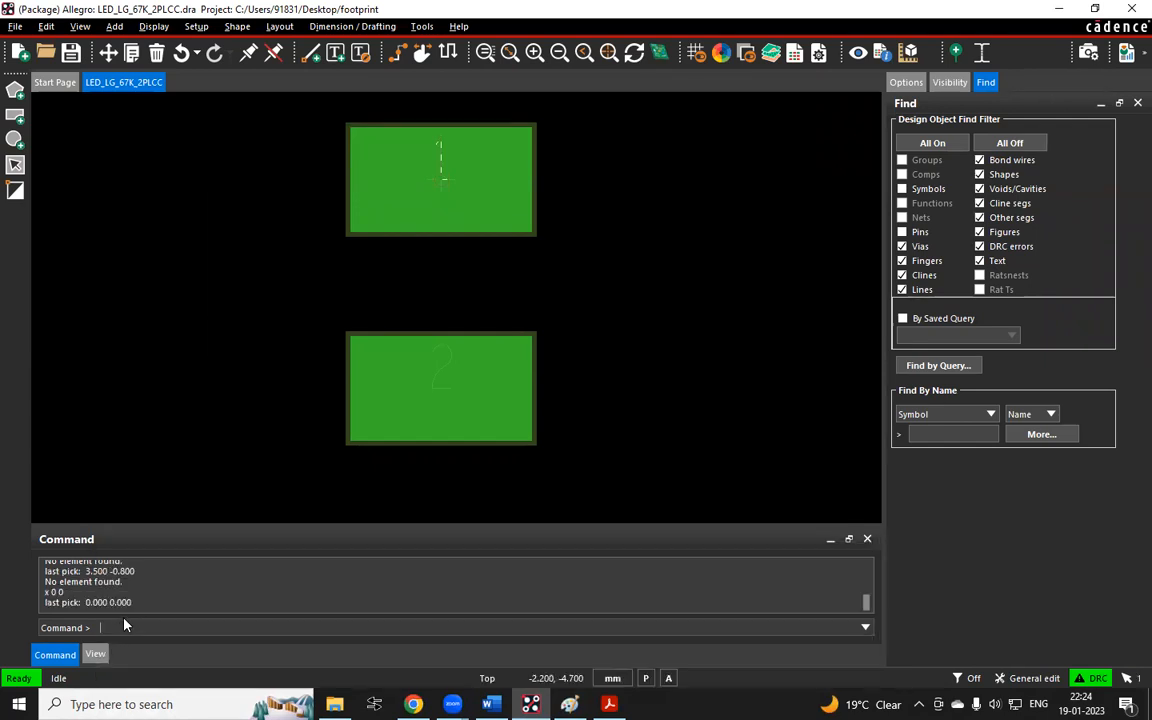
right_click(633, 129)
left_click(614, 136)
Limit the find filter to Pins and enter x 0 0 at the command line to select the pin at the origin
left_click(1014, 143)
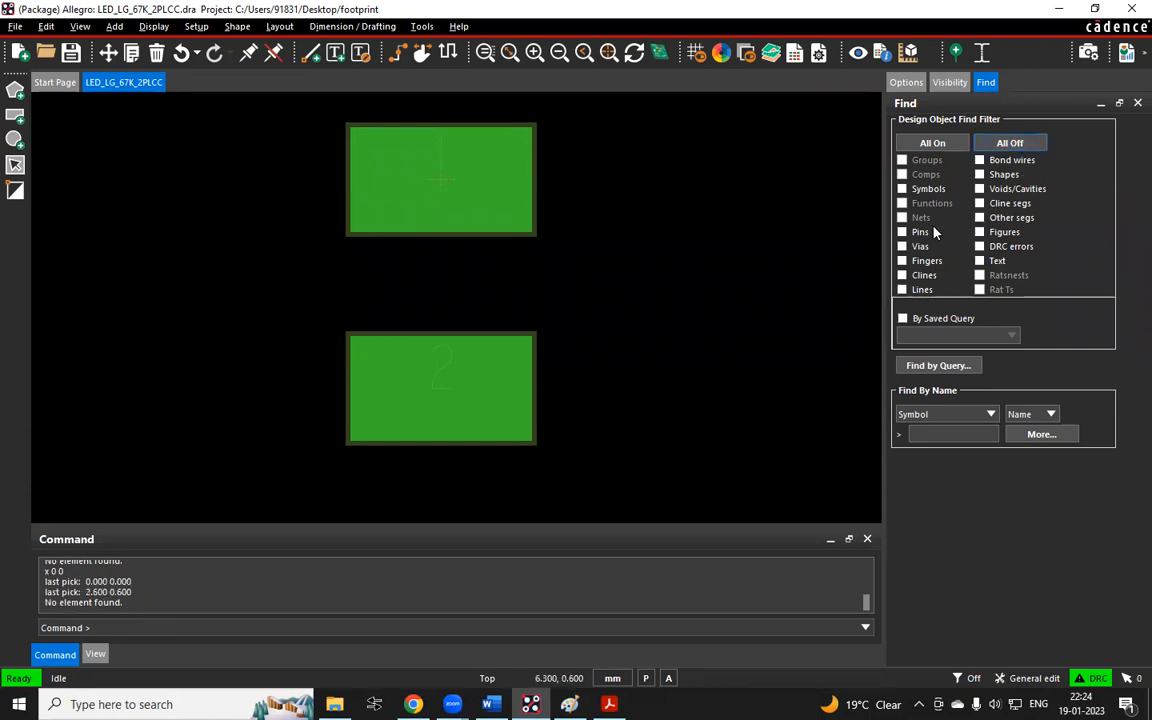
type("x 0")
key("Return")
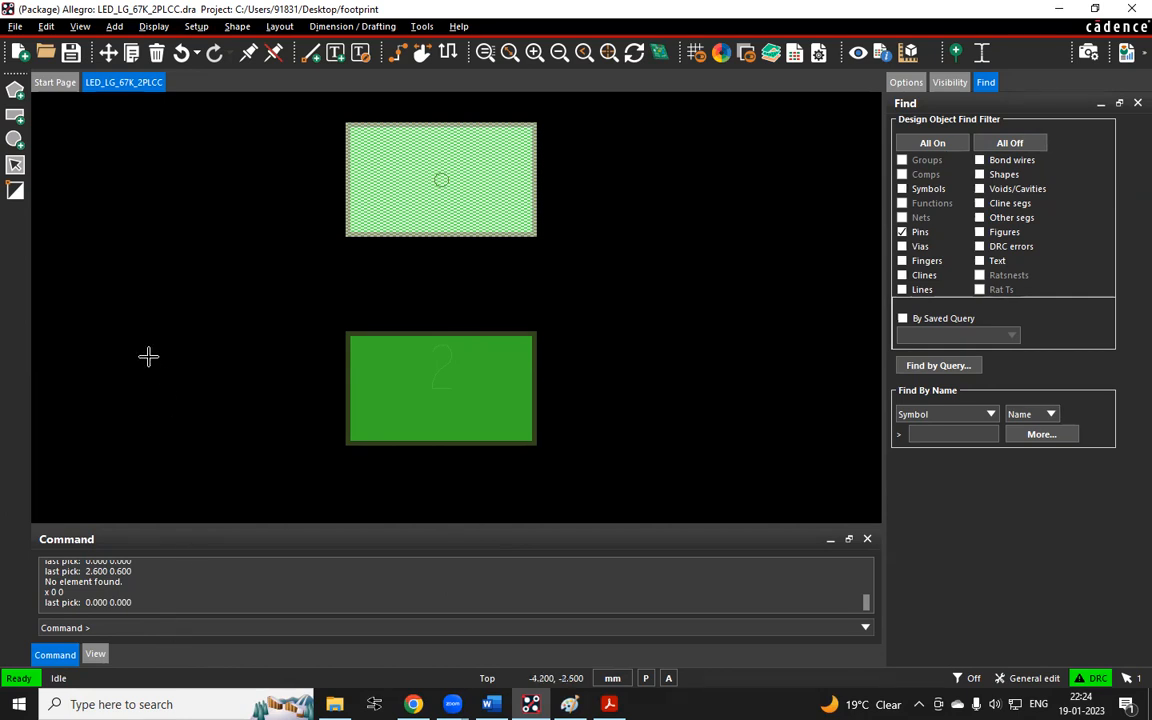
left_click(134, 322)
left_click(156, 625)
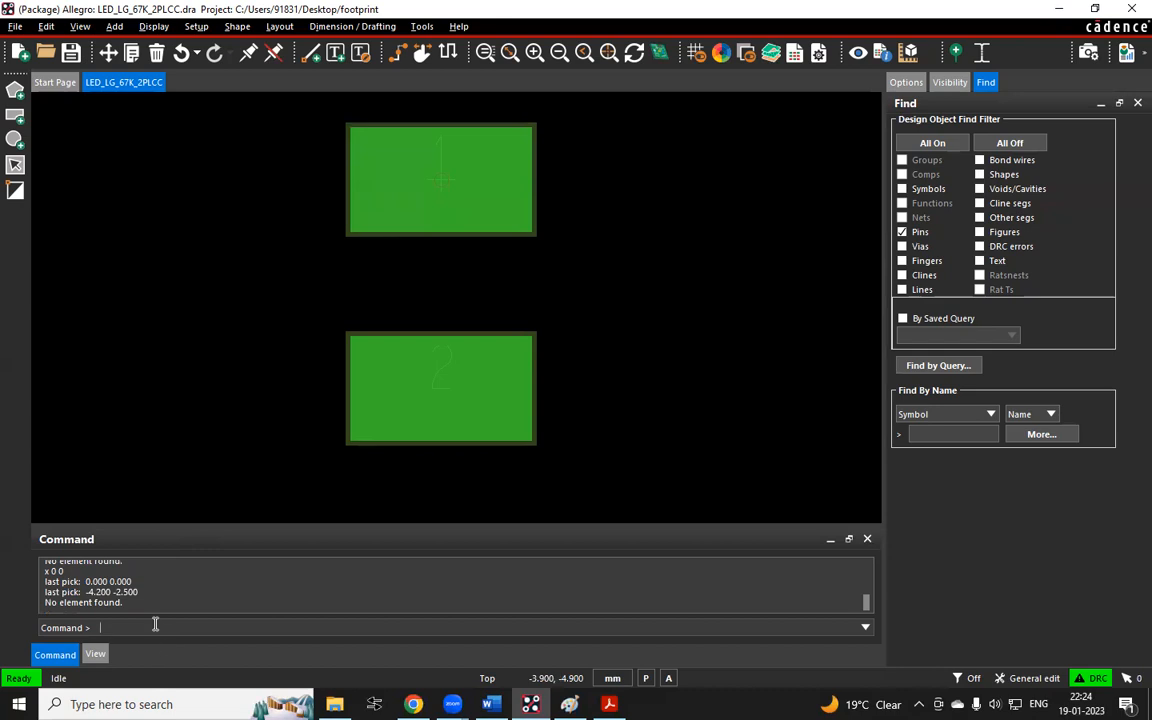
type("x 0 0")
key("Return")
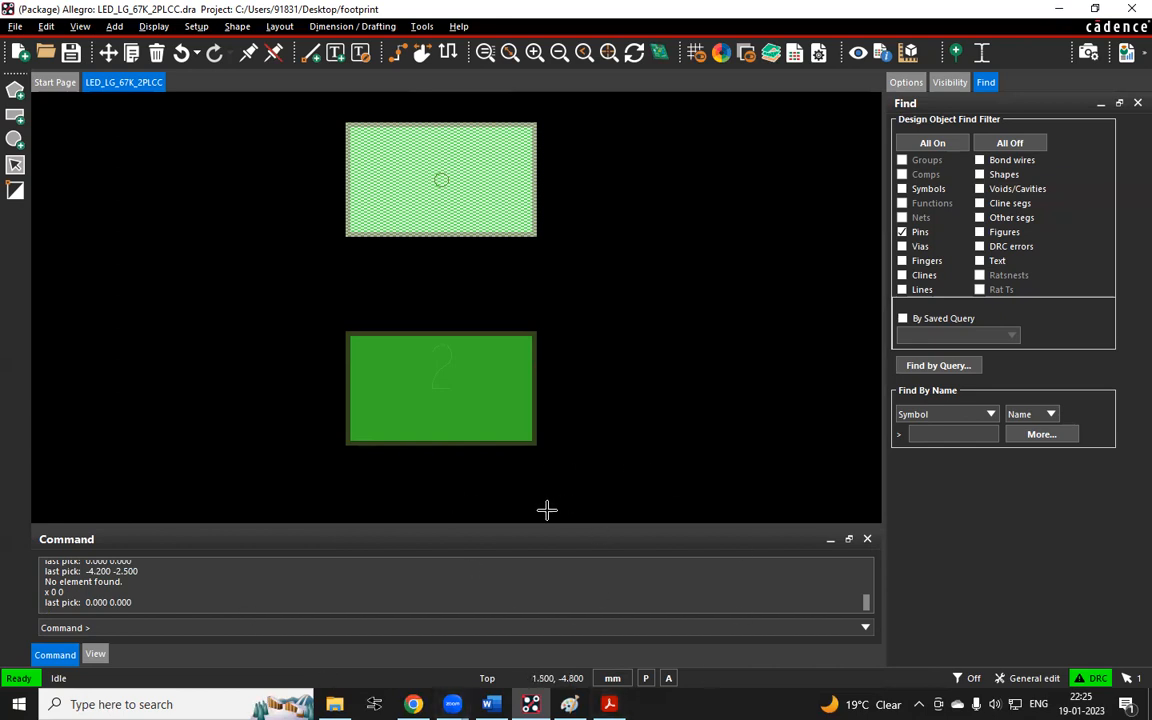
Append and do not click any where in the working space to the A. sub-note, widening and aligning its text box
key("alt+Tab")
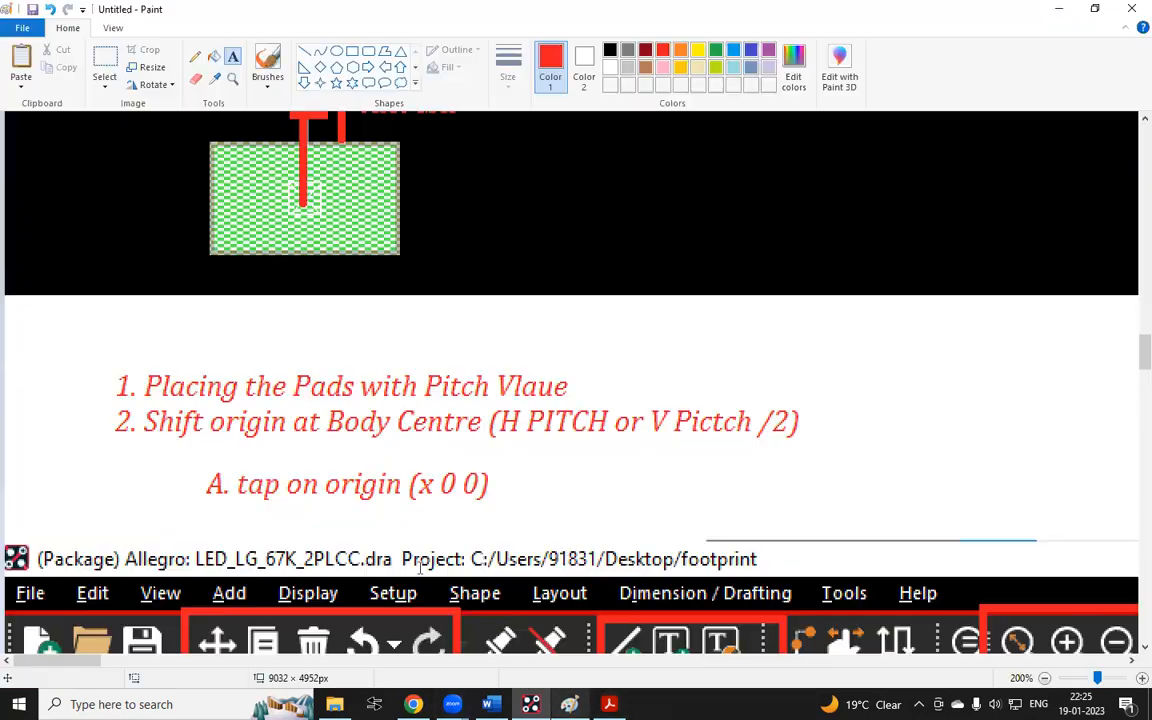
left_click(512, 480)
type("and do not cli")
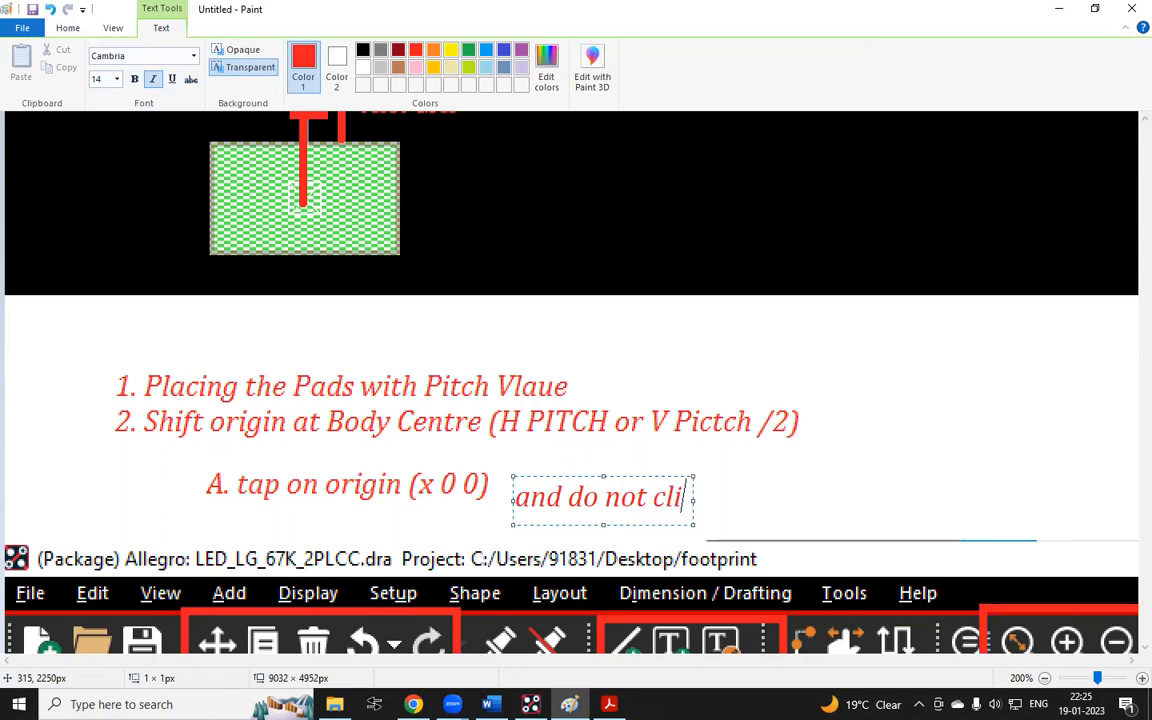
type("ck any whe")
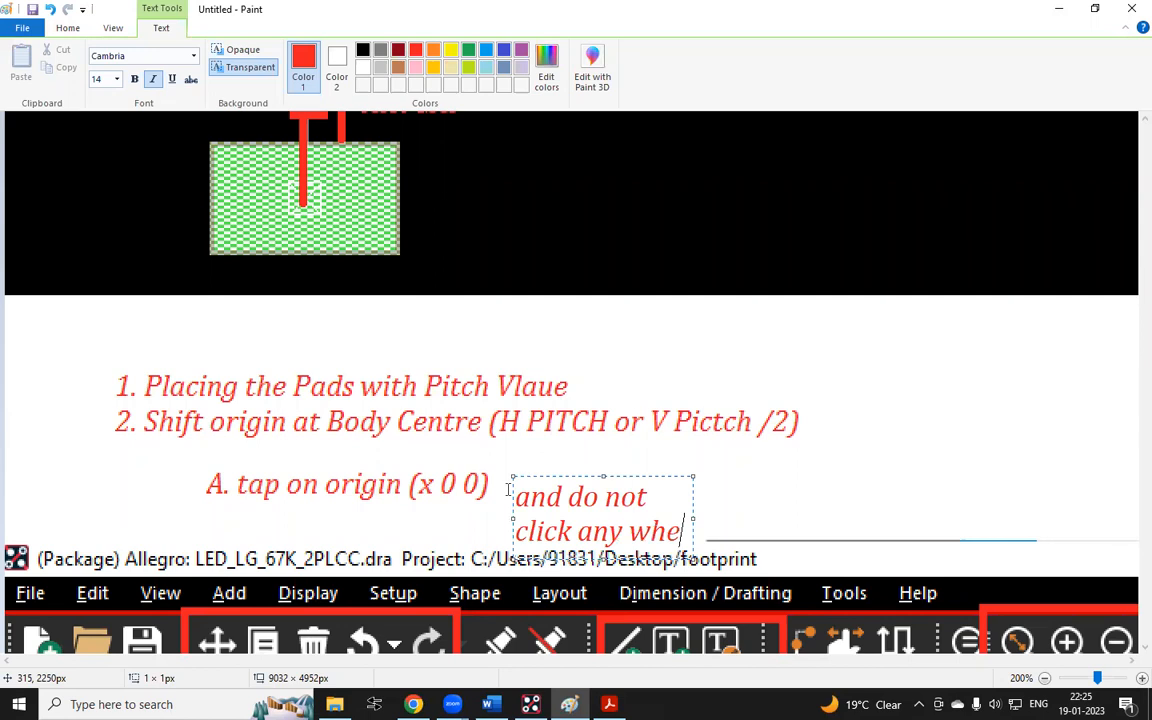
type("re in the")
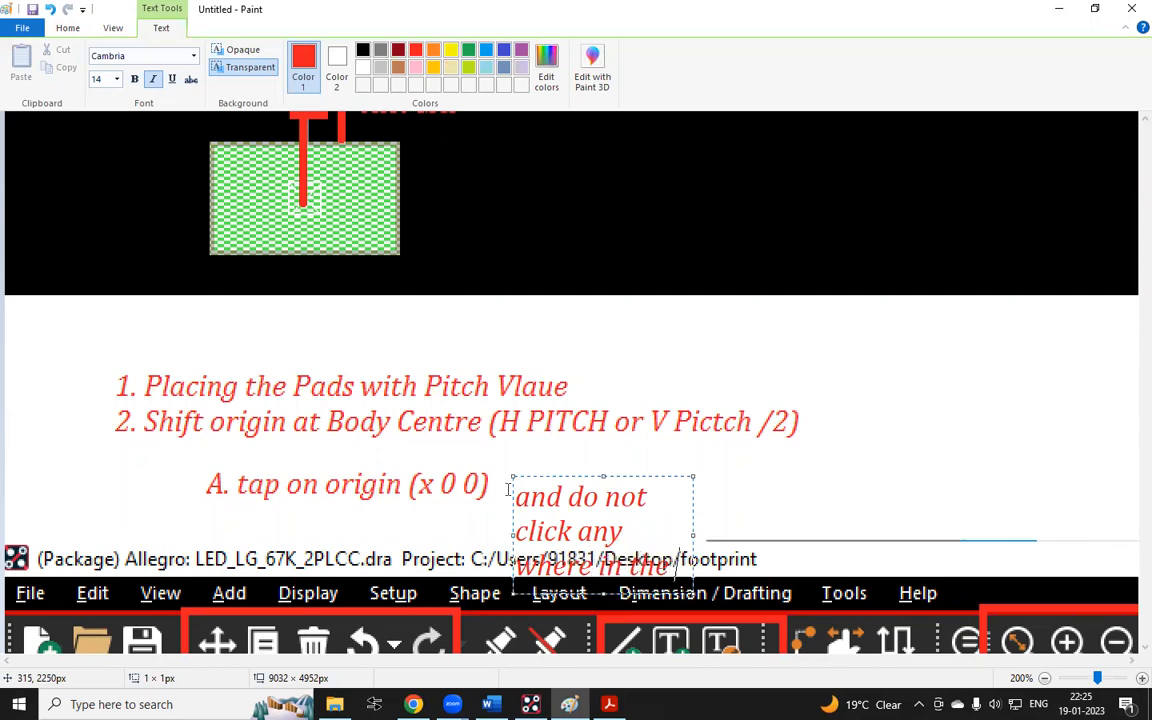
type(" workin")
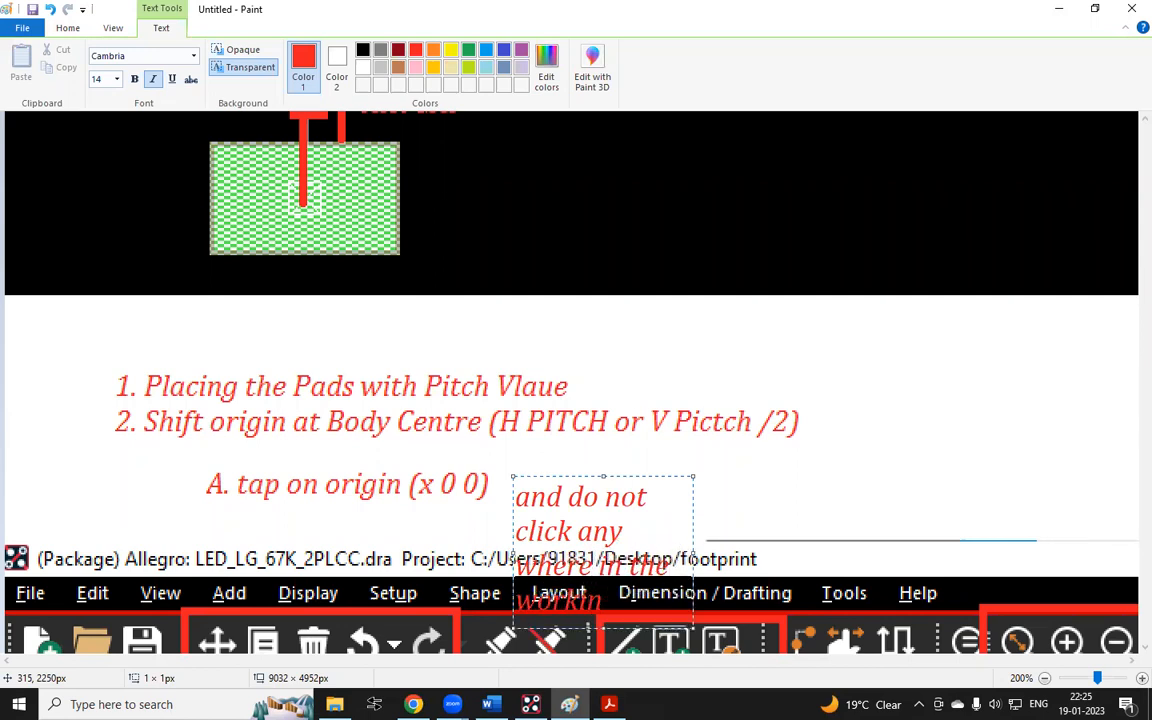
type("g spoce")
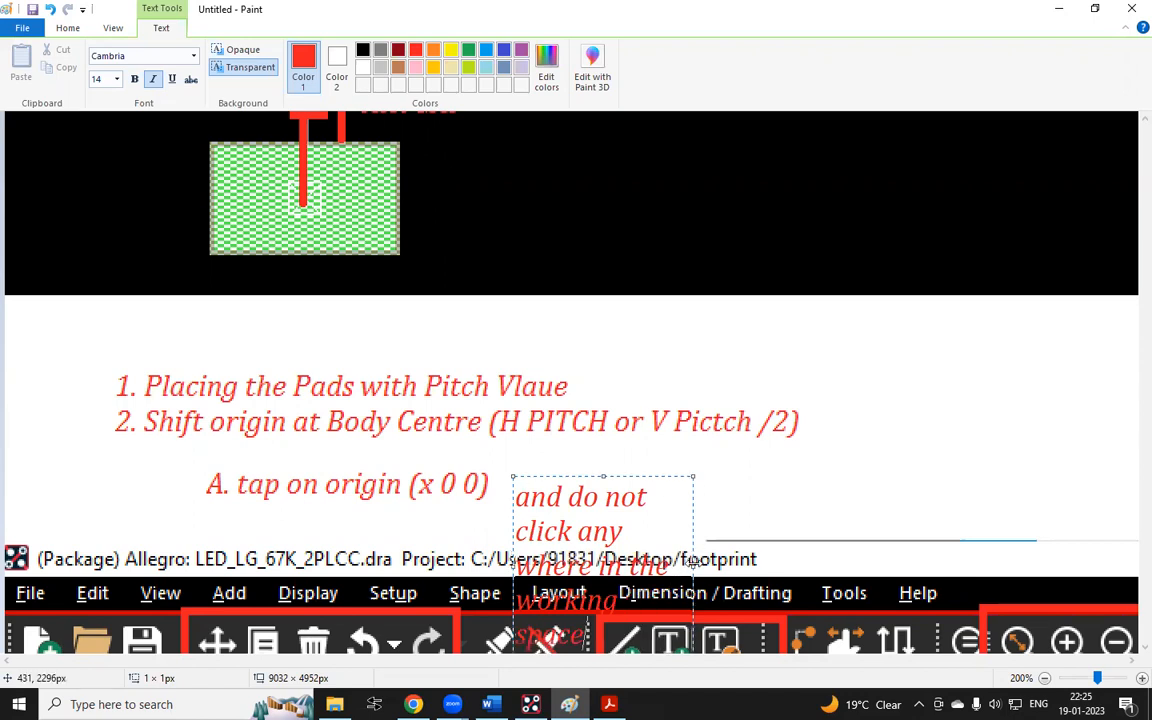
left_click_drag(693, 562, 1136, 564)
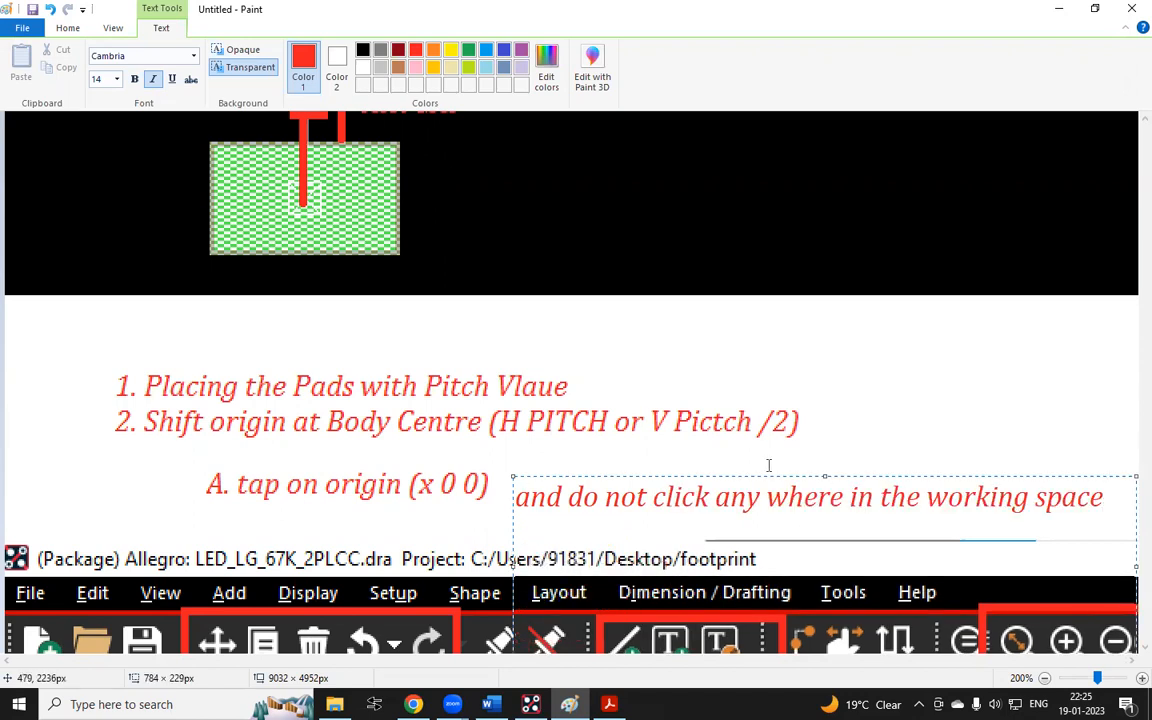
left_click_drag(770, 471, 750, 459)
left_click(992, 375)
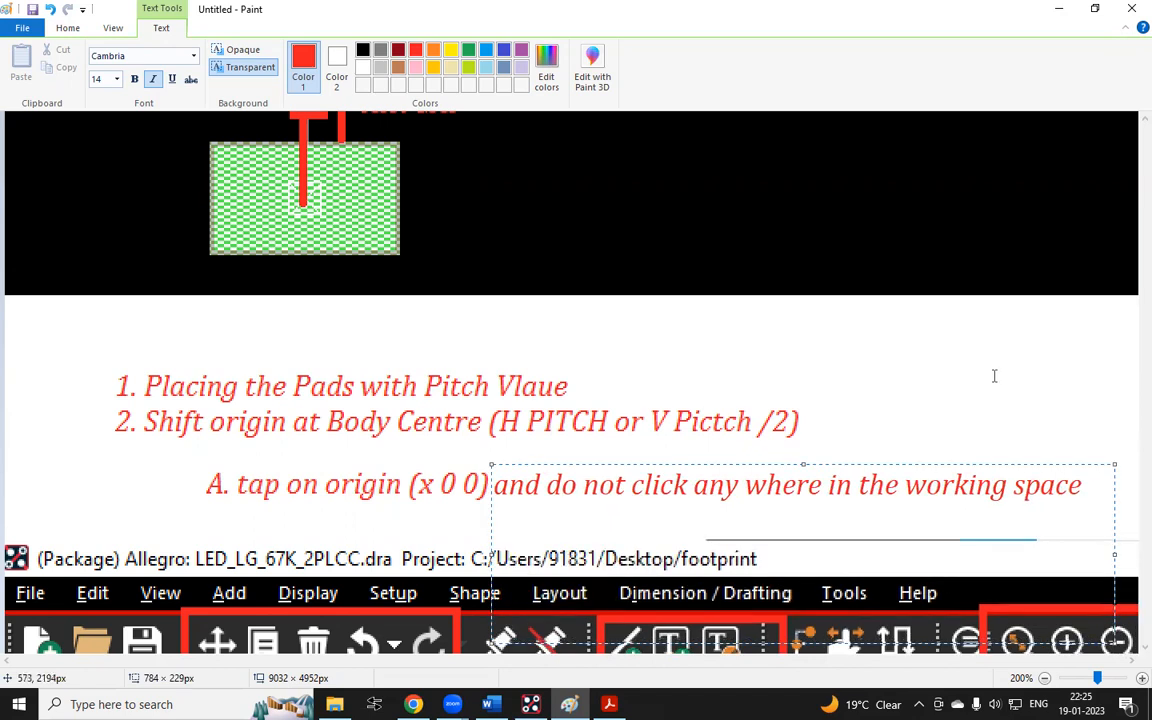
Start a new sub-note labelled B. below the A. note
left_click(209, 516)
type("B.")
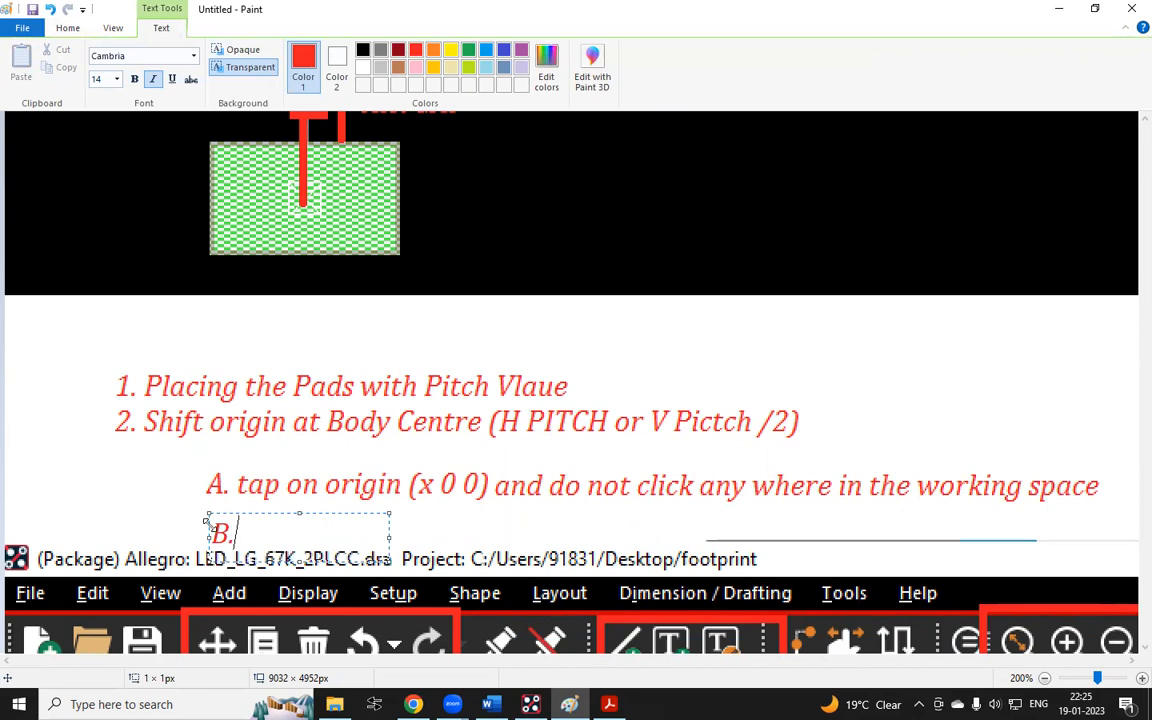
Switch to Allegro, start the Change Drawing Origin command from the Setup menu, and return to the notes
left_click(531, 704)
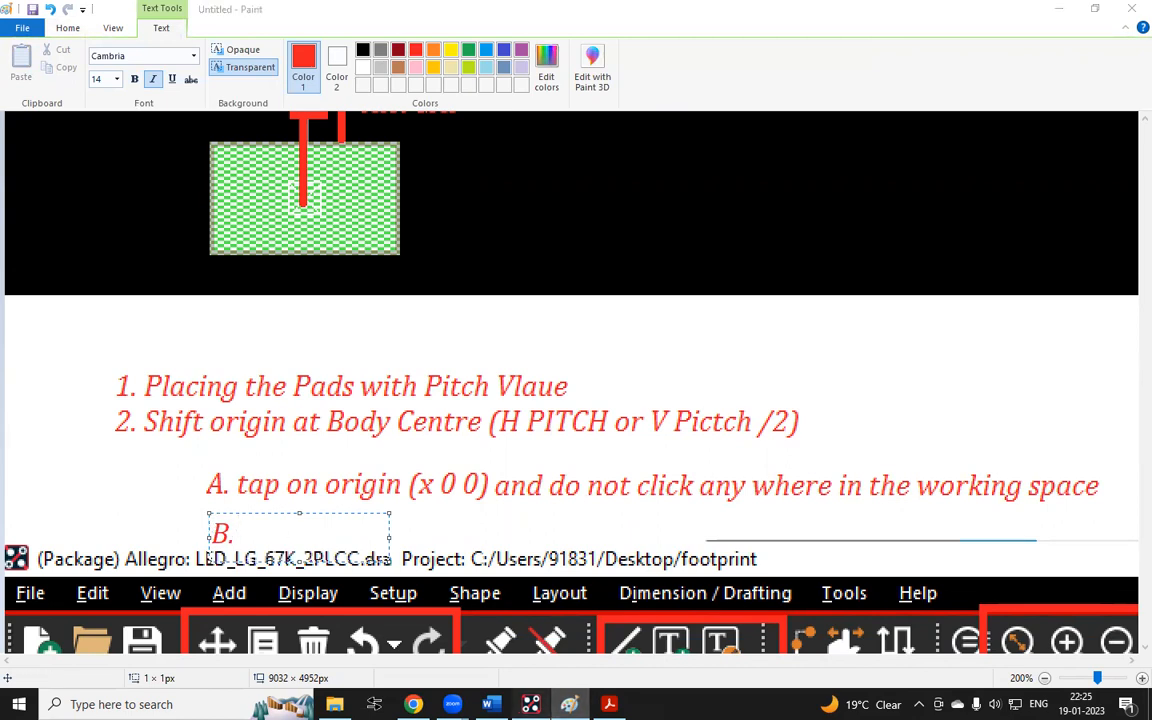
left_click(196, 27)
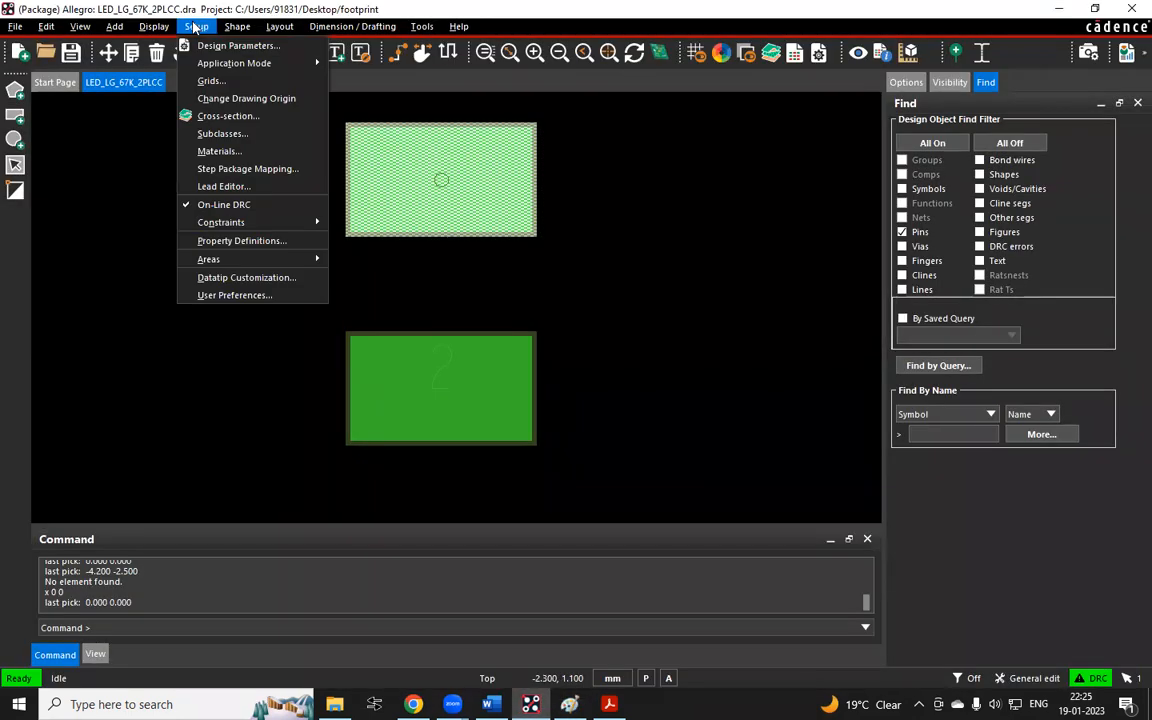
left_click(265, 103)
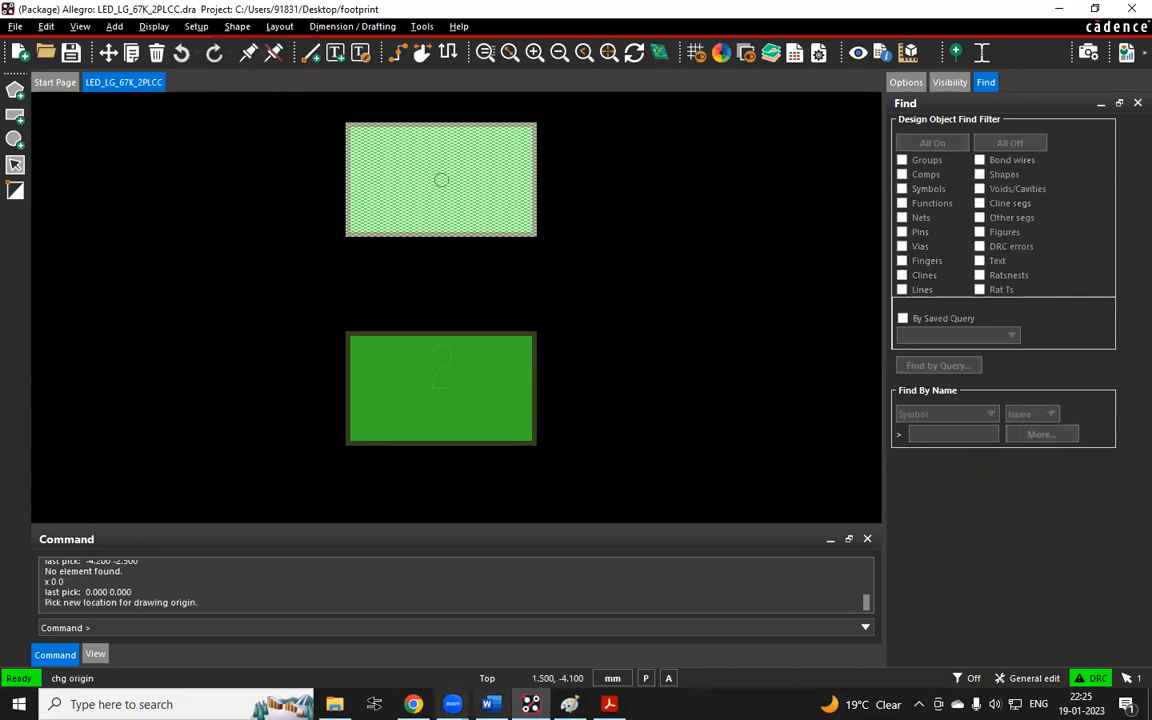
left_click(570, 704)
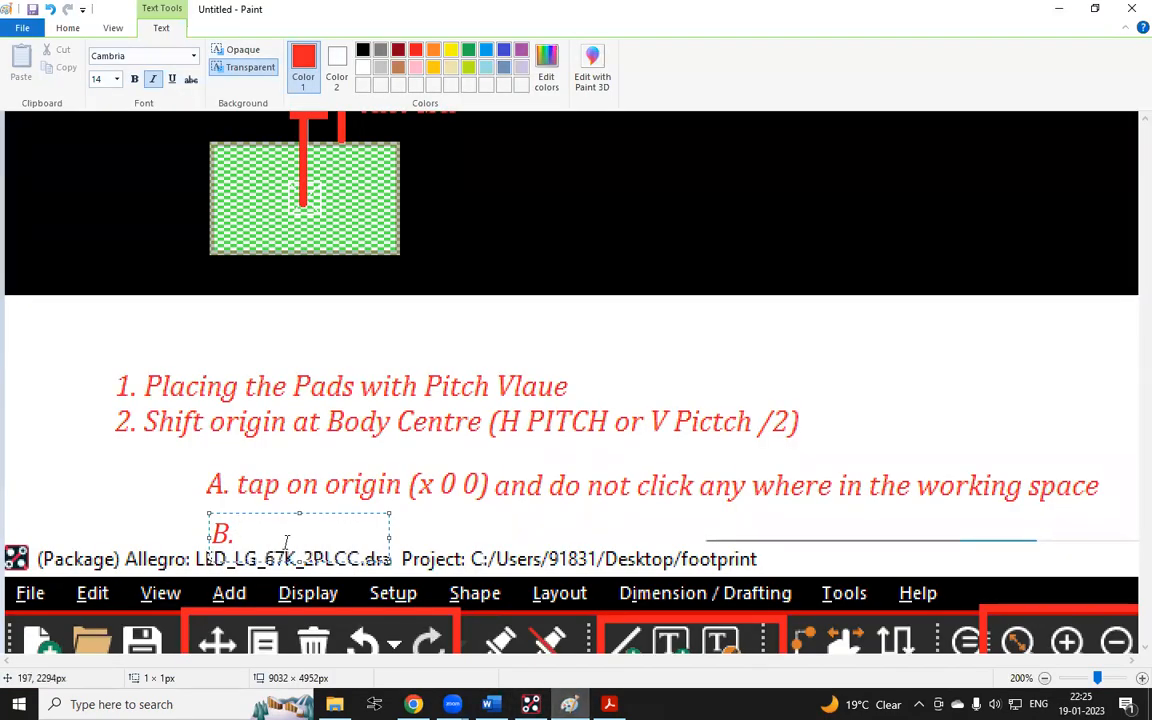
Write "setup Manu -- Change Drwing Origin" after the B. label, widening its text box
type("setup Ma")
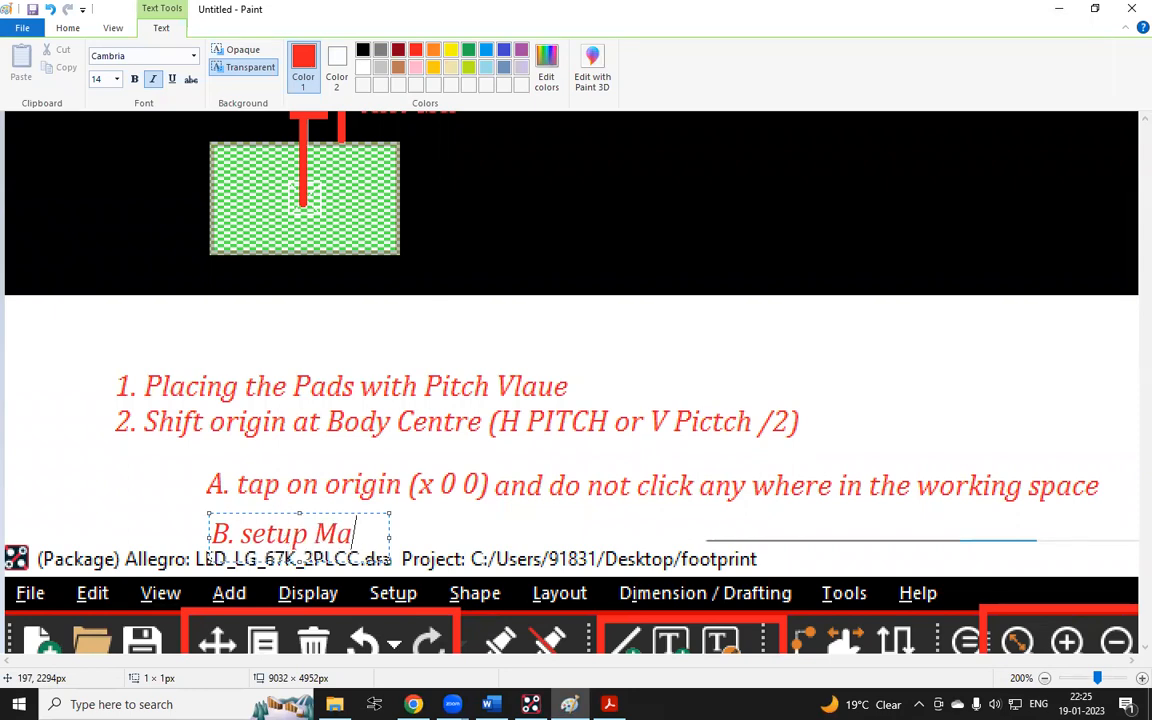
type("nu")
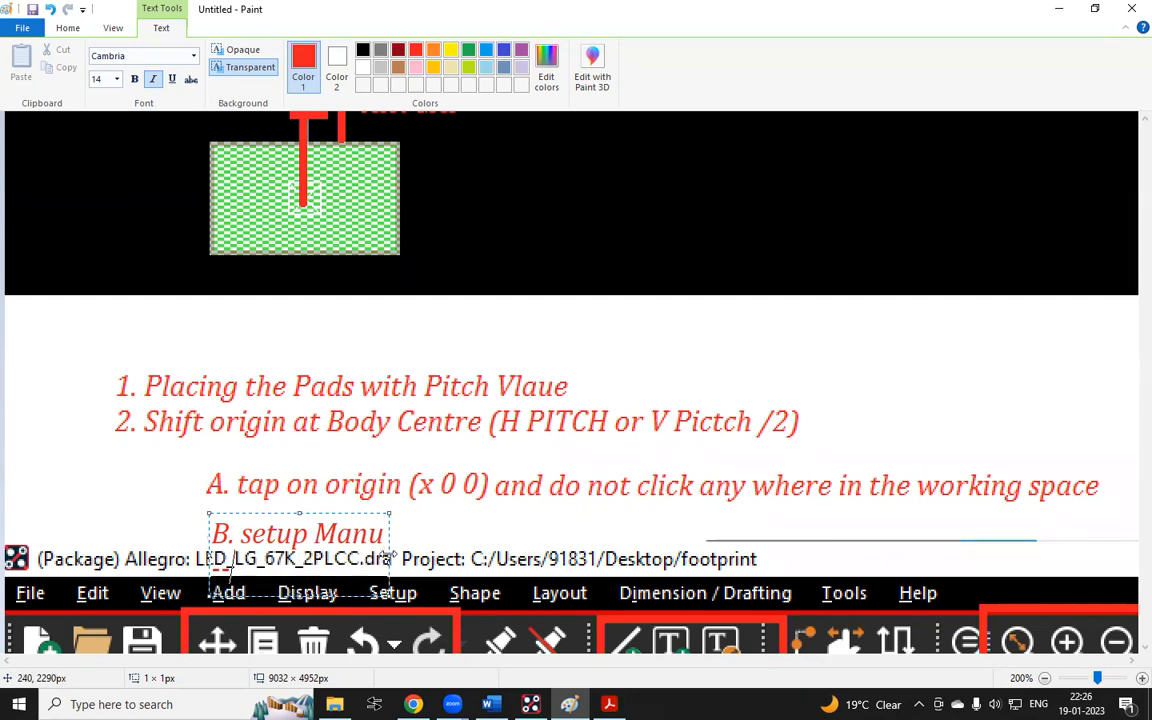
left_click_drag(390, 556, 1005, 515)
type("--")
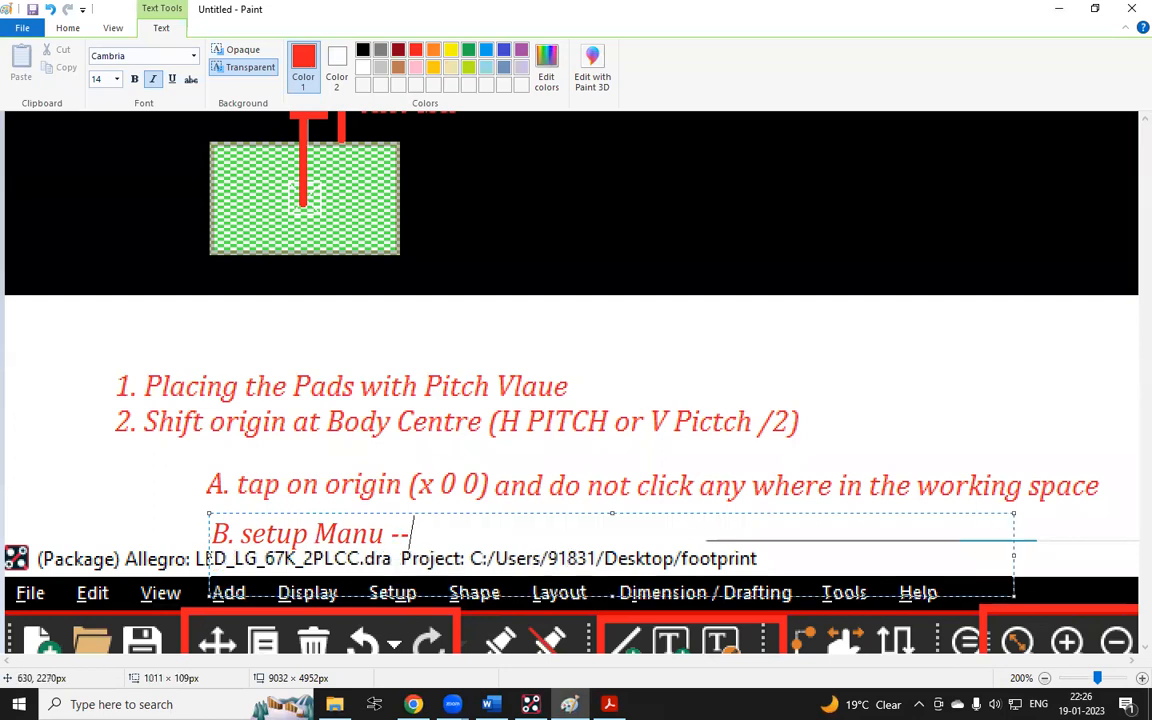
type(" Change ")
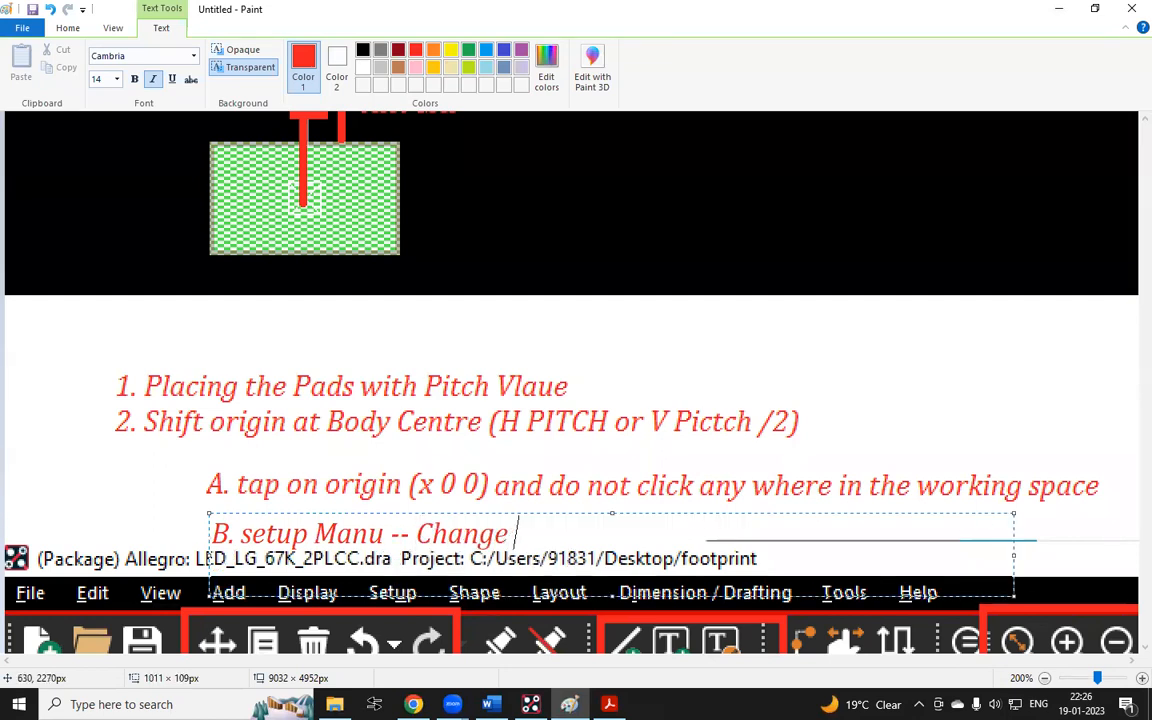
type("Drwing")
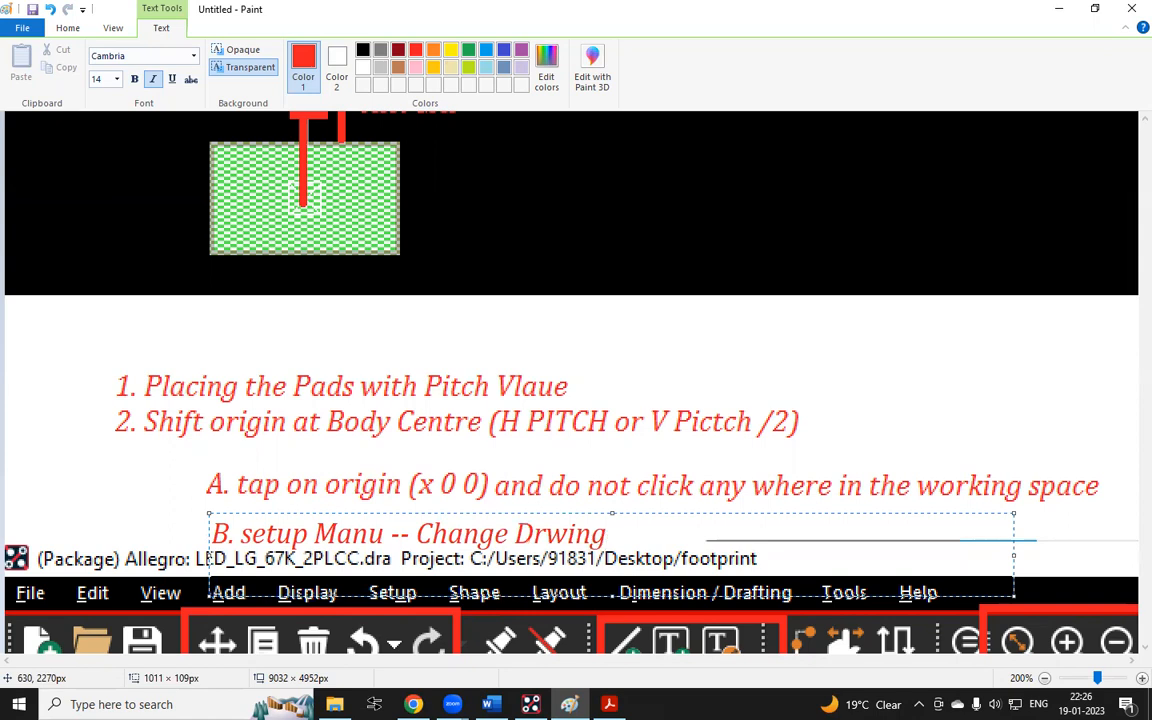
type(" Origin")
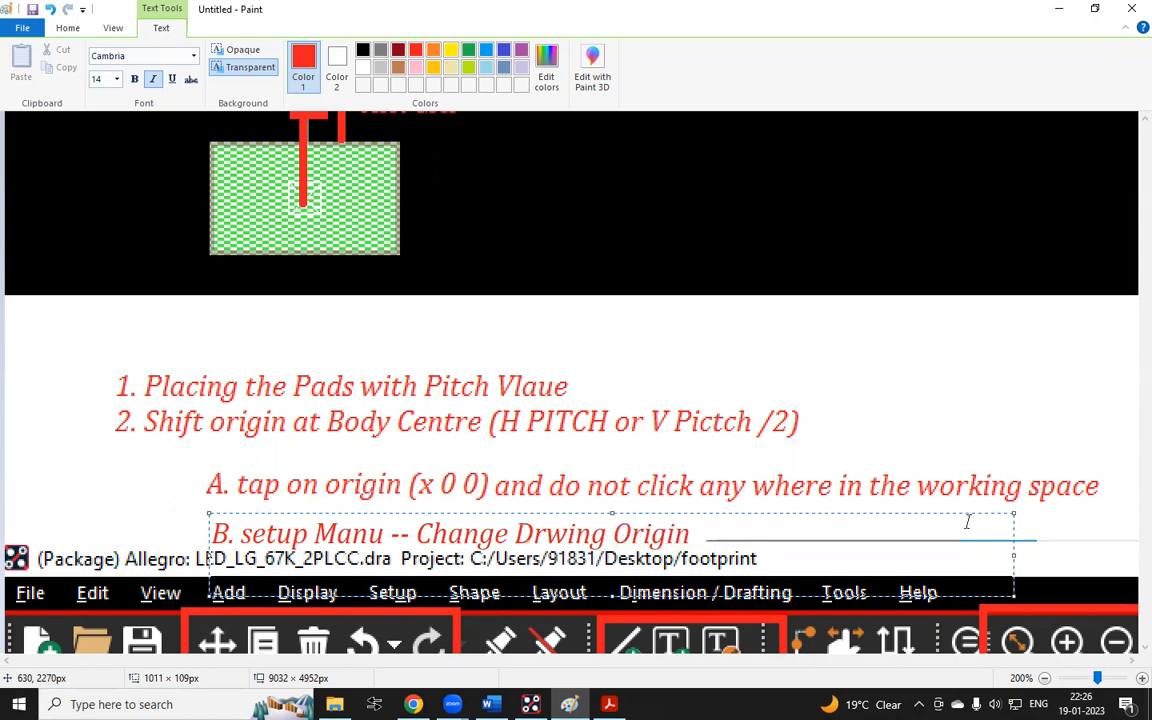
Select and delete the pasted Allegro screenshot below the notes
left_click(864, 404)
scroll(422, 361, "down", 1, "ctrl")
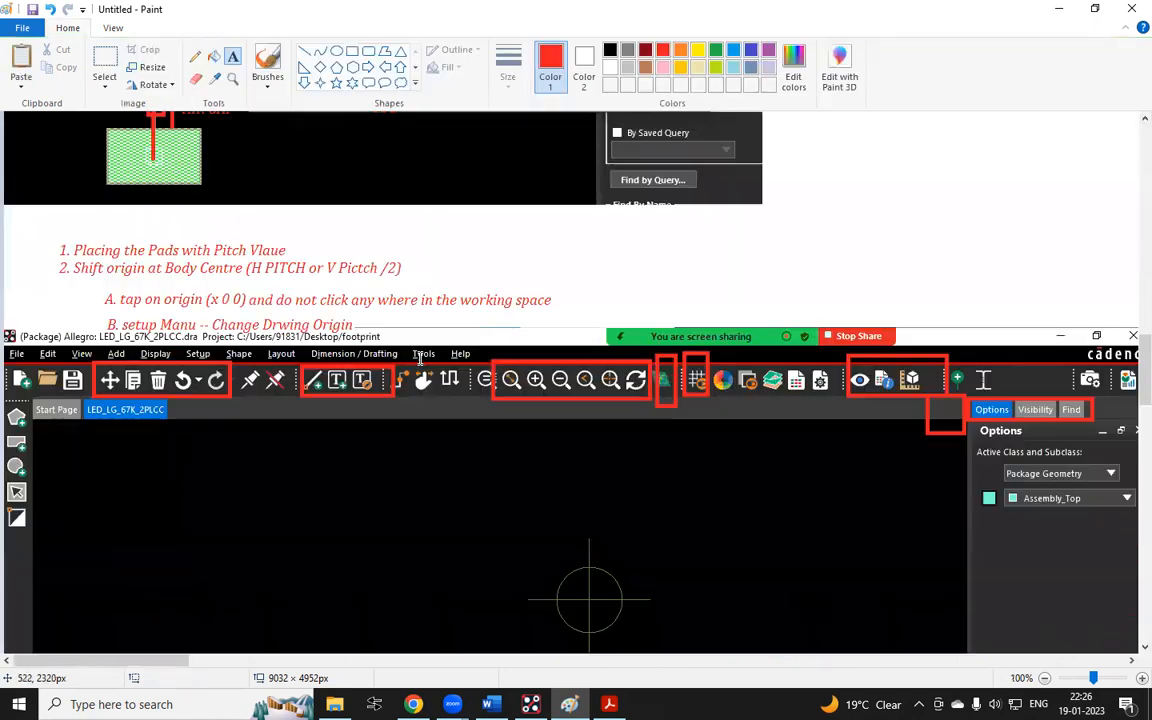
scroll(422, 361, "down", 1, "ctrl")
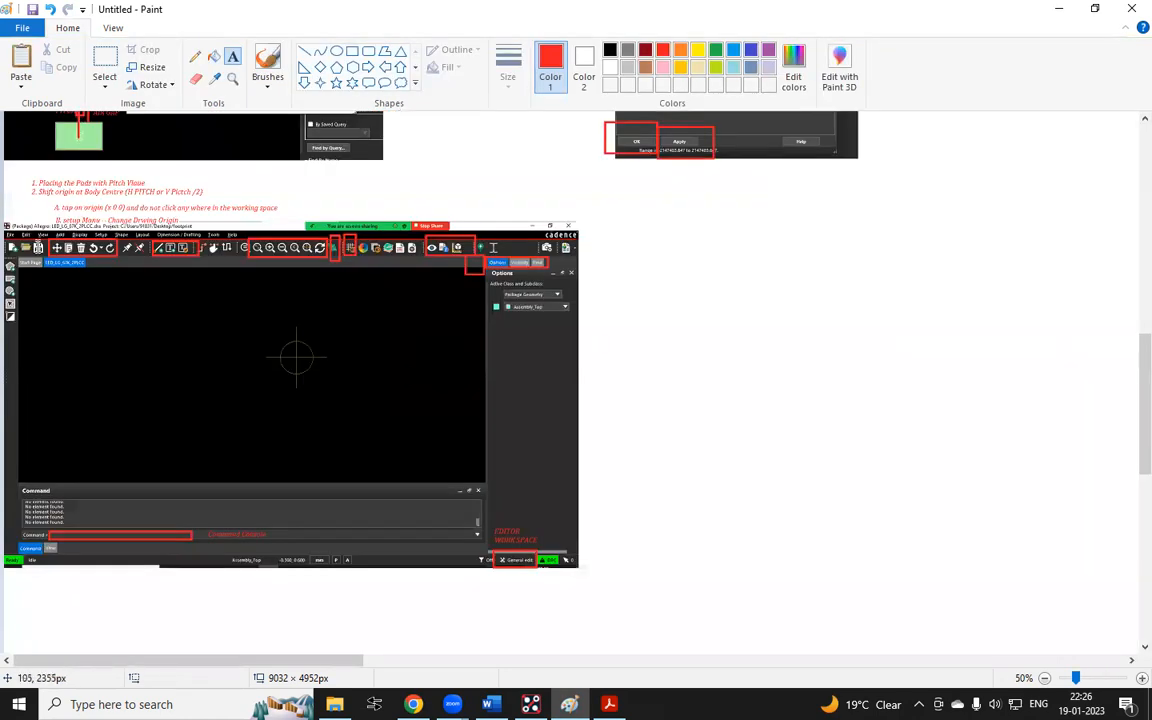
left_click(106, 60)
mouse_move(604, 219)
left_mouse_down()
mouse_move(7, 556)
mouse_move(54, 572)
mouse_move(471, 463)
left_mouse_up()
left_click(57, 242)
mouse_move(4, 221)
left_mouse_down()
mouse_move(391, 342)
mouse_move(571, 465)
mouse_move(620, 584)
left_mouse_up()
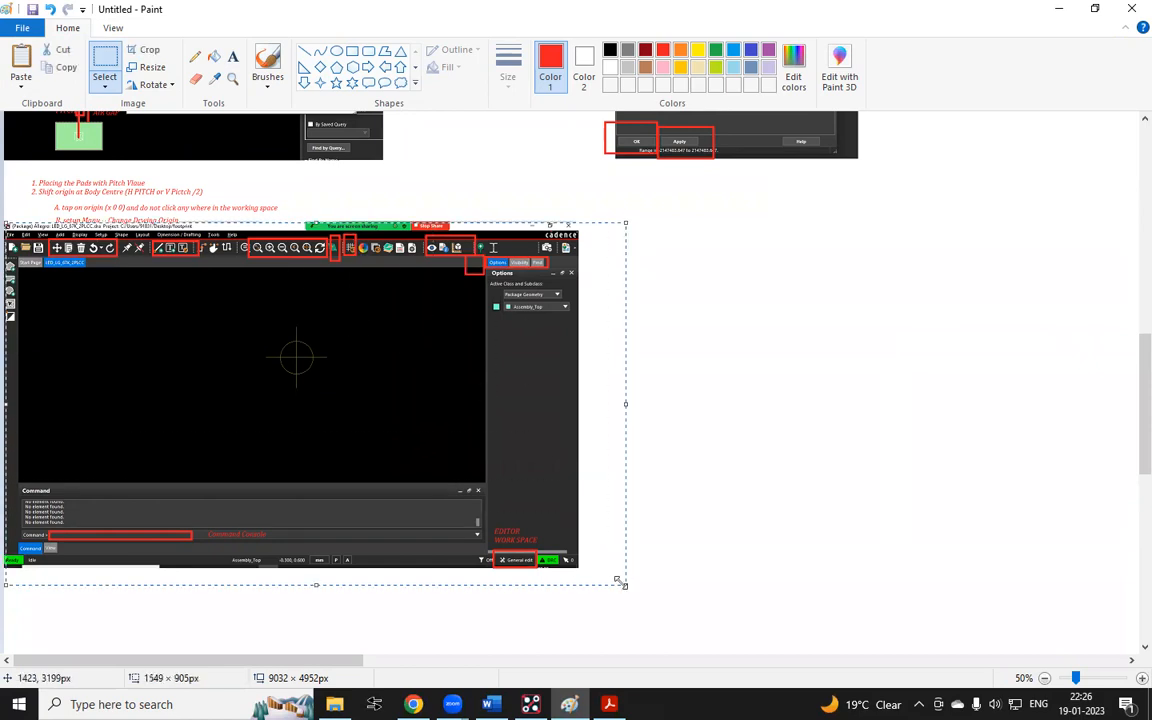
key("Delete")
Add a new note "x = Absolute Coordinate Command" lower on the canvas and widen its text box
scroll(81, 204, "up", 1, "ctrl")
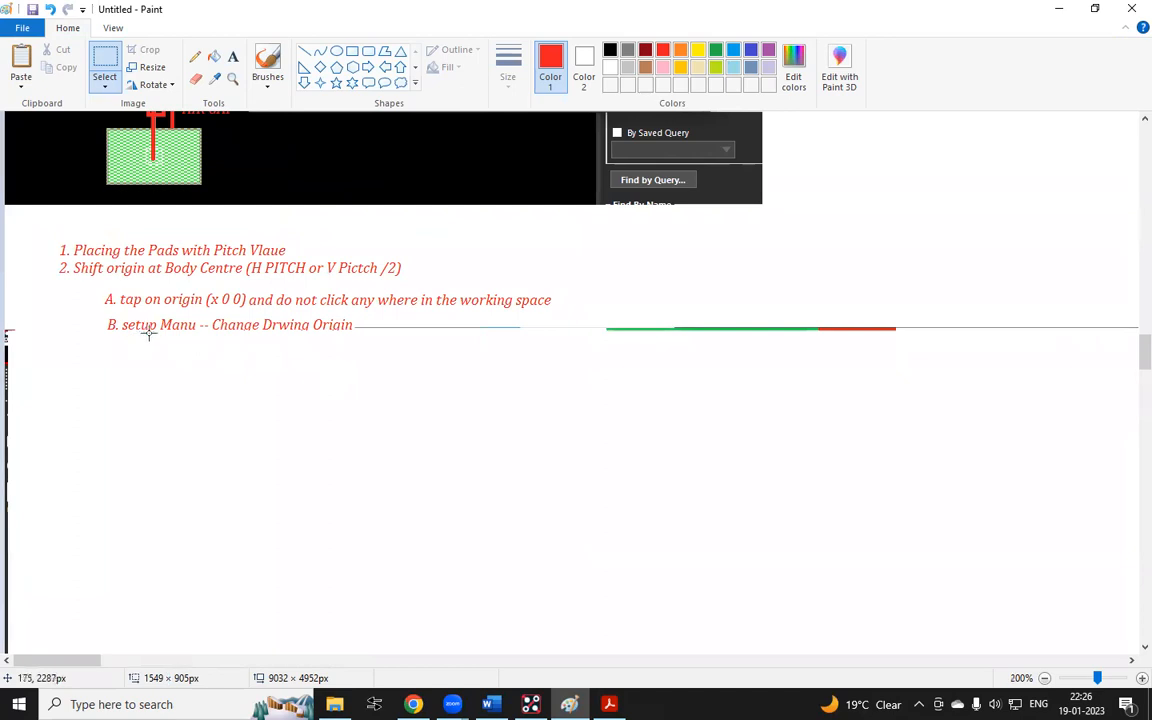
scroll(508, 463, "up", 1, "ctrl")
scroll(517, 465, "down", 1)
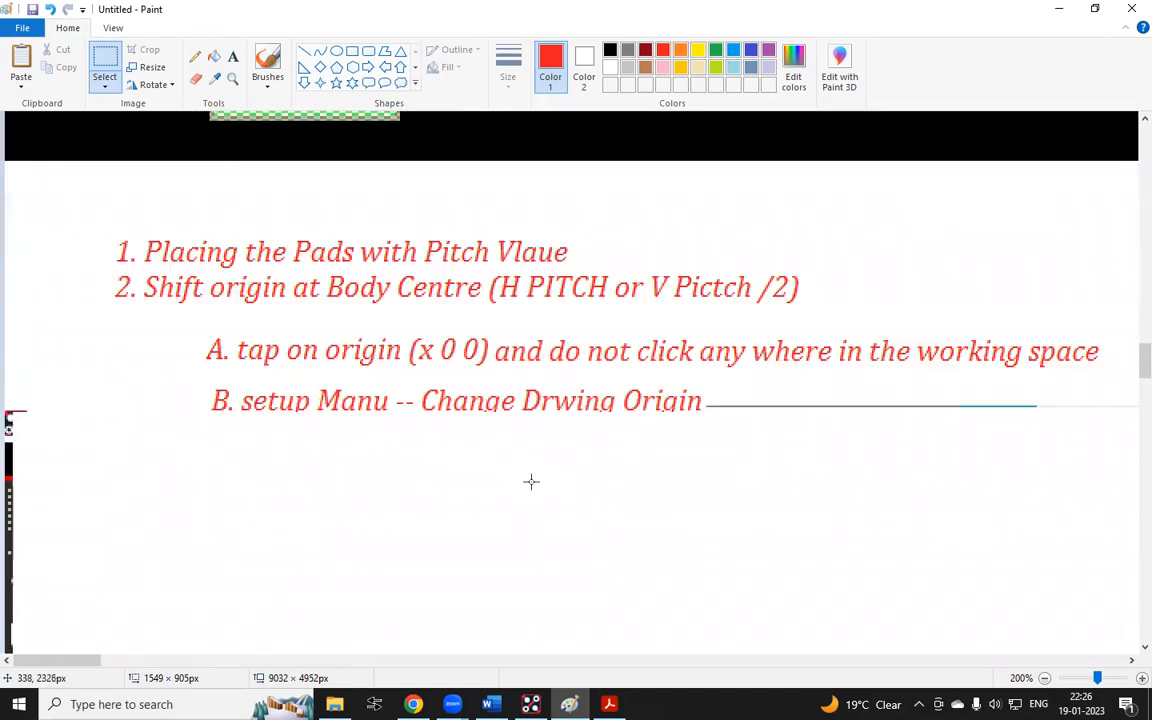
left_click(233, 56)
left_click(73, 551)
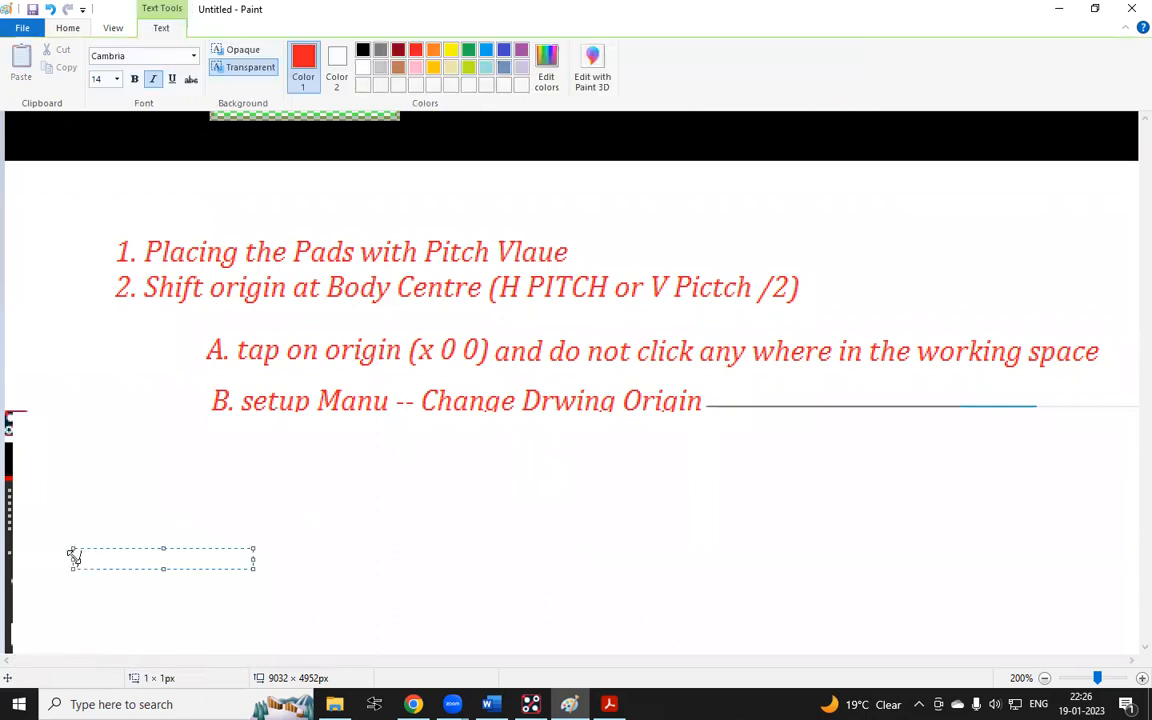
type("X")
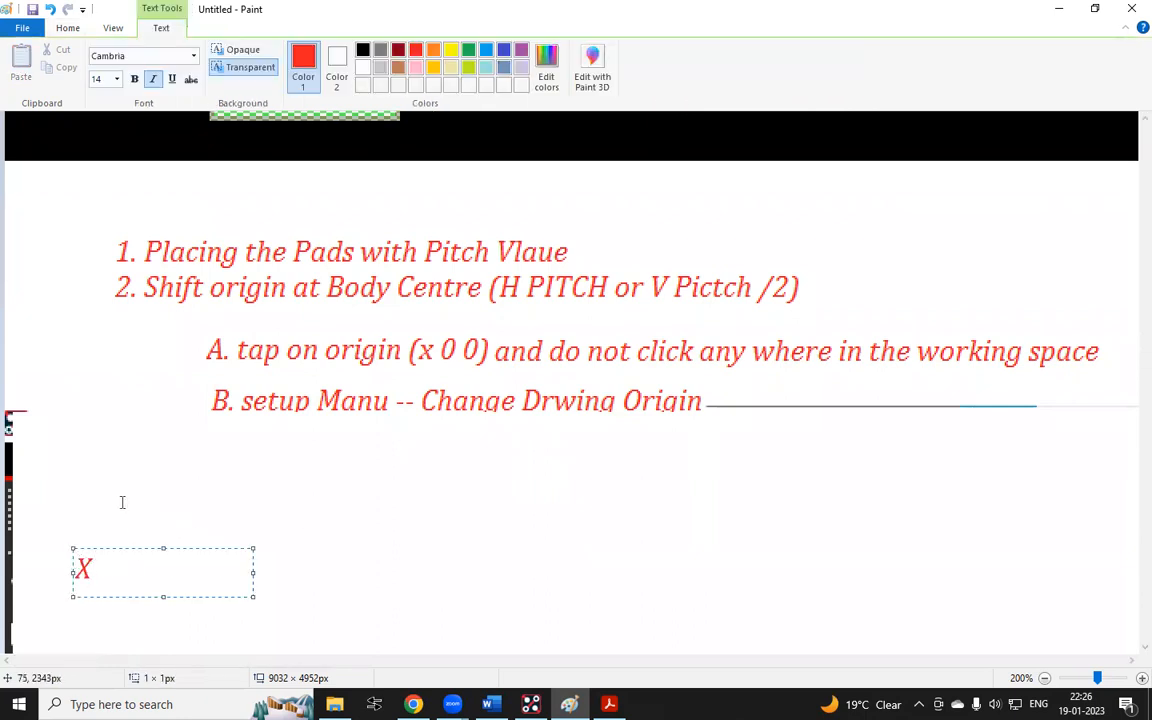
key("BackSpace")
type("x")
type("= A")
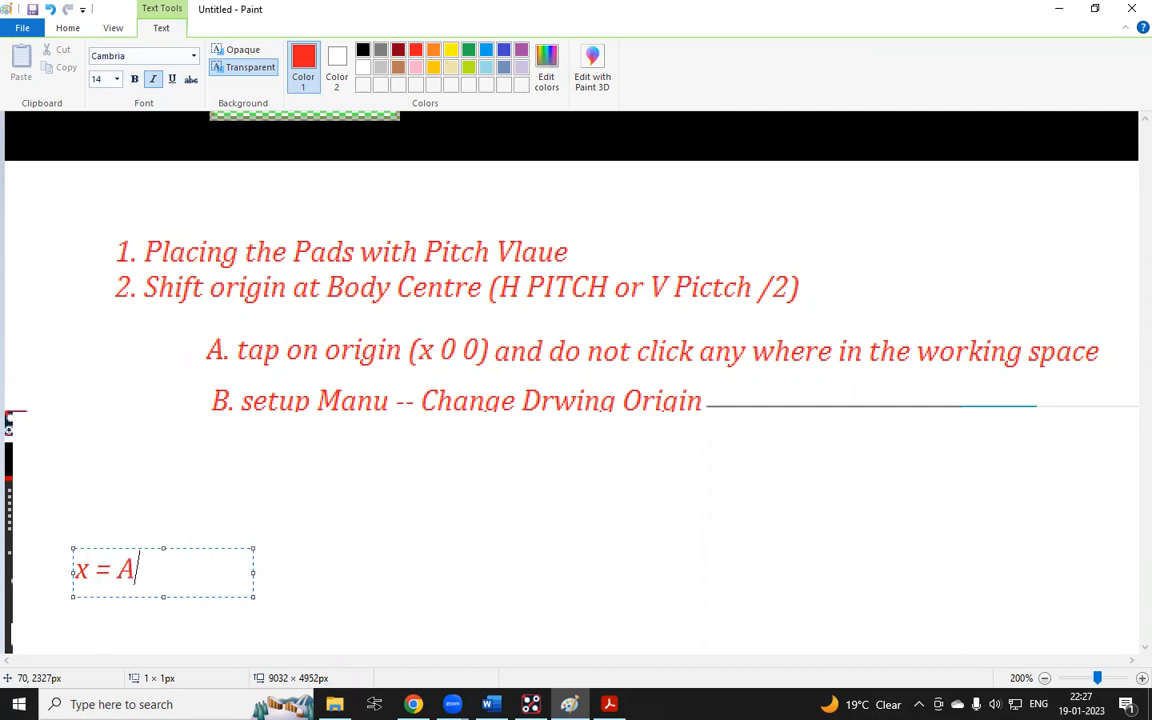
type("bsolu")
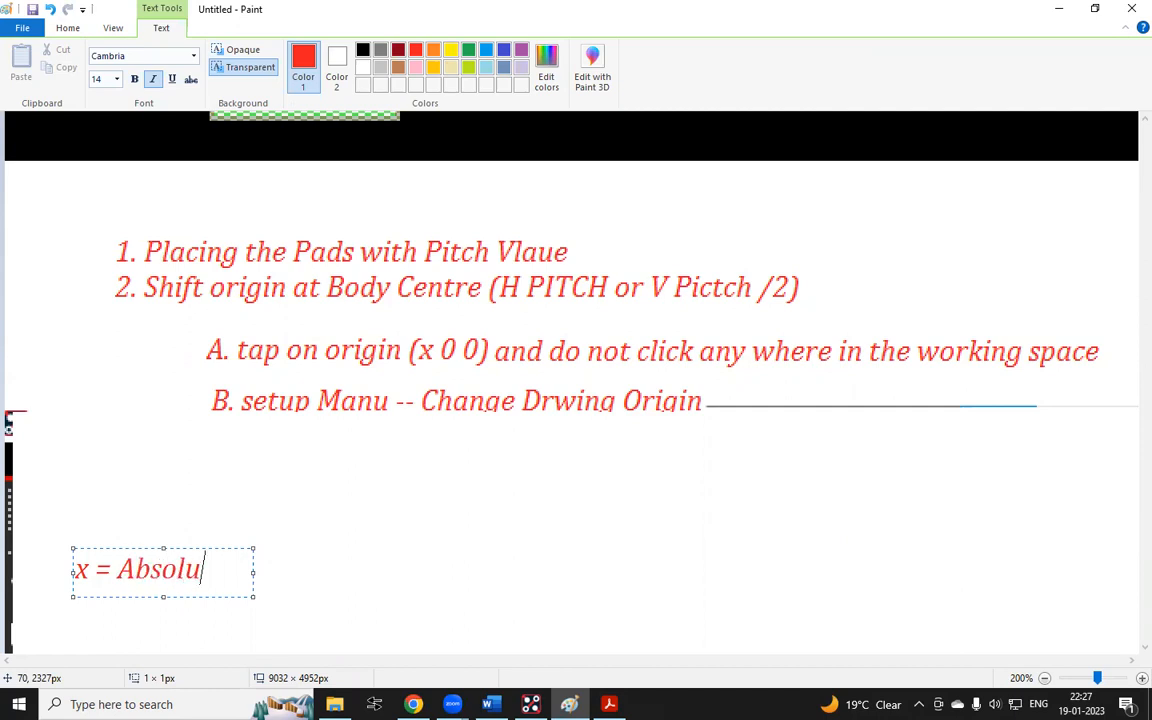
type("te Coordinate Comman")
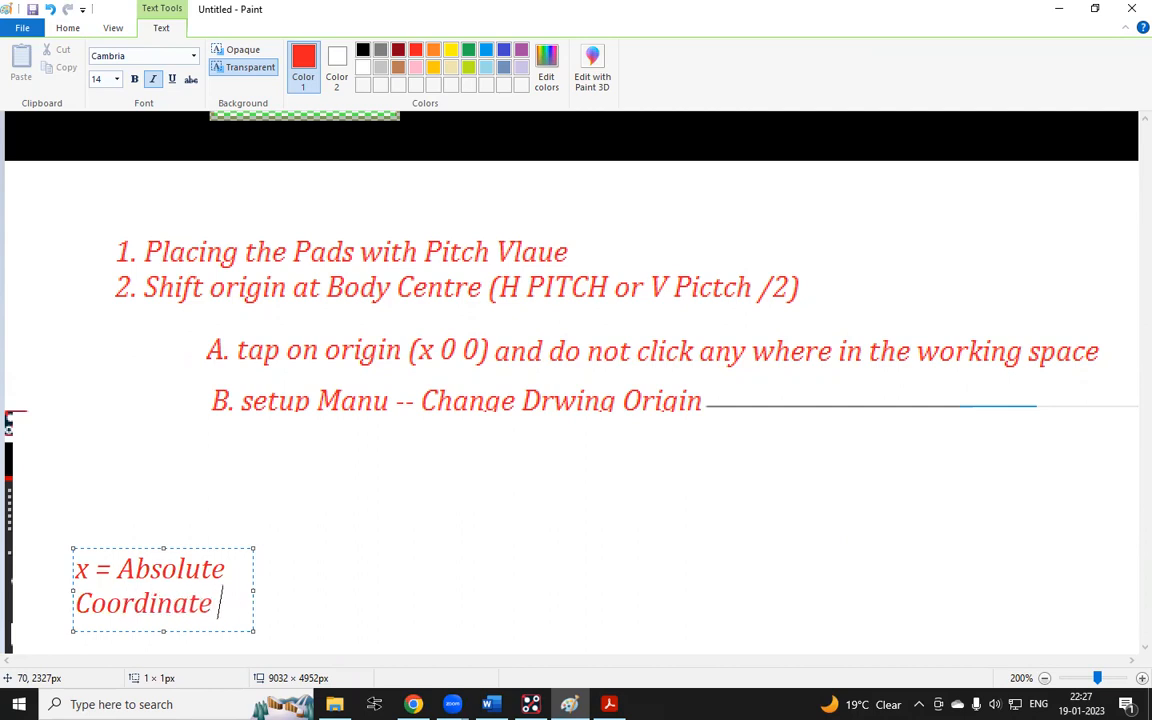
type("d")
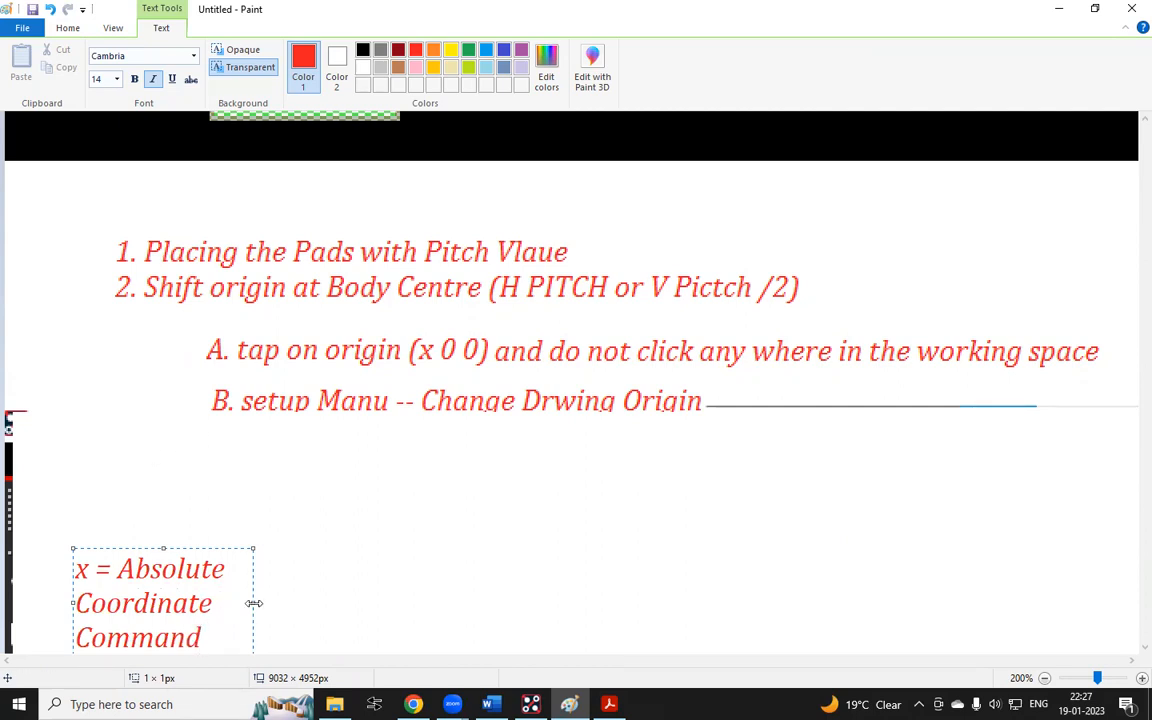
left_click_drag(254, 603, 930, 603)
Add a second line "which needs both the Coordinates (X Values & Y Values)" to that note and commit it
key("Return")
type("which ")
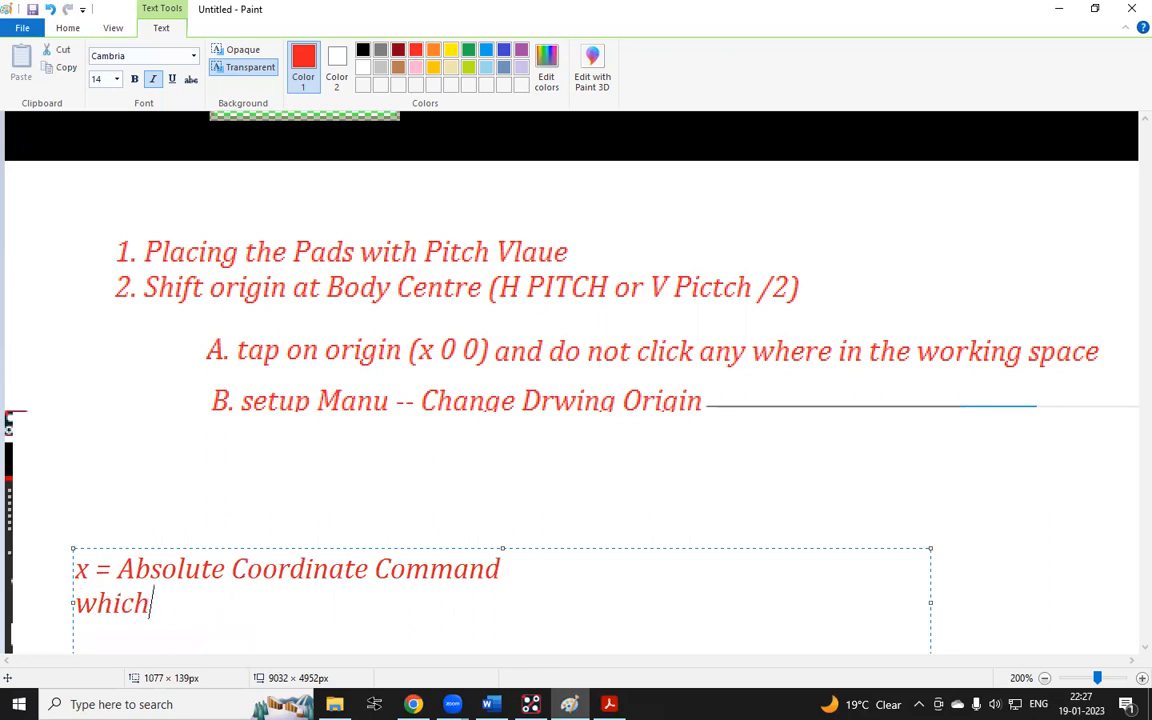
type("needs ")
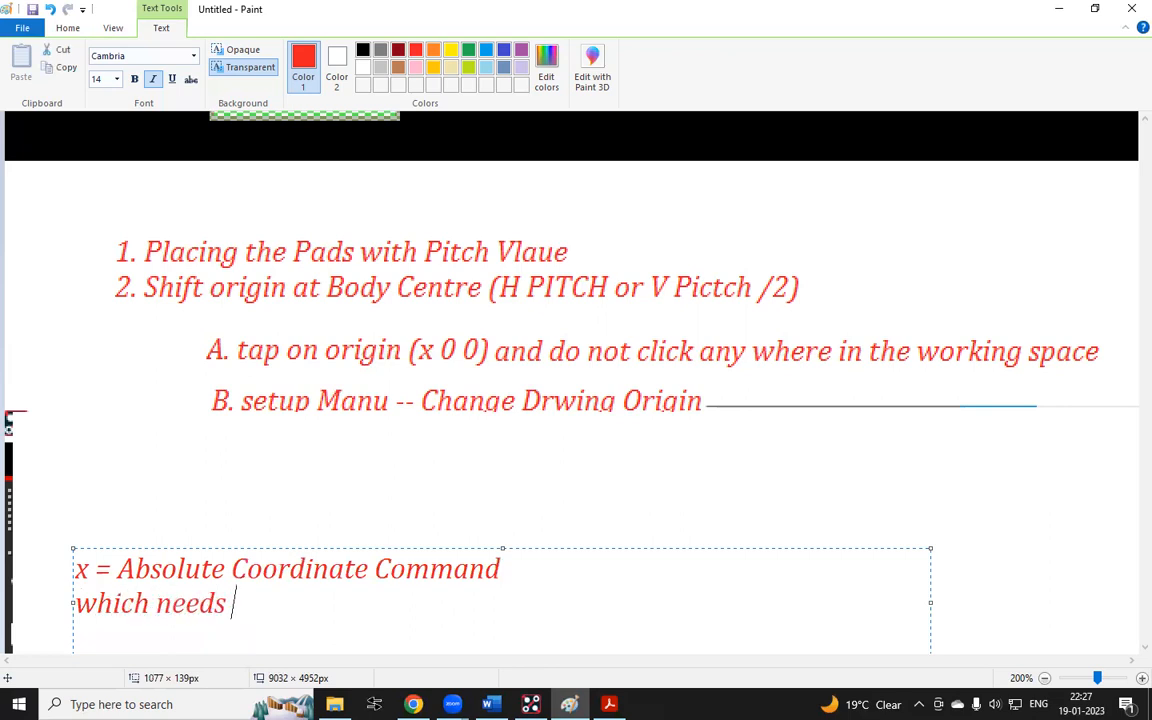
type("both ")
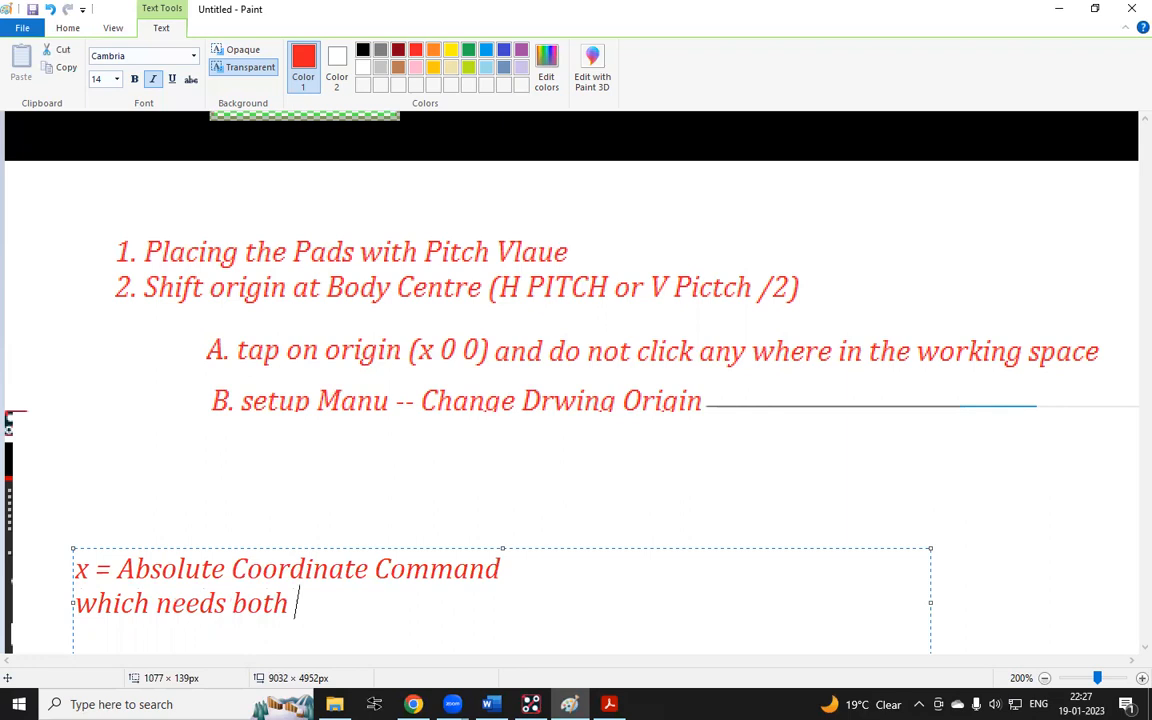
type("the Cor")
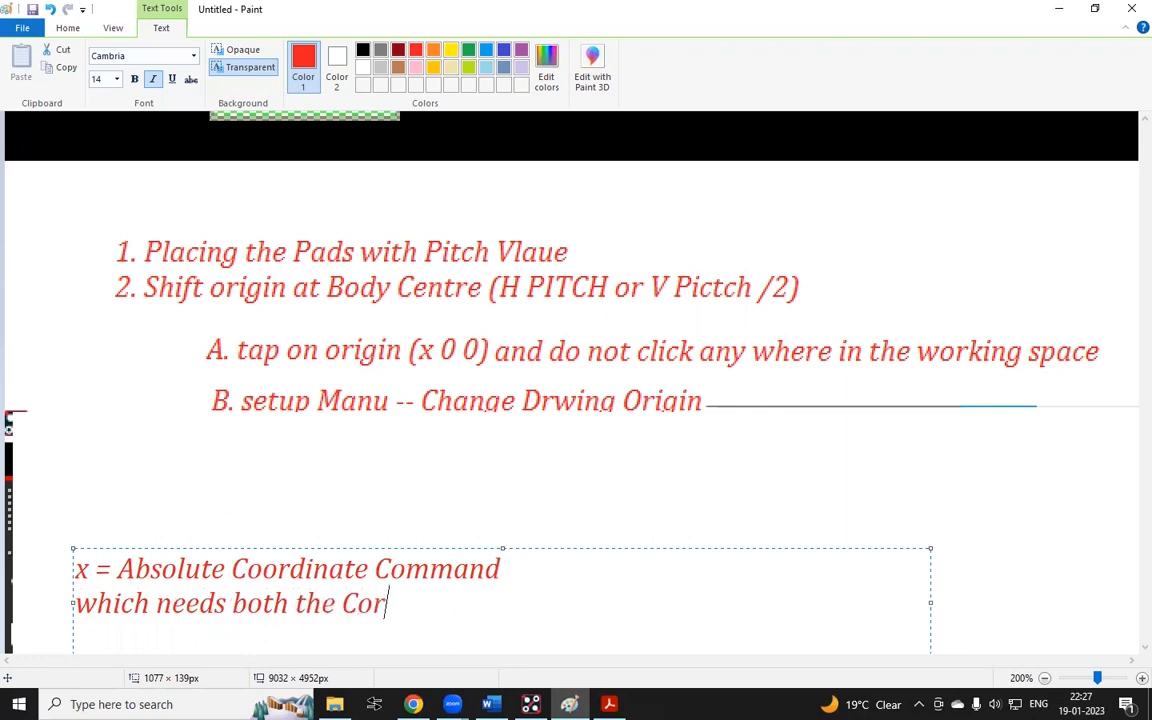
key("BackSpace")
type("rdinates ()")
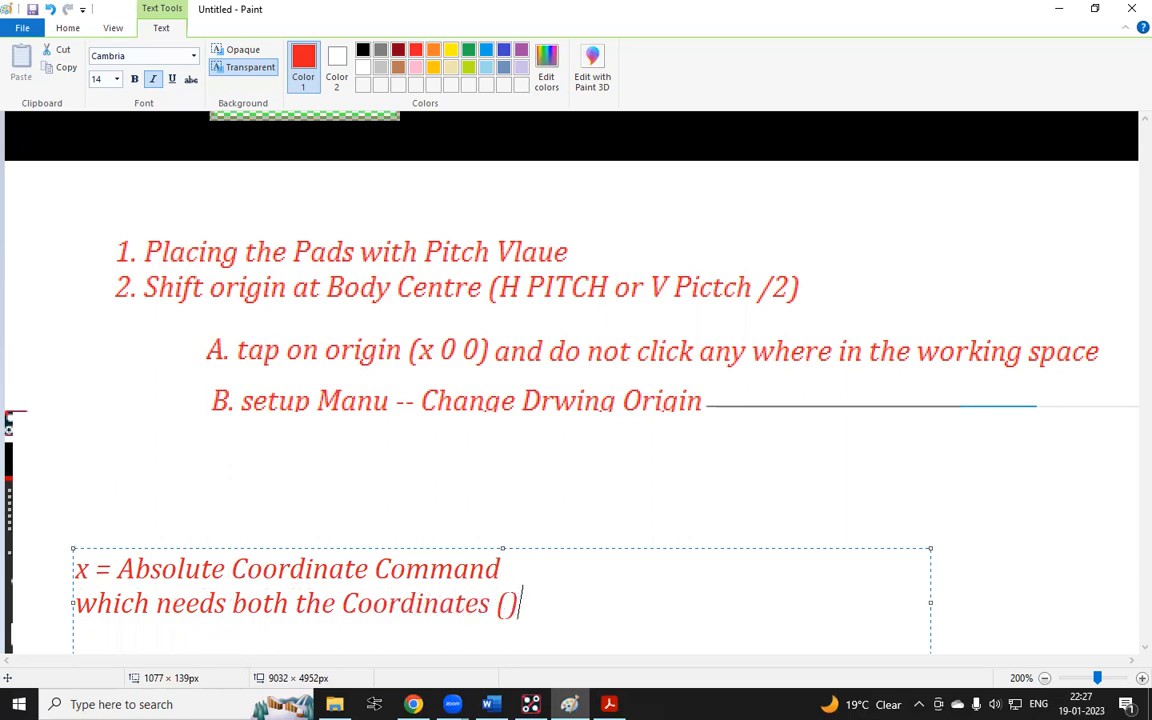
key("Left")
type("X V")
type("alu")
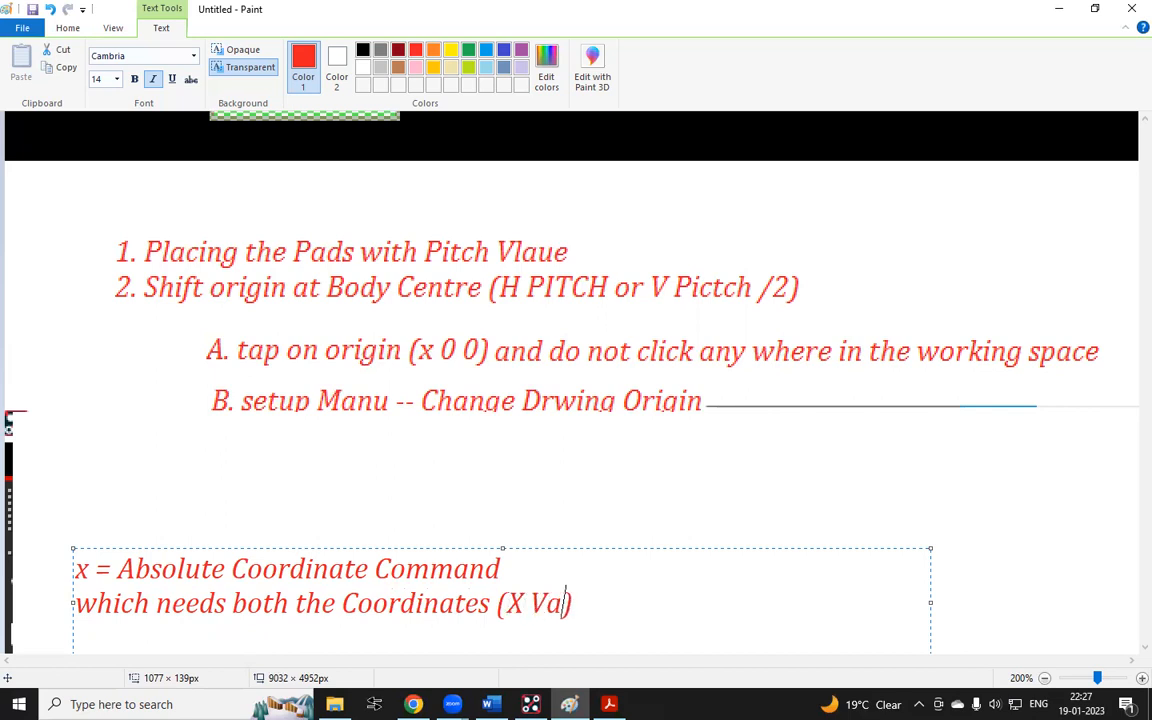
type("es &")
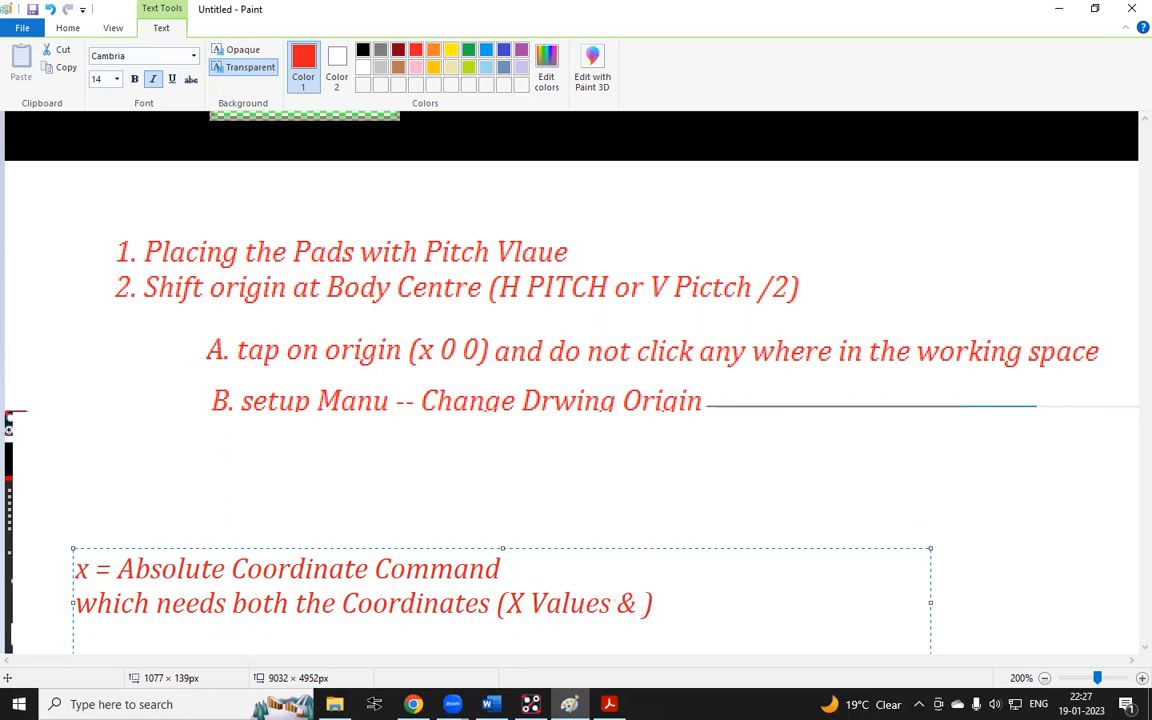
type(" Y Valus")
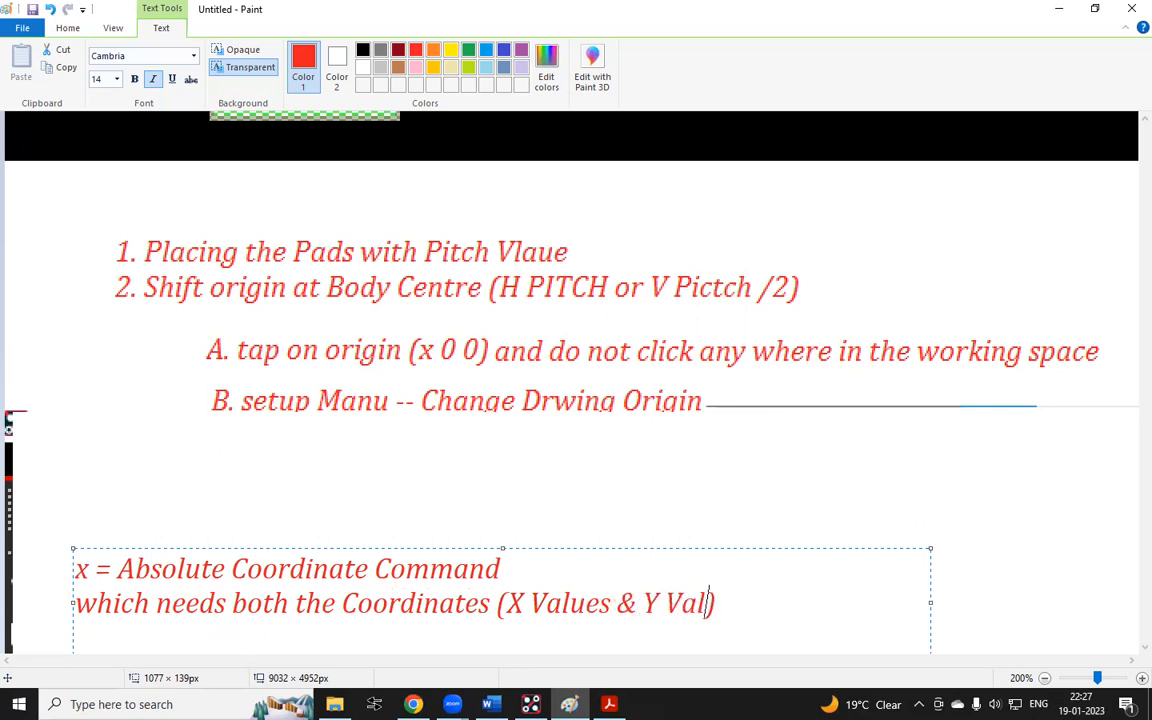
key("BackSpace")
type("es")
key("End")
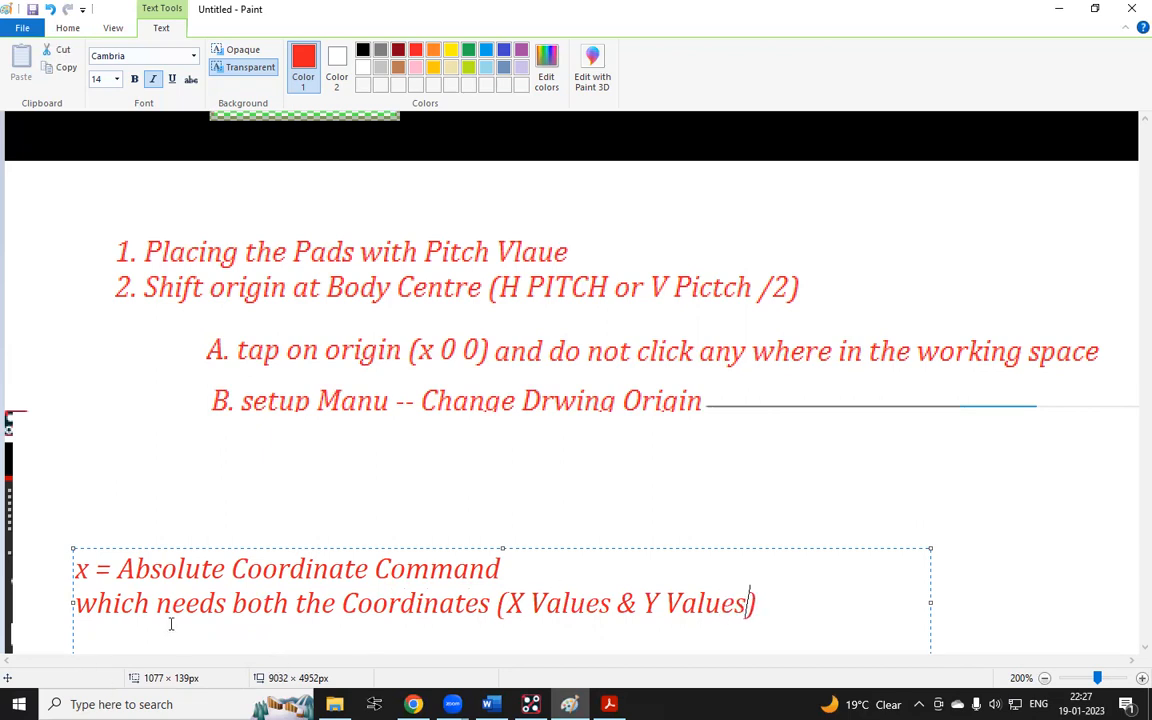
key("Return")
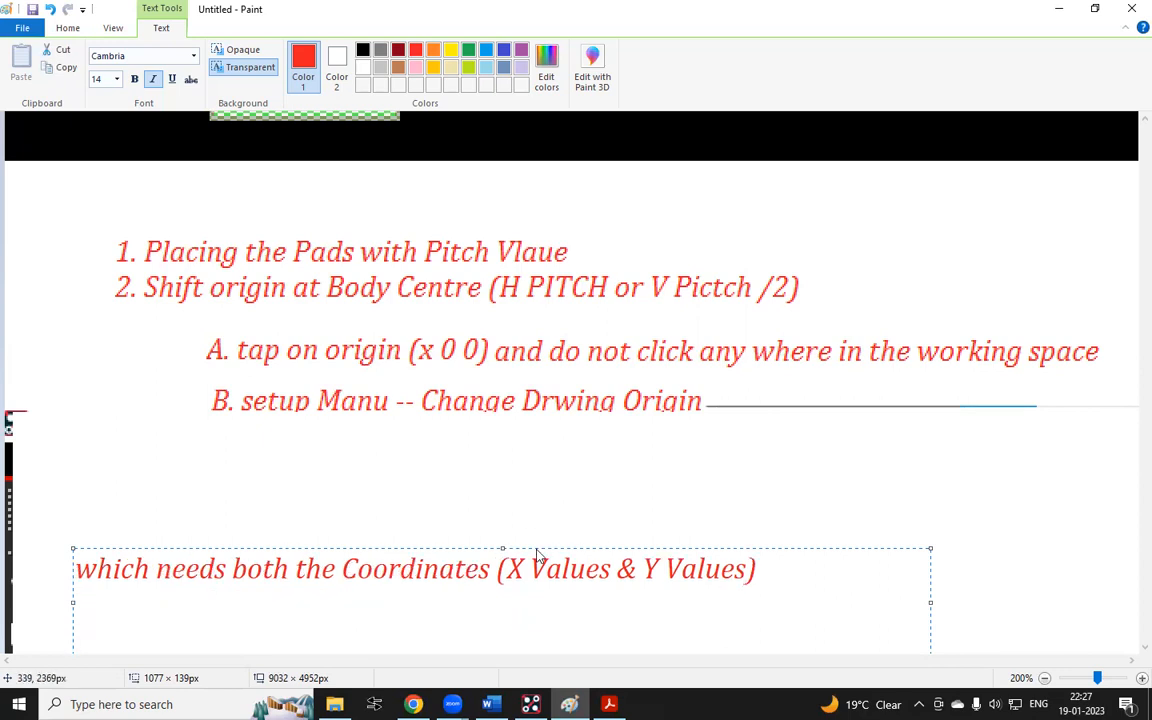
left_click_drag(501, 551, 501, 515)
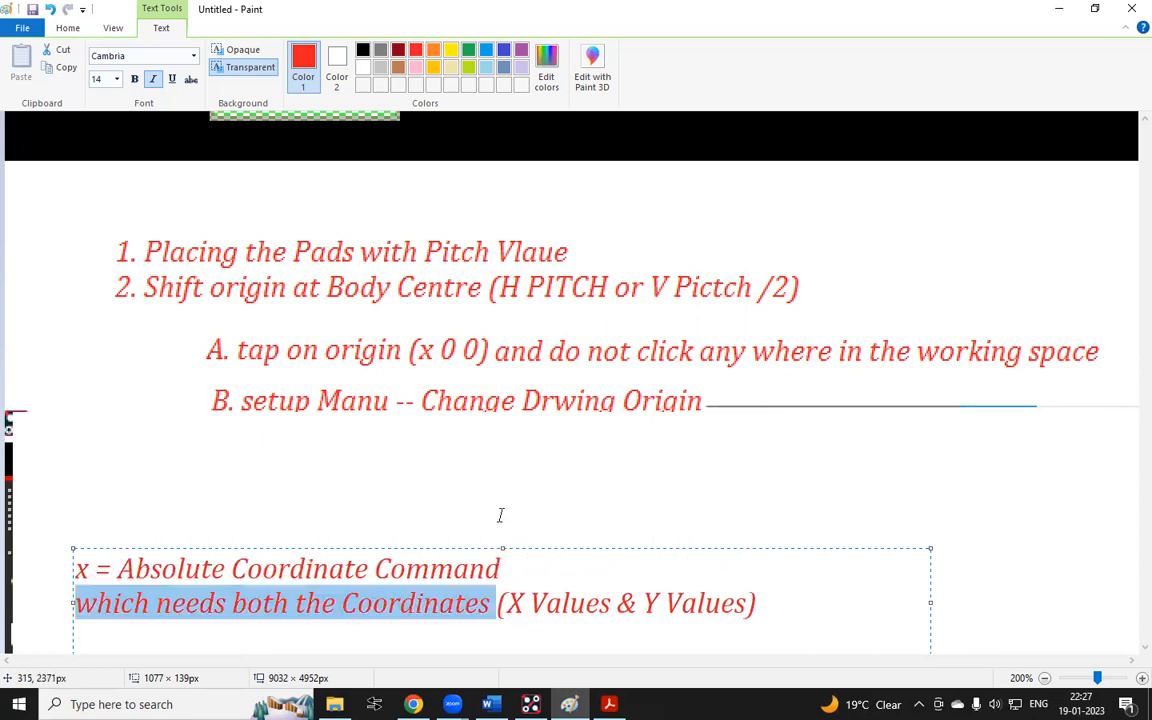
left_click(779, 619)
left_click(690, 446)
scroll(640, 440, "down", 3)
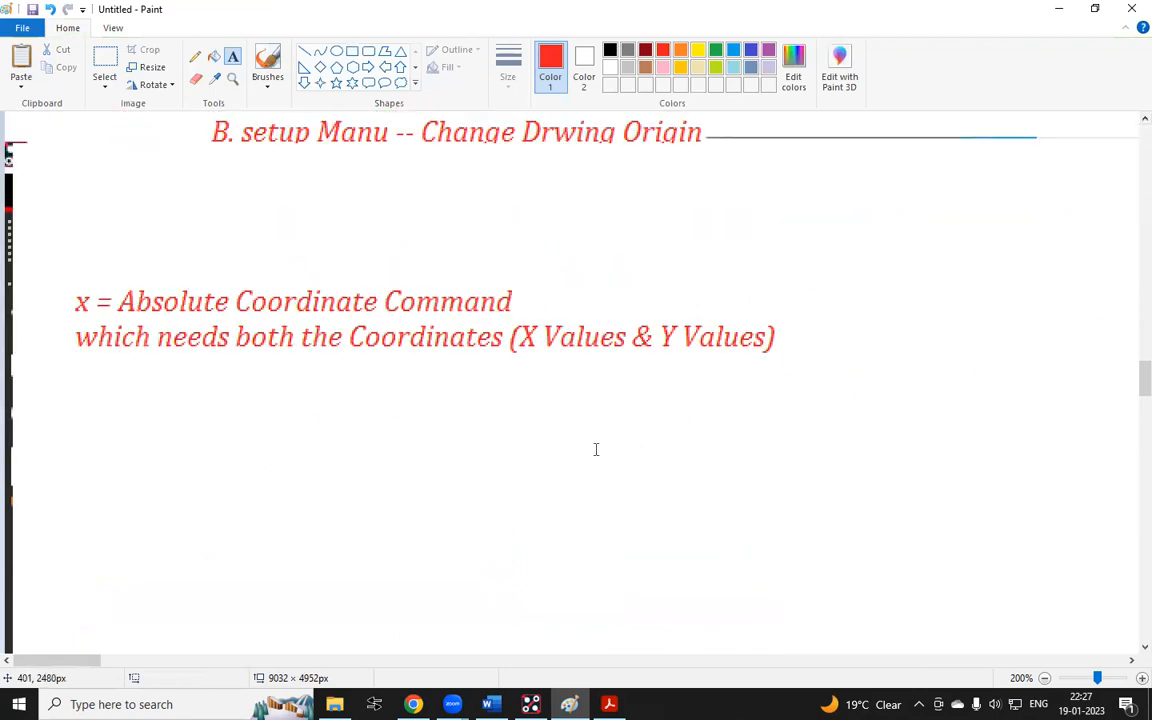
Add a new note "Relative Coordinate Commands" below the absolute-coordinate note and widen its text box
left_click(75, 378)
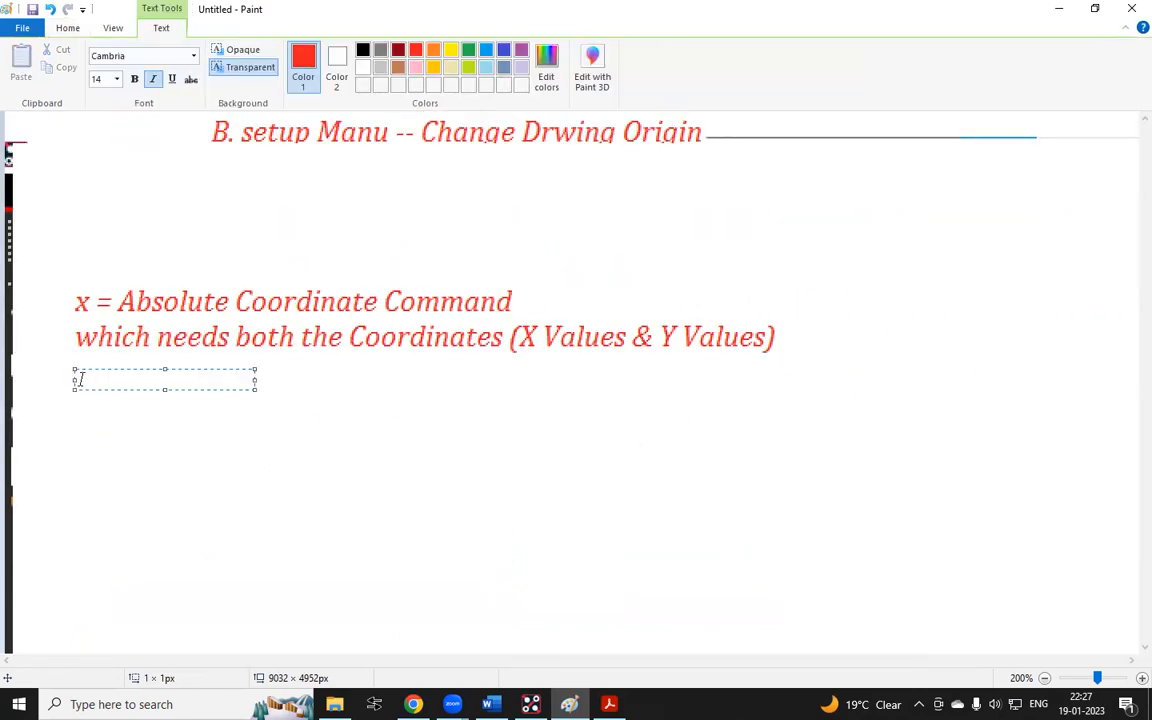
type("Relat")
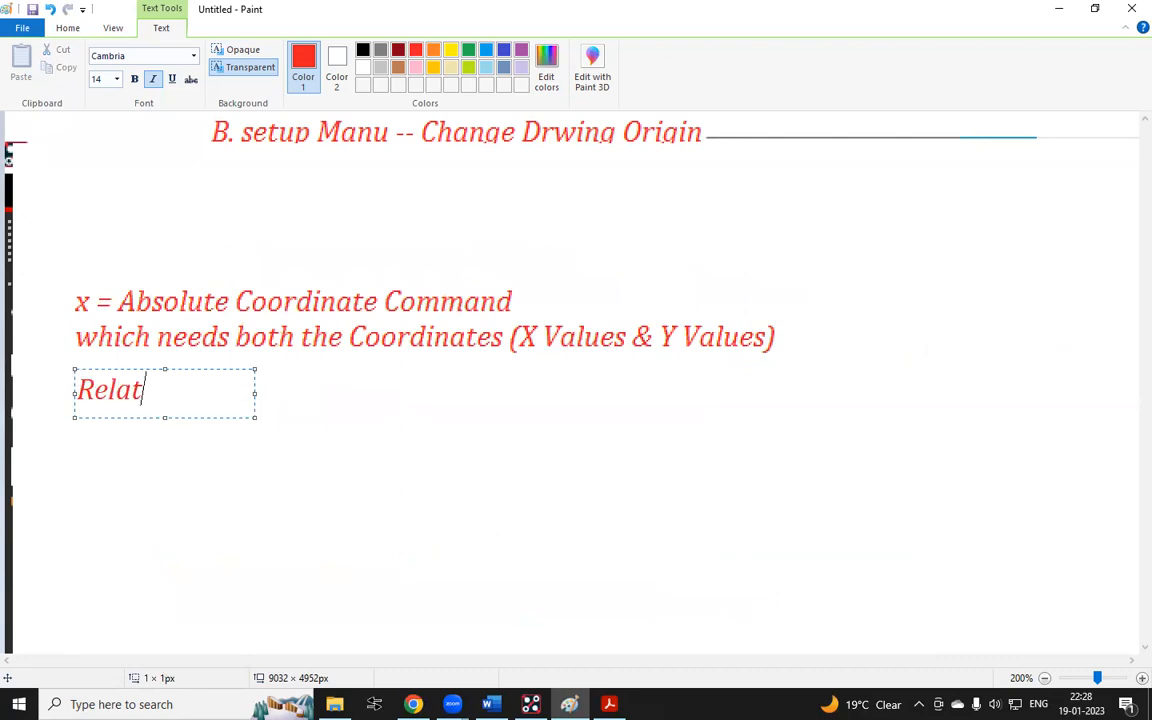
type("ive ")
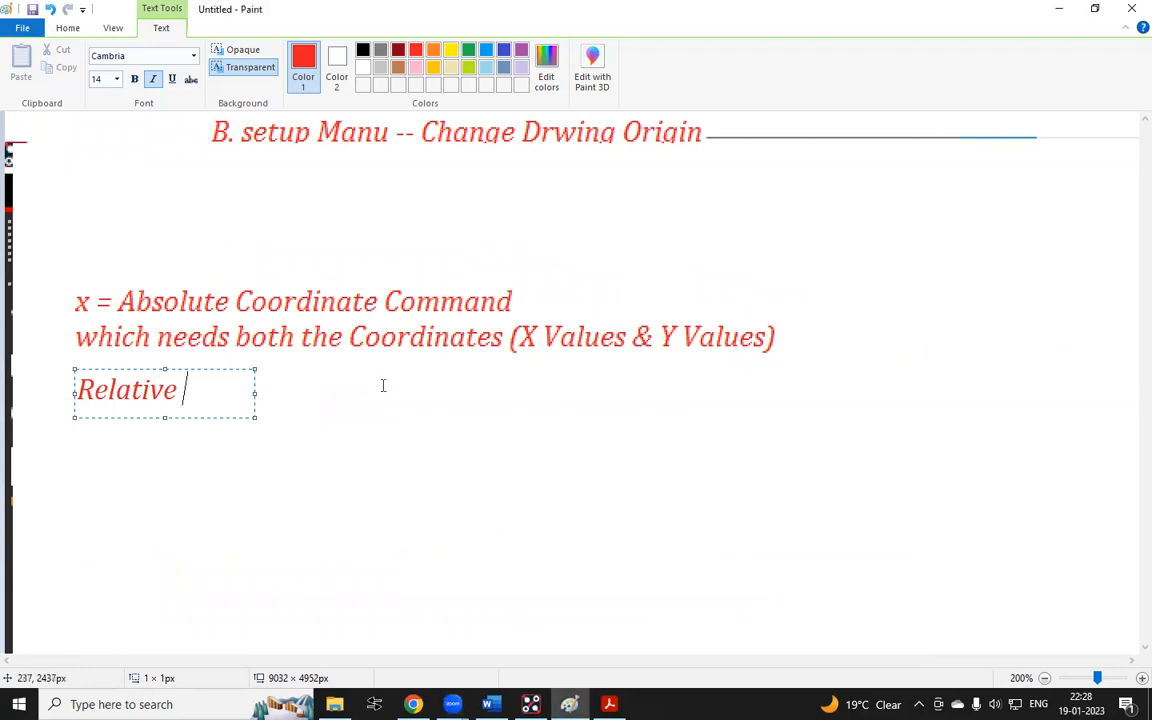
type("Coordinate")
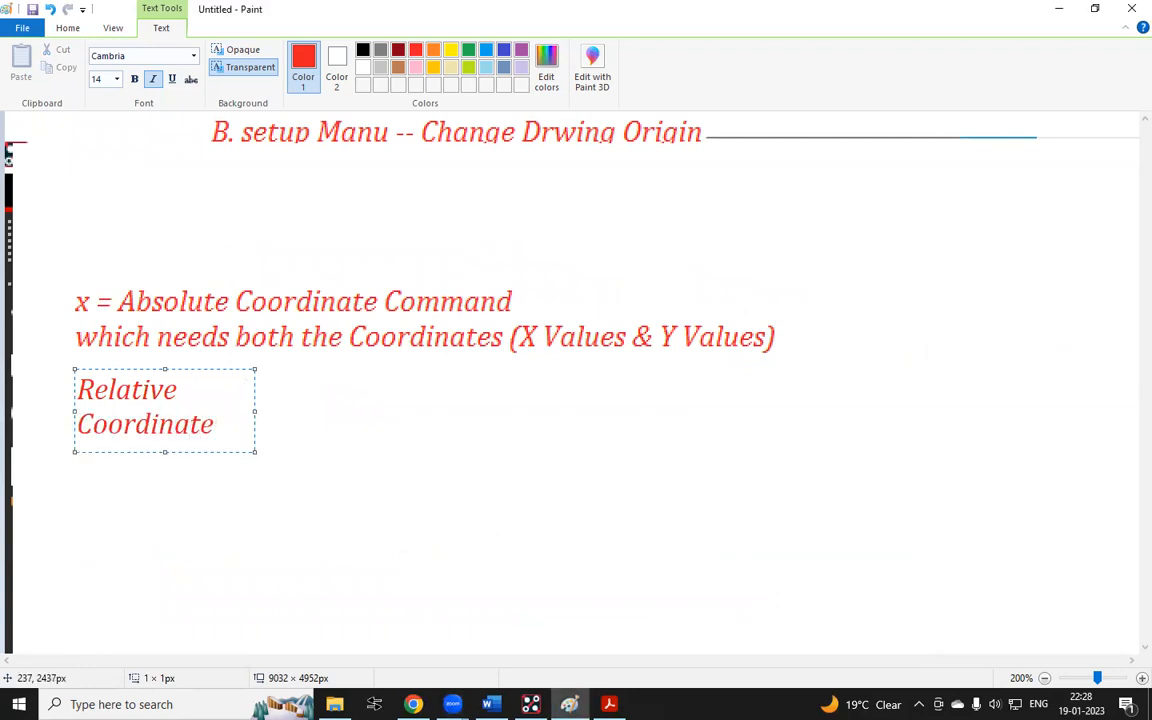
type(" Commands")
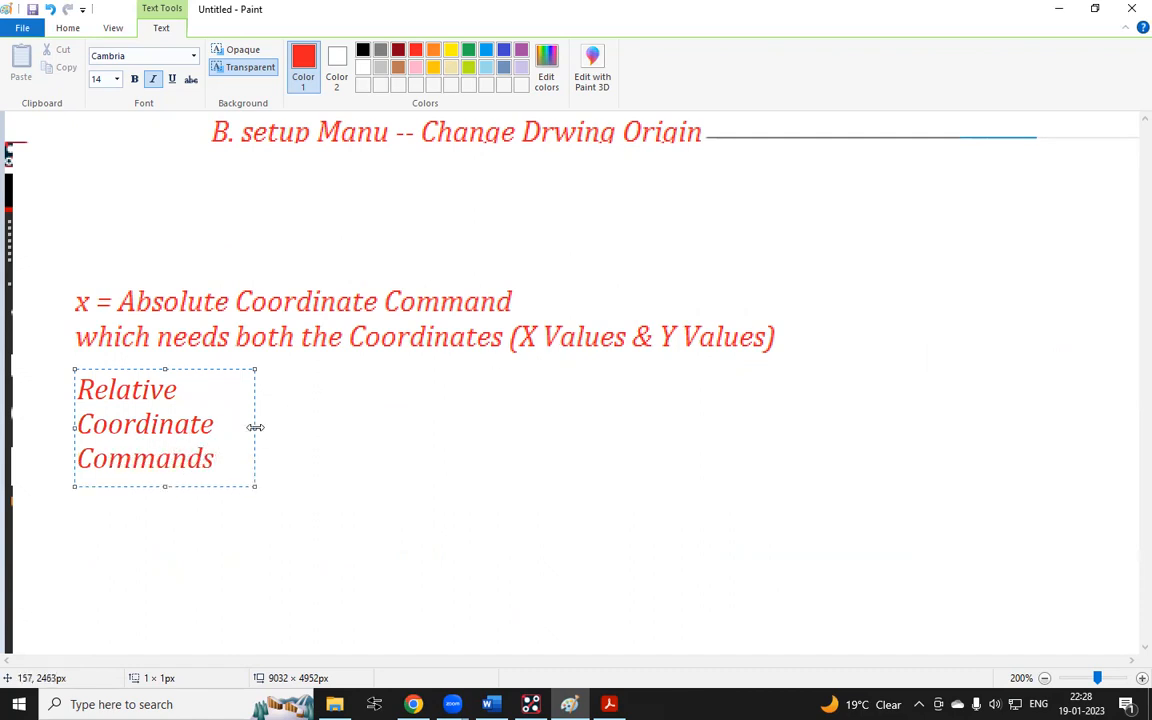
left_click_drag(256, 428, 848, 428)
Append "====" to the title and add the line "it needs on one cordinate (either X or Y Values)"
type("++++")
key("BackSpace")
key("BackSpace")
key("BackSpace")
key("BackSpace")
type("====")
key("Return")
type("it n")
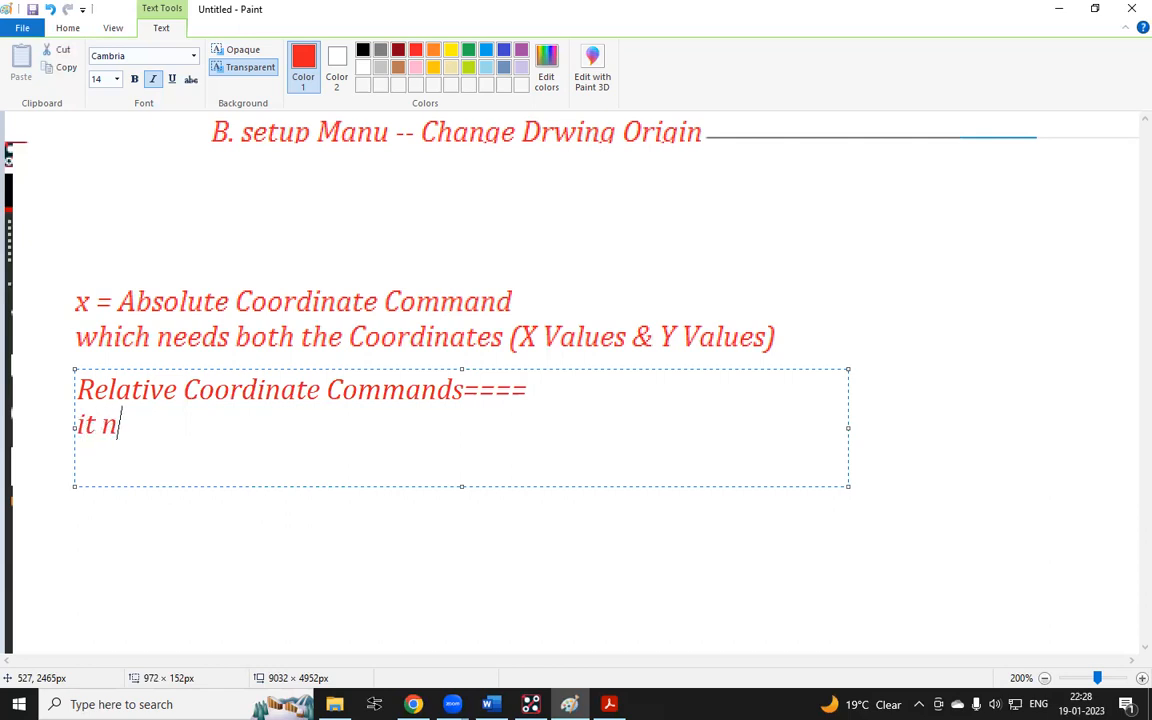
type("eeds ")
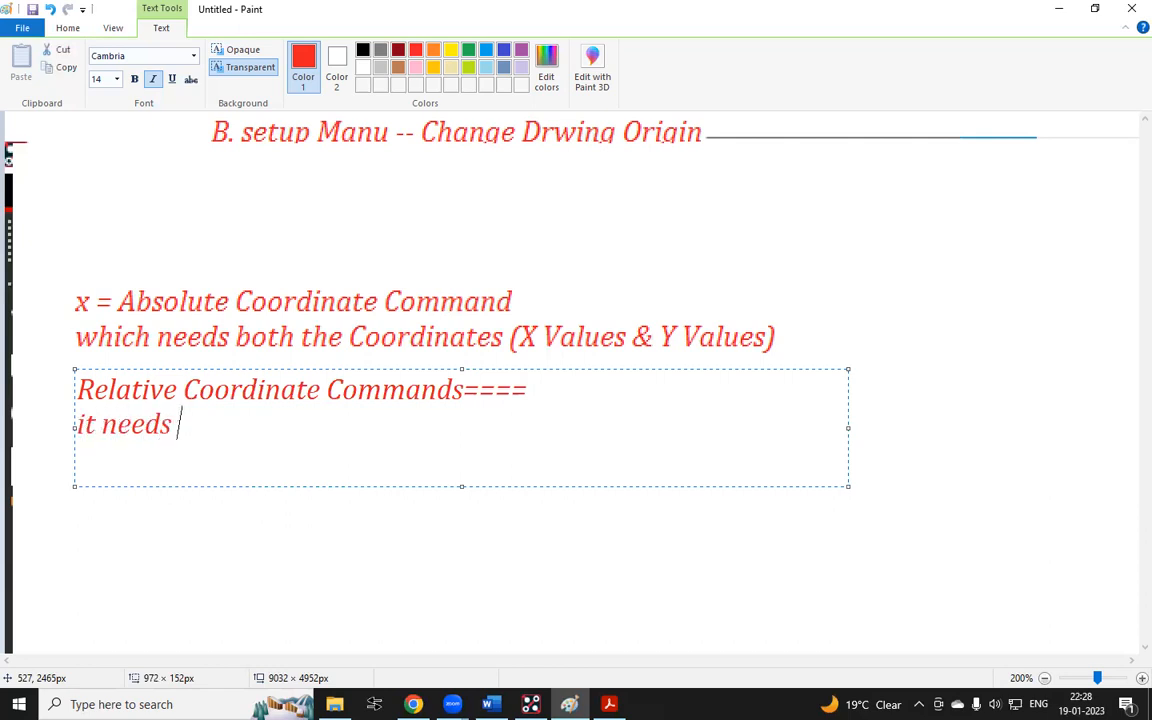
type("on one ")
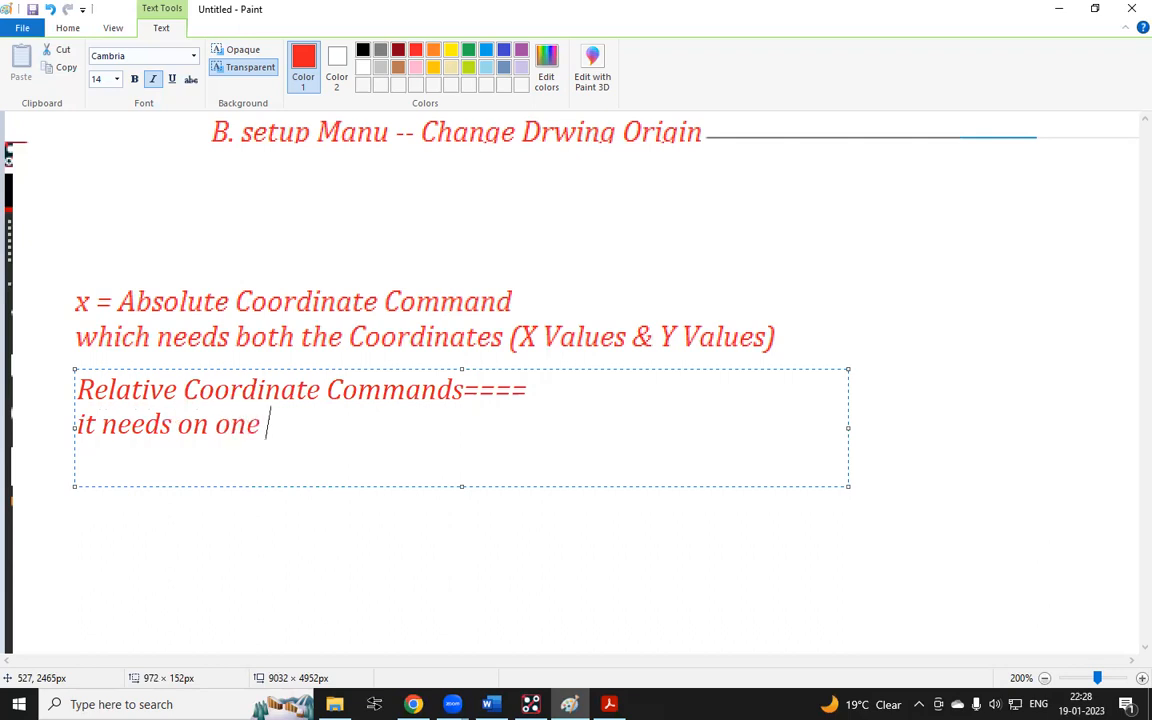
type("cordinate")
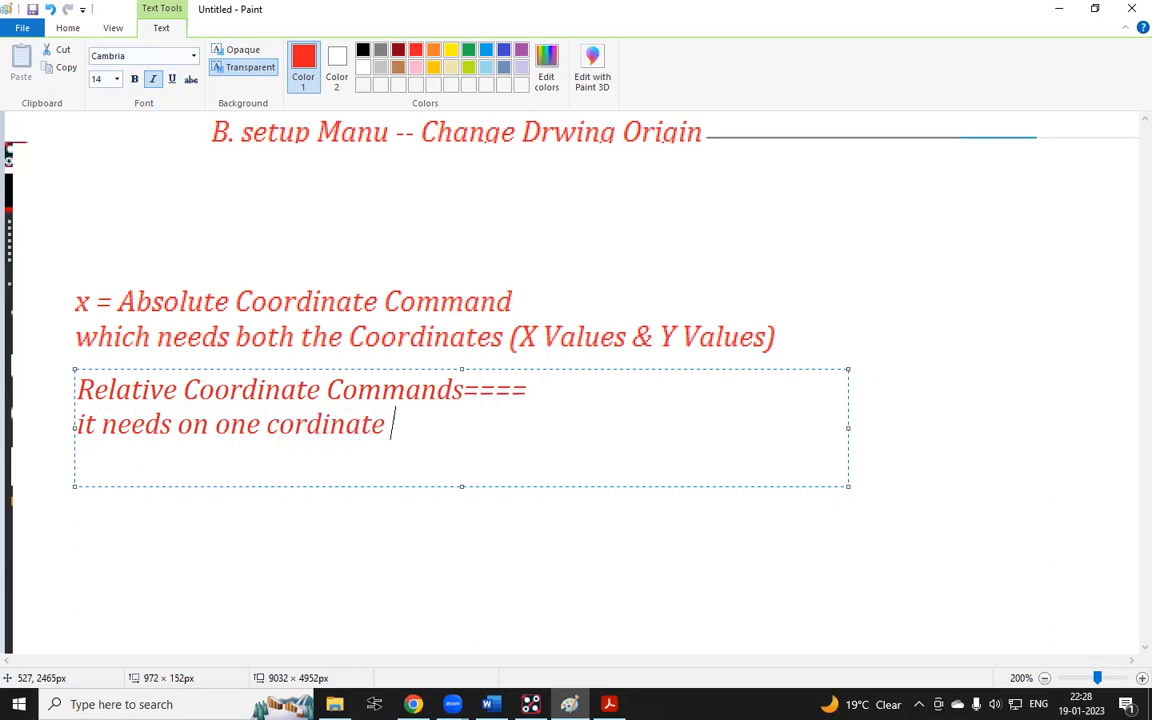
type(" ()")
key("Left")
type("ei")
type("ther ")
type("X or")
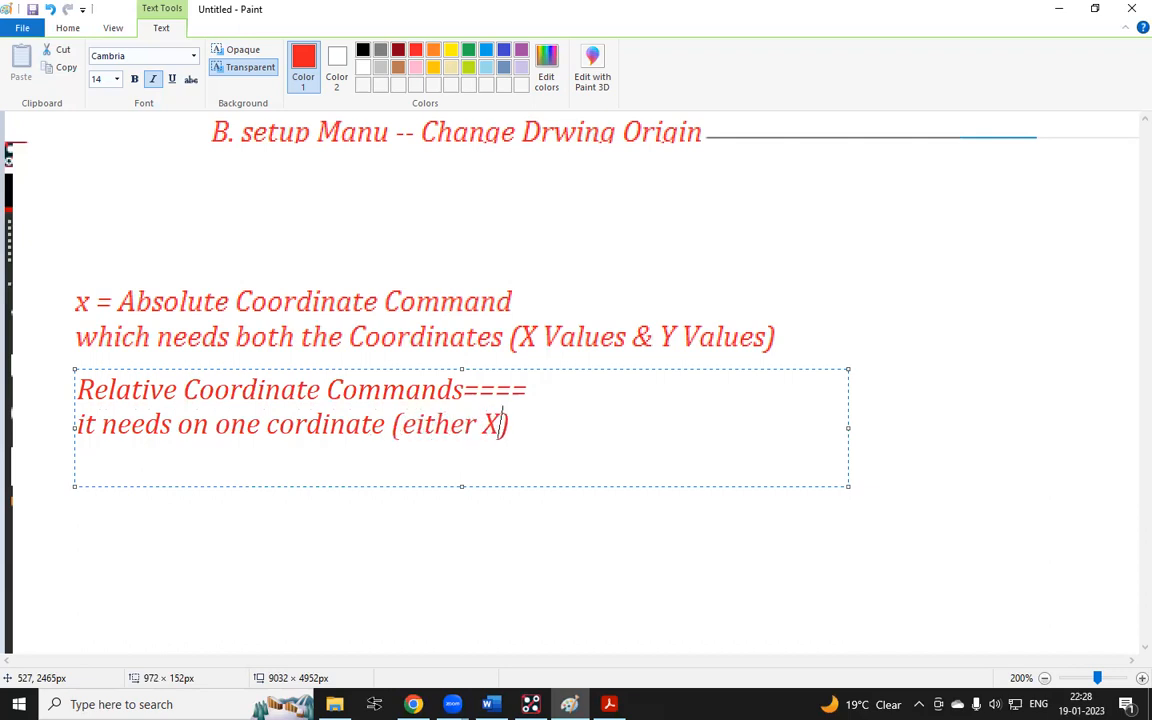
type(" Y")
type(" Valu")
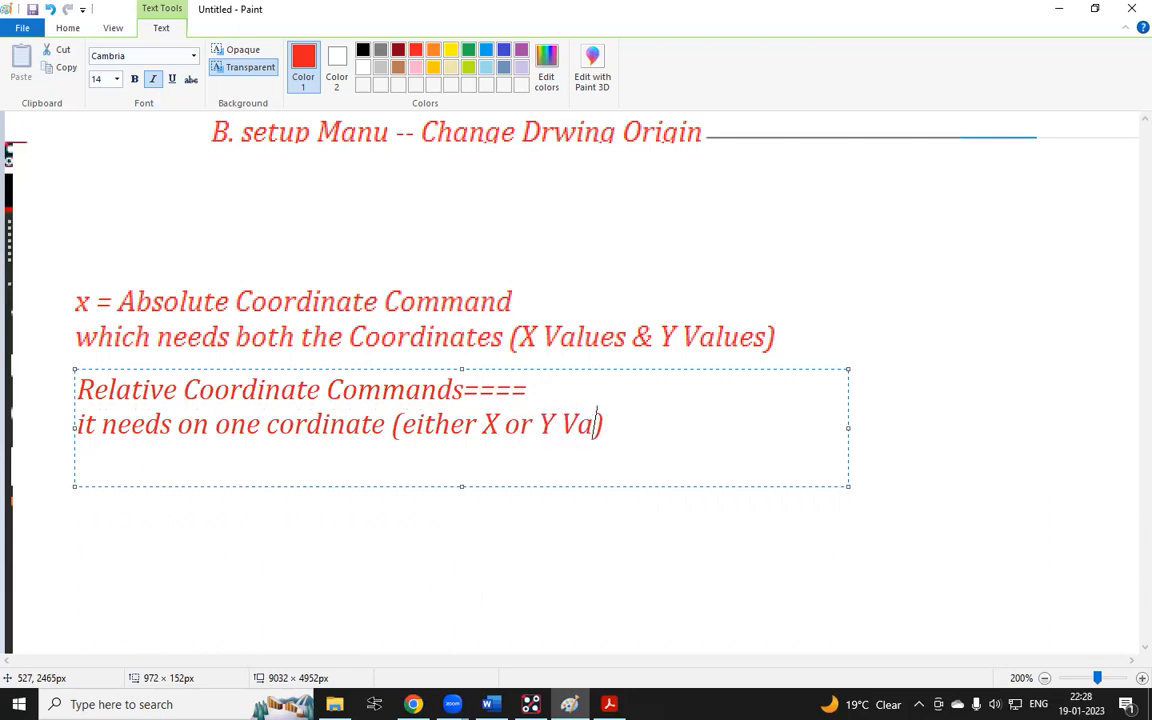
type("es")
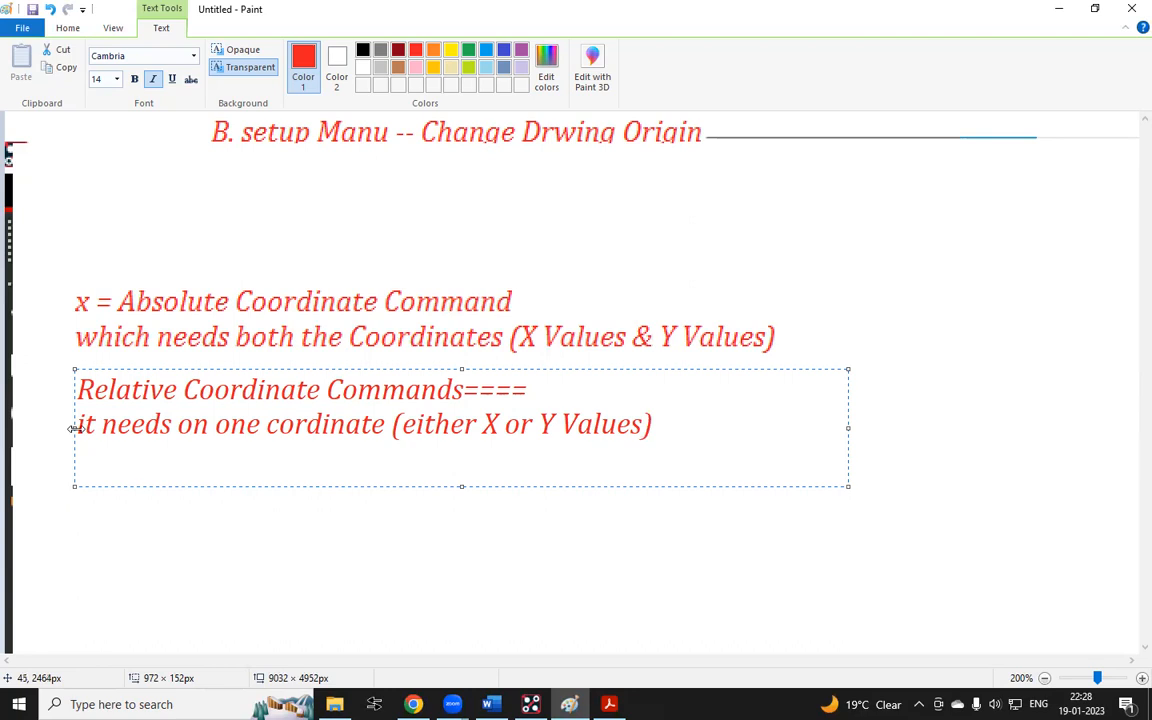
Shift the note rightwards, prefix its title with "ix and iy", and widen the box before committing the text
left_click_drag(72, 428, 325, 428)
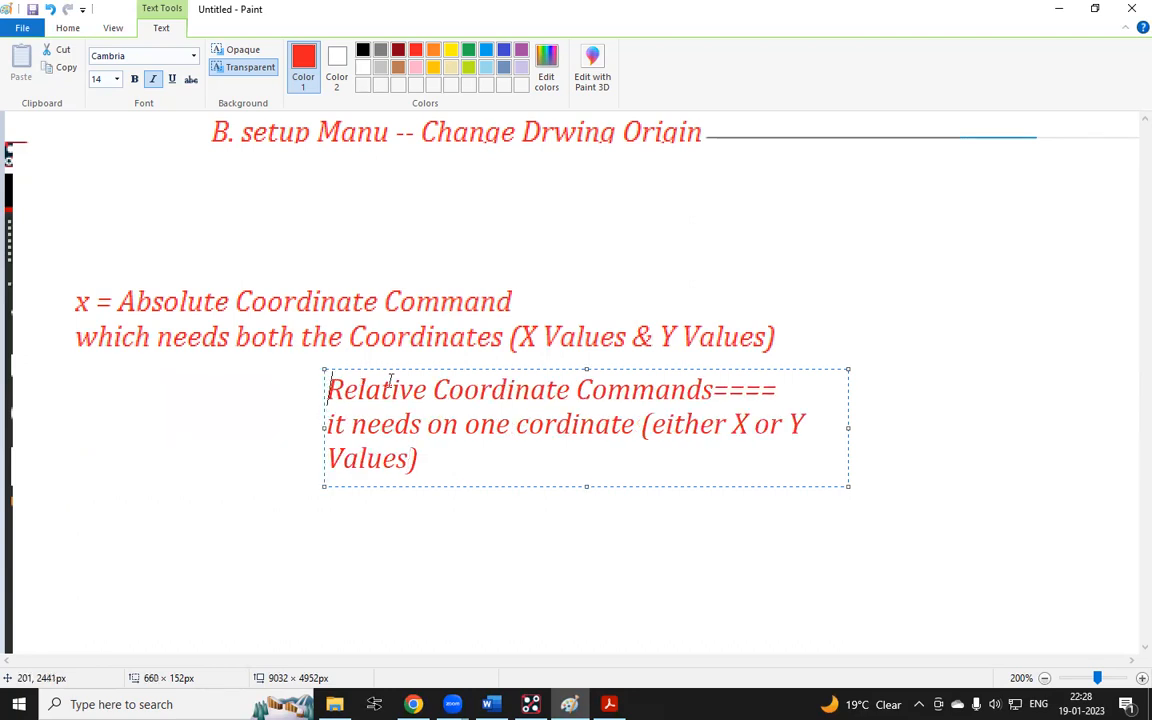
left_click(329, 389)
type("IX")
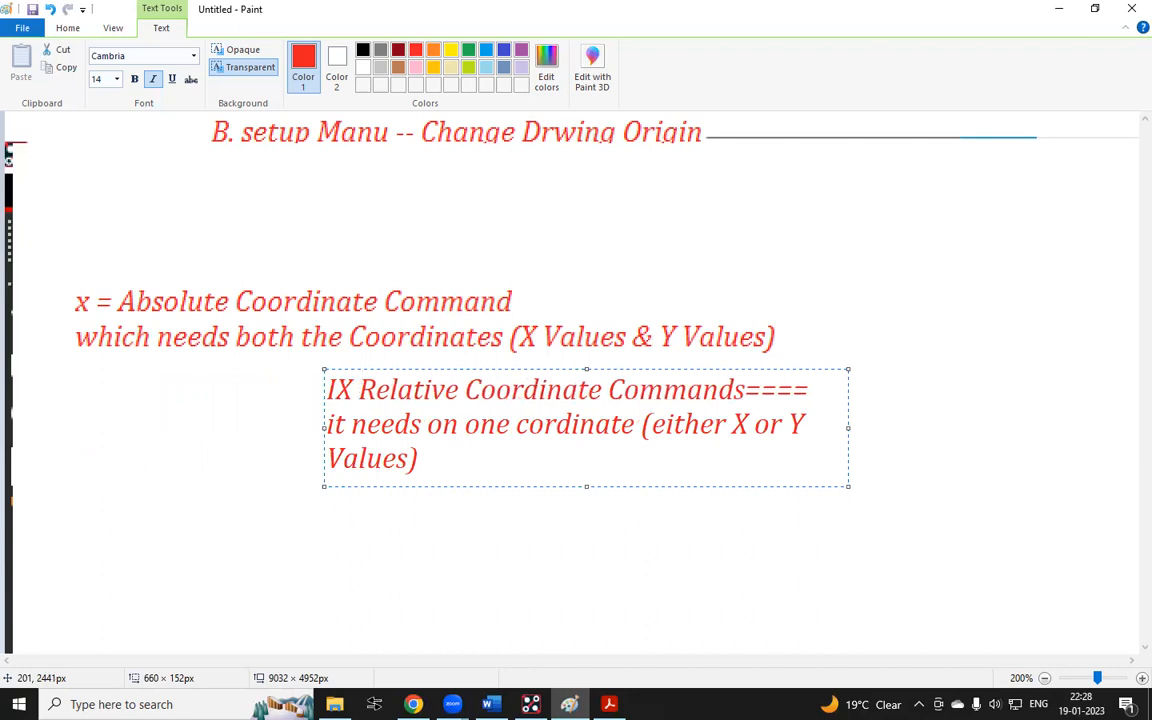
type(" and IY")
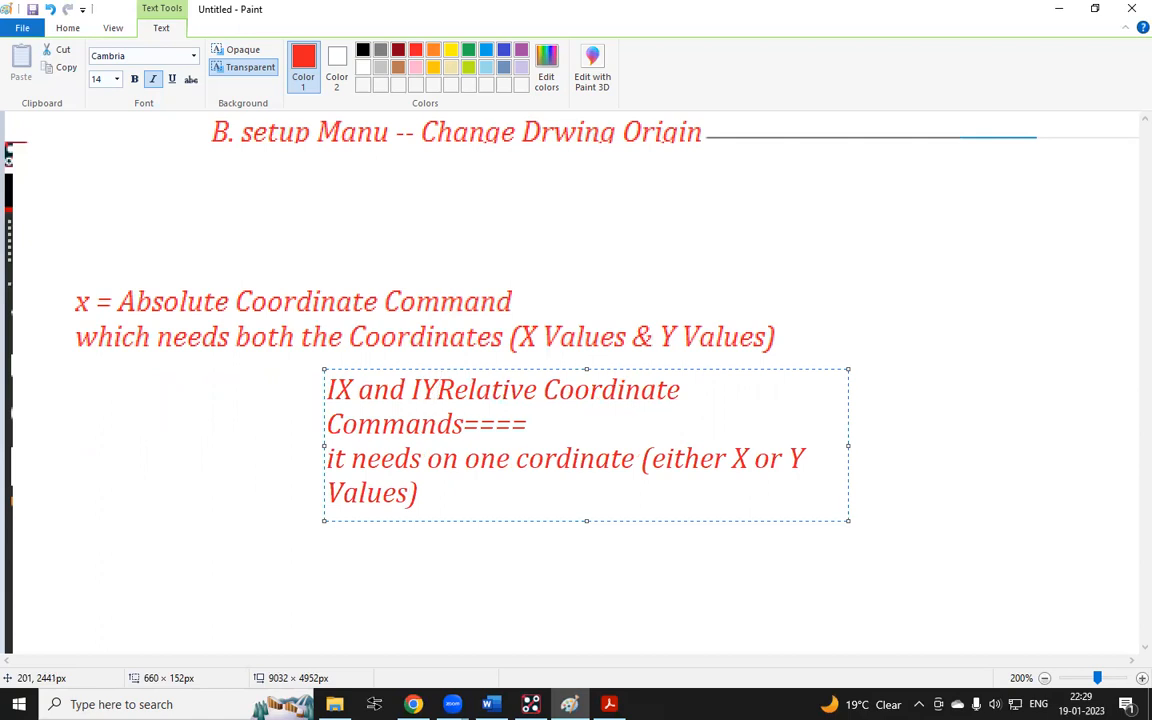
key("BackSpace")
key("BackSpace")
type("i")
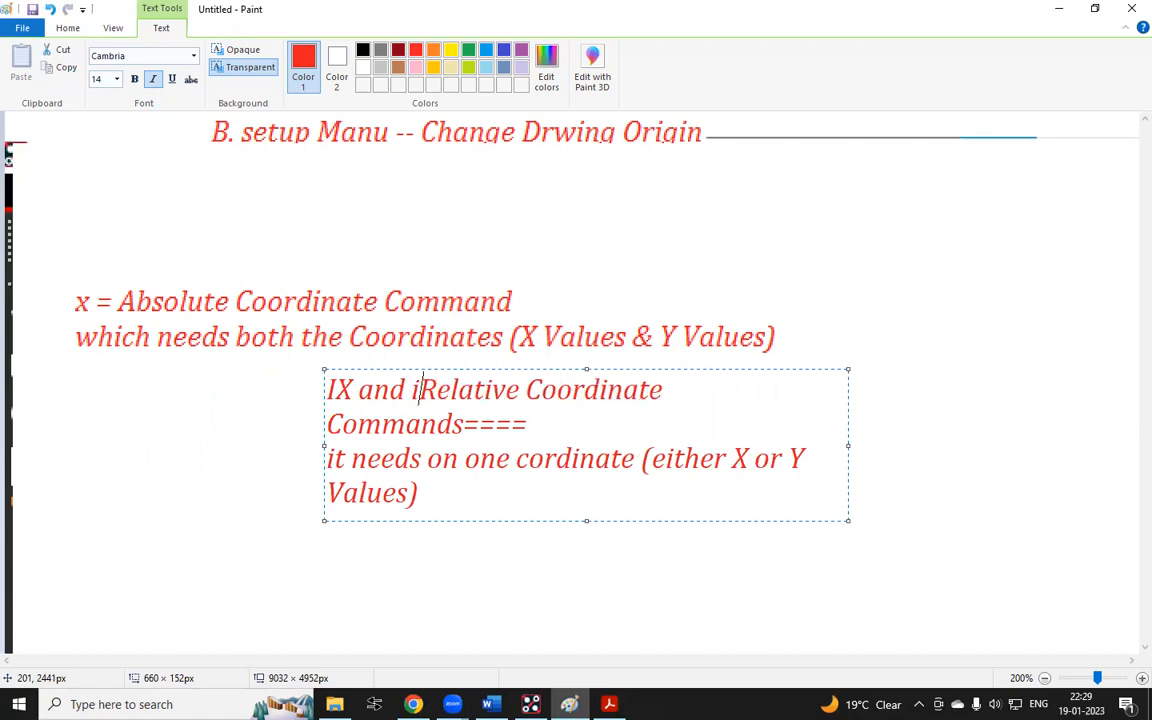
type("y")
key("Left")
key("Left")
key("Left")
key("Left")
key("Left")
key("Left")
key("Left")
key("BackSpace")
key("BackSpace")
key("BackSpace")
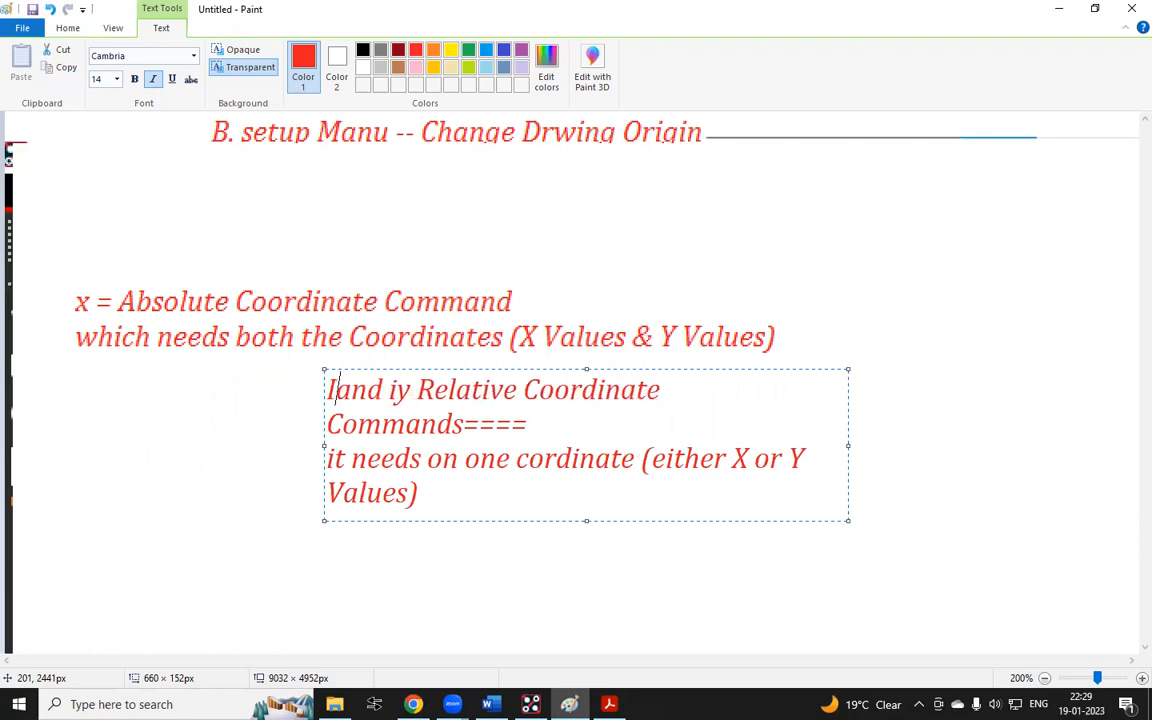
type("ix")
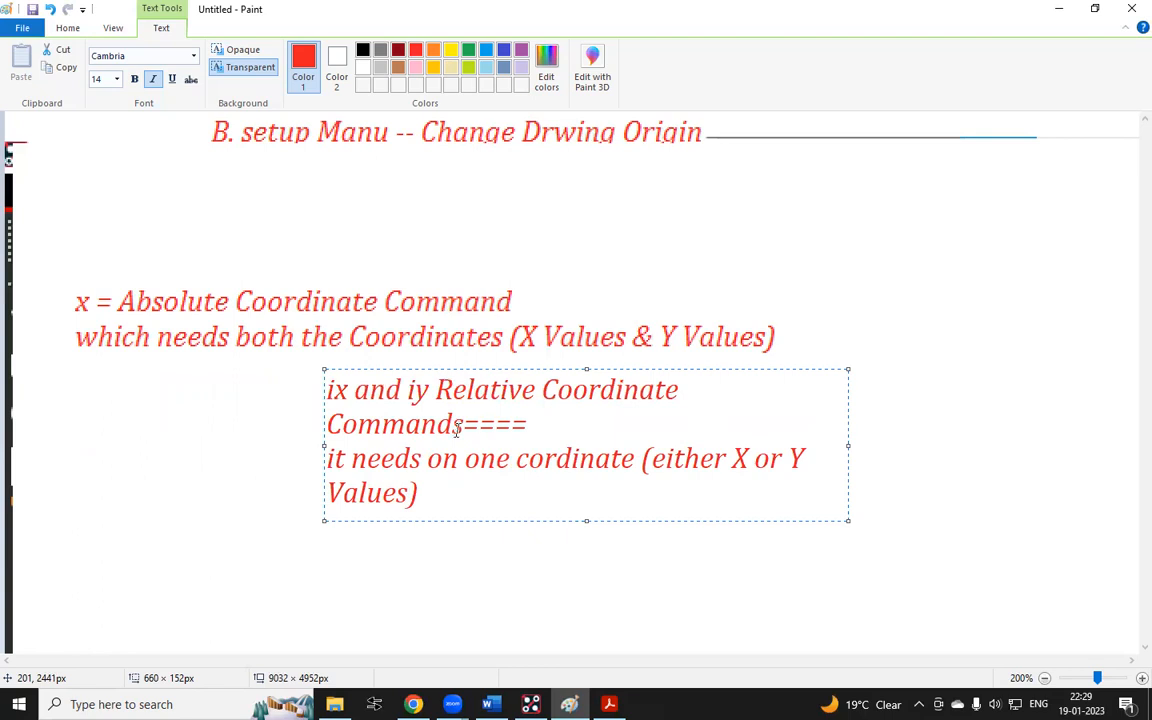
left_click_drag(848, 445, 1035, 440)
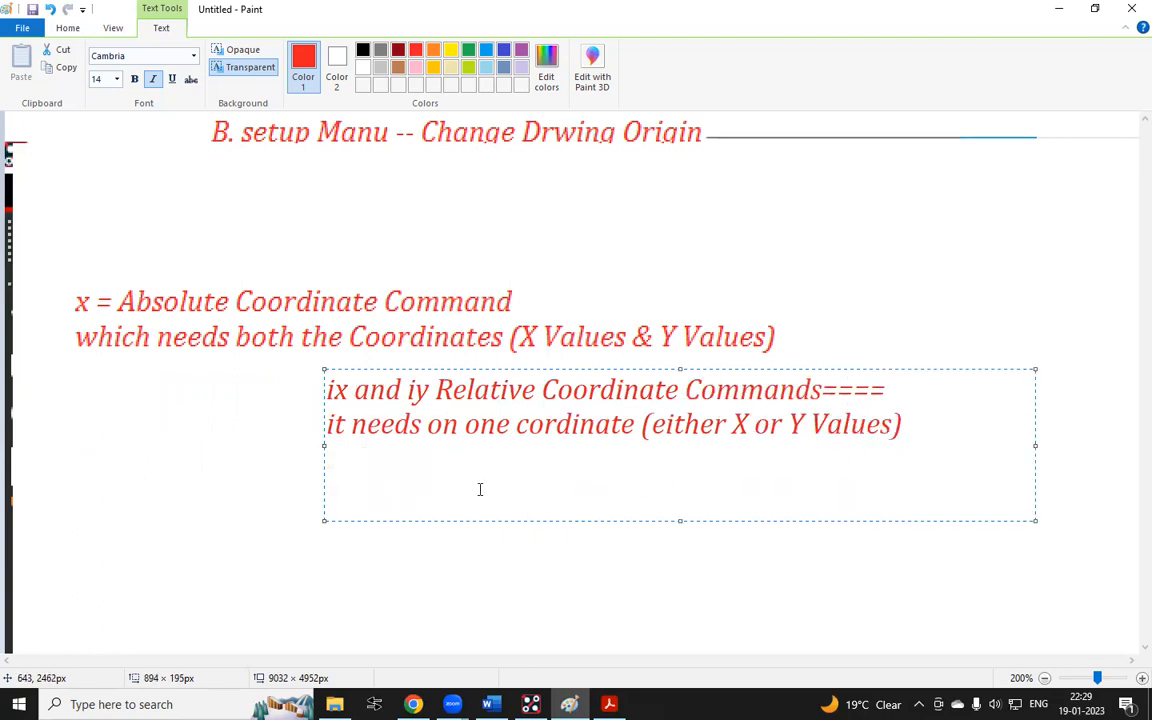
left_click(272, 450)
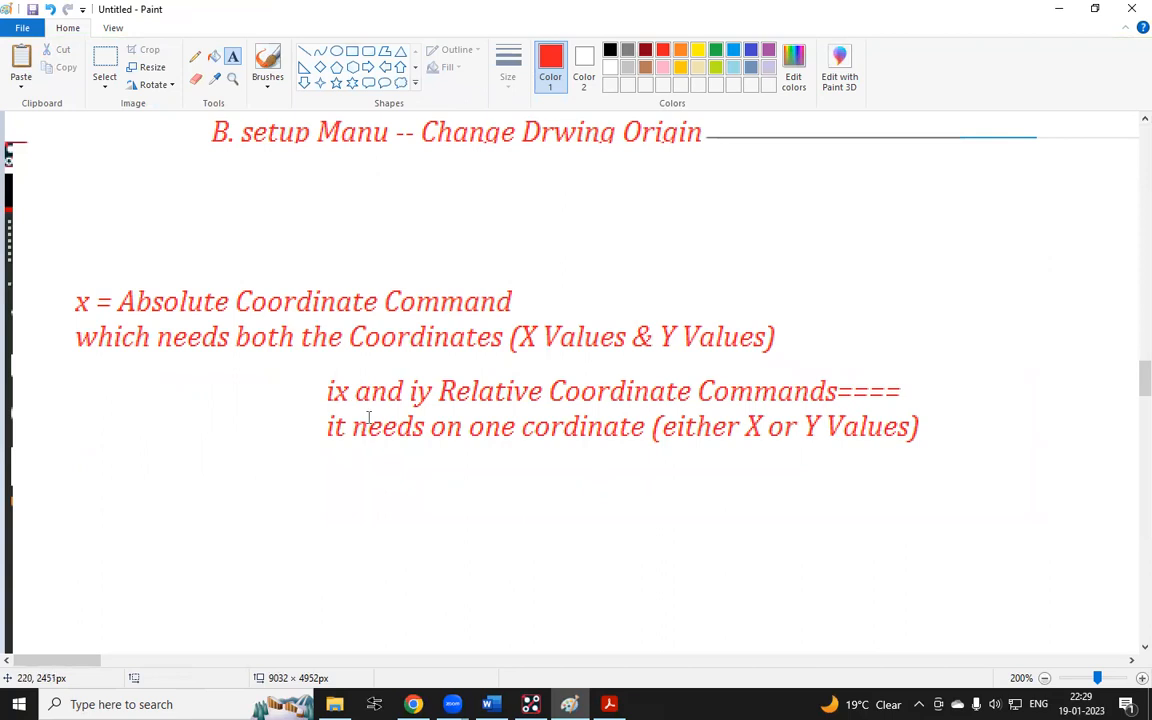
Sketch crossing X and Y axes with short offset parallel lines using the Line tool
left_click(304, 51)
left_click_drag(340, 489, 344, 630)
left_click(519, 541)
left_click_drag(225, 555, 519, 545)
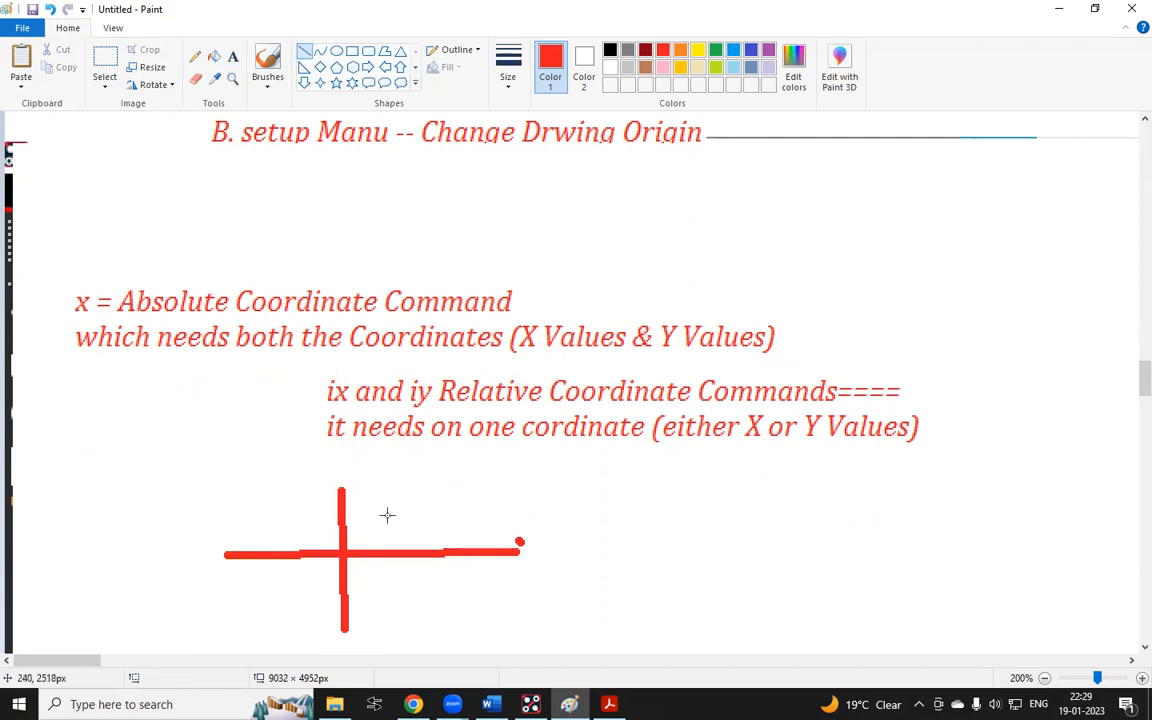
left_click_drag(372, 537, 371, 474)
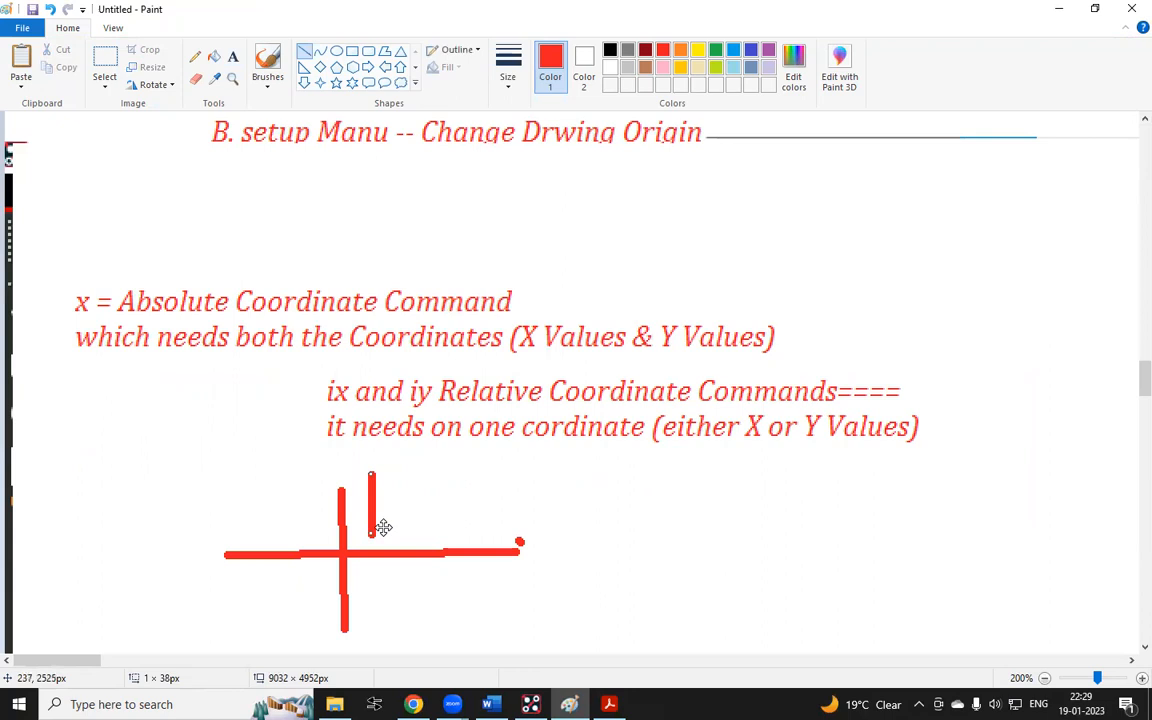
left_click(391, 605)
left_click_drag(374, 568, 375, 619)
left_click(425, 630)
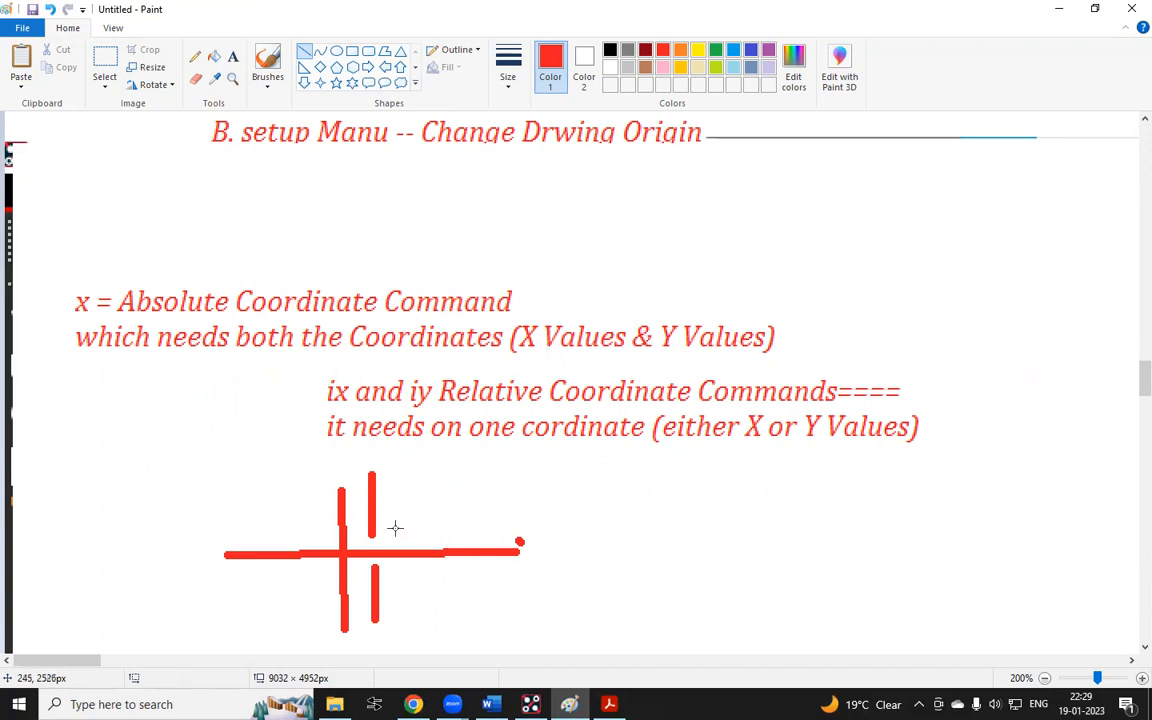
left_click_drag(401, 530, 502, 531)
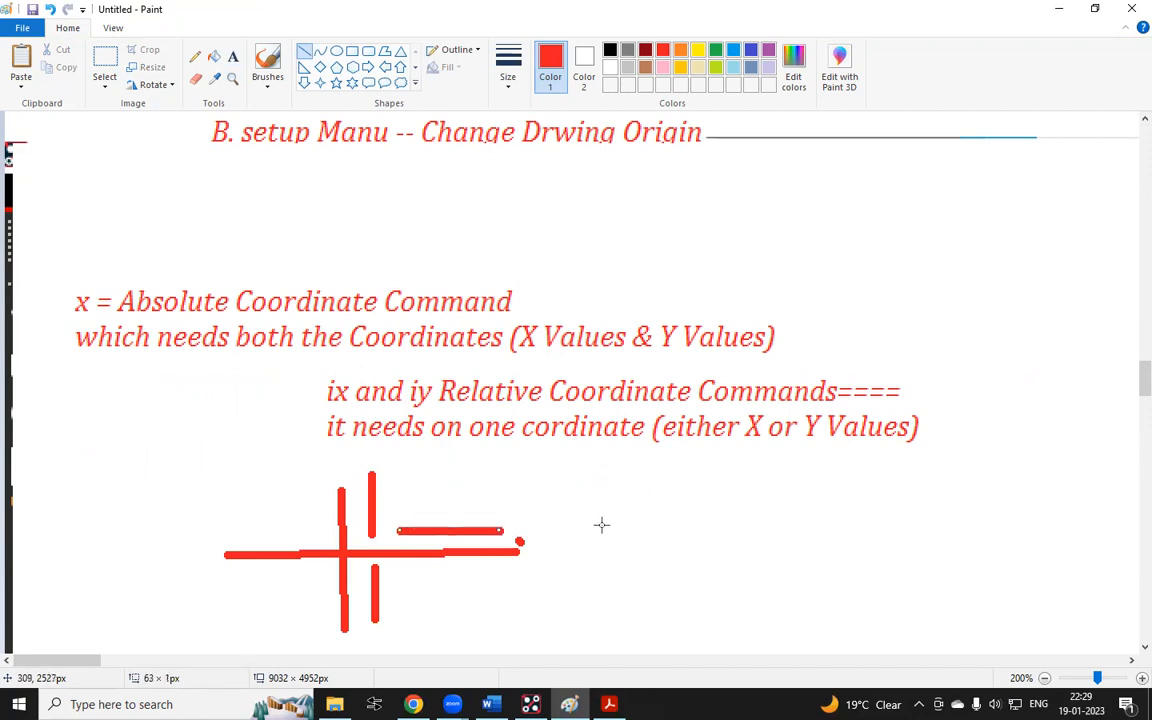
left_click_drag(327, 533, 240, 532)
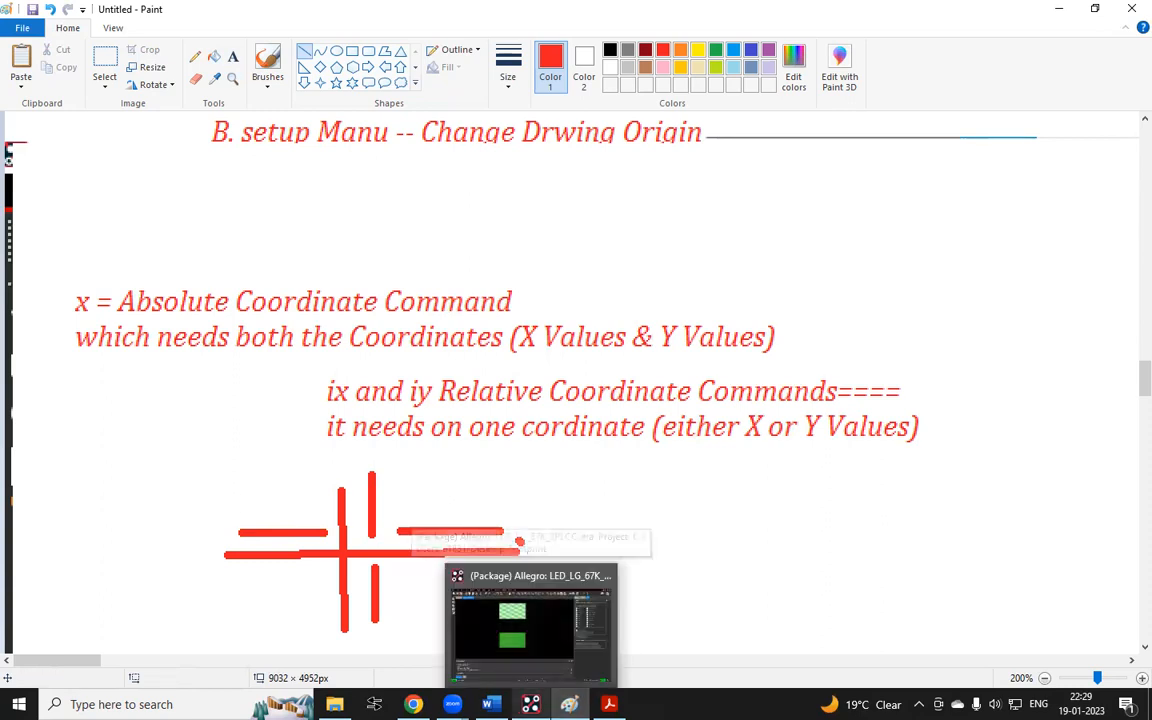
Draw a second, larger pair of axes with two rectangles representing the footprint pads above and below
left_click(531, 704)
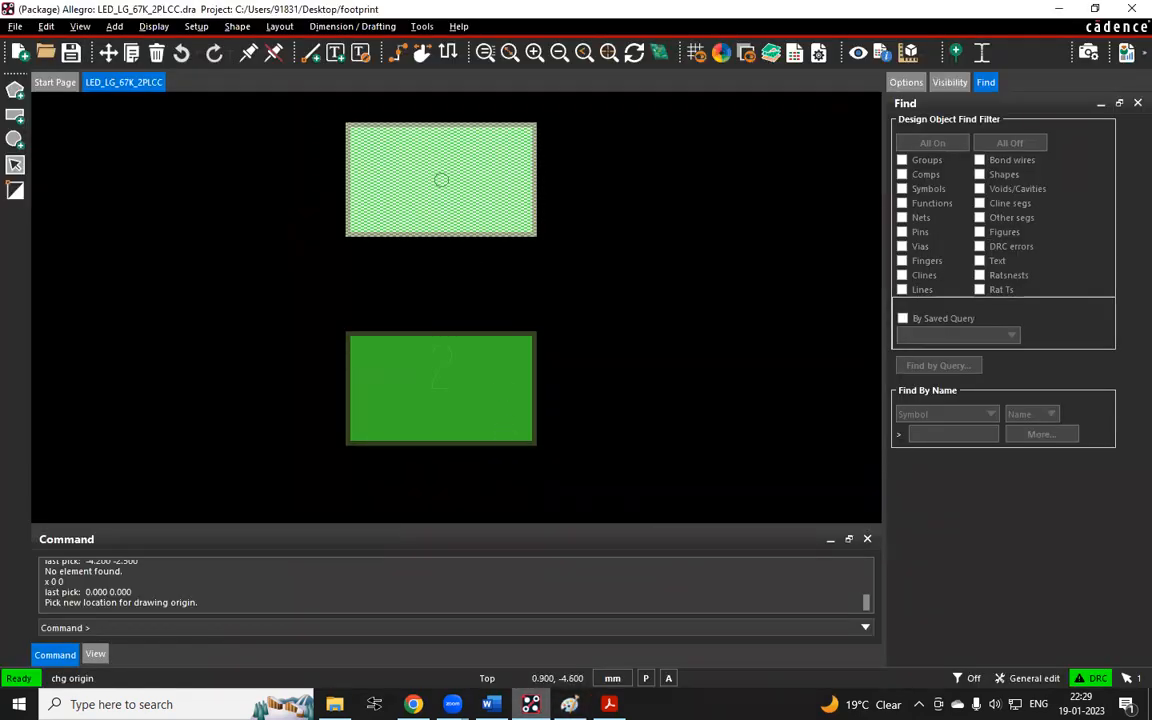
left_click(570, 704)
scroll(583, 495, "down", 2)
mouse_move(642, 351)
left_mouse_down()
mouse_move(652, 476)
mouse_move(643, 622)
left_mouse_up()
left_click(886, 504)
left_click_drag(489, 486, 864, 486)
left_click(353, 53)
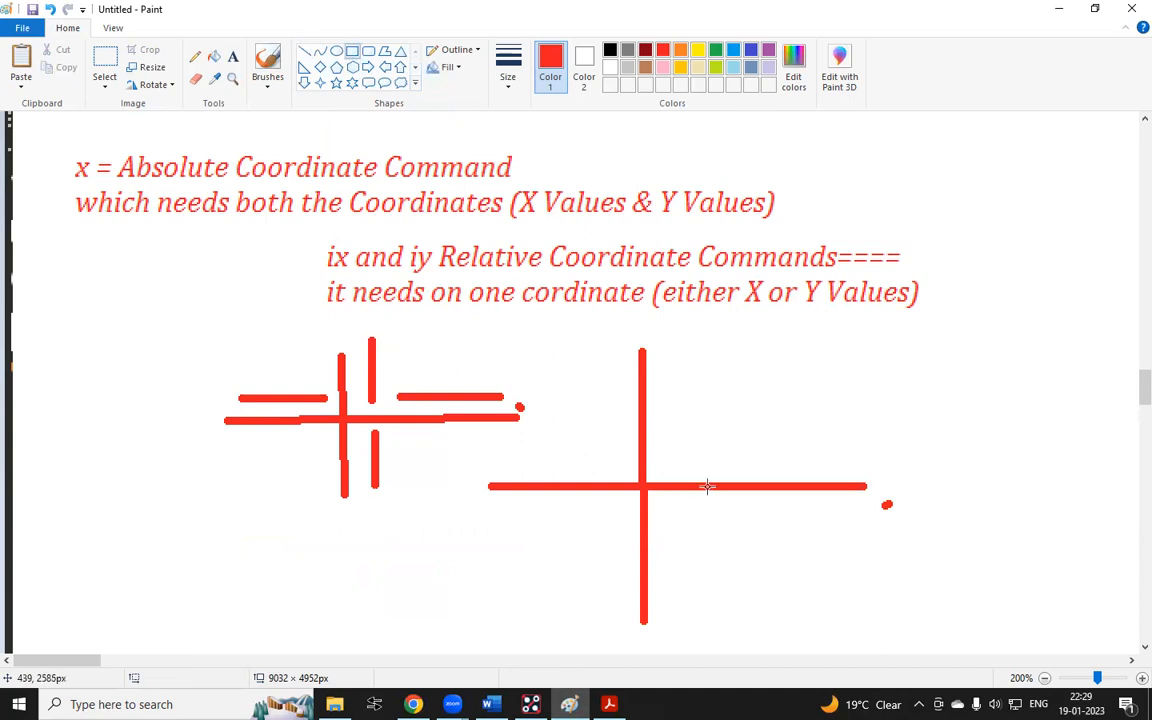
left_click_drag(599, 398, 697, 452)
left_click_drag(611, 521, 684, 570)
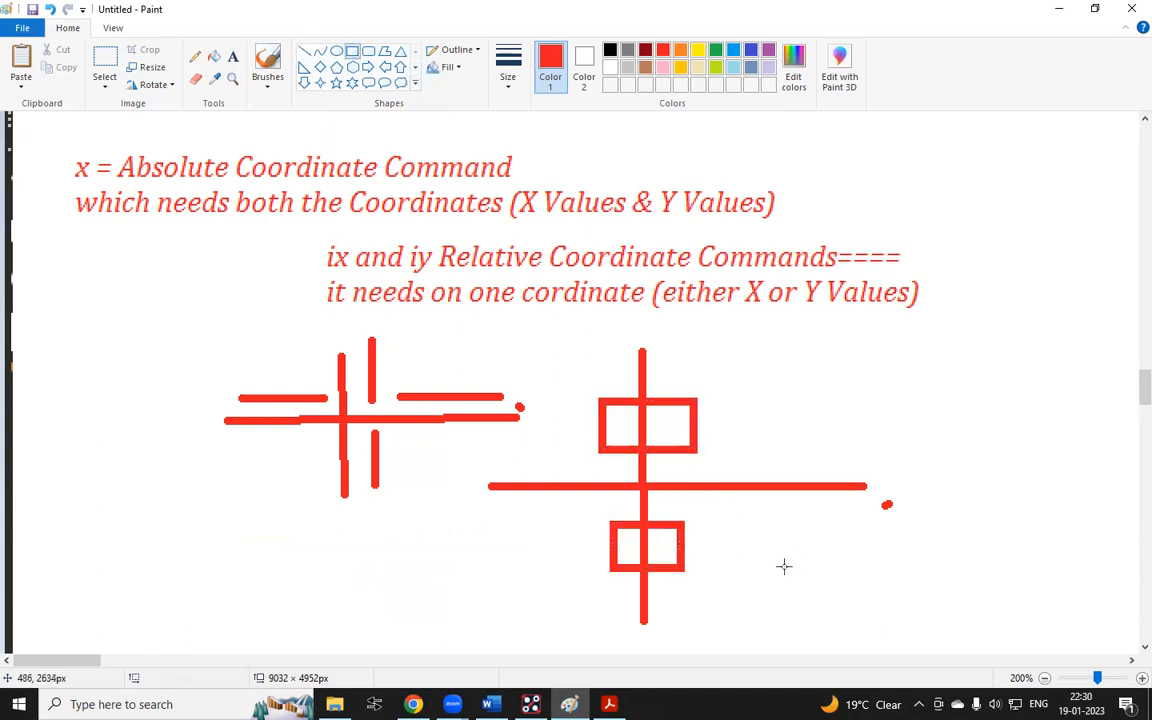
Mark the pad centre and the origin with small ellipses and sketch a short shift path beside them
left_click(337, 51)
left_click_drag(628, 420, 650, 428)
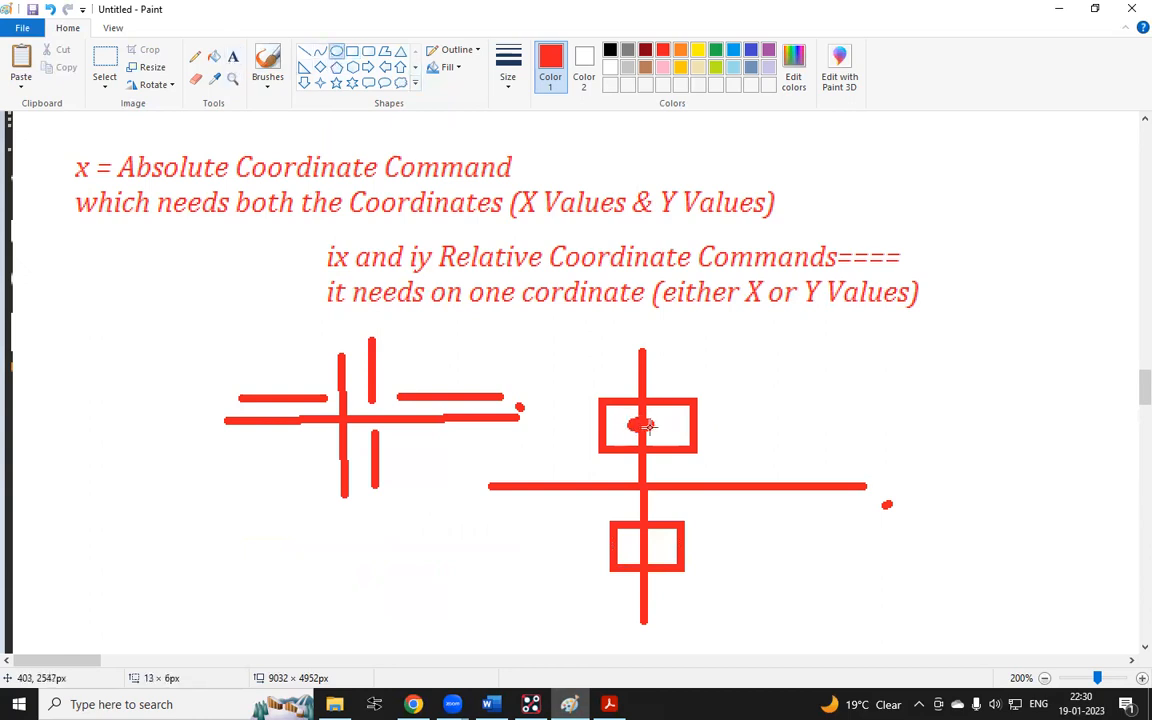
left_click_drag(735, 411, 740, 417)
left_click_drag(627, 468, 658, 490)
left_click(825, 349)
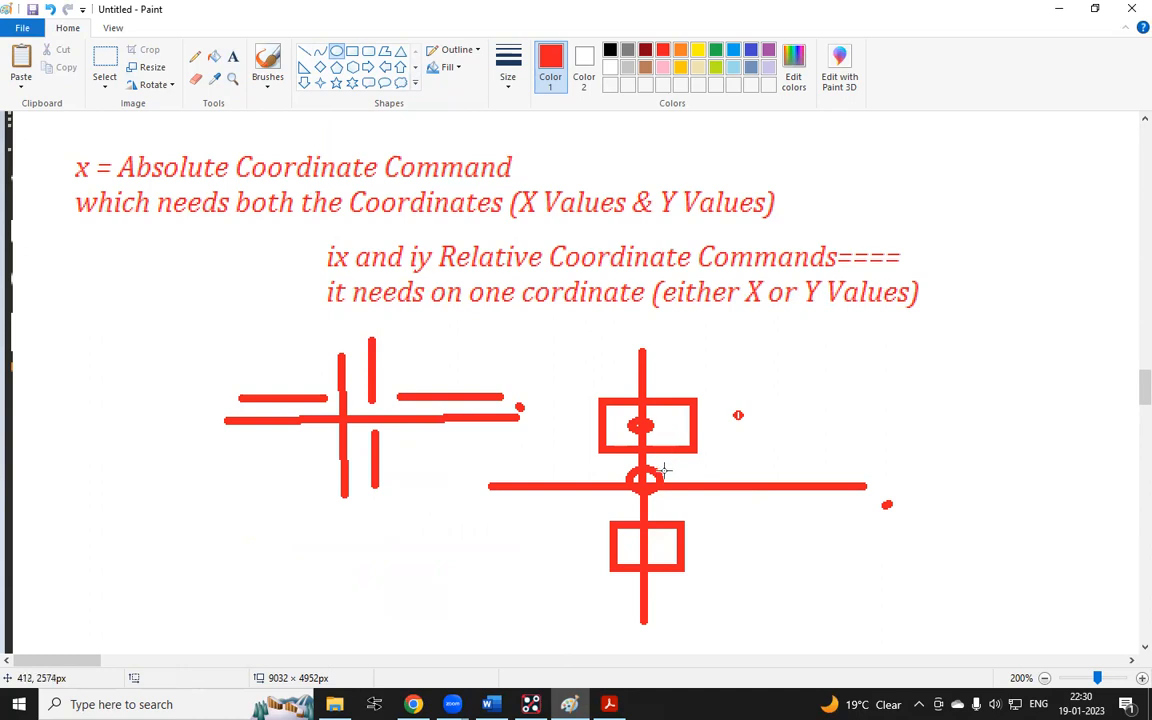
left_click_drag(661, 432, 664, 483)
left_click(820, 397)
left_click_drag(604, 440, 552, 446)
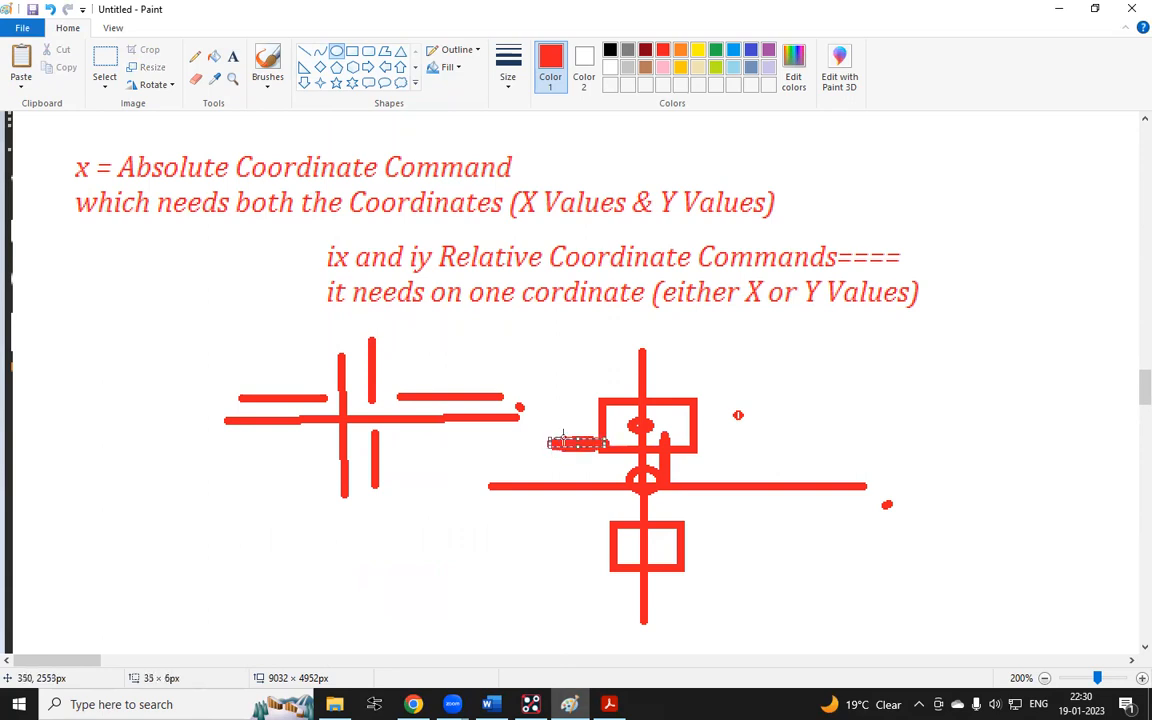
left_click(481, 472)
Switch to Allegro and change the drawing origin using the relative command iy -1.5
left_click(530, 704)
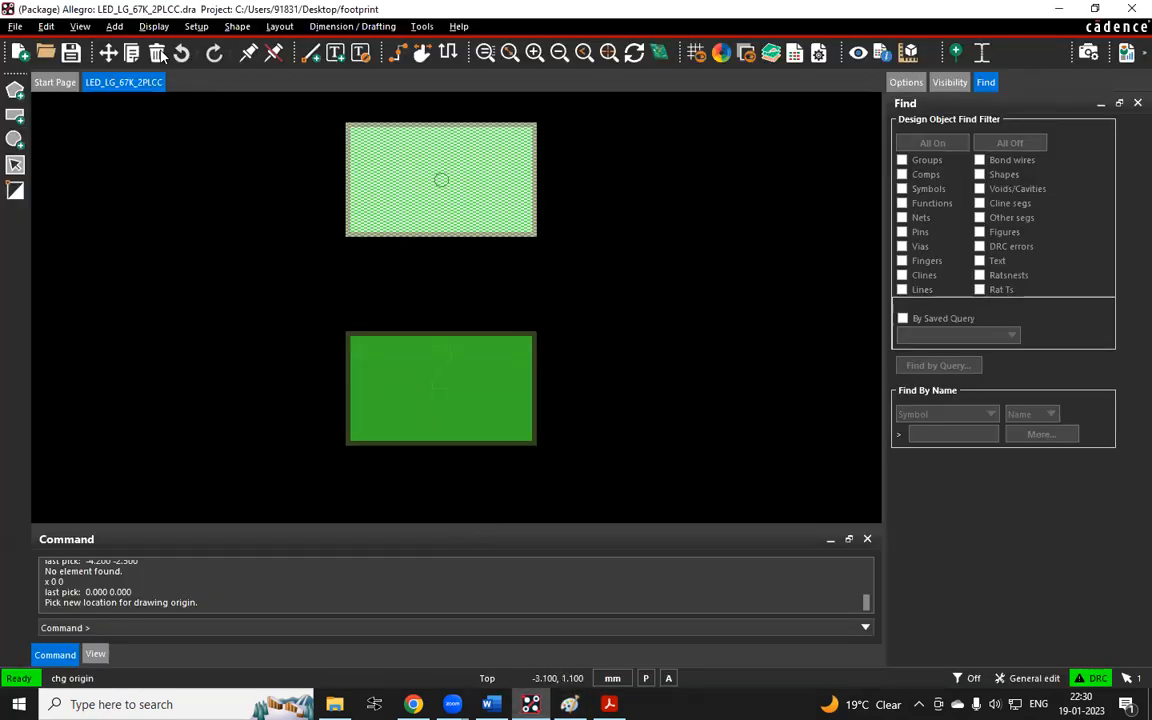
left_click(196, 27)
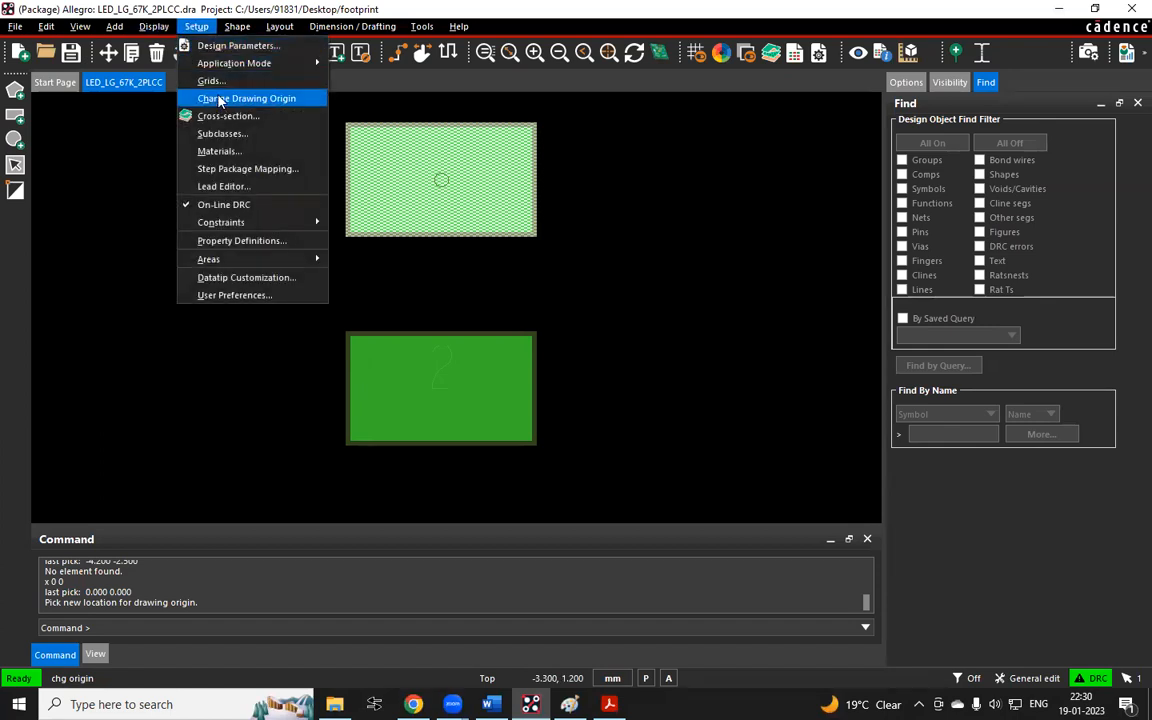
left_click(219, 99)
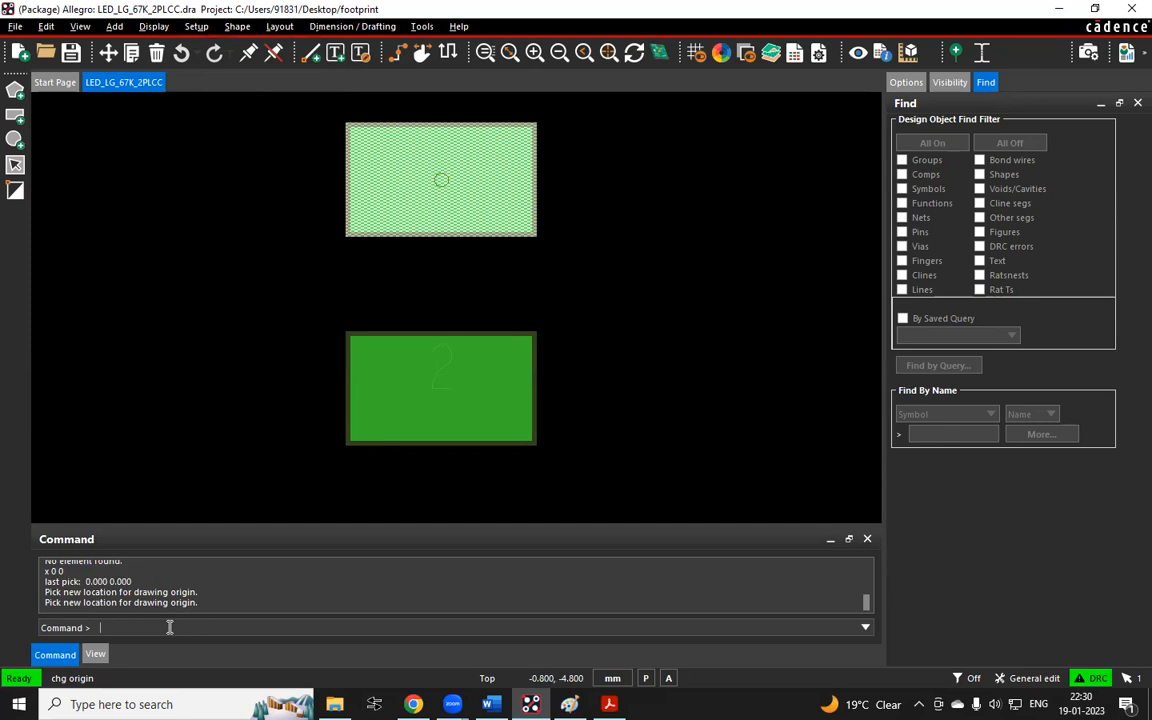
type("x")
key("Return")
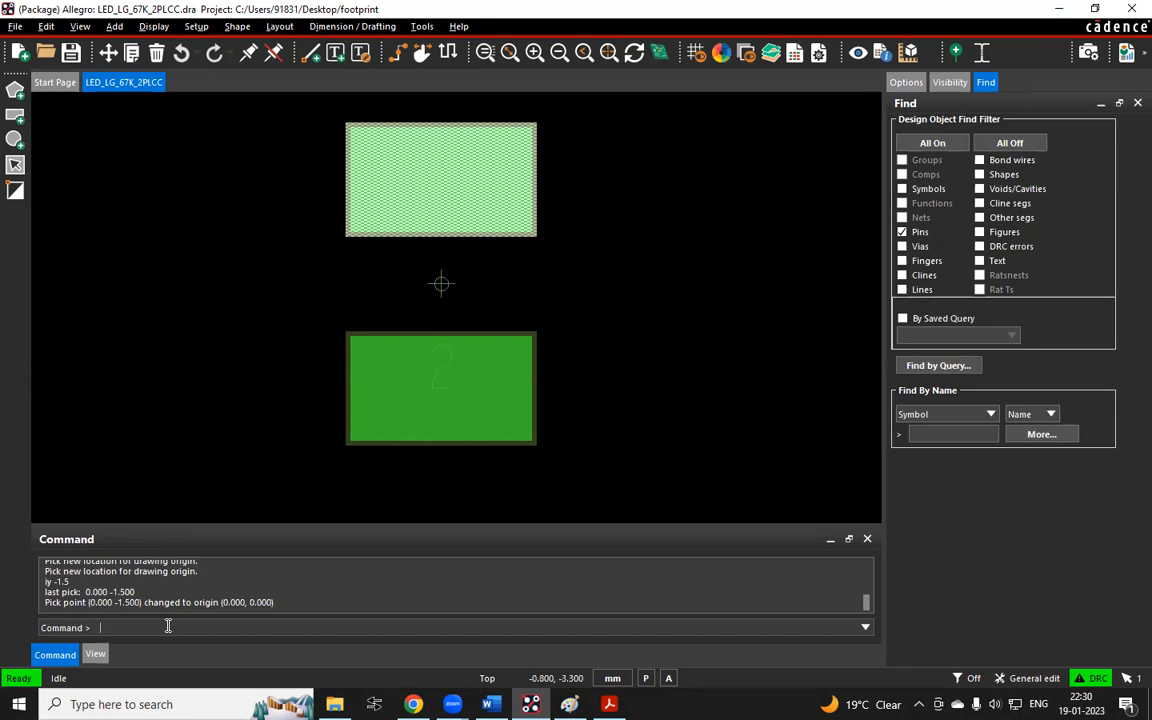
Move the drawing origin to the centre of pin 1 by snapping the new origin to the pin
right_click(130, 137)
left_click(114, 143)
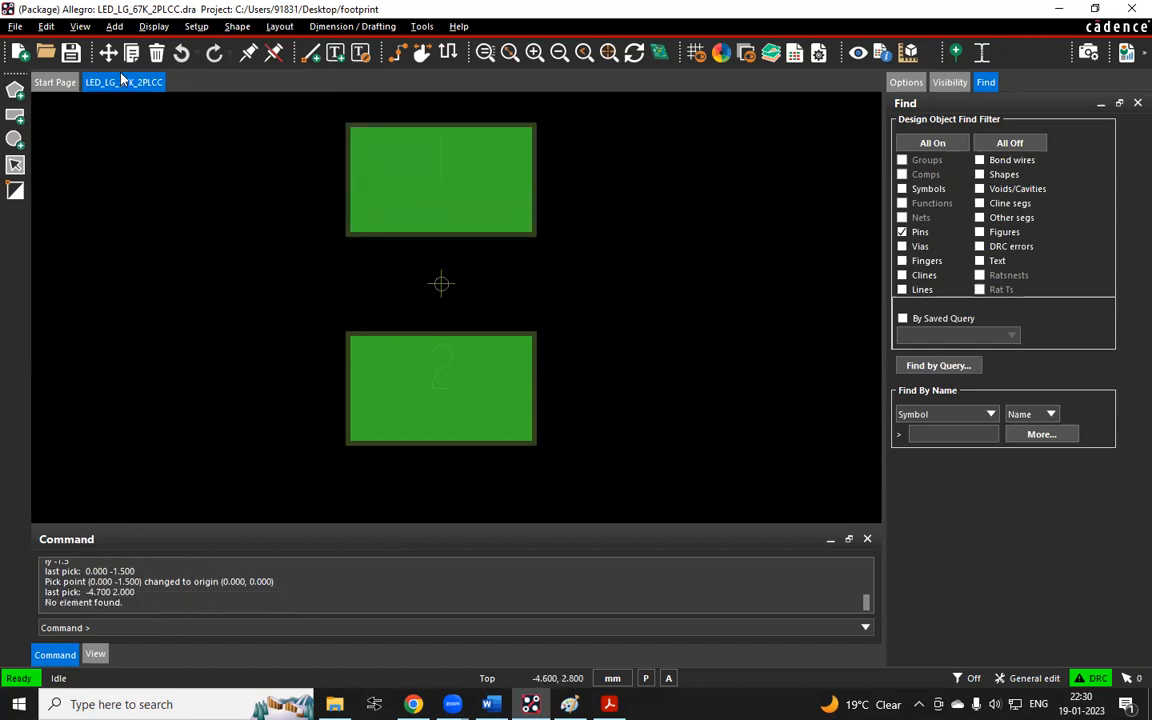
left_click(196, 27)
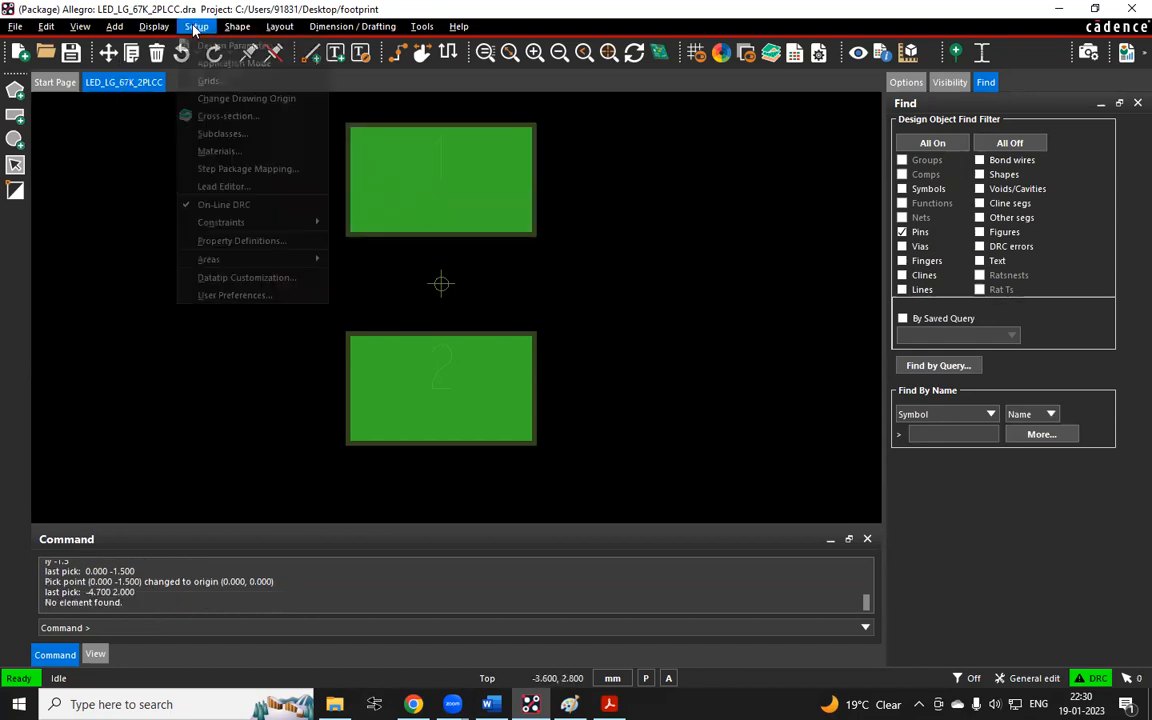
left_click(233, 98)
right_click(414, 198)
mouse_move(500, 224)
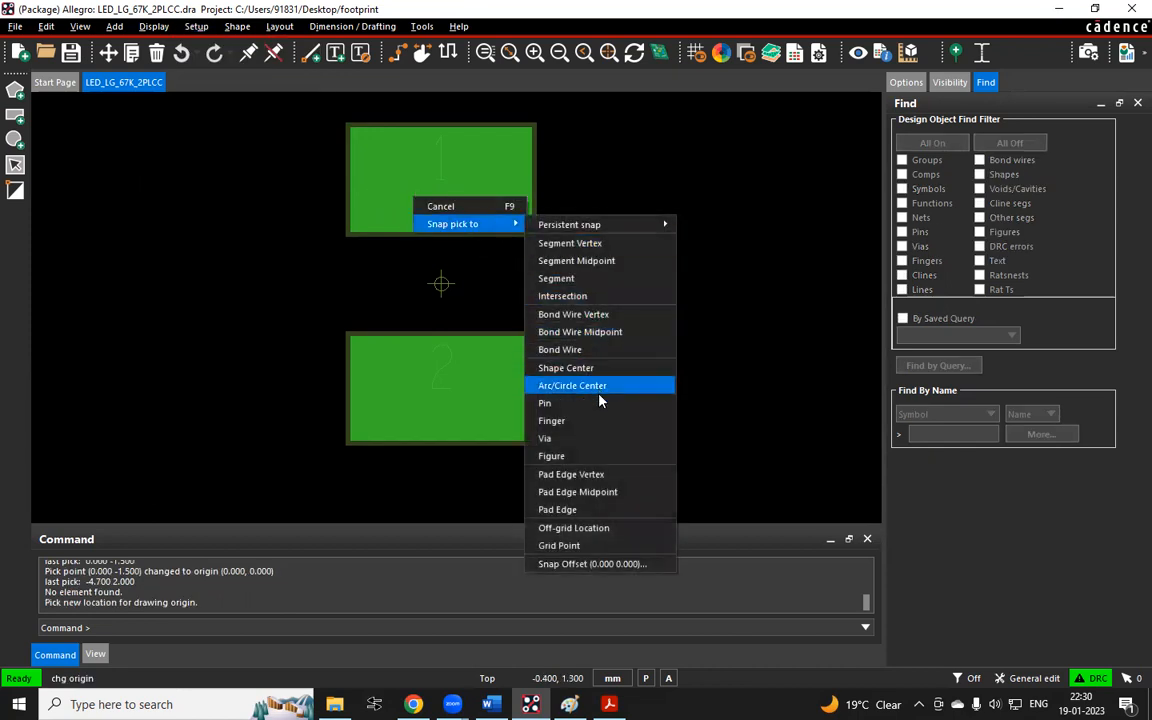
left_click(560, 402)
left_click(154, 216)
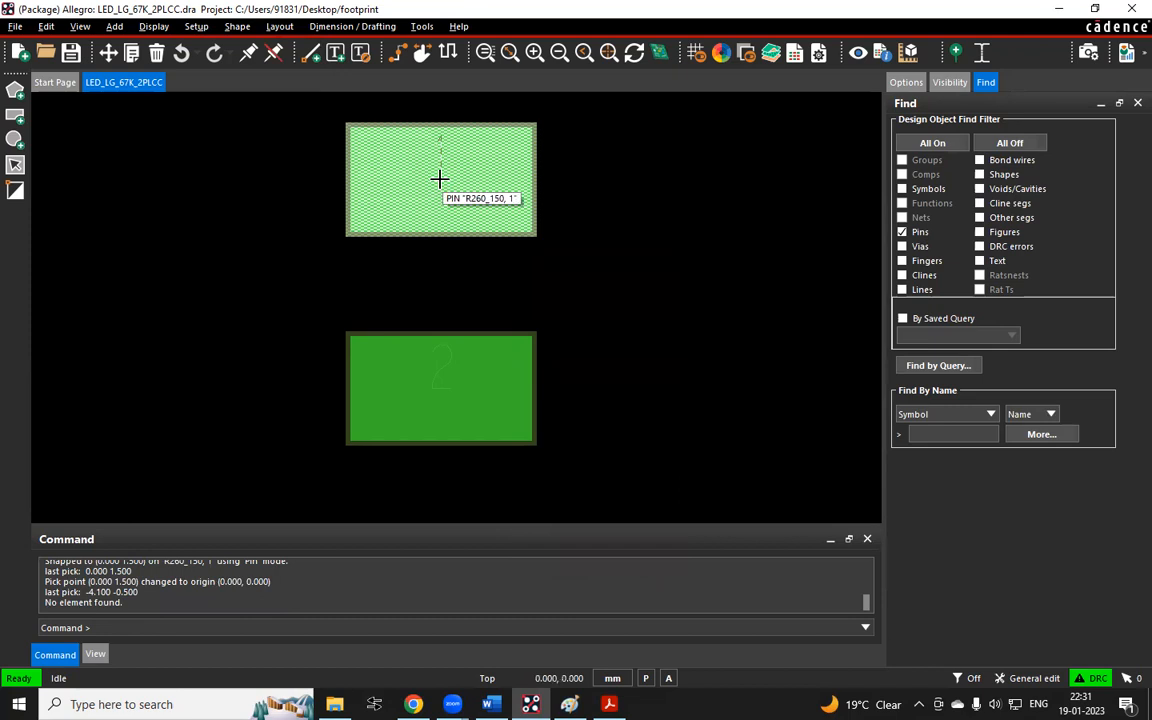
left_click_drag(242, 164, 706, 198)
left_click(186, 228)
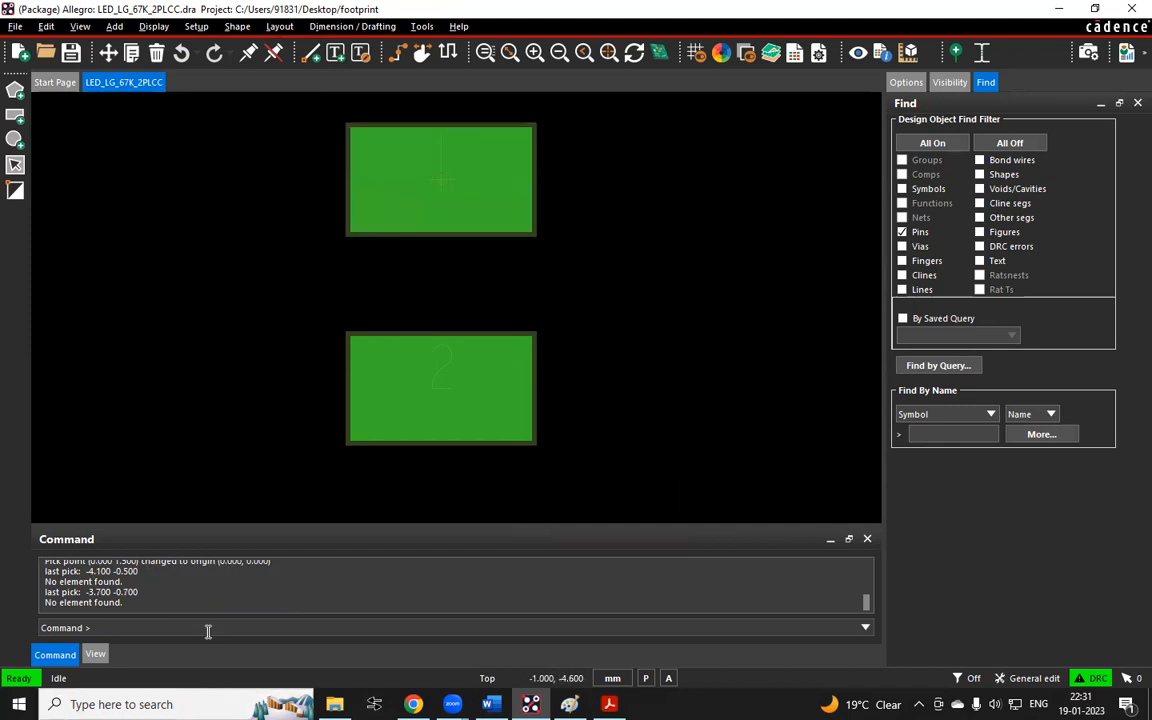
Pick the pin at the origin with absolute command x 0 0, then shift the drawing origin using iy -1.5
type("x 0 0")
key("Return")
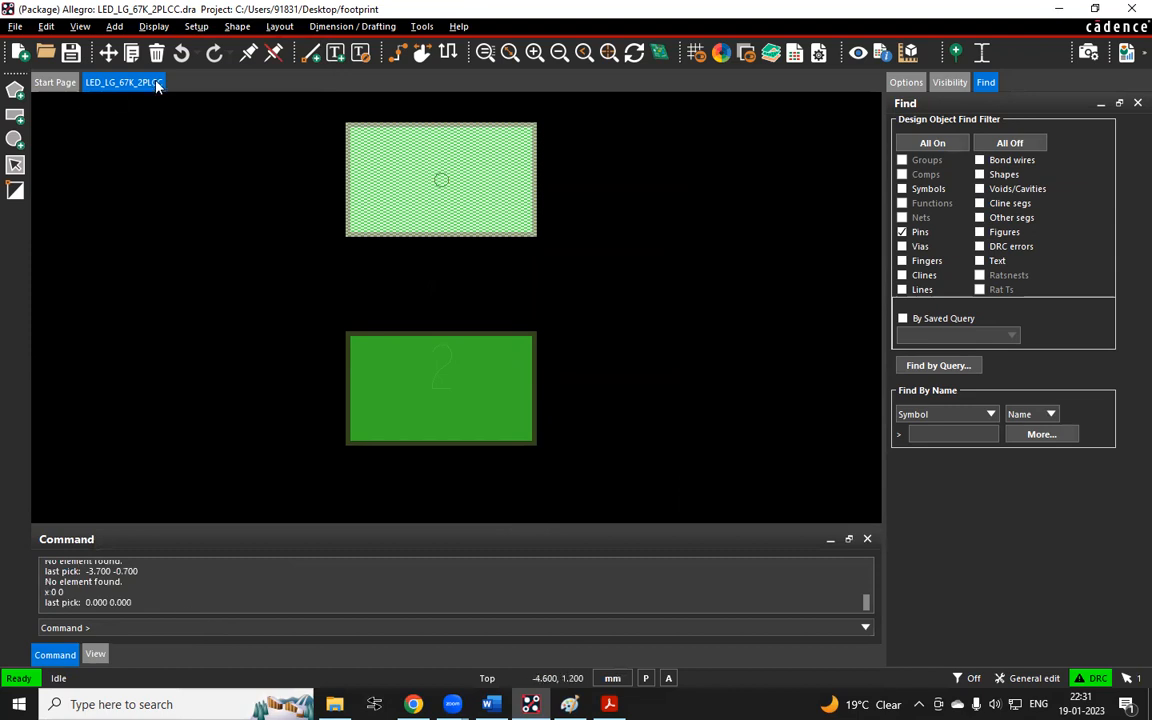
left_click(201, 31)
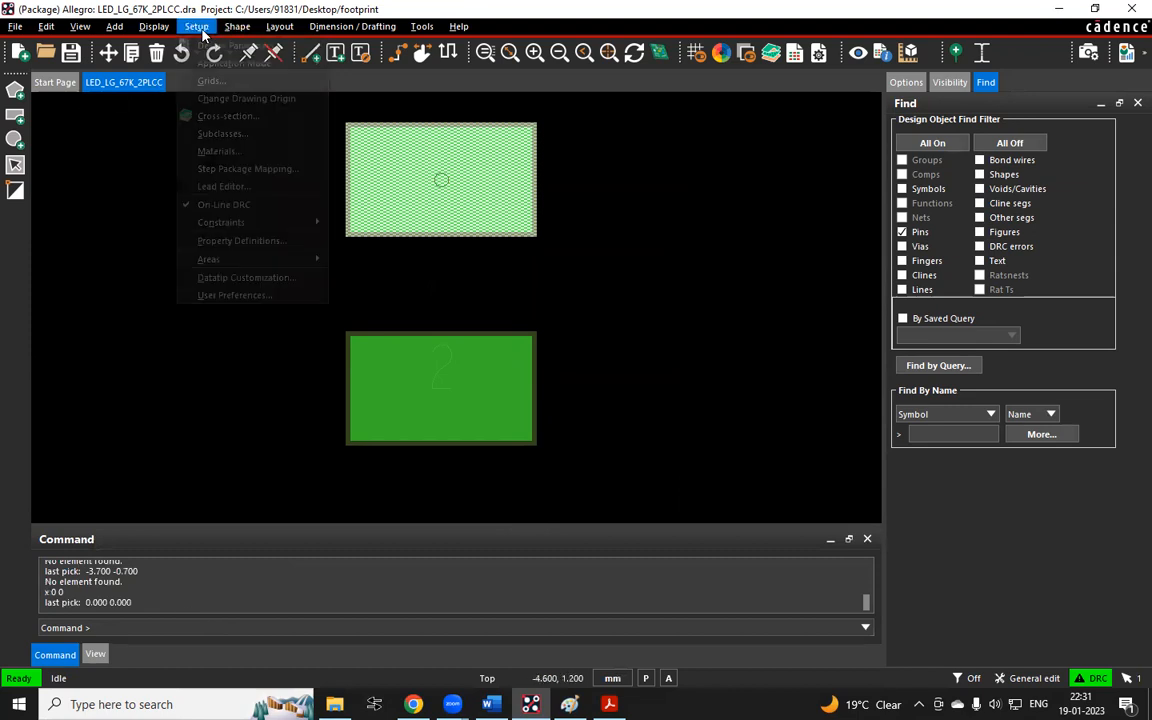
left_click(240, 98)
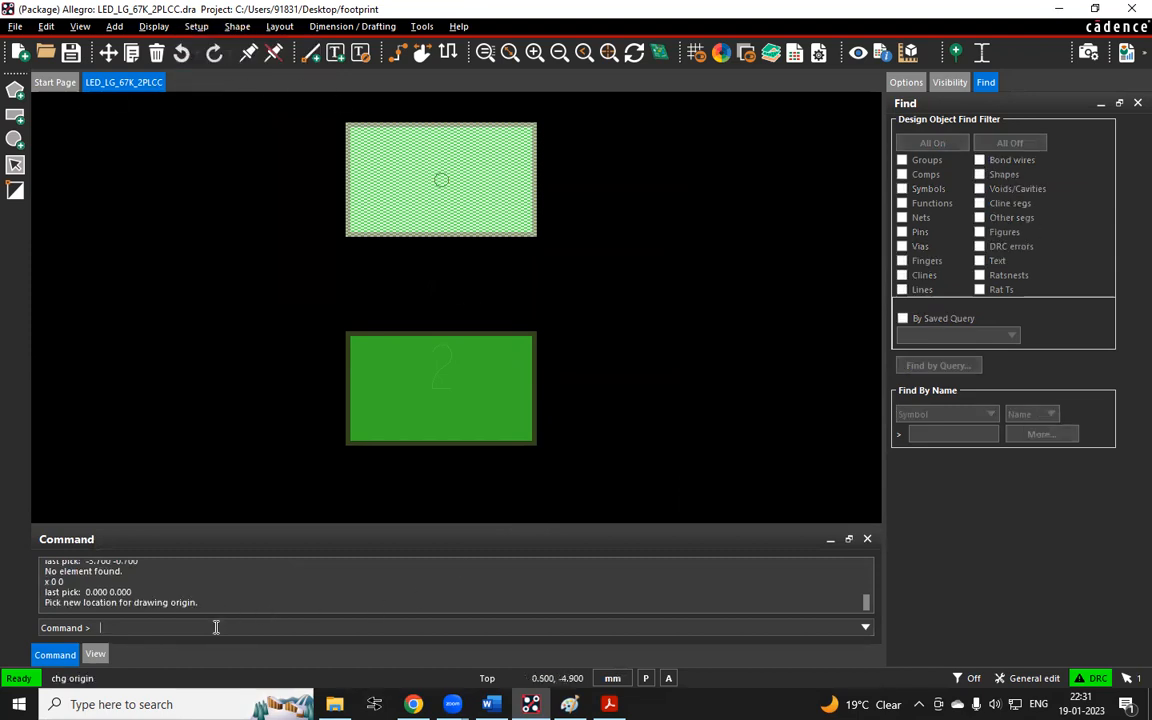
type("x")
key("Return")
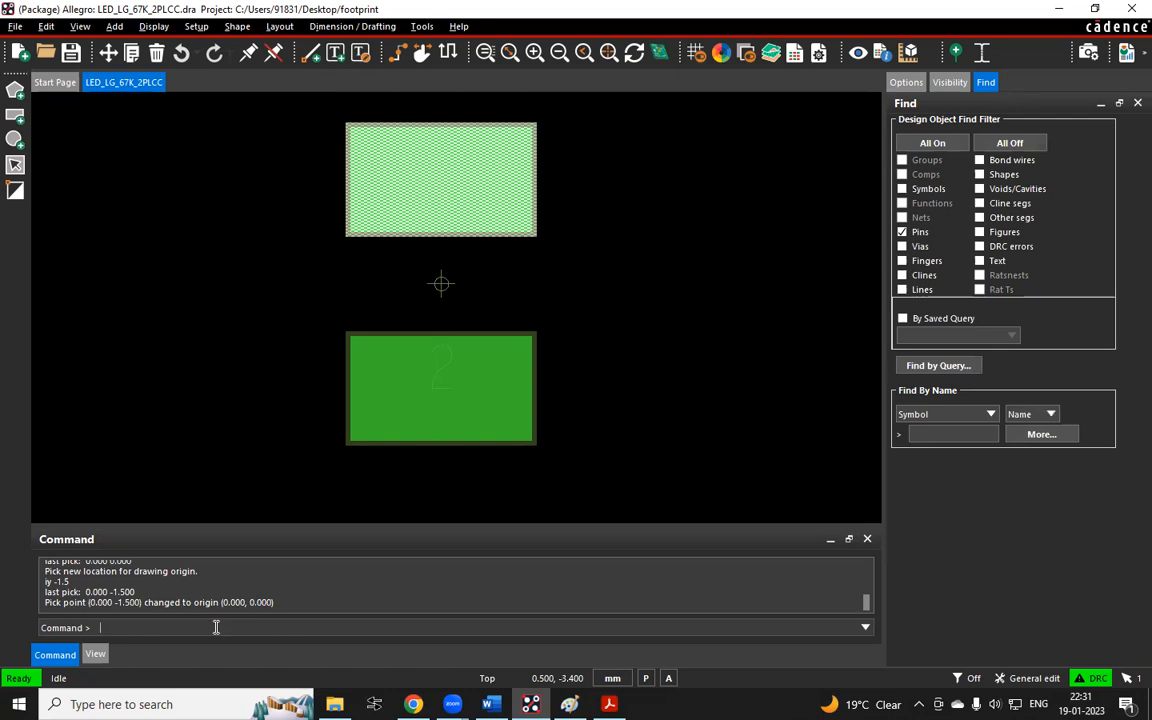
Change the drawing origin again, snapping it to the centre of pin 1
left_click(196, 26)
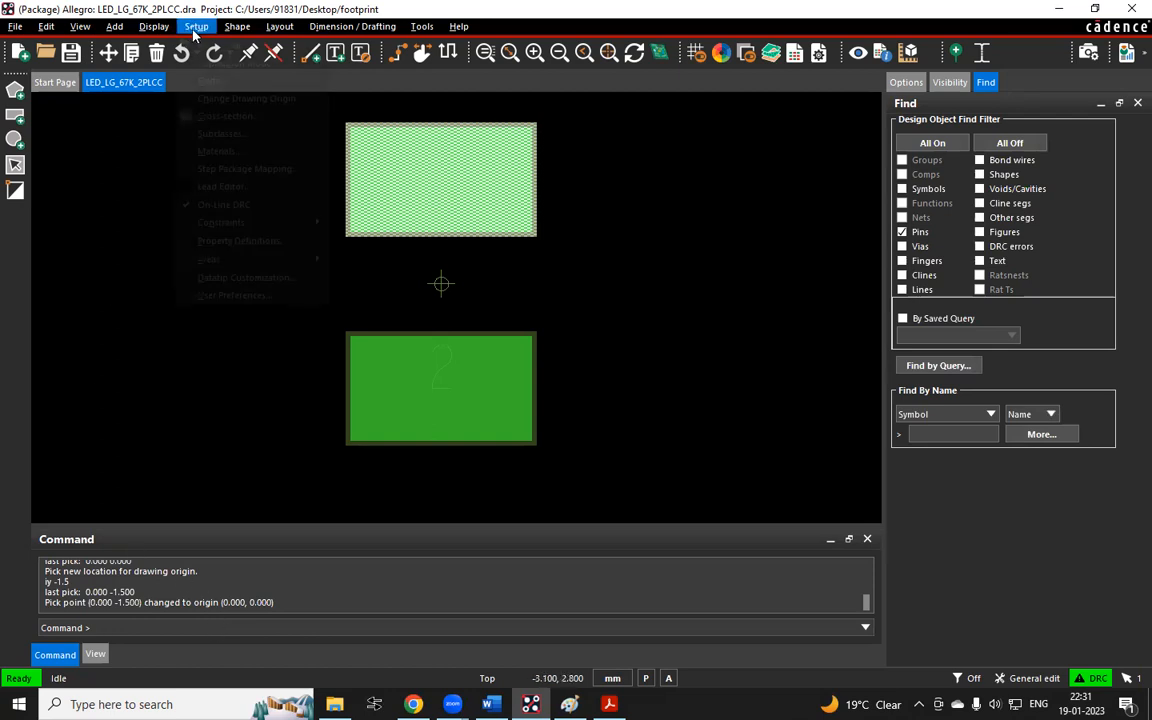
left_click(226, 97)
right_click(437, 178)
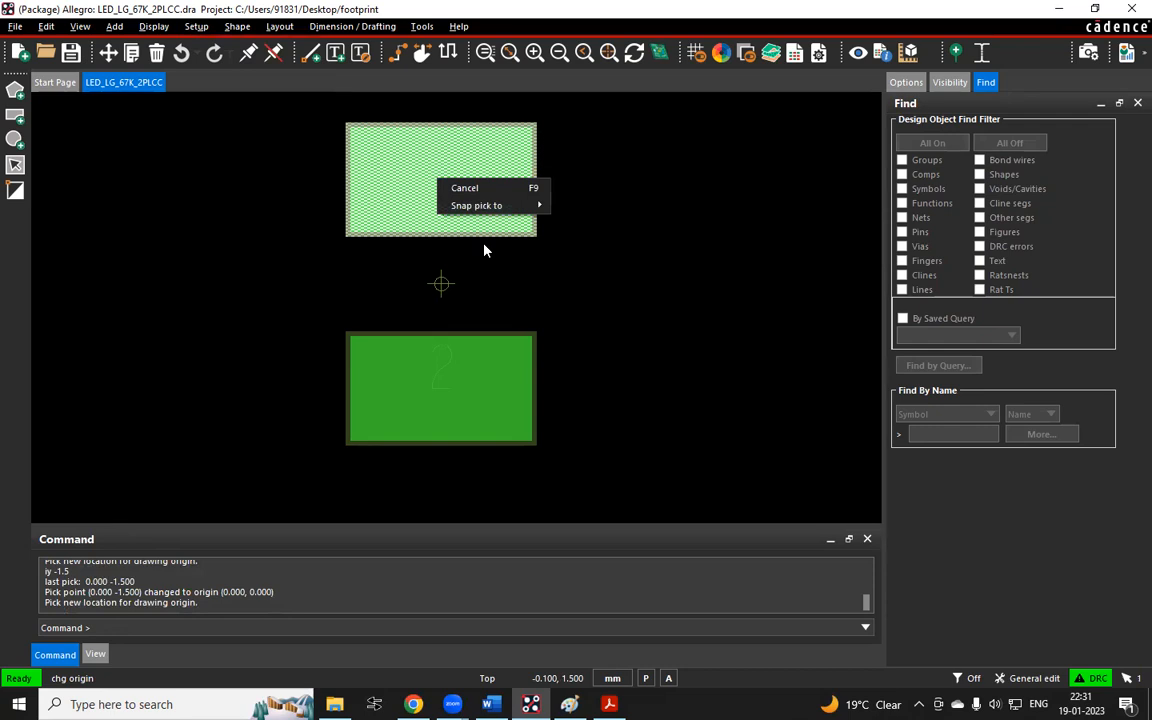
mouse_move(494, 204)
left_click(578, 384)
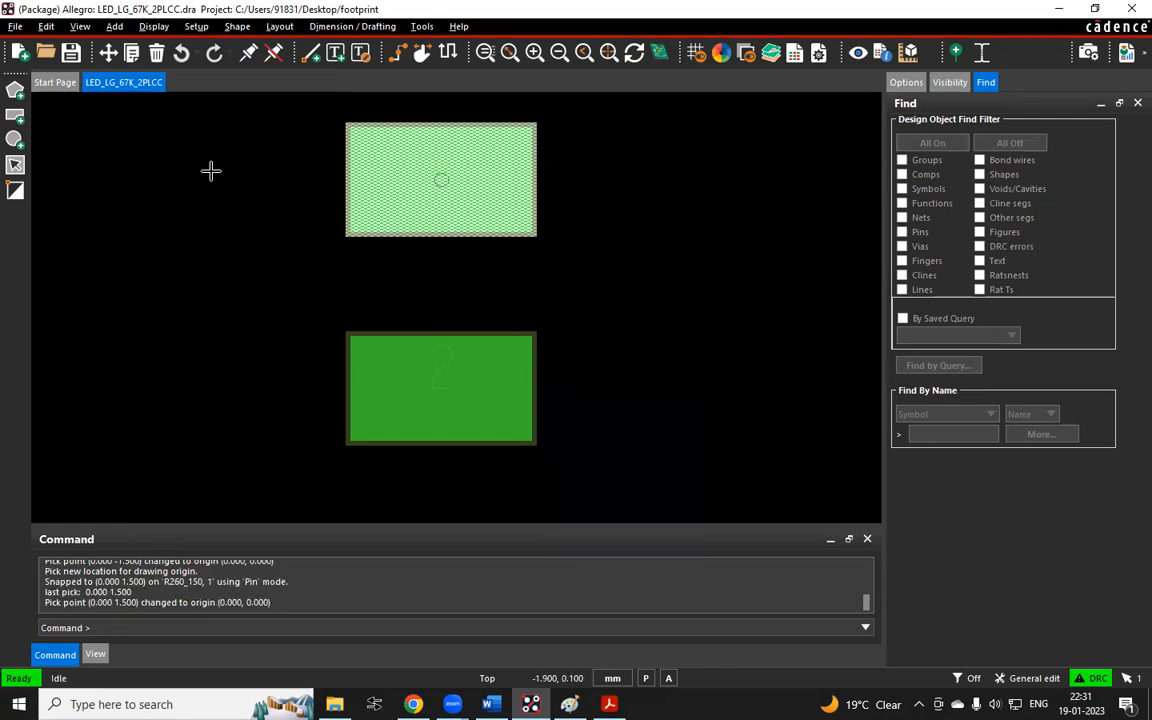
left_click(171, 152)
left_click_drag(624, 149, 709, 241)
left_click(201, 218)
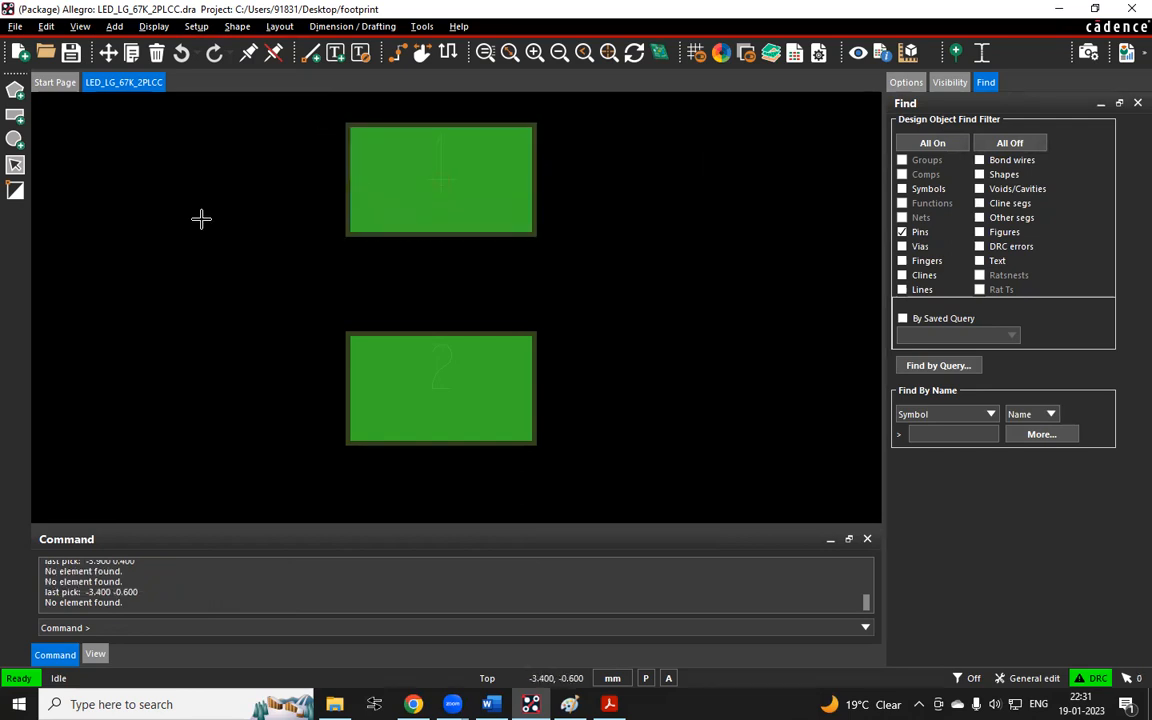
Pick the pin at x 0 0 and shift the drawing origin along X with the relative command ix 1.5
type("x 0 0")
key("Return")
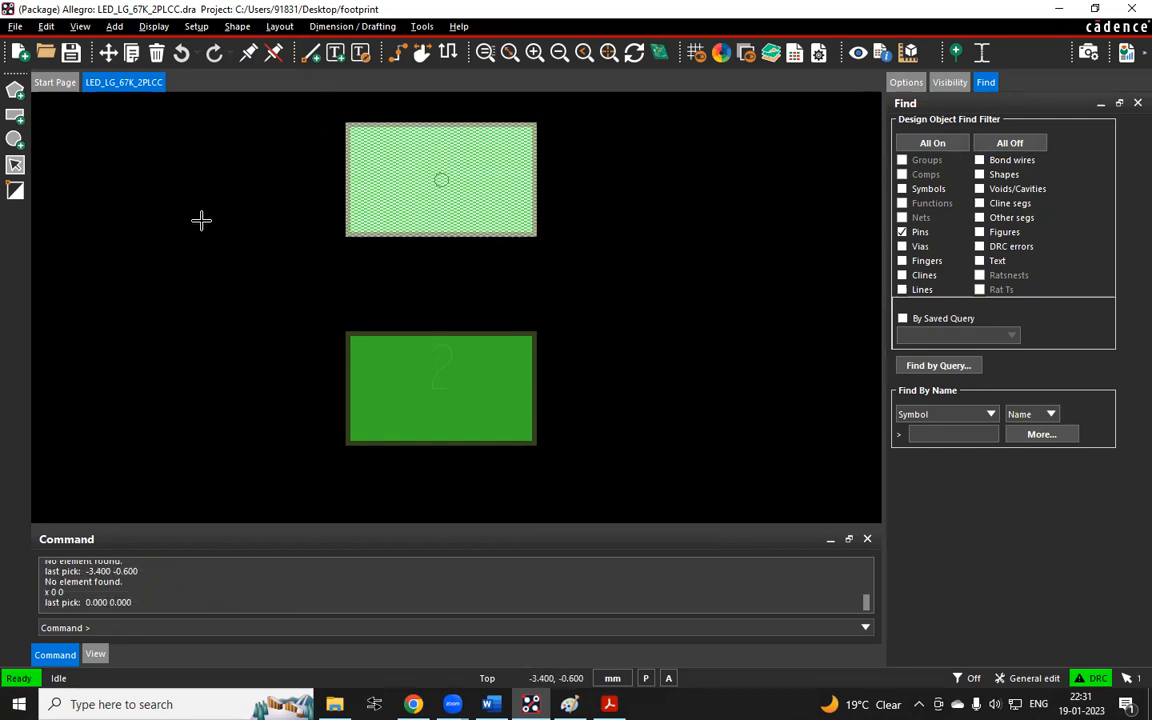
left_click(196, 27)
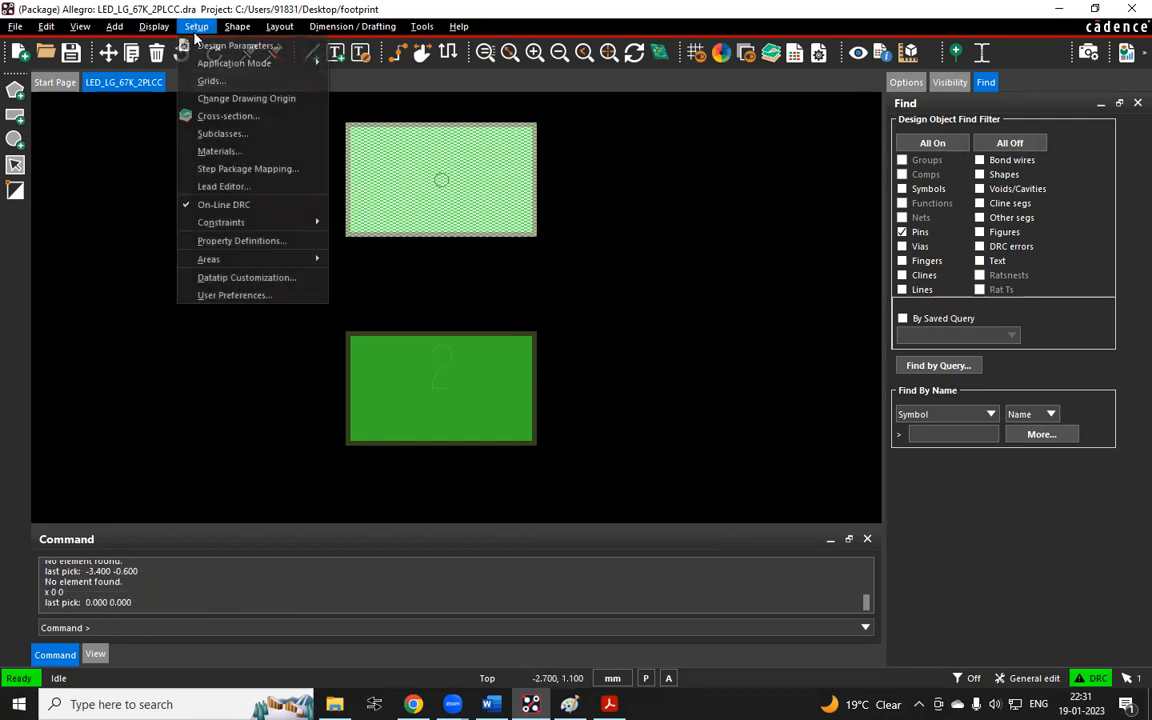
left_click(240, 99)
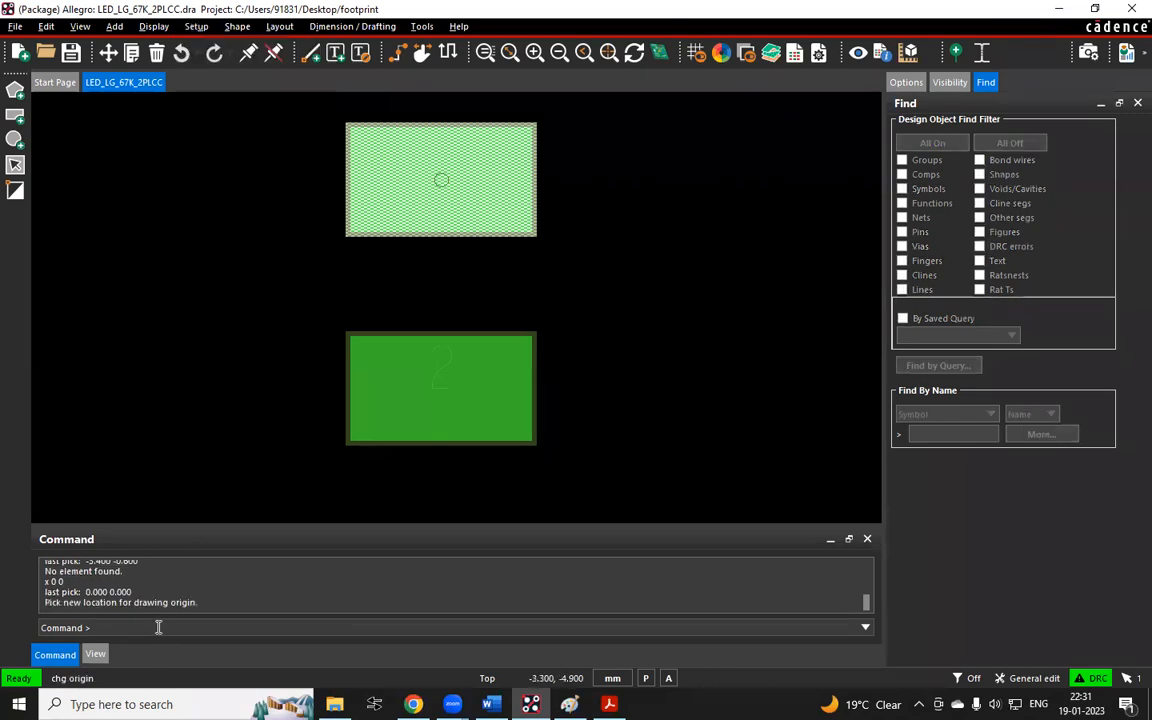
type("ix 1.5")
key("Return")
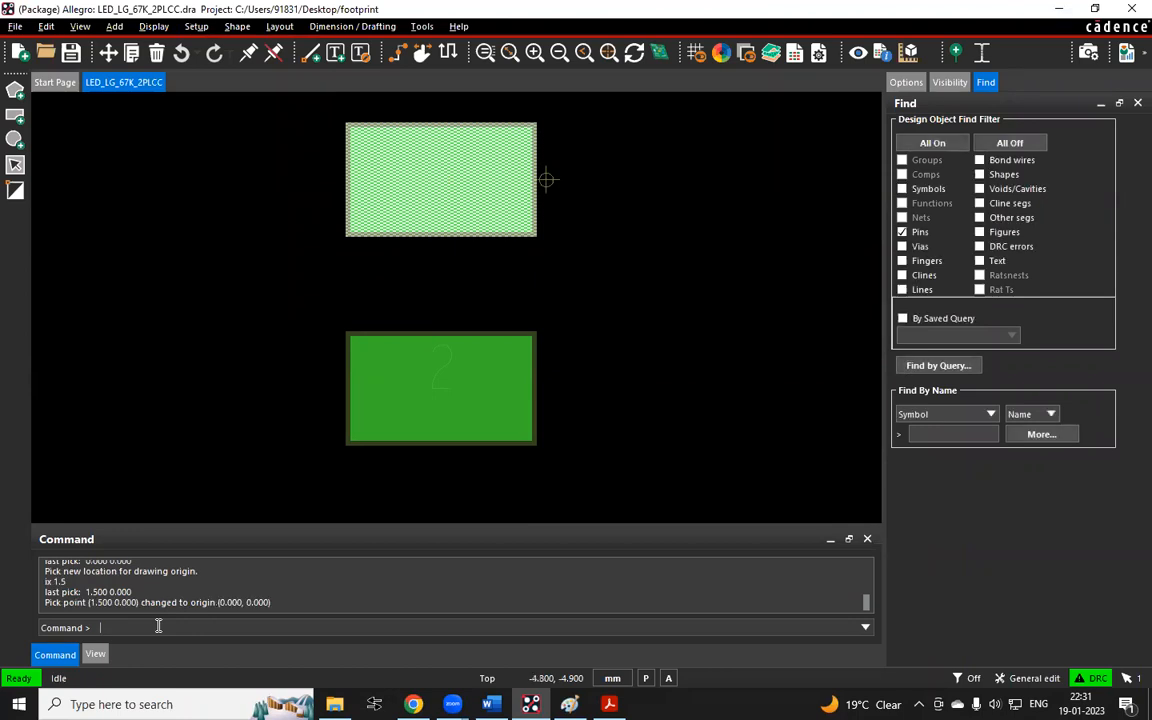
scroll(559, 177, "up", 1)
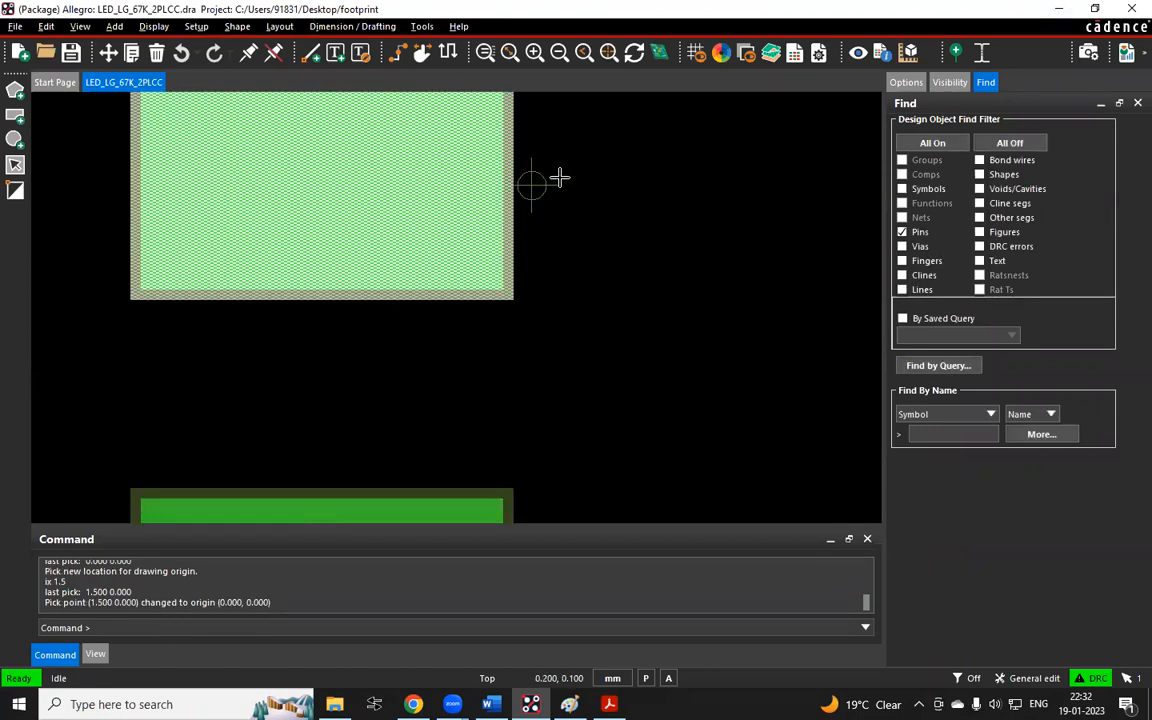
scroll(559, 177, "down", 1)
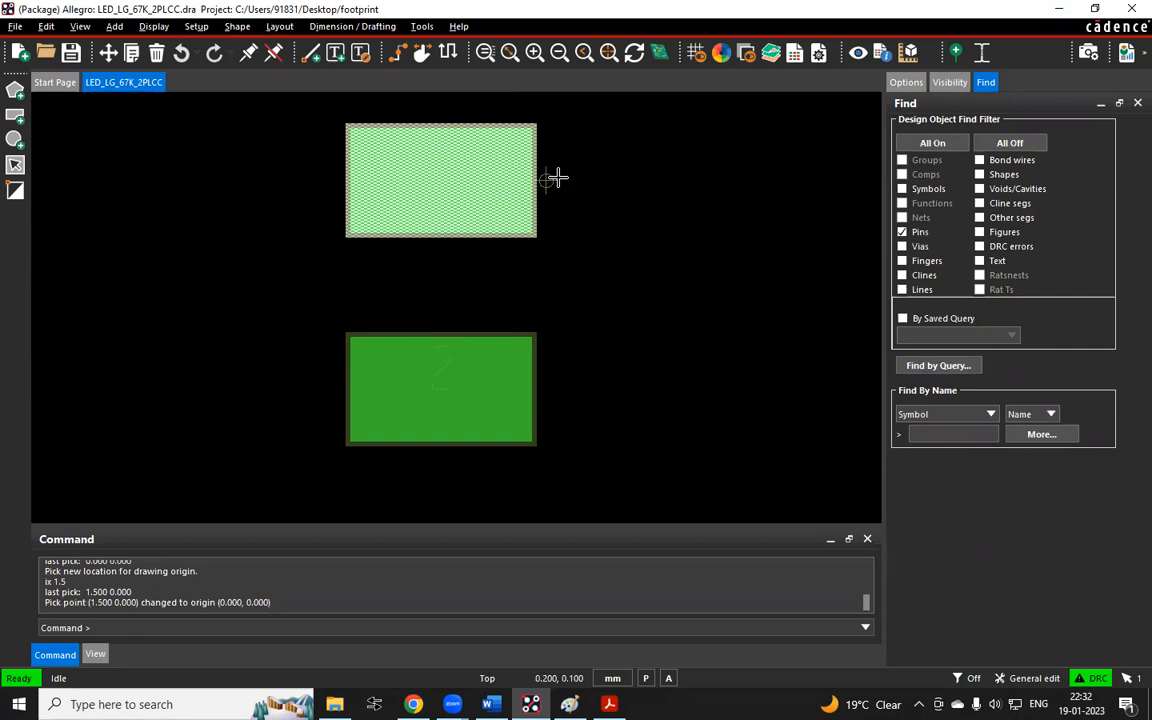
scroll(543, 184, "up", 1)
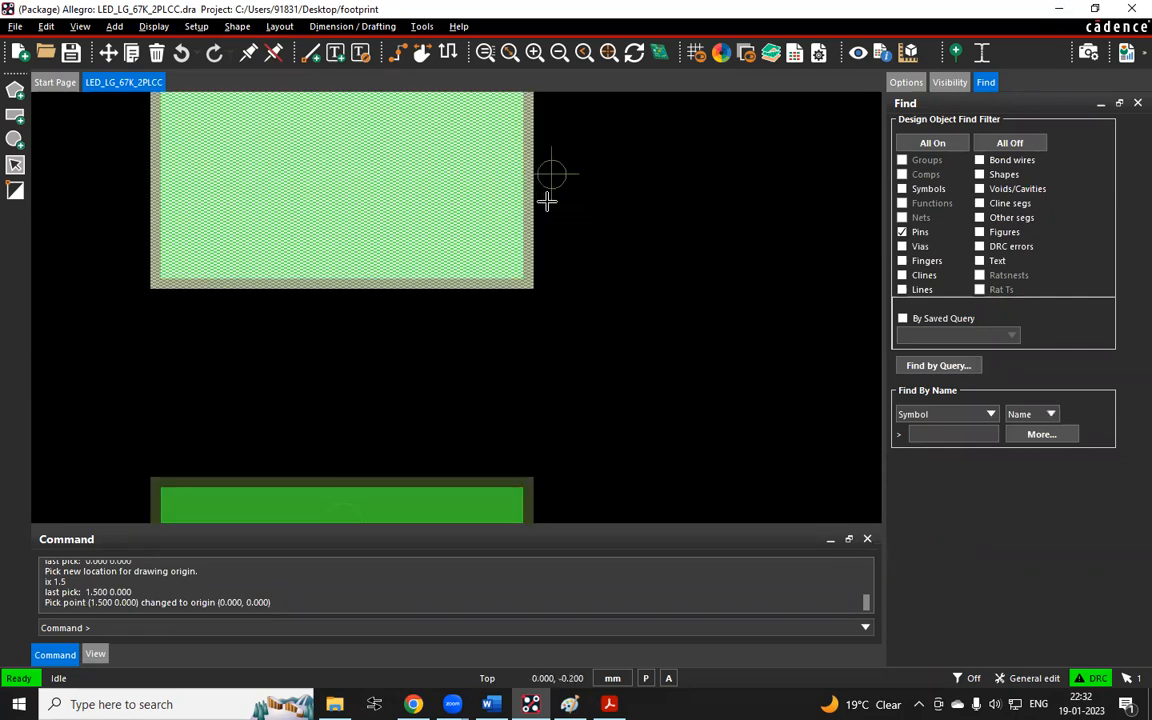
scroll(545, 200, "down", 1)
left_click(216, 172)
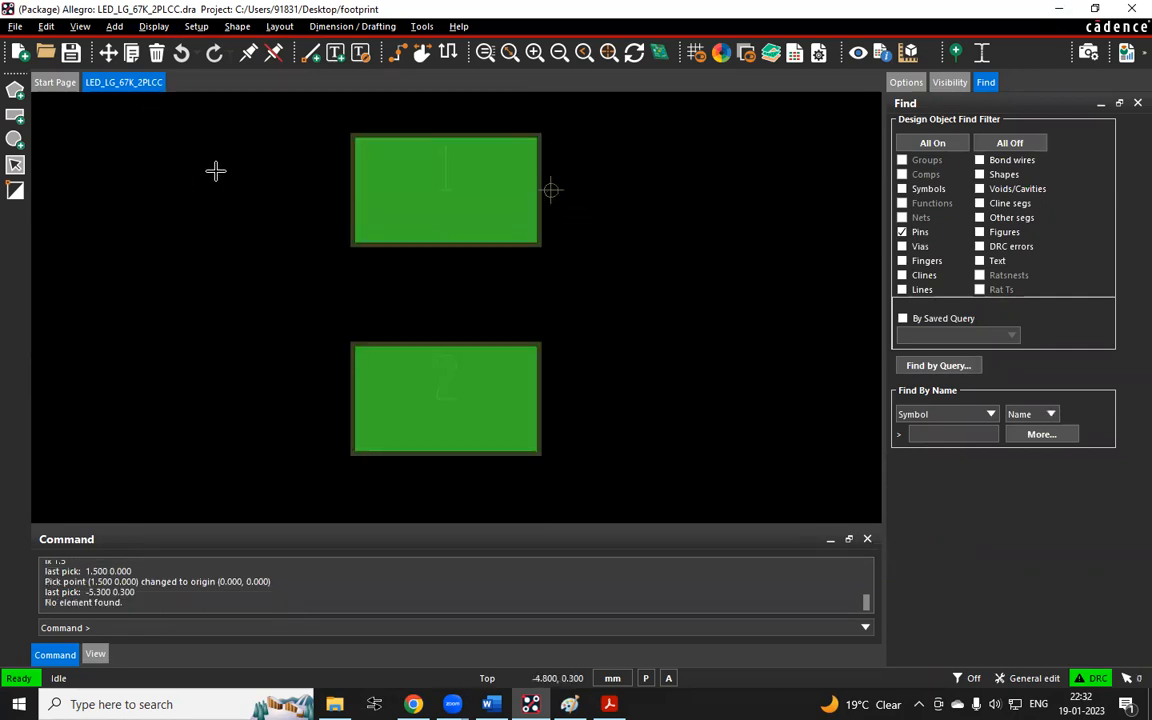
Snap the drawing origin back onto pin 1's centre and repeat the x 0 0 pick to select it
left_click(200, 27)
left_click(235, 95)
right_click(396, 174)
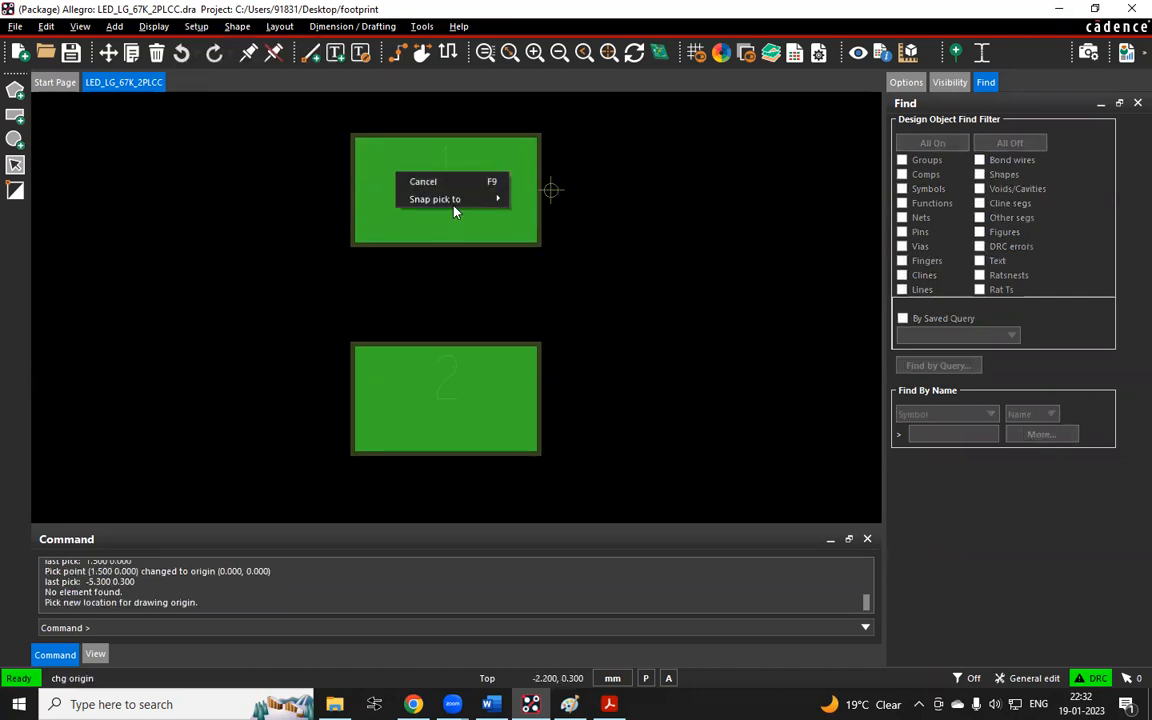
mouse_move(454, 200)
left_click(576, 375)
left_click(224, 184)
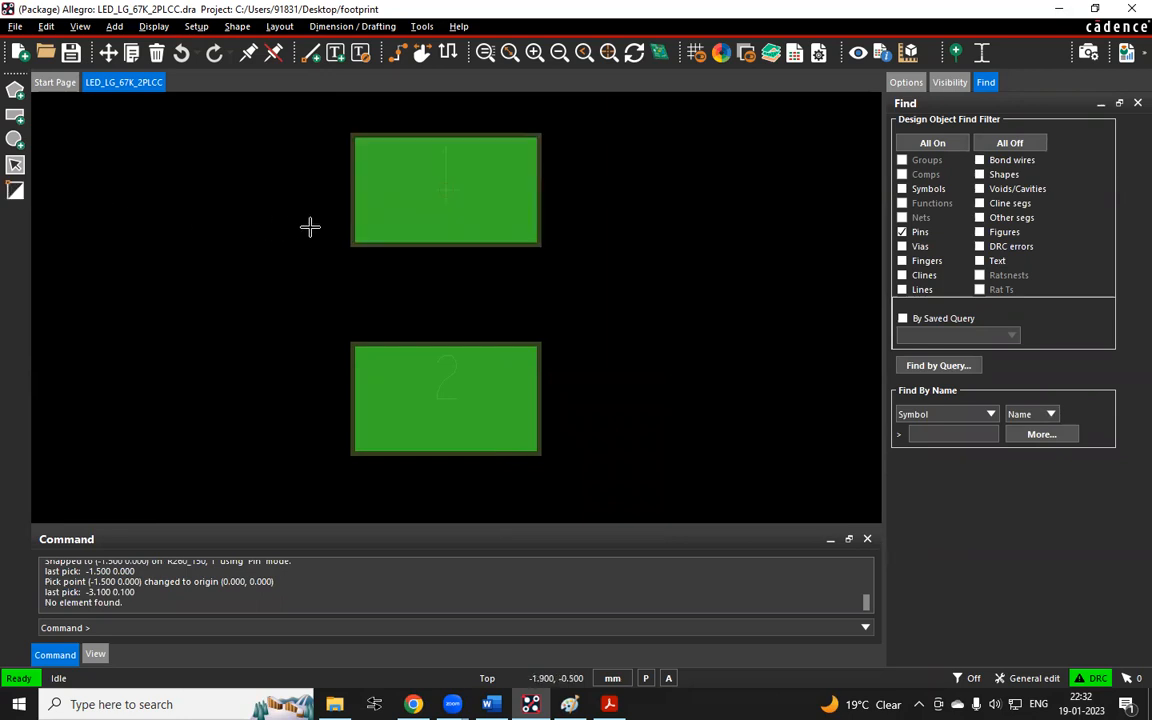
left_click_drag(203, 144, 272, 348)
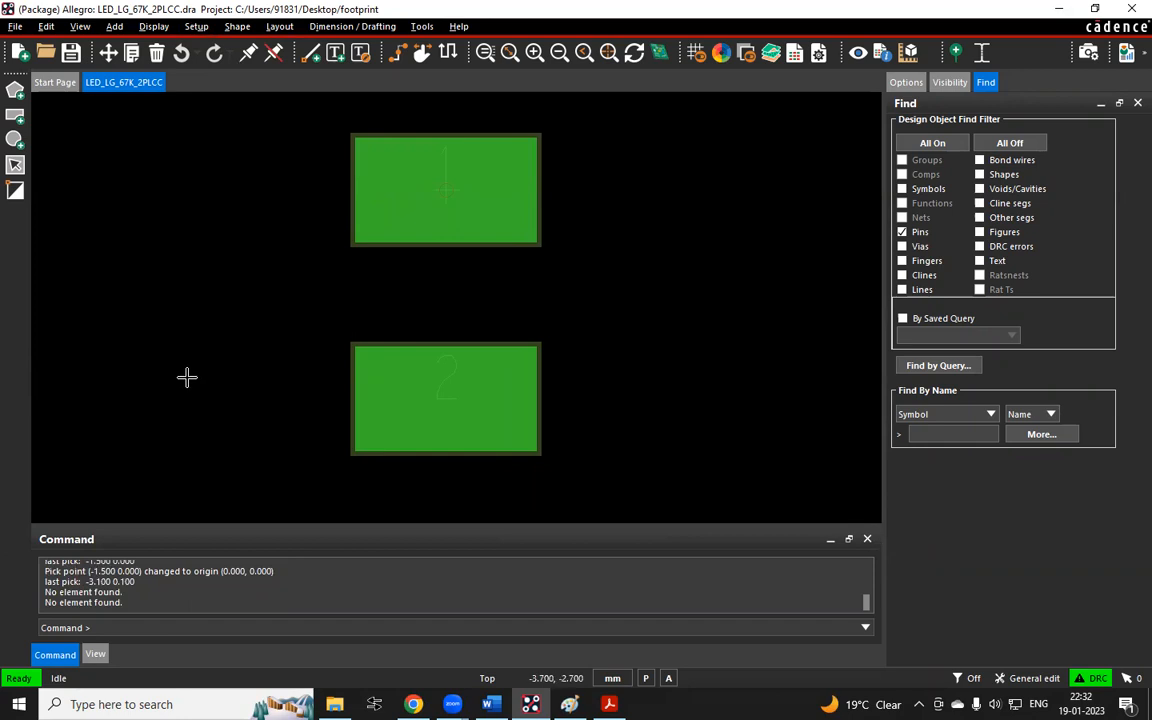
key("Return")
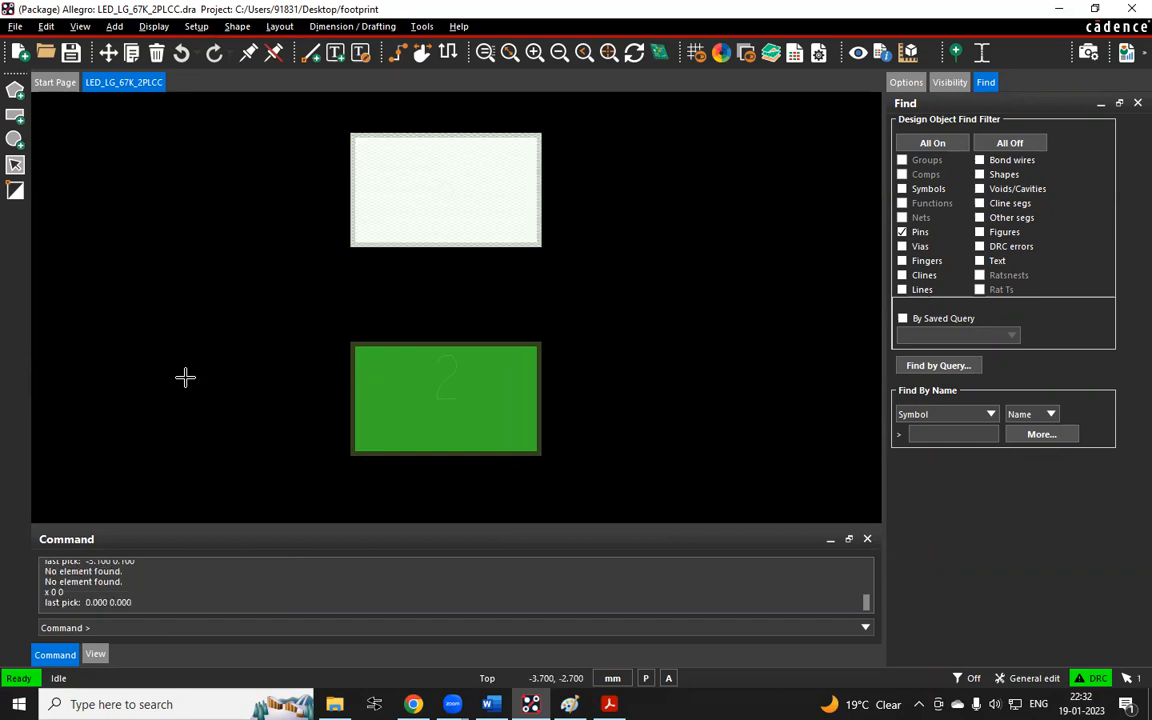
Shift the drawing origin along negative X with the relative command ix -1.5
left_click(196, 26)
left_click(235, 98)
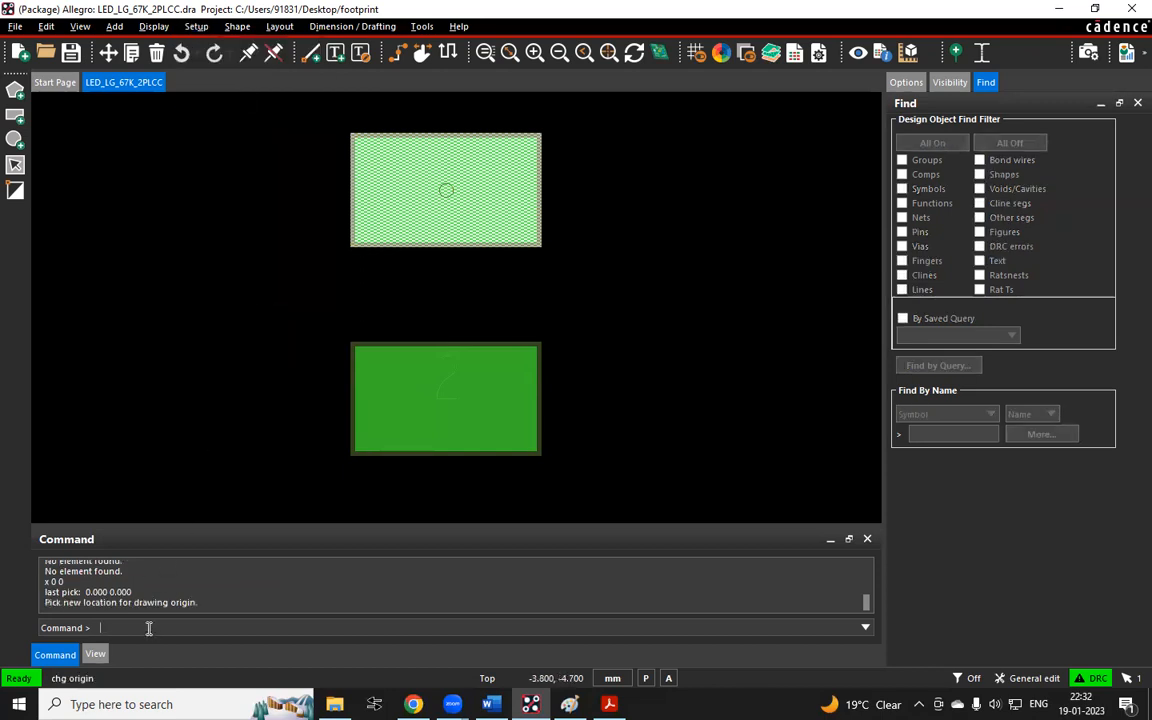
type("ix -")
key("Return")
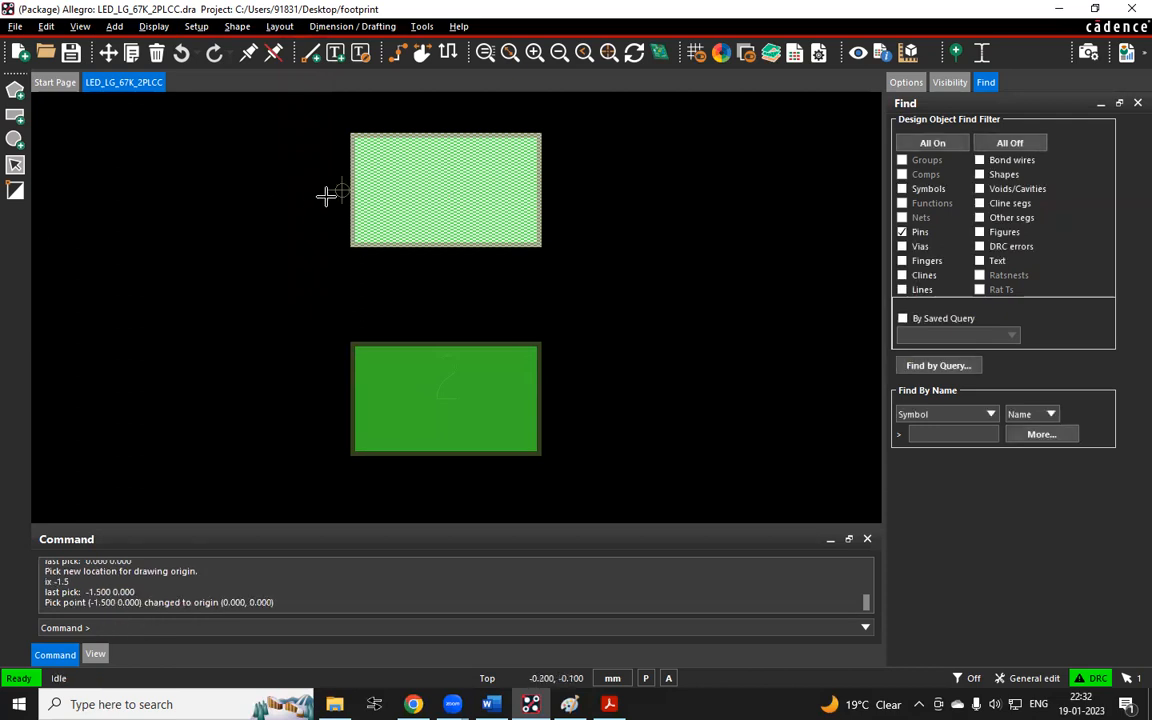
scroll(327, 195, "up", 2)
scroll(275, 216, "down", 2)
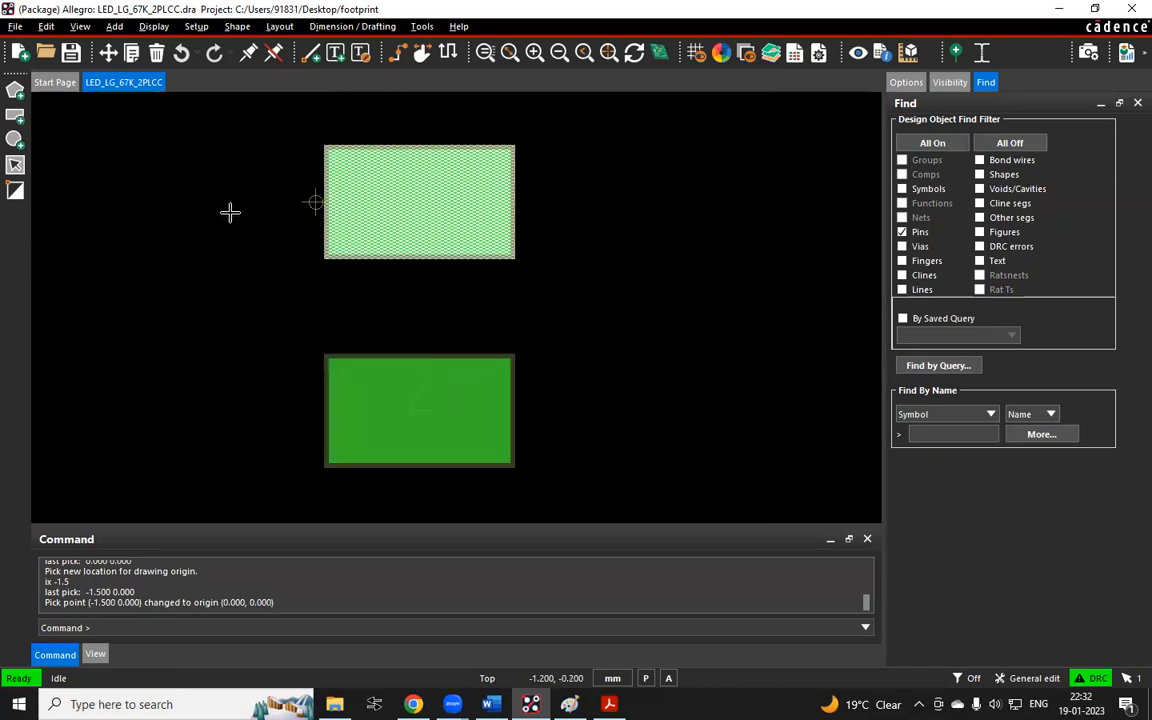
left_click(227, 213)
Relocate the drawing origin to pin 1's centre, trying Segment Midpoint snap before using Pin snap
left_click(196, 26)
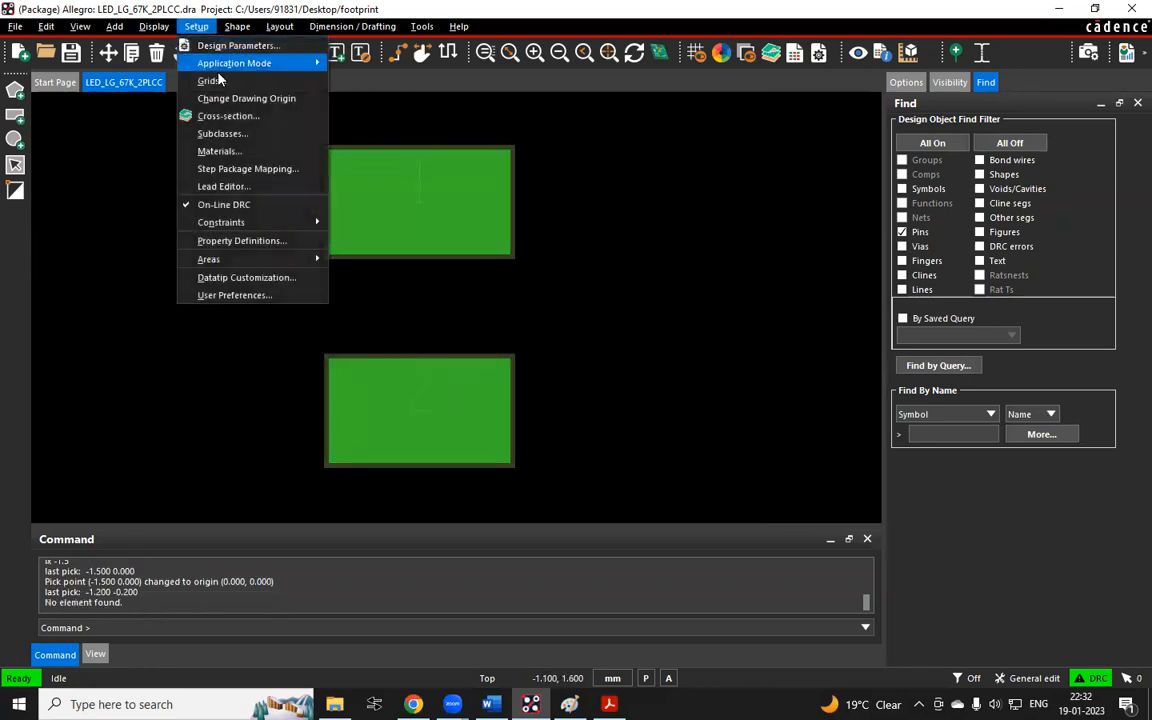
left_click(235, 98)
right_click(380, 204)
mouse_move(438, 228)
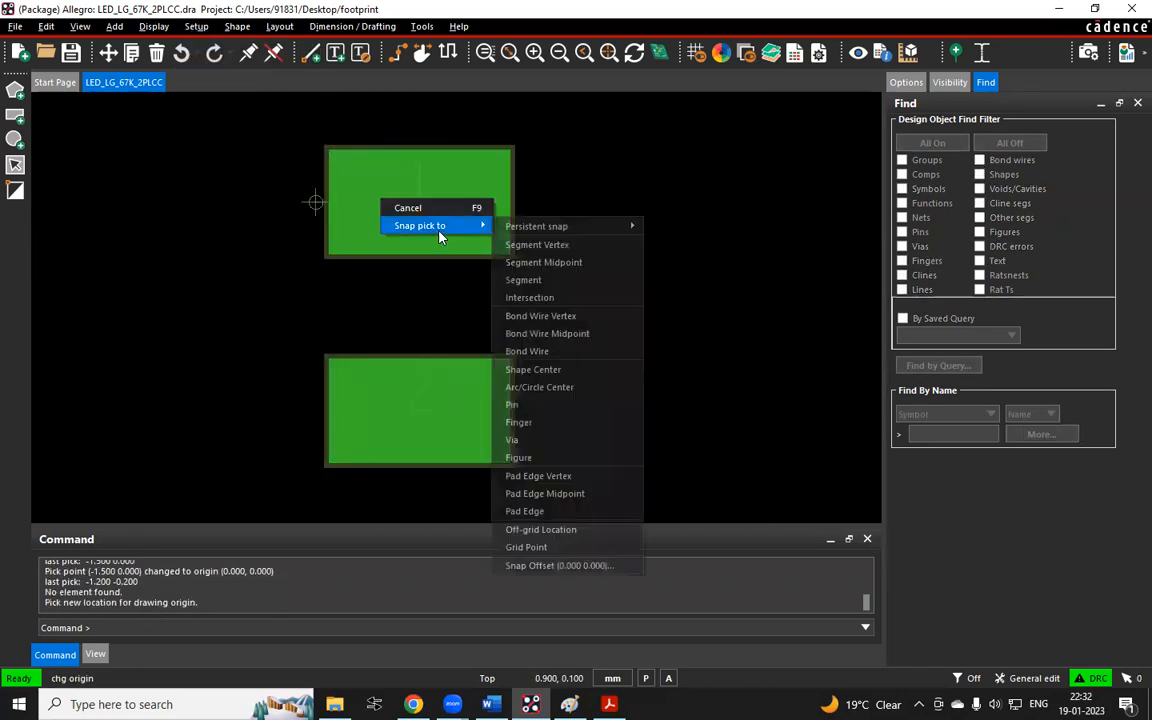
left_click(540, 262)
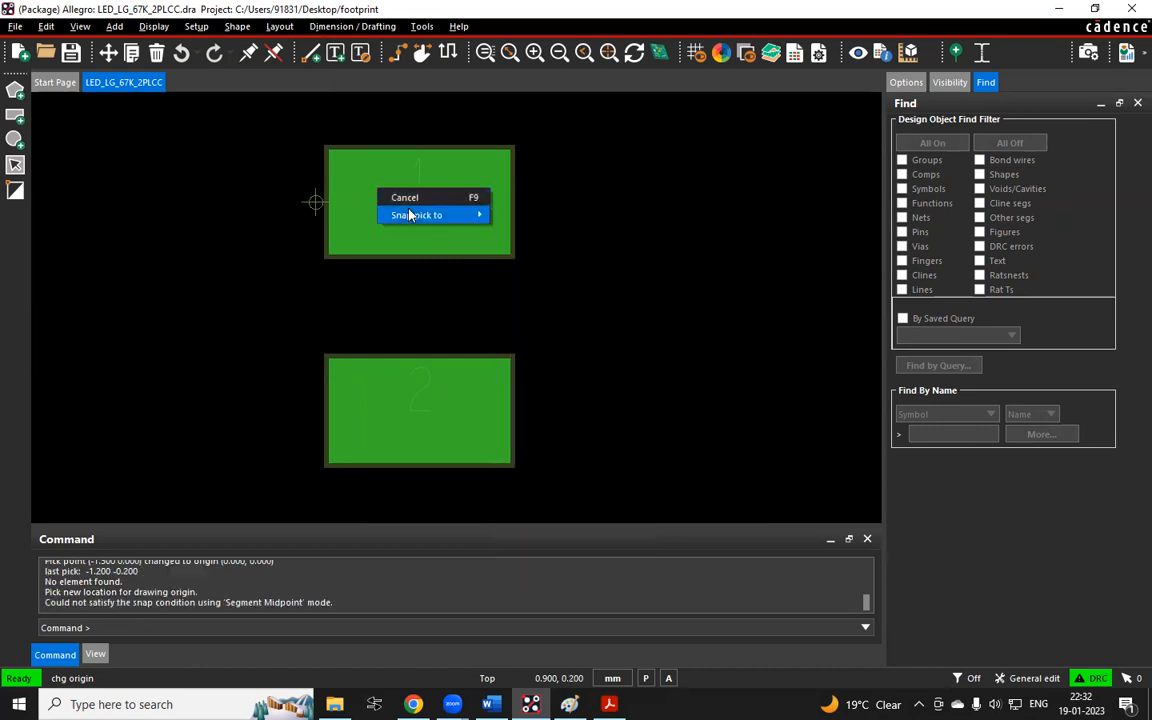
mouse_move(416, 215)
left_click(558, 395)
left_click(108, 163)
Select the pin sitting at the origin with the absolute command x 0 0
type("x 0 0 '")
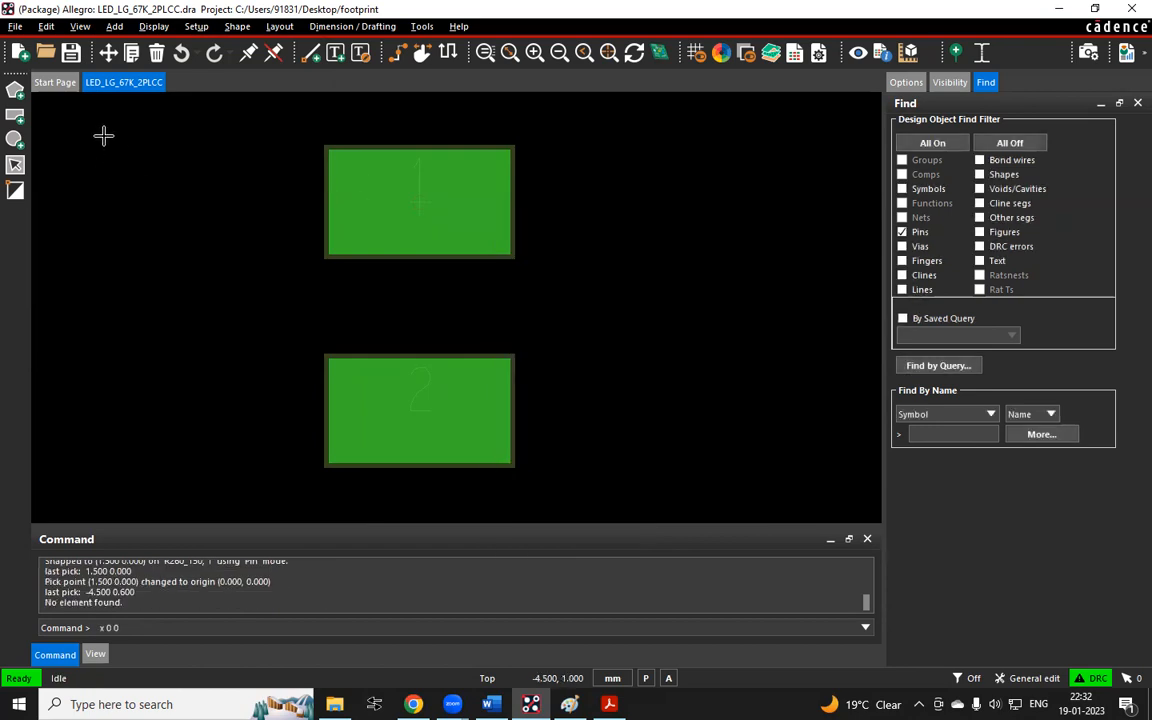
key("Return")
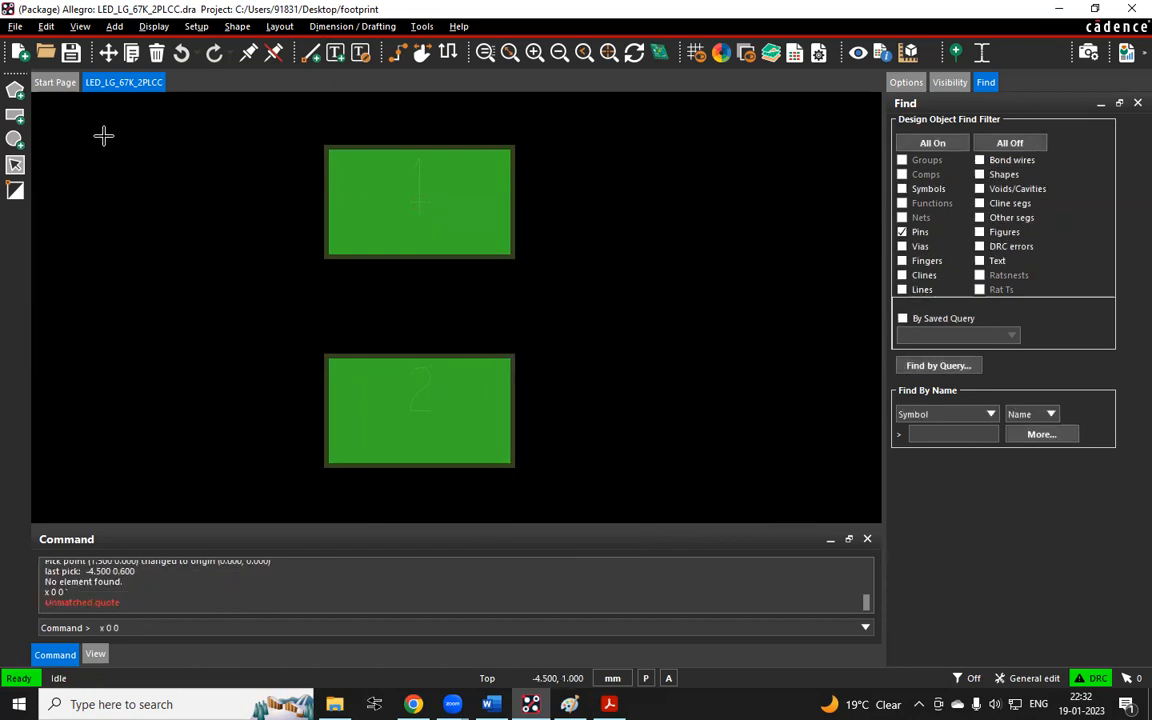
type("x 0 0")
key("Return")
Shift the drawing origin along negative Y with the relative command iy -1.5
left_click(198, 27)
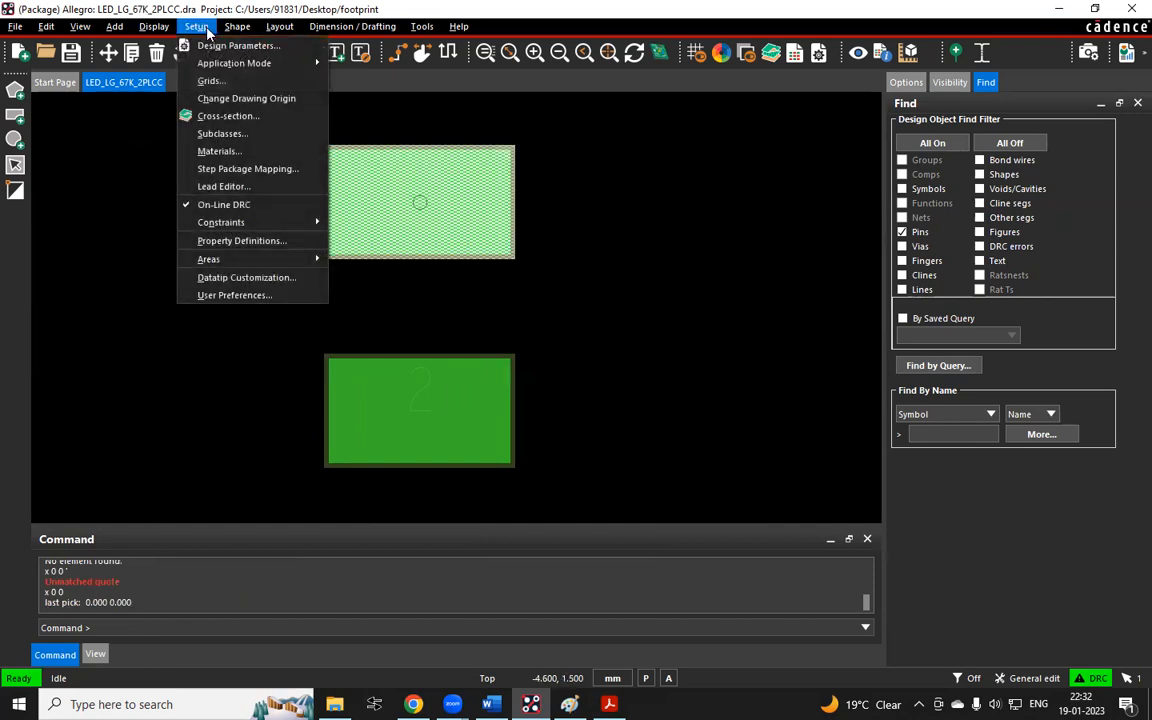
left_click(225, 97)
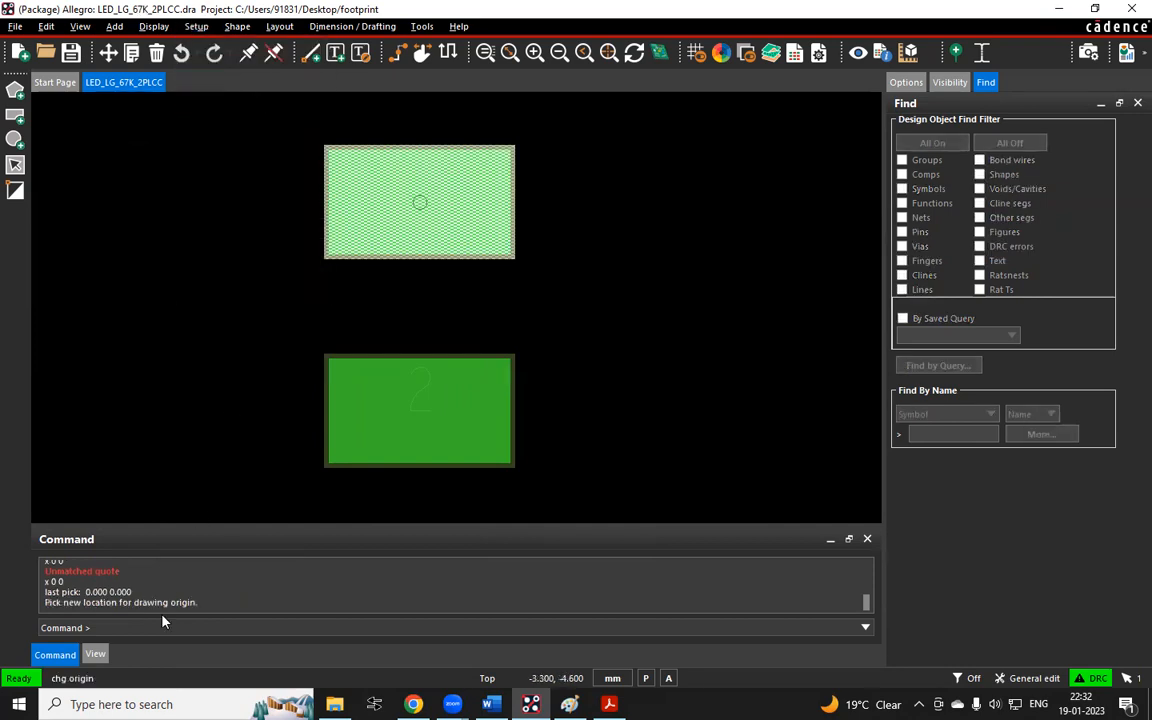
type("iy -1.5")
key("Return")
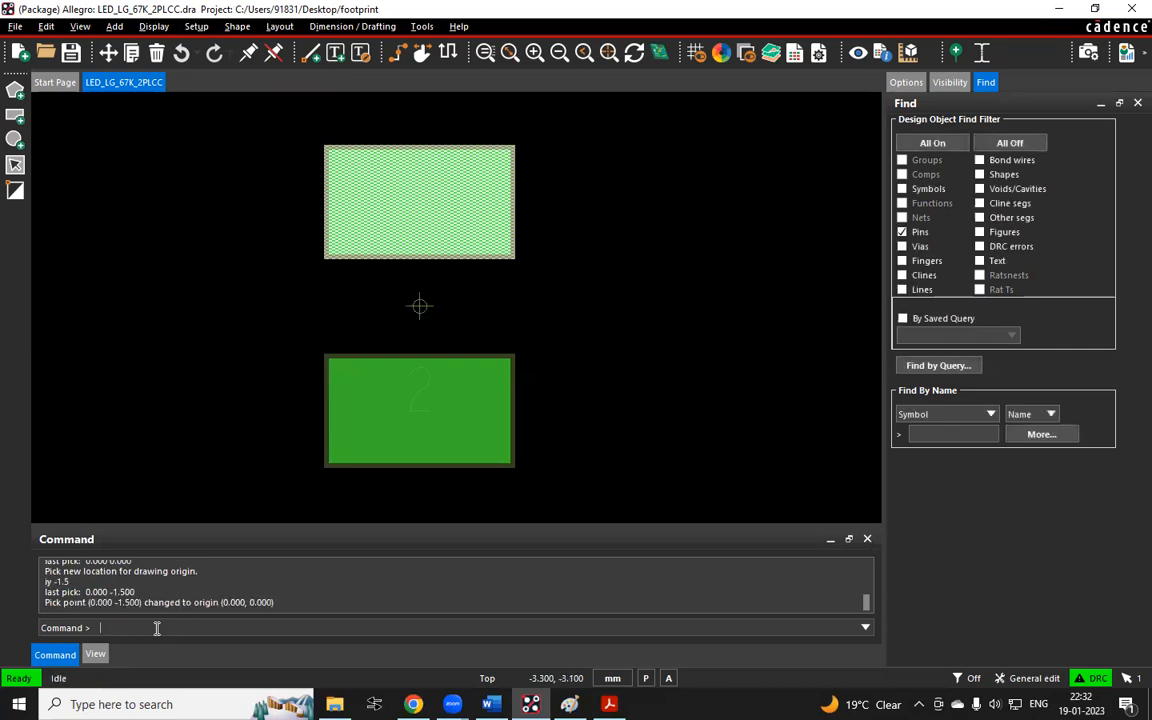
left_click(578, 294)
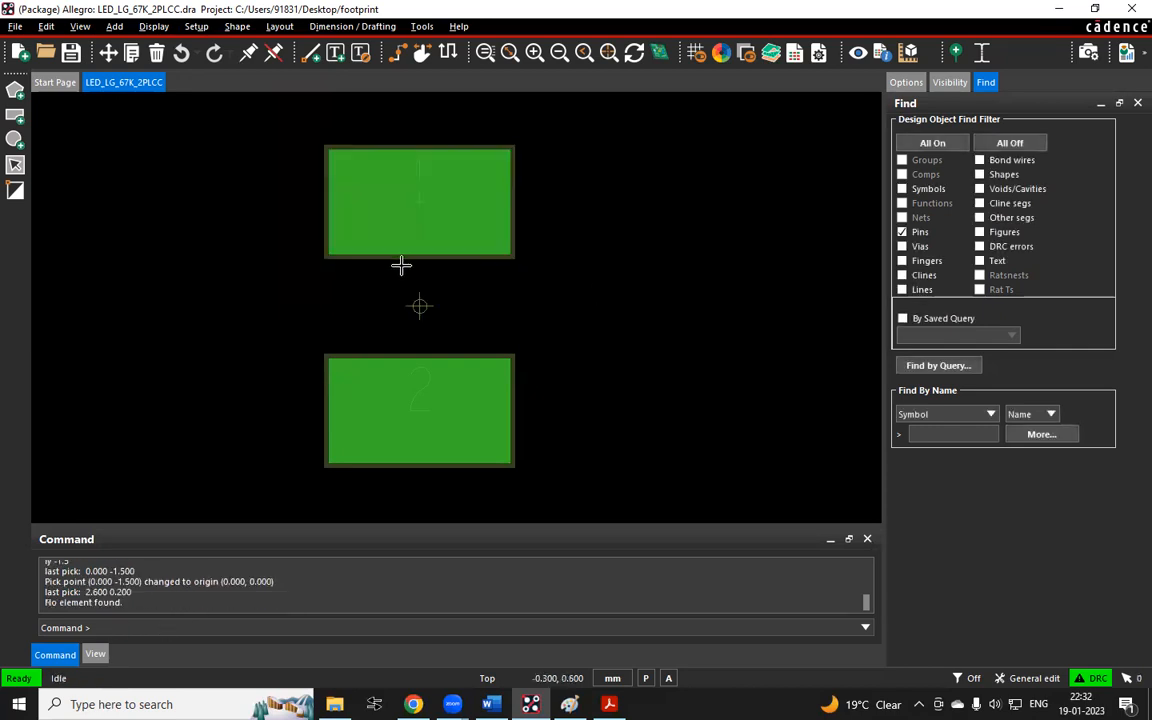
scroll(347, 283, "down", 2)
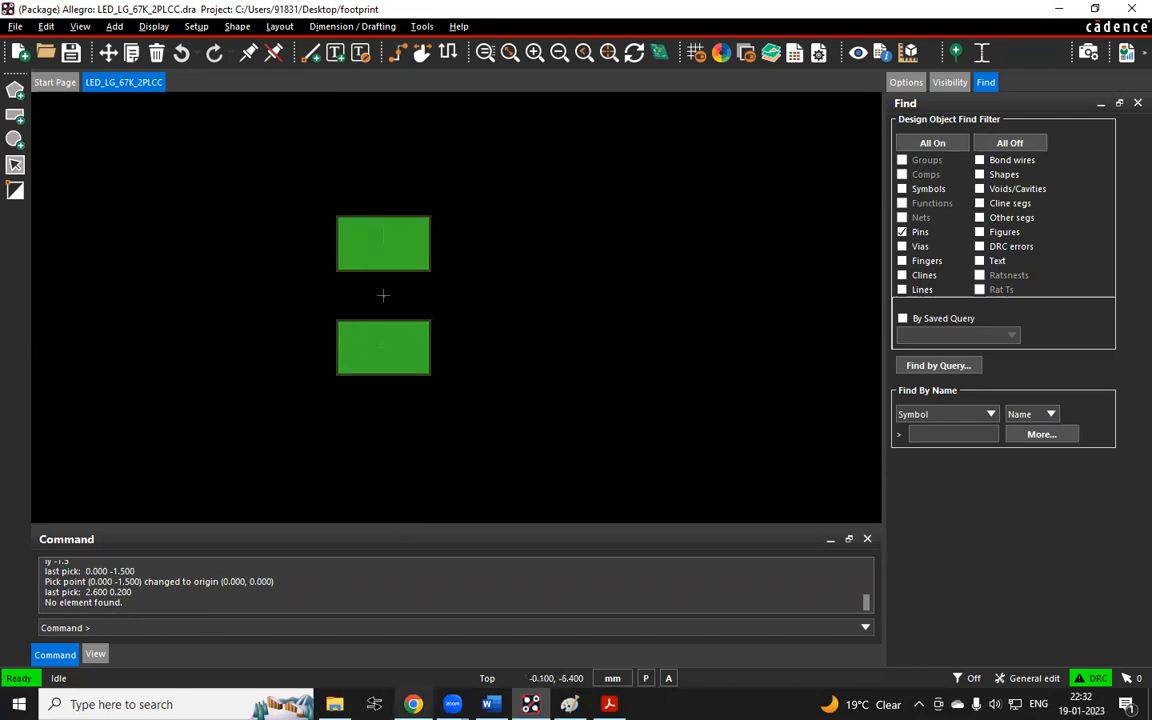
key("alt+Tab")
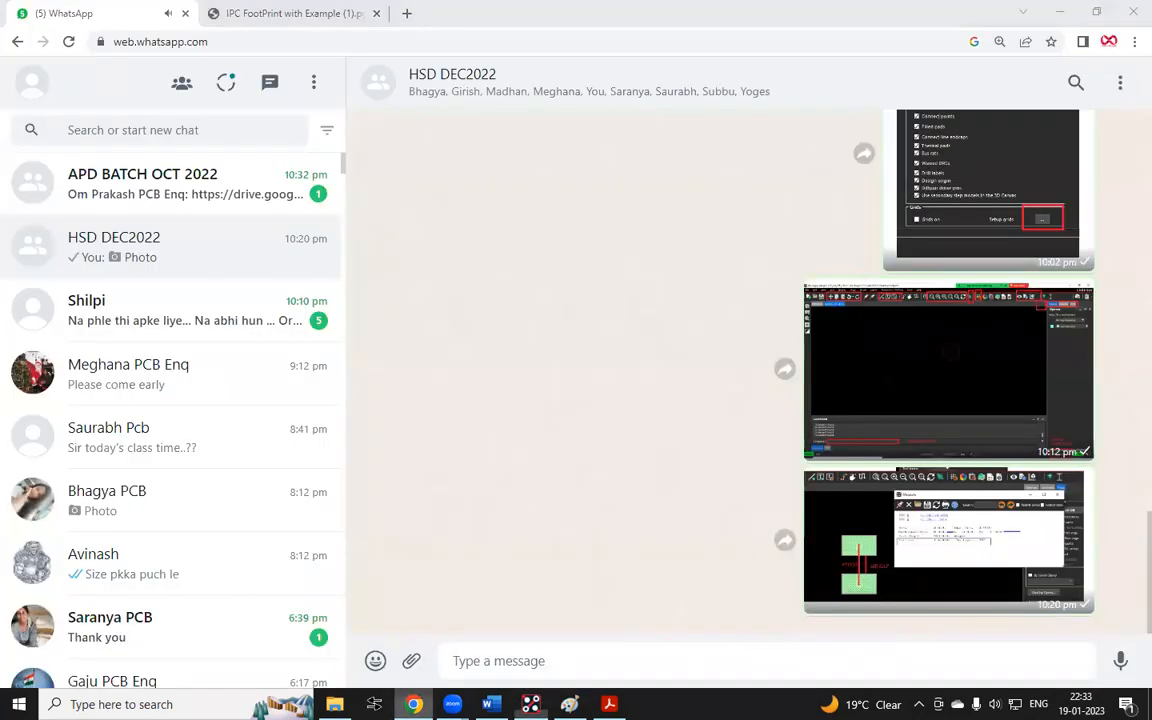
key("alt+Tab")
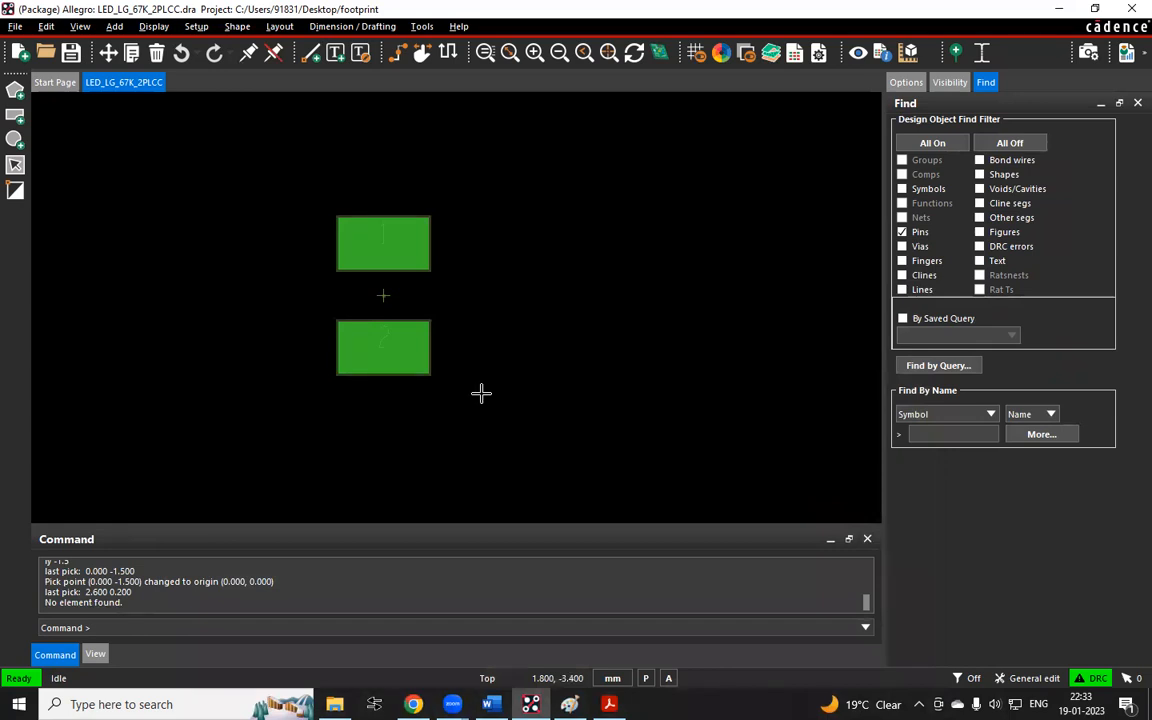
Switch to the LG T67K datasheet PDF and view its dimensional drawing page
left_click(416, 704)
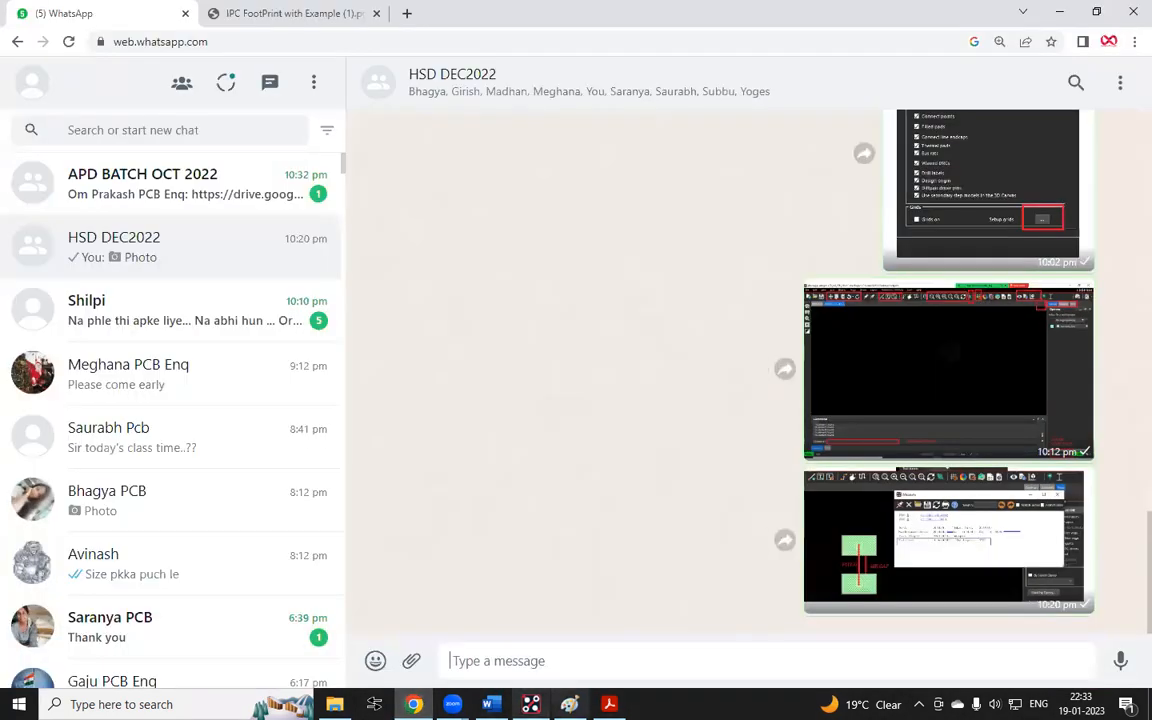
left_click(570, 704)
left_click(609, 704)
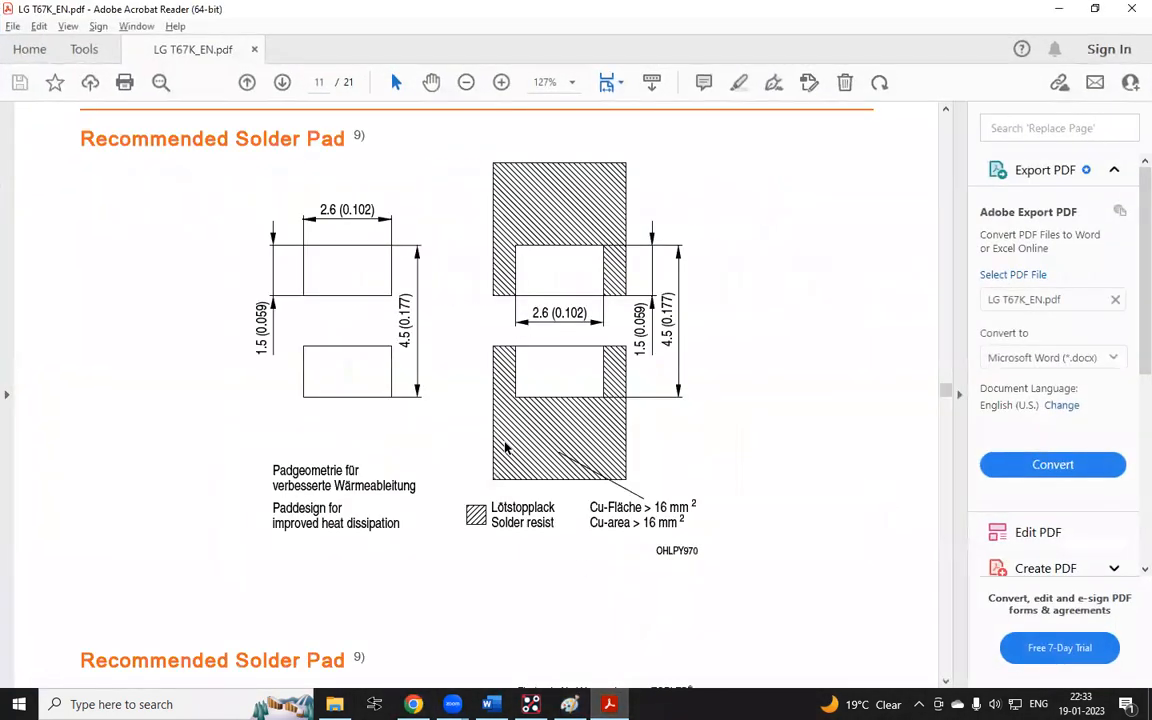
scroll(508, 450, "up", 5)
scroll(512, 452, "up", 10)
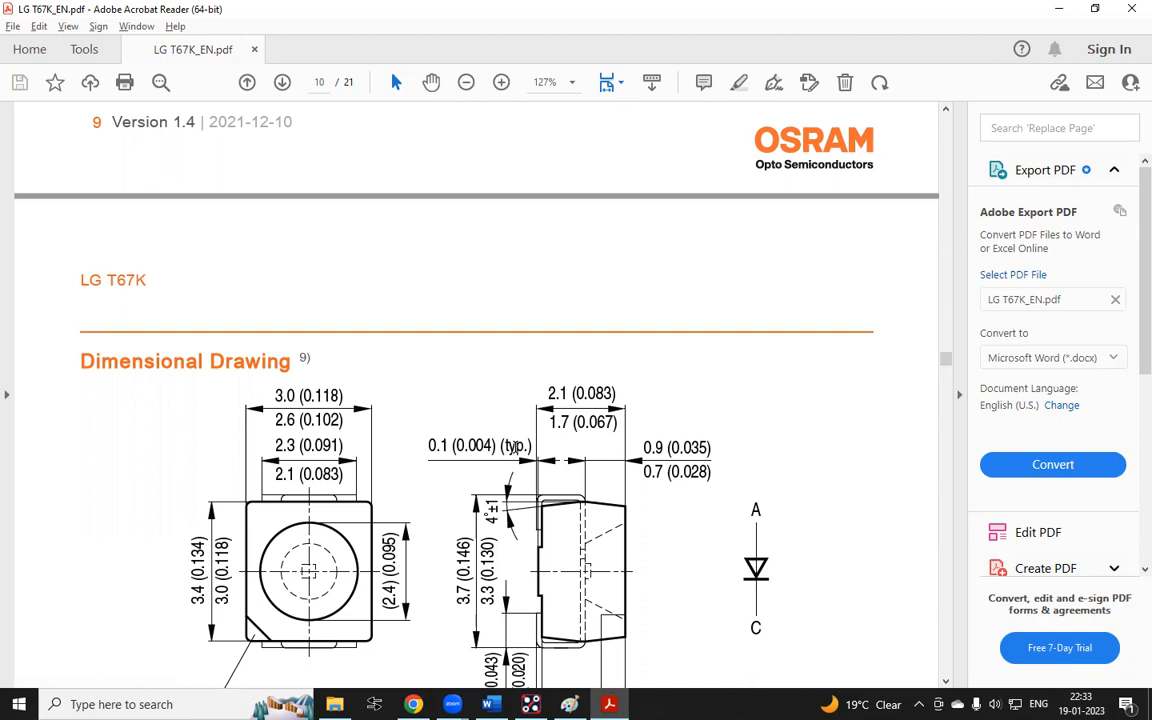
In Paint, add a text note reading ASSEMBLY DRAWING on a blank area and widen its text box
key("alt+Tab")
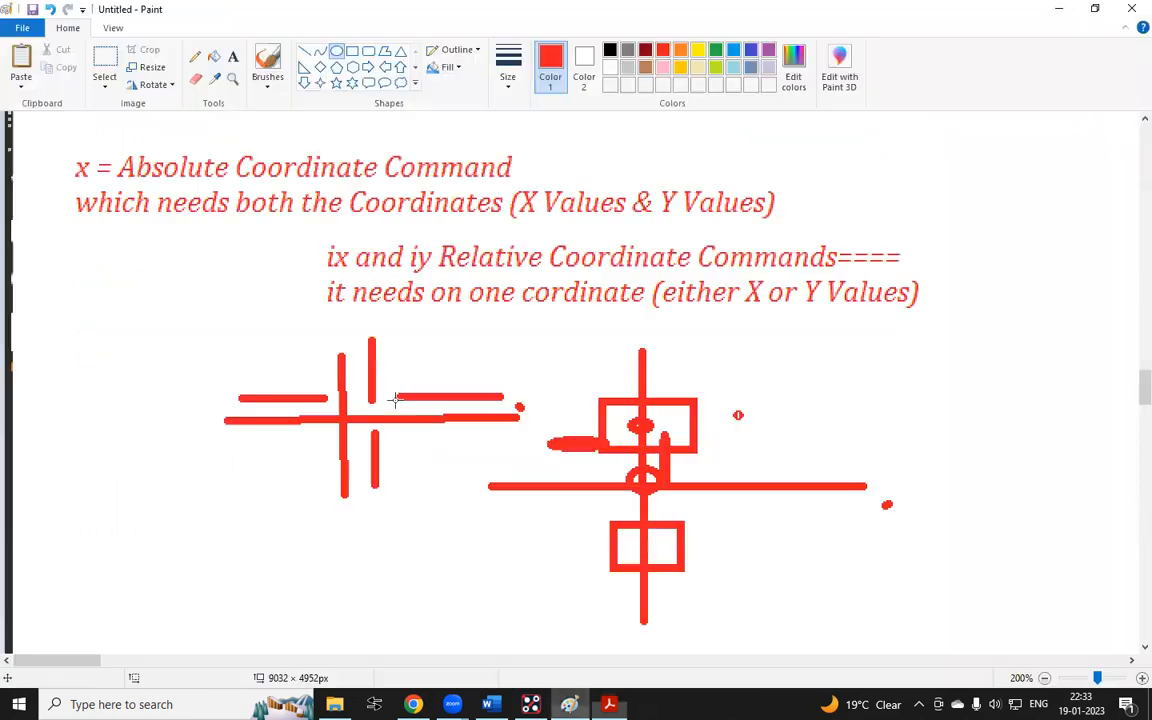
scroll(380, 392, "down", 10)
left_click(233, 56)
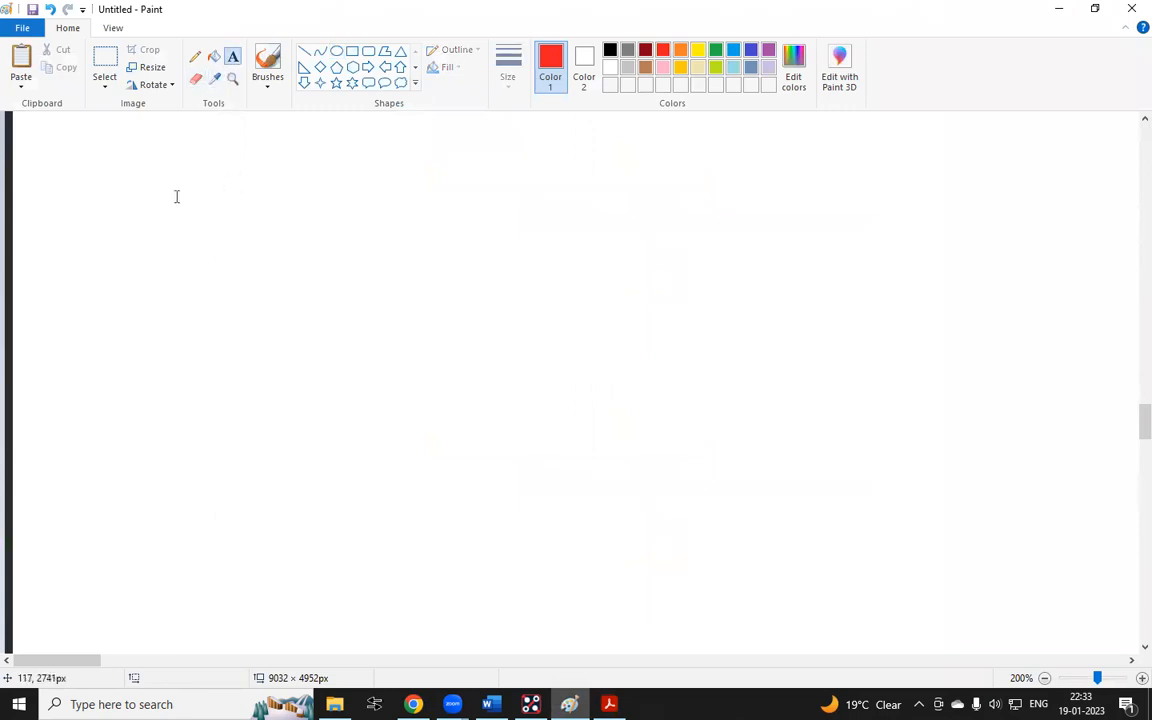
left_click(176, 196)
type("ASSEM")
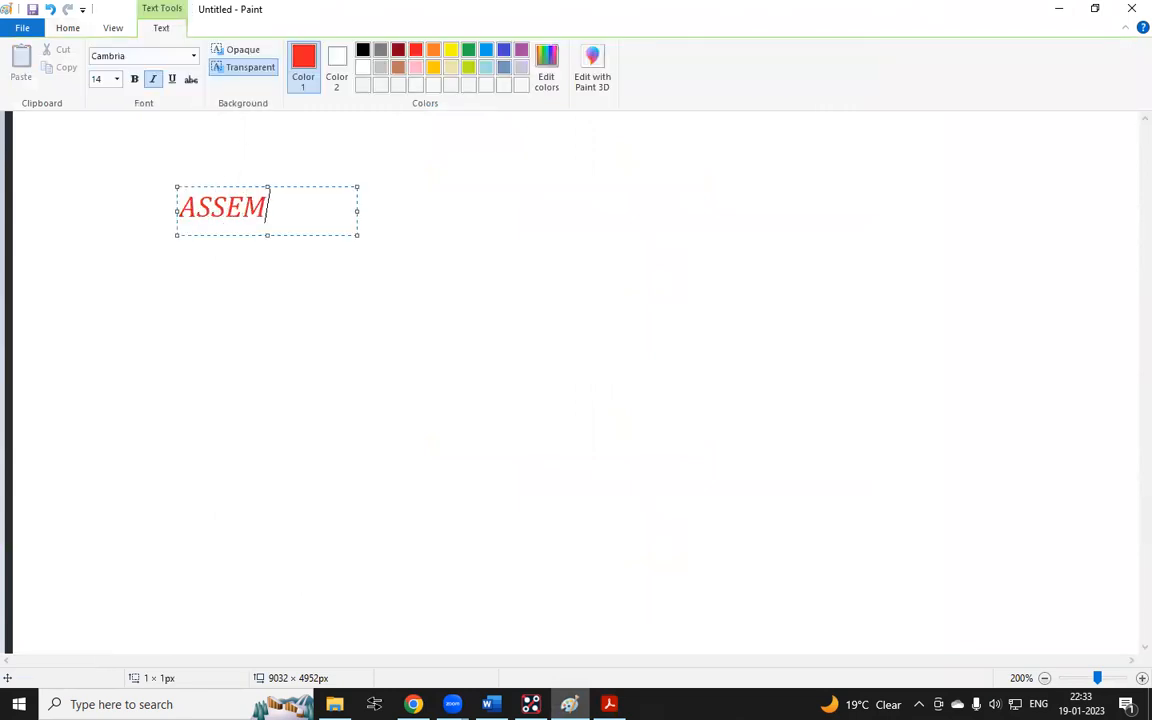
type("BLY DR")
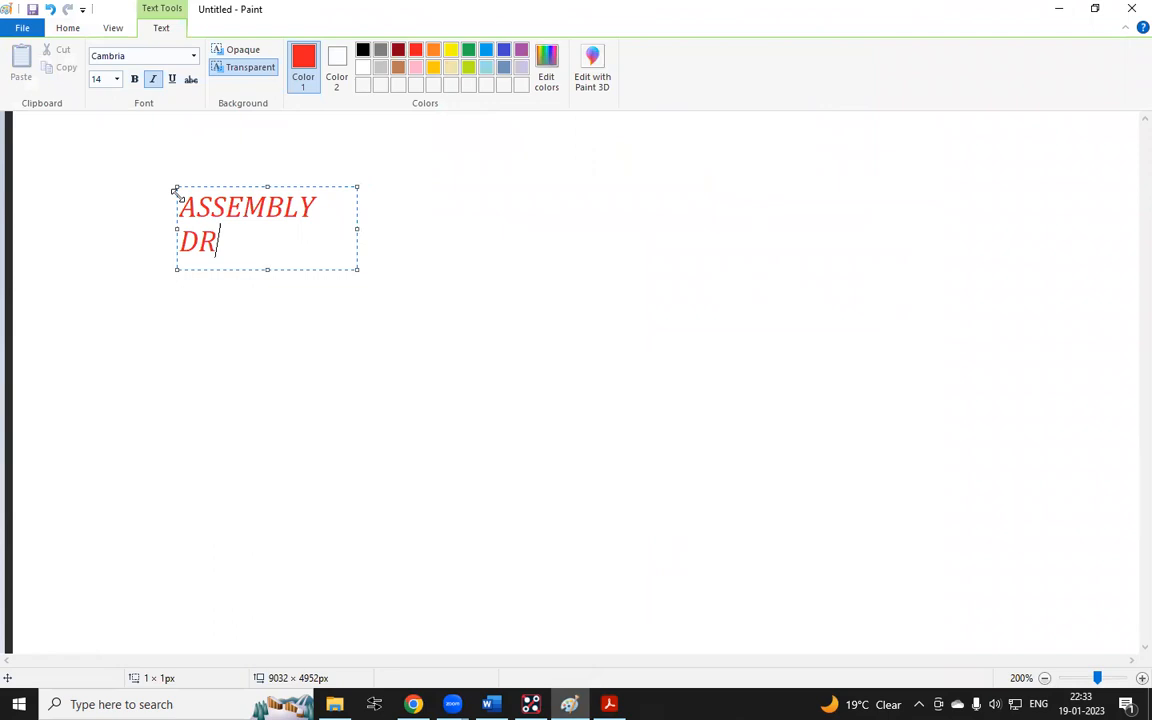
type("AWING")
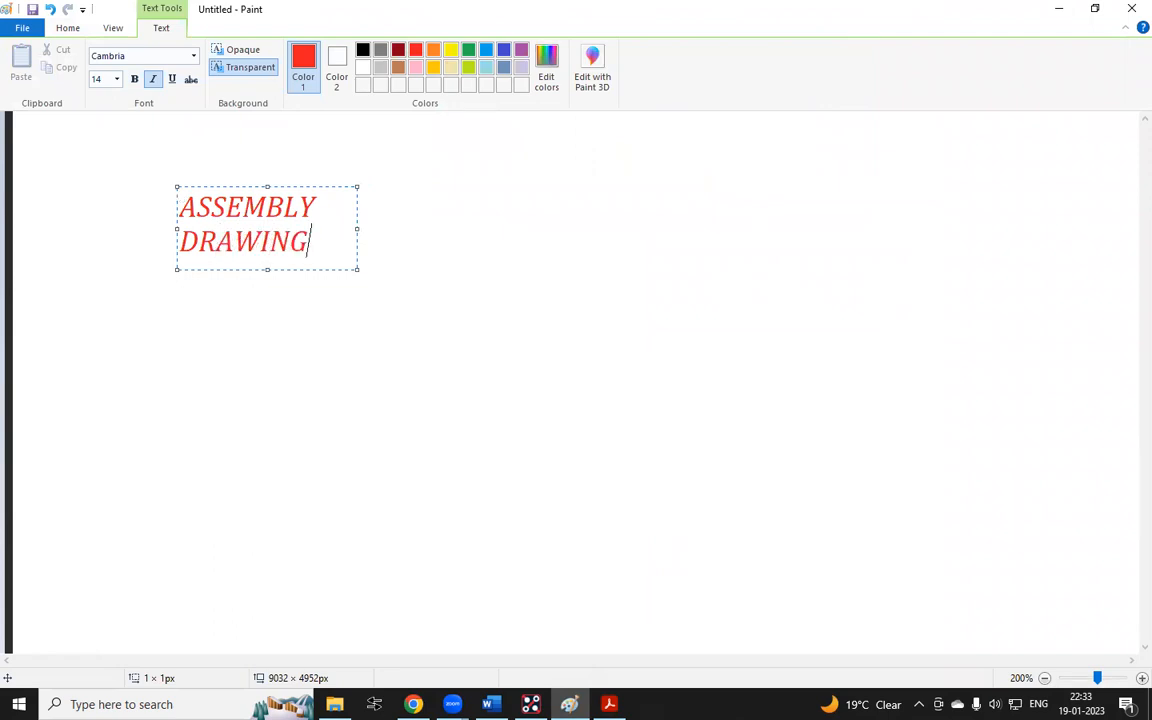
left_click_drag(358, 229, 975, 233)
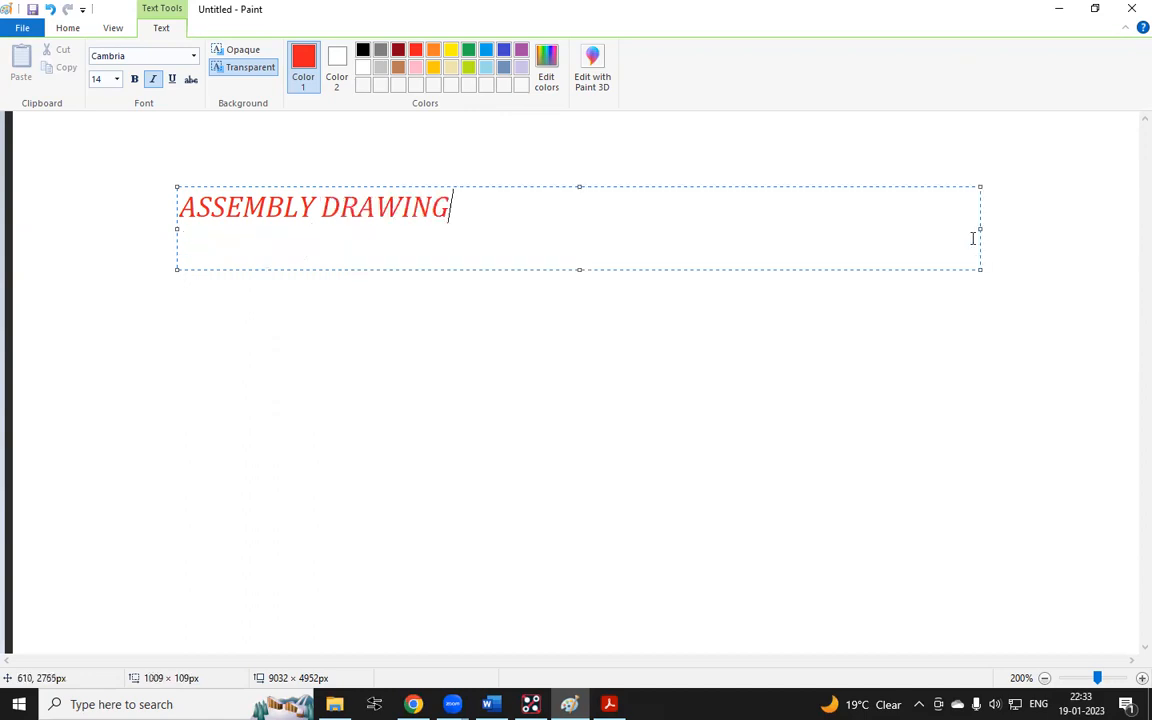
Extend the note with "==" and a new line reading "is the Pictorial repersentation of the physical component wi"
type("==")
key("Return")
type("is ")
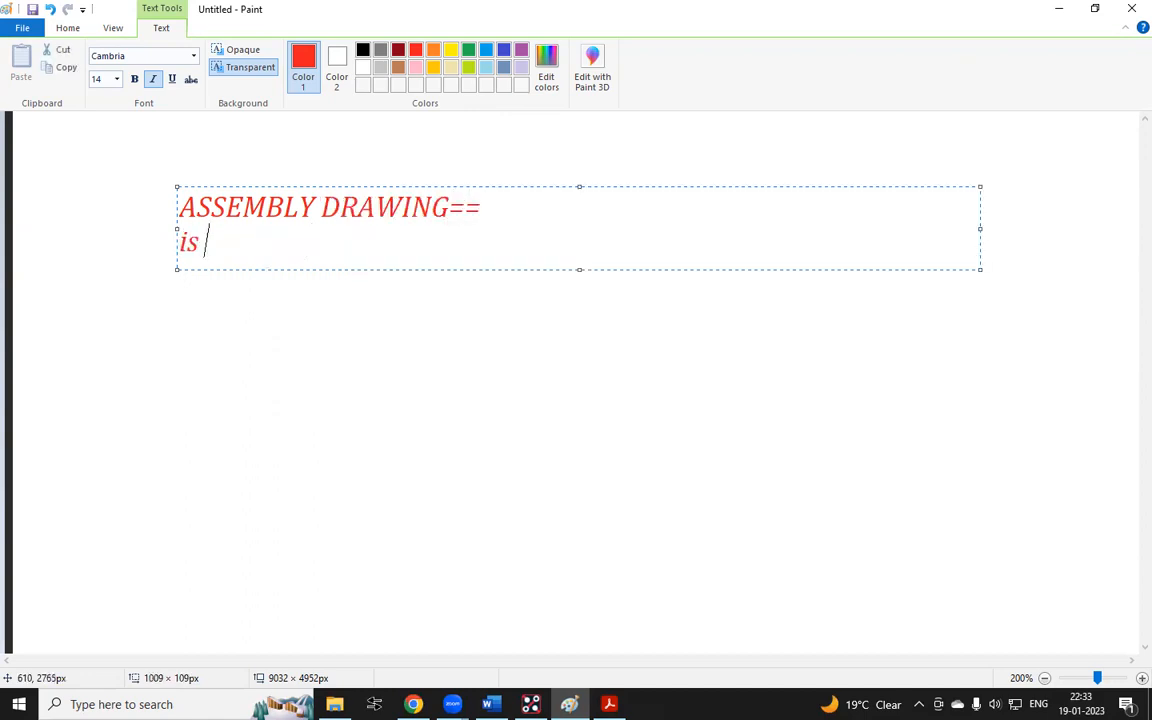
type("the Pi")
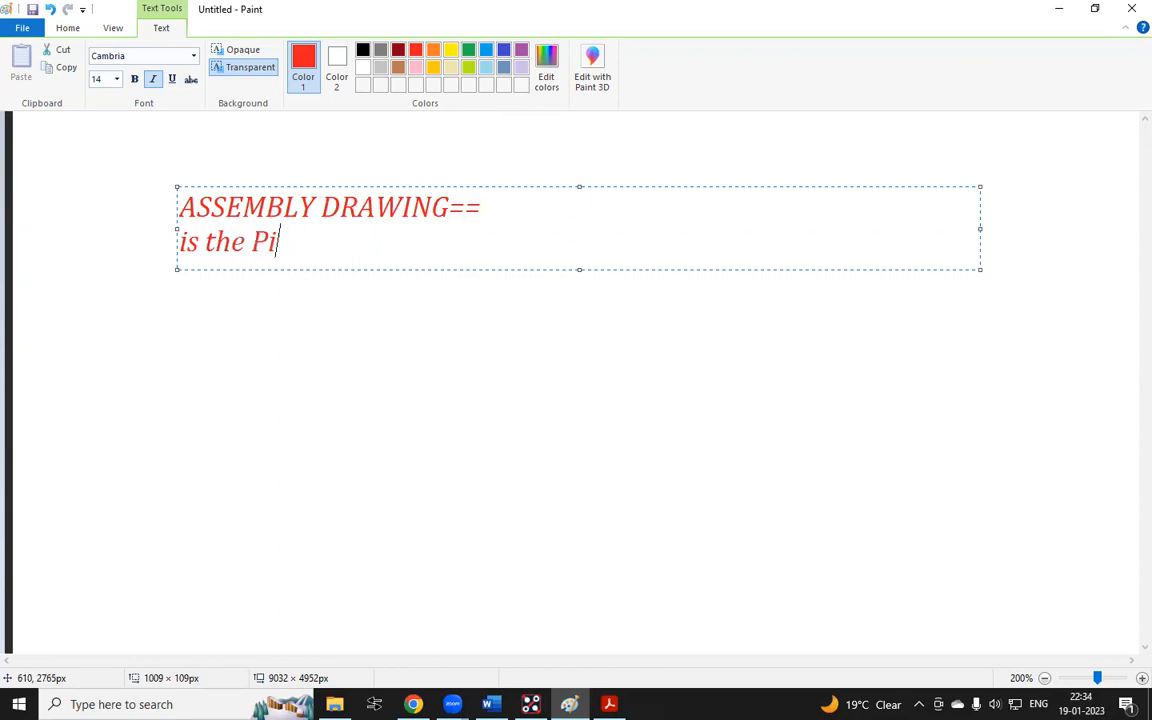
type("ctorial ")
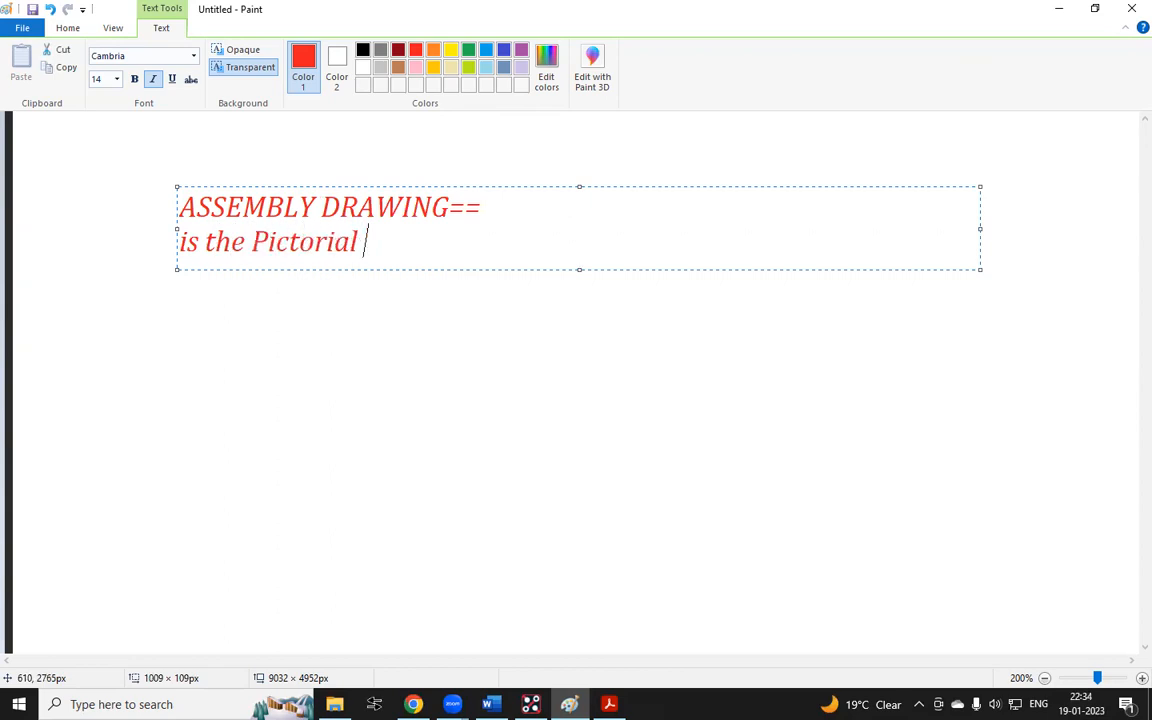
type("repersen")
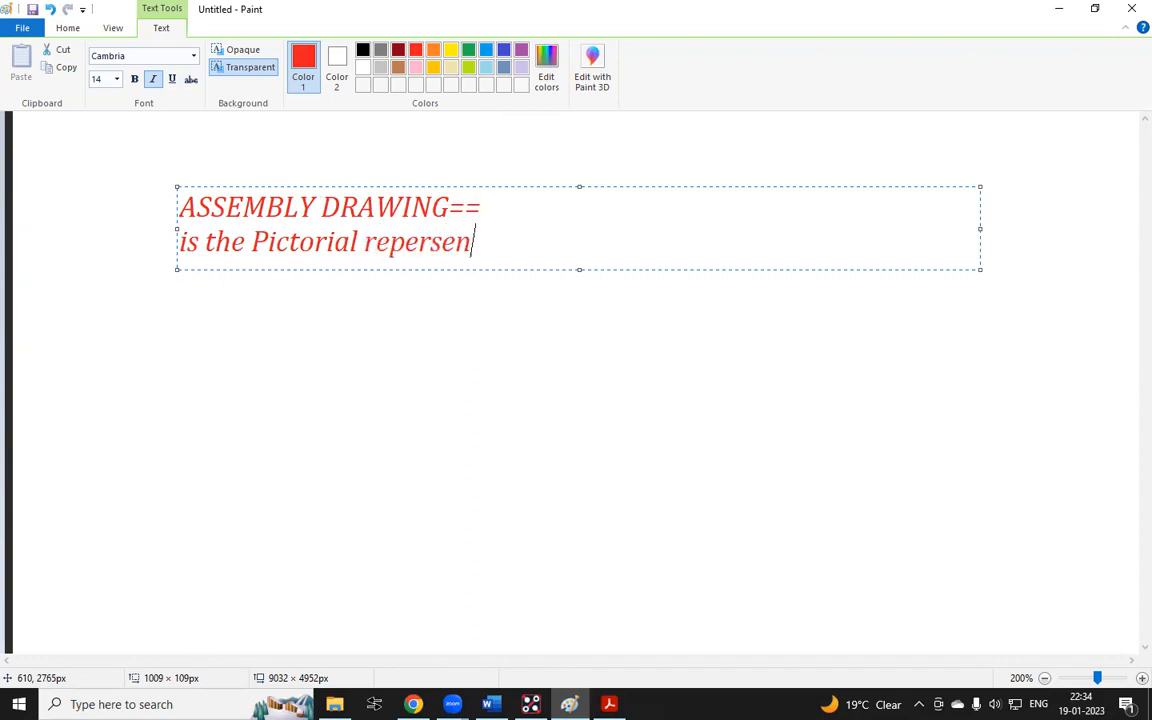
type("tatiop")
key("BackSpace")
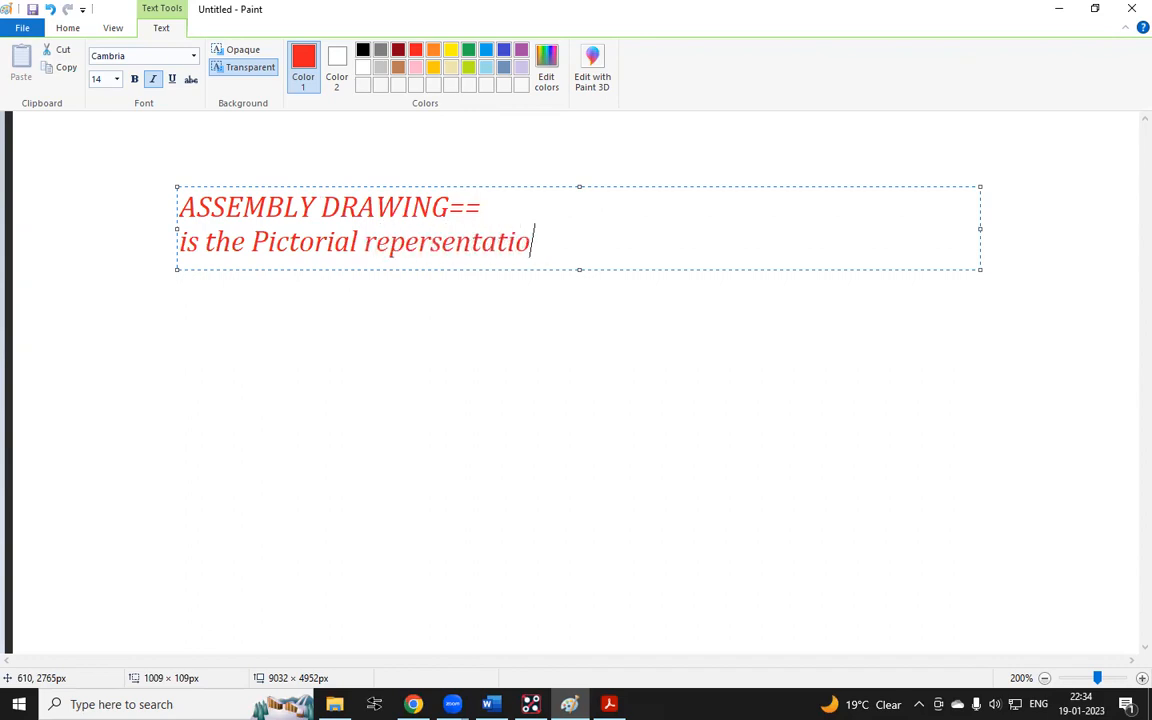
type("n of the ")
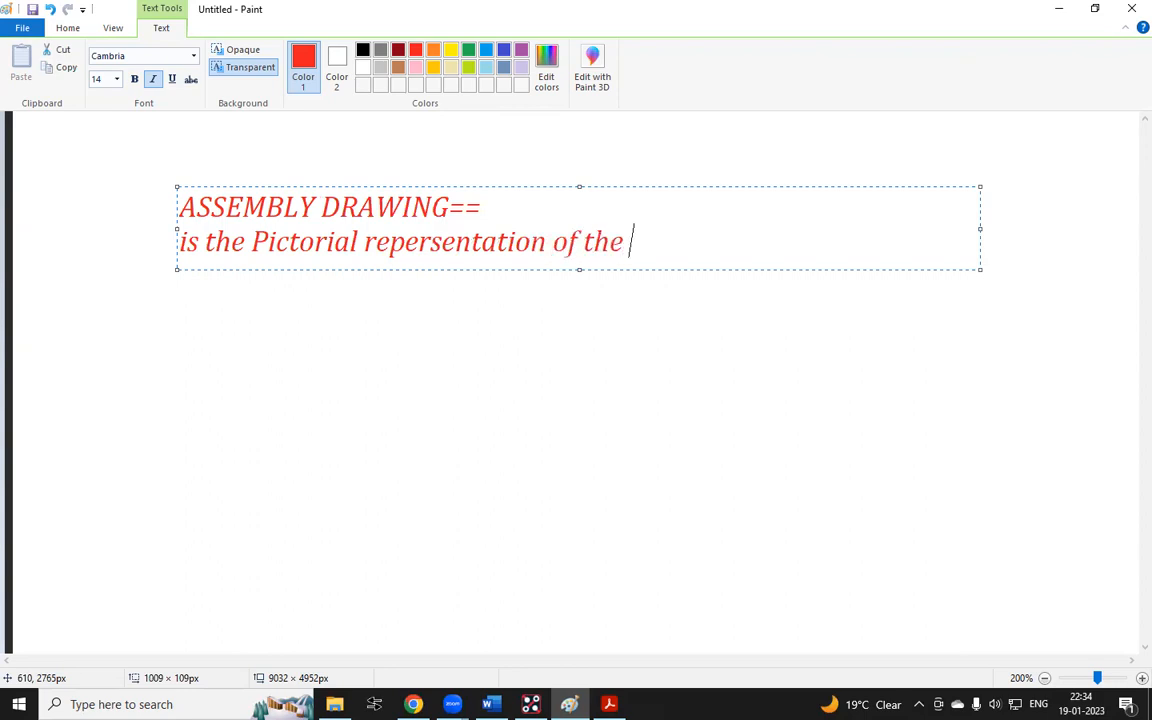
type("physical ")
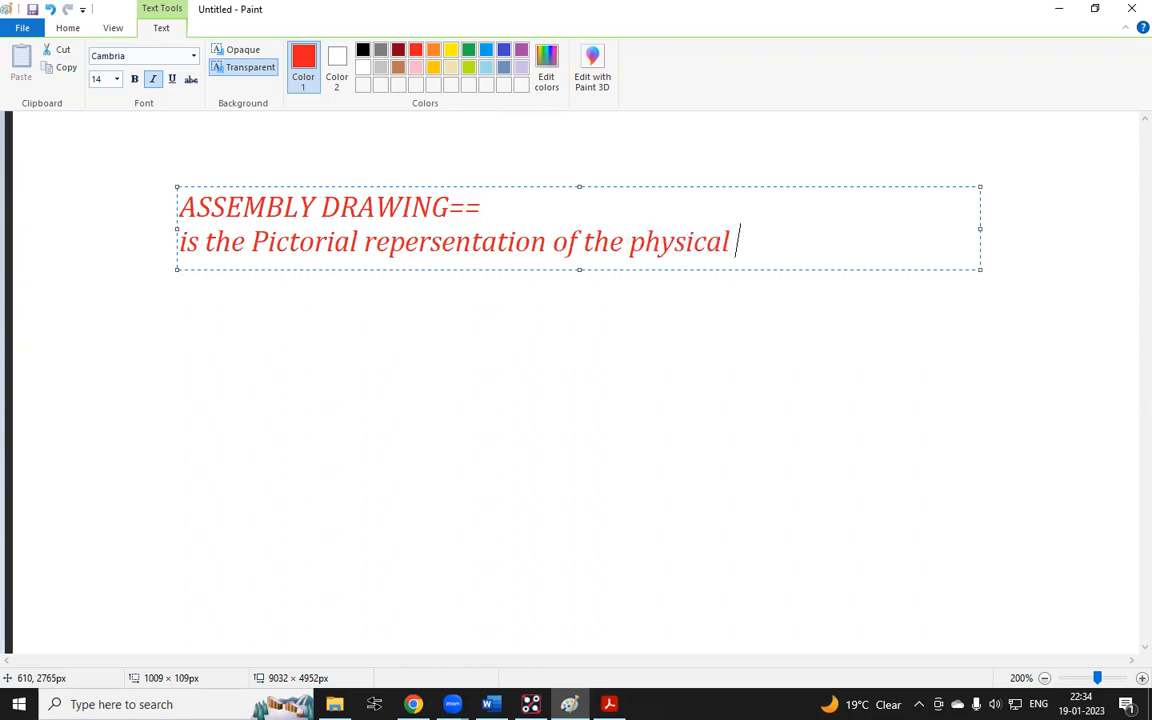
type("componen")
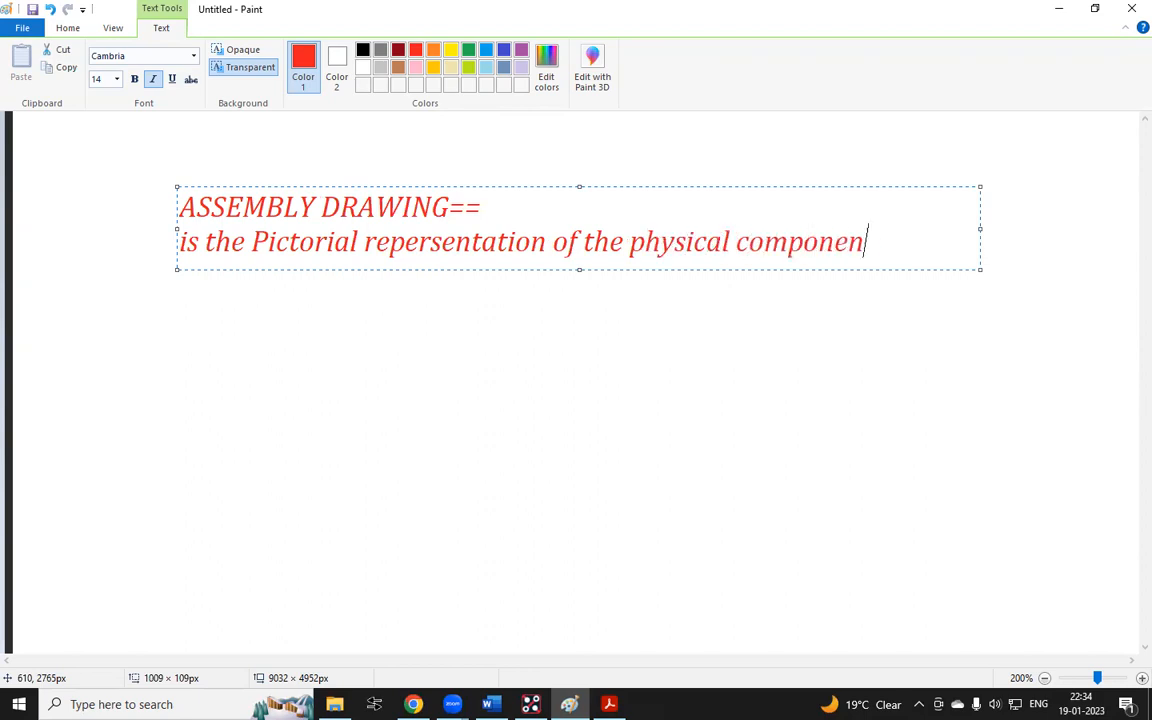
type("t with")
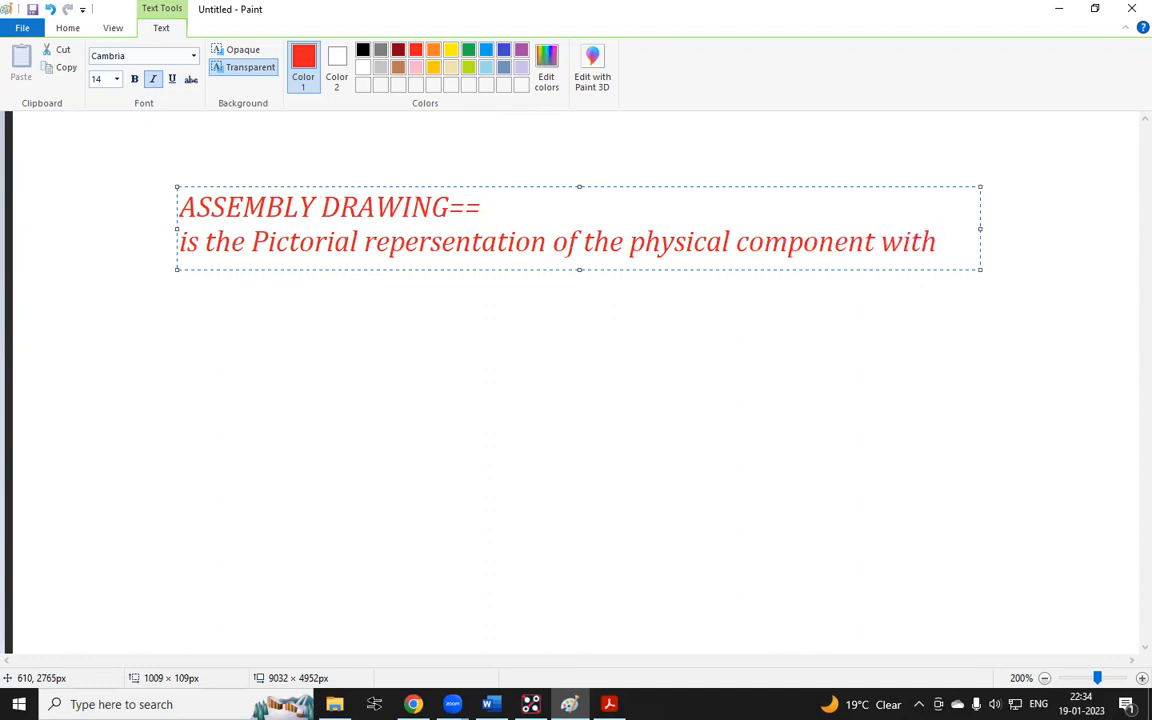
key("BackSpace")
key("BackSpace")
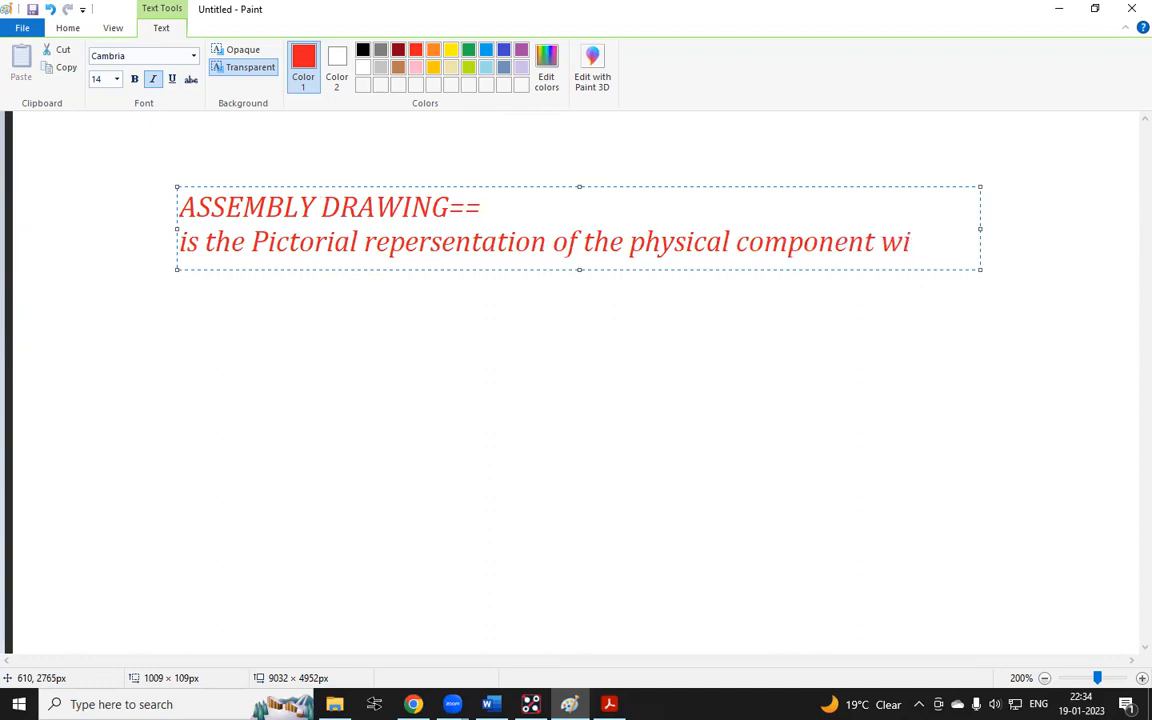